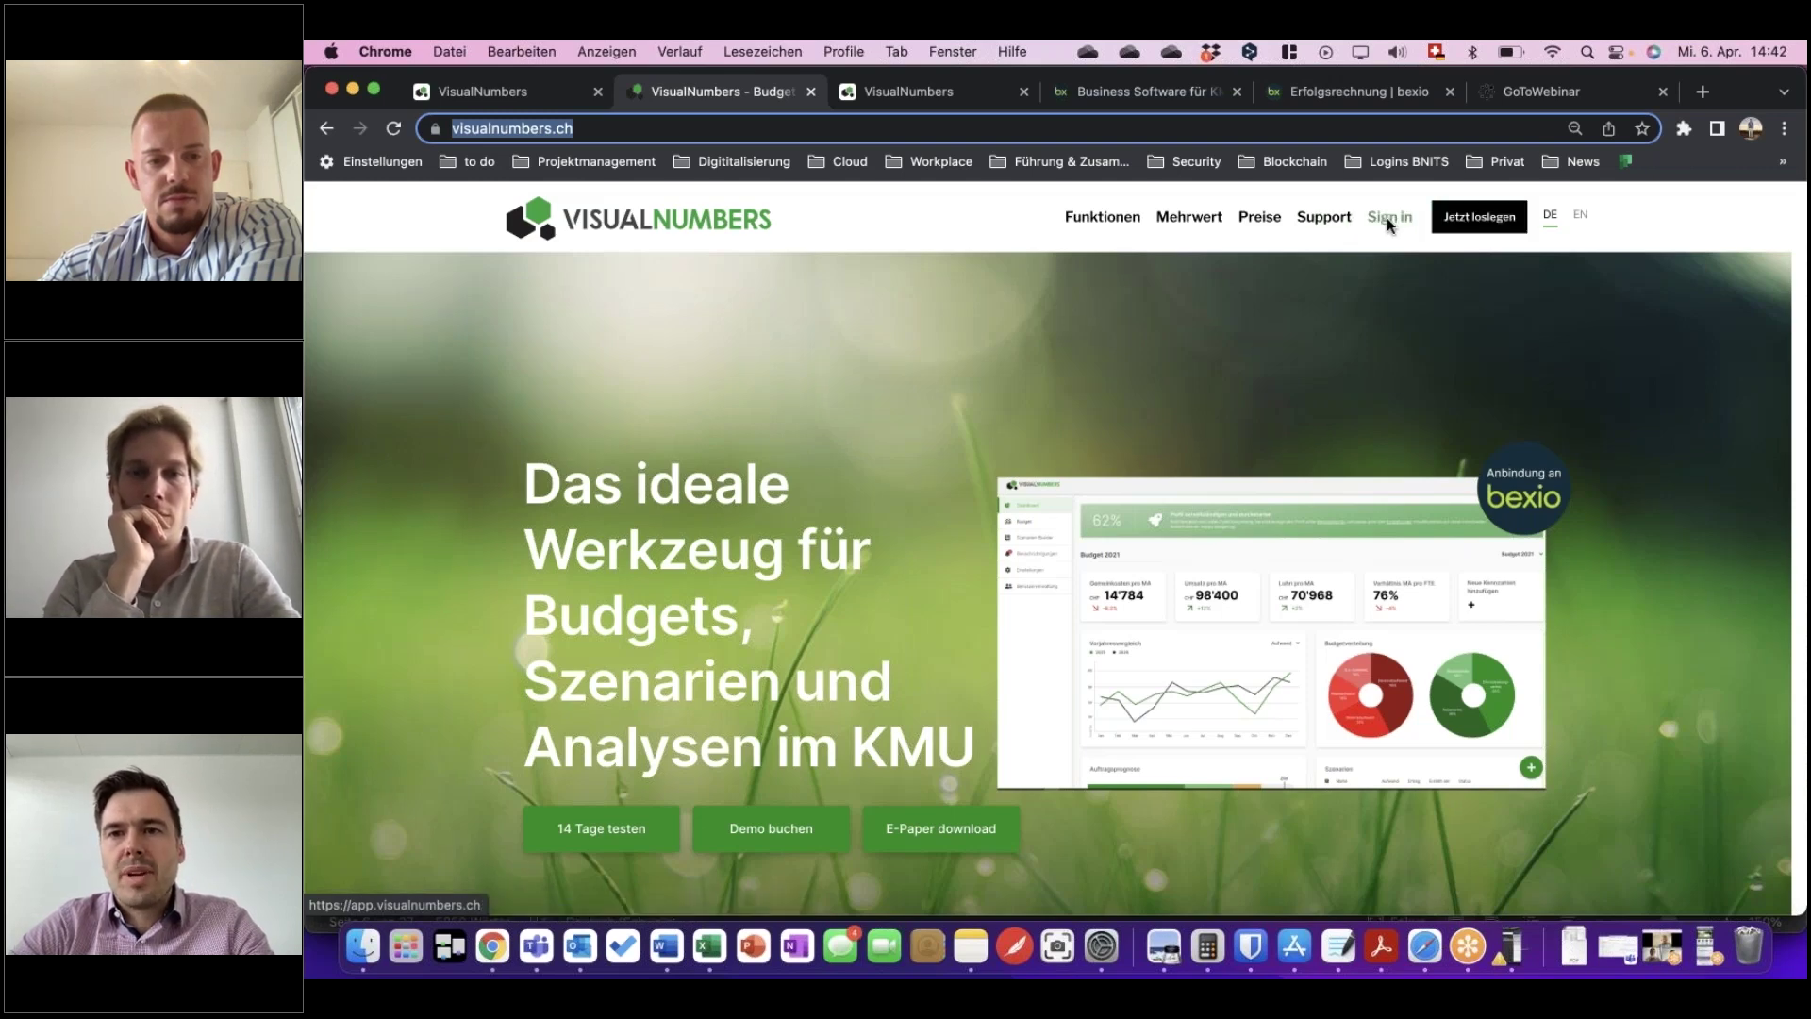
Start registration via 'Jetzt loslegen' and sign in with the bexio account.
{"action": "left_click", "coordinate": [1479, 217]}
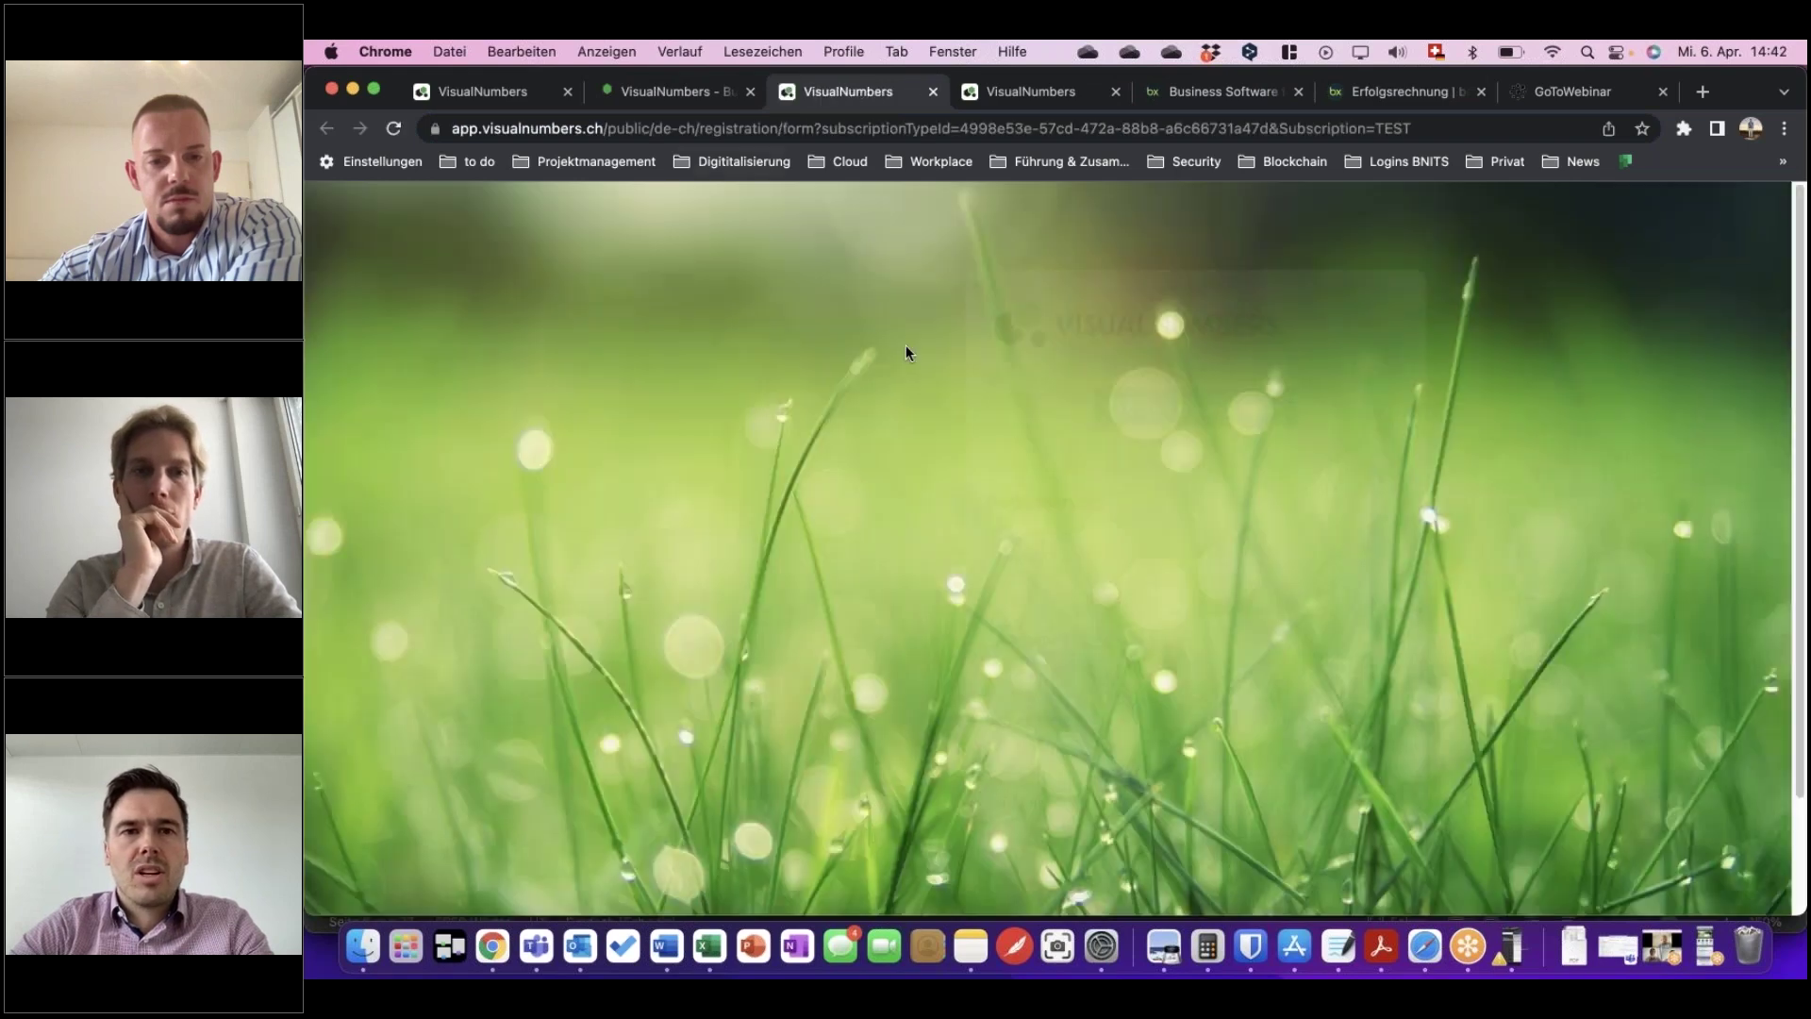
{"action": "scroll", "coordinate": [907, 479], "scroll_direction": "down", "scroll_amount": 3}
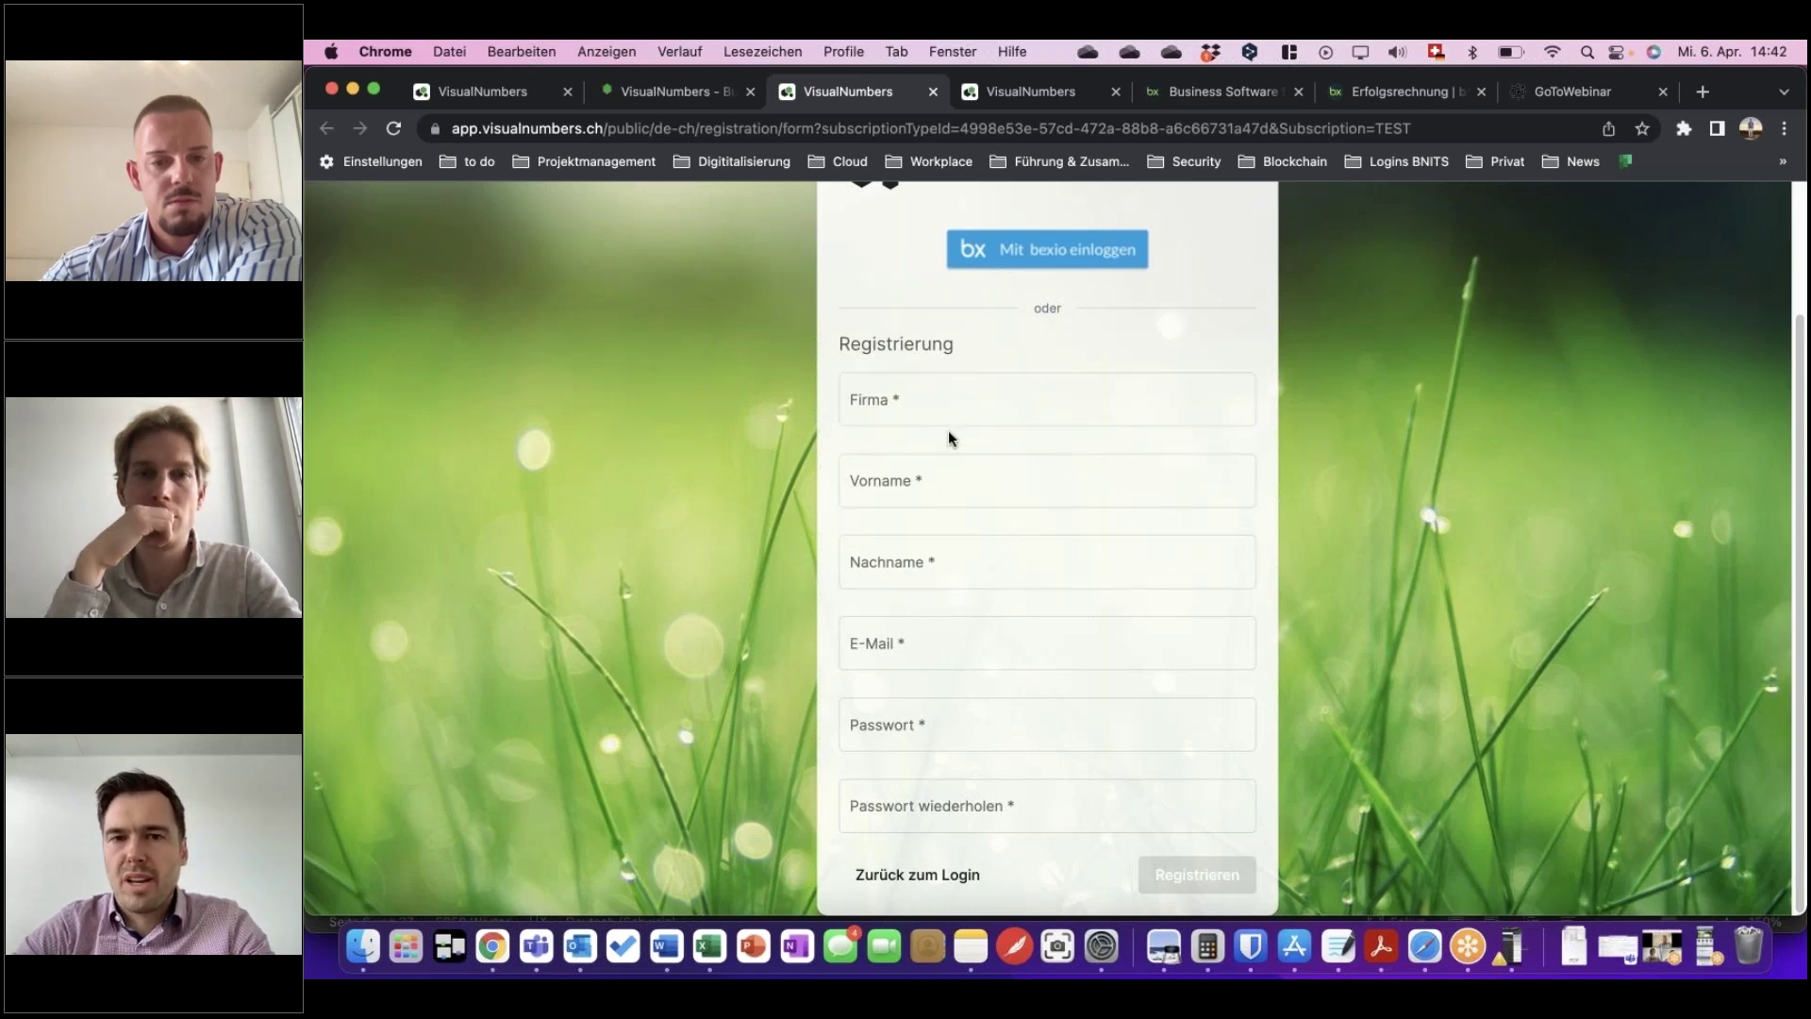
{"action": "scroll", "coordinate": [948, 436], "scroll_direction": "up", "scroll_amount": 2}
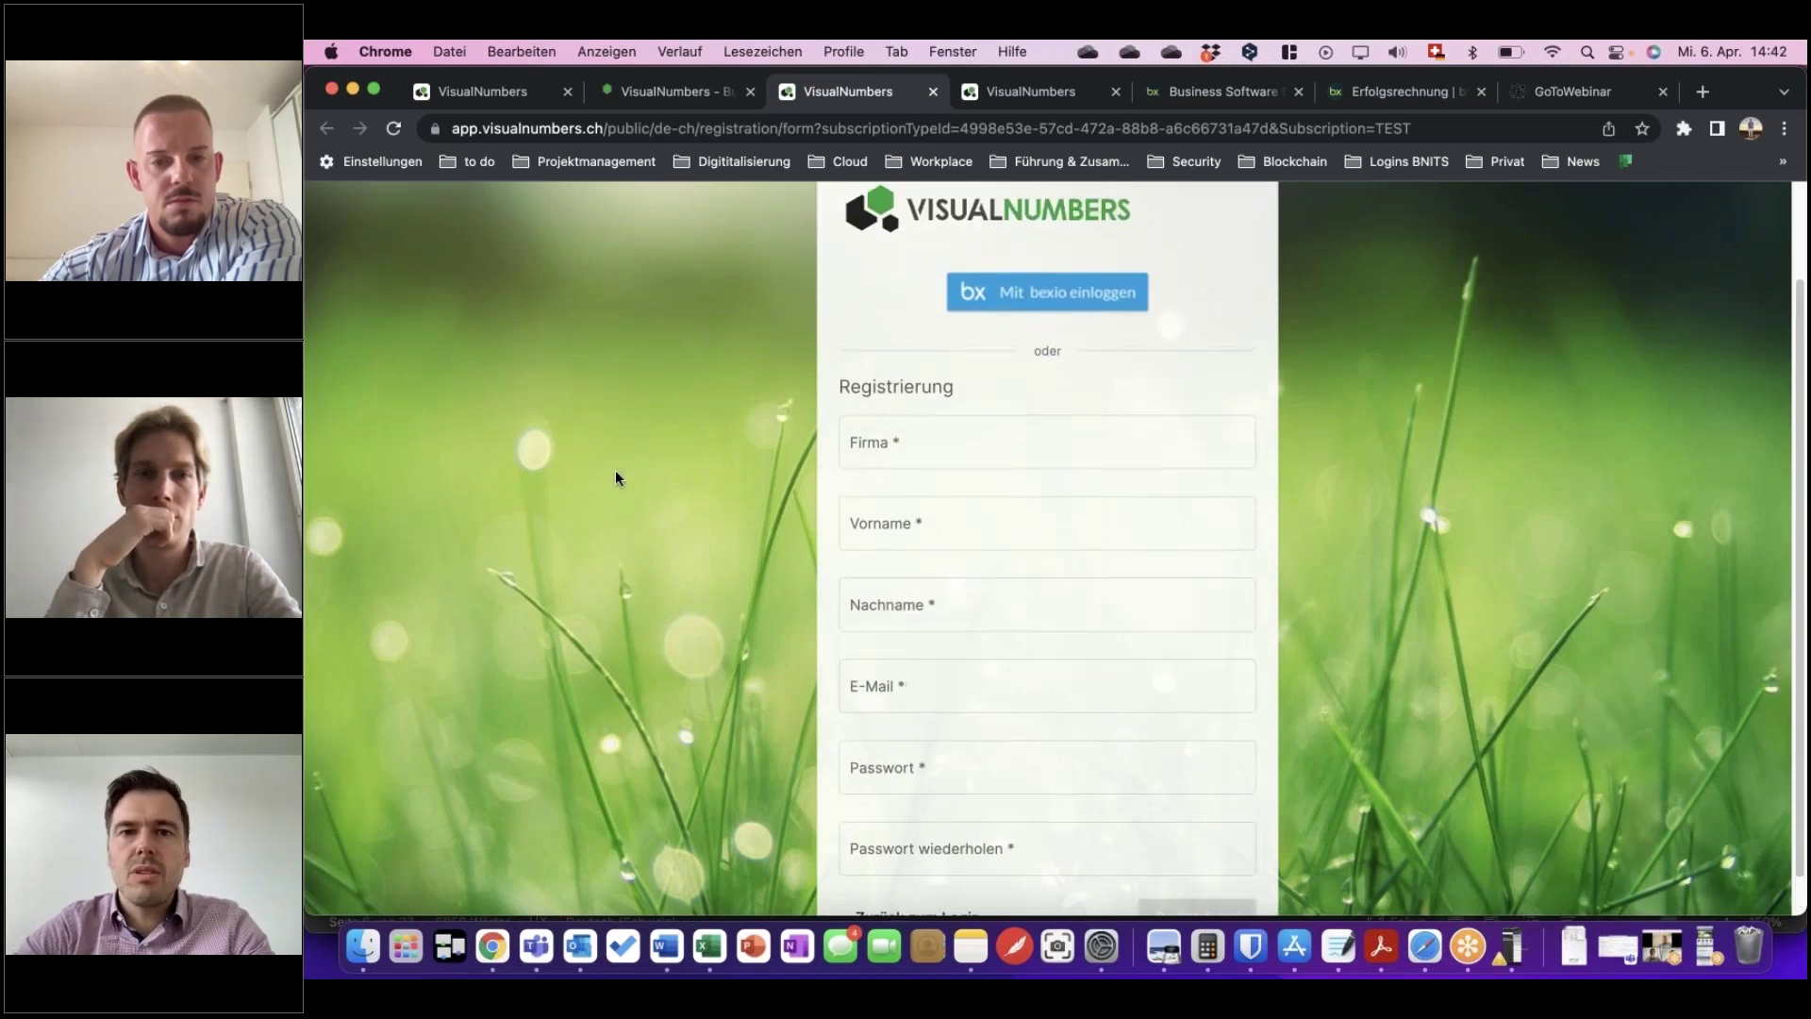
{"action": "left_click", "coordinate": [1030, 314]}
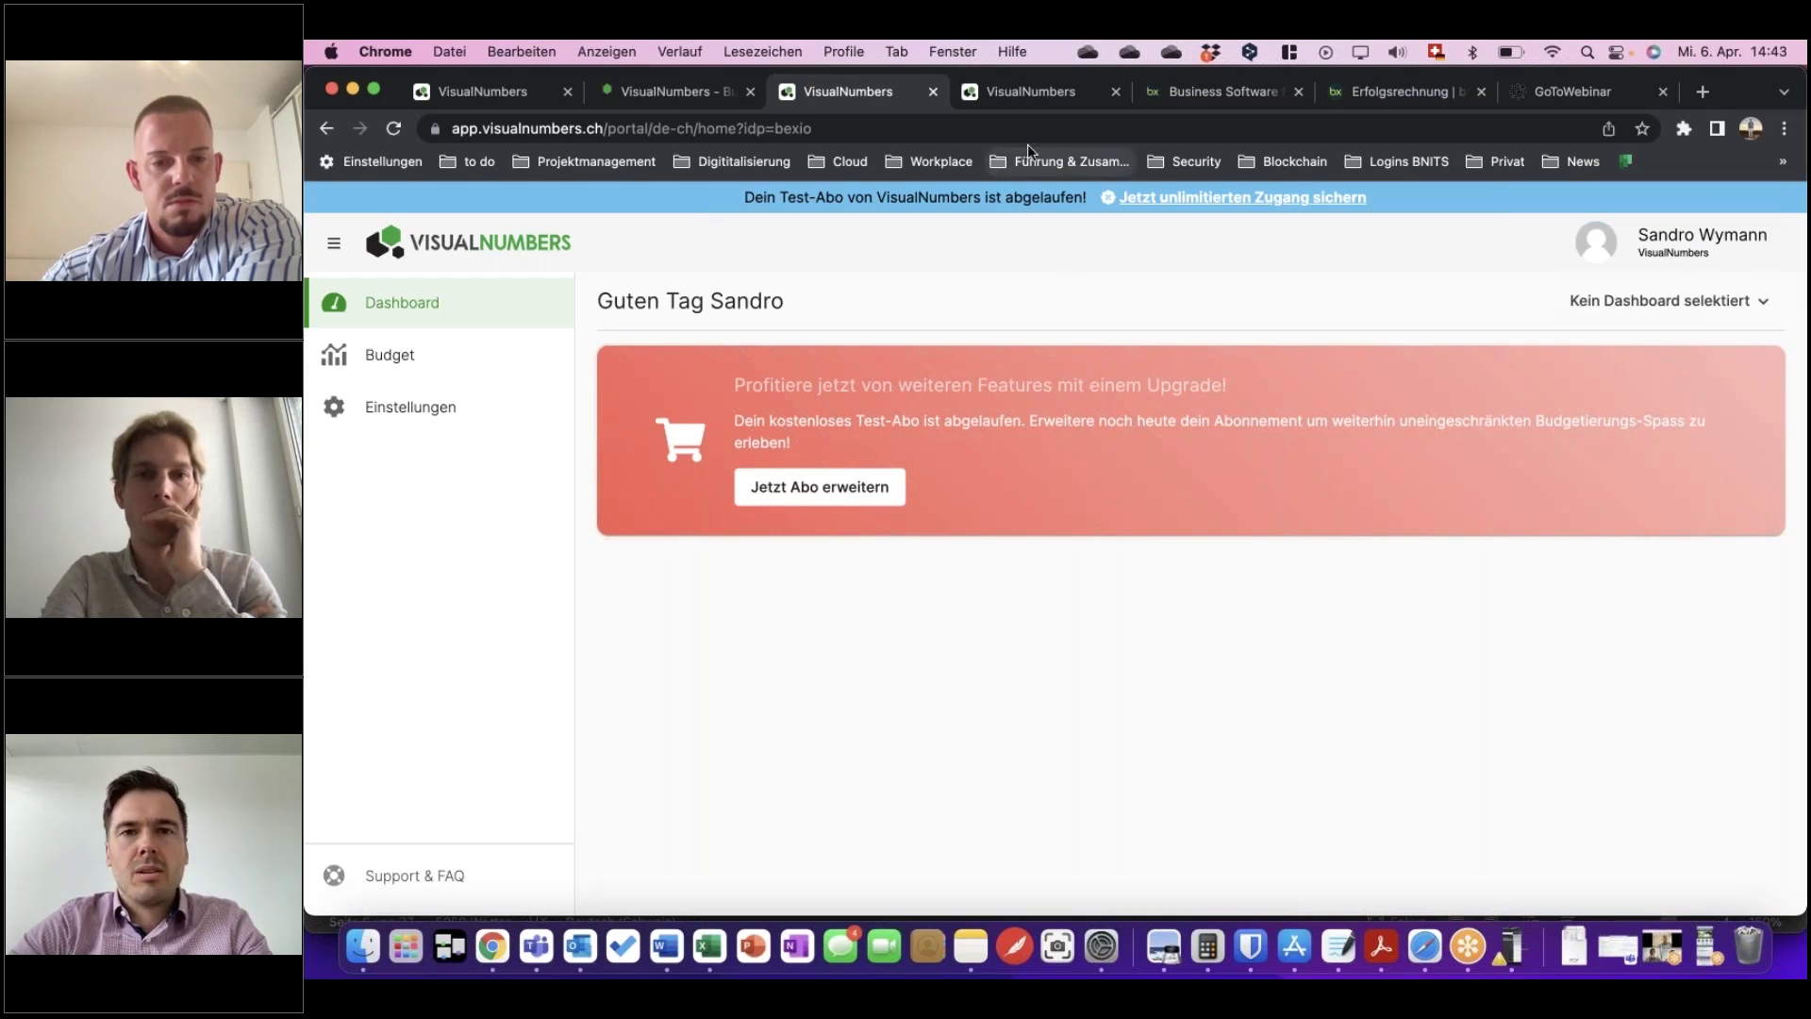
Switch to the app-test tab to show its Budget page with the three 2022 budgets.
{"action": "left_click", "coordinate": [1041, 94]}
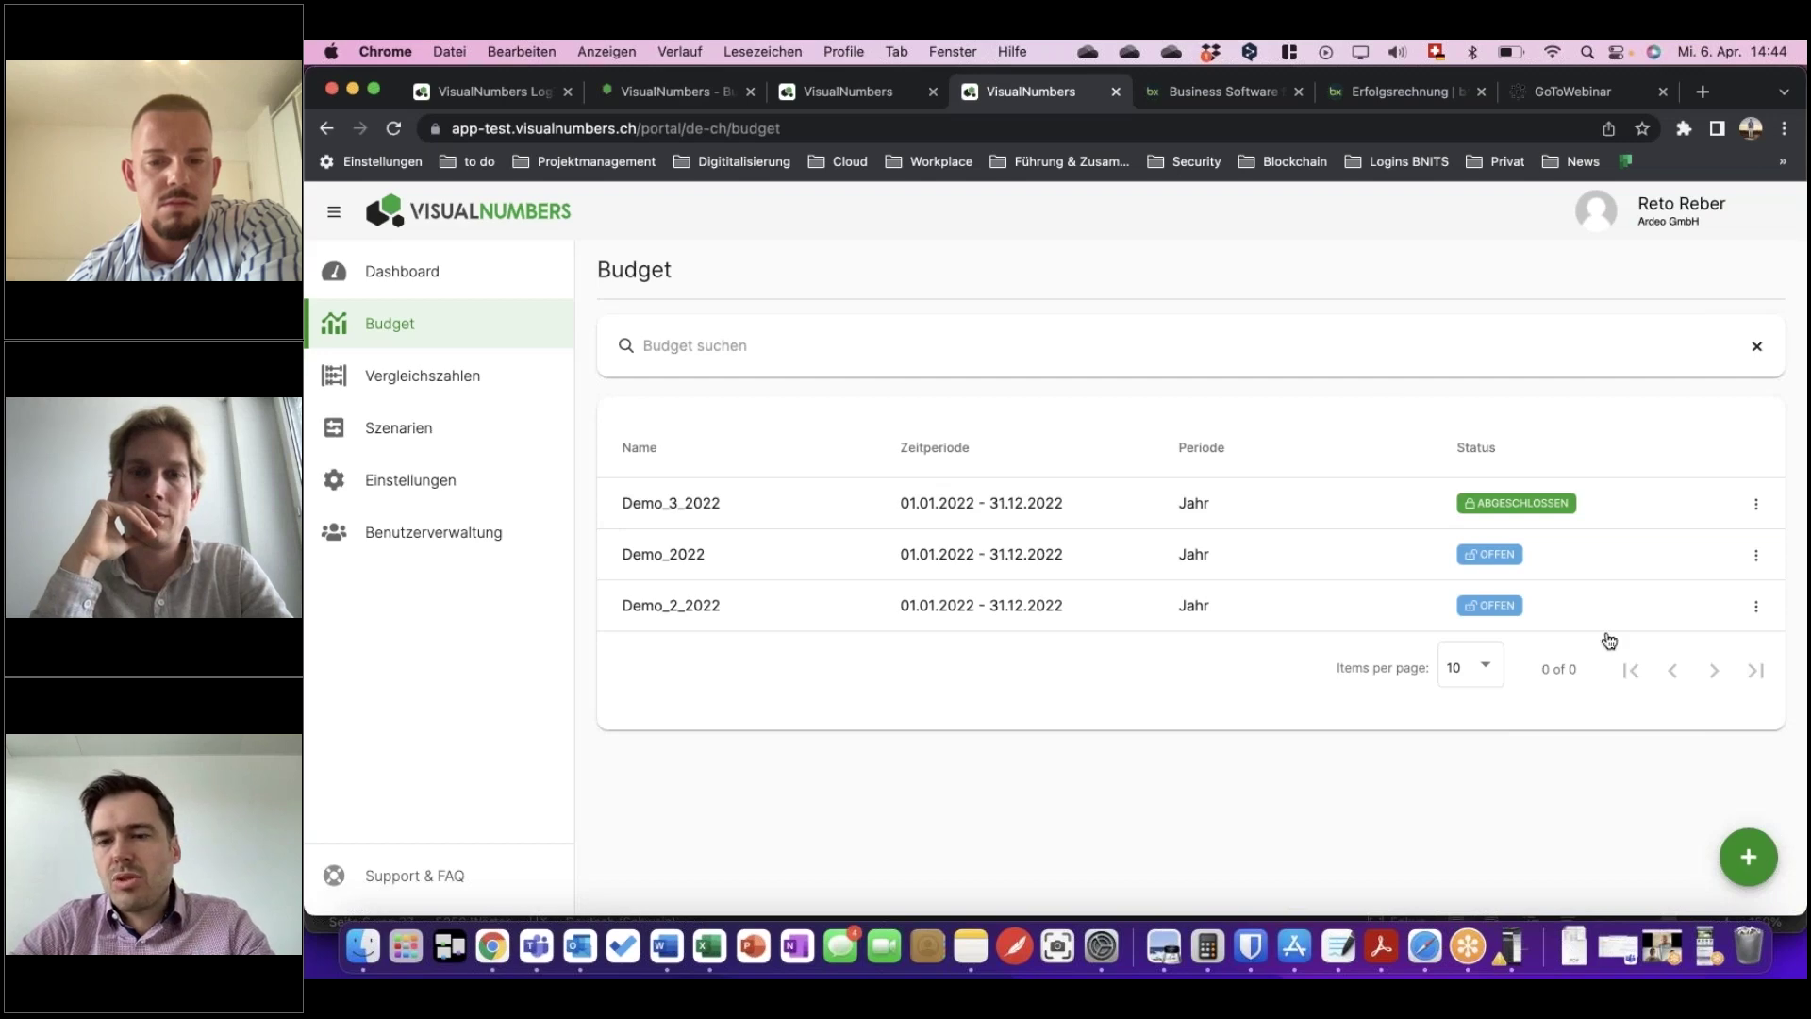
Start a new budget and name it Test_2022.
{"action": "left_click", "coordinate": [1749, 856]}
{"action": "left_click", "coordinate": [836, 437]}
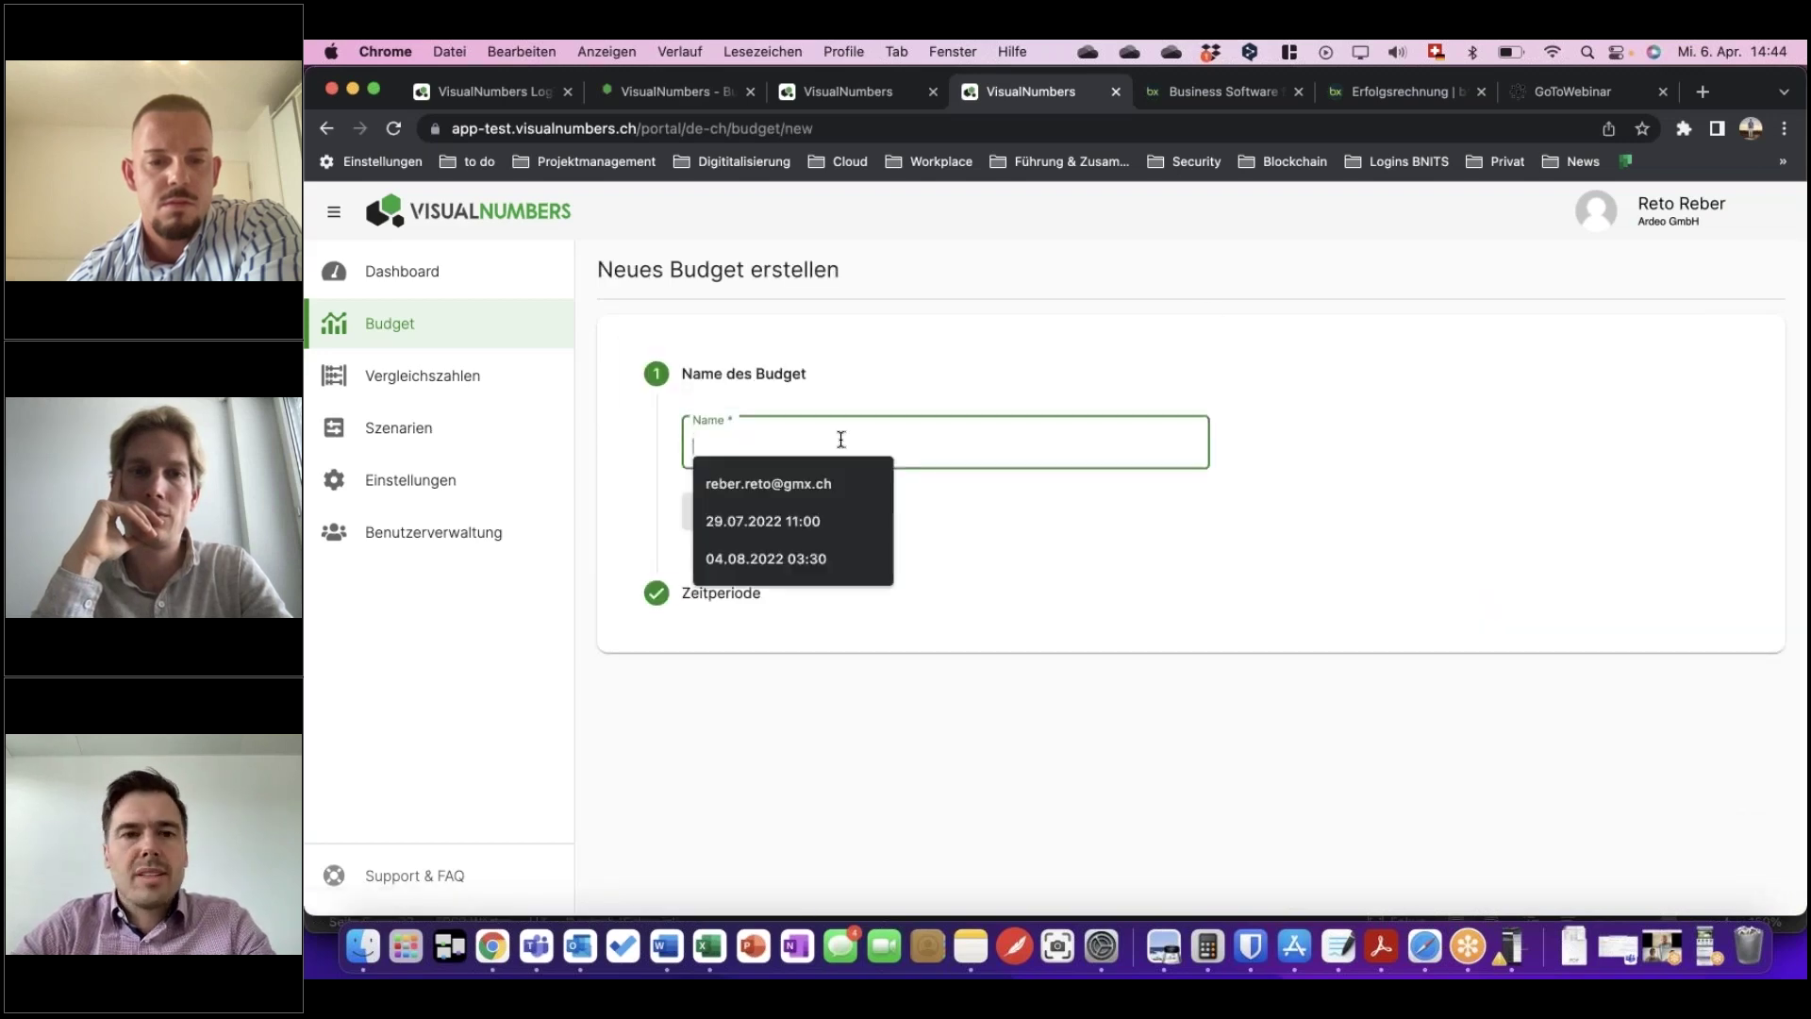
{"action": "type", "text": "TEst"}
{"action": "key", "text": "BackSpace"}
{"action": "key", "text": "BackSpace"}
{"action": "key", "text": "BackSpace"}
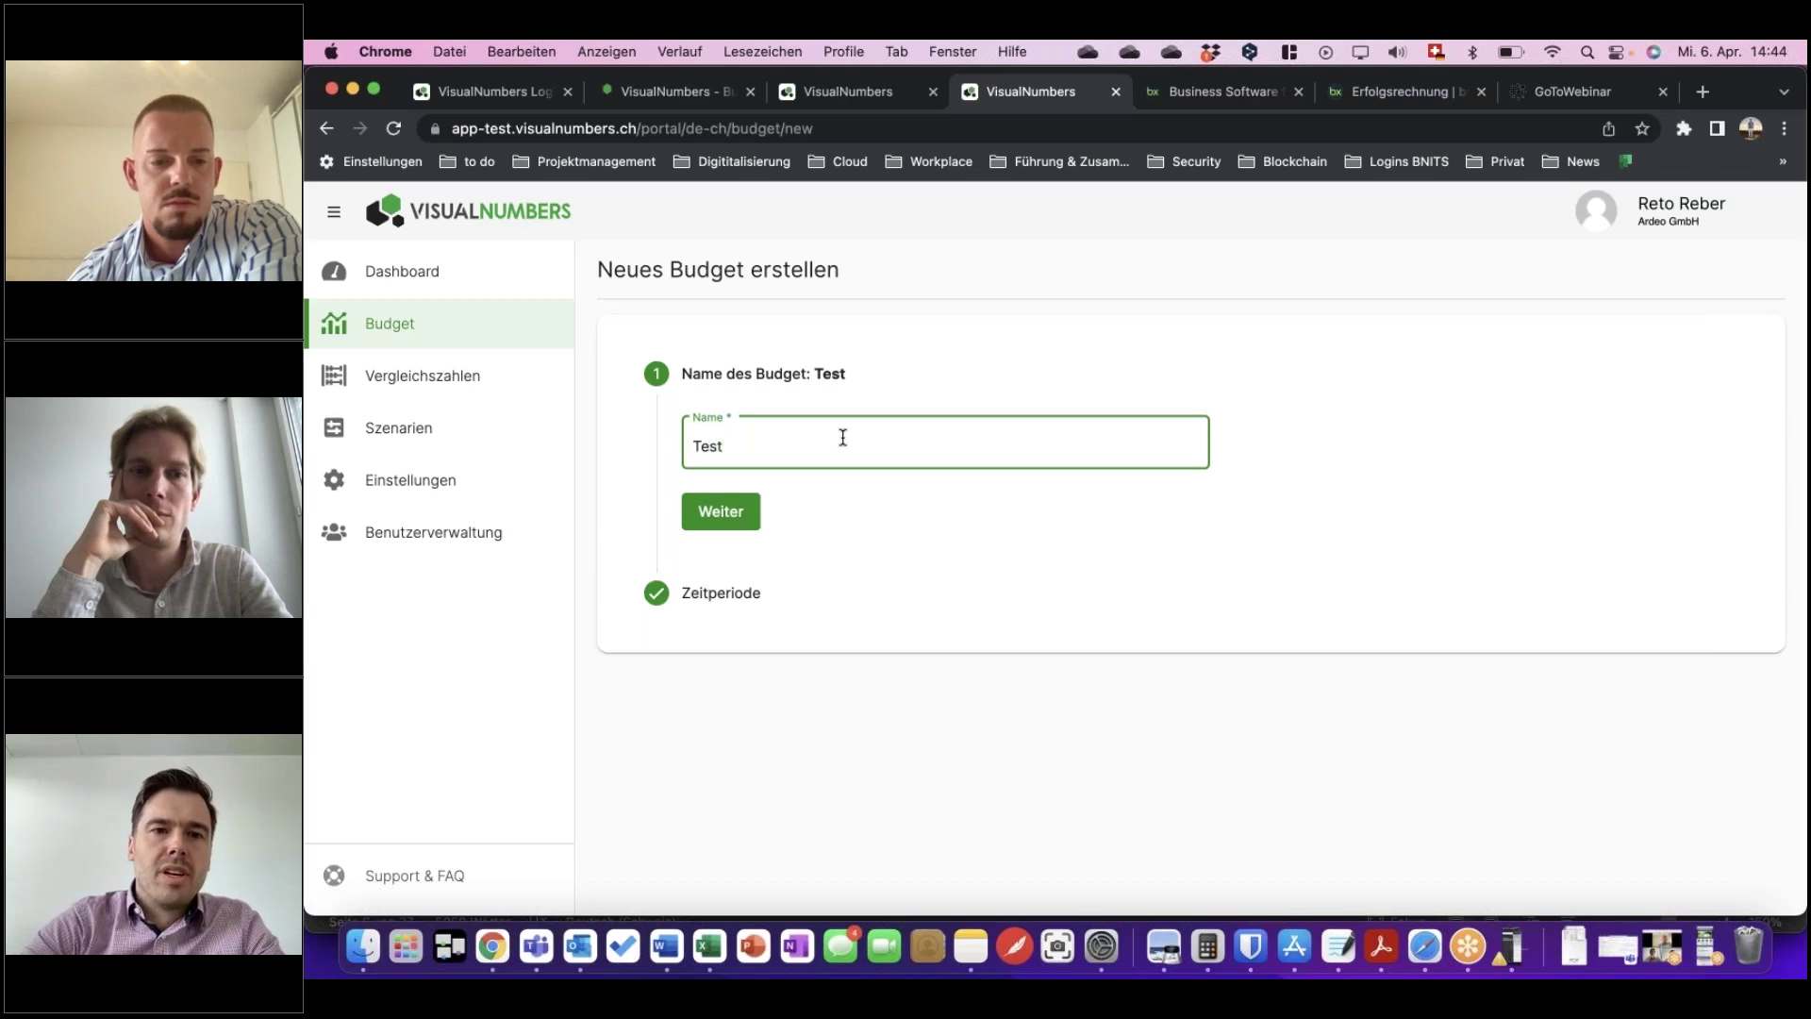
{"action": "type", "text": "est_2022"}
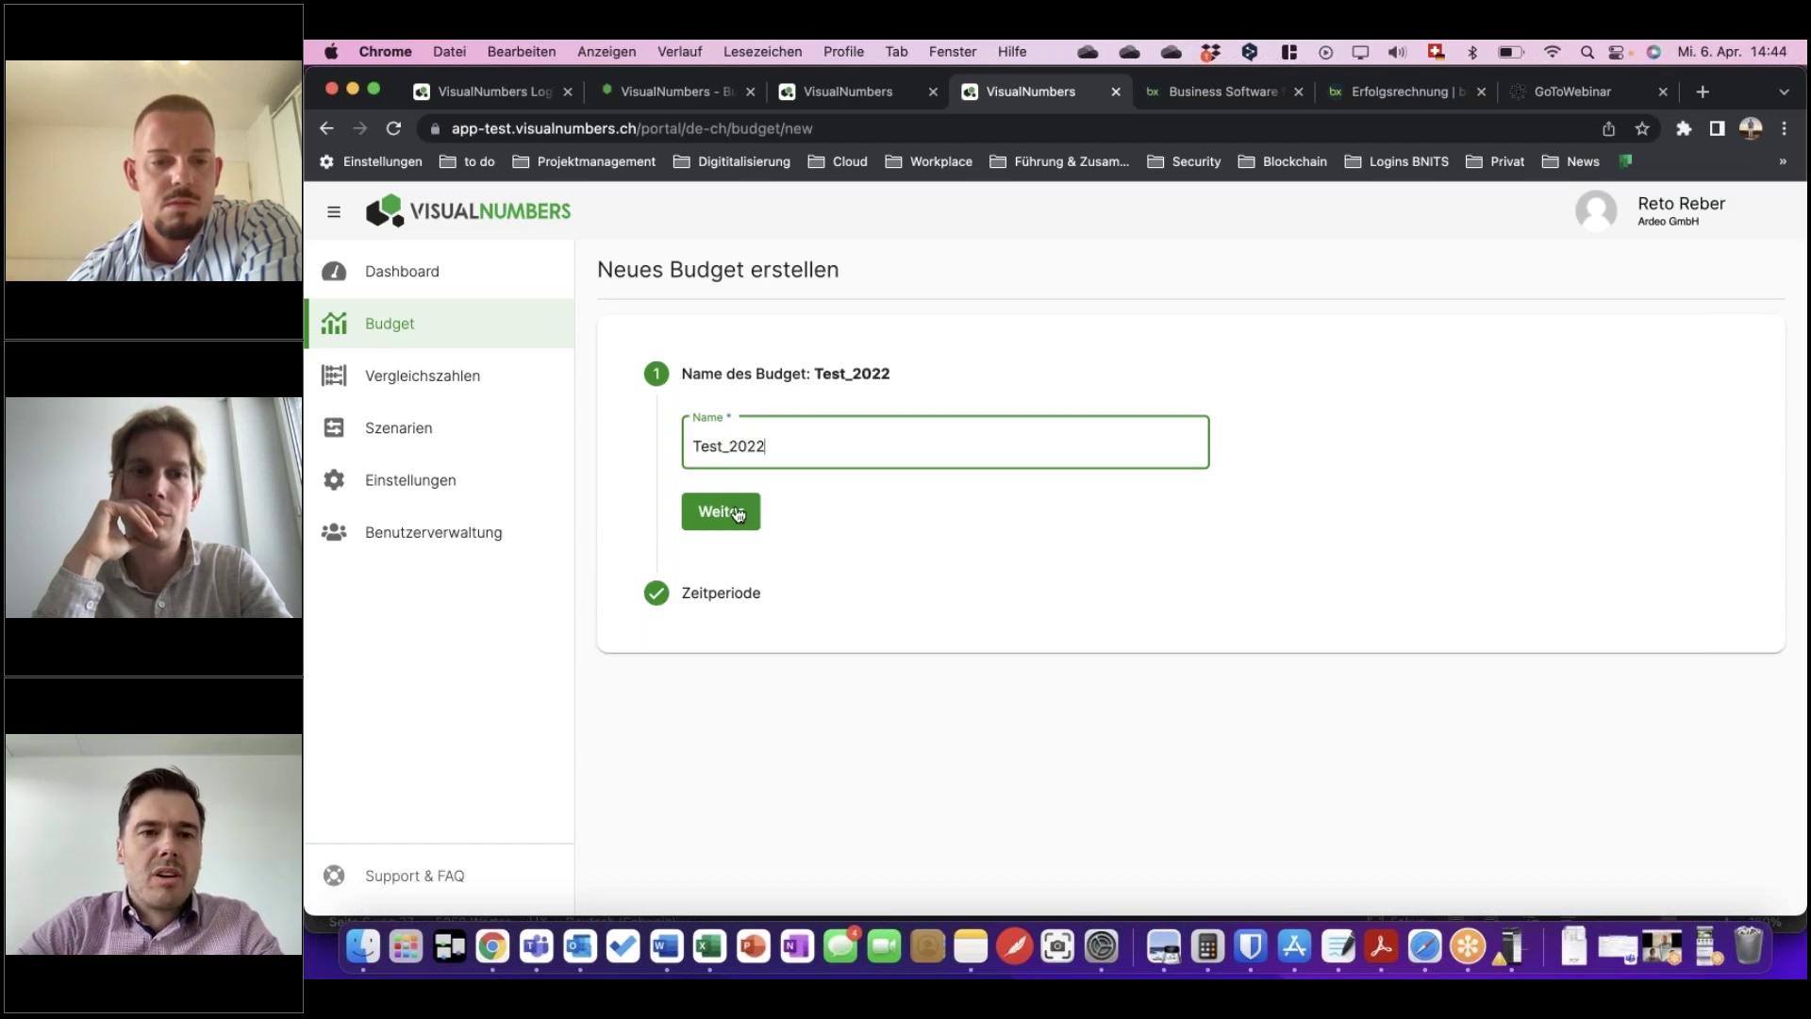
{"action": "left_click", "coordinate": [738, 514]}
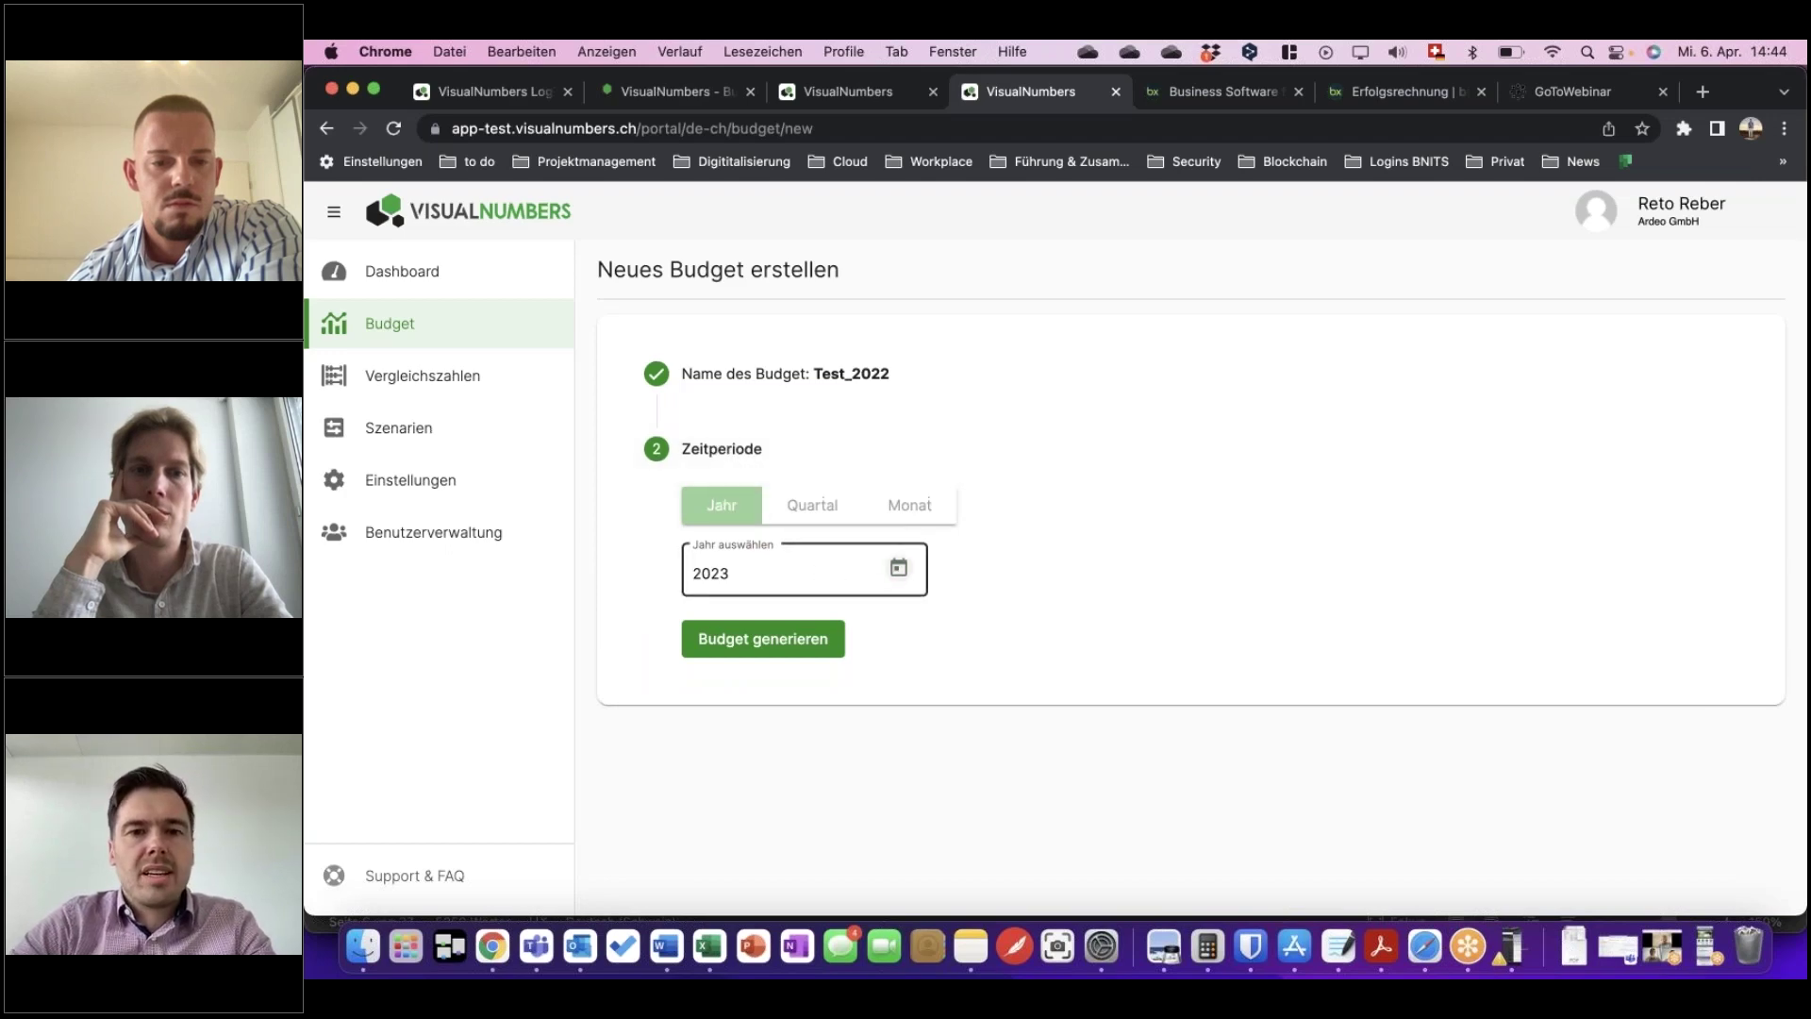
Choose 2022 as the budget year and generate the Test_2022 budget.
{"action": "left_click", "coordinate": [897, 569]}
{"action": "left_click", "coordinate": [868, 340]}
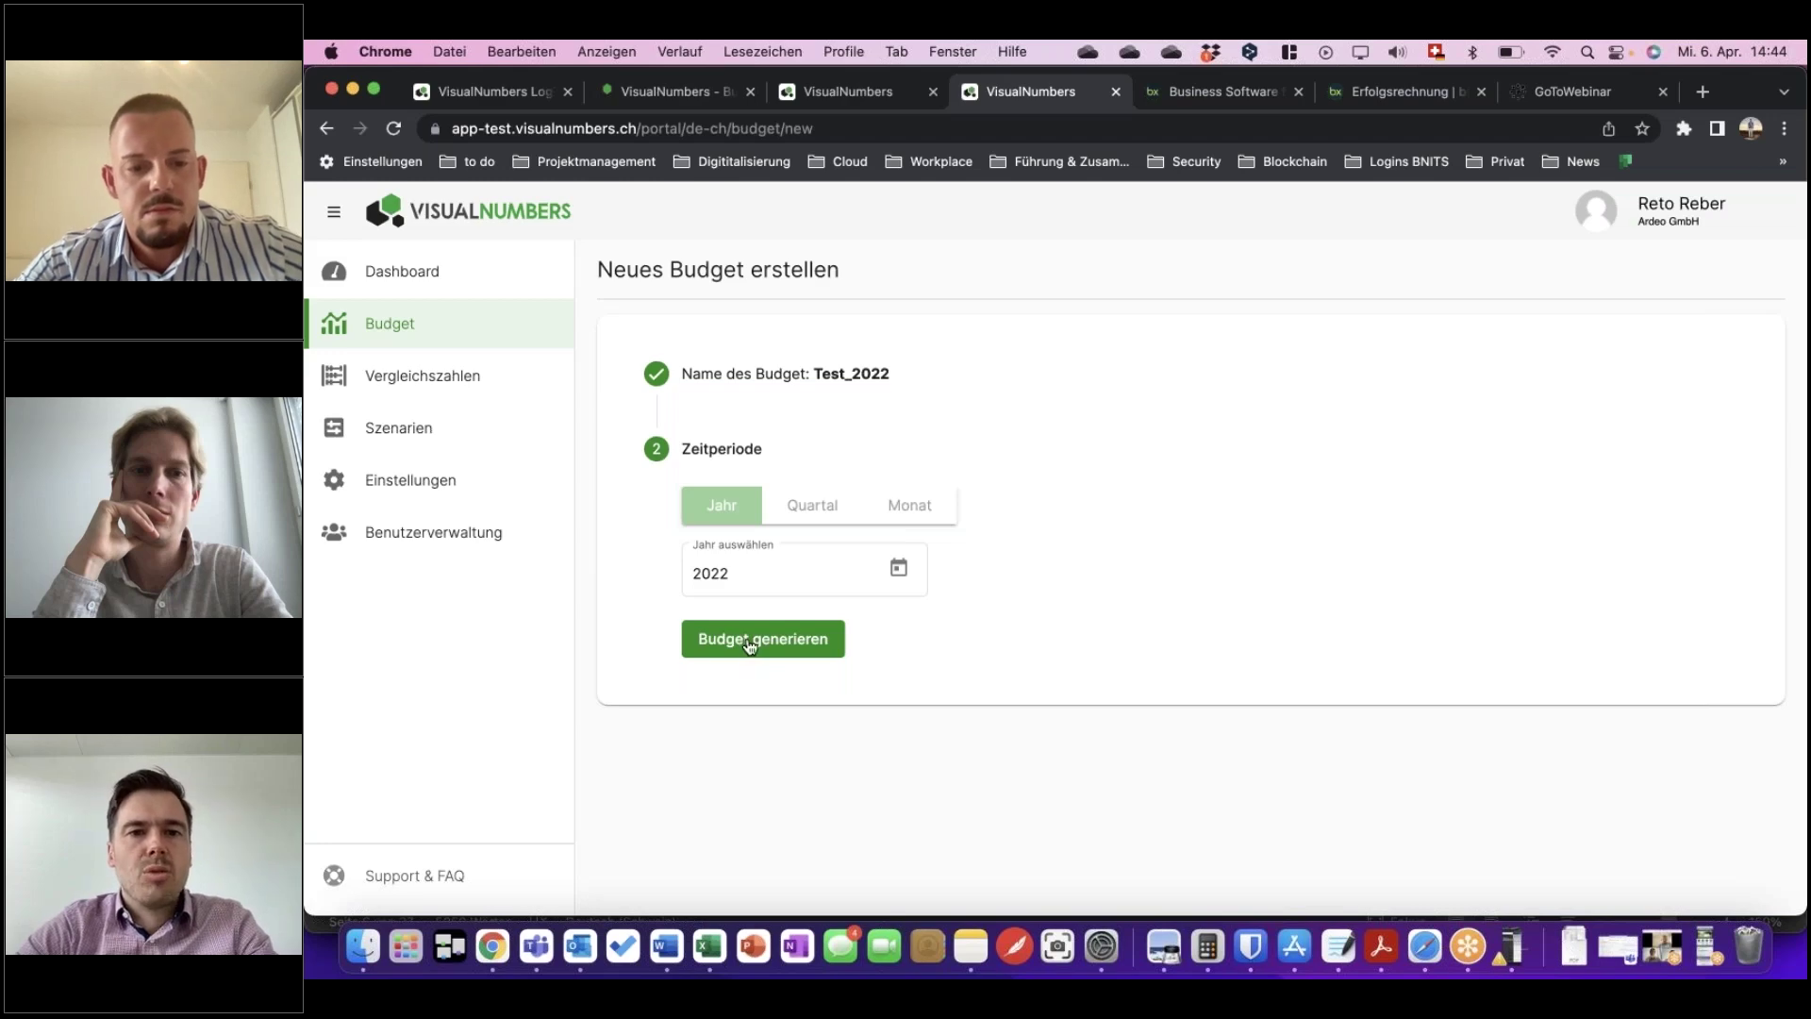
{"action": "left_click", "coordinate": [814, 642]}
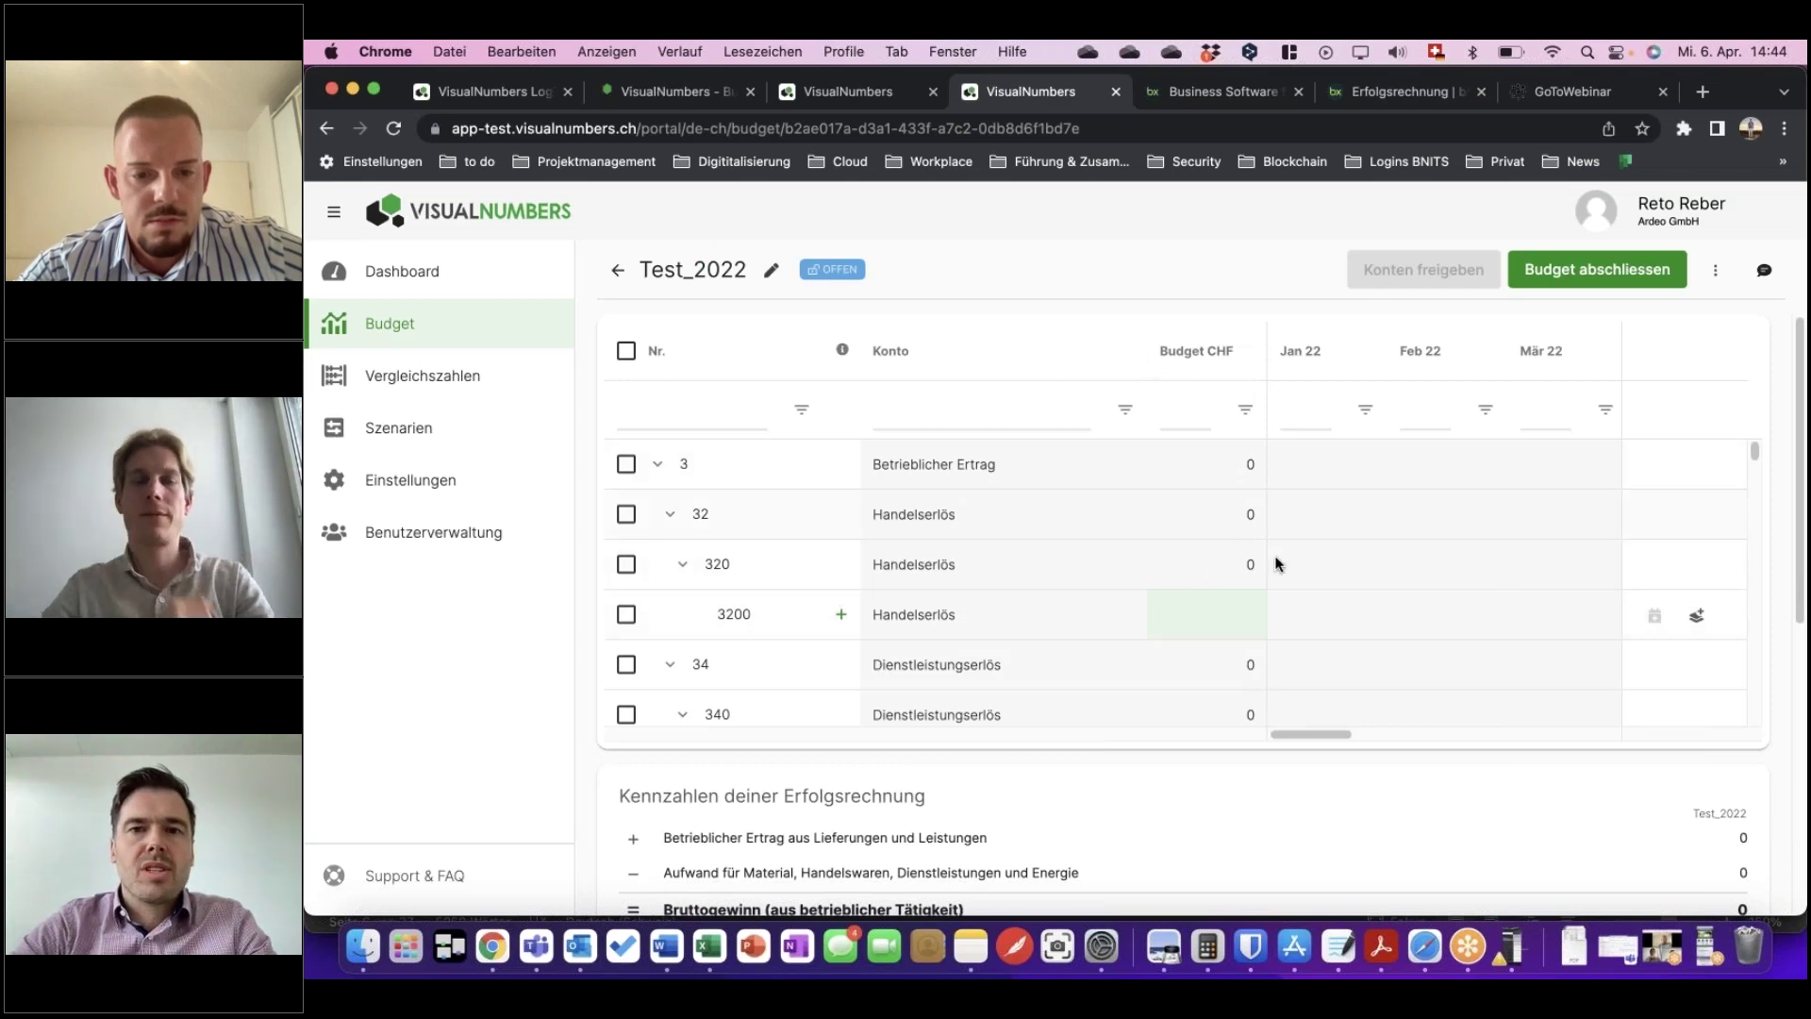
{"action": "scroll", "coordinate": [1237, 560], "scroll_direction": "down", "scroll_amount": 10}
{"action": "scroll", "coordinate": [1238, 560], "scroll_direction": "up", "scroll_amount": 10}
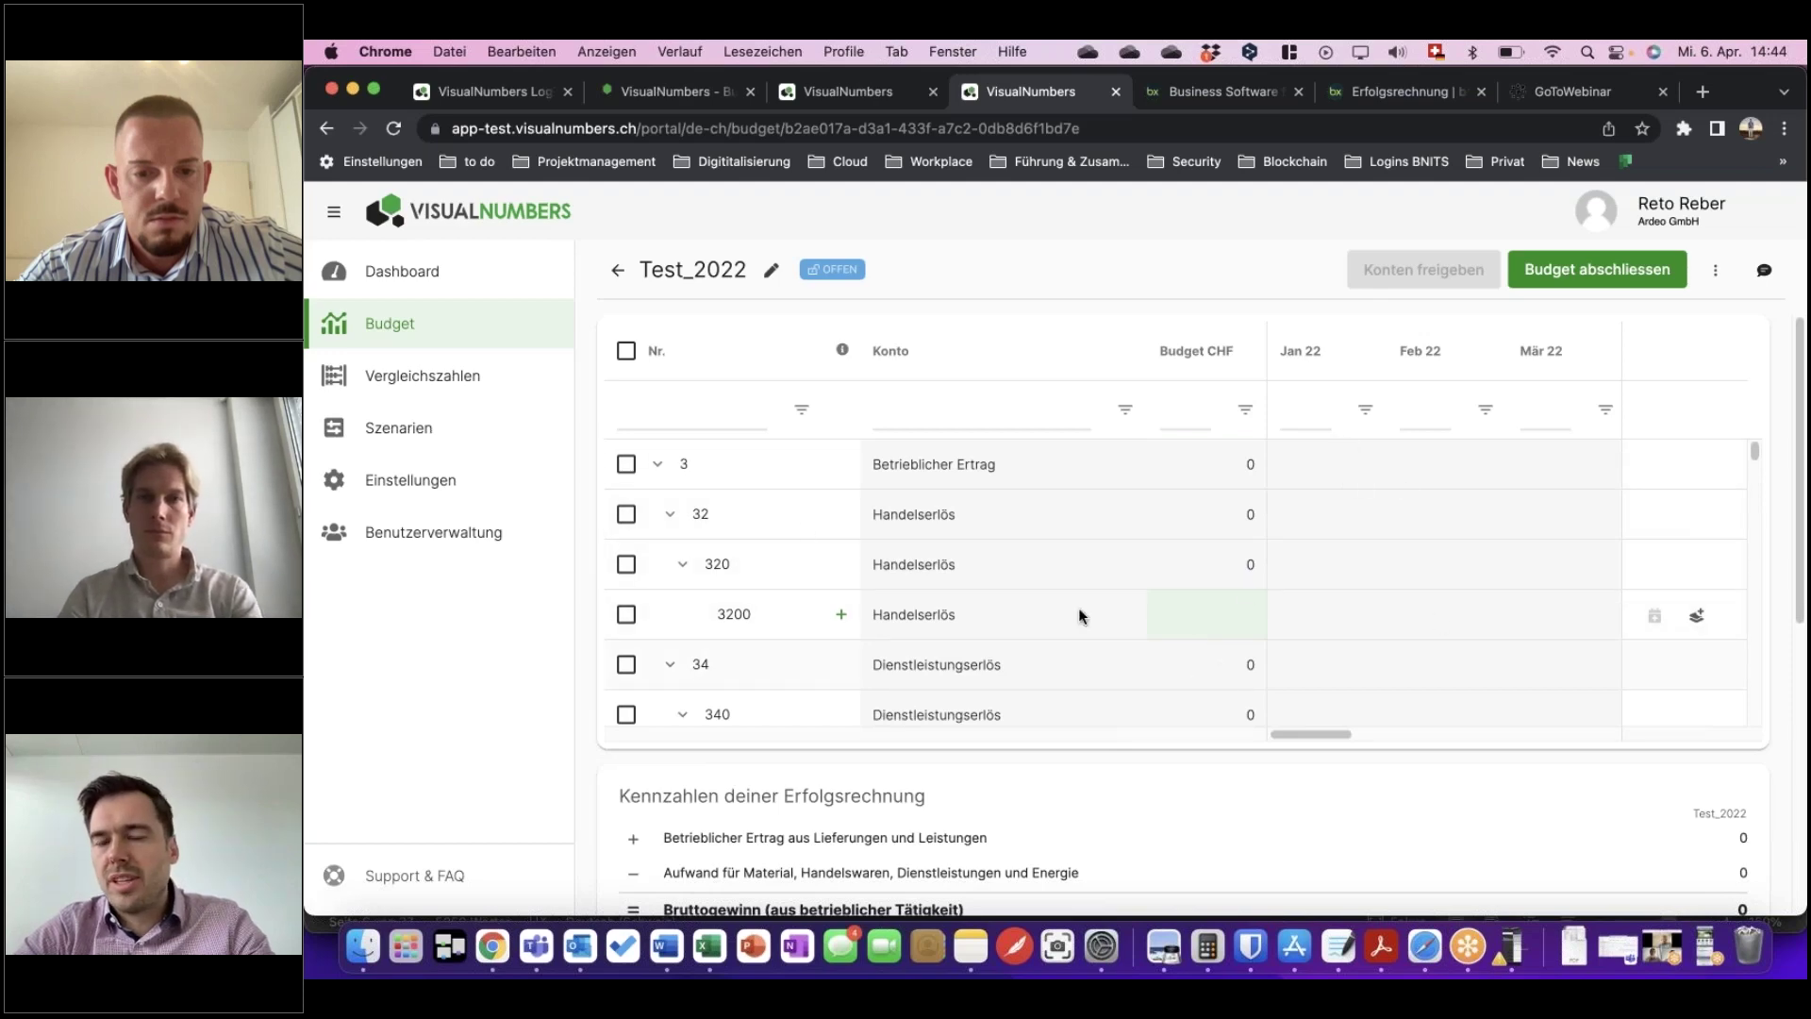
Return to the budget list and open Demo_2022 to review Produkt 1 and Produkt 2 under Handelserlös.
{"action": "left_click", "coordinate": [619, 273]}
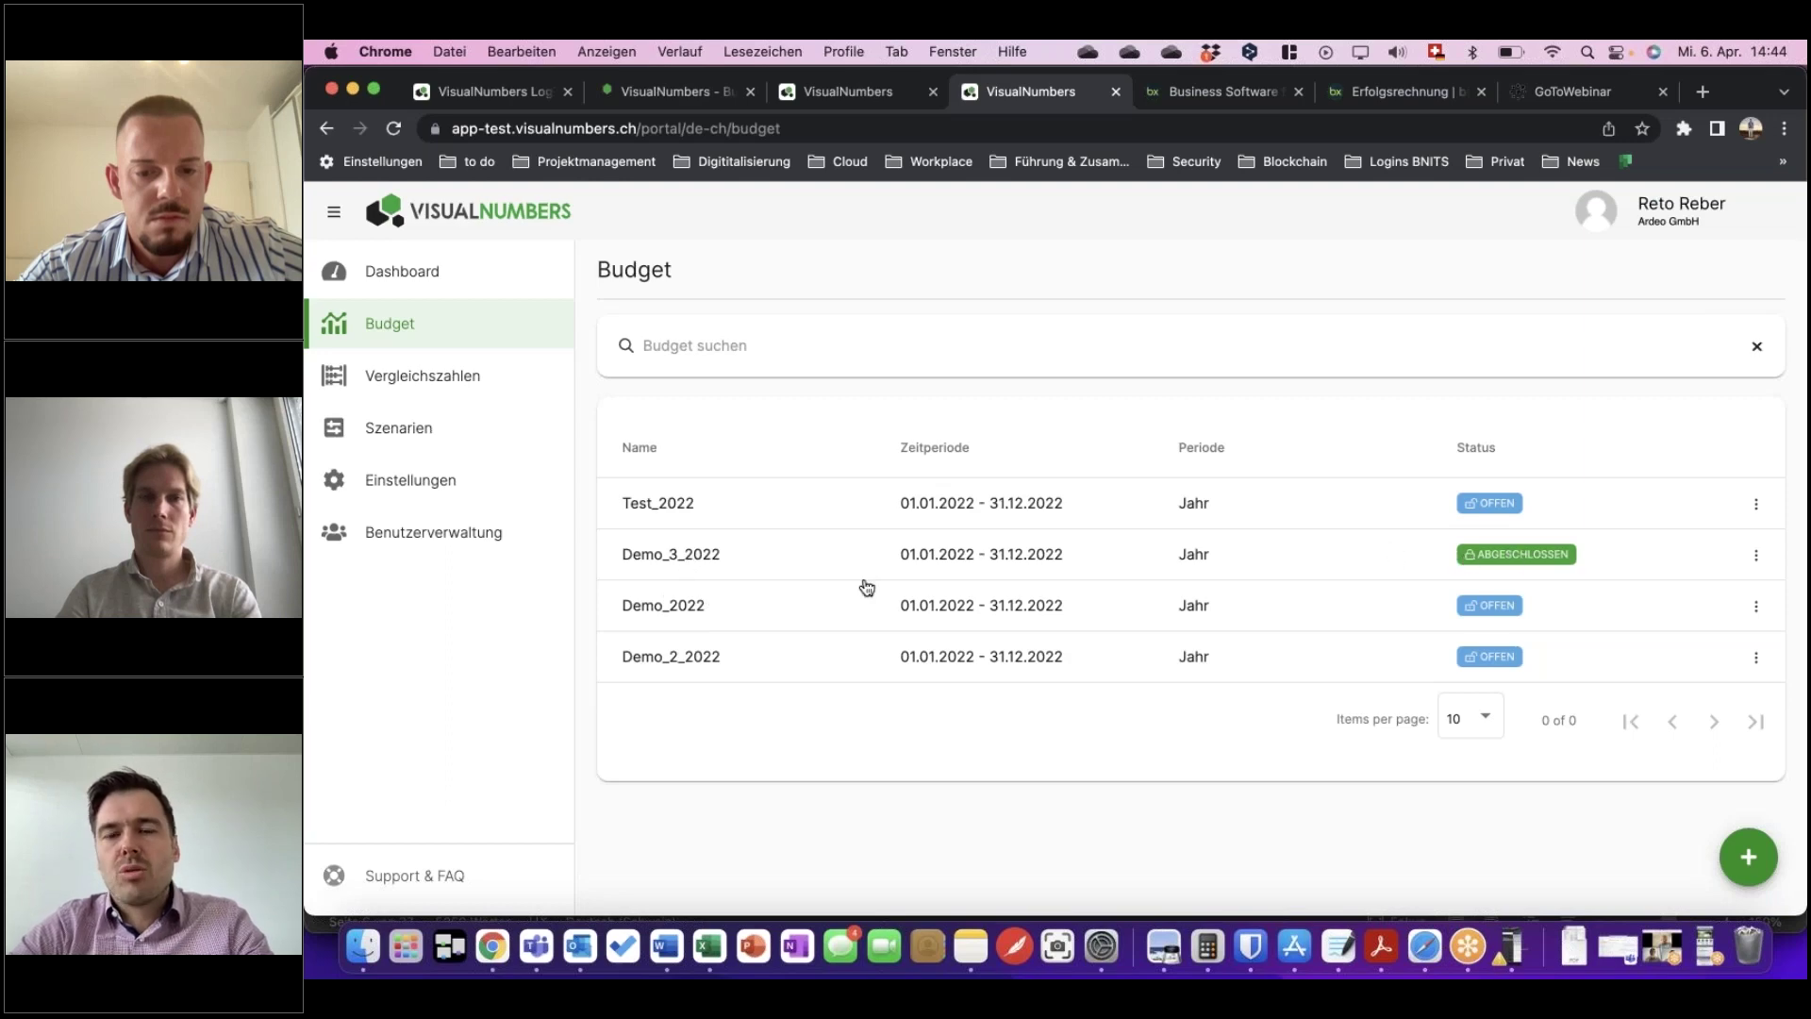
{"action": "left_click", "coordinate": [702, 608]}
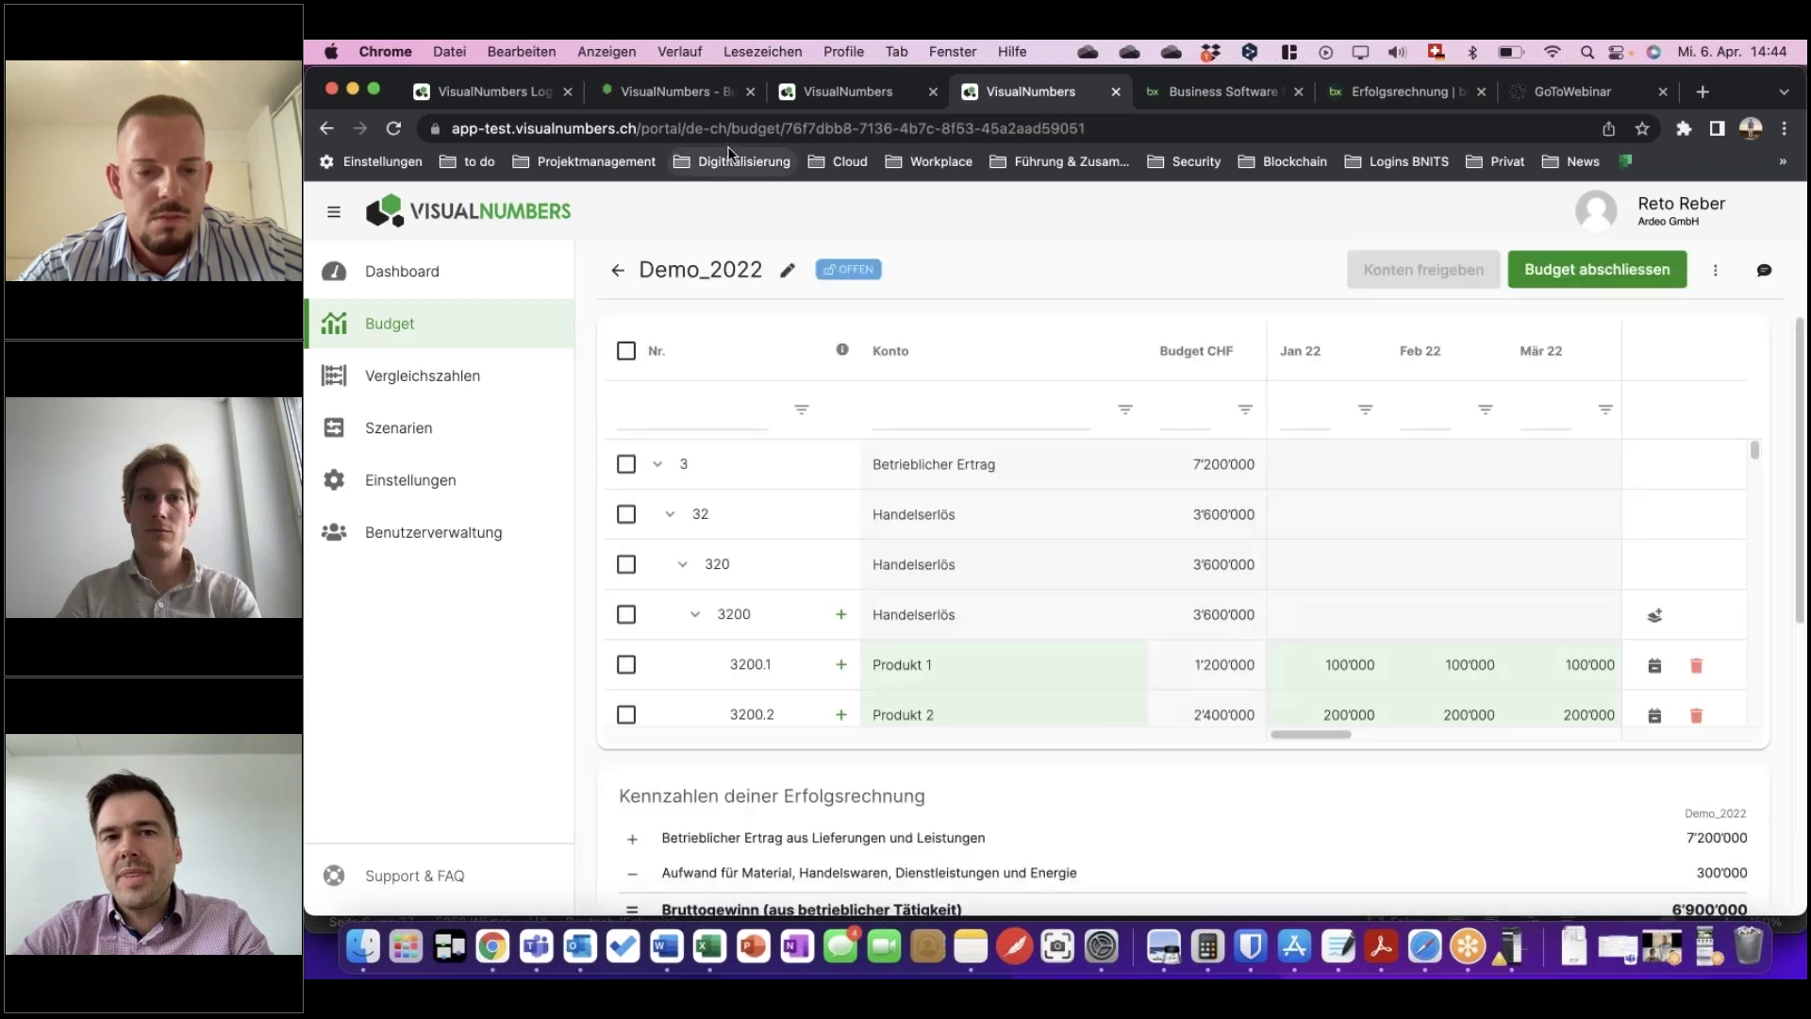
{"action": "scroll", "coordinate": [1204, 581], "scroll_direction": "down", "scroll_amount": 1}
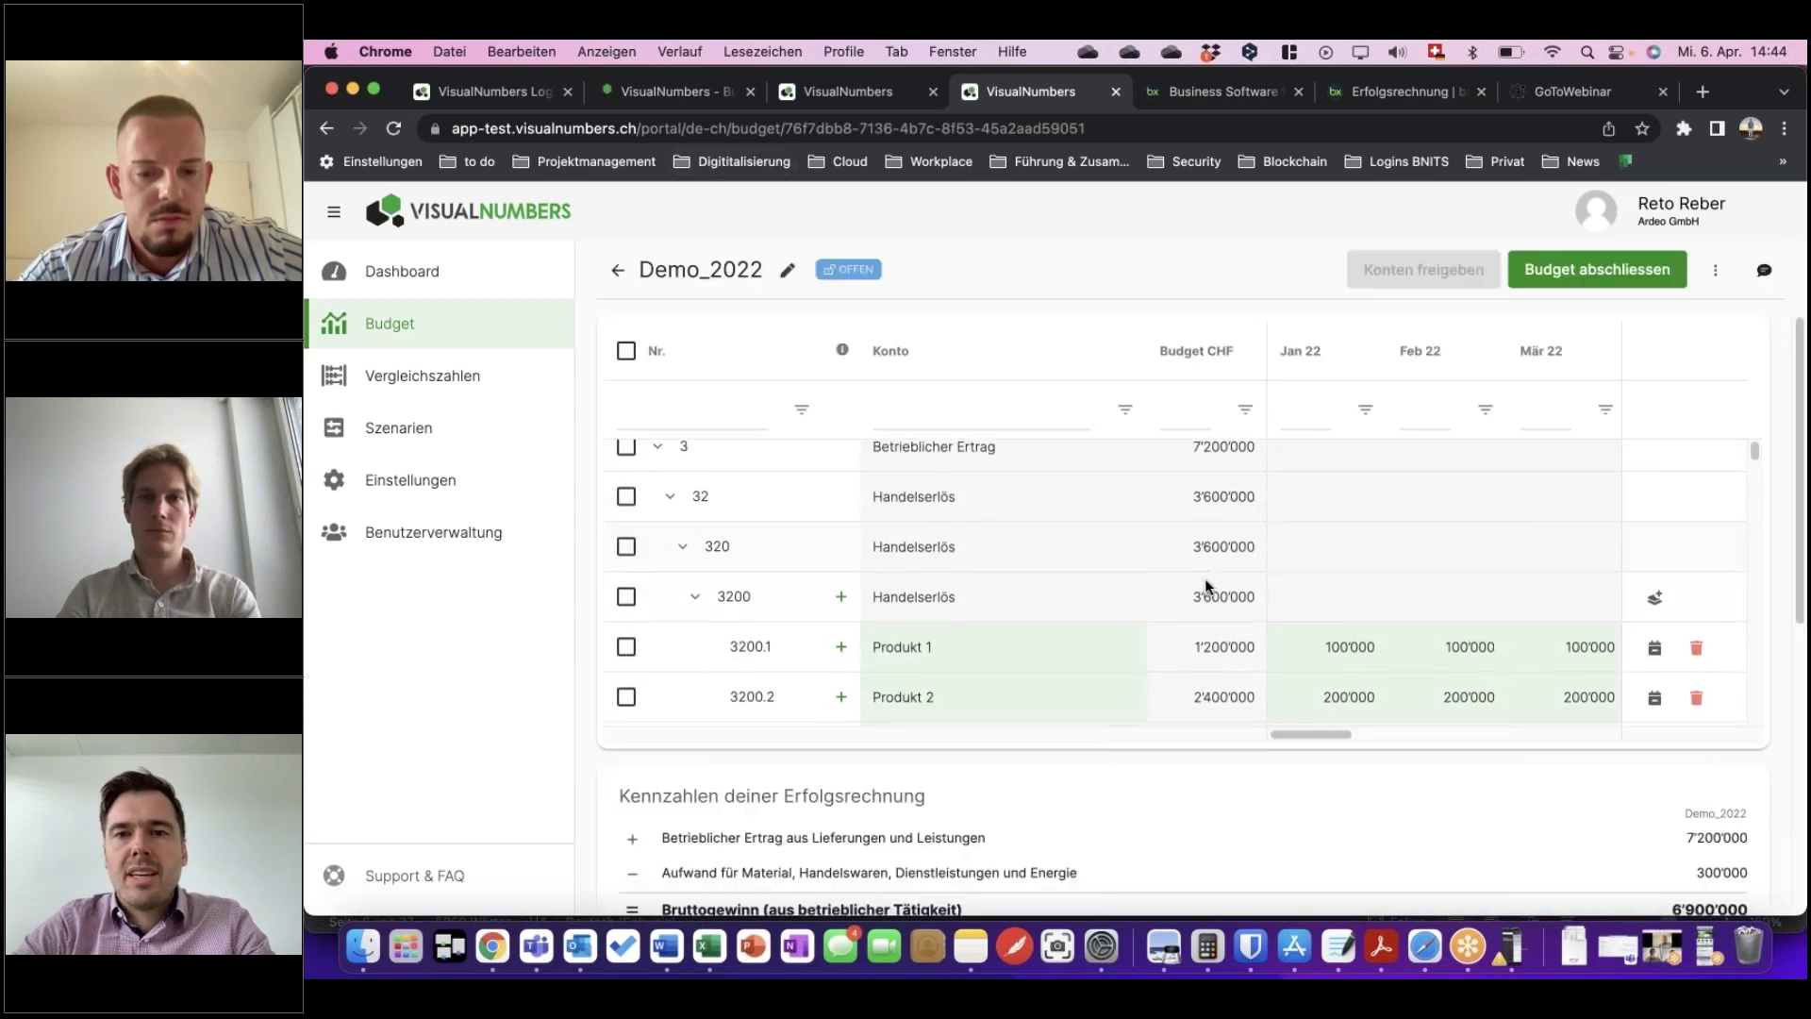
{"action": "scroll", "coordinate": [1203, 581], "scroll_direction": "up", "scroll_amount": 1}
{"action": "scroll", "coordinate": [1019, 566], "scroll_direction": "down", "scroll_amount": 1}
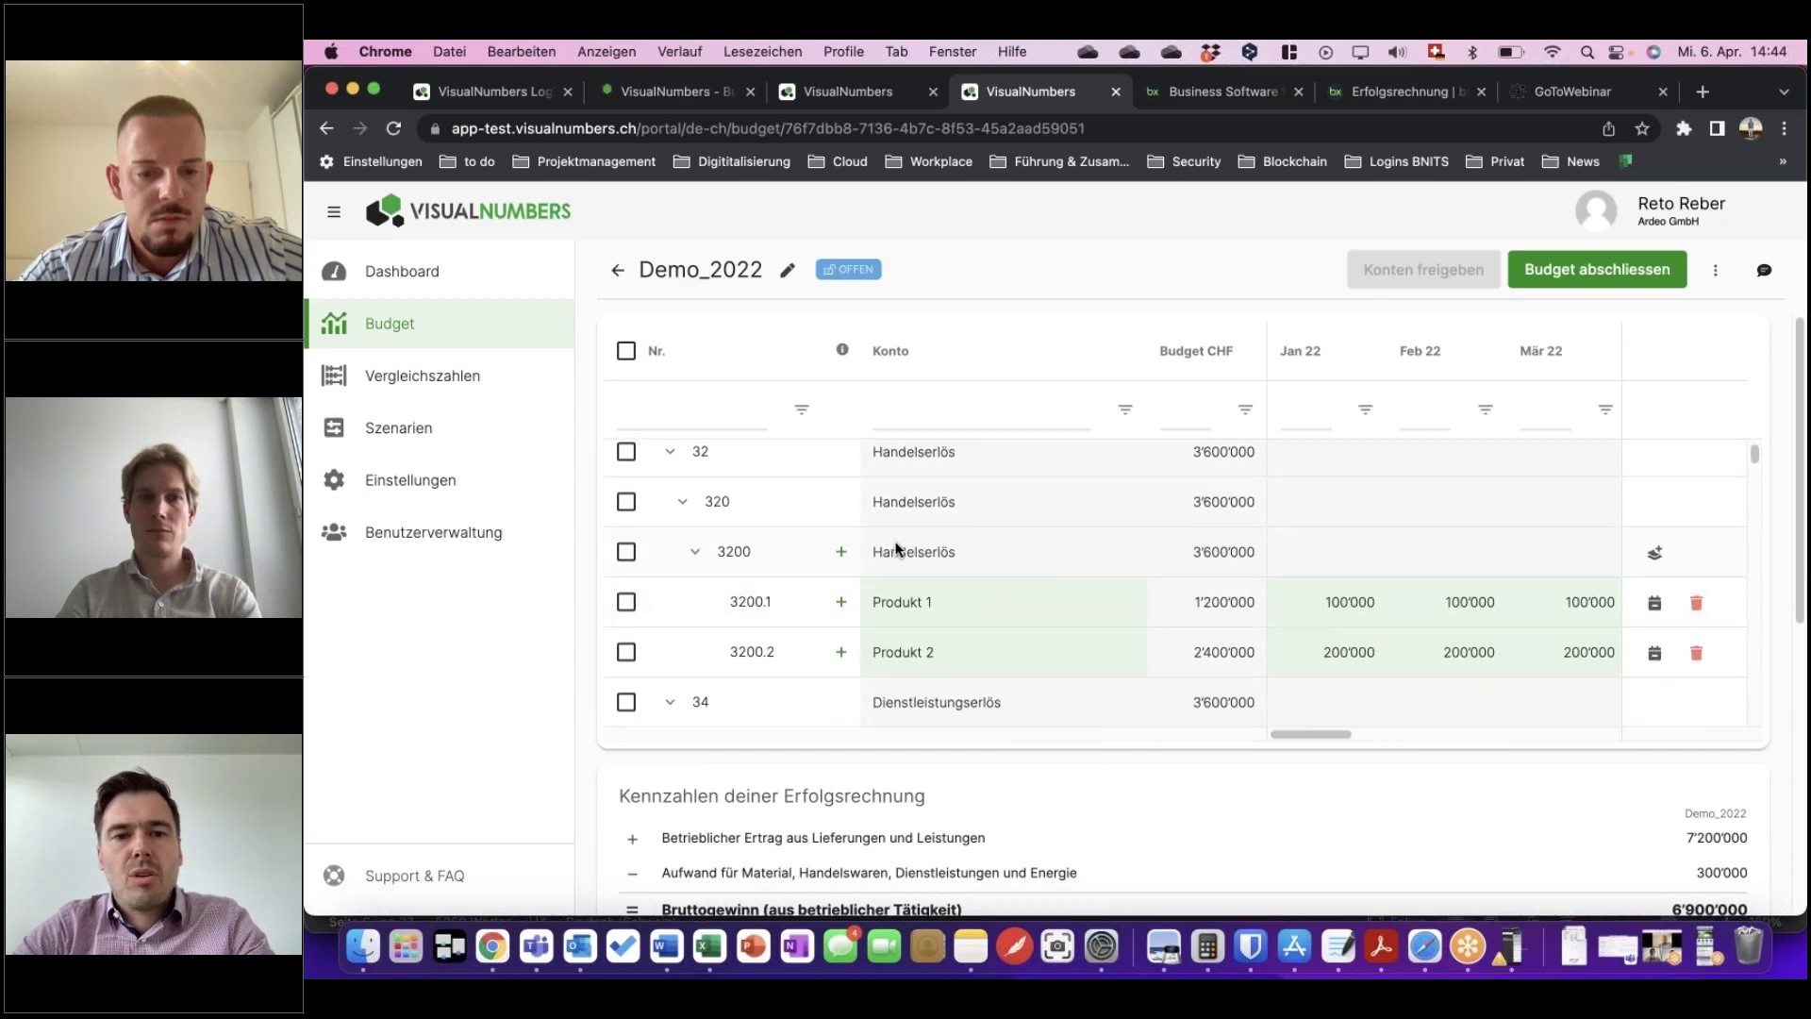
{"action": "scroll", "coordinate": [962, 550], "scroll_direction": "down", "scroll_amount": 1}
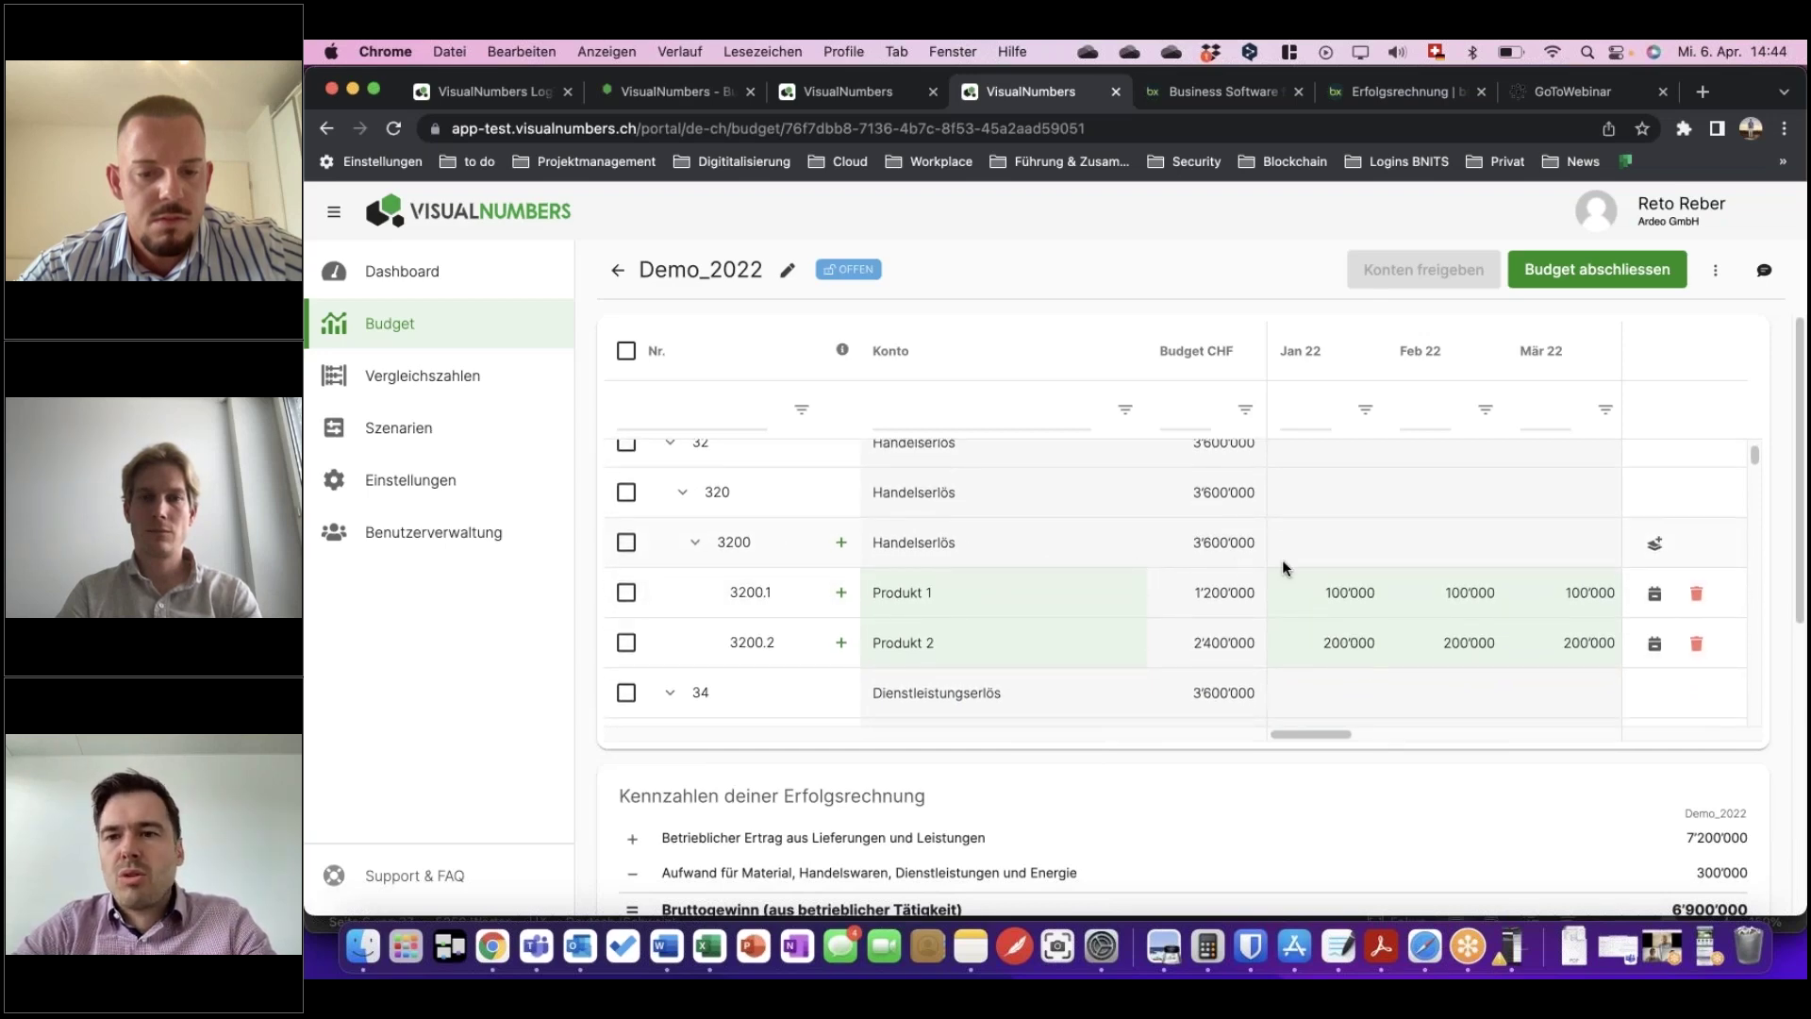
{"action": "scroll", "coordinate": [1445, 537], "scroll_direction": "down", "scroll_amount": 1}
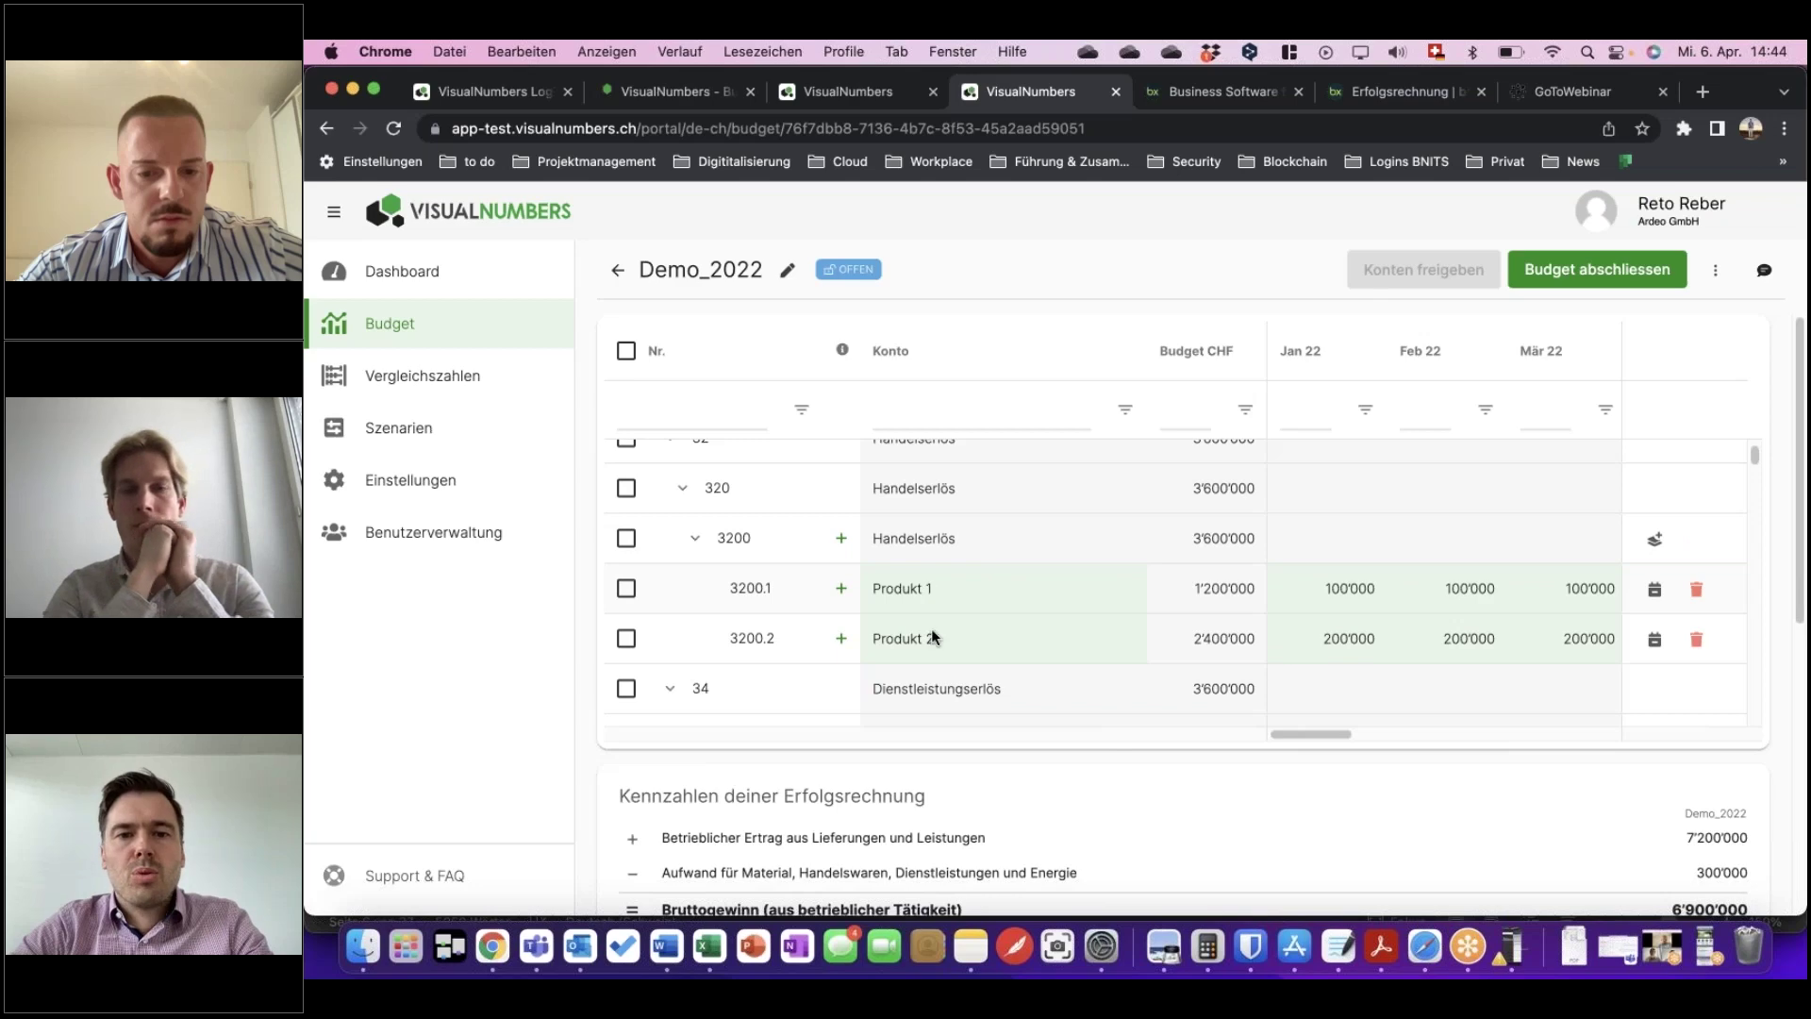
{"action": "scroll", "coordinate": [957, 639], "scroll_direction": "down", "scroll_amount": 1}
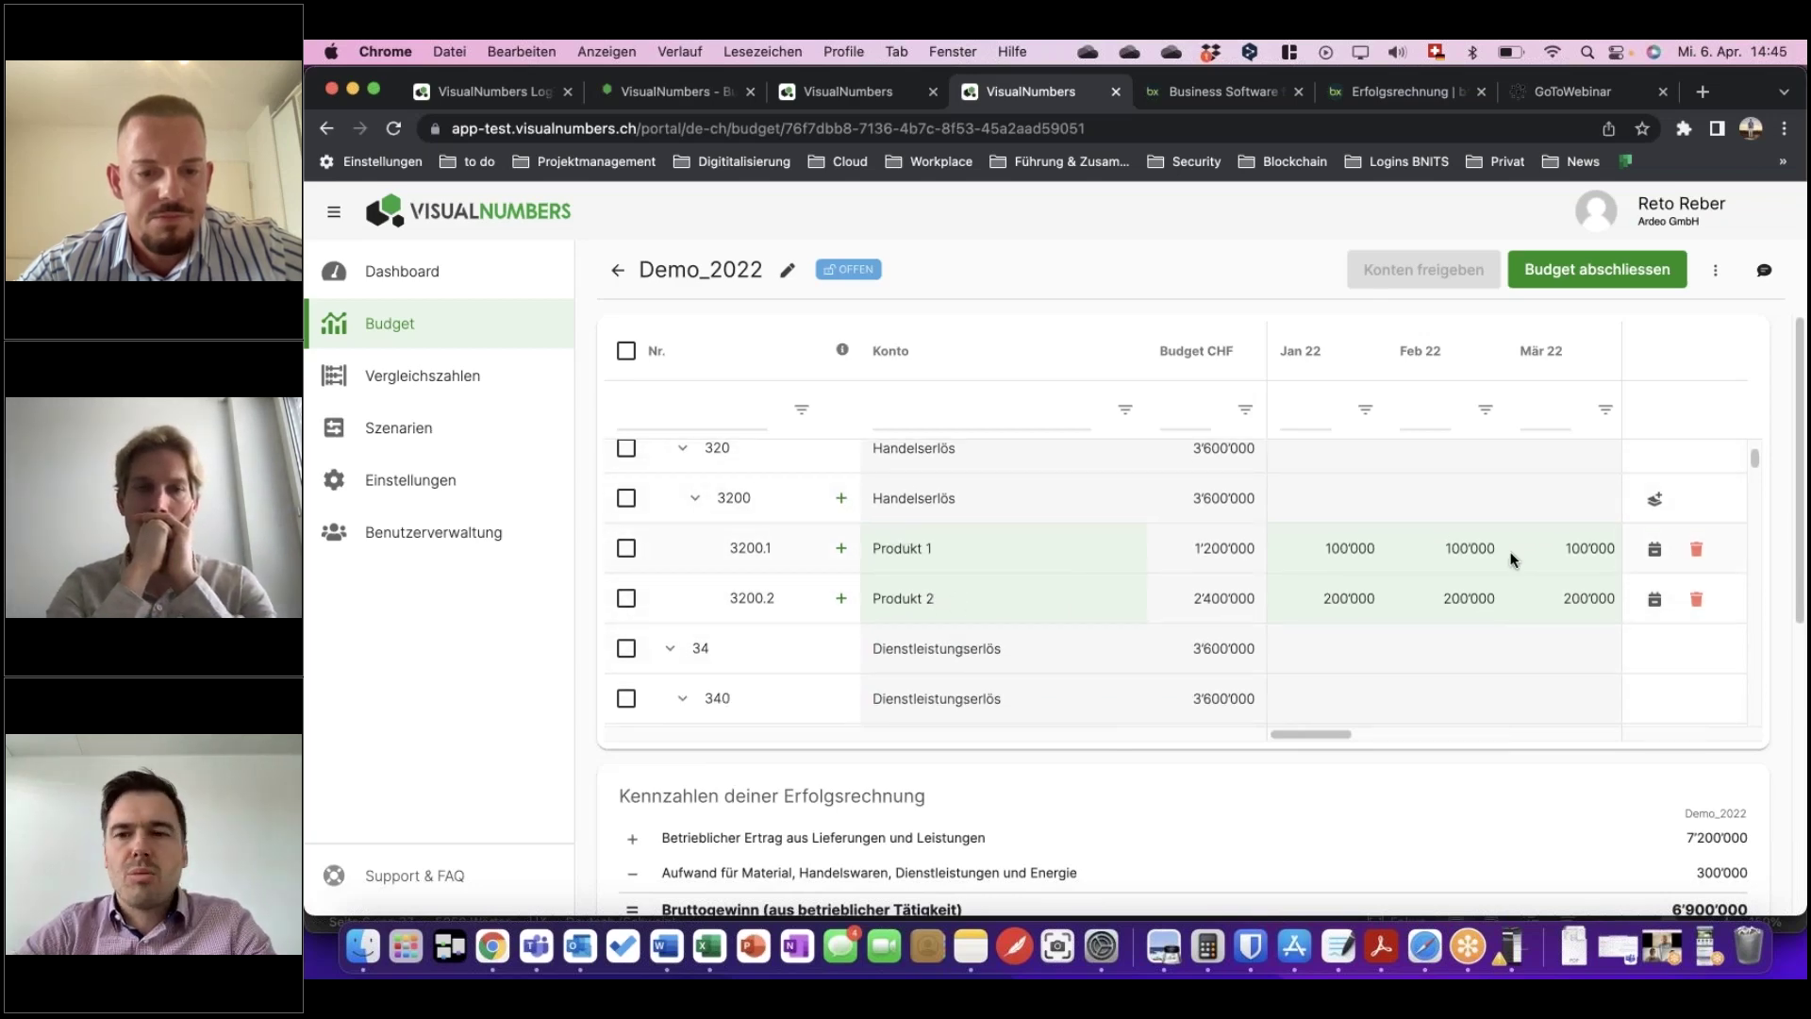
Add a Produkt 3 line under account 3200 with a 600'000 budget.
{"action": "left_click", "coordinate": [1657, 500]}
{"action": "left_click", "coordinate": [919, 638]}
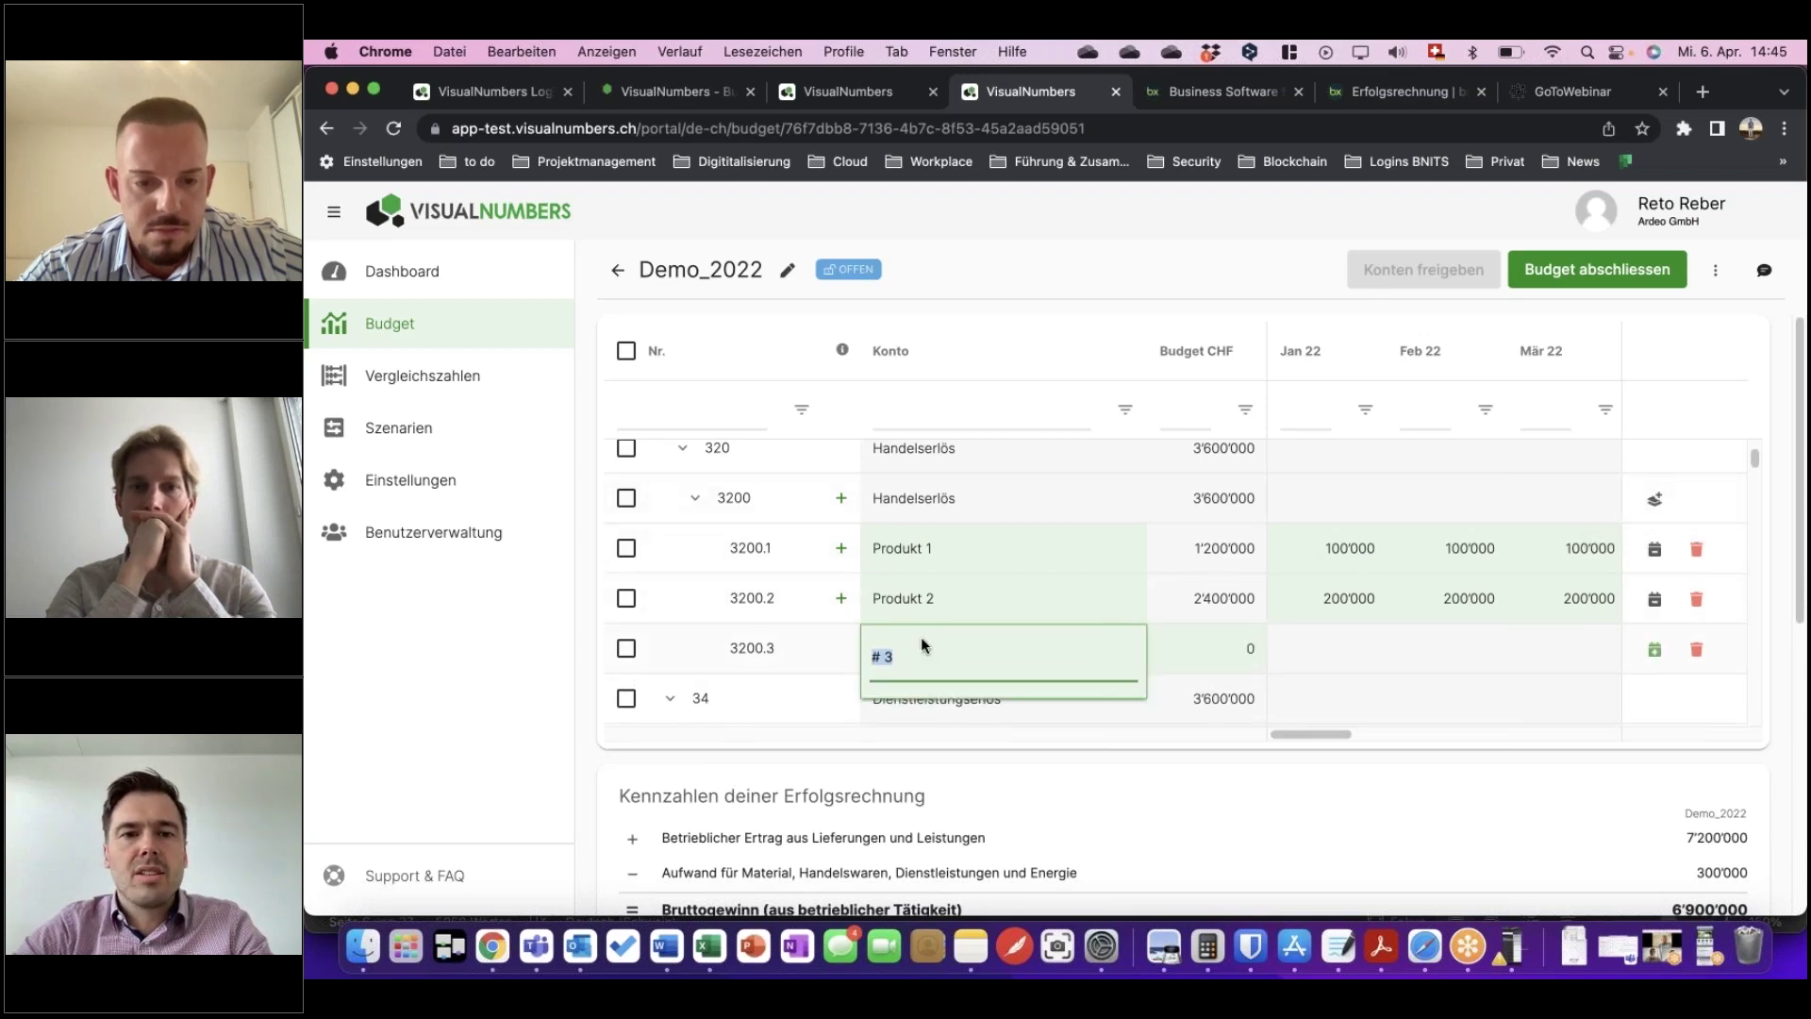
{"action": "type", "text": "Produkt"}
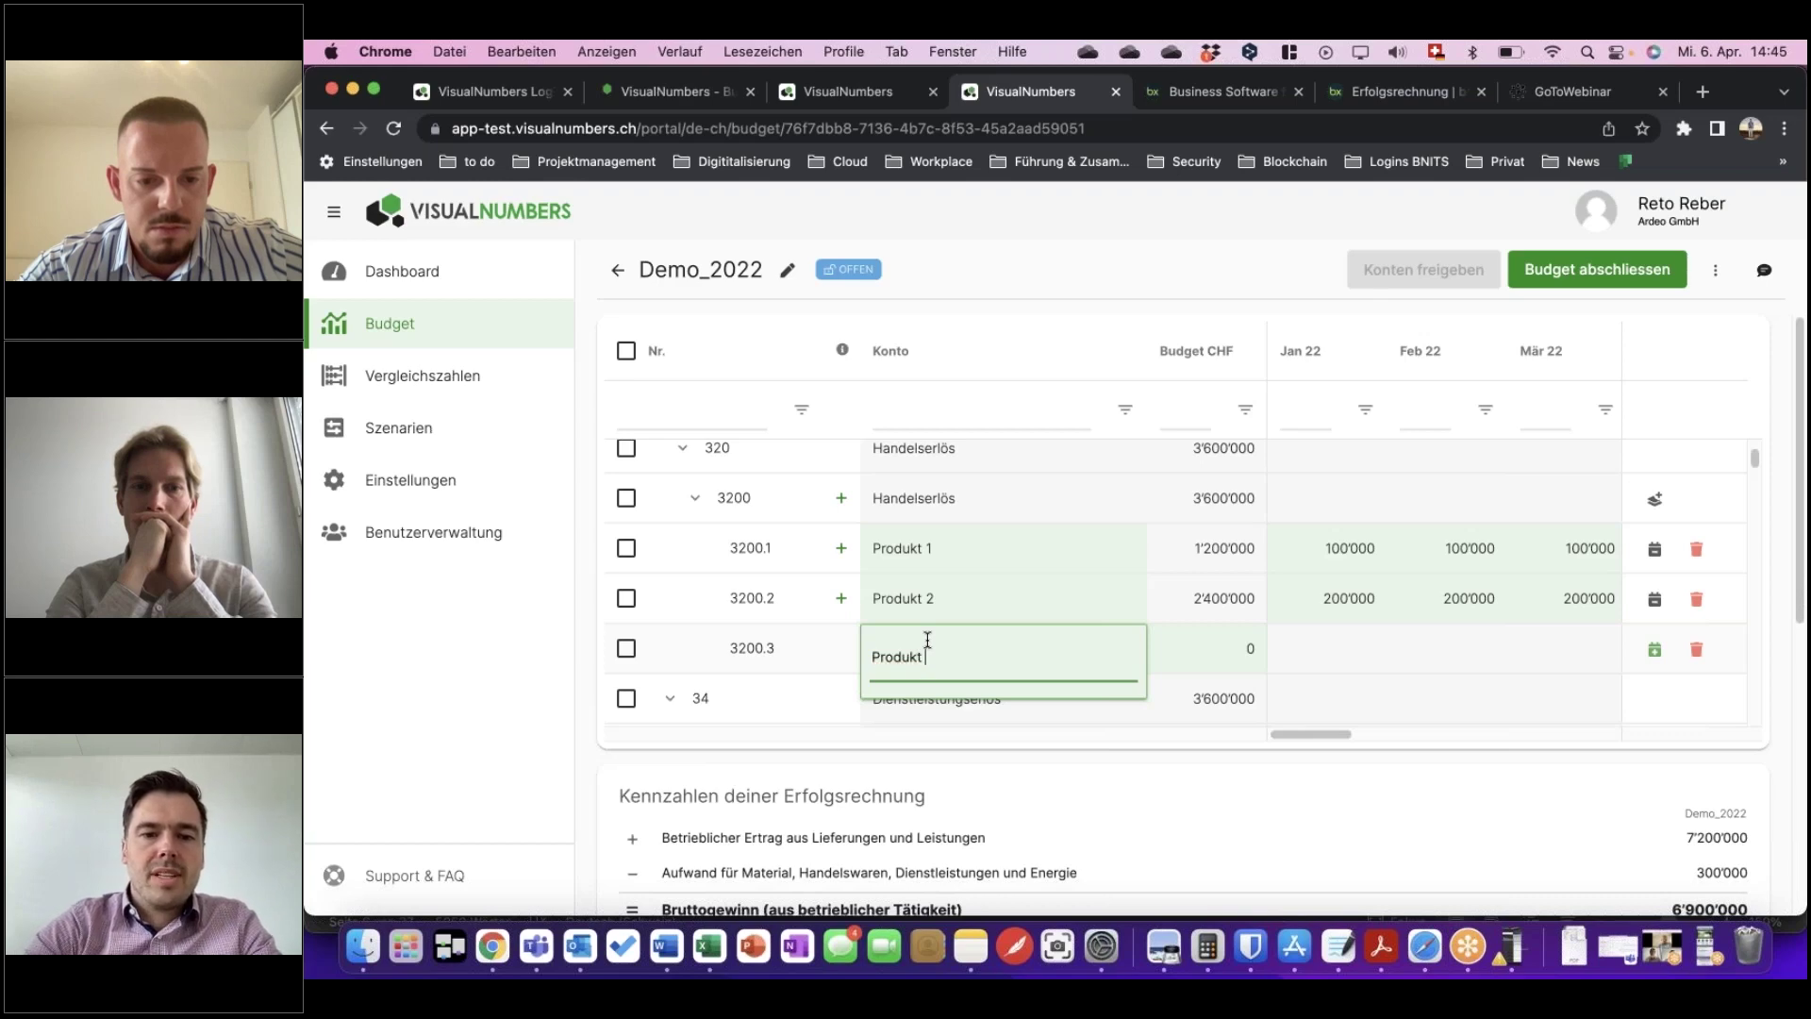
{"action": "key", "text": "Tab"}
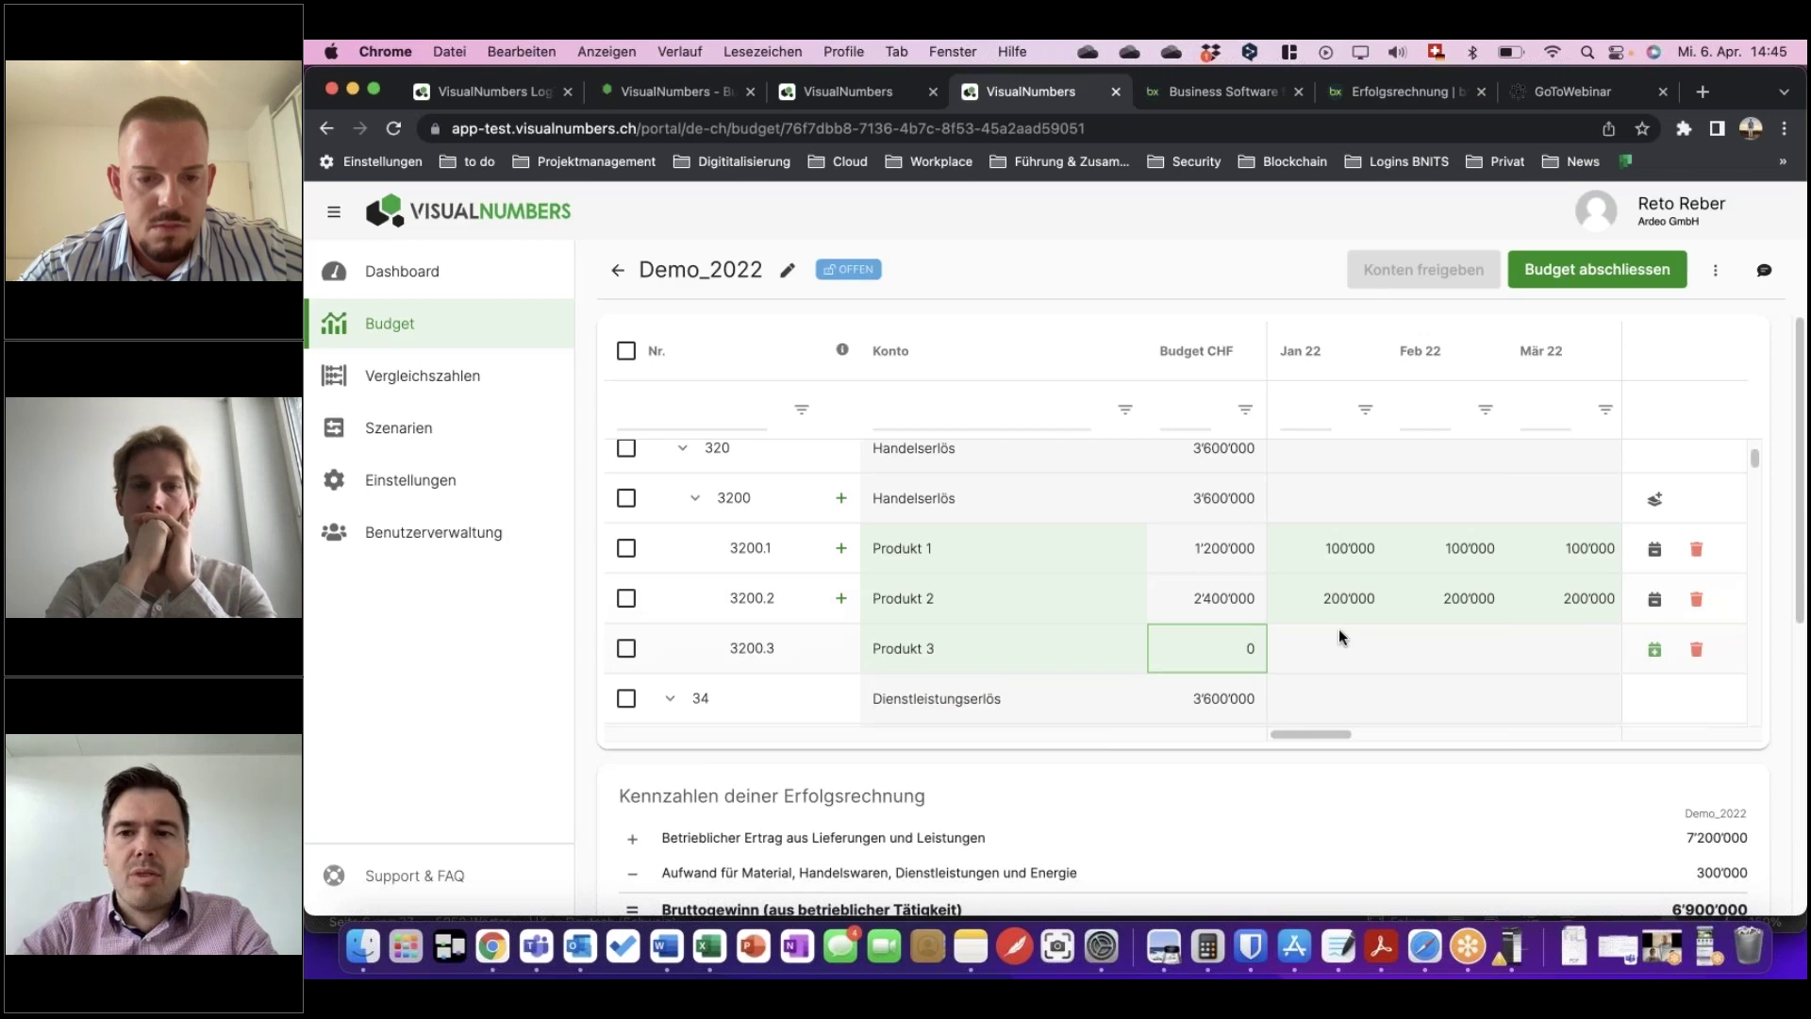
{"action": "double_click", "coordinate": [1230, 649]}
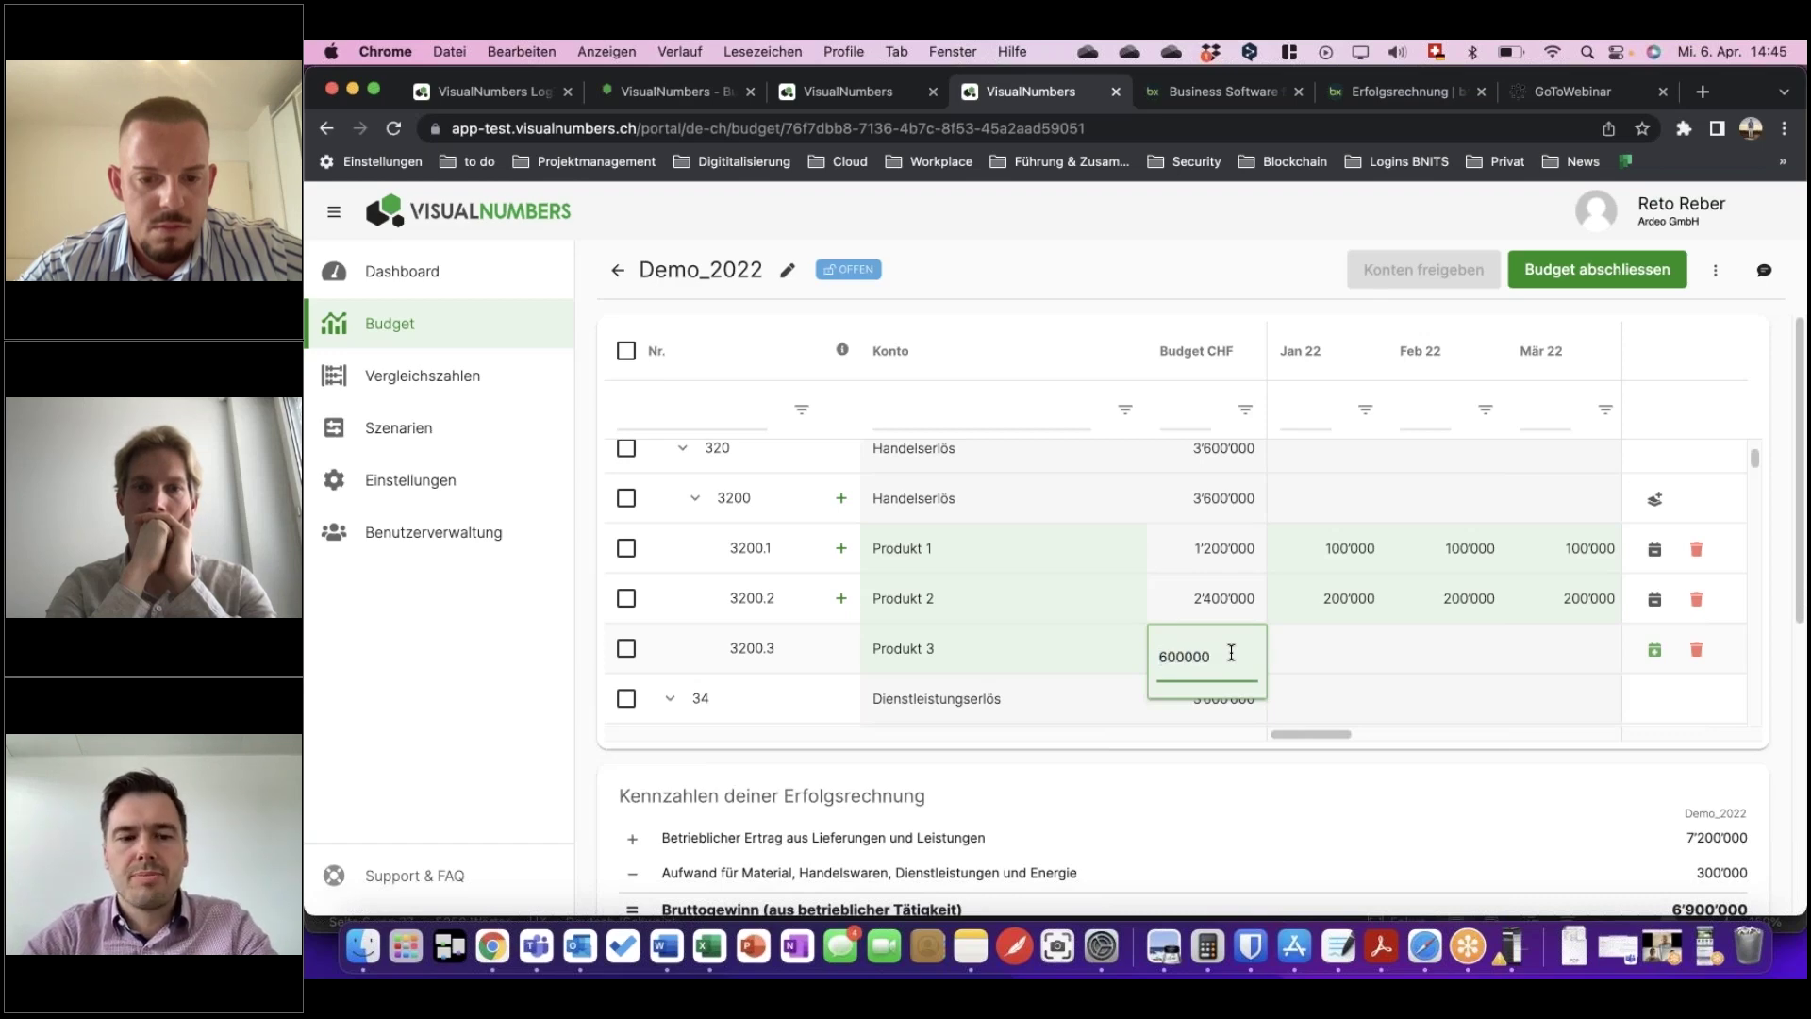
{"action": "key", "text": "Tab"}
Spread Produkt 3's budget across the months and set January to 60'000.
{"action": "scroll", "coordinate": [1269, 527], "scroll_direction": "down", "scroll_amount": 2}
{"action": "scroll", "coordinate": [1255, 462], "scroll_direction": "up", "scroll_amount": 3}
{"action": "double_click", "coordinate": [1211, 514]}
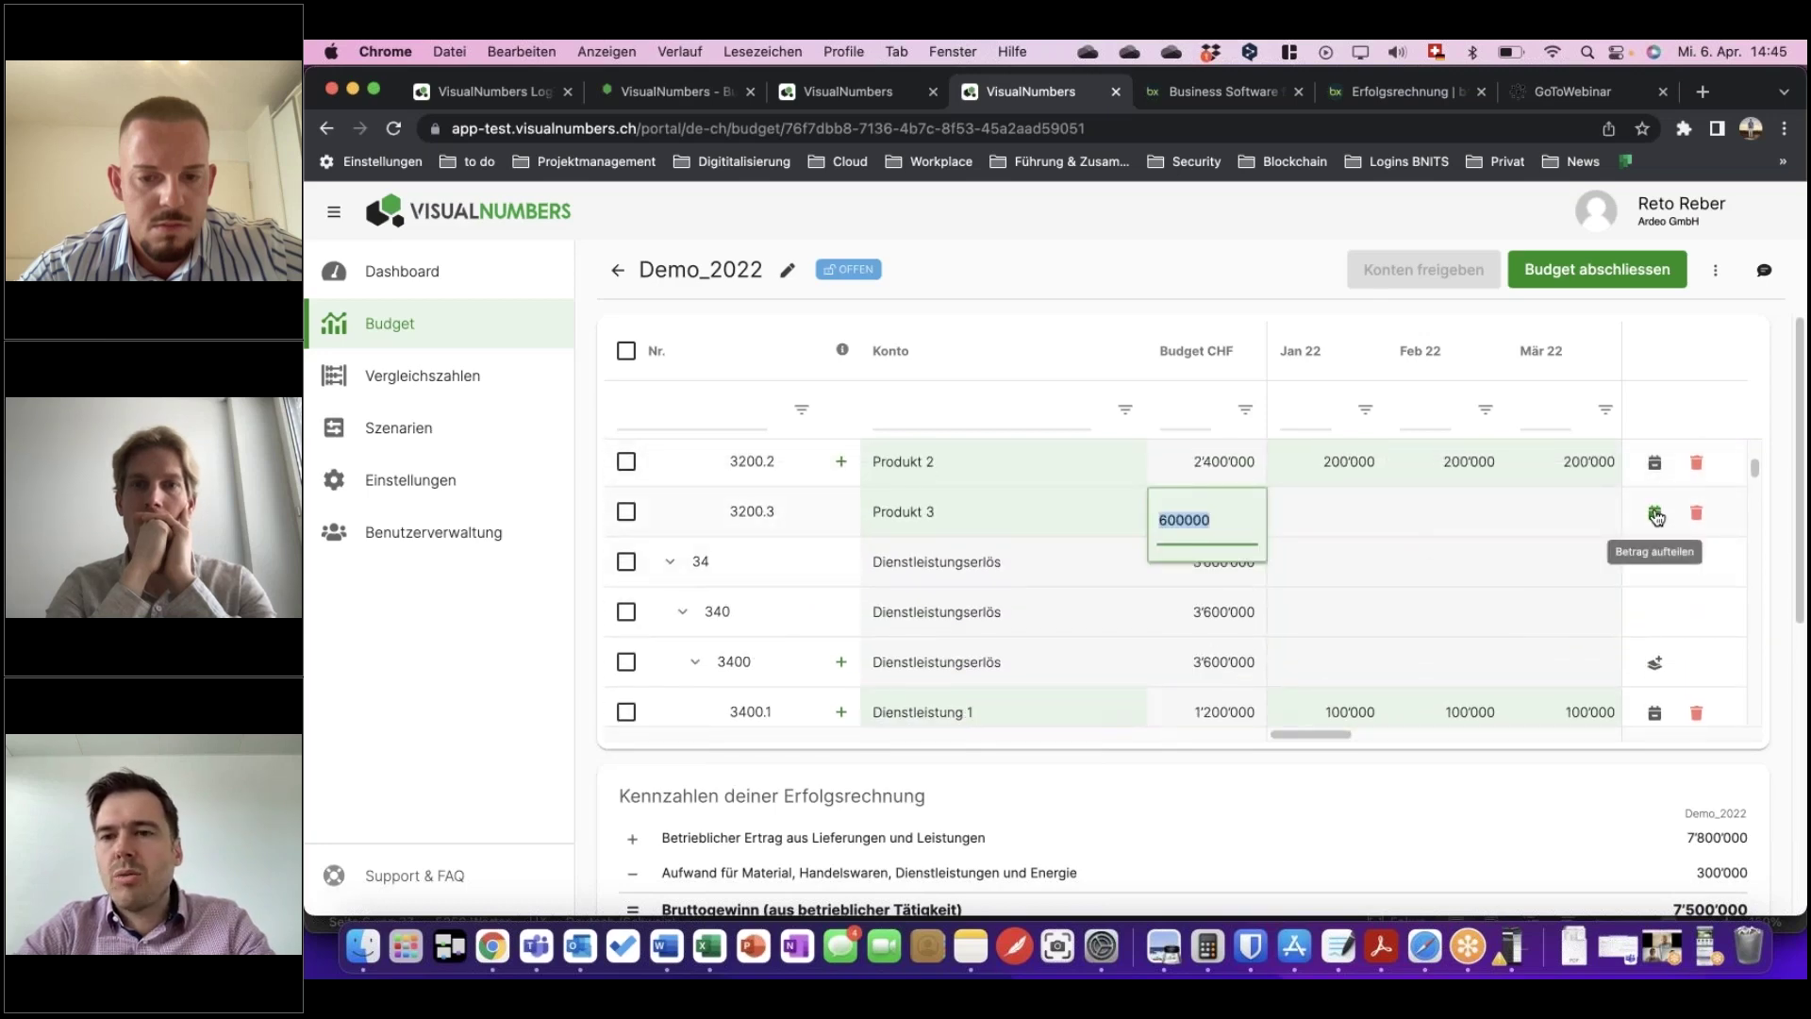
{"action": "left_click", "coordinate": [1656, 515]}
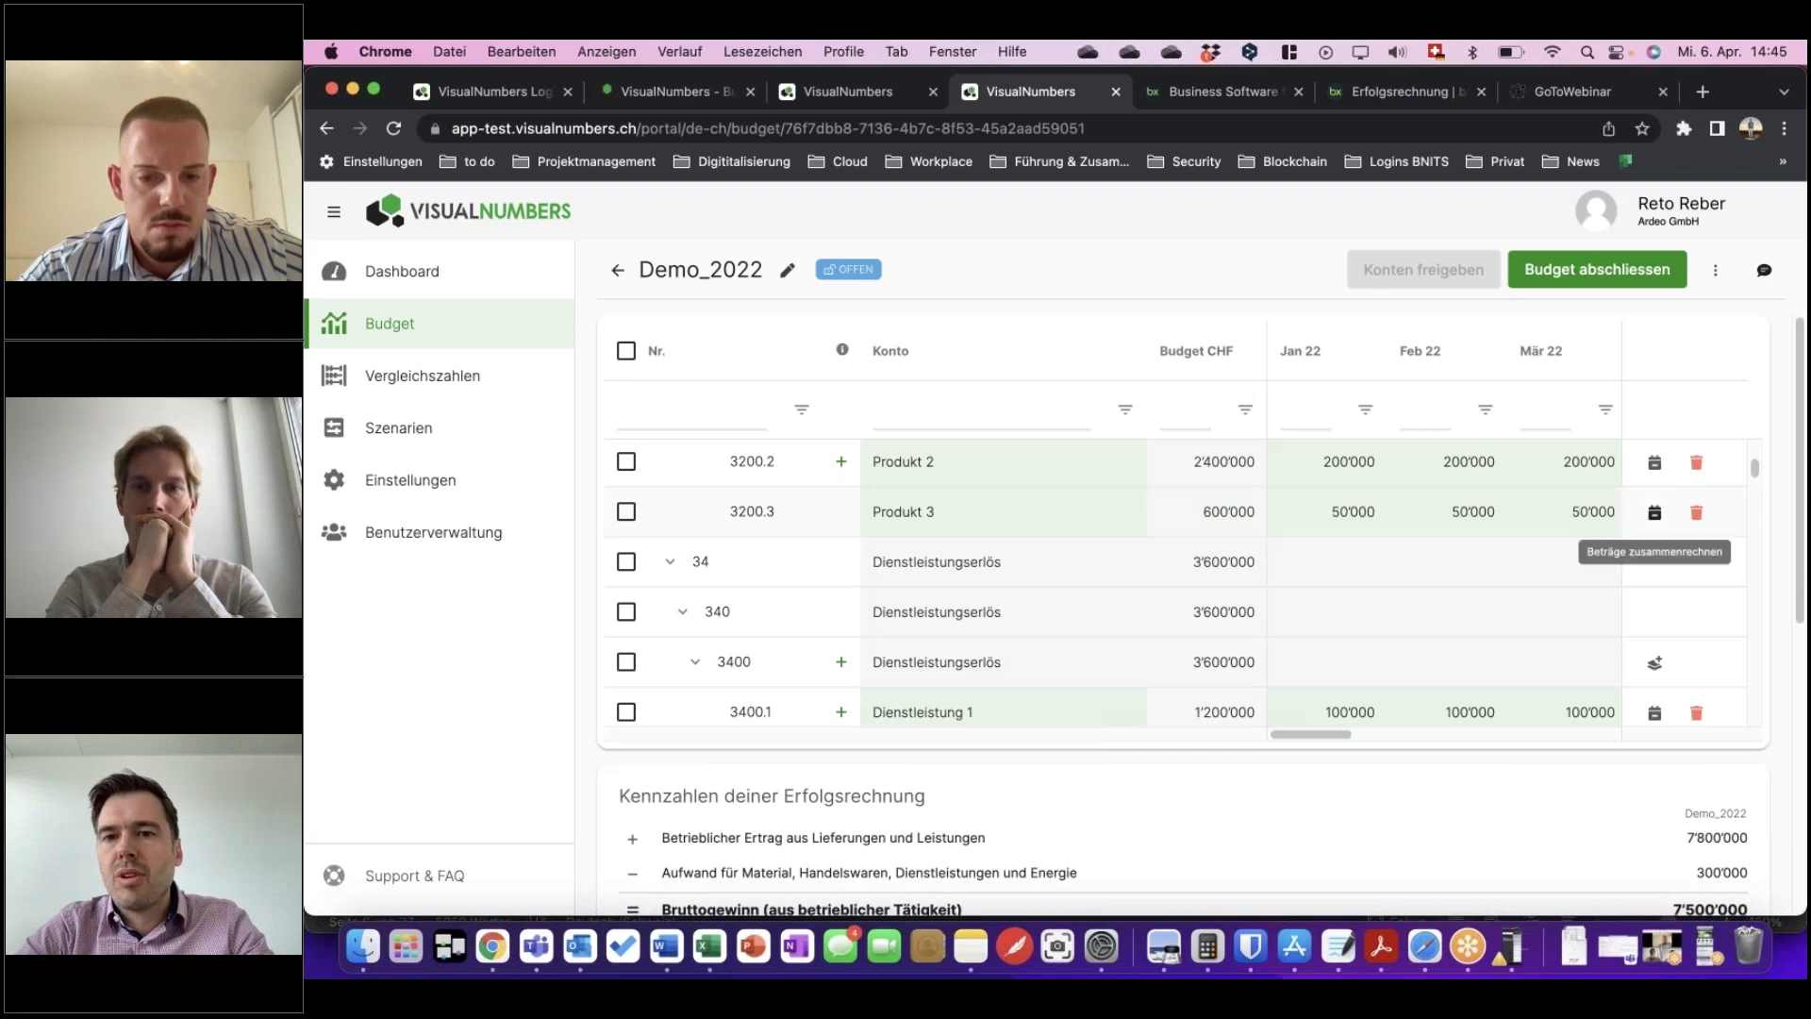
{"action": "double_click", "coordinate": [1337, 511]}
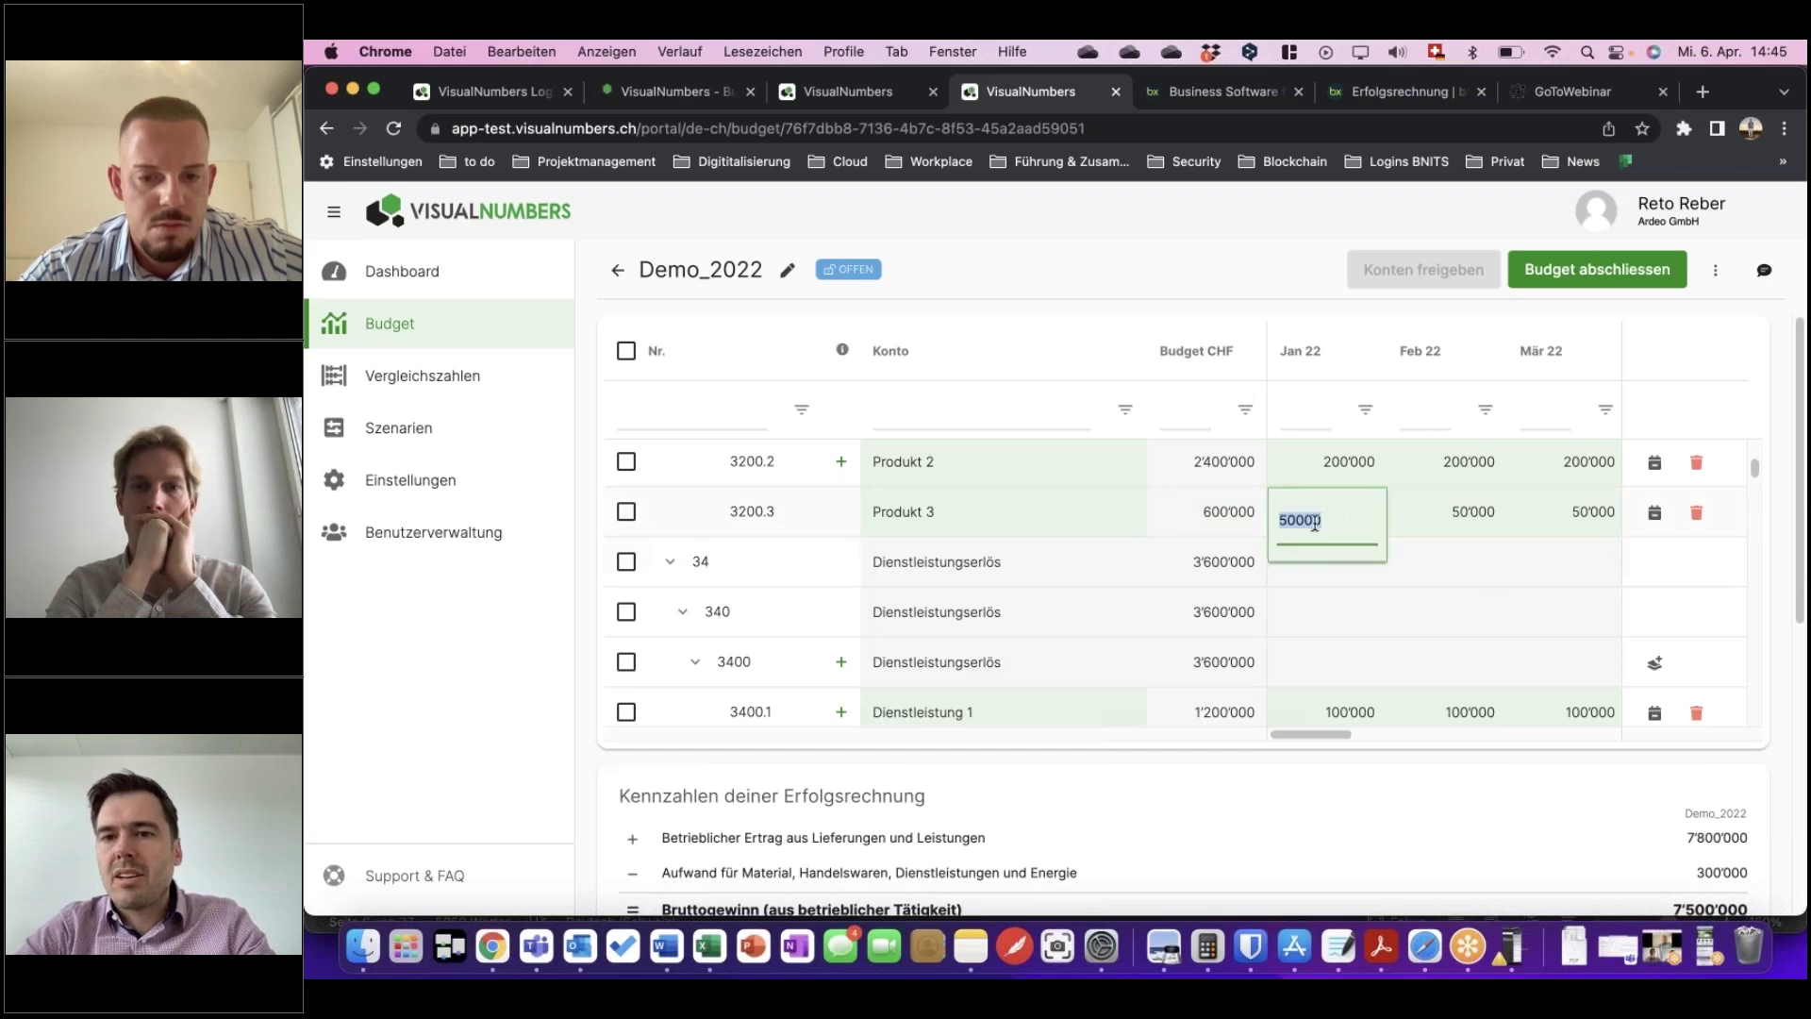
{"action": "type", "text": "60"}
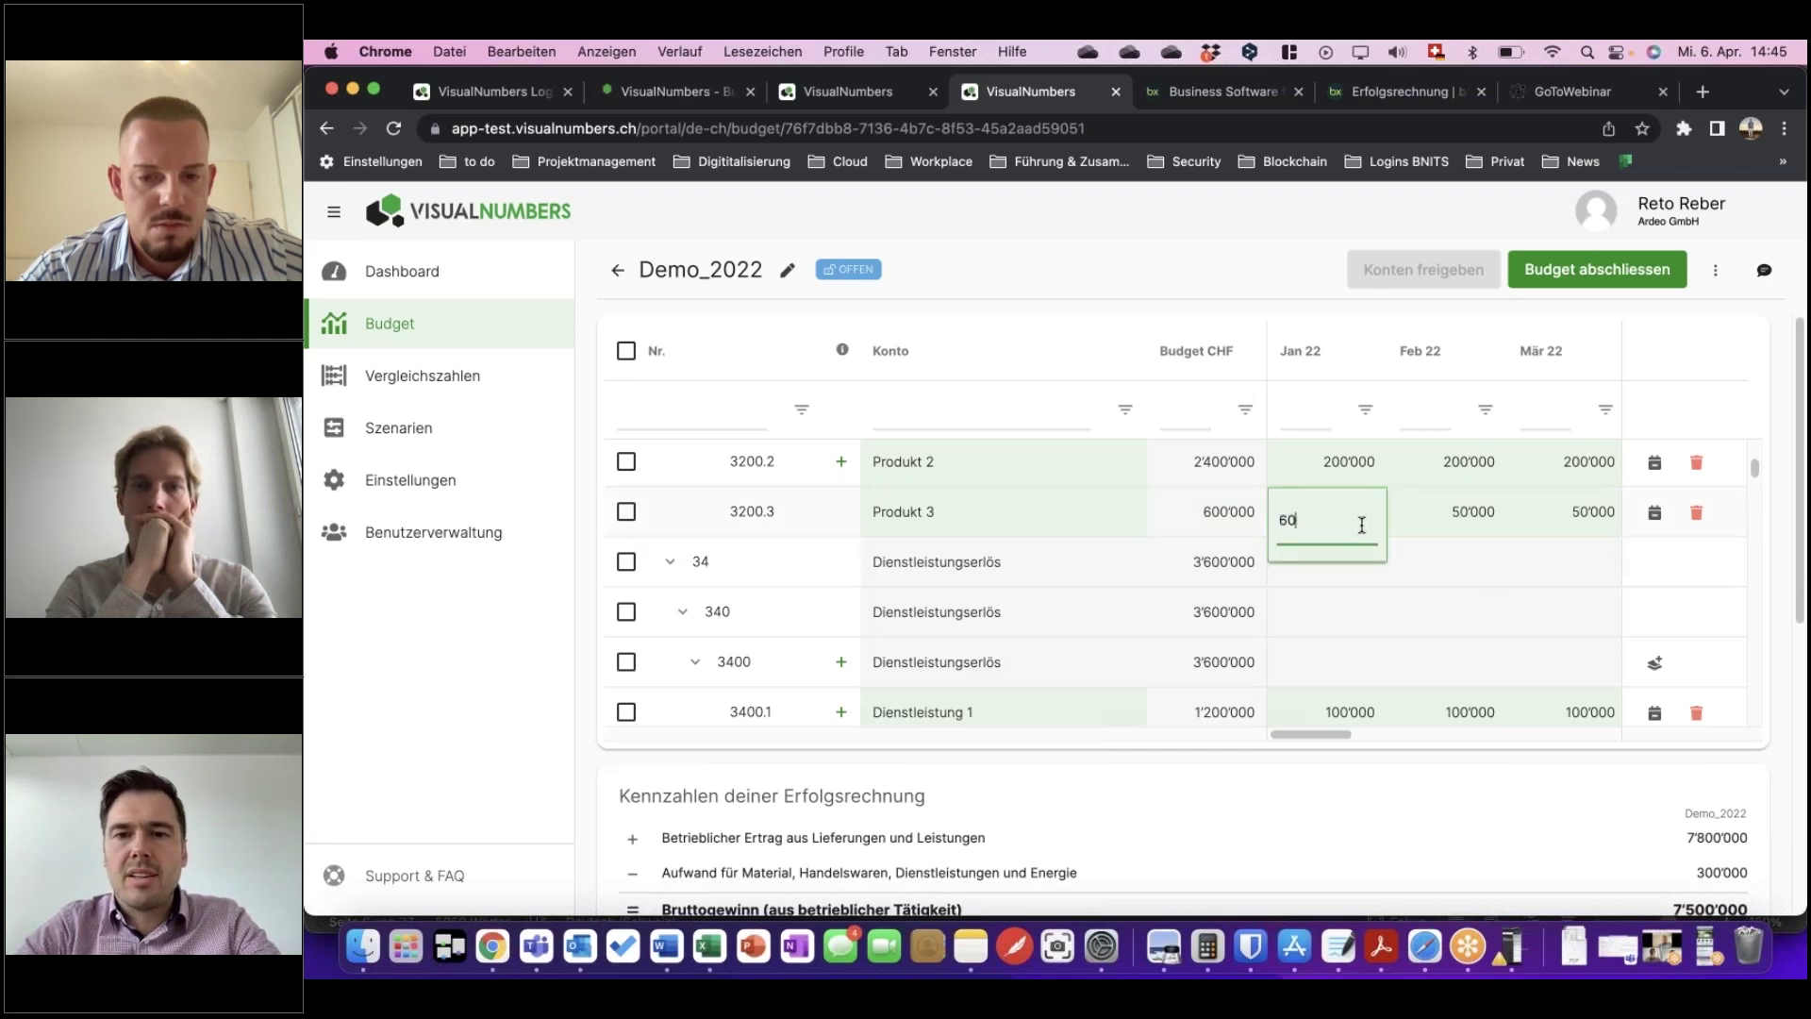
{"action": "type", "text": "'000"}
{"action": "key", "text": "Tab"}
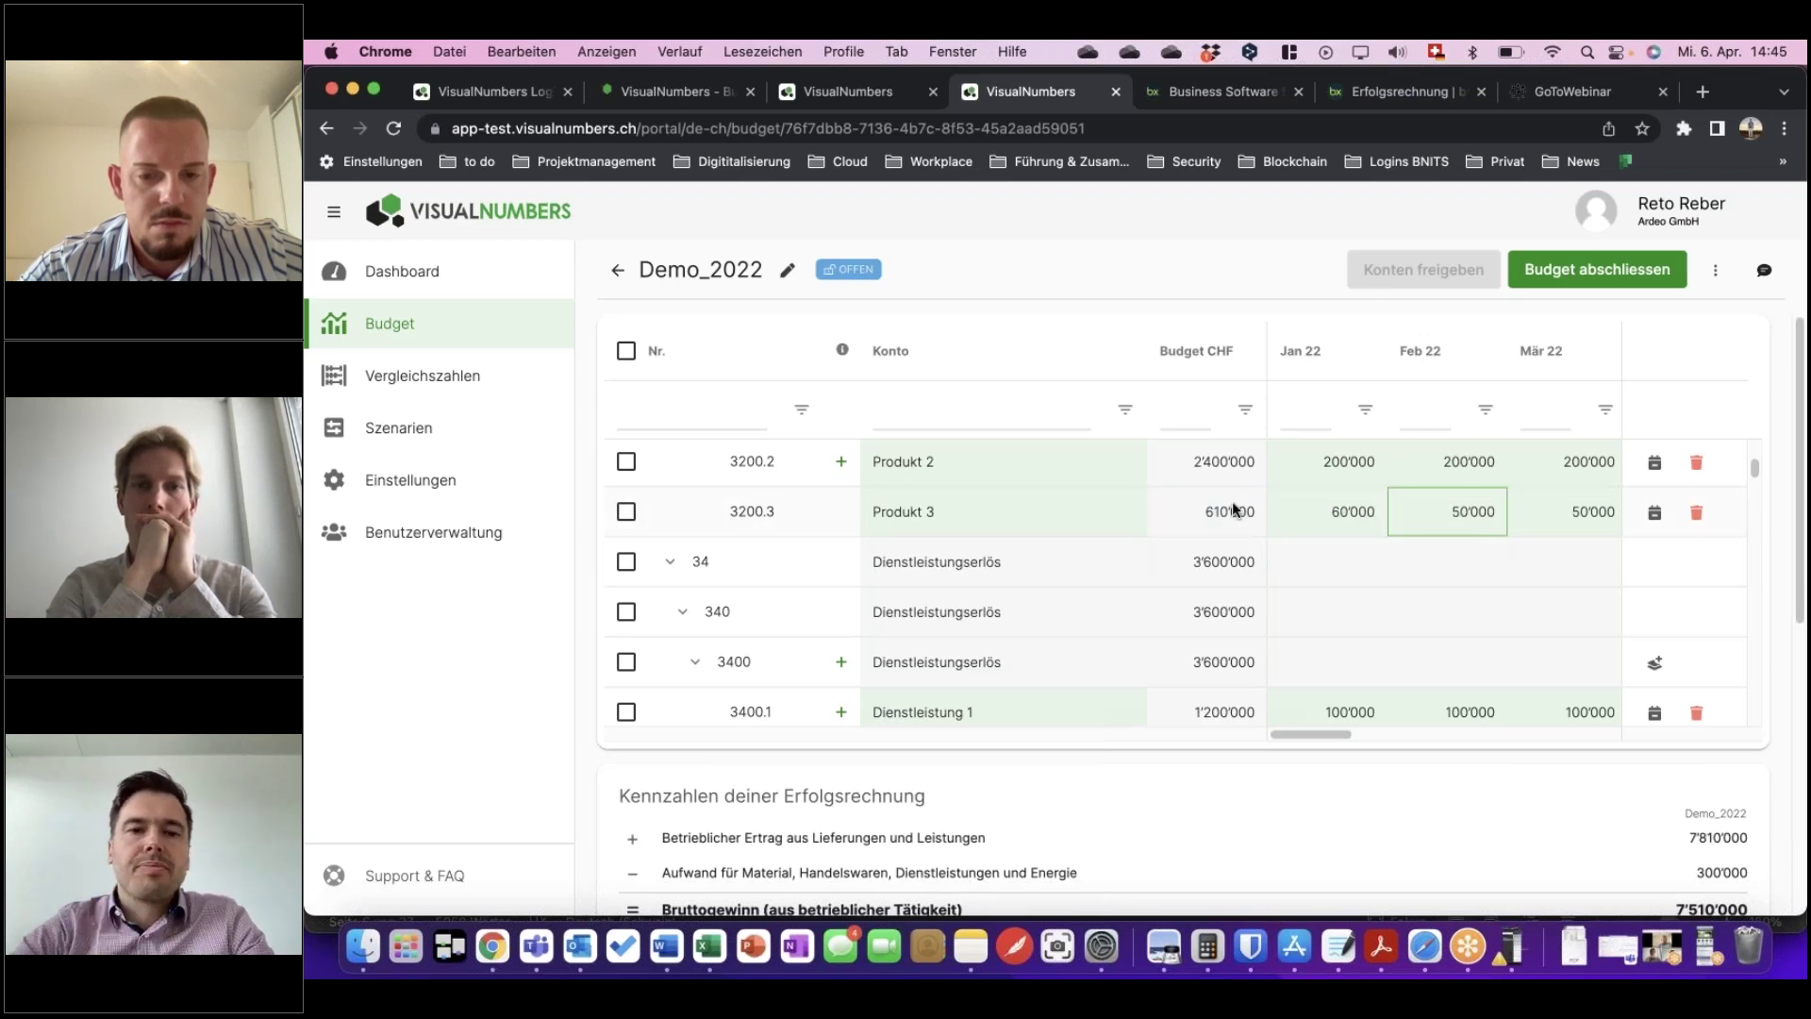
{"action": "scroll", "coordinate": [1210, 609], "scroll_direction": "down", "scroll_amount": 2}
{"action": "scroll", "coordinate": [1308, 606], "scroll_direction": "down", "scroll_amount": 3}
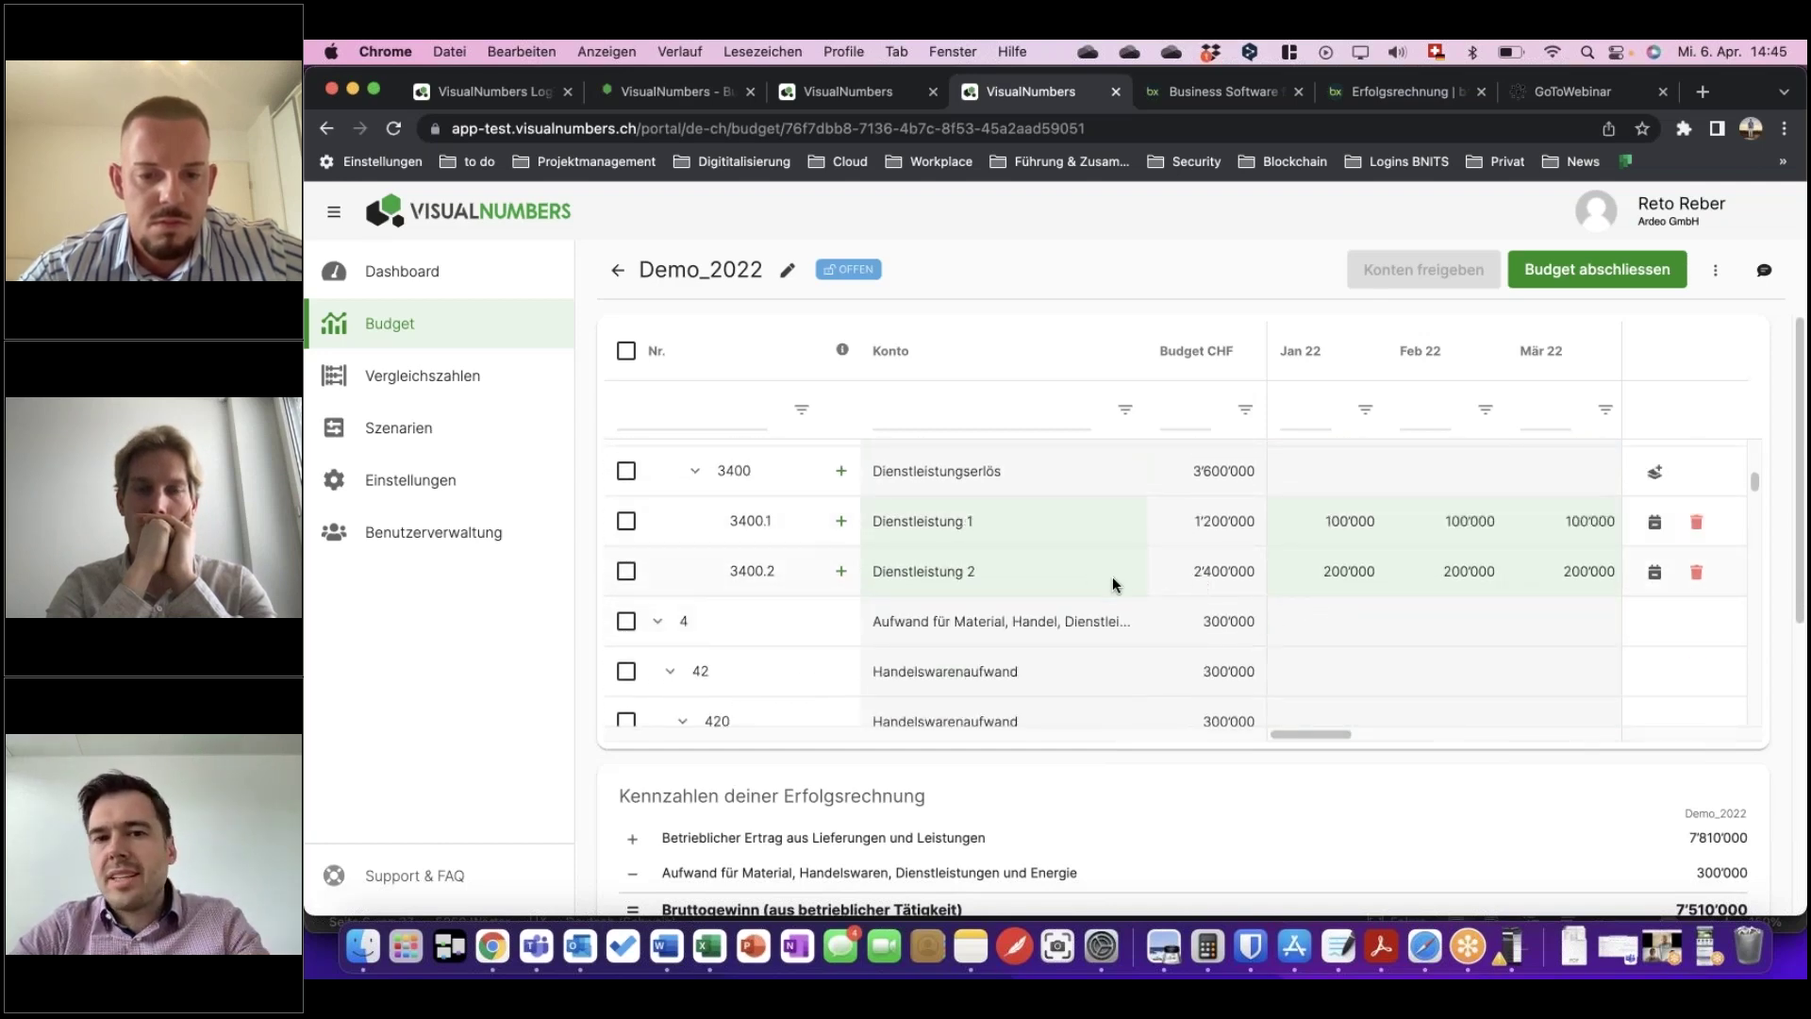
{"action": "scroll", "coordinate": [1096, 590], "scroll_direction": "down", "scroll_amount": 1}
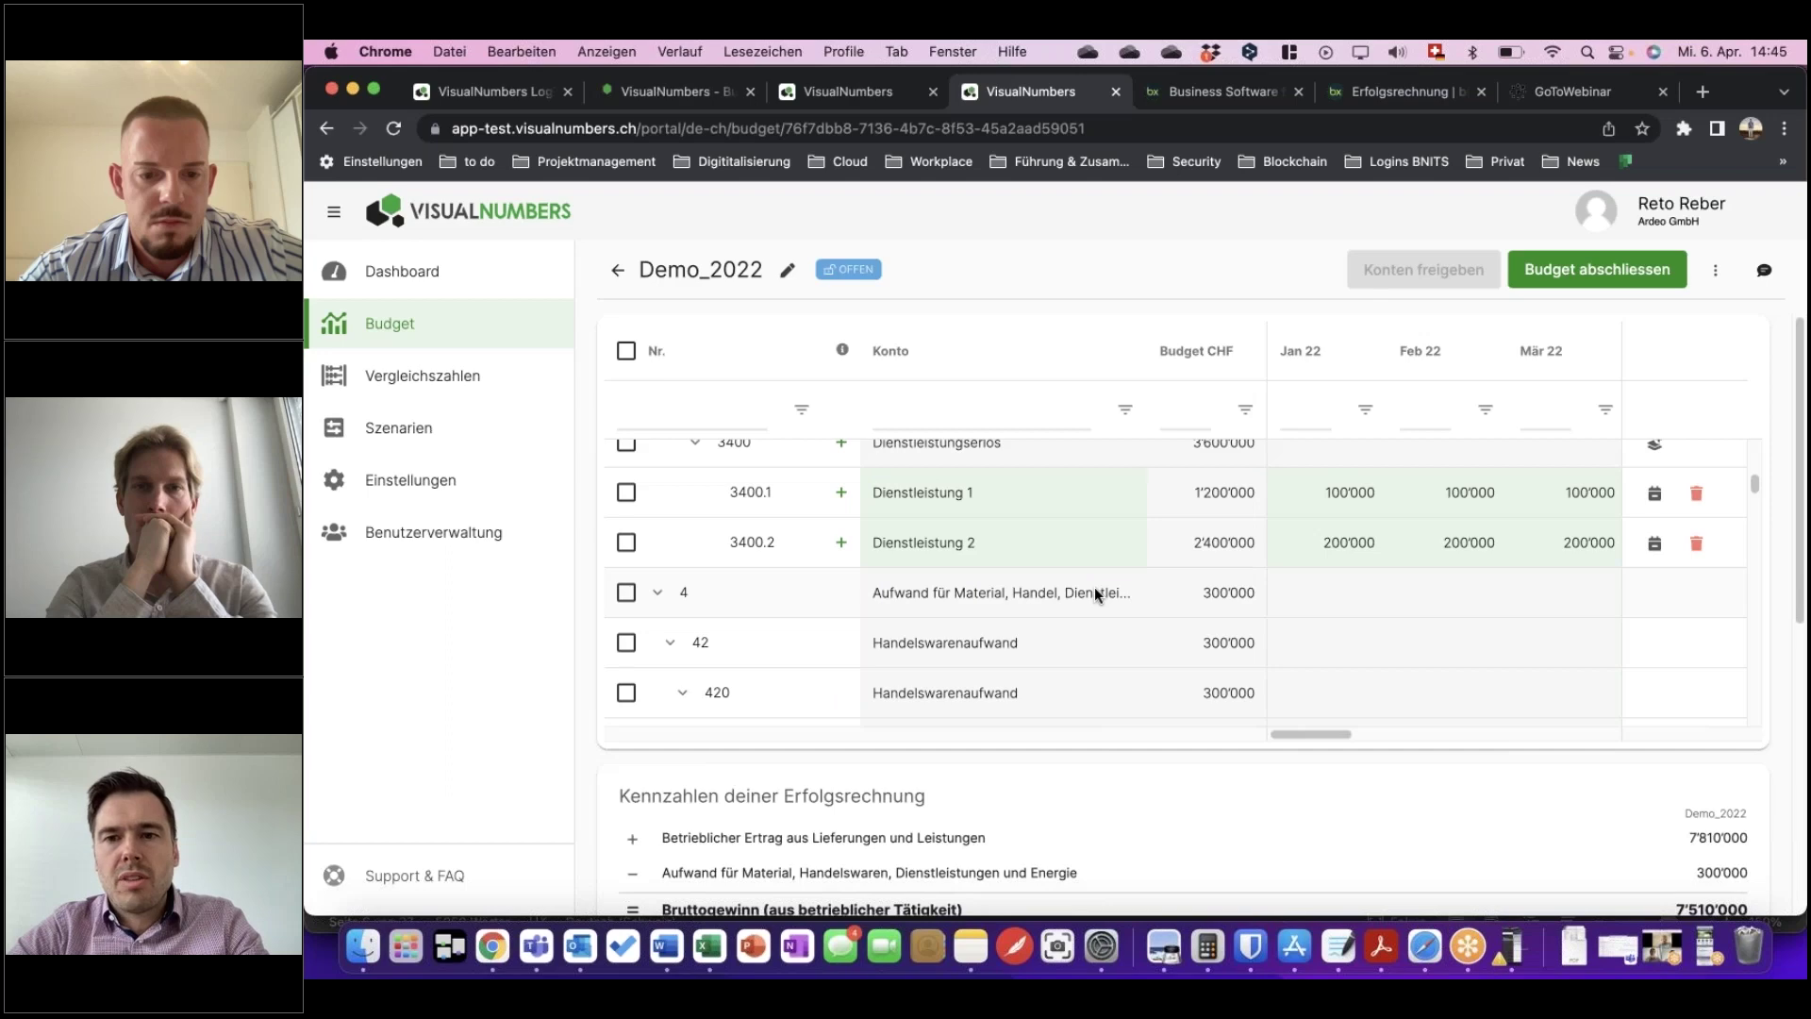
{"action": "scroll", "coordinate": [1332, 594], "scroll_direction": "up", "scroll_amount": 2}
{"action": "scroll", "coordinate": [1352, 638], "scroll_direction": "down", "scroll_amount": 6}
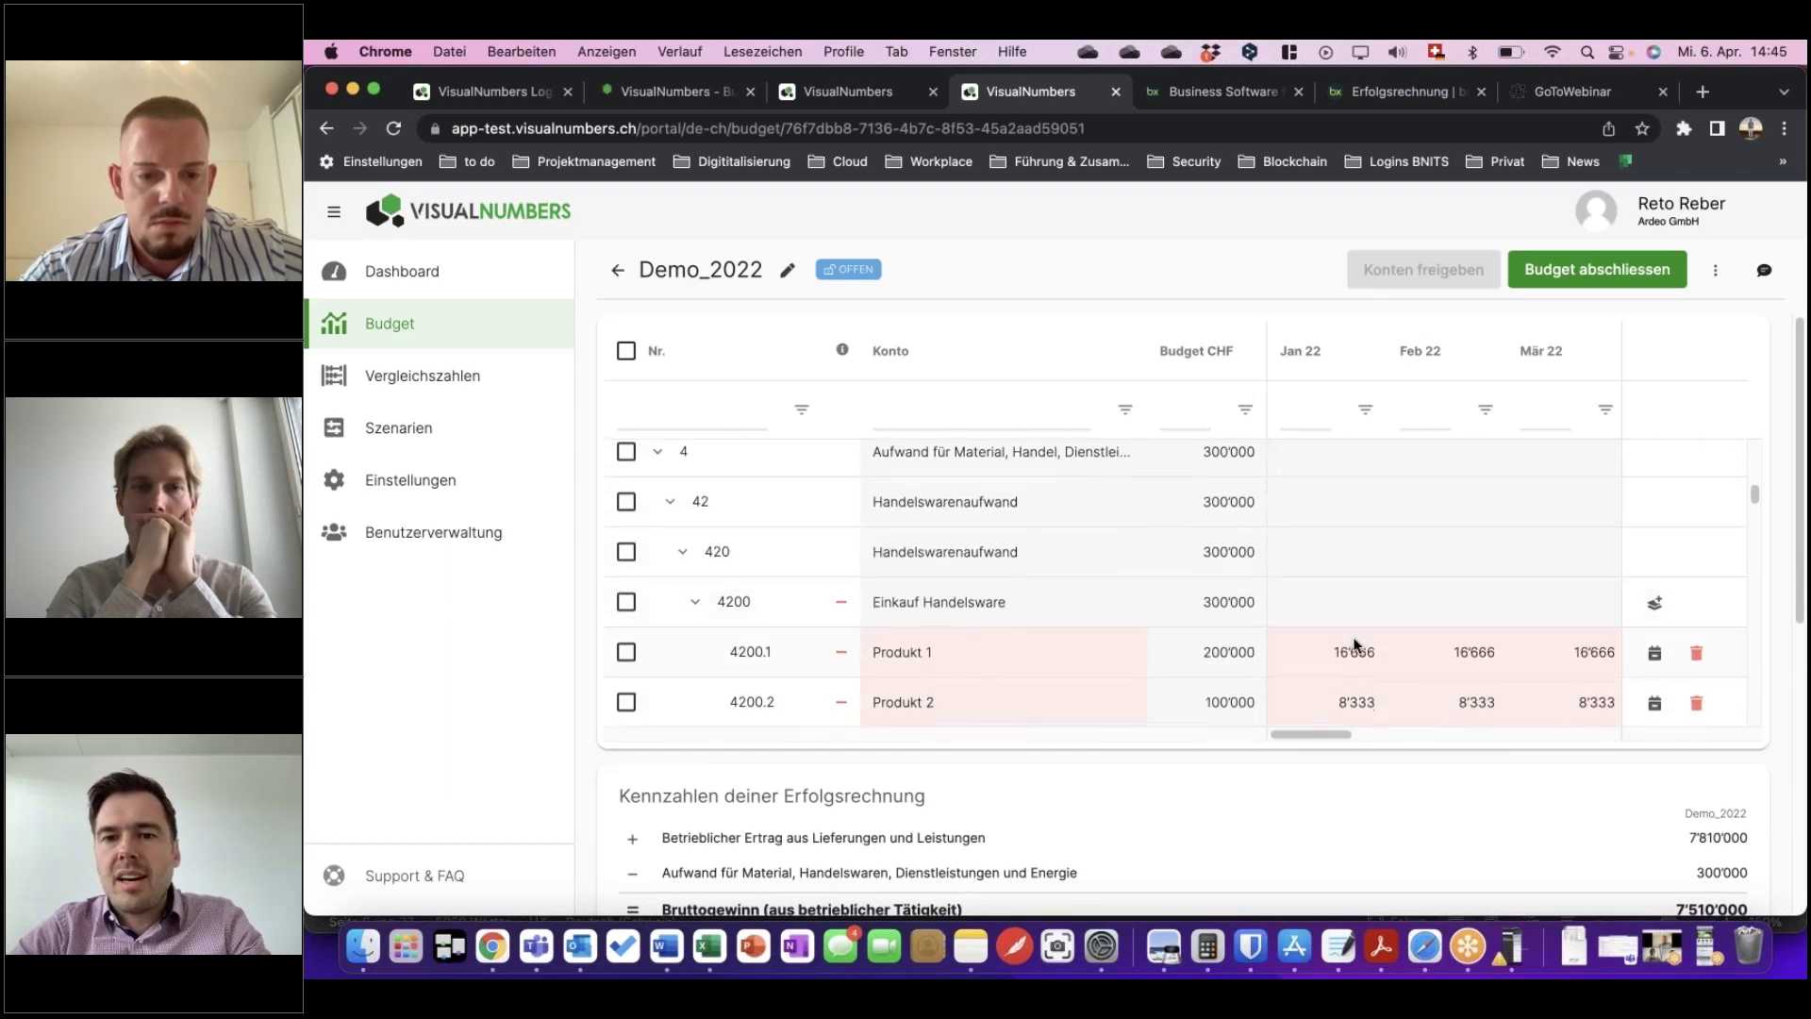
{"action": "scroll", "coordinate": [1404, 624], "scroll_direction": "down", "scroll_amount": 6}
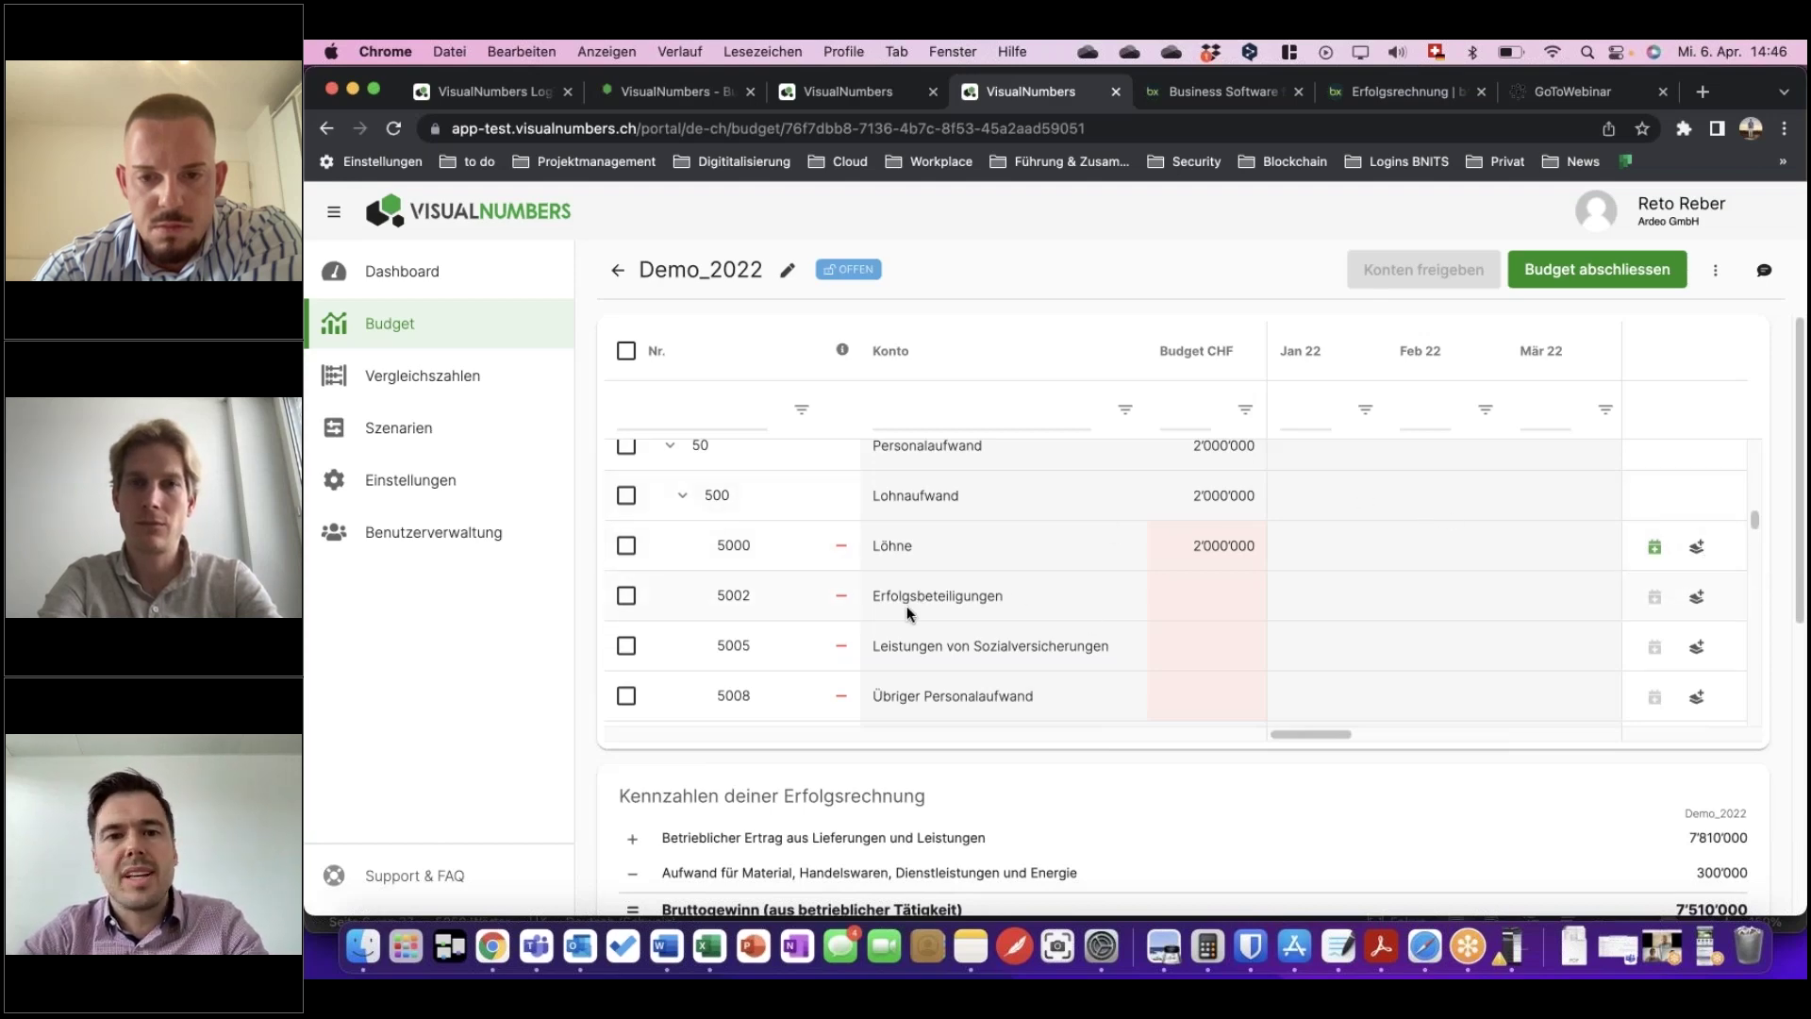
{"action": "scroll", "coordinate": [1015, 594], "scroll_direction": "down", "scroll_amount": 2}
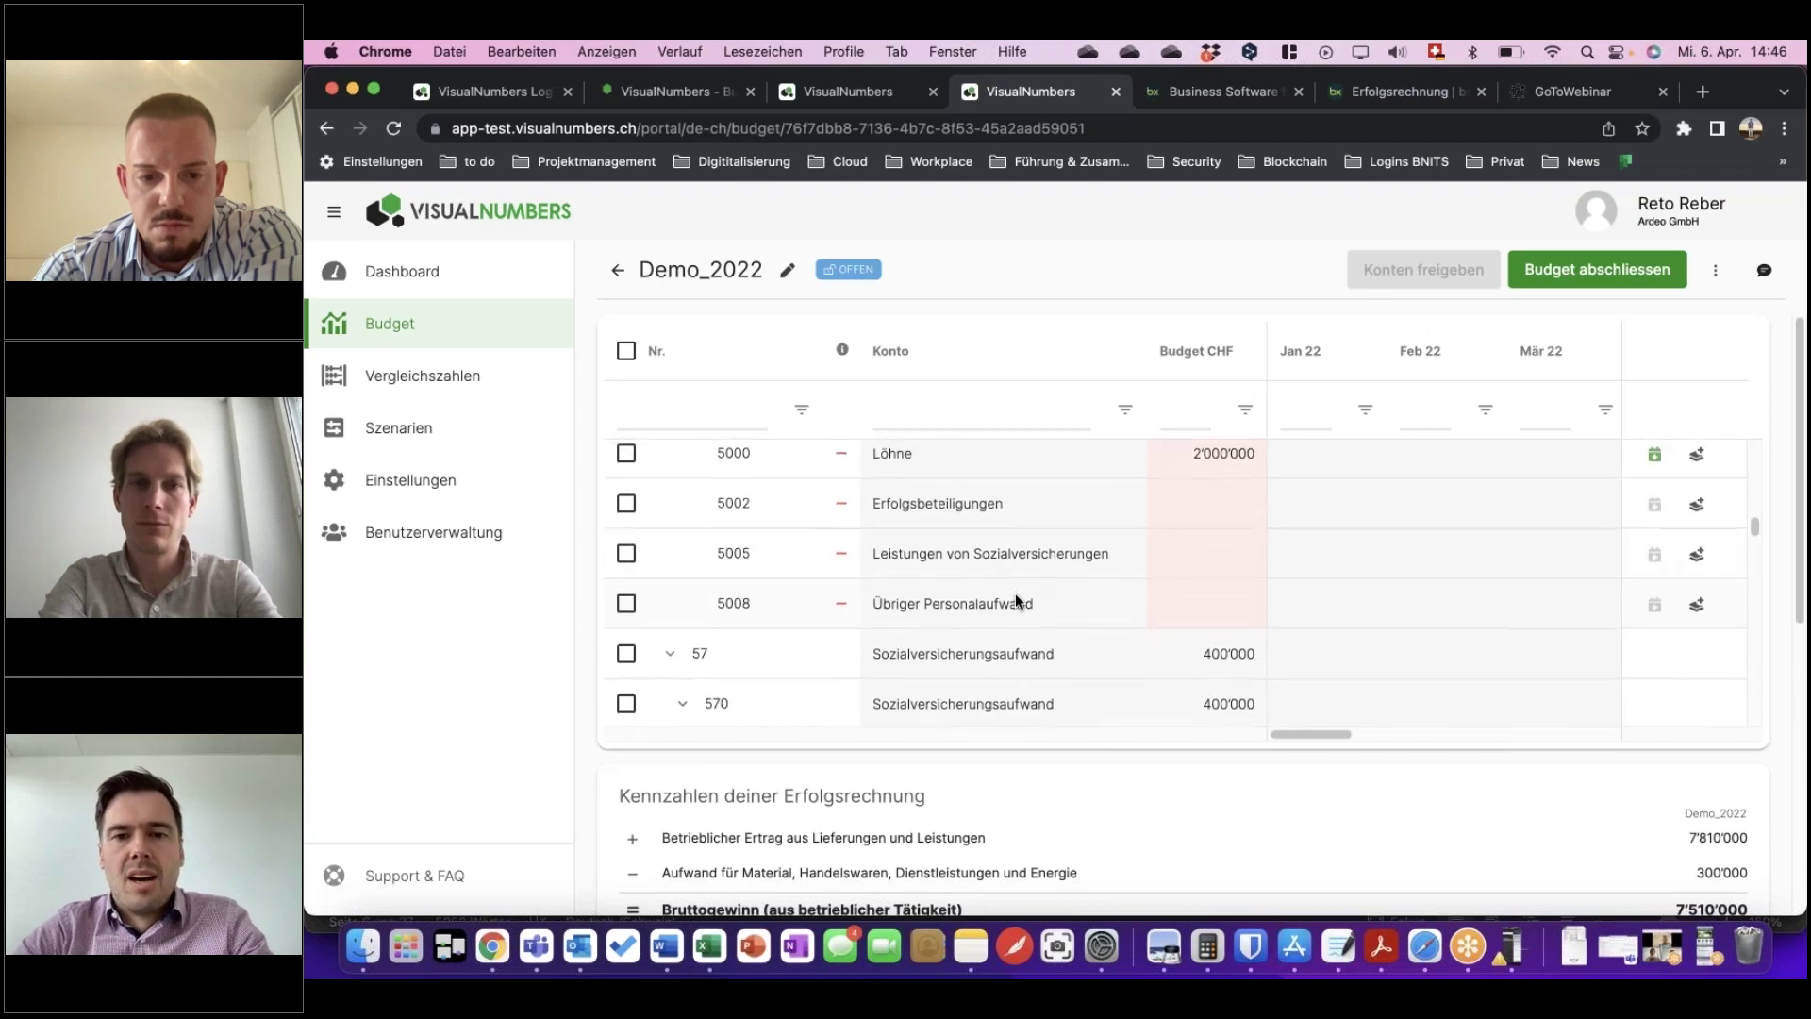
{"action": "scroll", "coordinate": [1014, 592], "scroll_direction": "down", "scroll_amount": 3}
{"action": "scroll", "coordinate": [1025, 594], "scroll_direction": "down", "scroll_amount": 5}
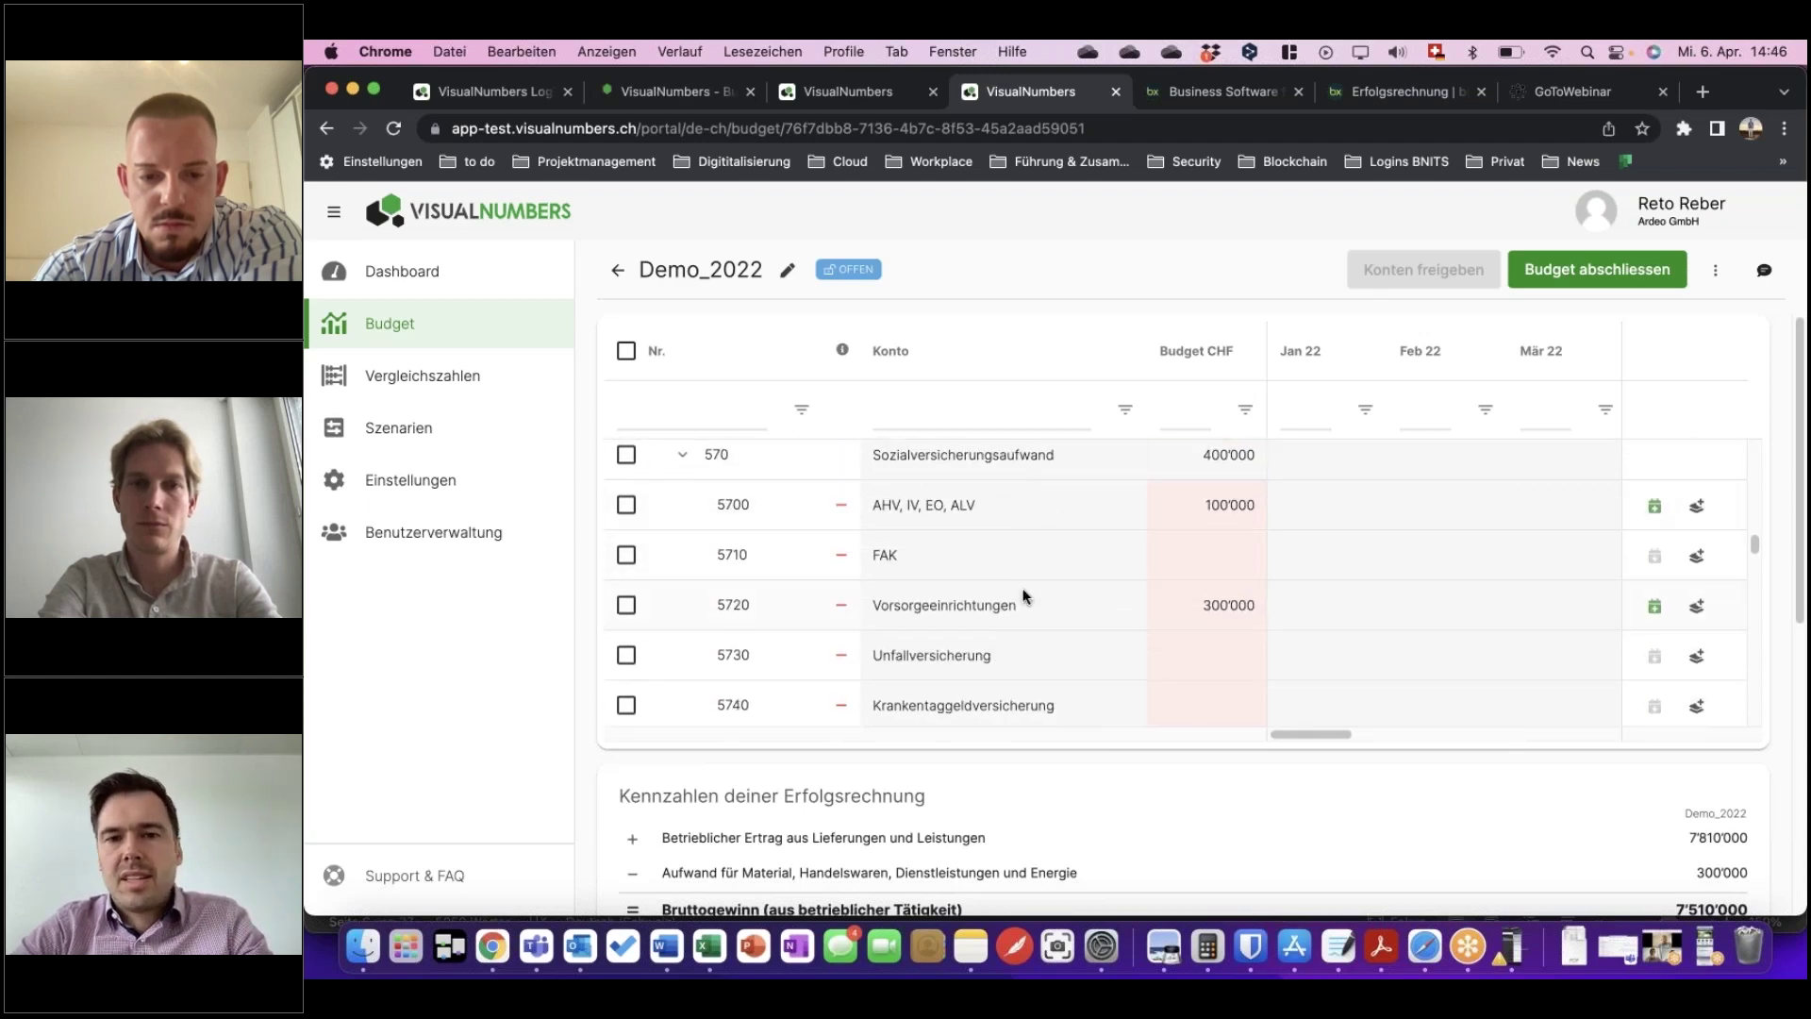
{"action": "scroll", "coordinate": [1025, 594], "scroll_direction": "down", "scroll_amount": 5}
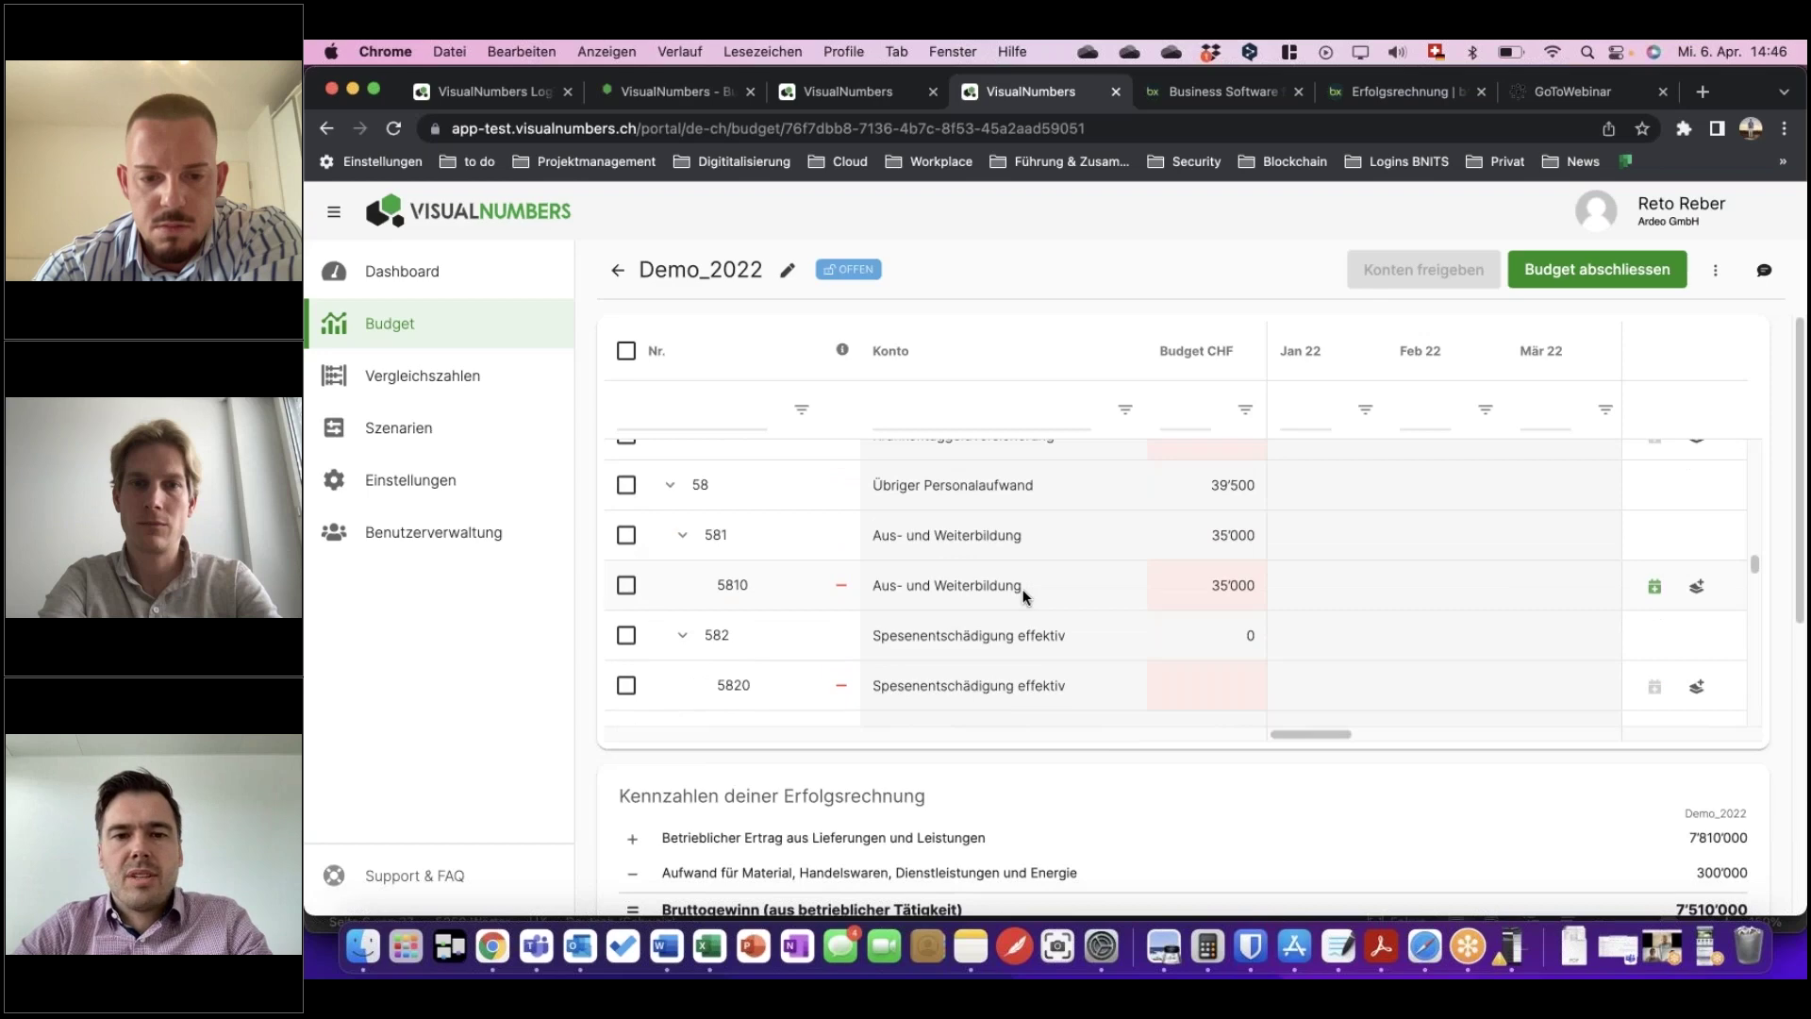
{"action": "scroll", "coordinate": [1038, 594], "scroll_direction": "up", "scroll_amount": 5}
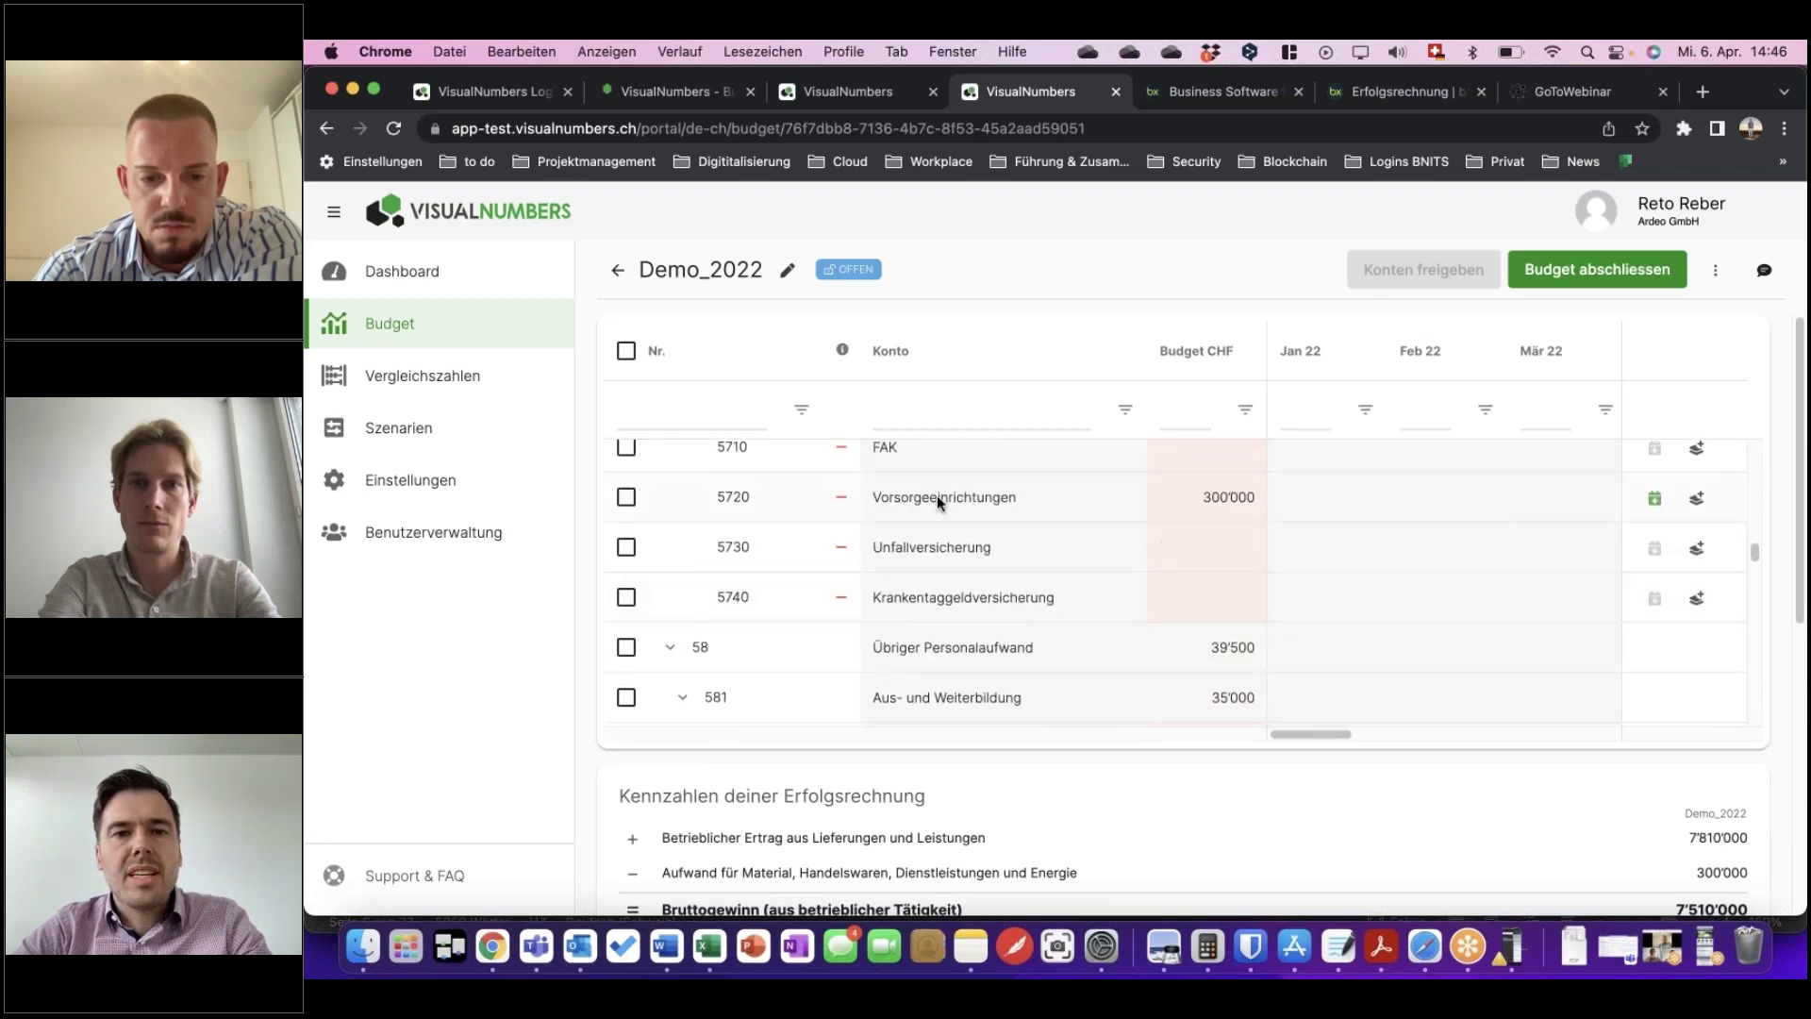
{"action": "scroll", "coordinate": [962, 566], "scroll_direction": "up", "scroll_amount": 4}
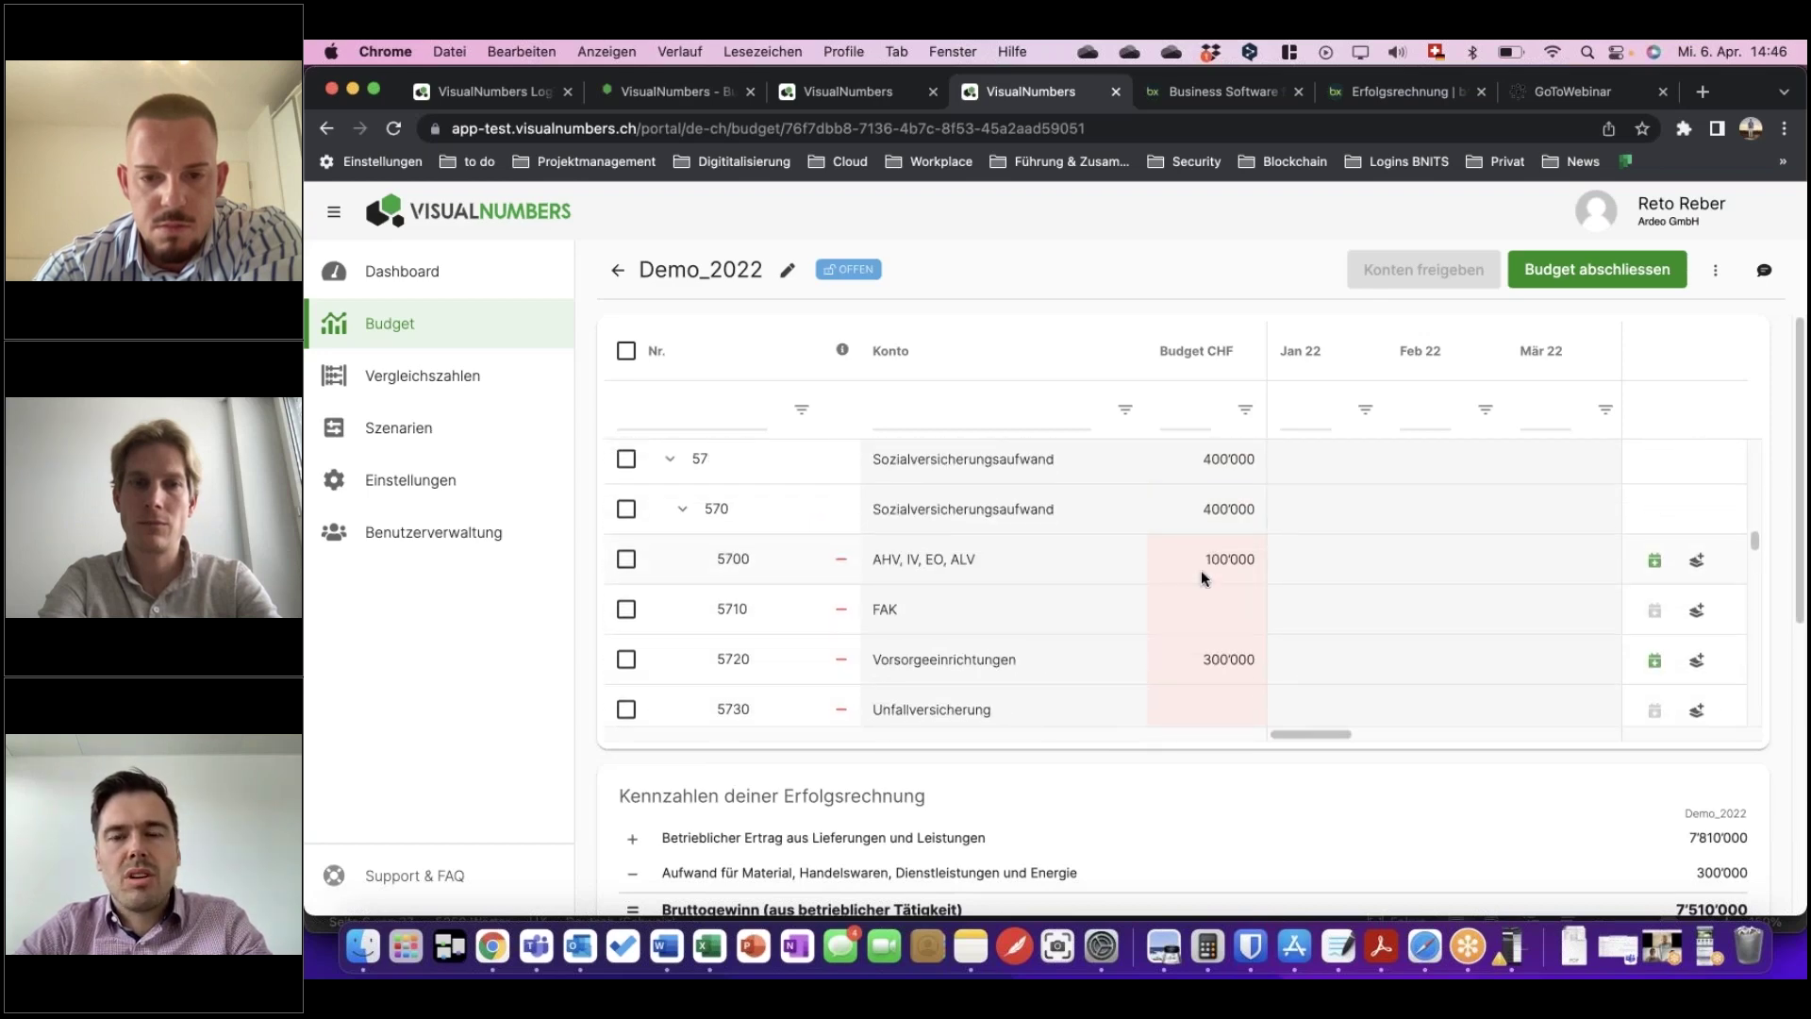
{"action": "scroll", "coordinate": [1164, 565], "scroll_direction": "up", "scroll_amount": 4}
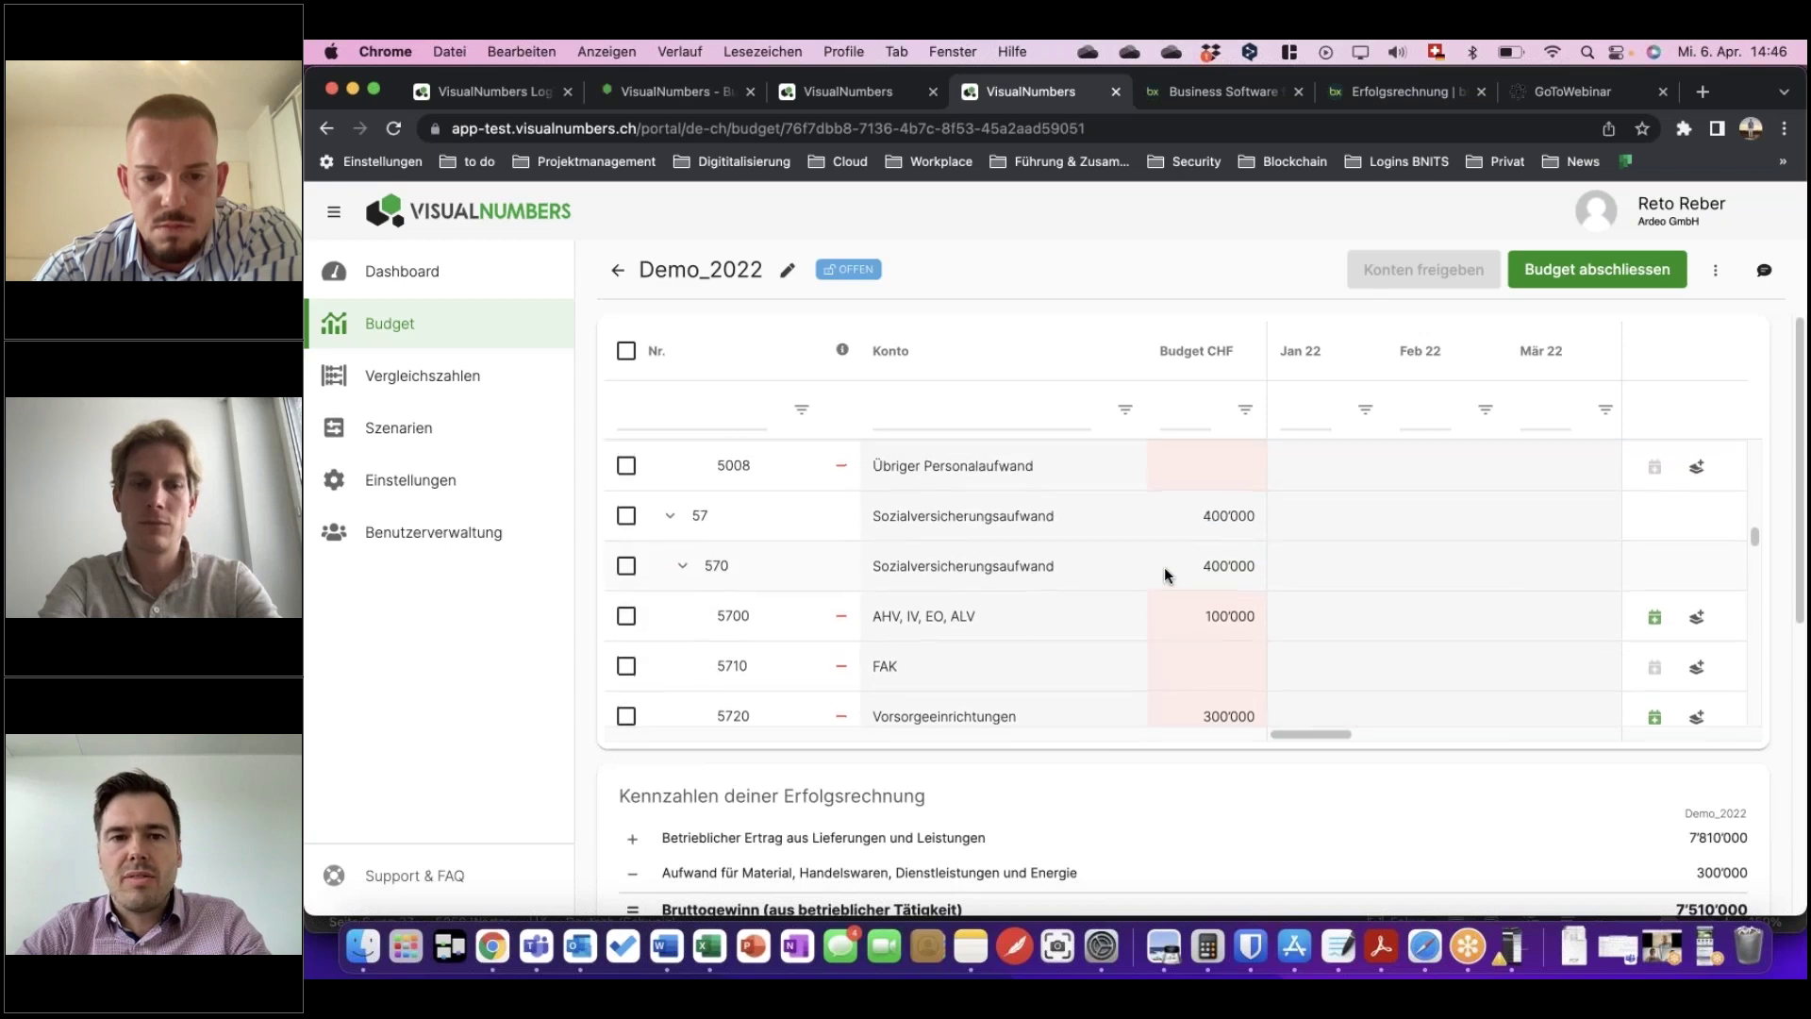
{"action": "scroll", "coordinate": [1163, 568], "scroll_direction": "up", "scroll_amount": 5}
{"action": "scroll", "coordinate": [1164, 568], "scroll_direction": "down", "scroll_amount": 1}
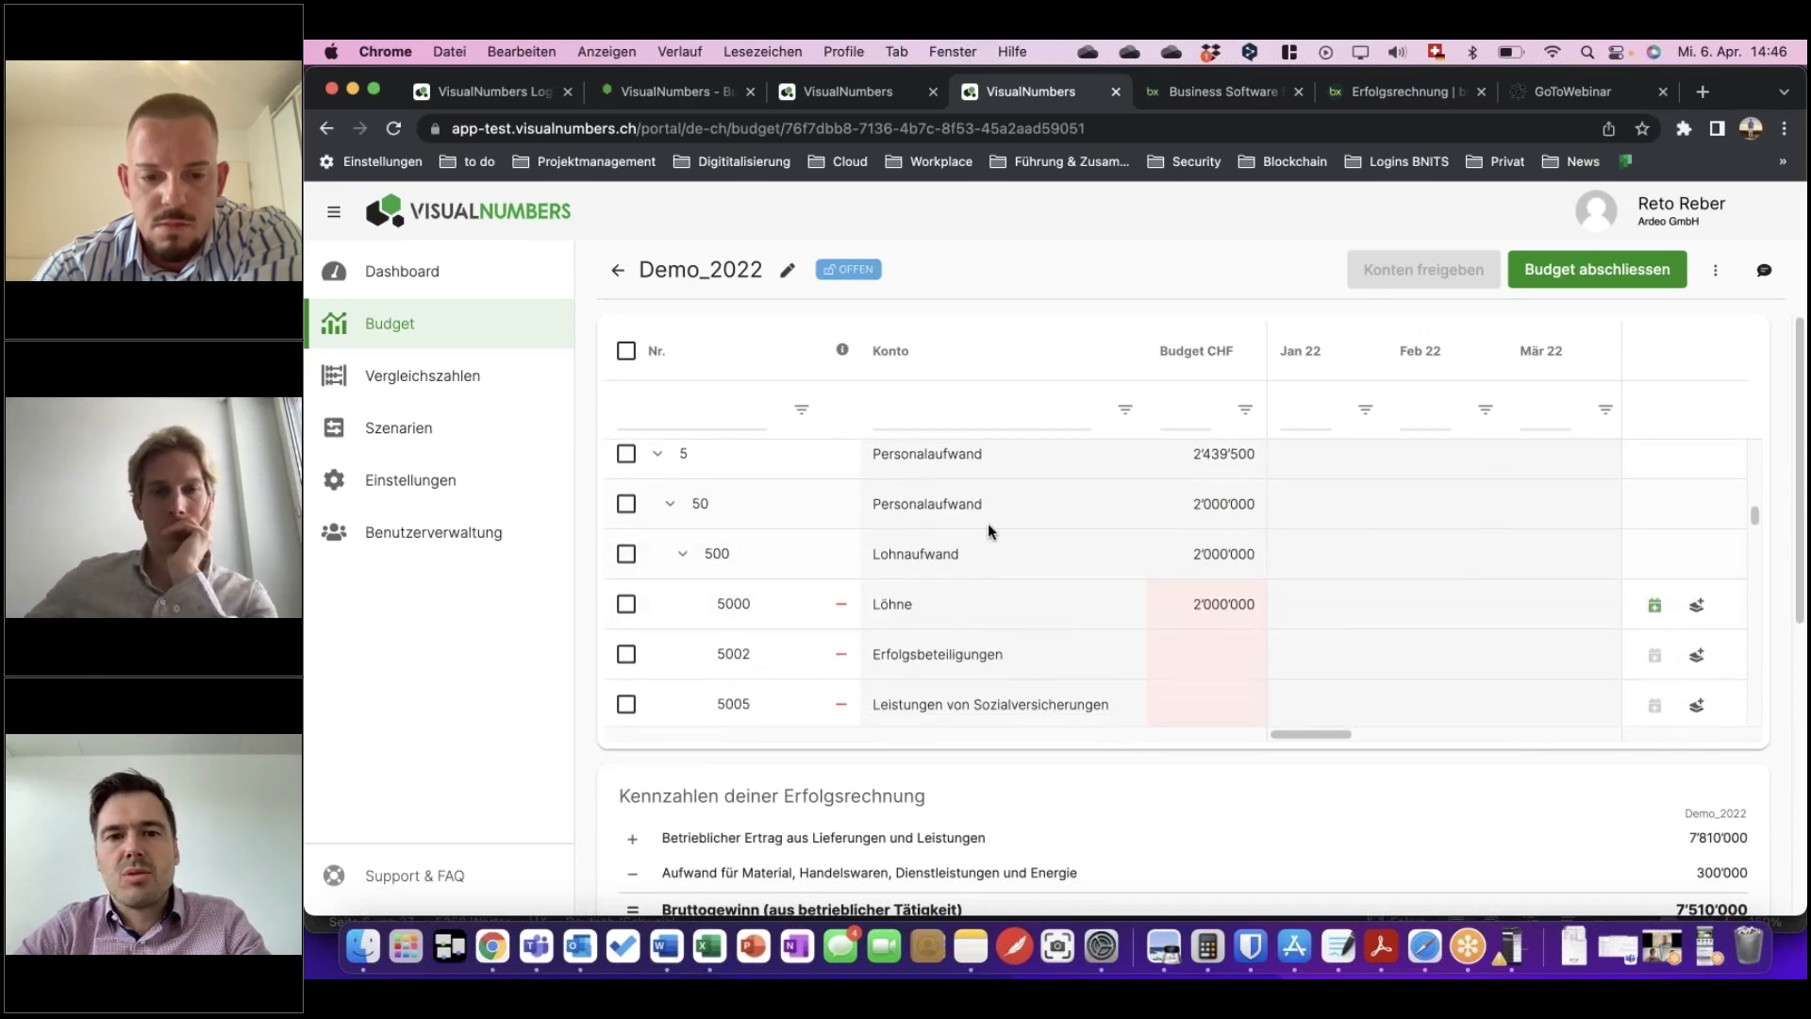
{"action": "scroll", "coordinate": [1132, 589], "scroll_direction": "down", "scroll_amount": 1}
{"action": "scroll", "coordinate": [1124, 590], "scroll_direction": "down", "scroll_amount": 2}
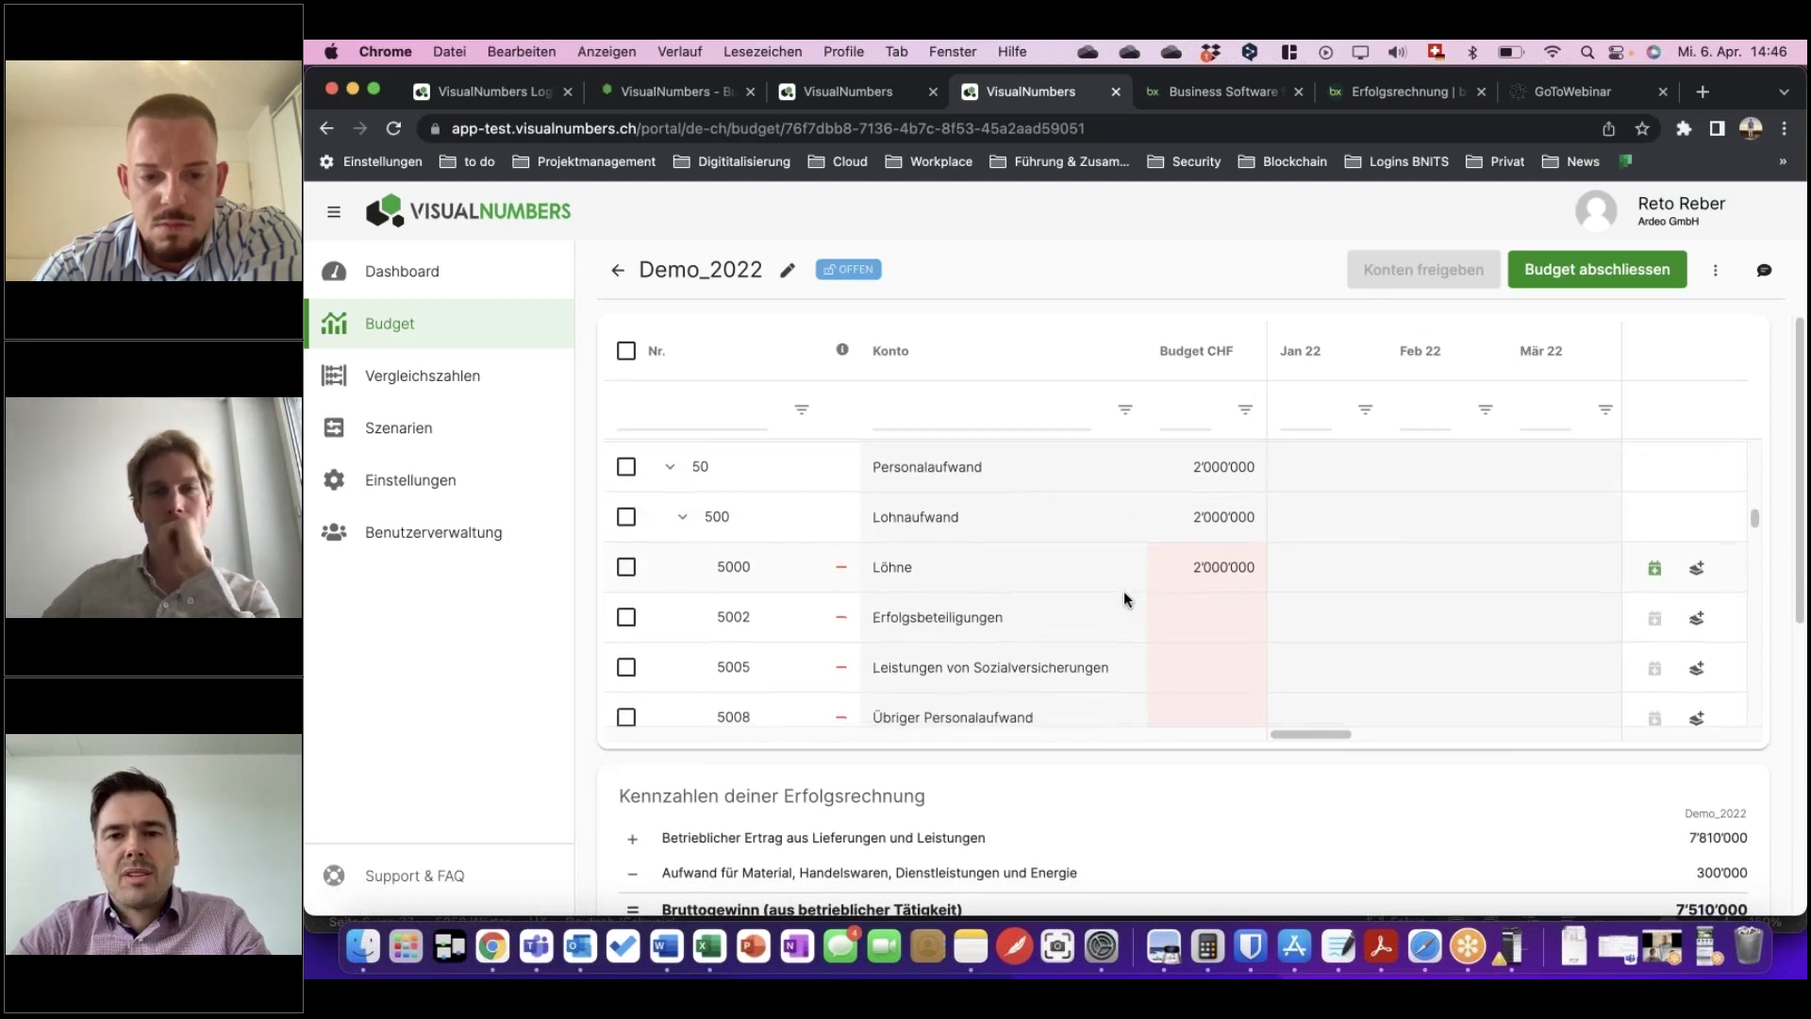
{"action": "scroll", "coordinate": [1123, 591], "scroll_direction": "down", "scroll_amount": 2}
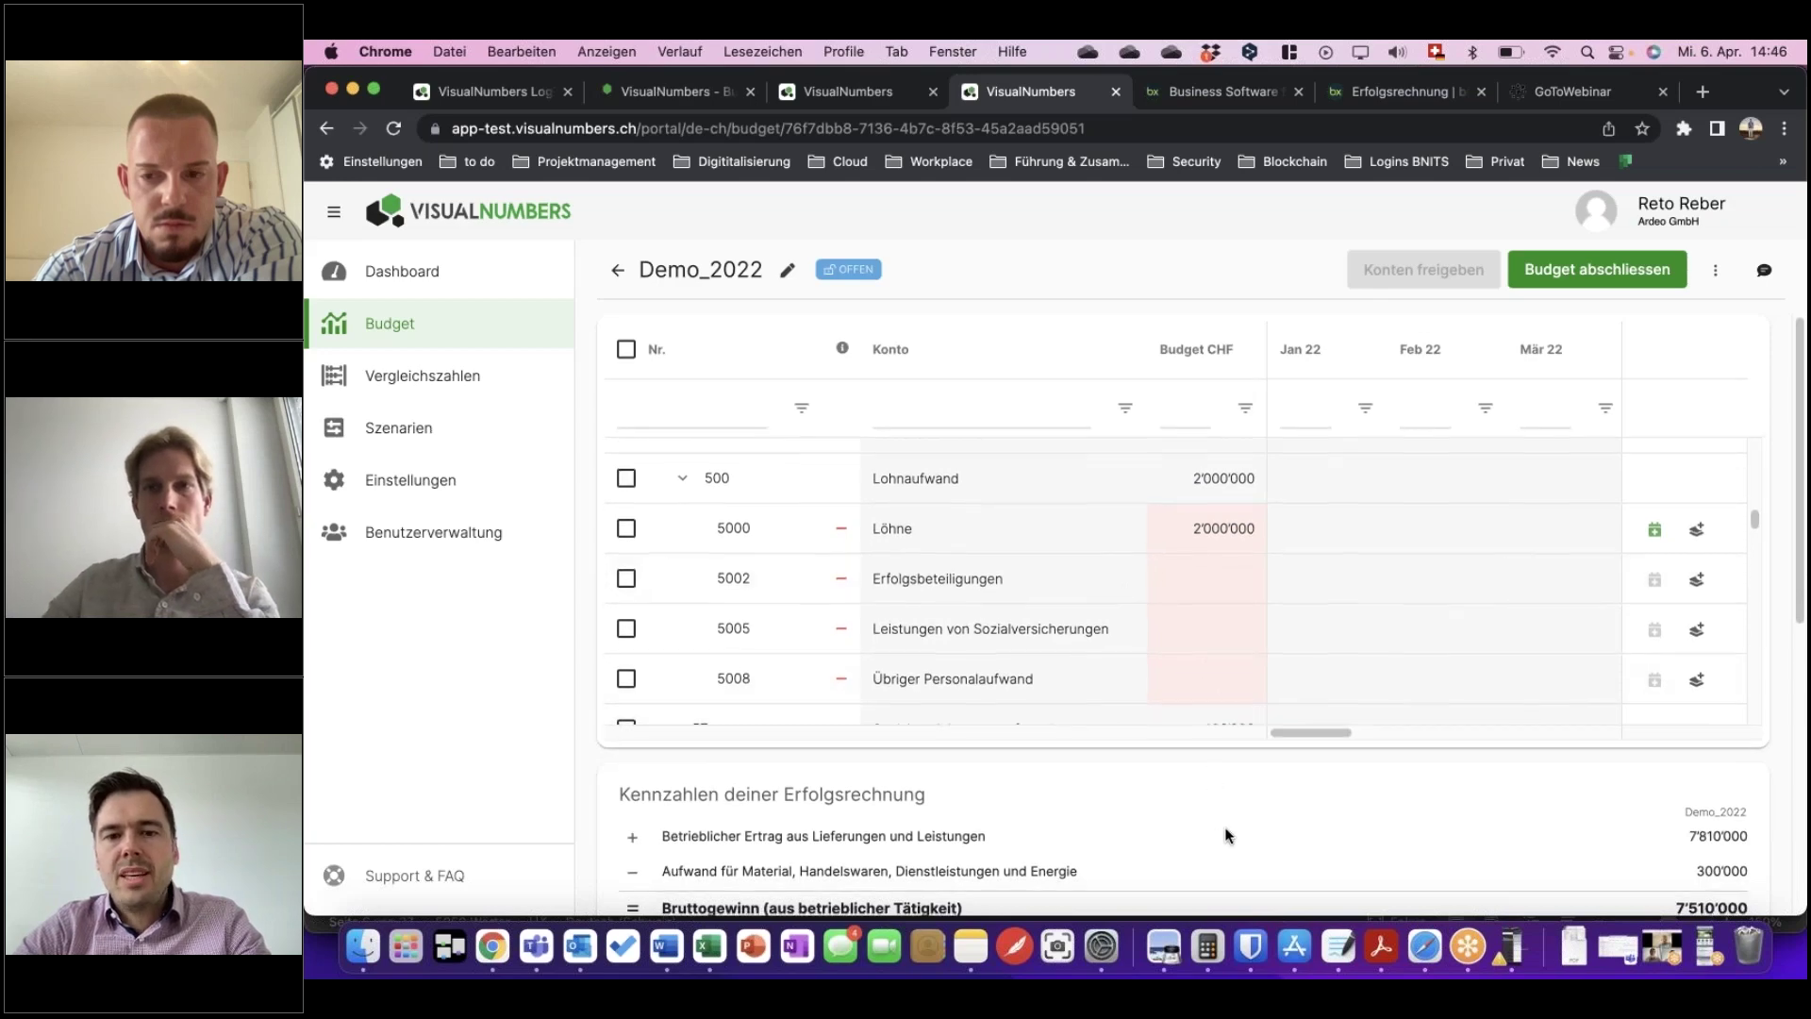
{"action": "scroll", "coordinate": [1226, 835], "scroll_direction": "down", "scroll_amount": 1}
{"action": "scroll", "coordinate": [1225, 835], "scroll_direction": "down", "scroll_amount": 10}
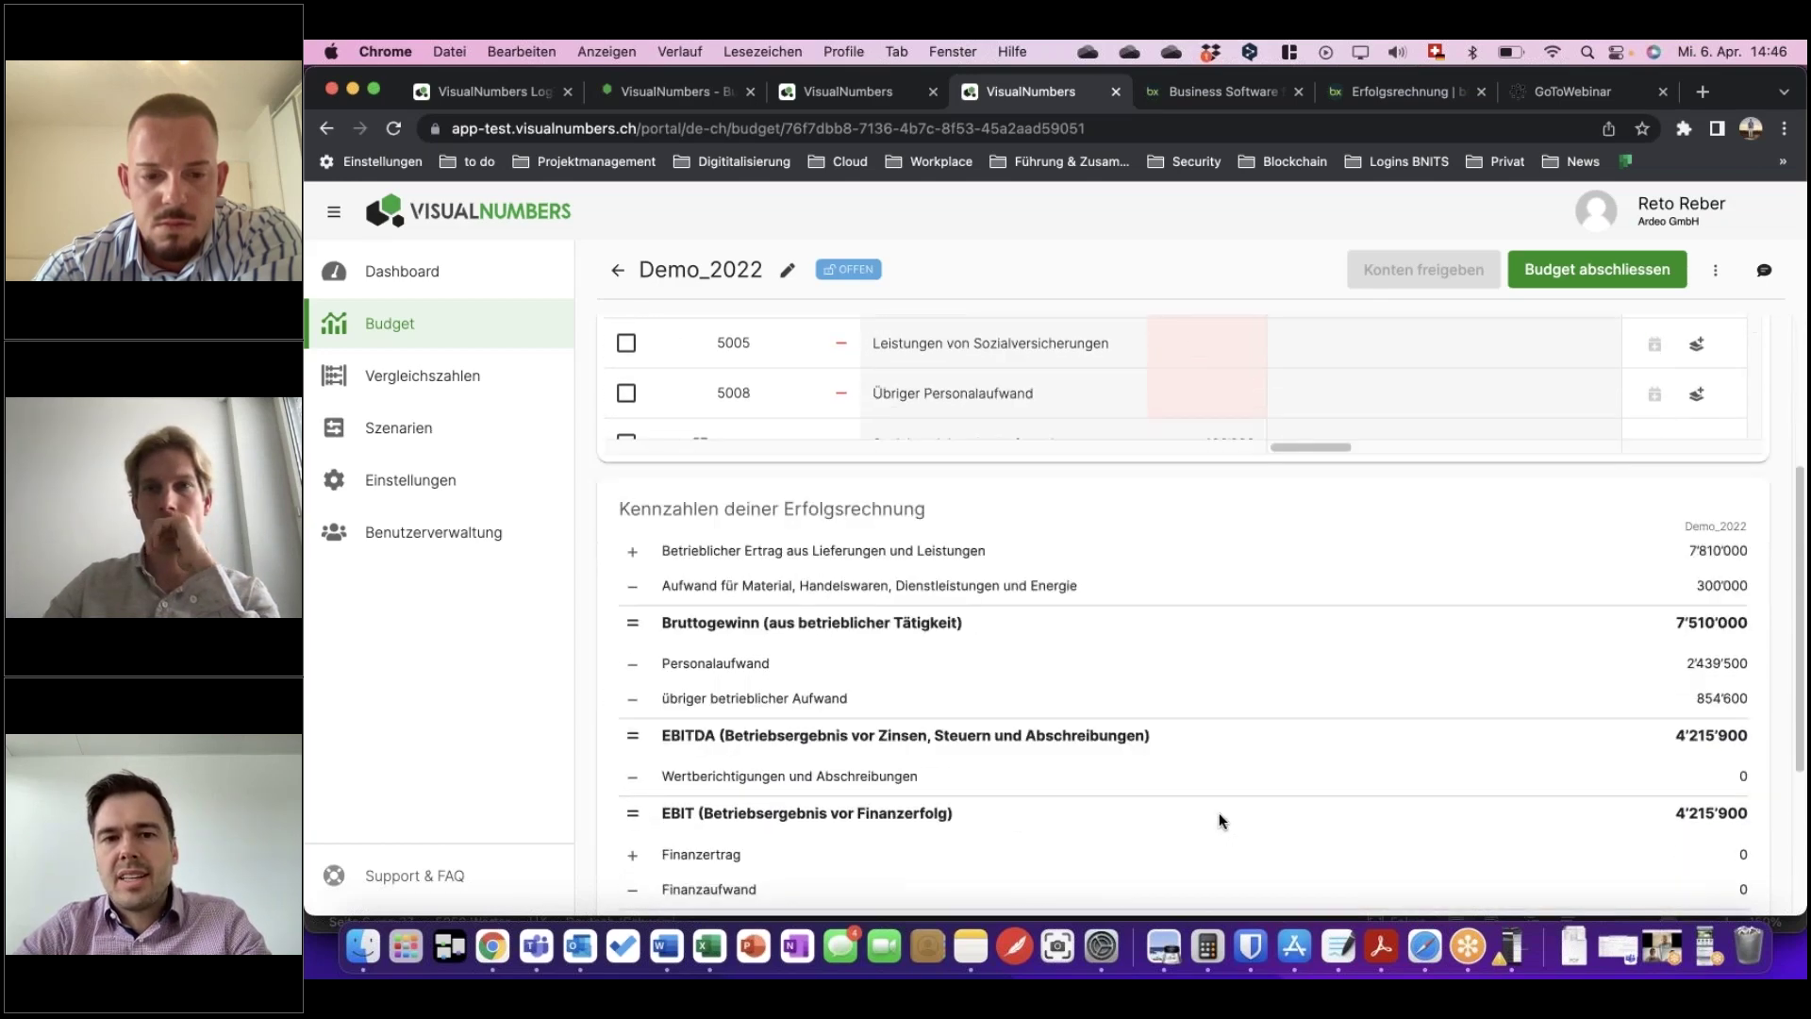
{"action": "scroll", "coordinate": [1504, 712], "scroll_direction": "down", "scroll_amount": 2}
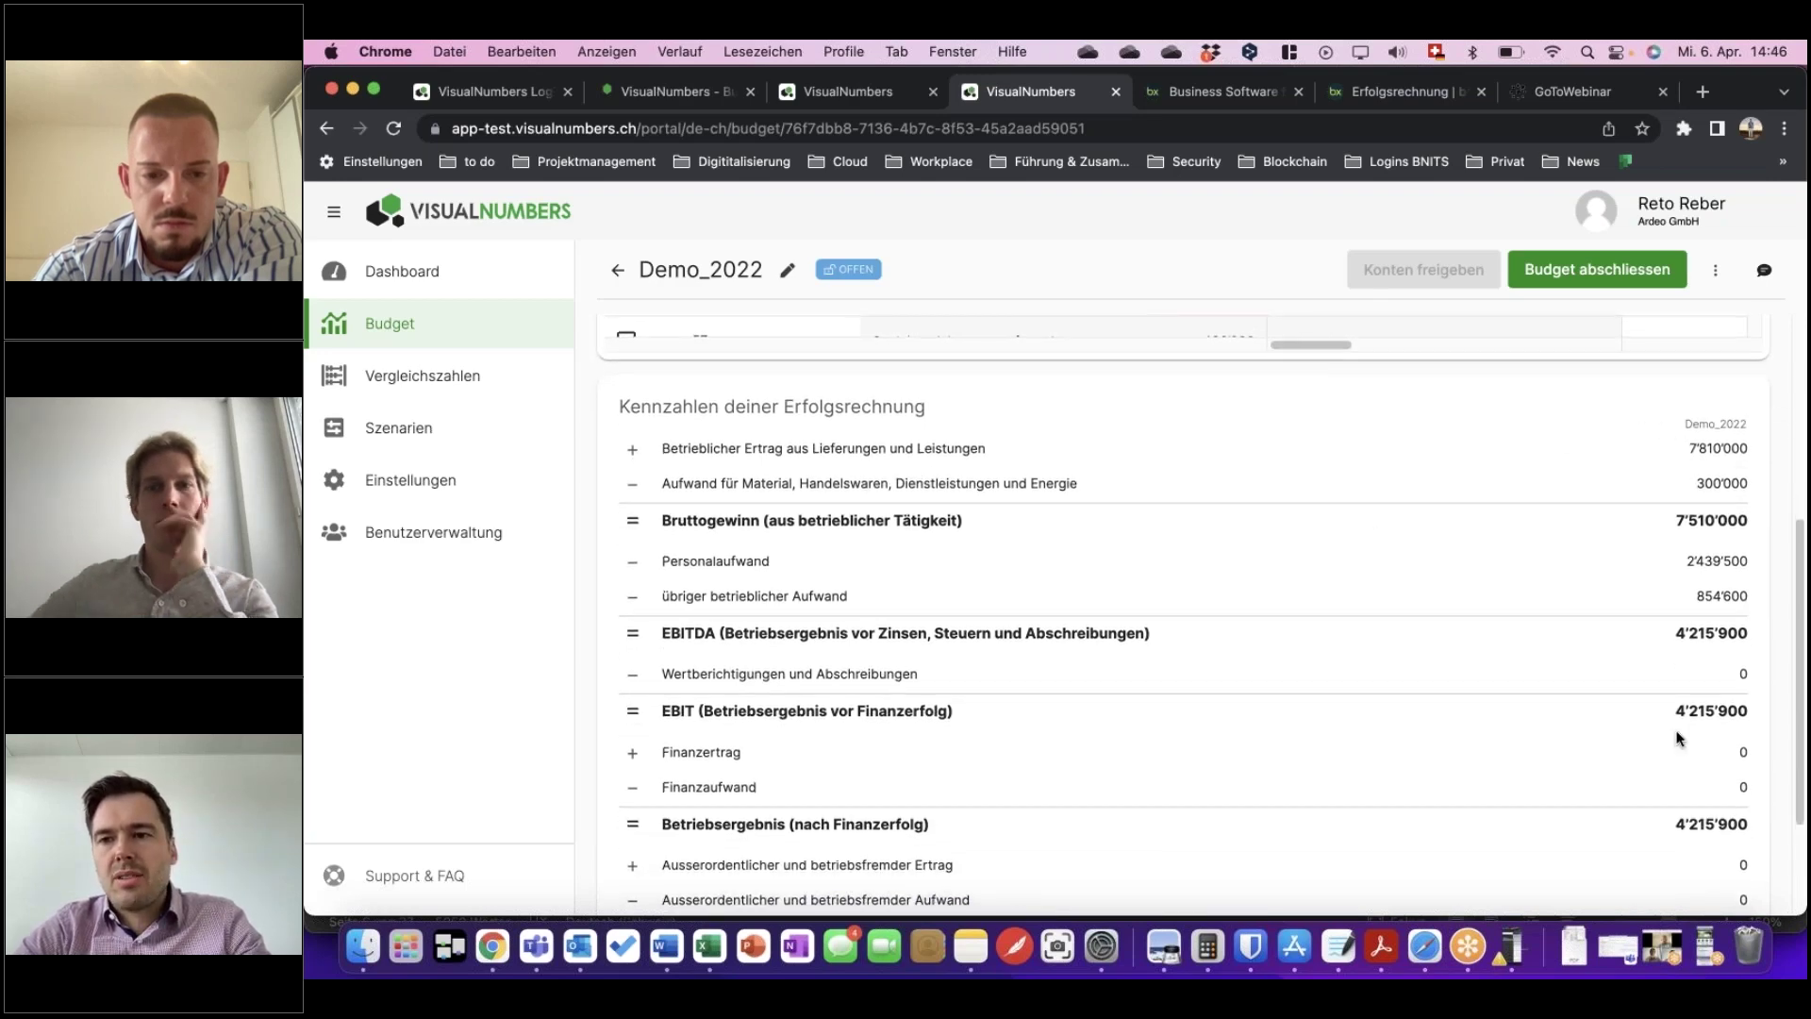
{"action": "scroll", "coordinate": [1679, 738], "scroll_direction": "down", "scroll_amount": 1}
{"action": "scroll", "coordinate": [1679, 737], "scroll_direction": "down", "scroll_amount": 3}
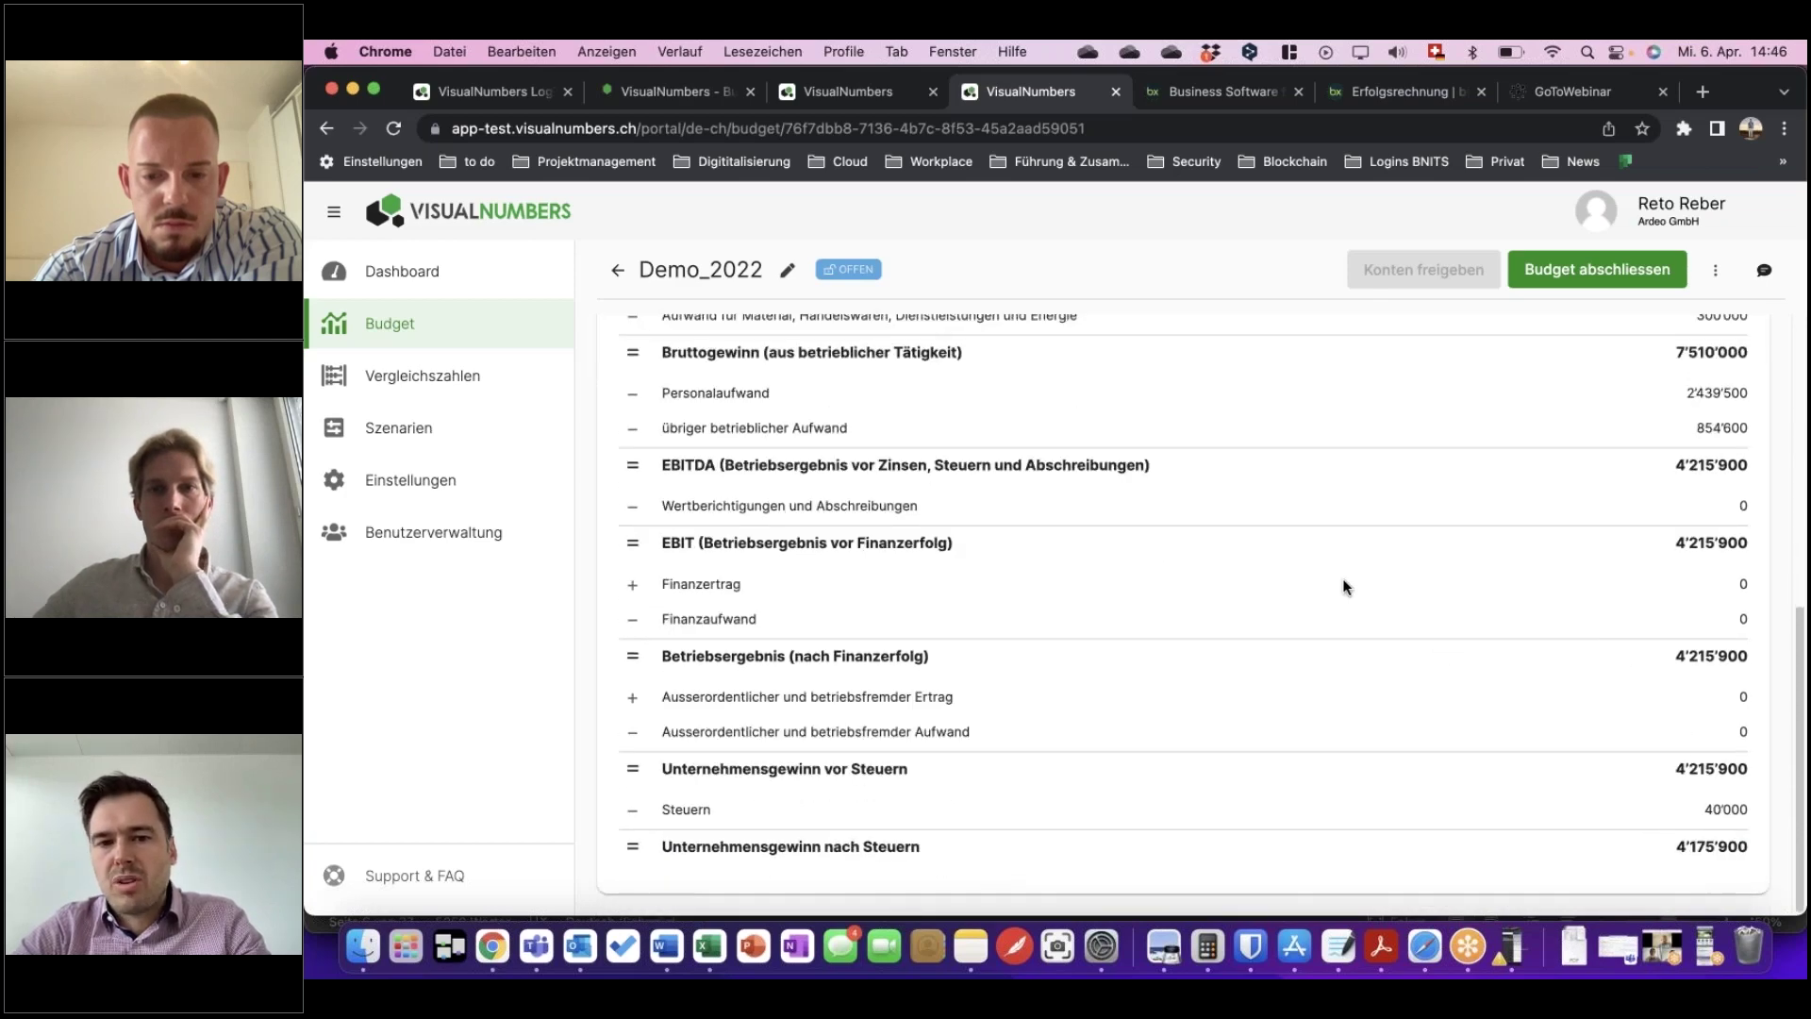
{"action": "scroll", "coordinate": [1343, 580], "scroll_direction": "up", "scroll_amount": 6}
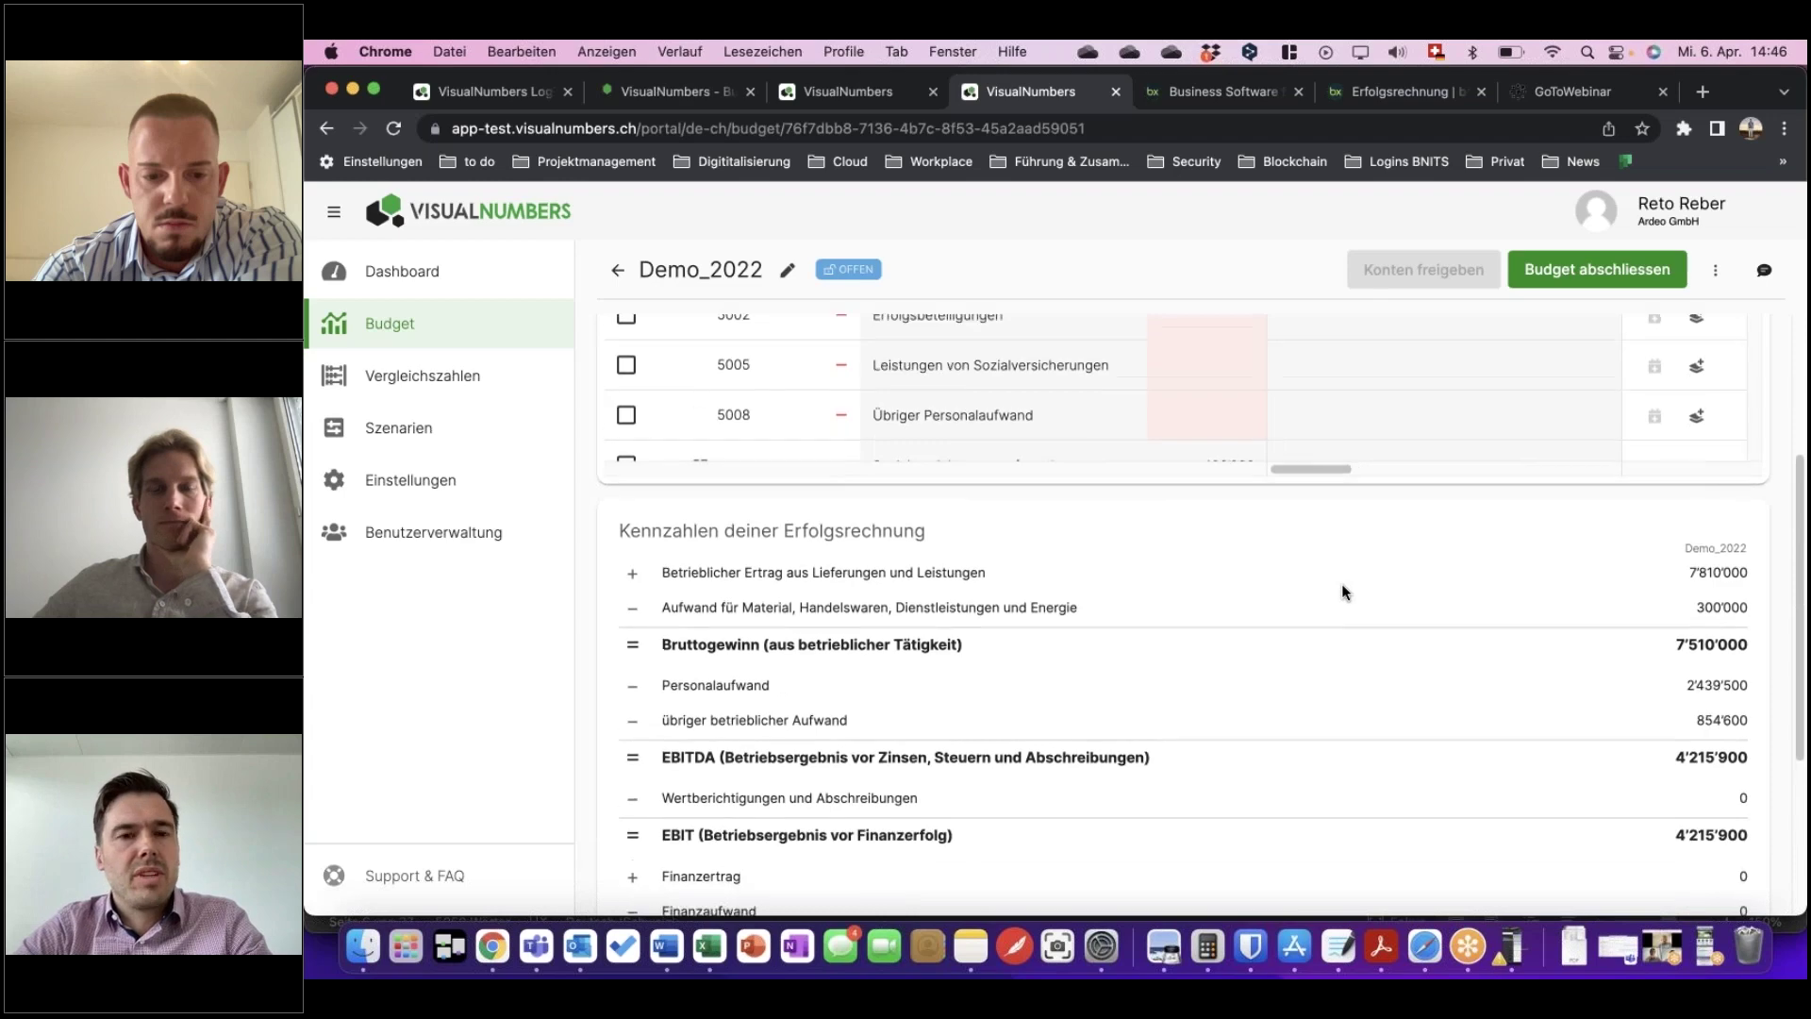
{"action": "scroll", "coordinate": [1341, 585], "scroll_direction": "up", "scroll_amount": 8}
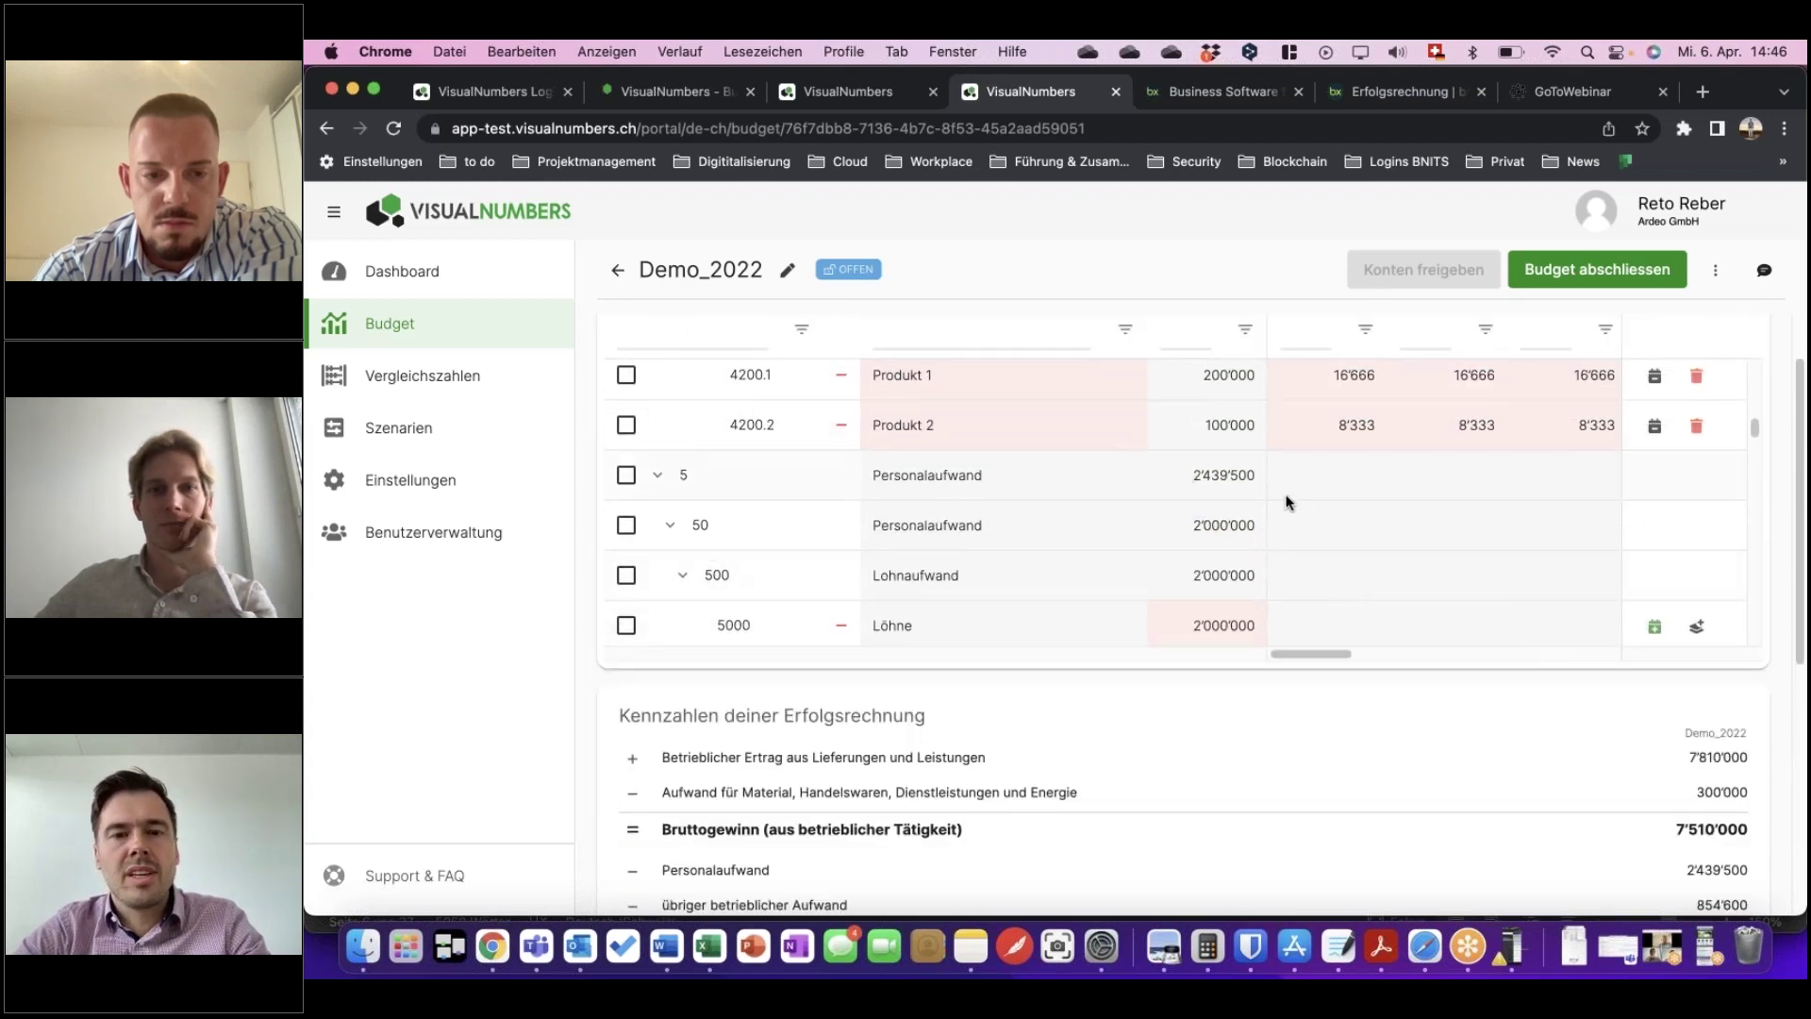
{"action": "scroll", "coordinate": [1352, 542], "scroll_direction": "down", "scroll_amount": 3}
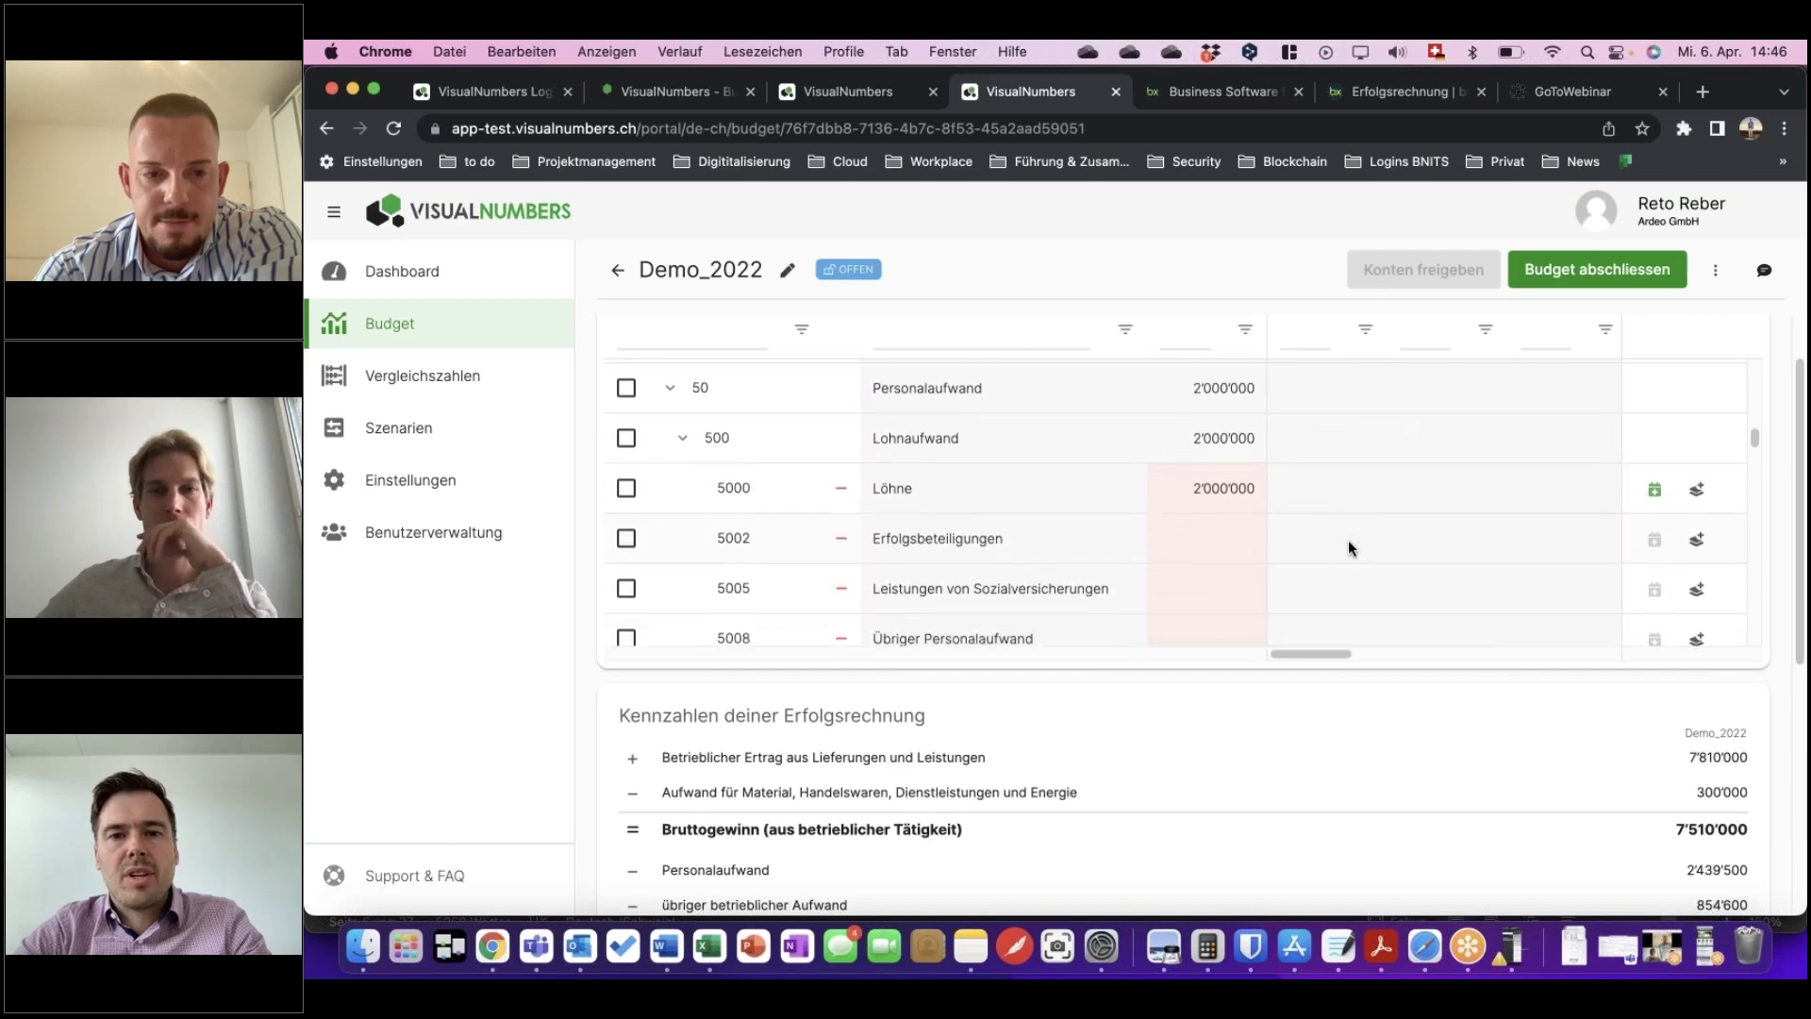
{"action": "scroll", "coordinate": [1163, 577], "scroll_direction": "down", "scroll_amount": 1}
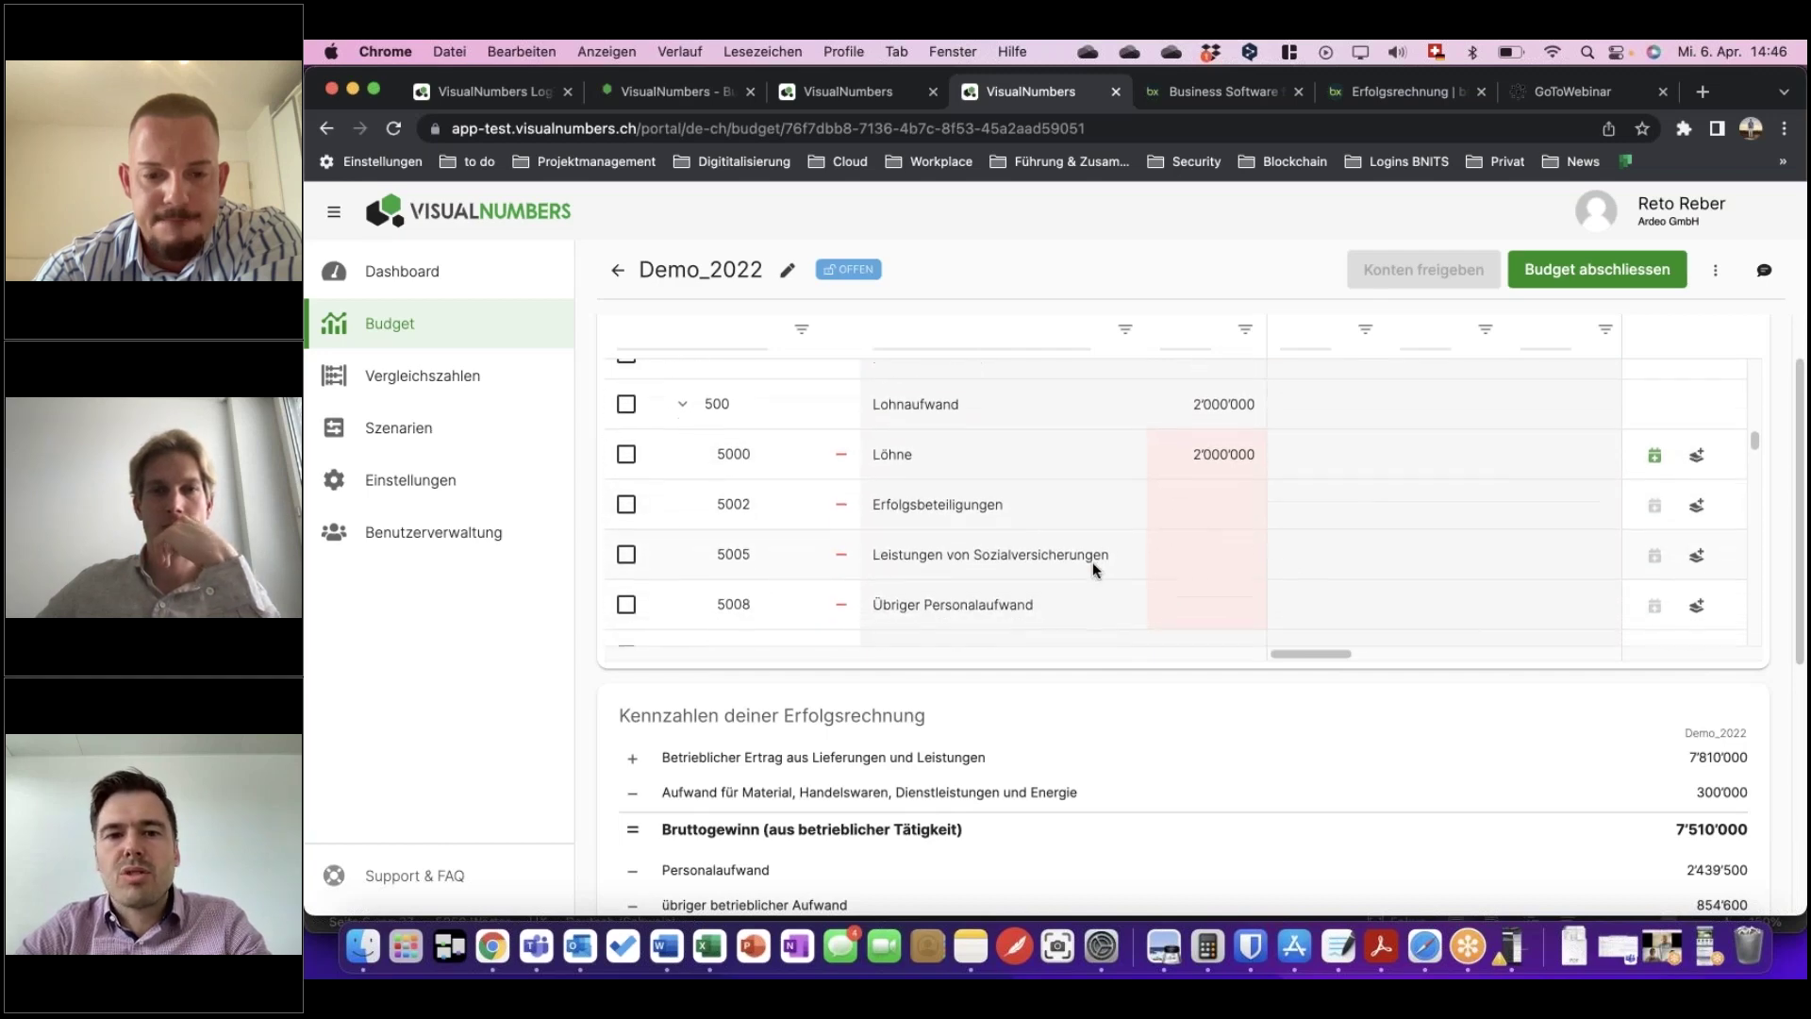
{"action": "scroll", "coordinate": [1092, 562], "scroll_direction": "down", "scroll_amount": 1}
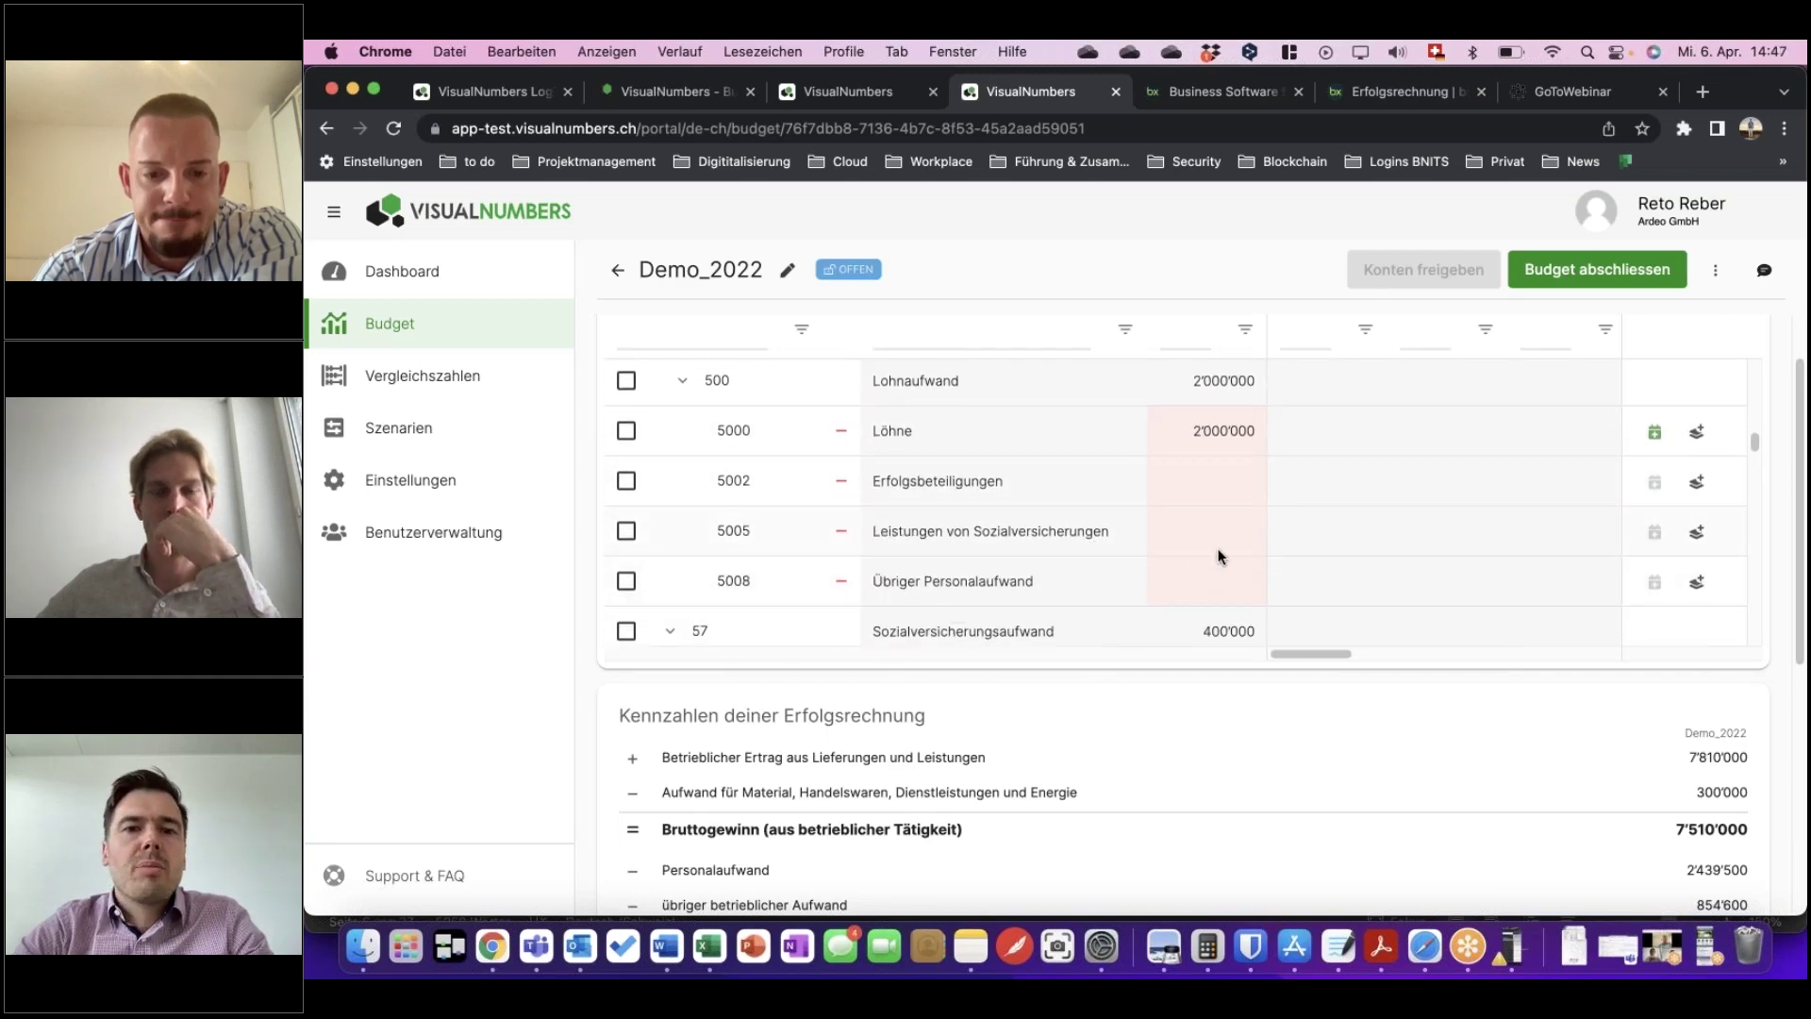
{"action": "scroll", "coordinate": [1217, 558], "scroll_direction": "down", "scroll_amount": 1}
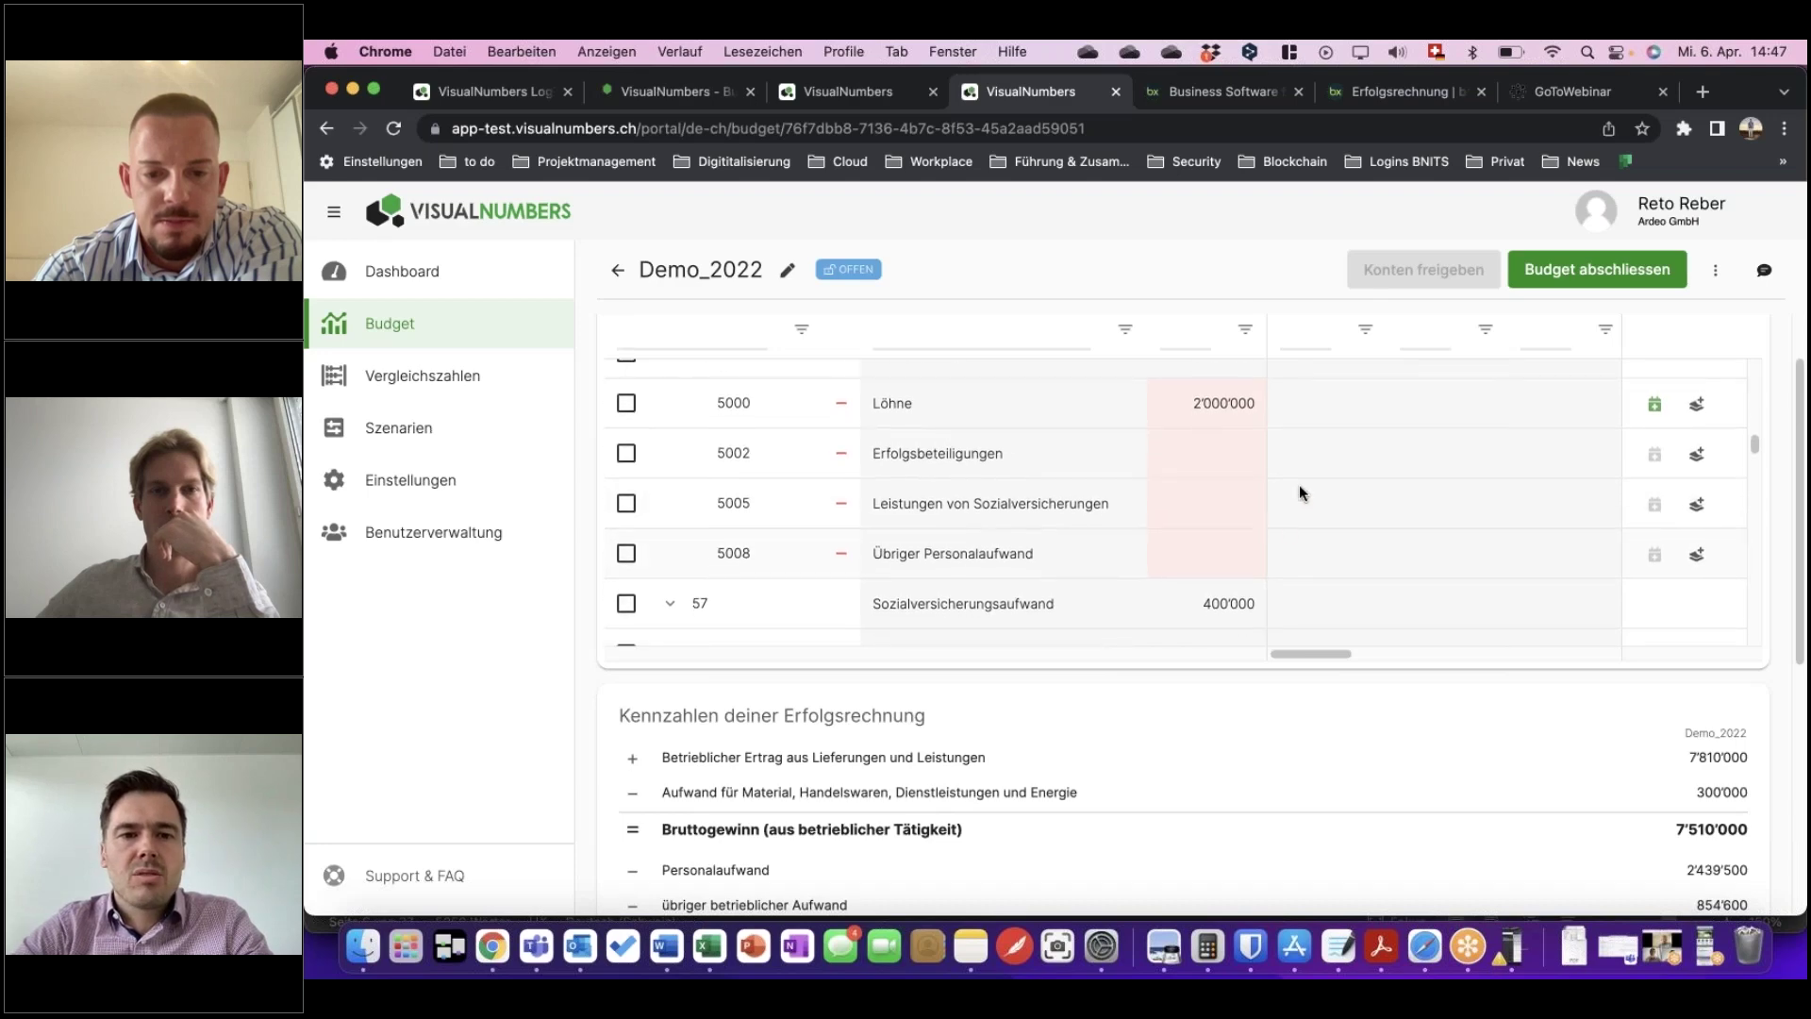
Enter =2000000*0.1 as account 5008's budget so it shows 200'000.
{"action": "left_click", "coordinate": [1231, 560]}
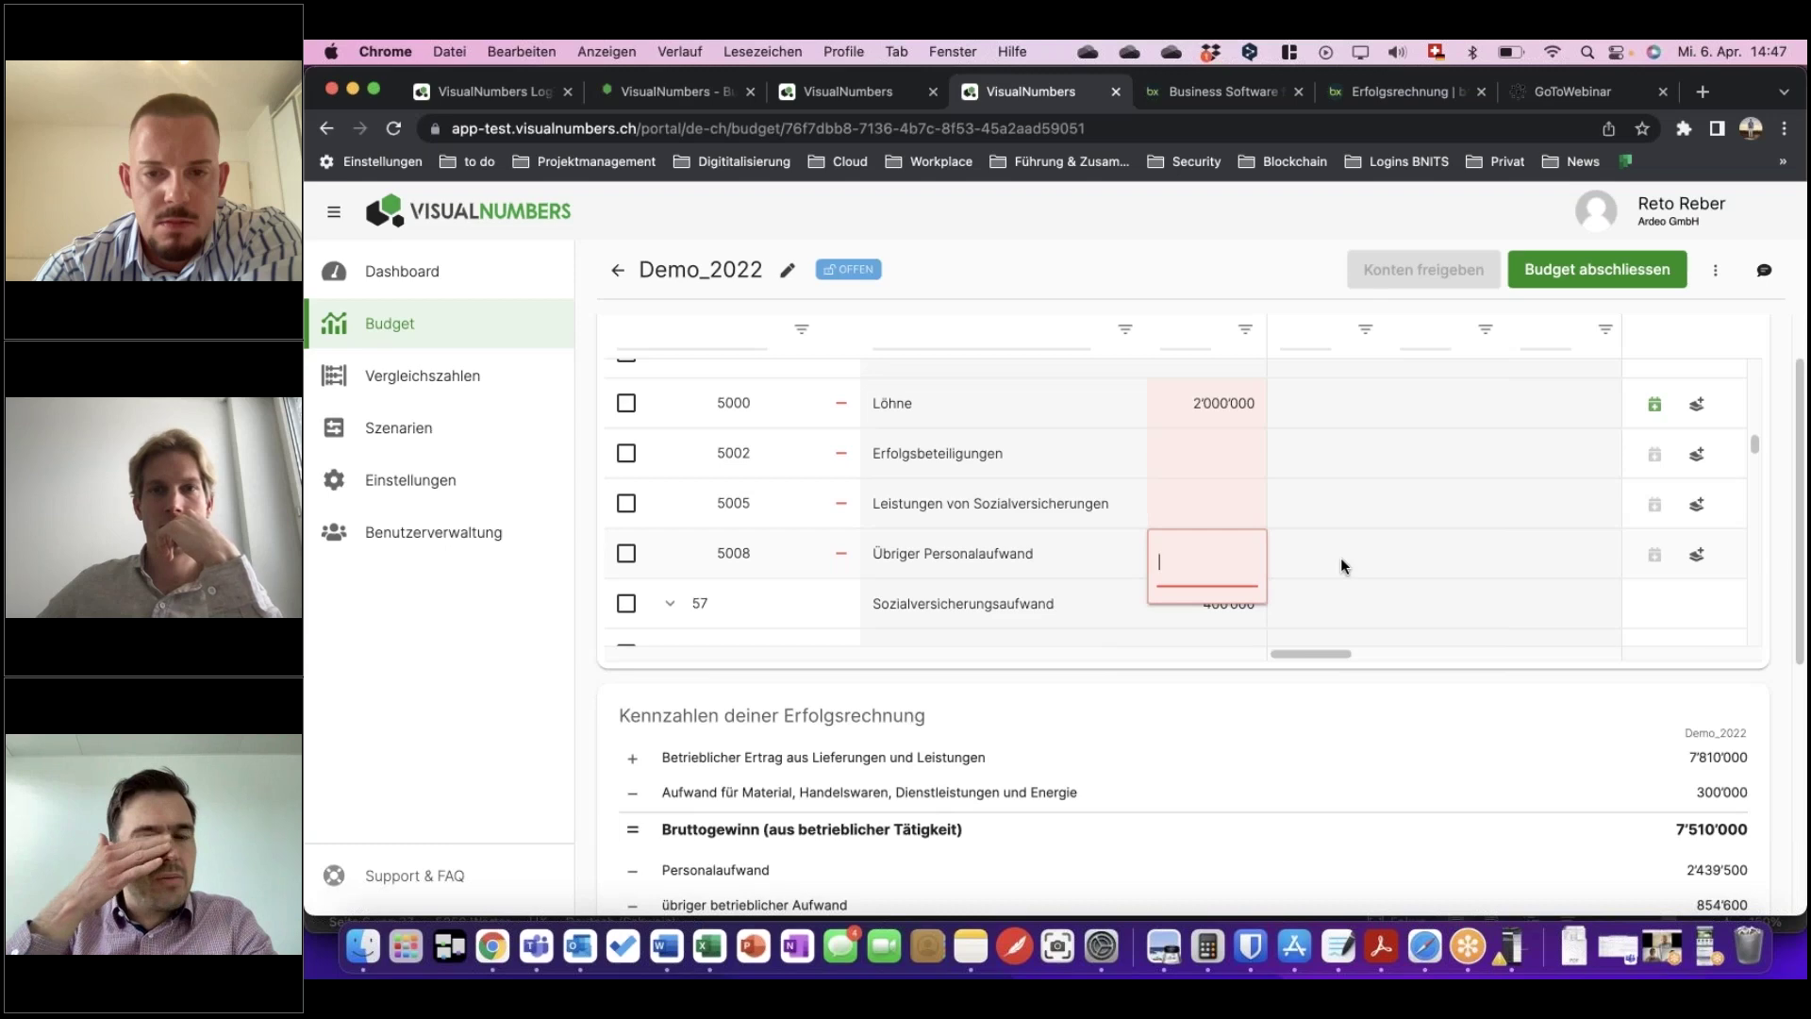
{"action": "type", "text": "="}
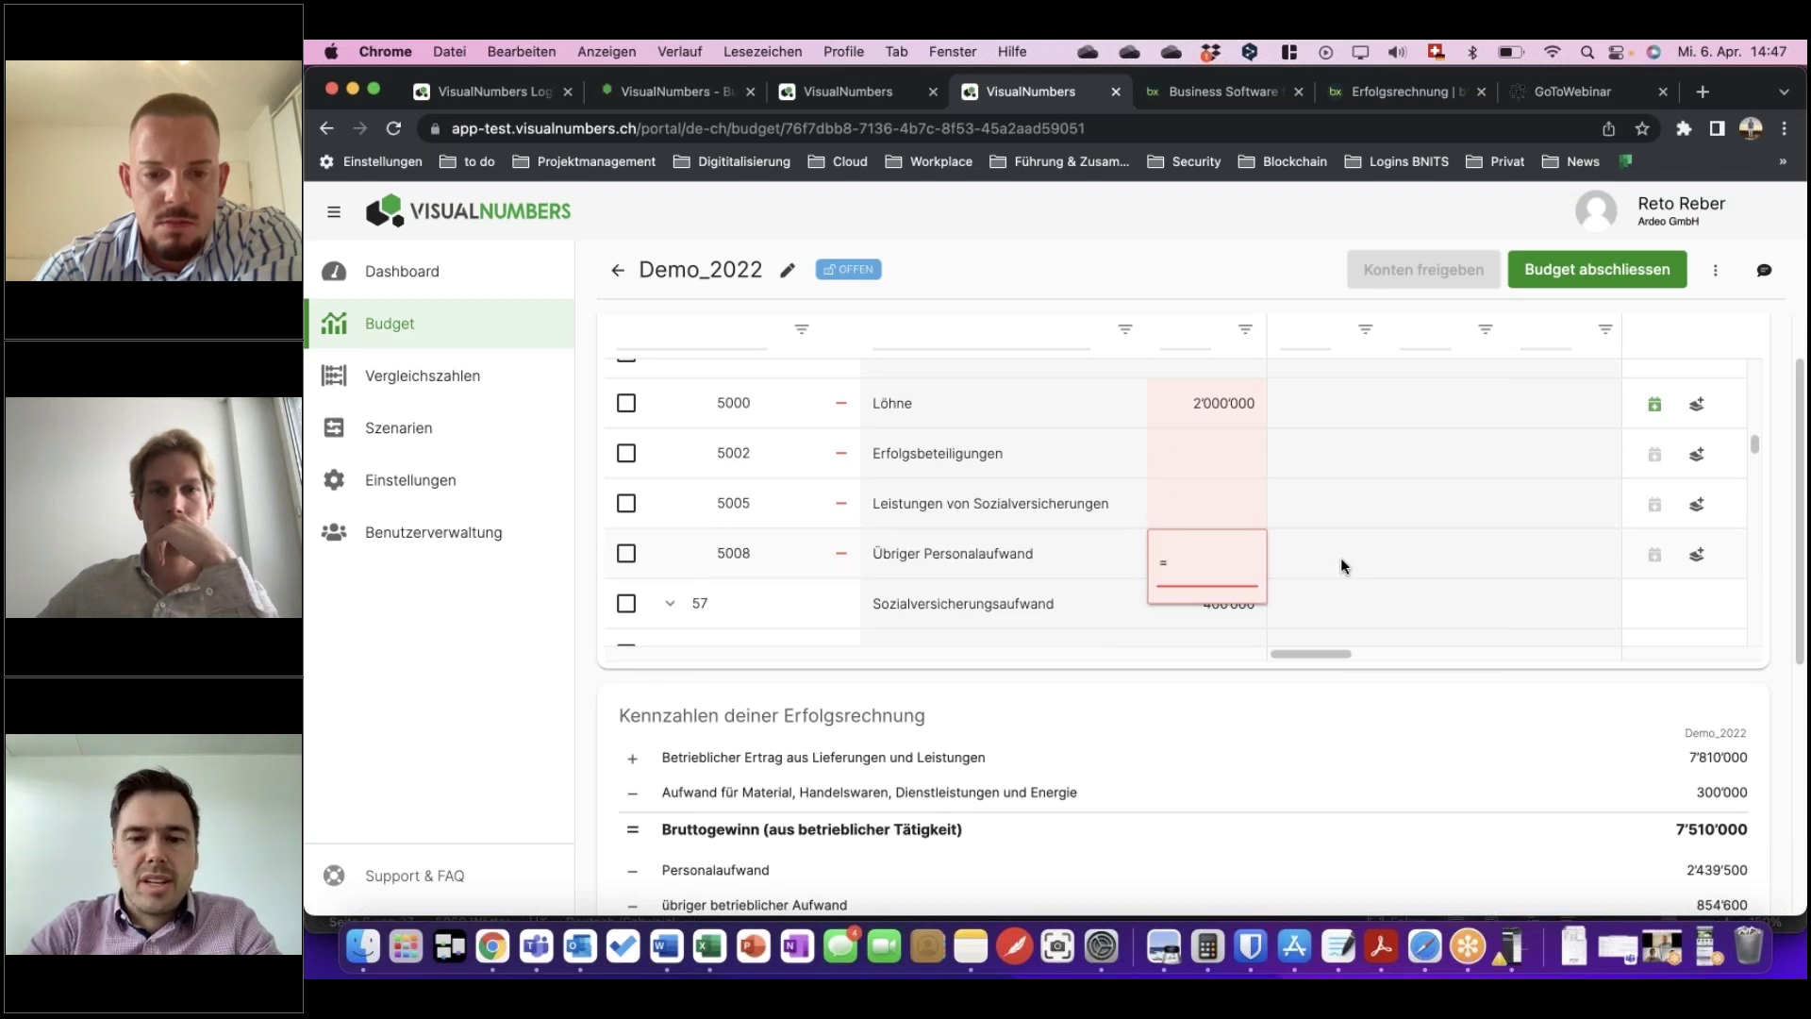
{"action": "type", "text": "2000000"}
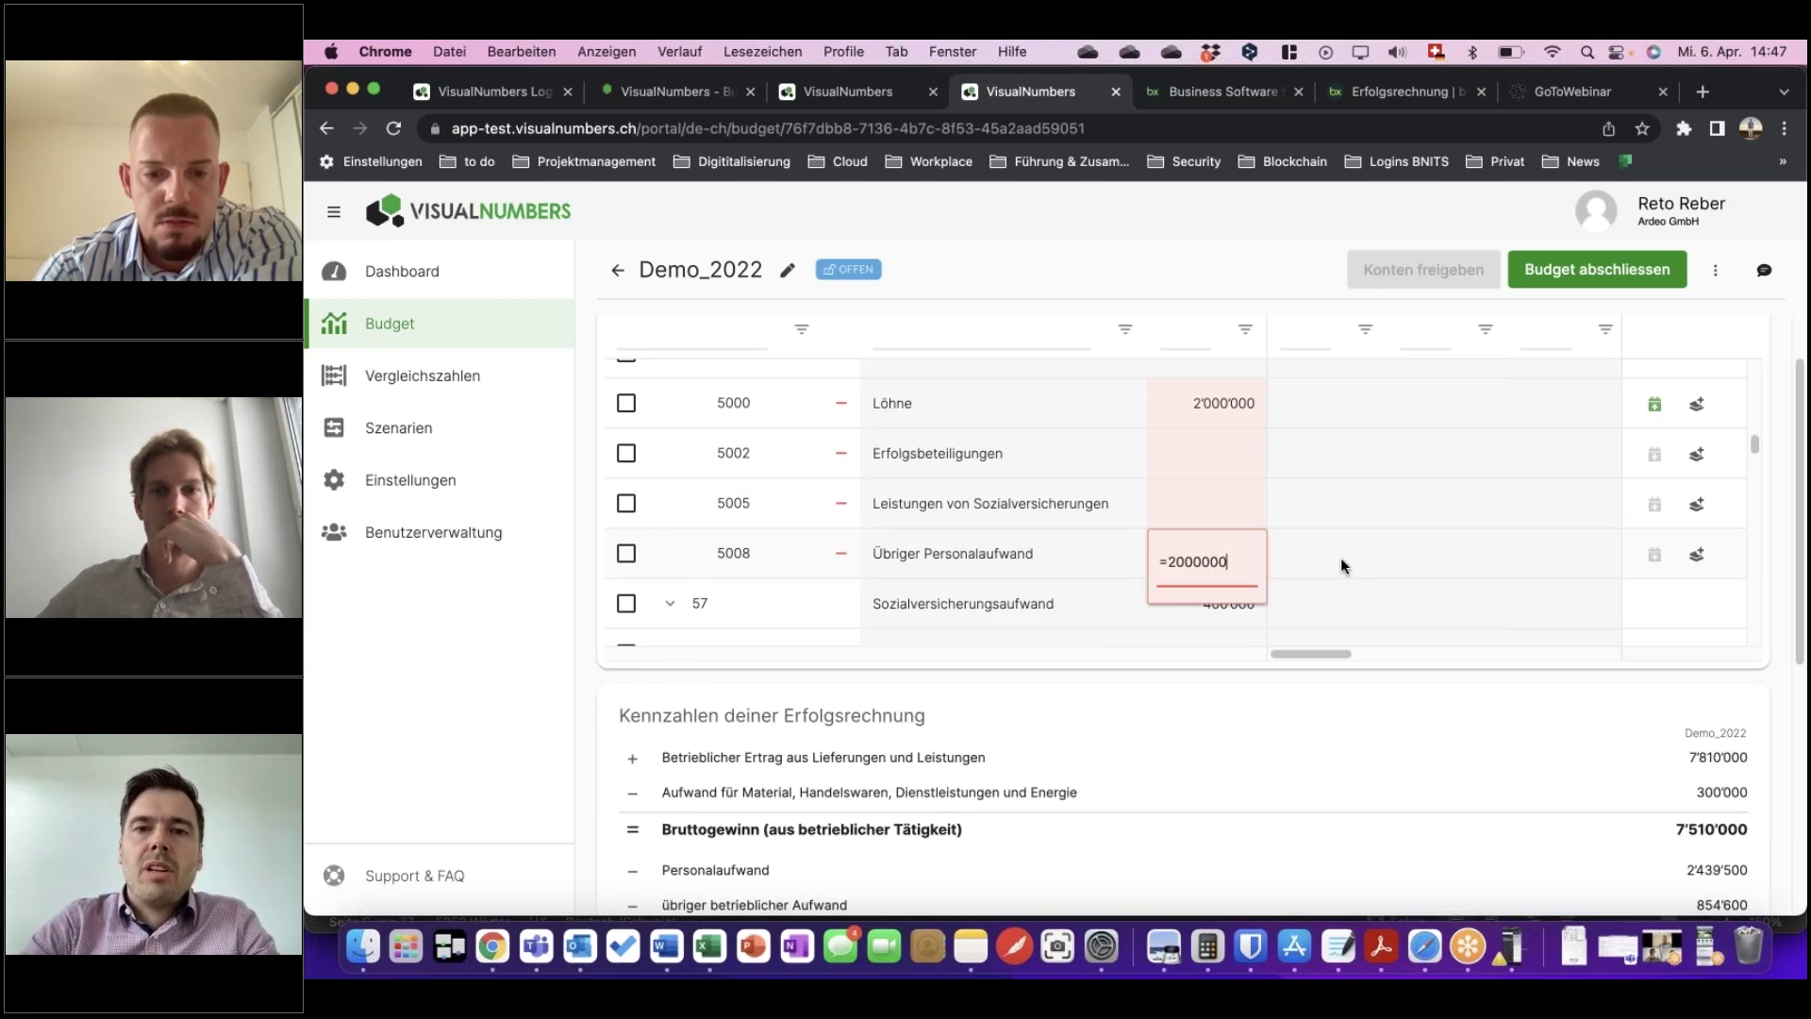
{"action": "type", "text": "*0.1"}
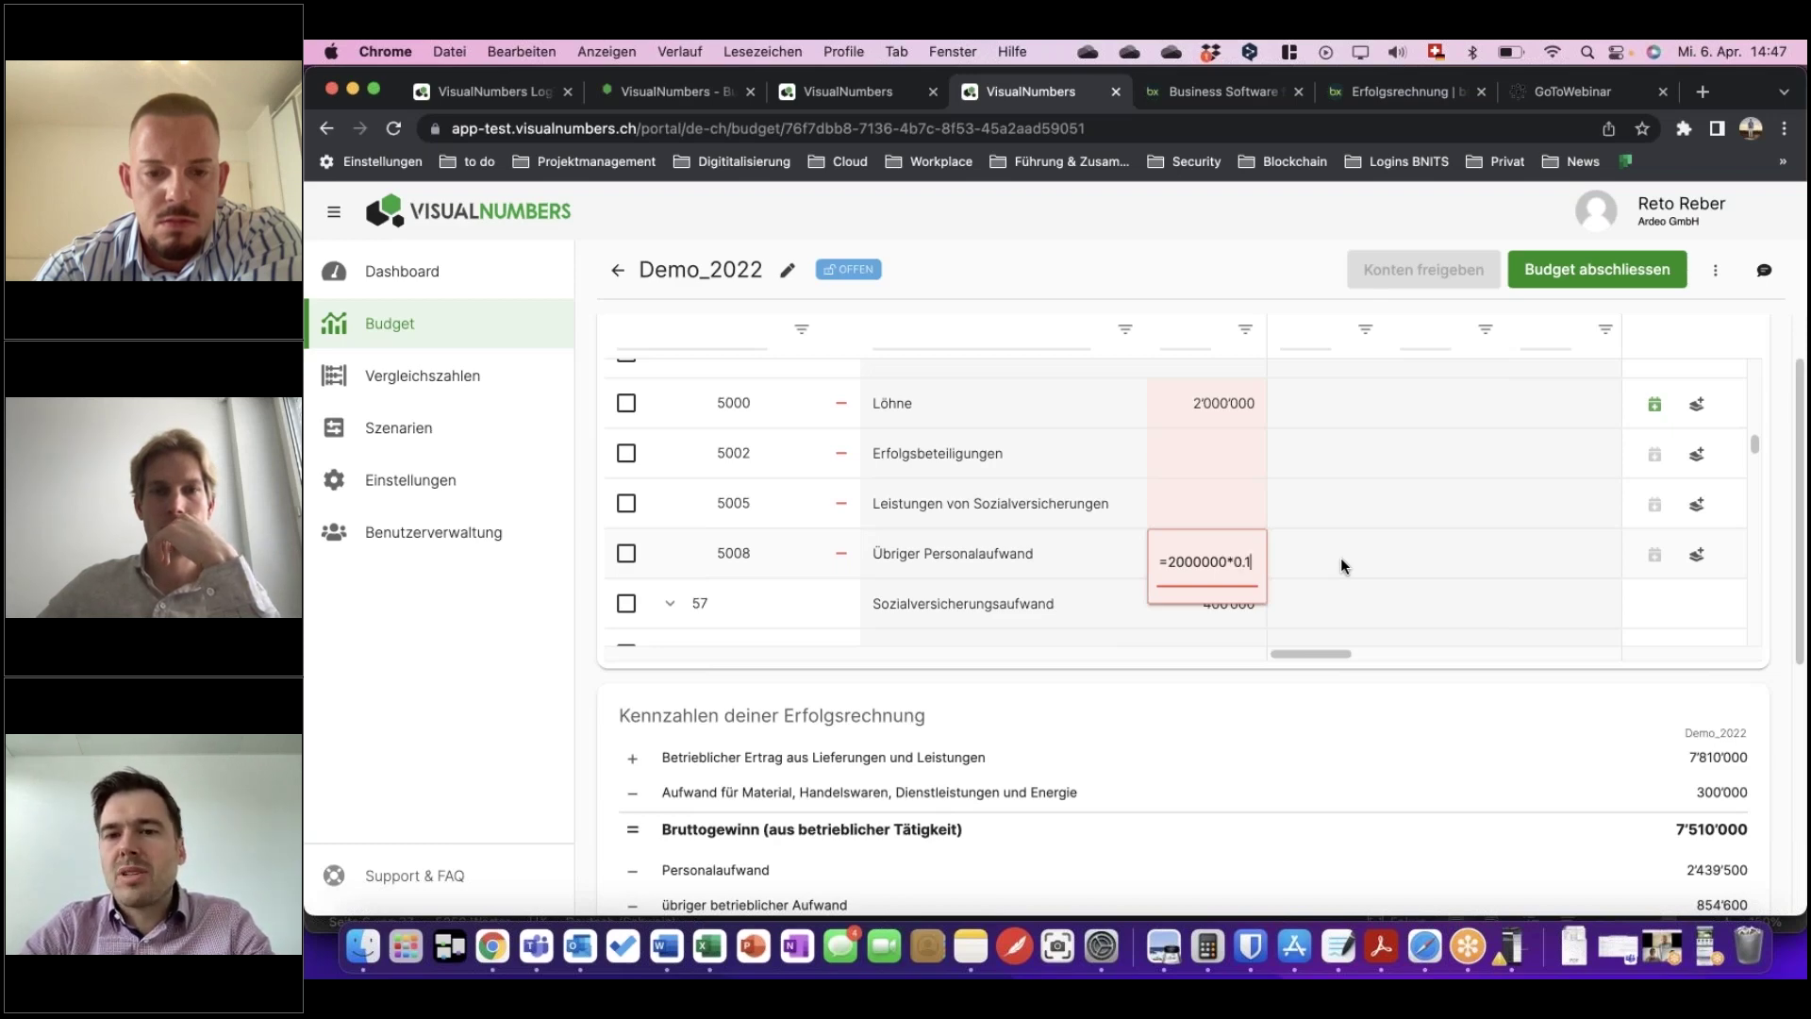
{"action": "key", "text": "Return"}
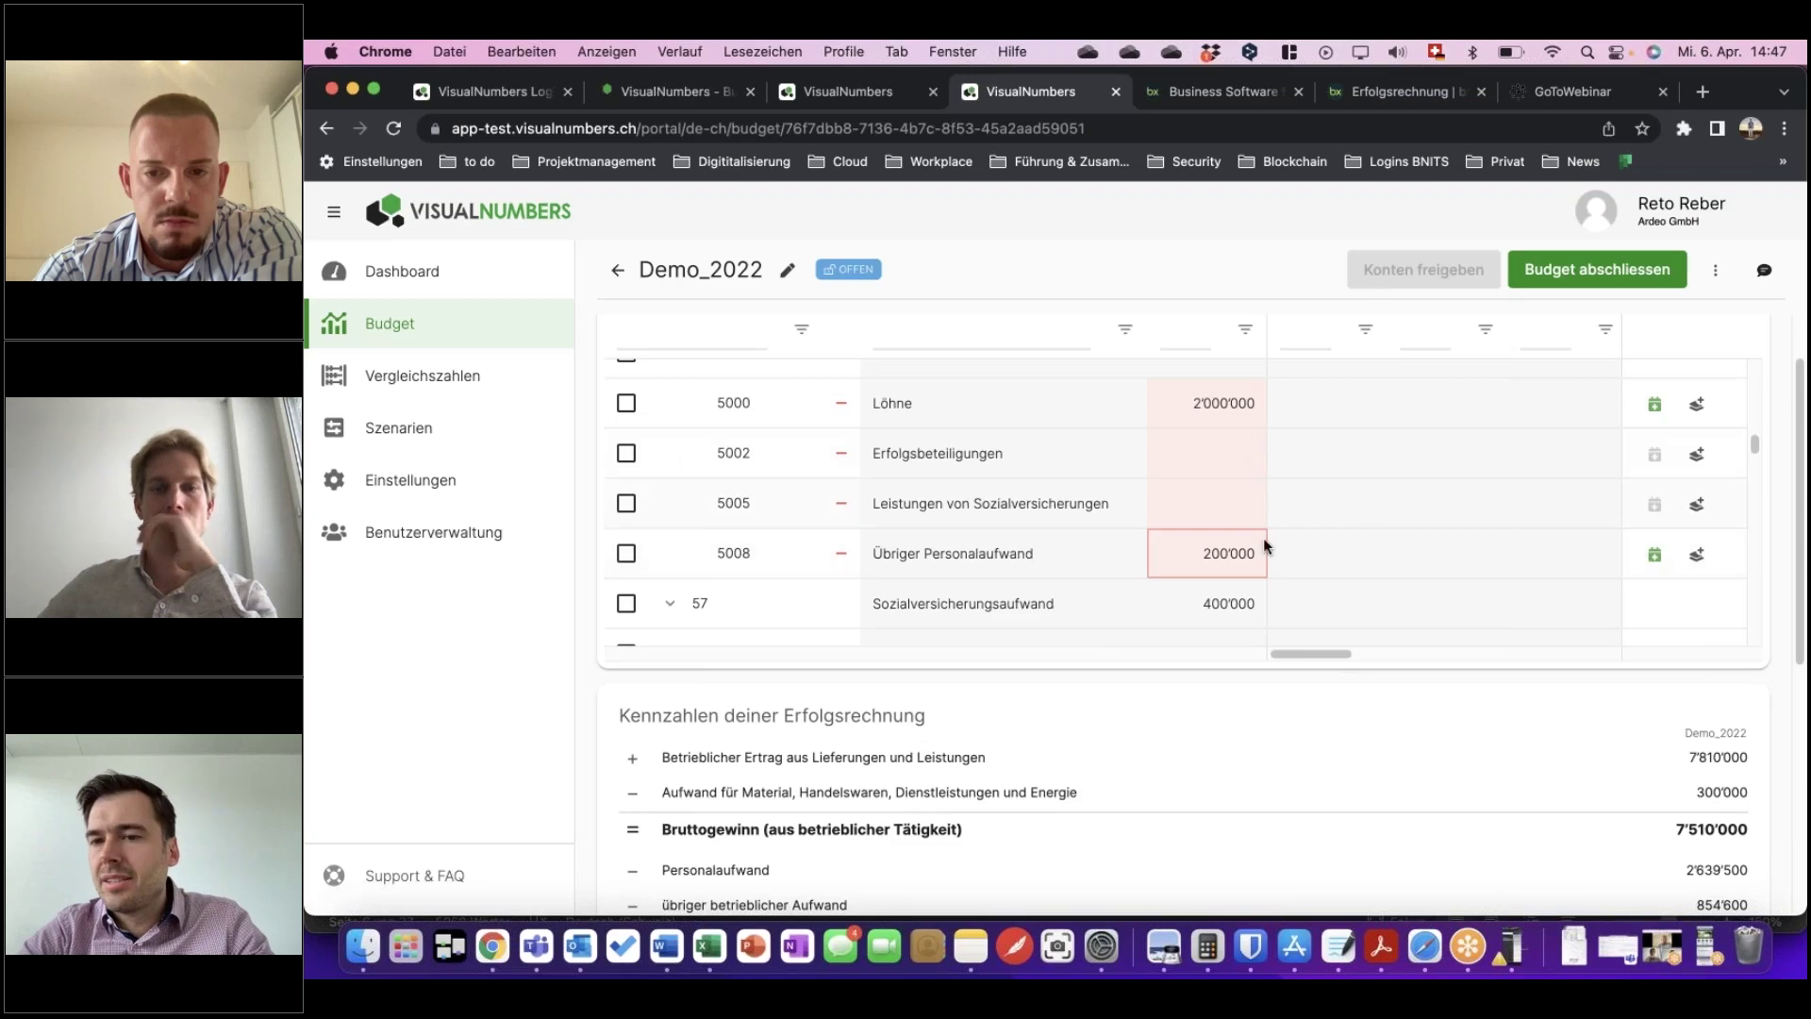
{"action": "scroll", "coordinate": [1300, 552], "scroll_direction": "down", "scroll_amount": 2}
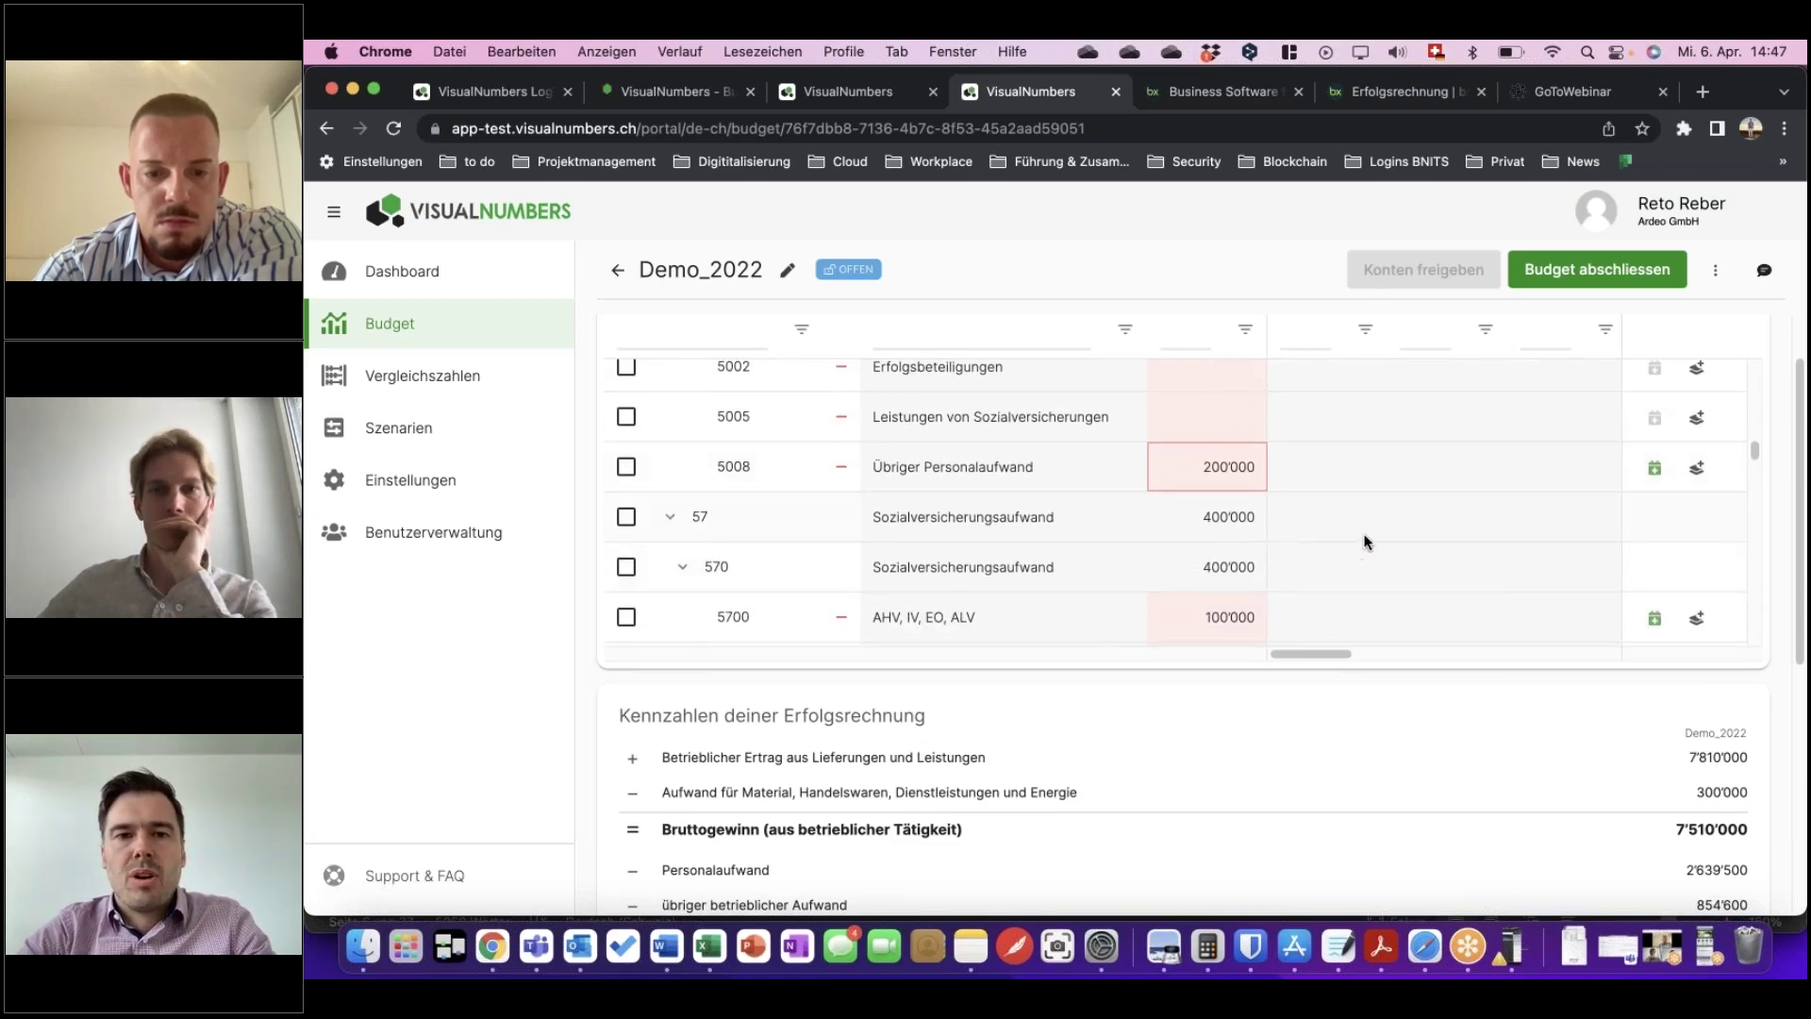
{"action": "scroll", "coordinate": [1365, 540], "scroll_direction": "down", "scroll_amount": 1}
{"action": "scroll", "coordinate": [1365, 540], "scroll_direction": "up", "scroll_amount": 5}
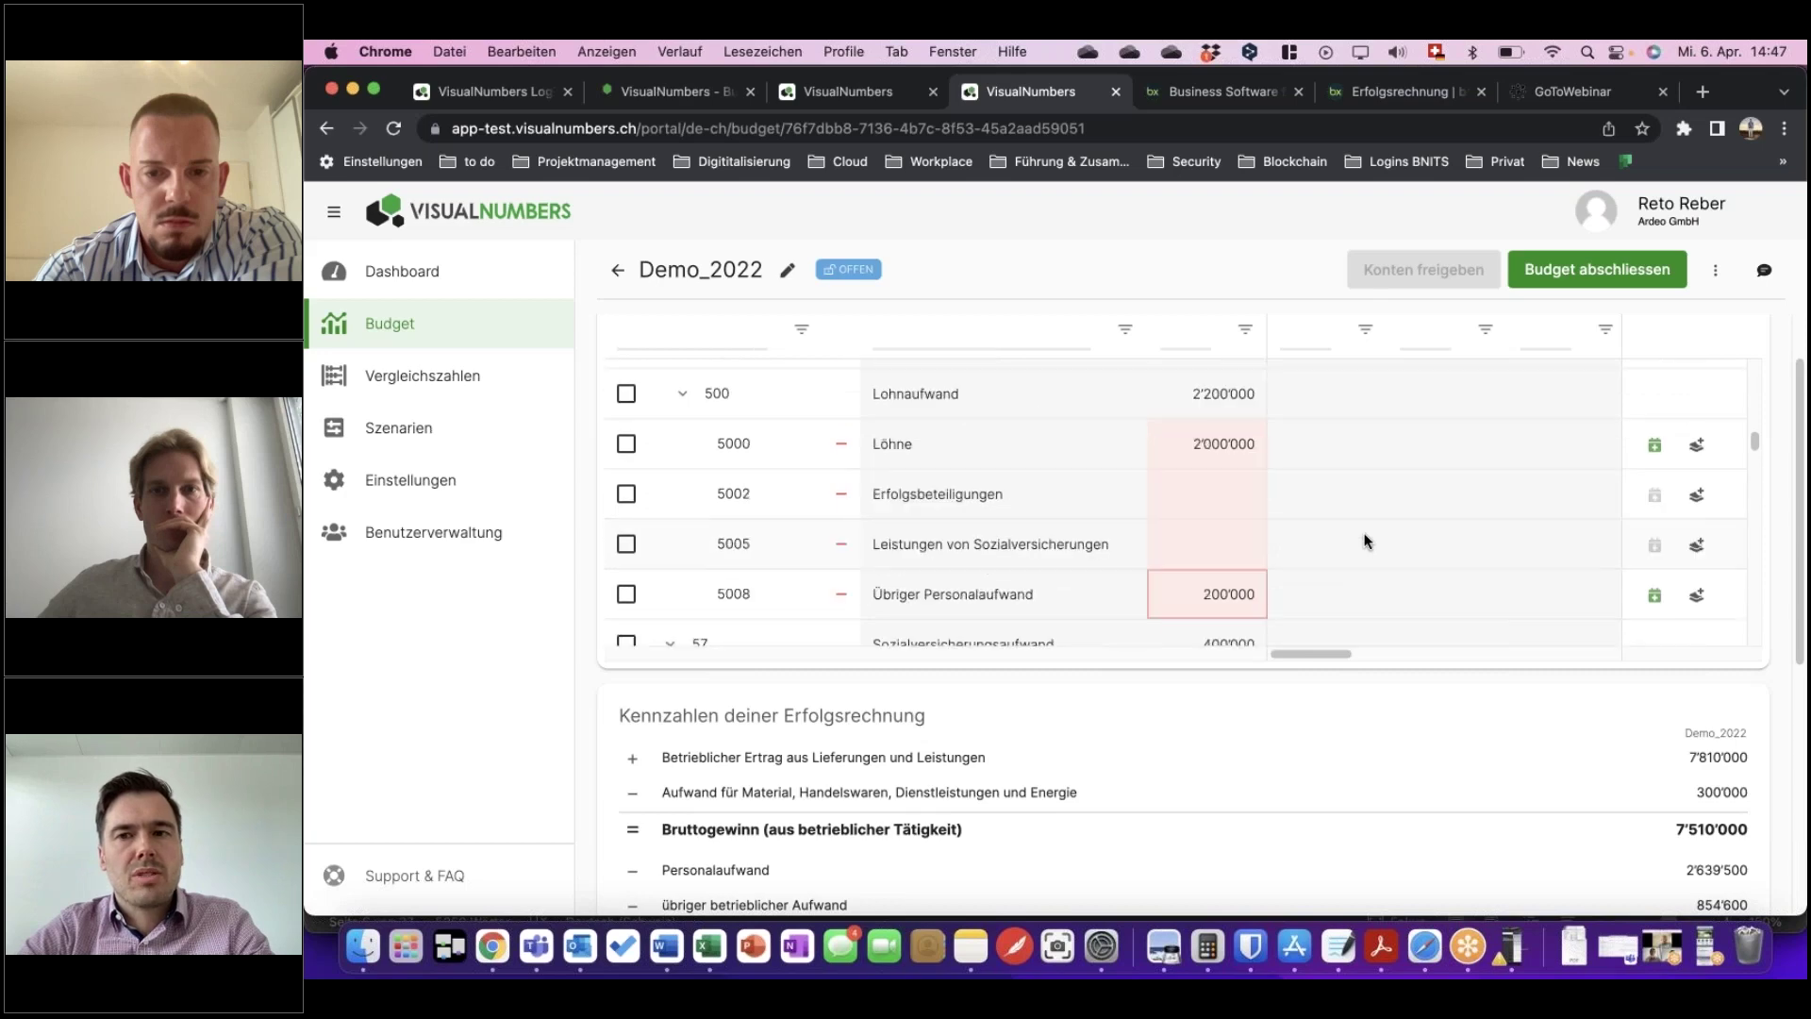
{"action": "scroll", "coordinate": [1364, 541], "scroll_direction": "up", "scroll_amount": 4}
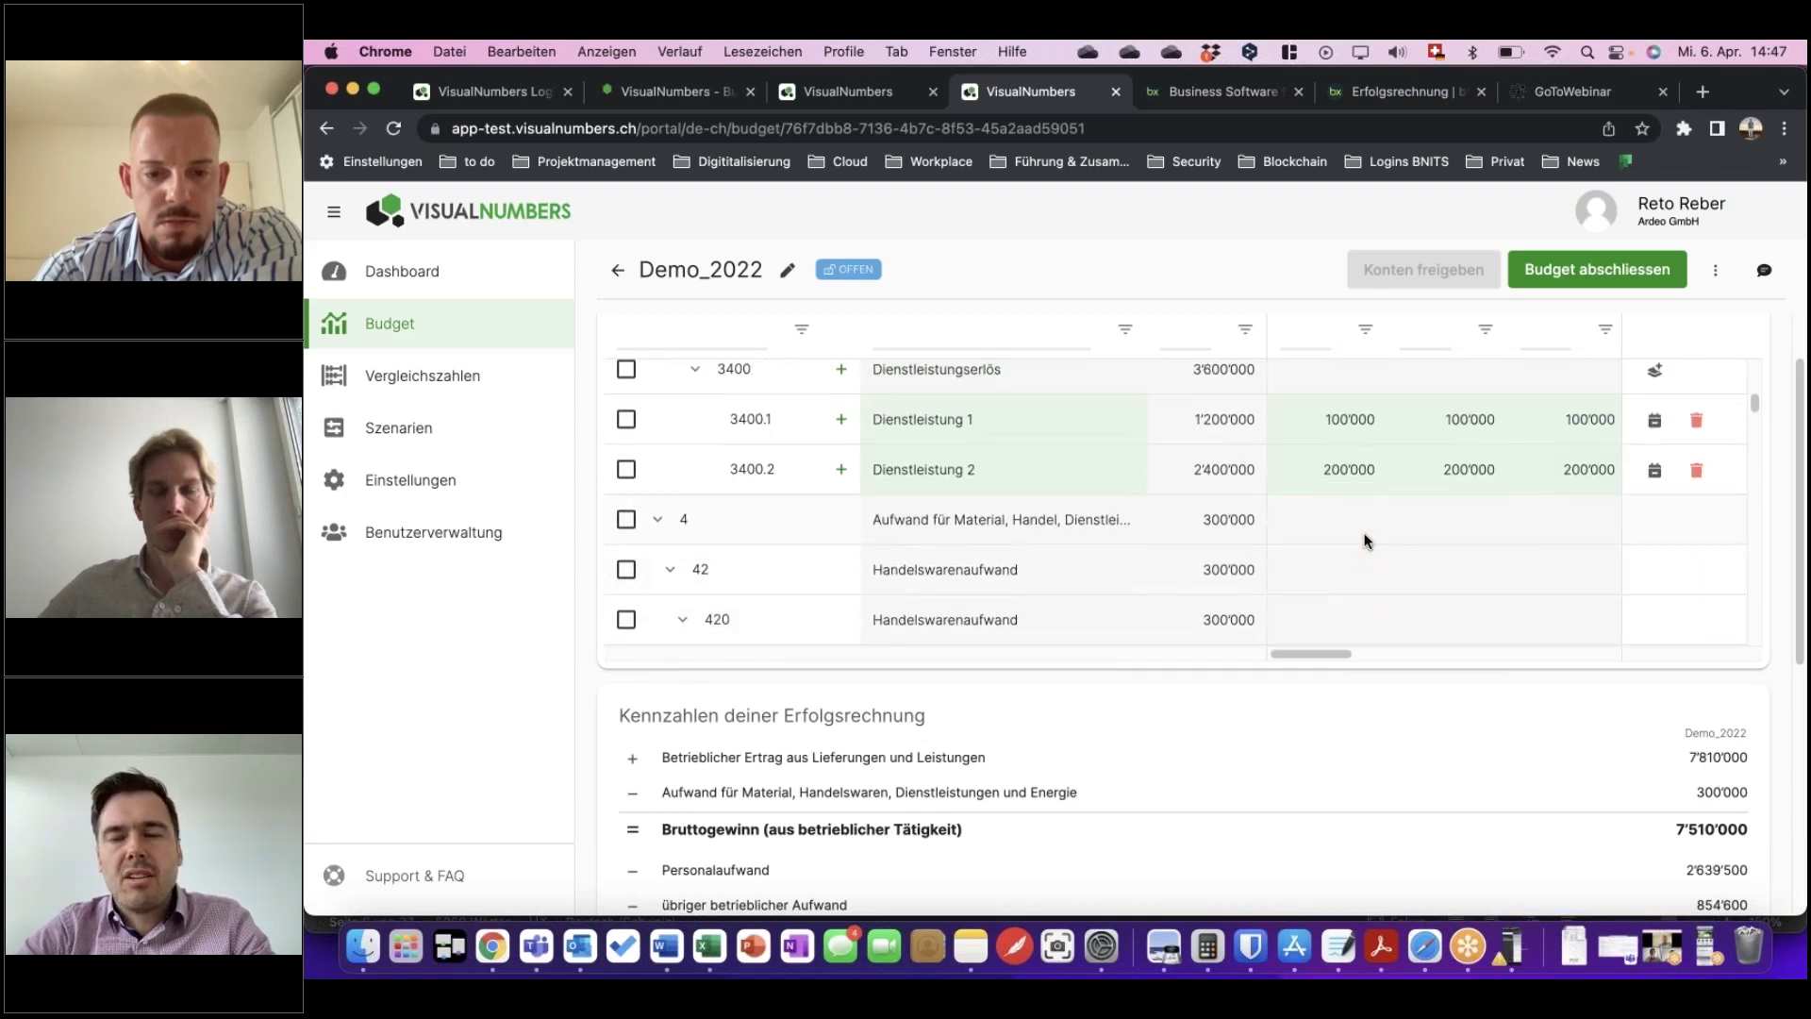
{"action": "scroll", "coordinate": [1364, 540], "scroll_direction": "up", "scroll_amount": 3}
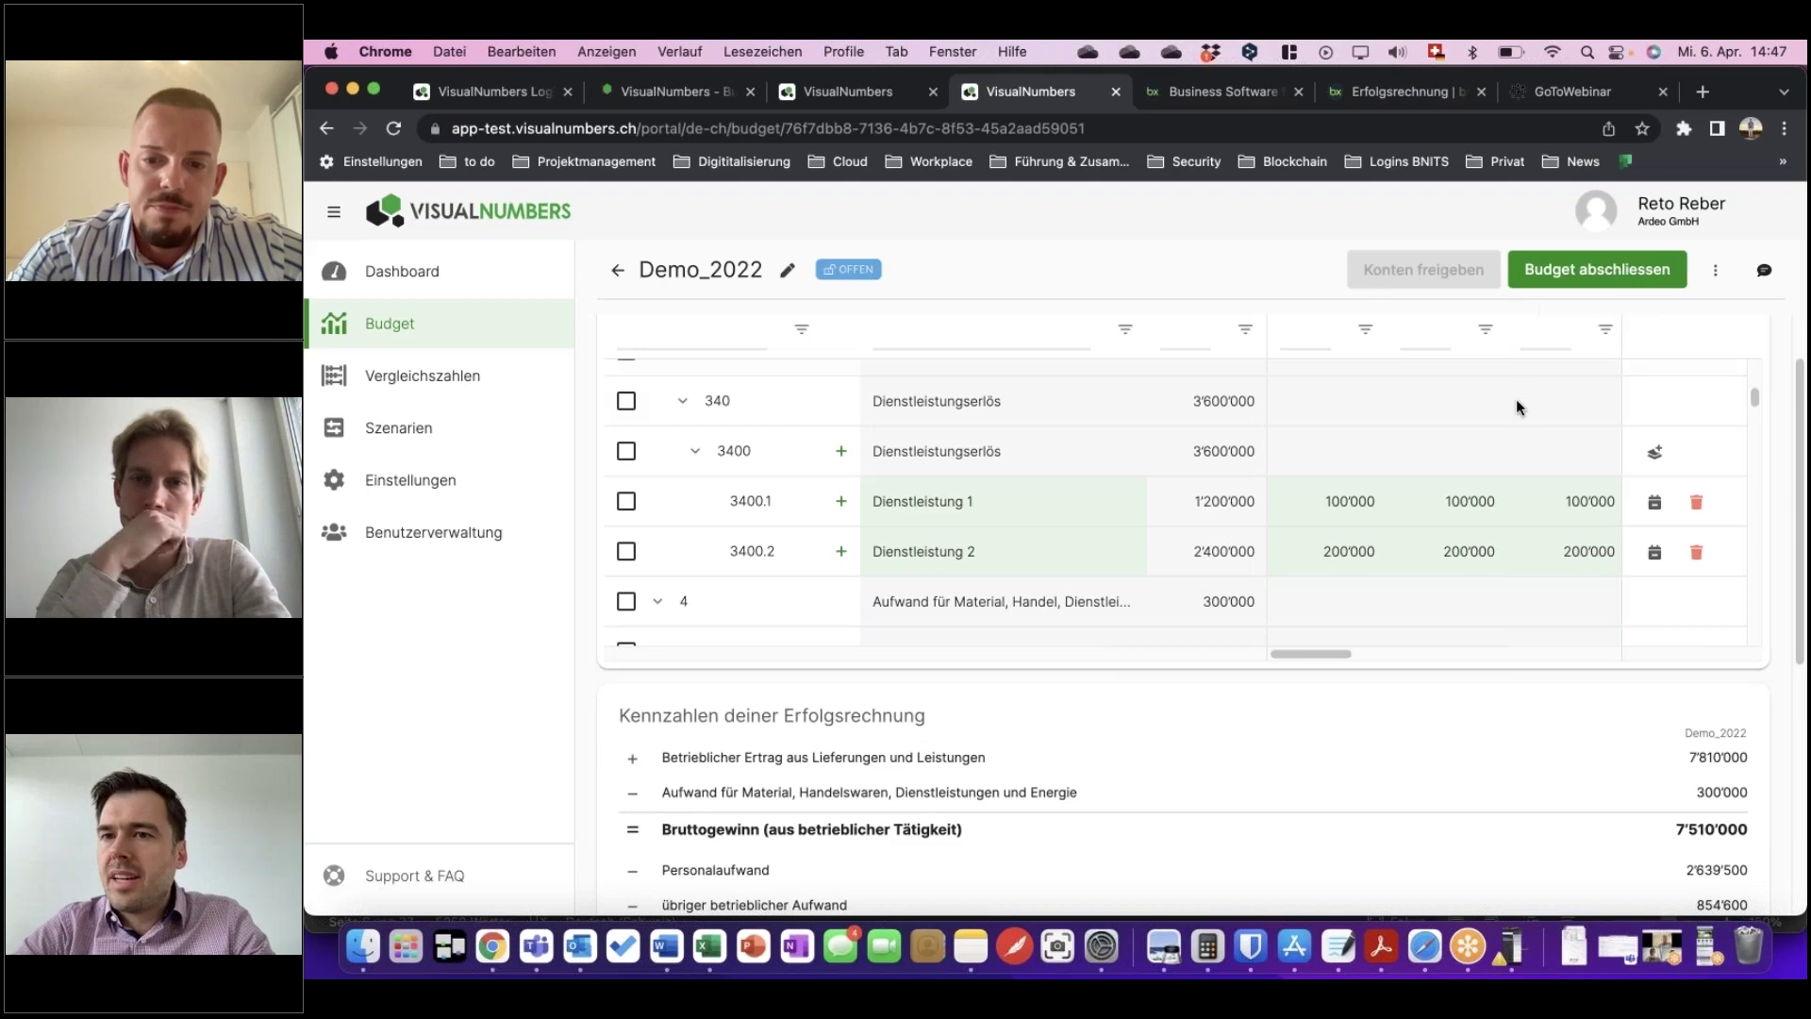
{"action": "scroll", "coordinate": [1512, 405], "scroll_direction": "down", "scroll_amount": 2}
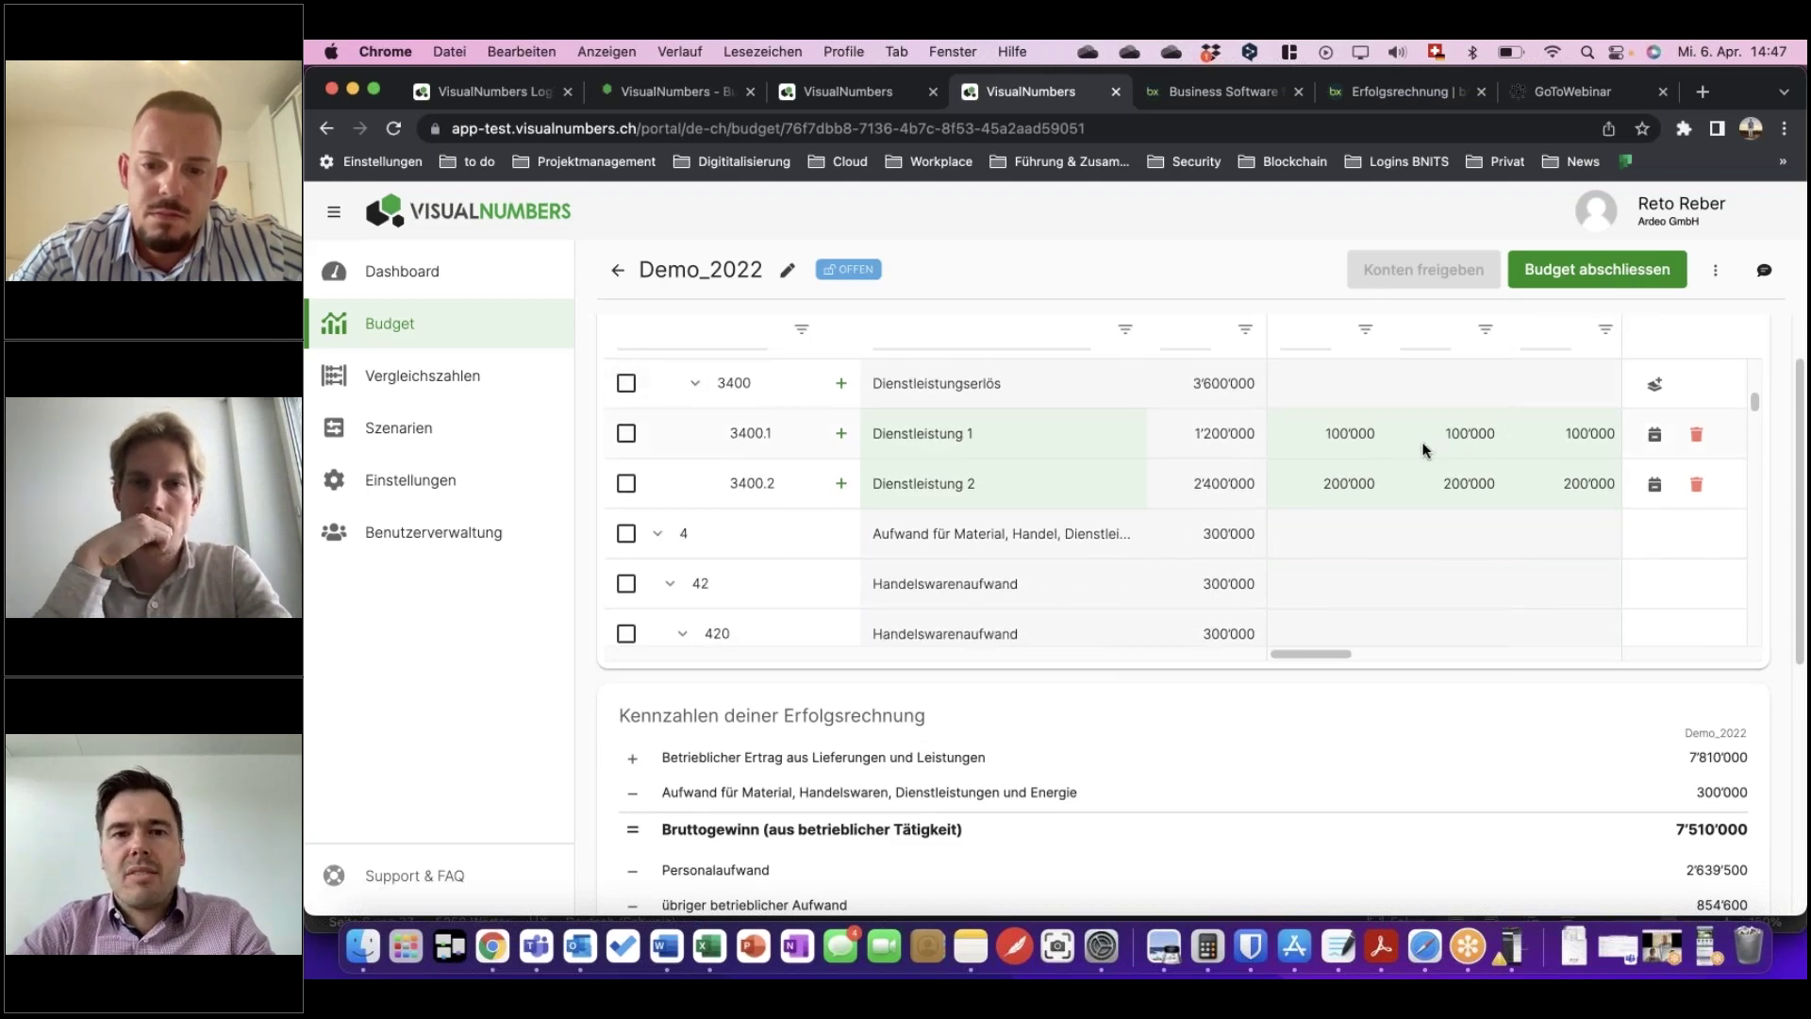
{"action": "scroll", "coordinate": [1368, 396], "scroll_direction": "up", "scroll_amount": 1}
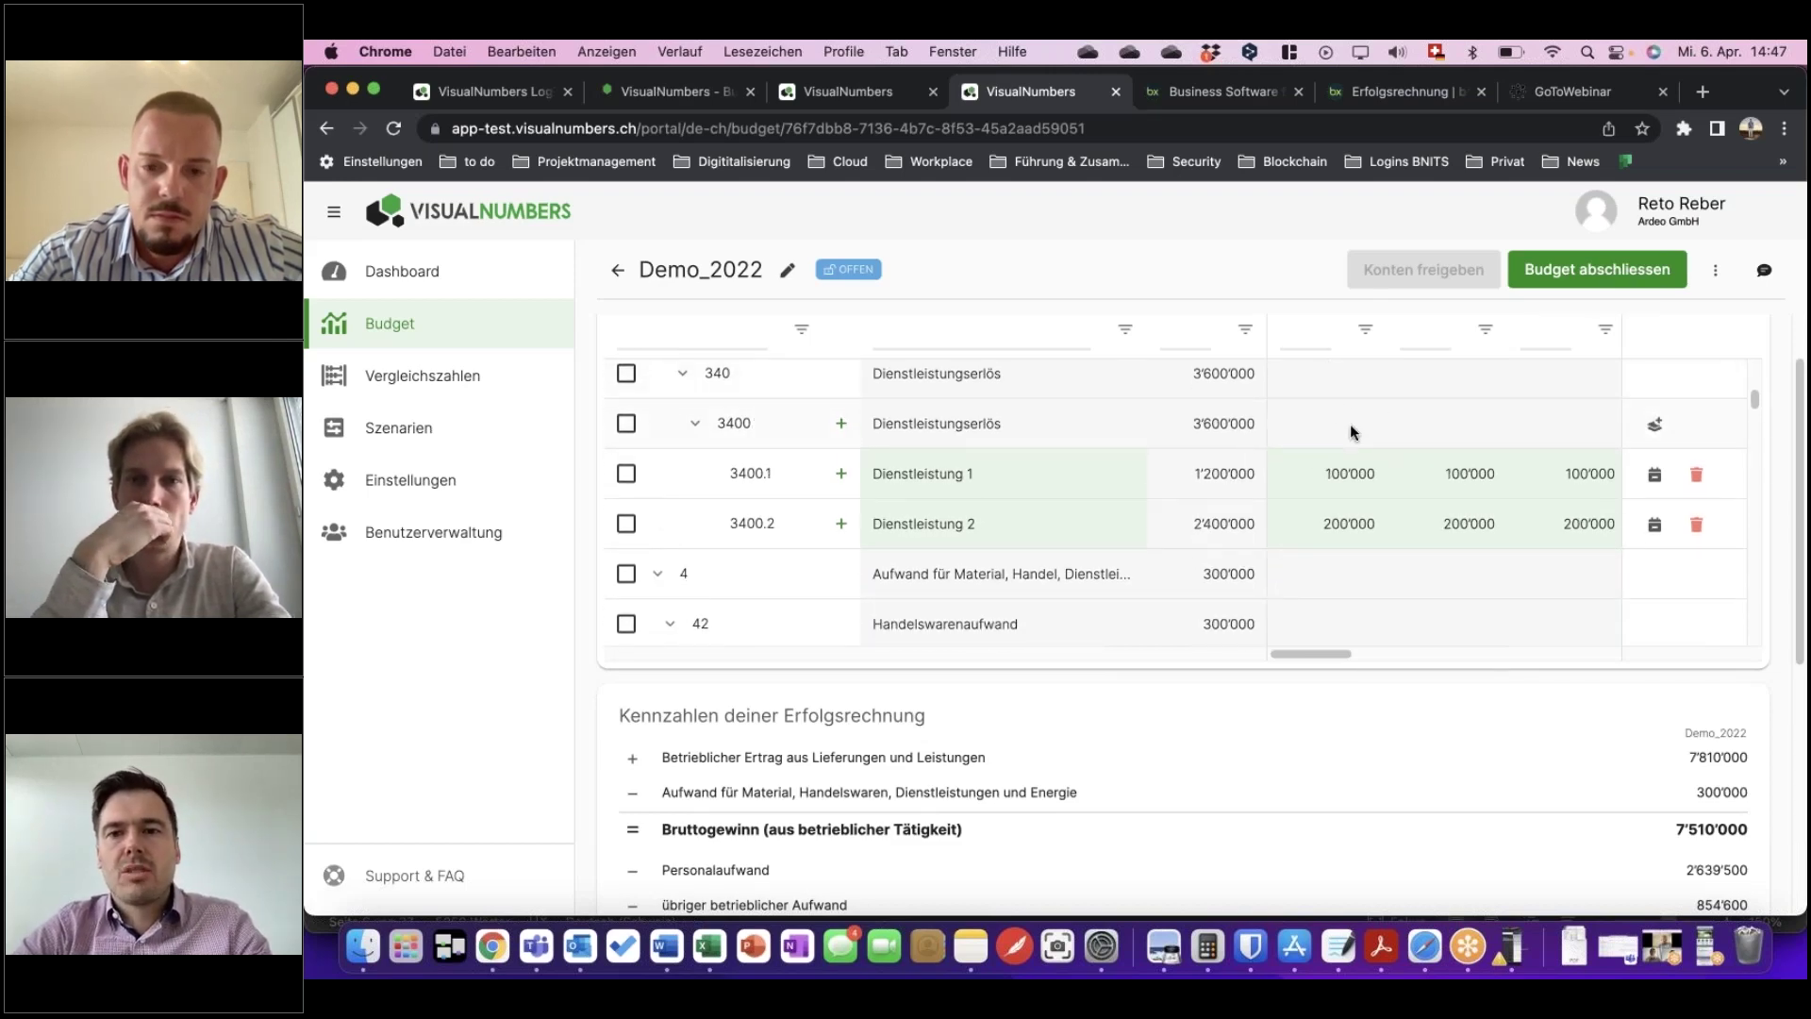
{"action": "scroll", "coordinate": [1350, 426], "scroll_direction": "up", "scroll_amount": 4}
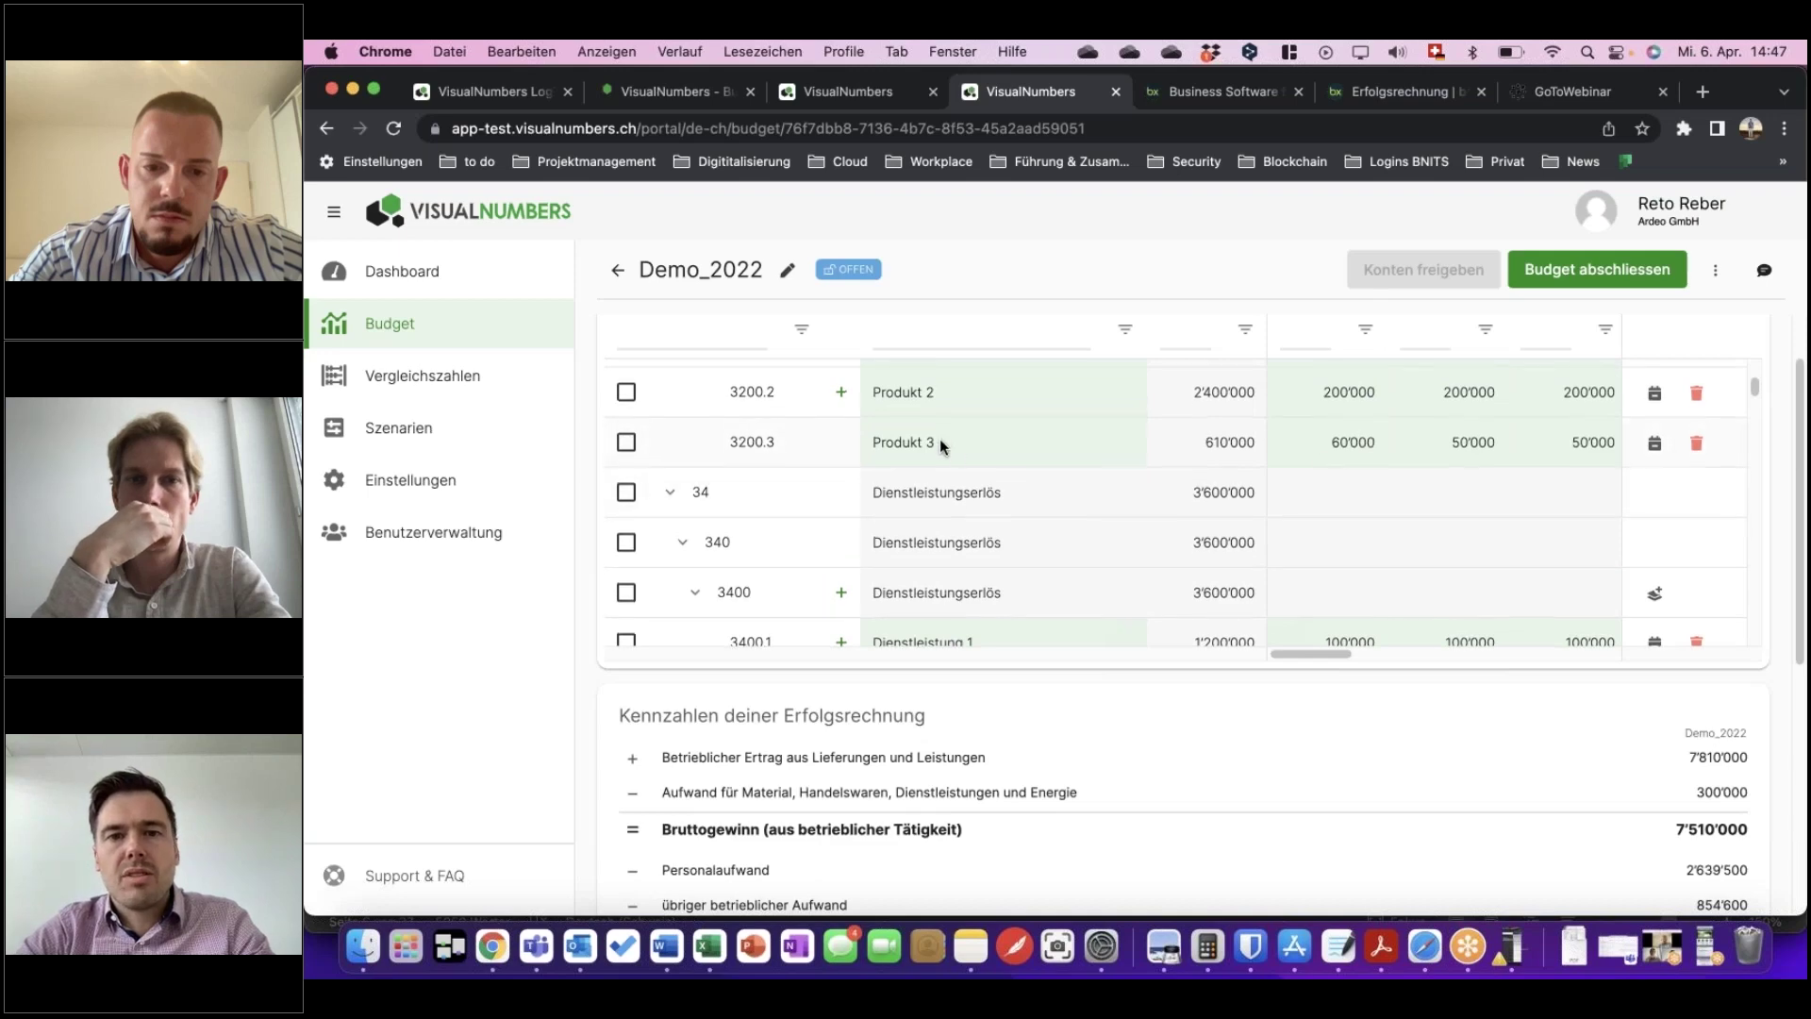
{"action": "scroll", "coordinate": [941, 441], "scroll_direction": "up", "scroll_amount": 1}
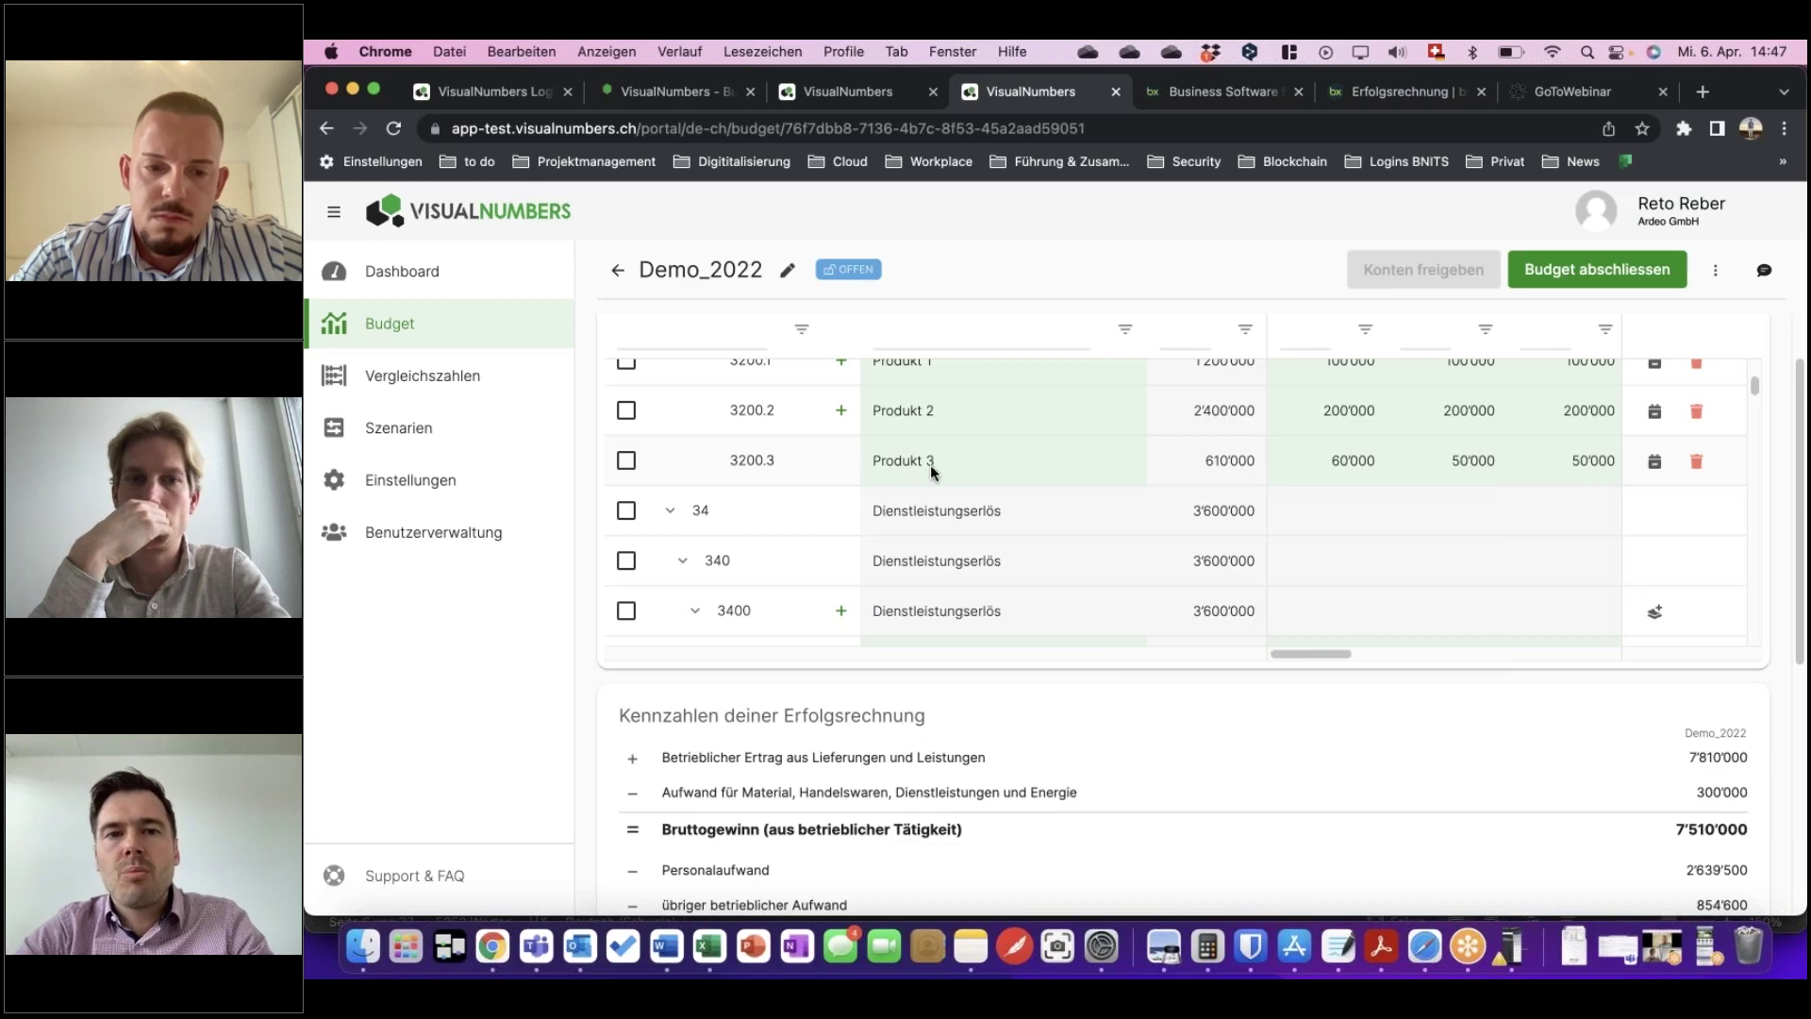
Tick rows 3200.3 and 3200, then choose '4 Konten freigeben'.
{"action": "left_click", "coordinate": [625, 460]}
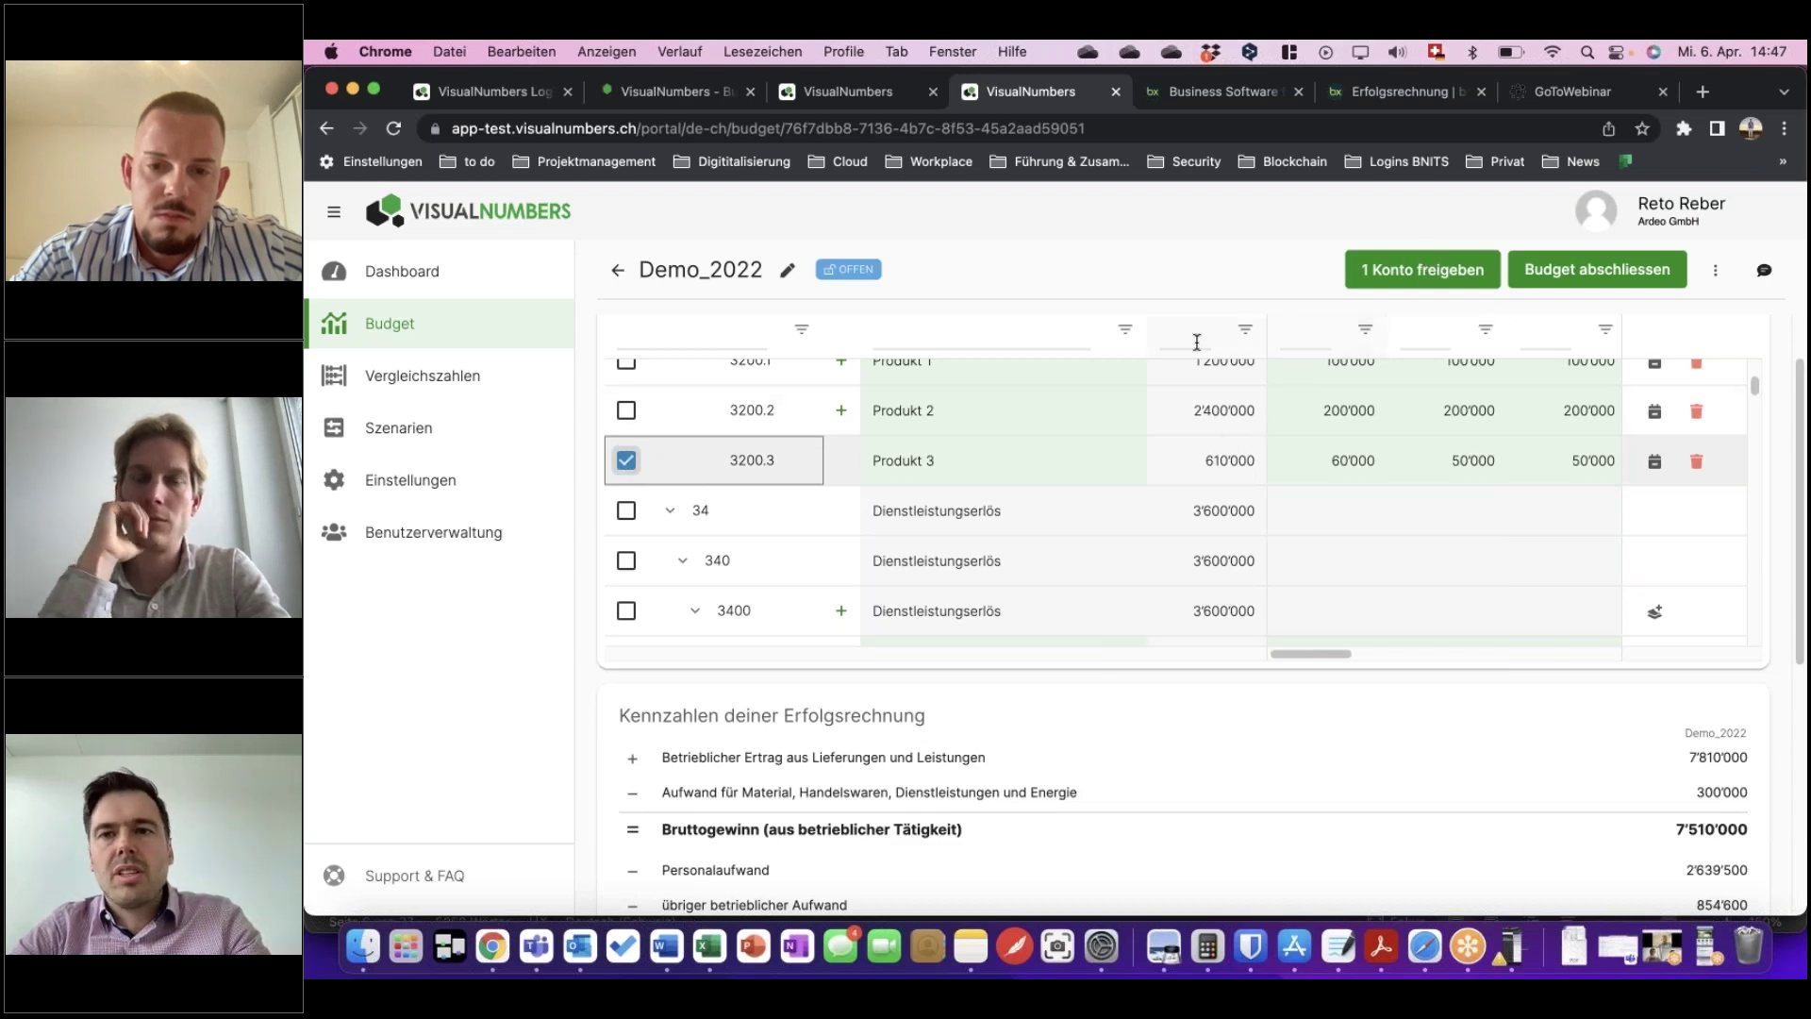
{"action": "scroll", "coordinate": [863, 476], "scroll_direction": "down", "scroll_amount": 1}
{"action": "scroll", "coordinate": [856, 486], "scroll_direction": "up", "scroll_amount": 5}
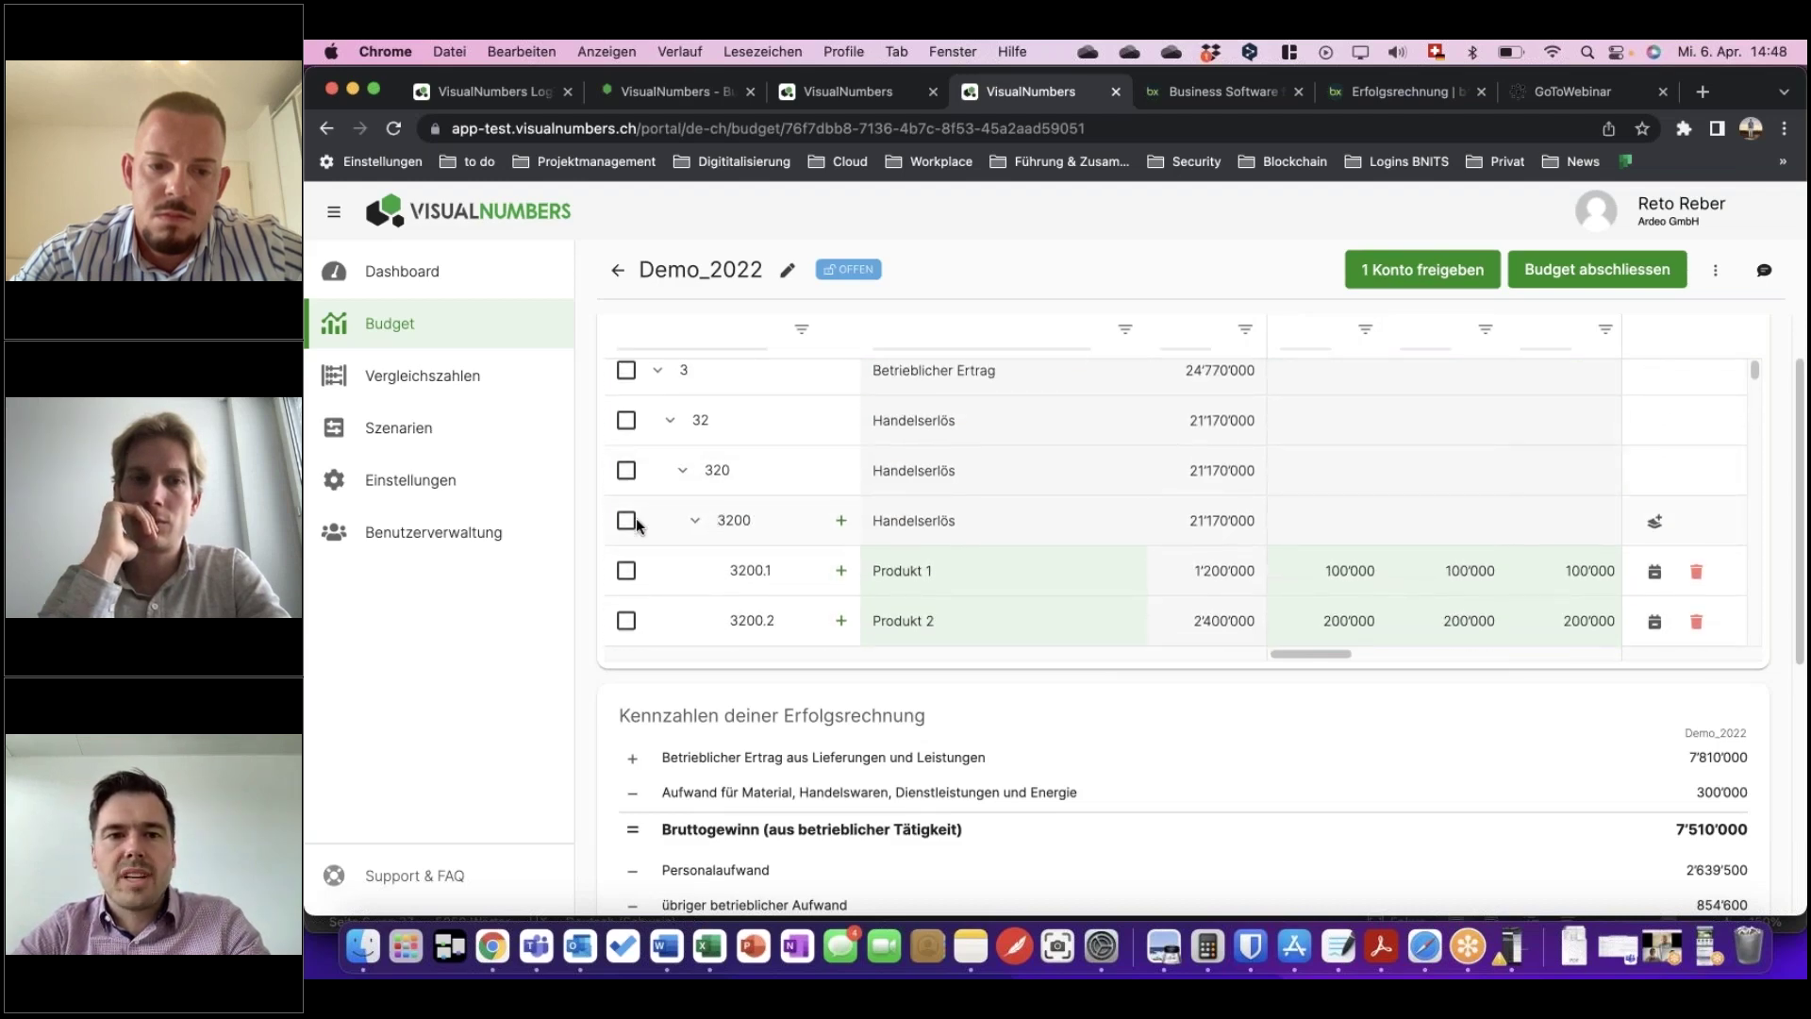
{"action": "left_click", "coordinate": [626, 529]}
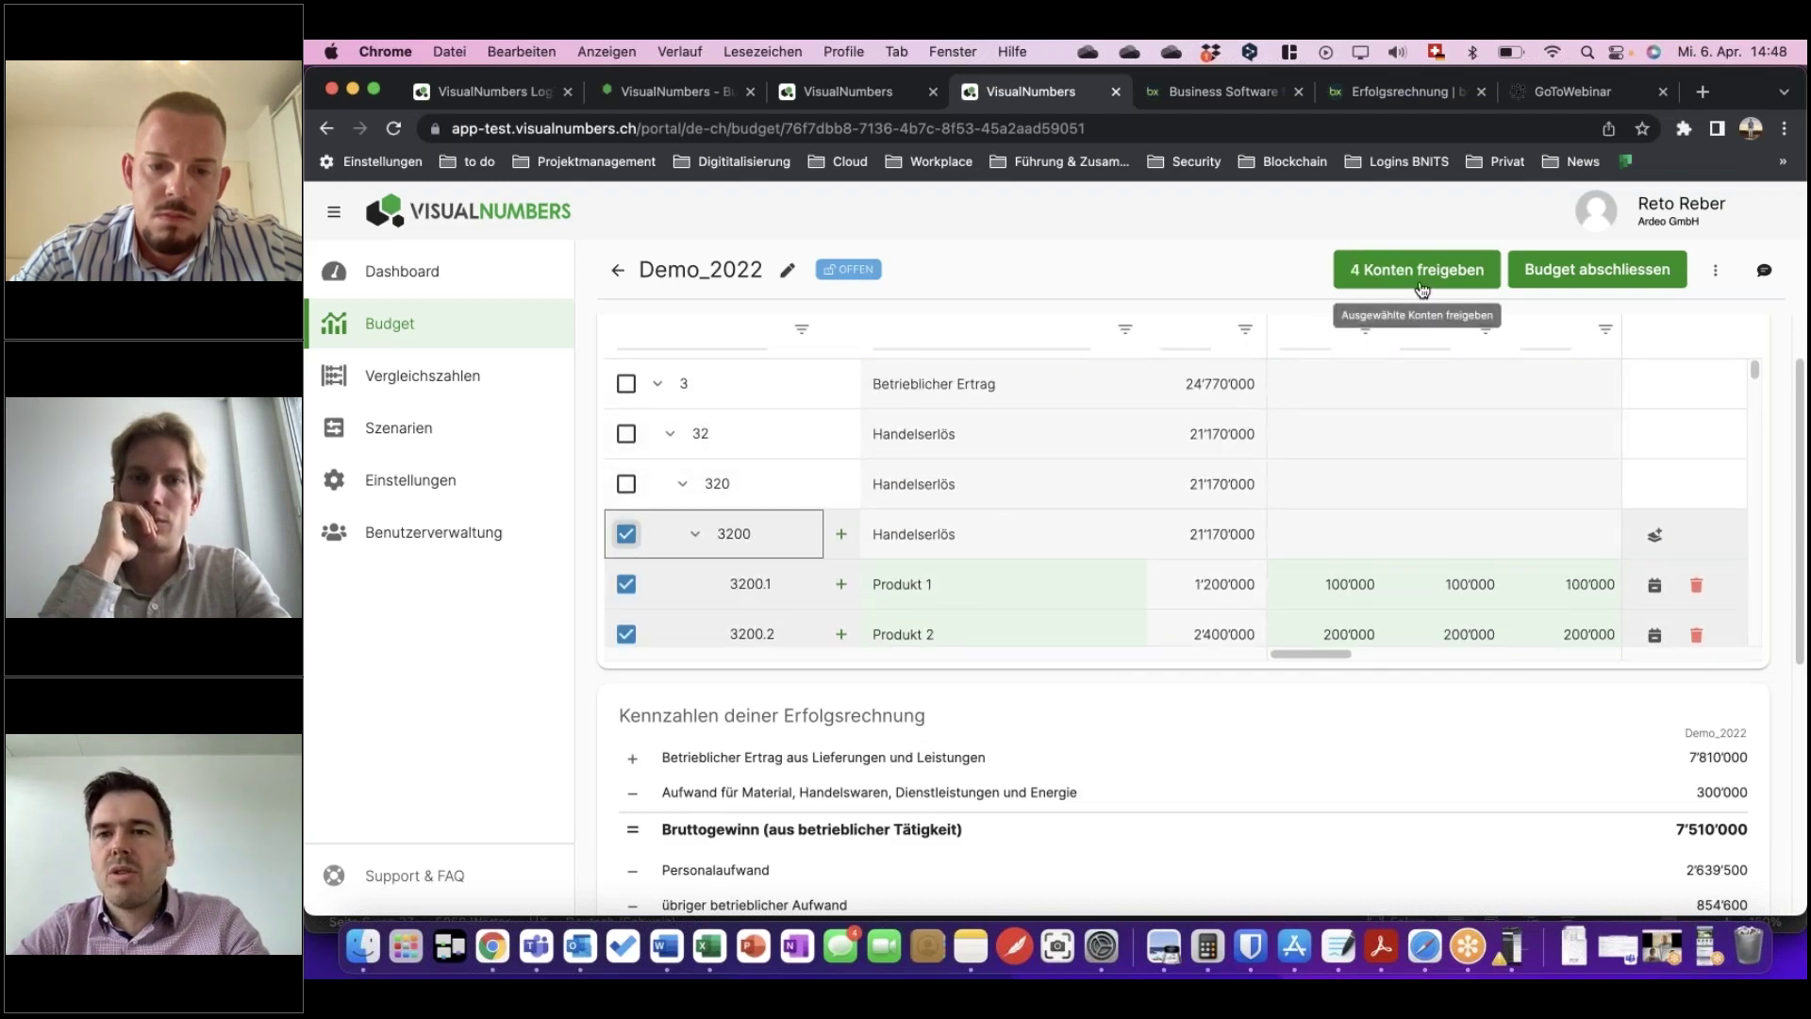
{"action": "scroll", "coordinate": [1378, 370], "scroll_direction": "down", "scroll_amount": 2}
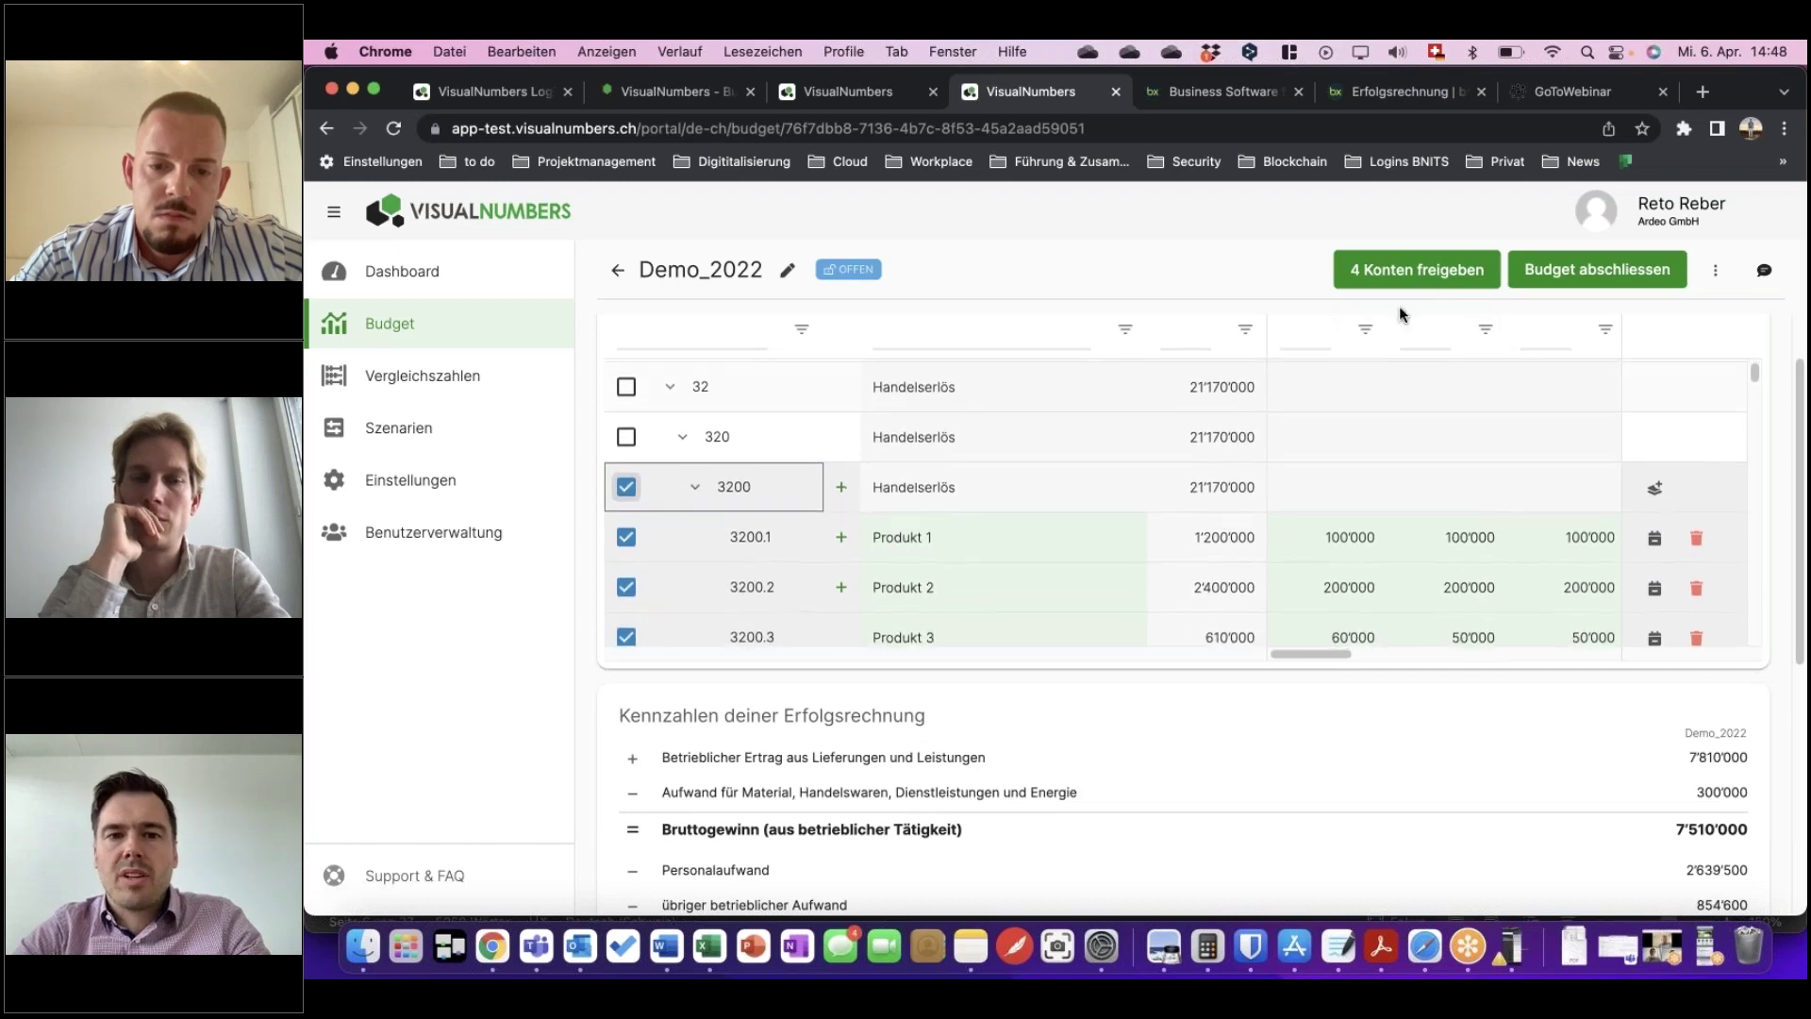
{"action": "left_click", "coordinate": [1439, 268]}
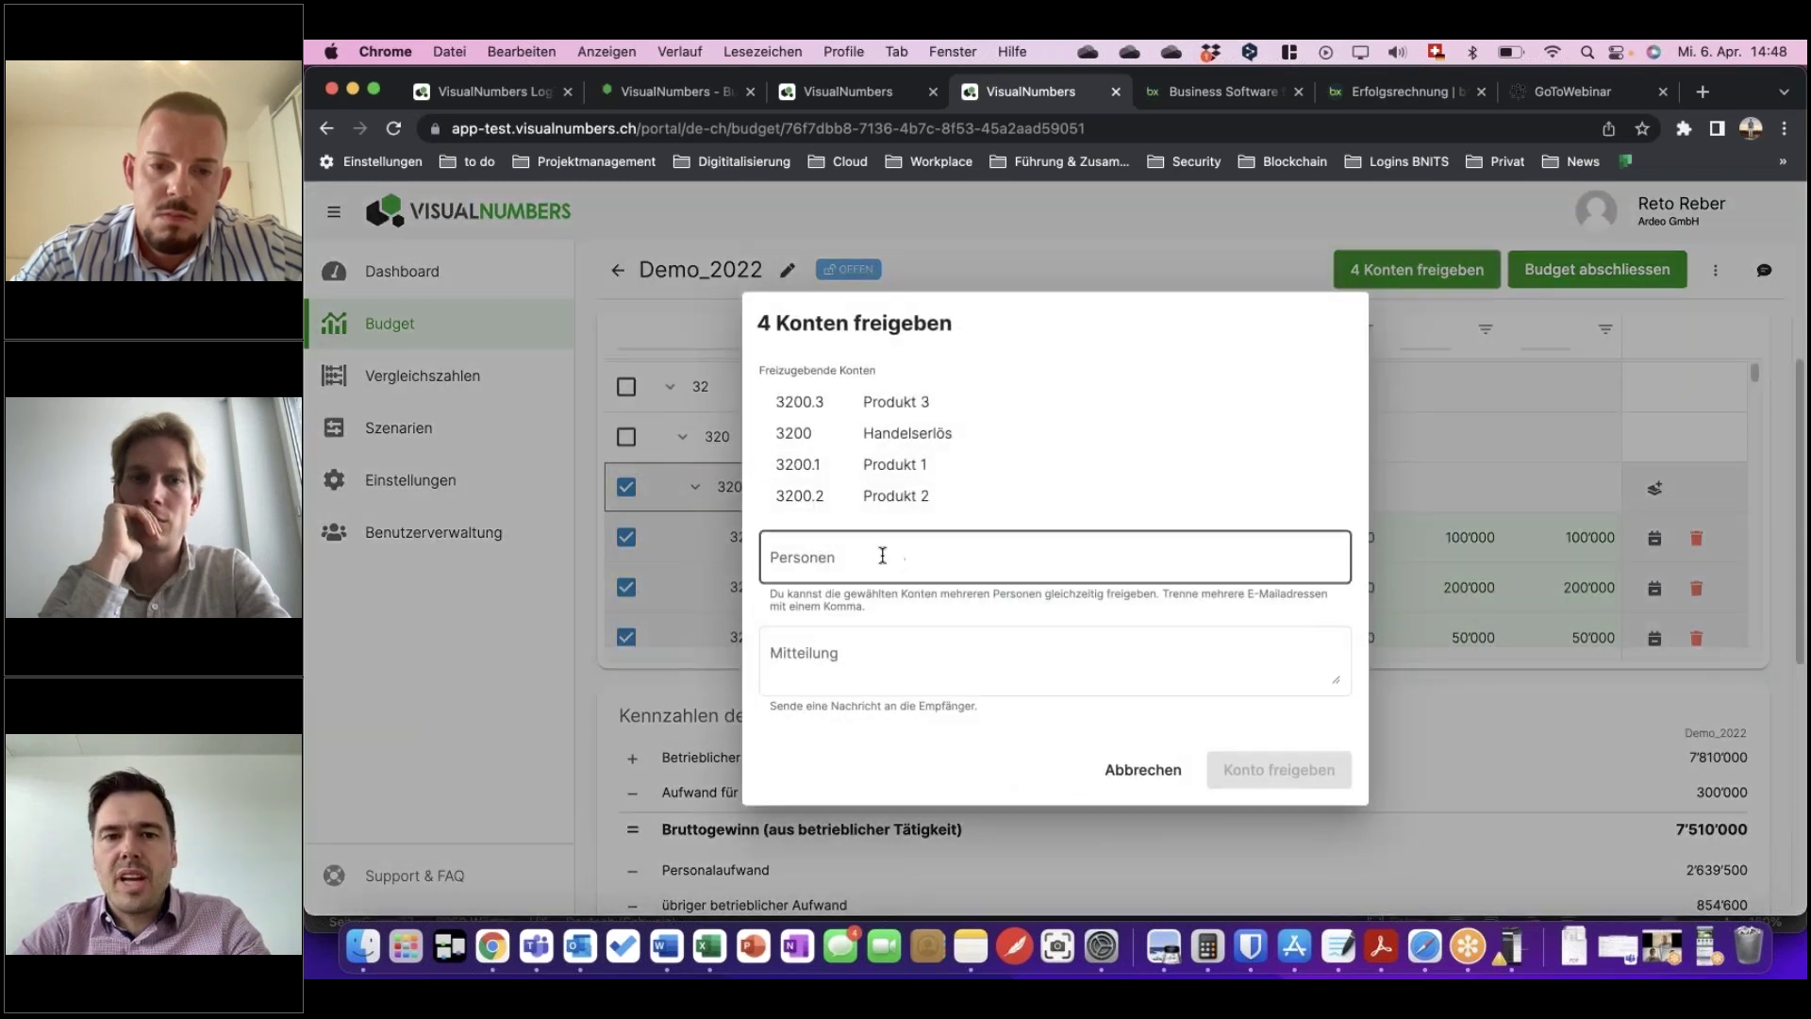
Share the four accounts with the recipient's e-mail and message 'Bitte bis am 30.9. budgetieren'.
{"action": "left_click", "coordinate": [857, 553]}
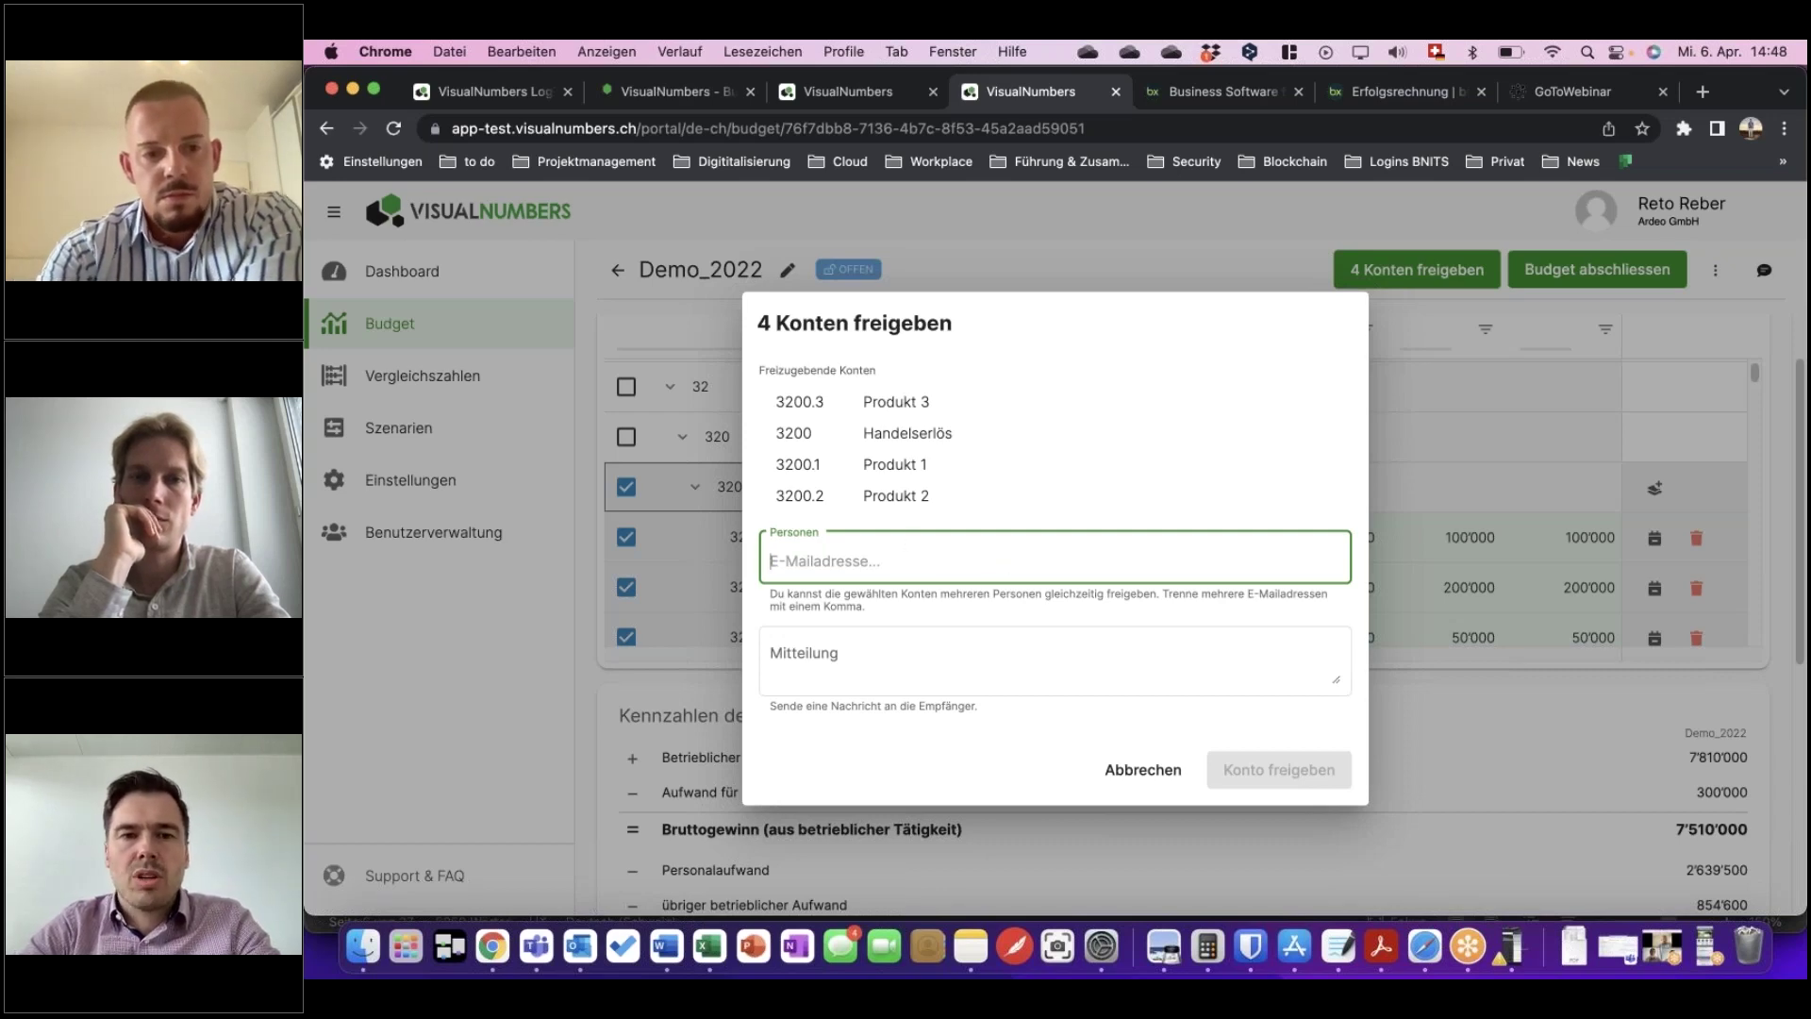
{"action": "type", "text": "re"}
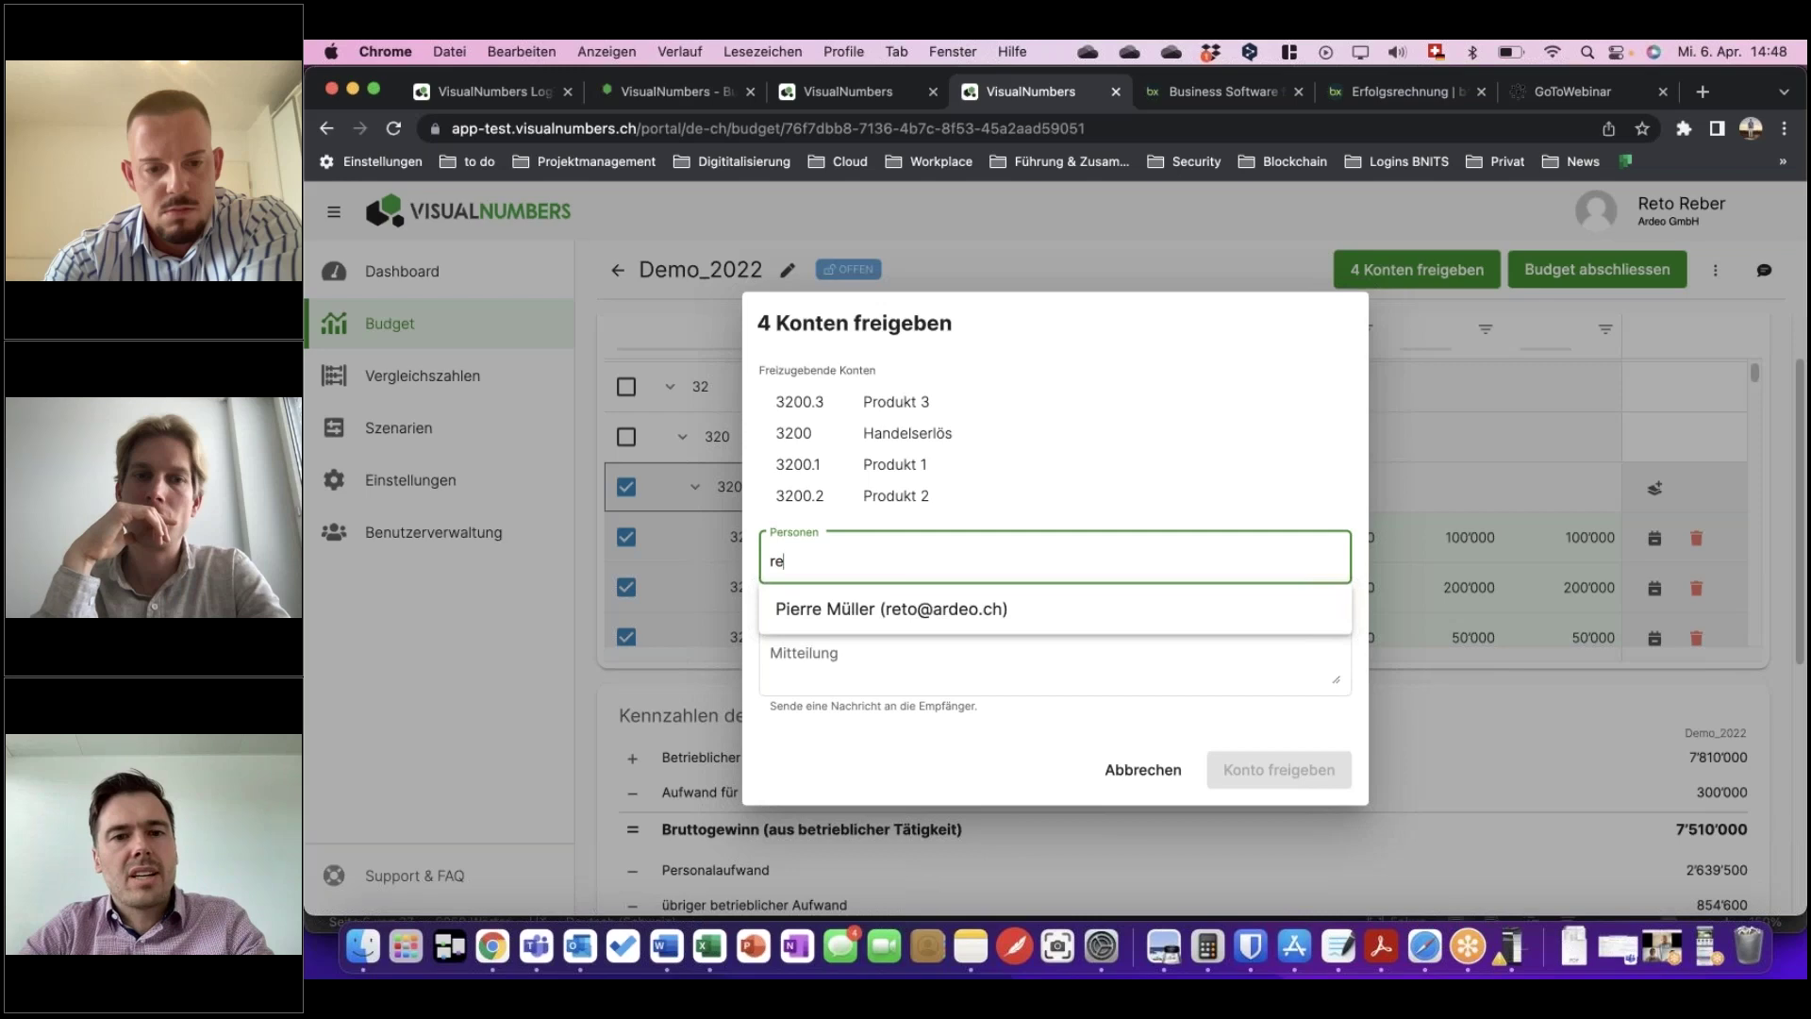
{"action": "key", "text": "BackSpace"}
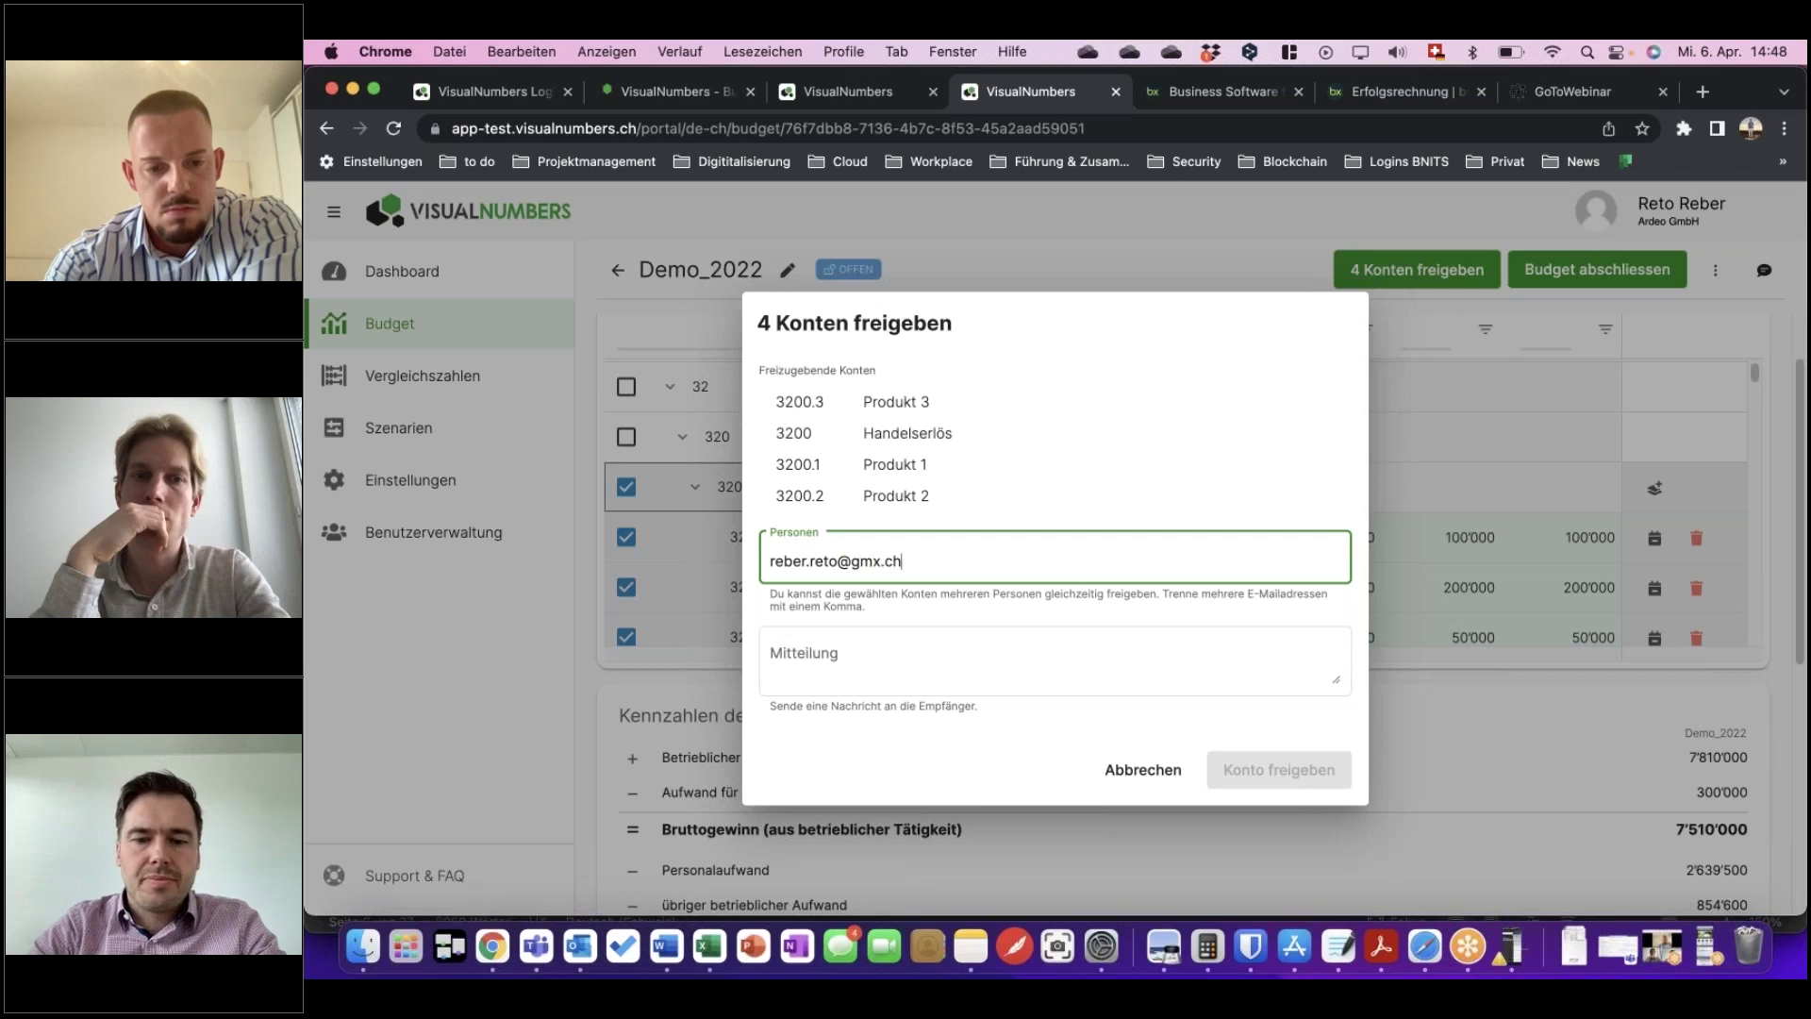
{"action": "key", "text": "Tab"}
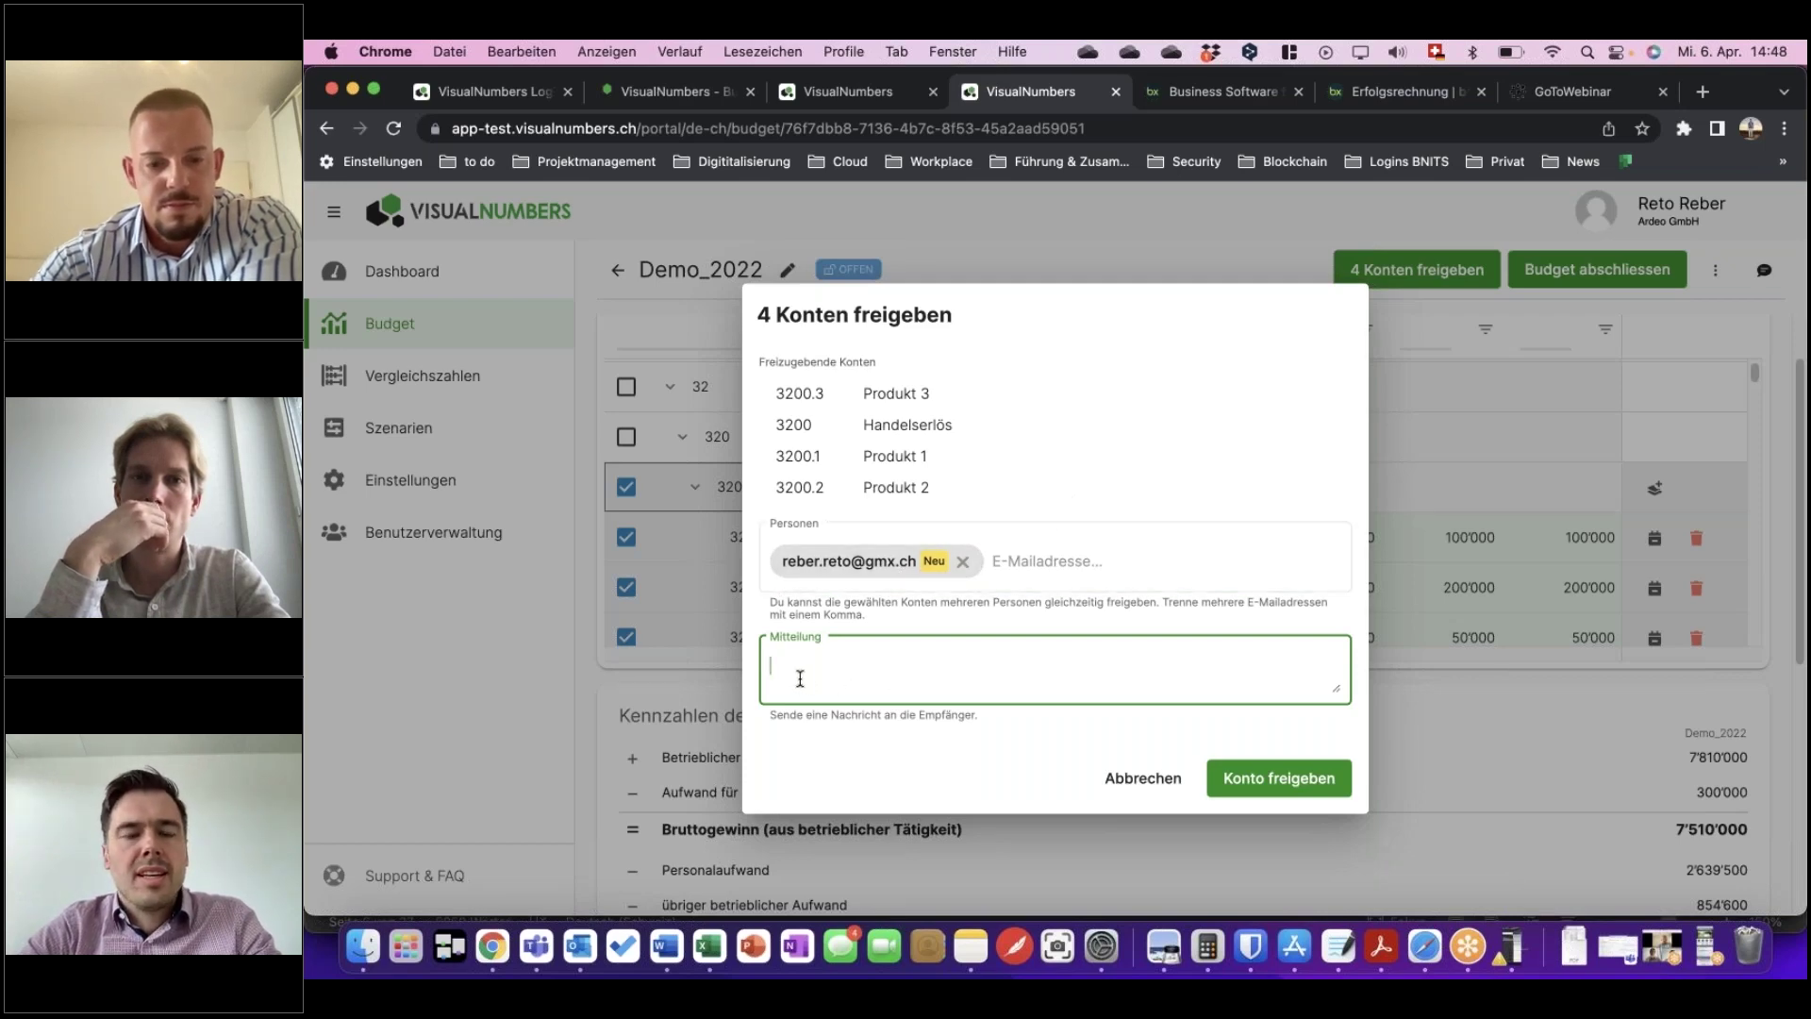
{"action": "type", "text": "Bitte bis am 30.9. budgetieren"}
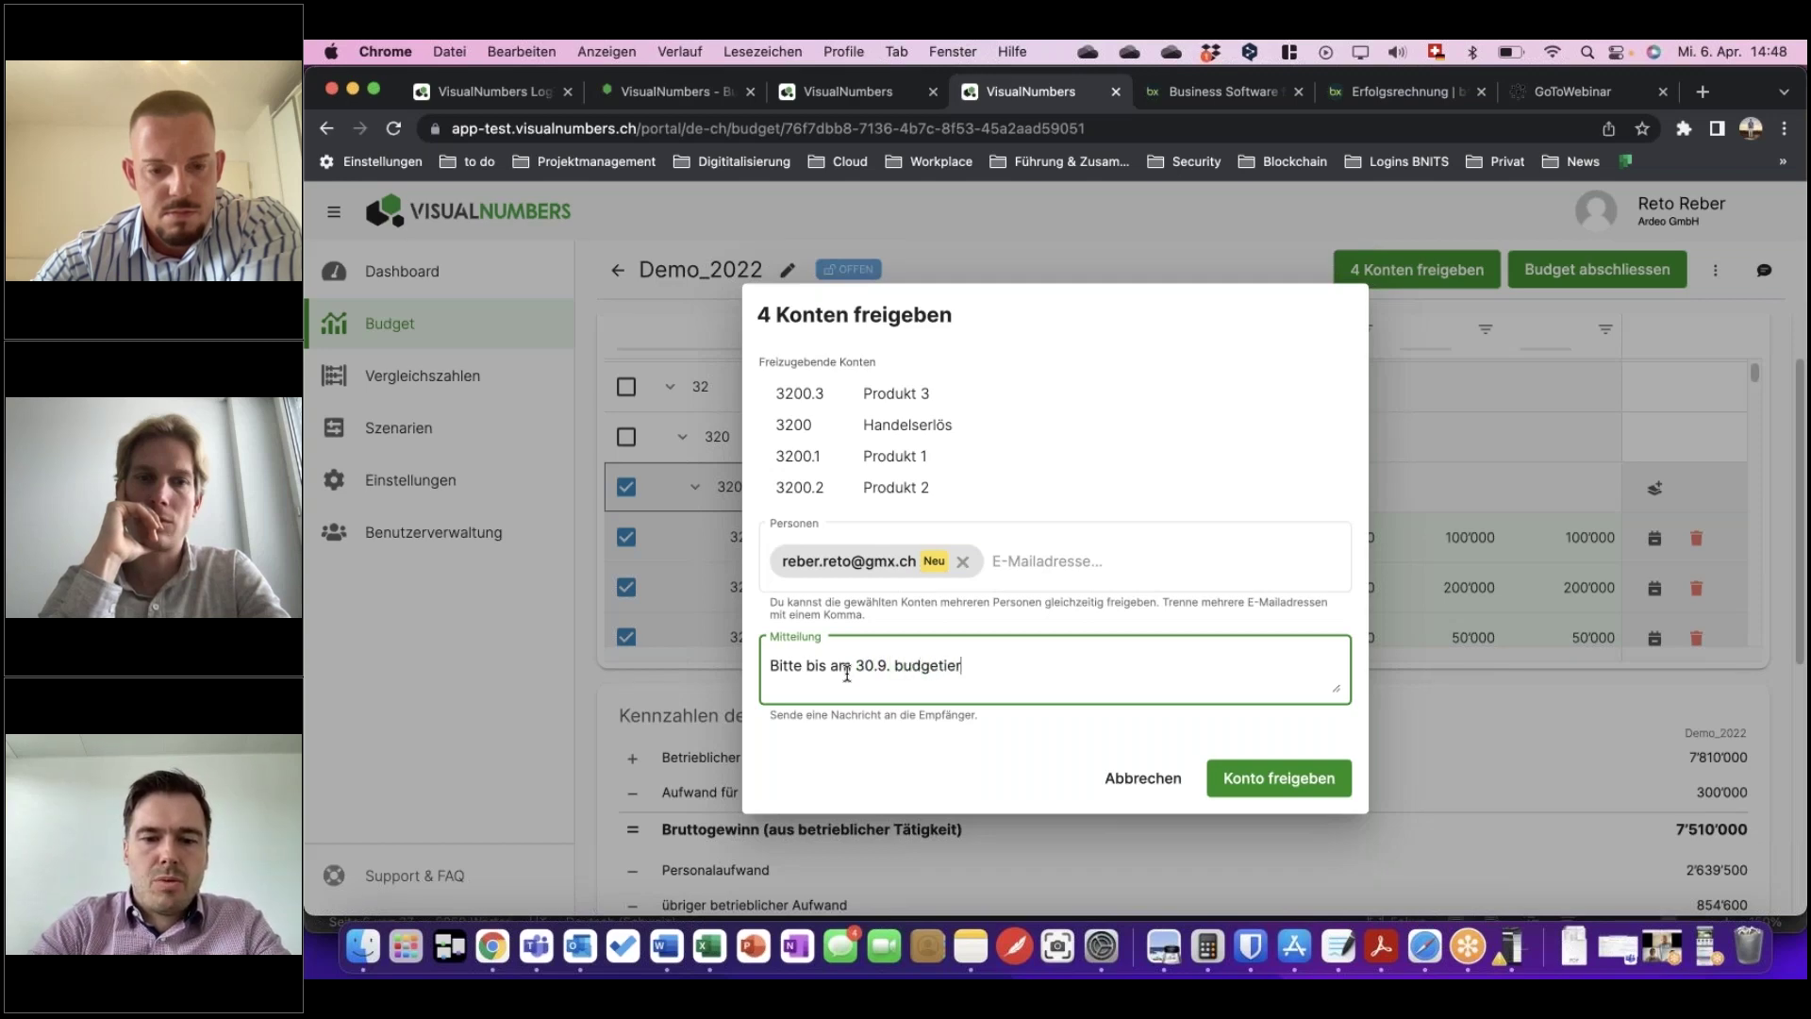
{"action": "left_click", "coordinate": [1288, 776]}
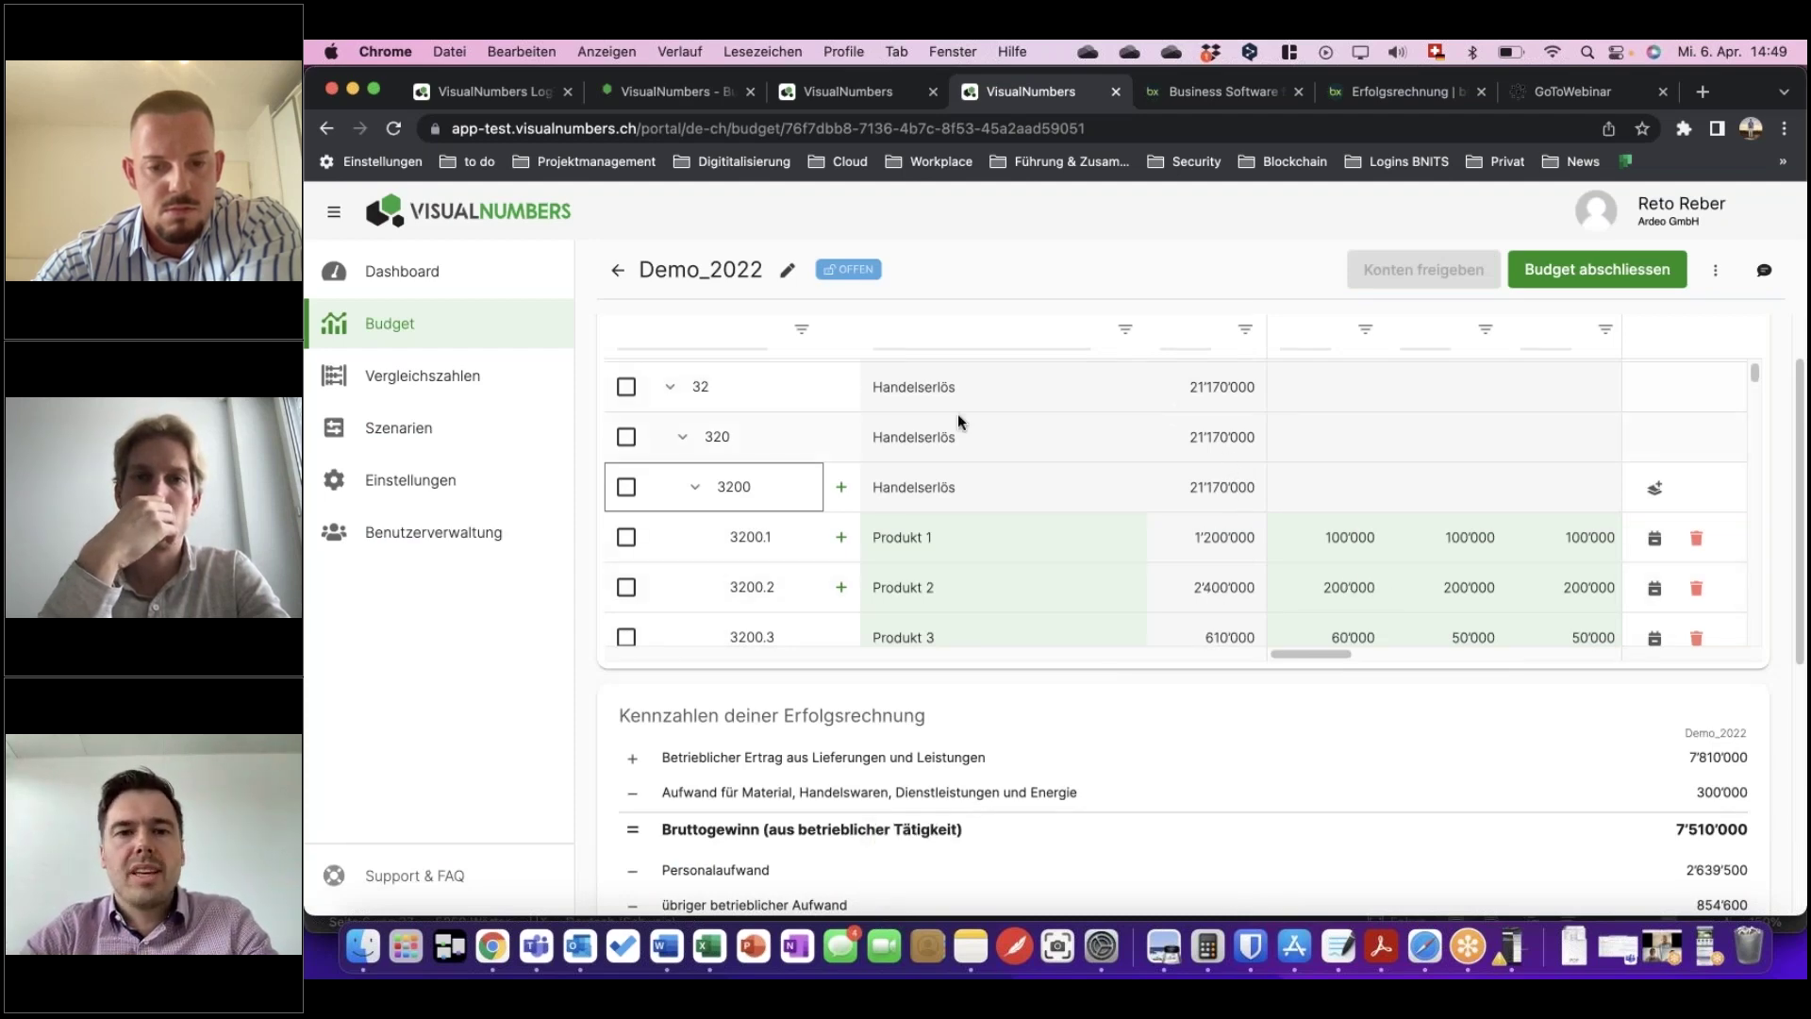
{"action": "scroll", "coordinate": [1015, 506], "scroll_direction": "down", "scroll_amount": 1}
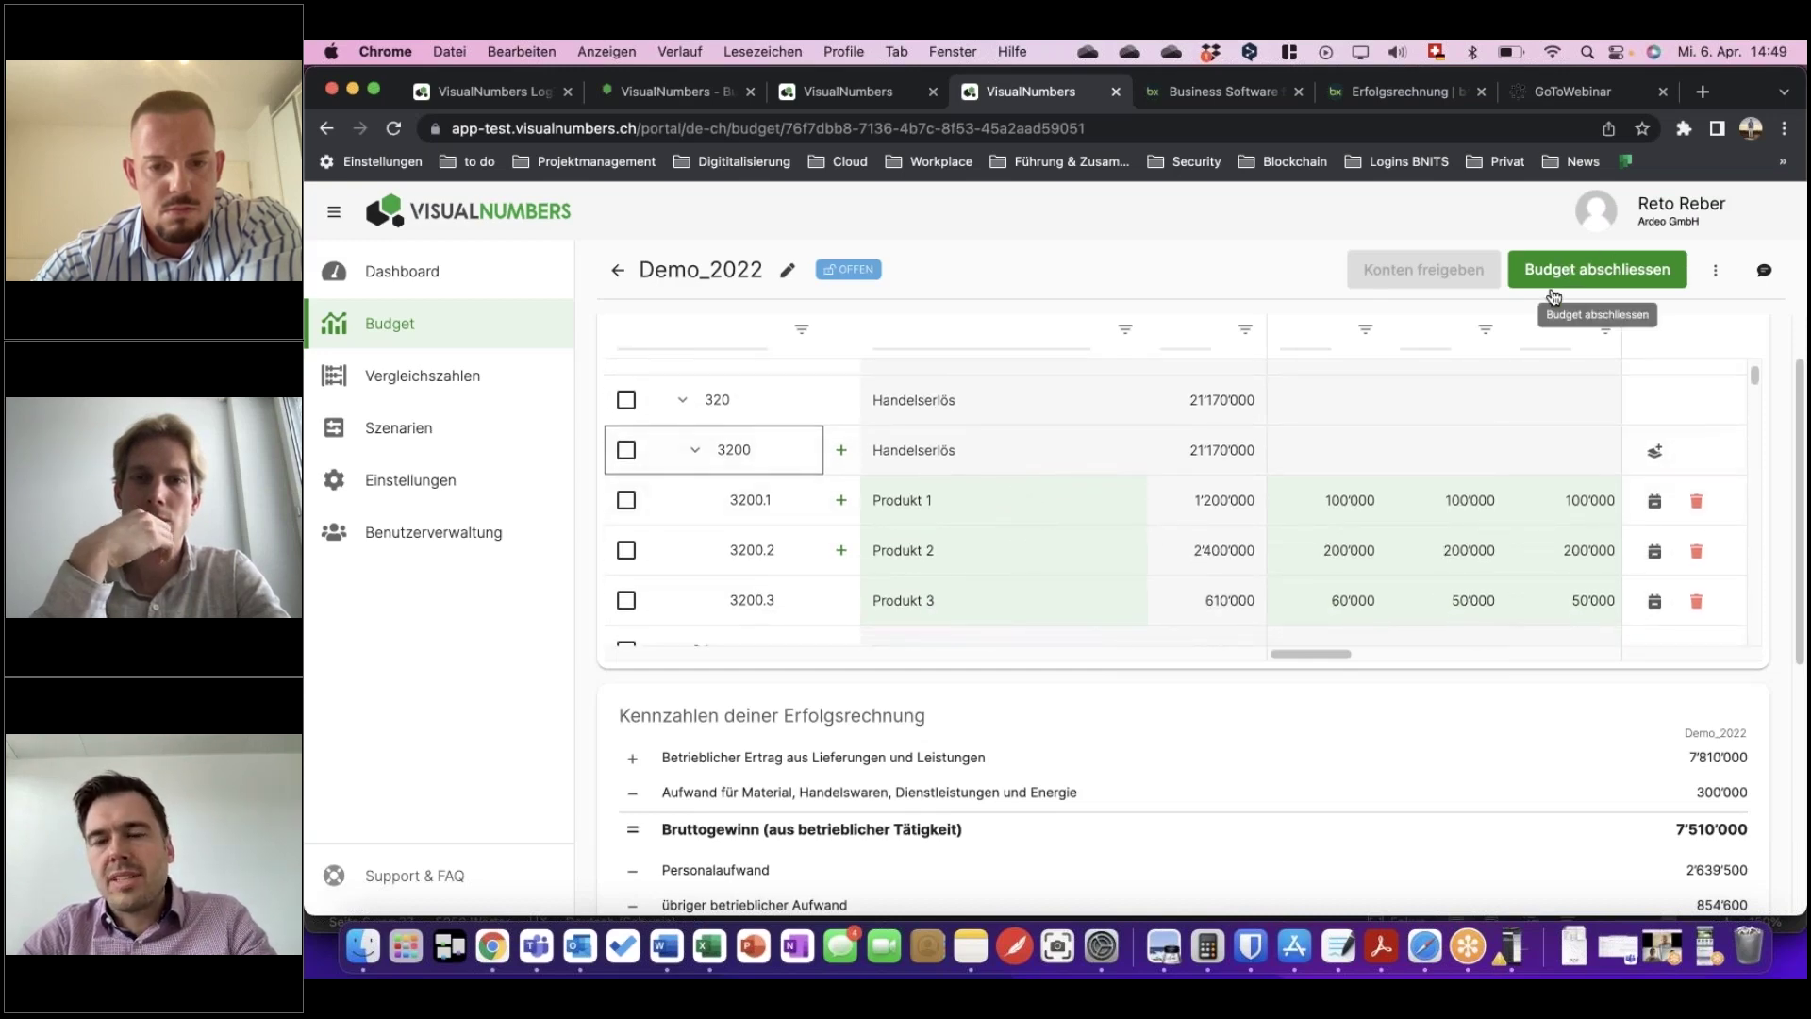
{"action": "scroll", "coordinate": [1150, 439], "scroll_direction": "down", "scroll_amount": 1}
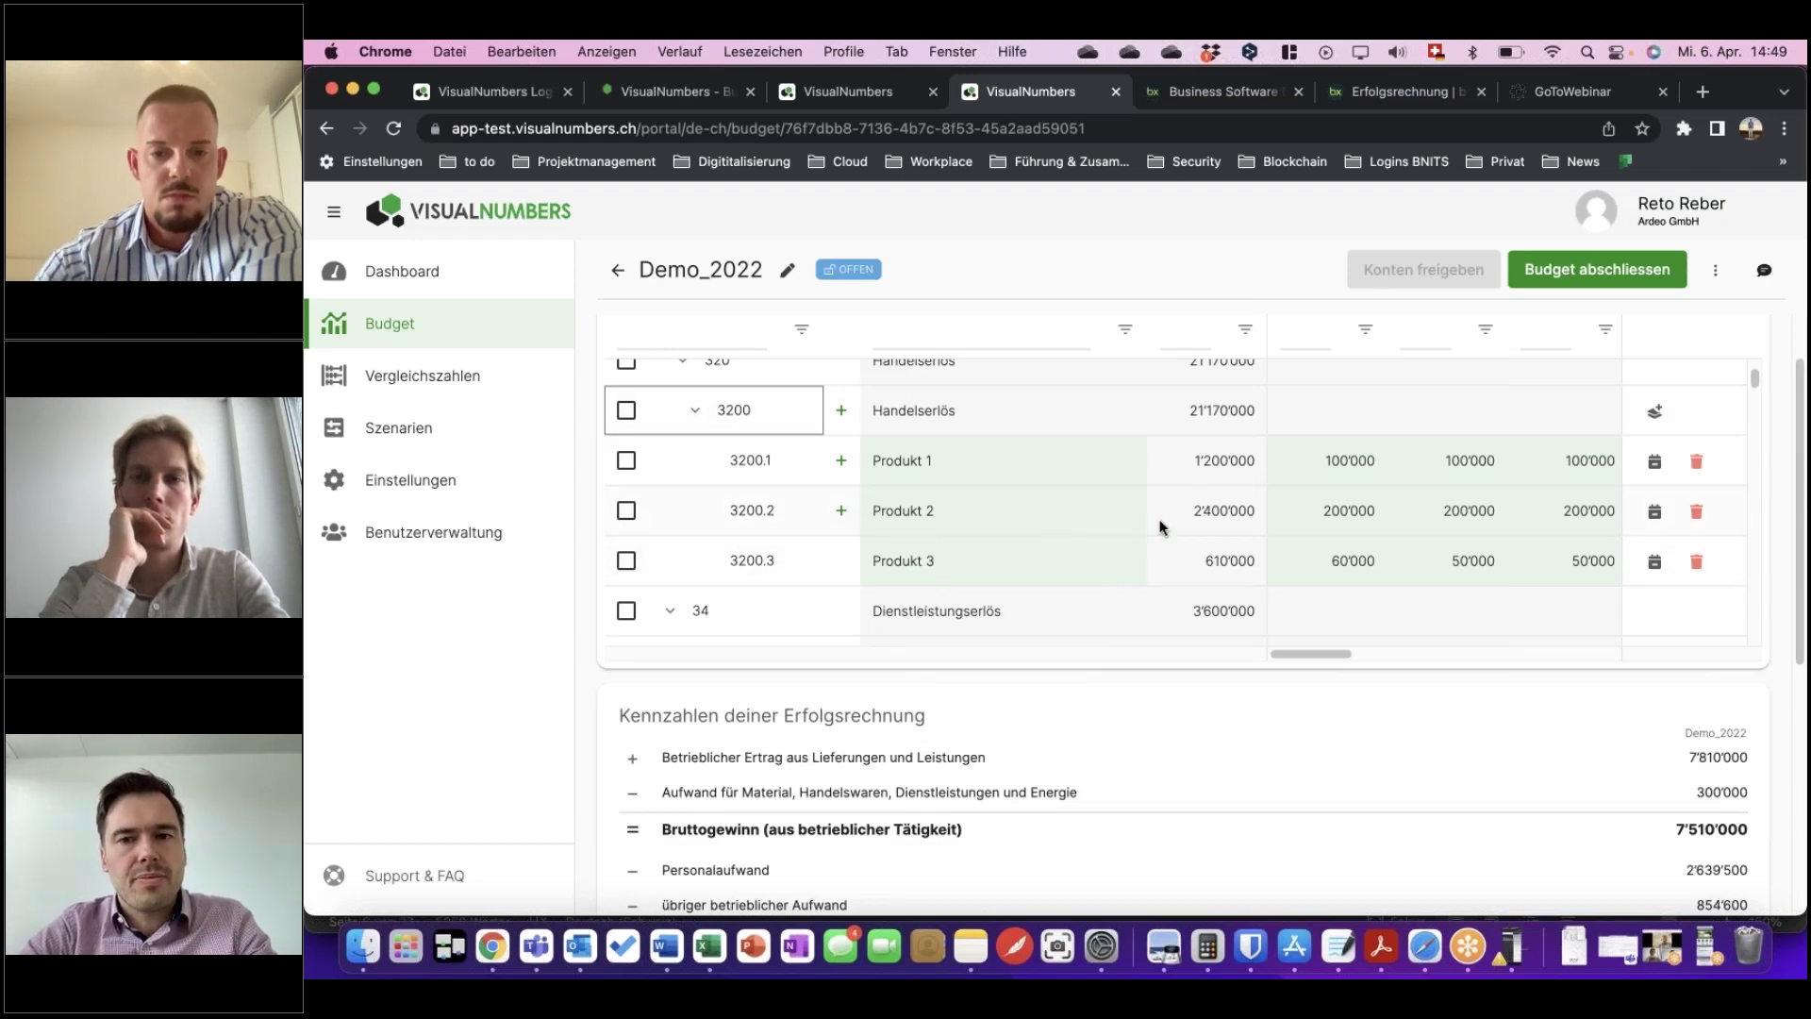
{"action": "scroll", "coordinate": [1112, 512], "scroll_direction": "down", "scroll_amount": 2}
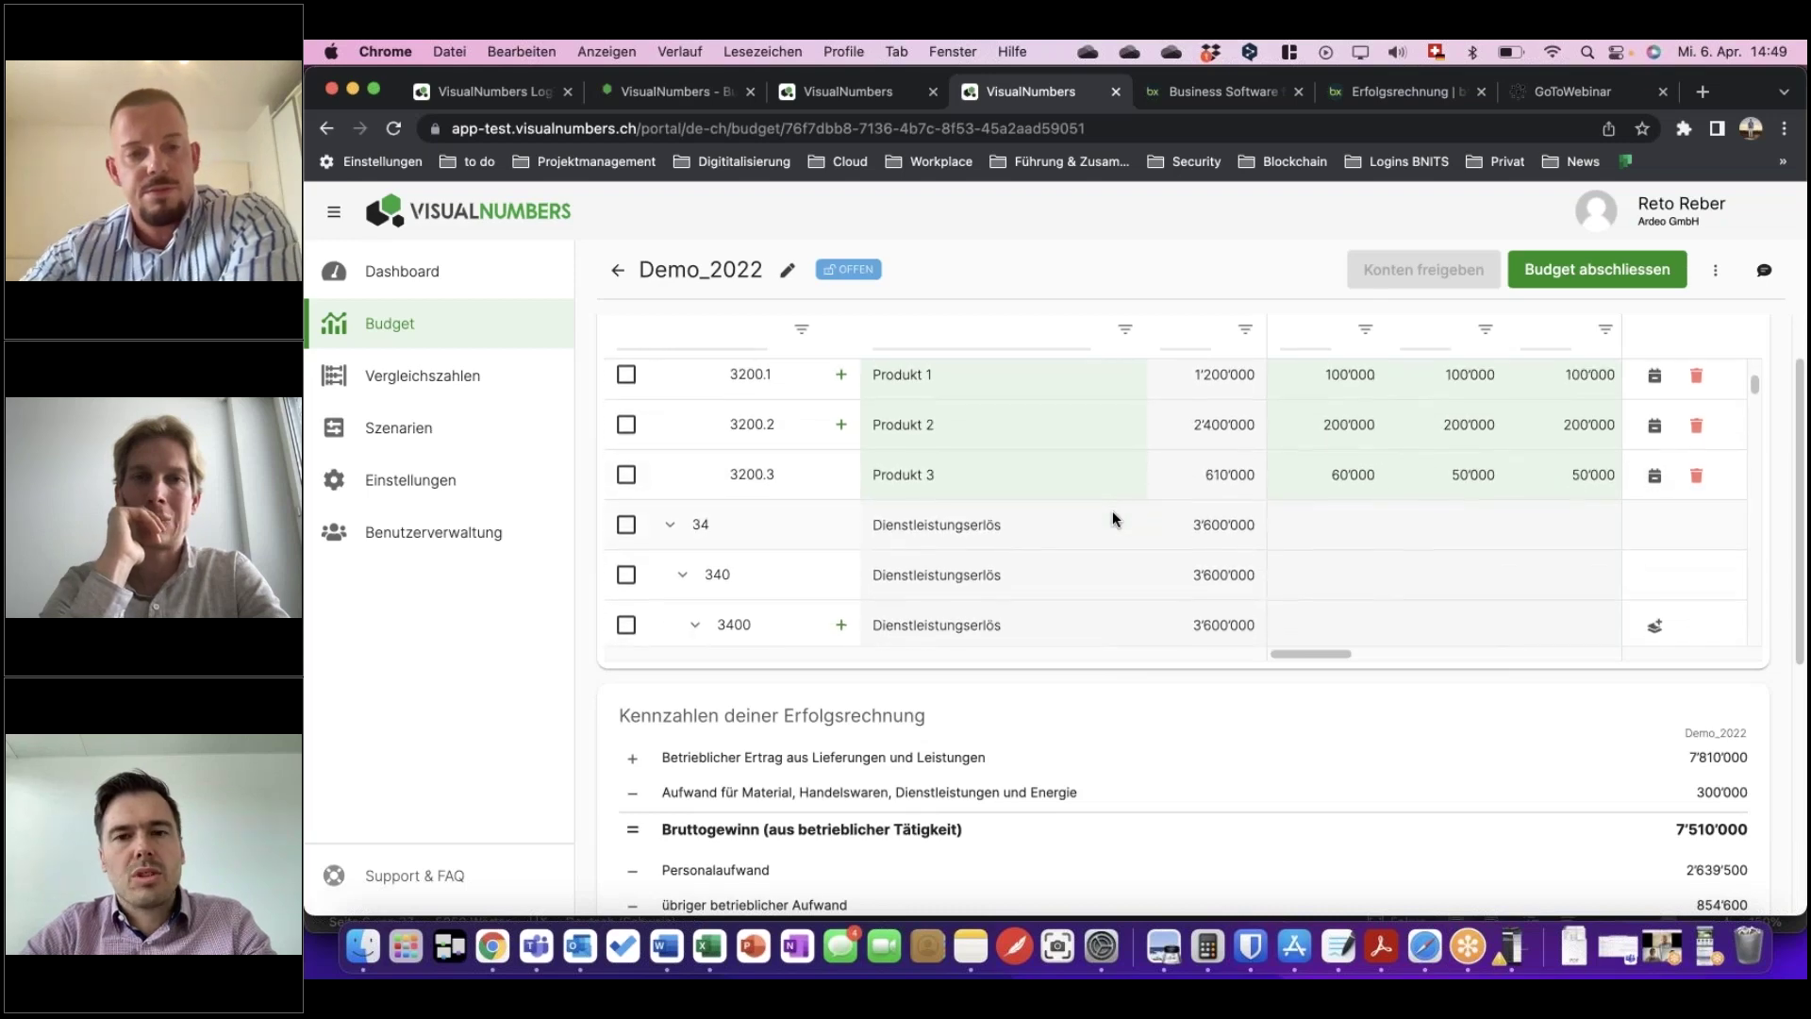
{"action": "scroll", "coordinate": [1112, 511], "scroll_direction": "down", "scroll_amount": 3}
{"action": "scroll", "coordinate": [1111, 511], "scroll_direction": "up", "scroll_amount": 7}
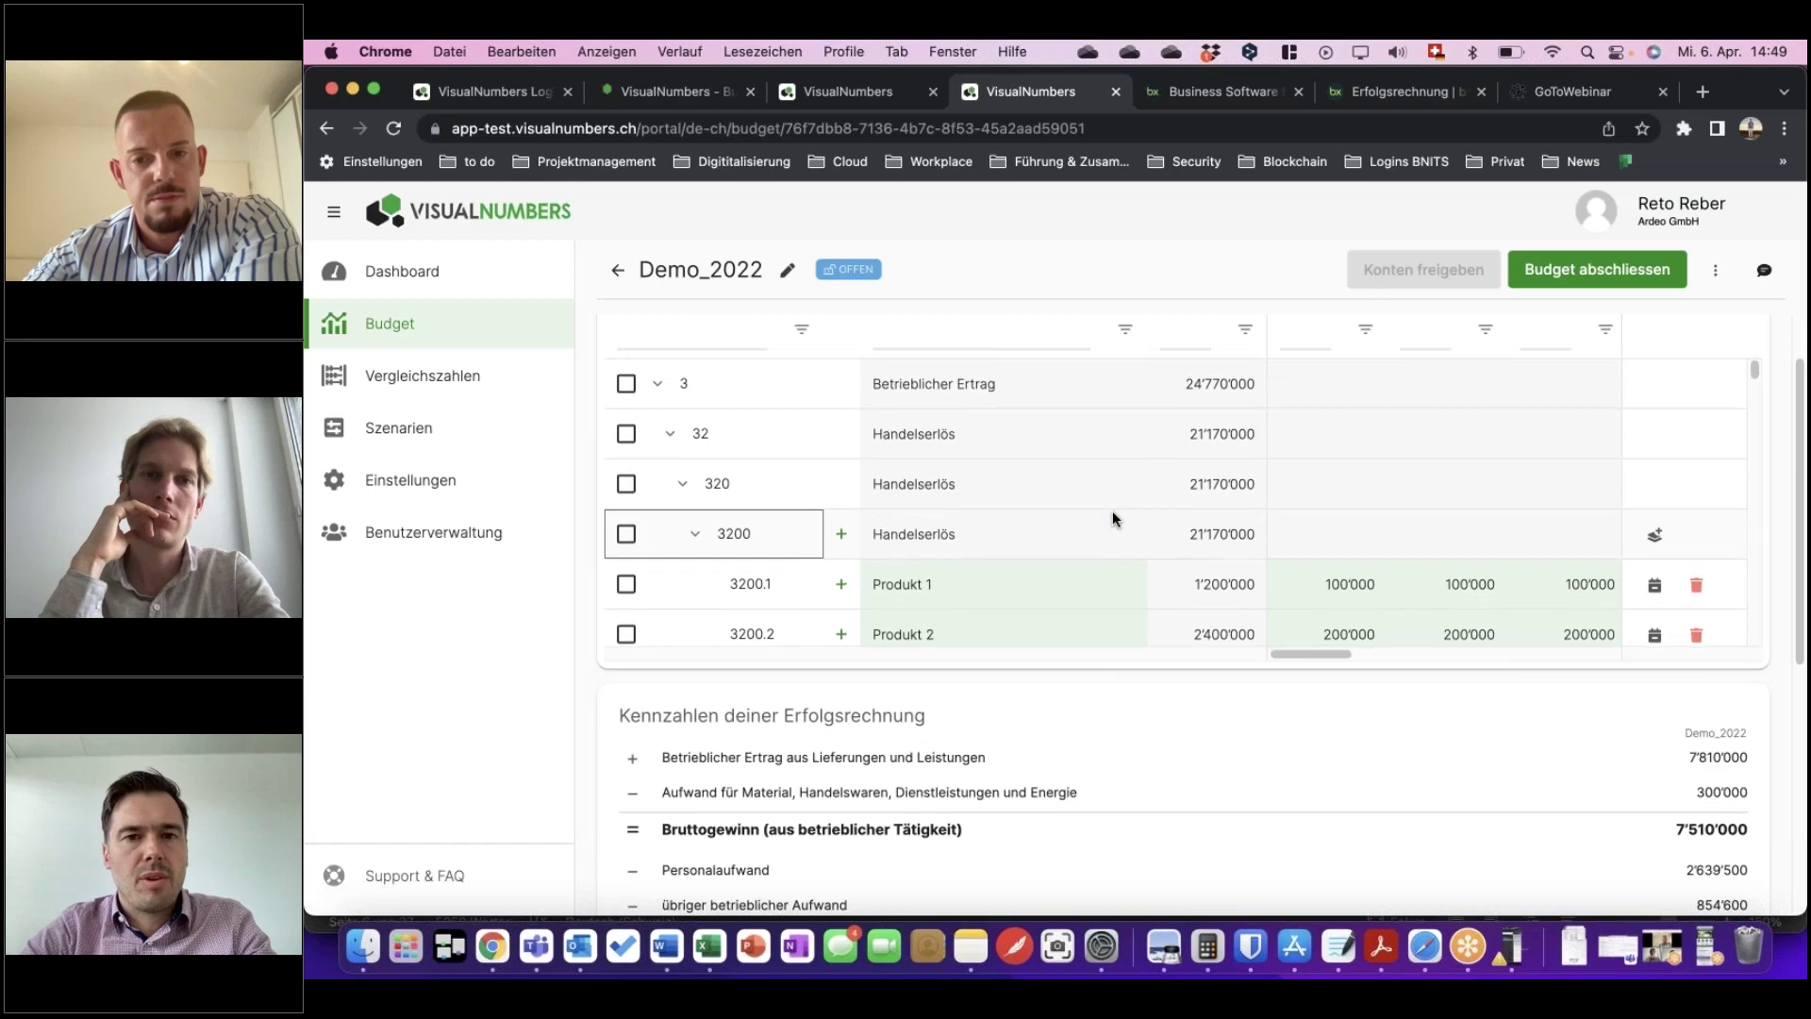
{"action": "scroll", "coordinate": [1113, 518], "scroll_direction": "up", "scroll_amount": 1}
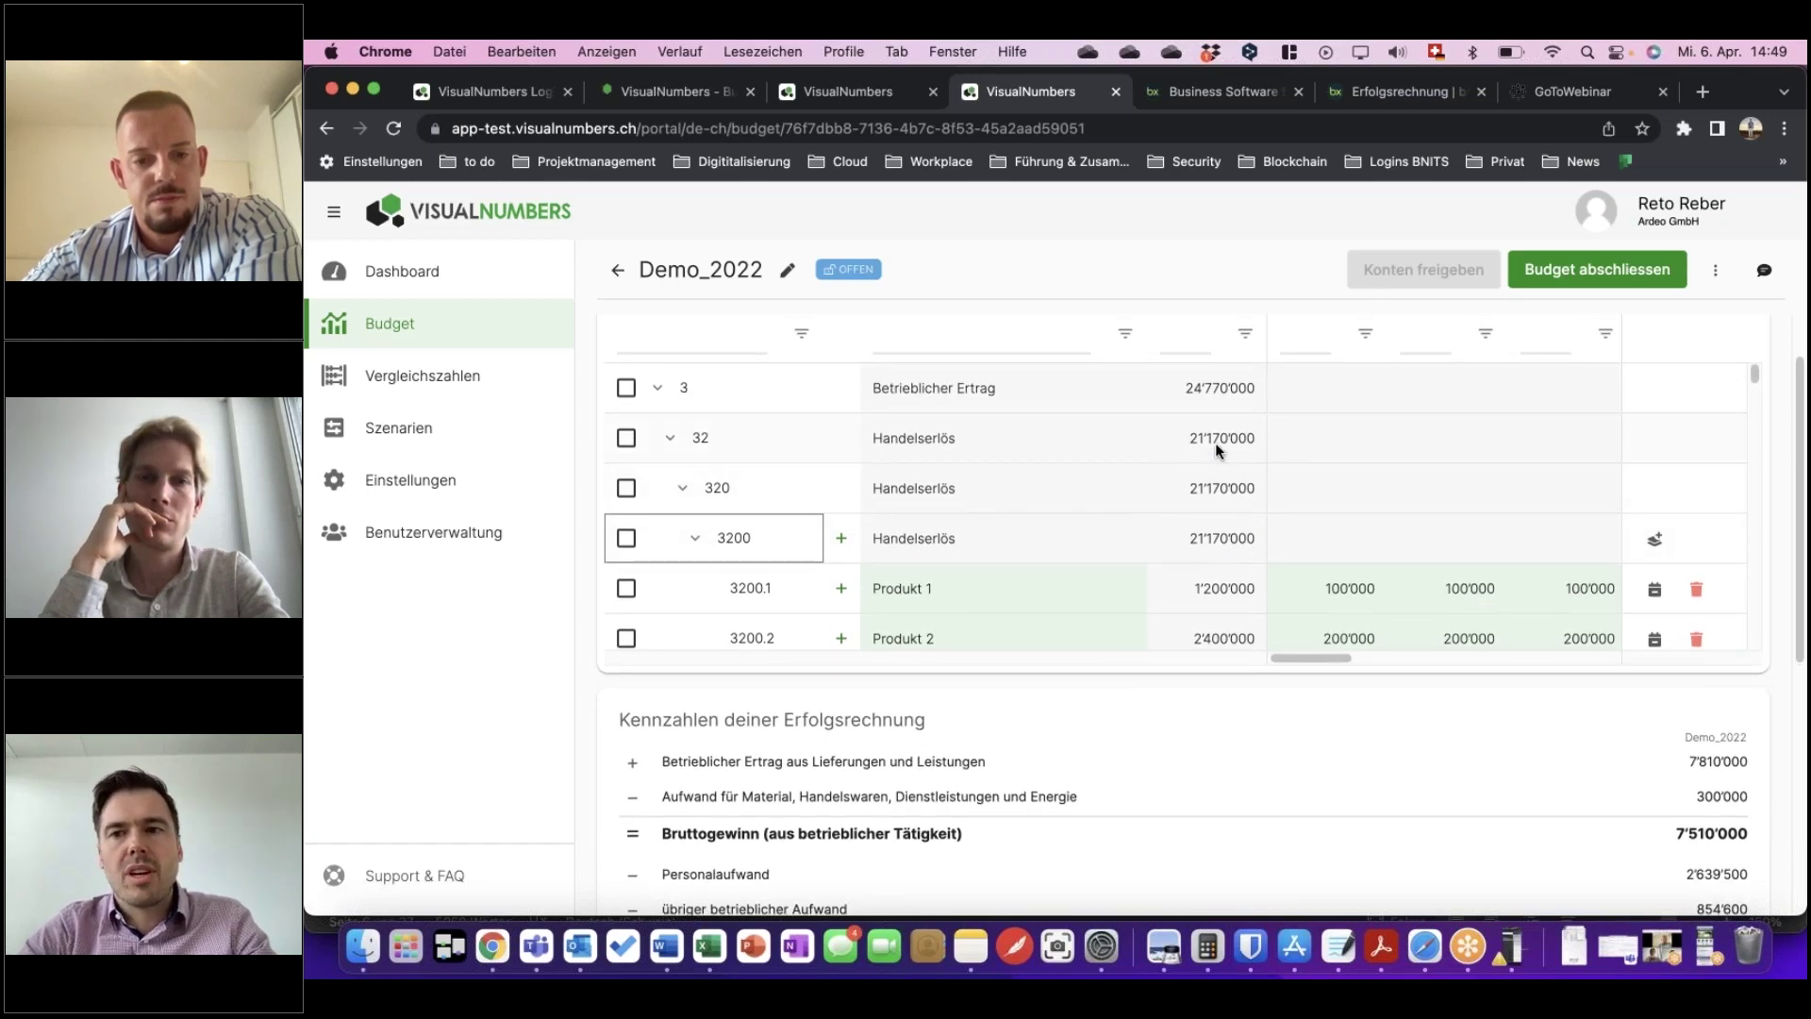
{"action": "left_click", "coordinate": [1763, 270]}
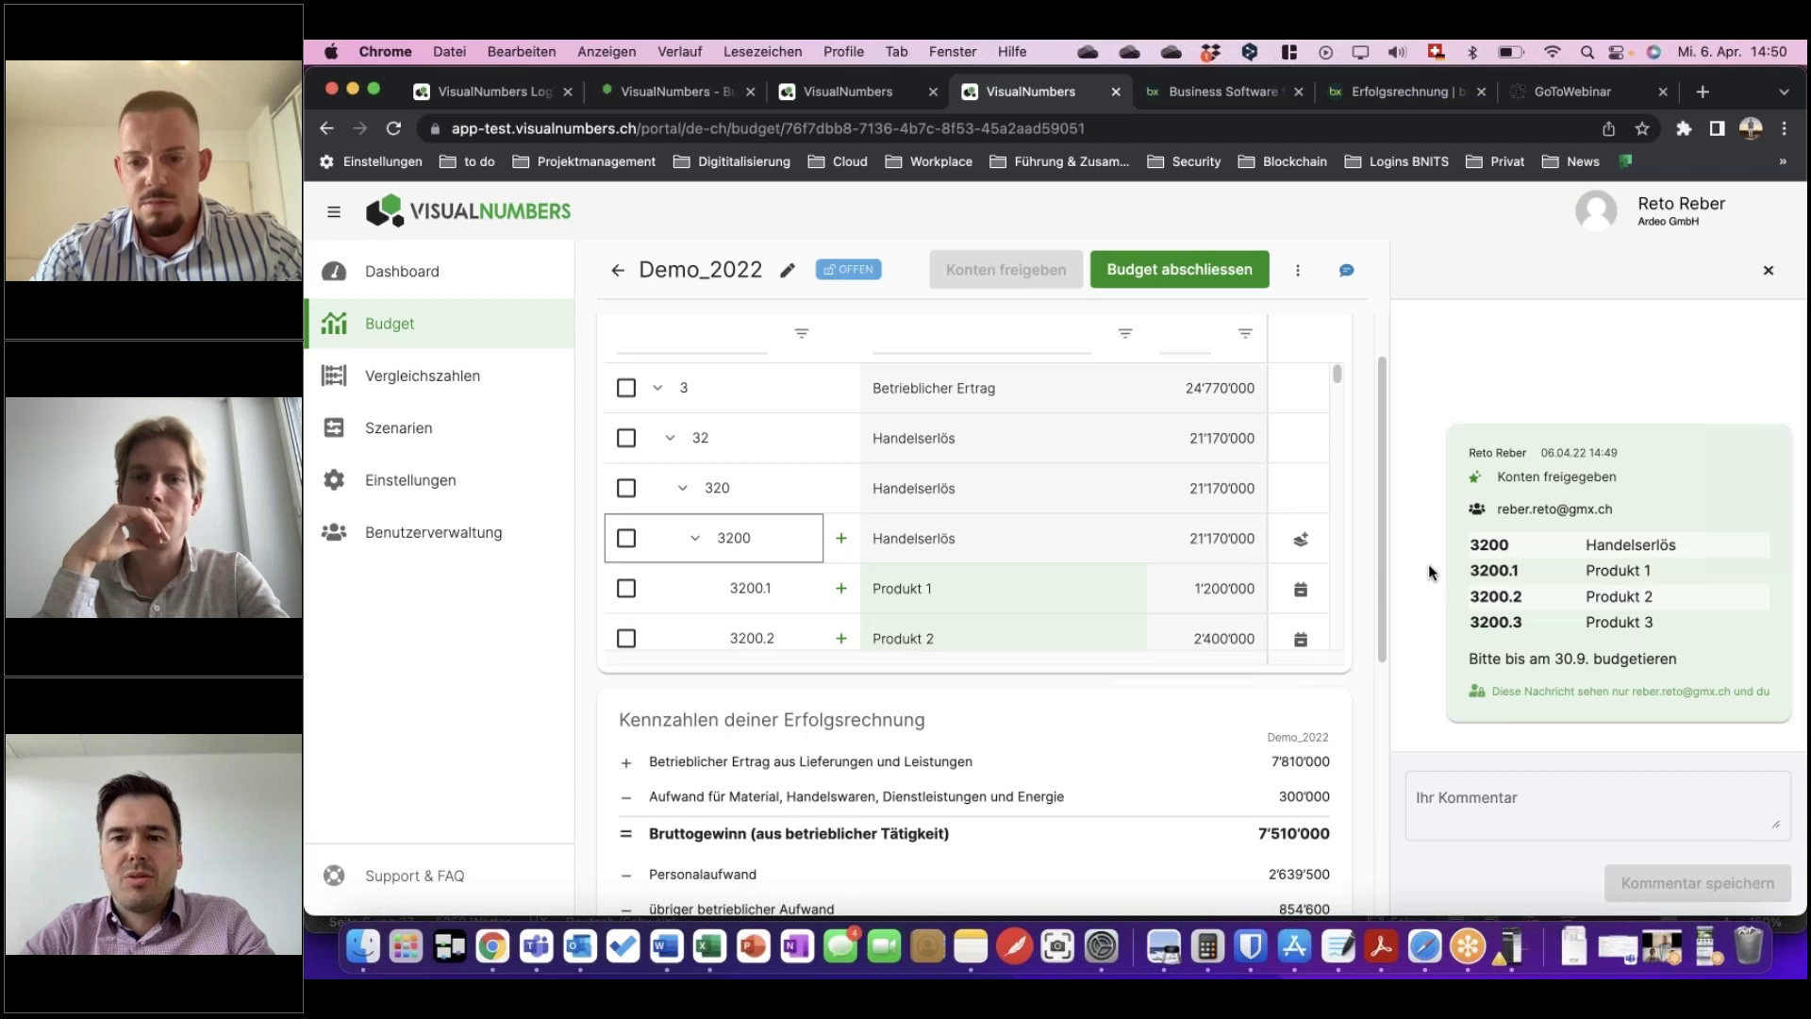
{"action": "left_click", "coordinate": [1488, 790]}
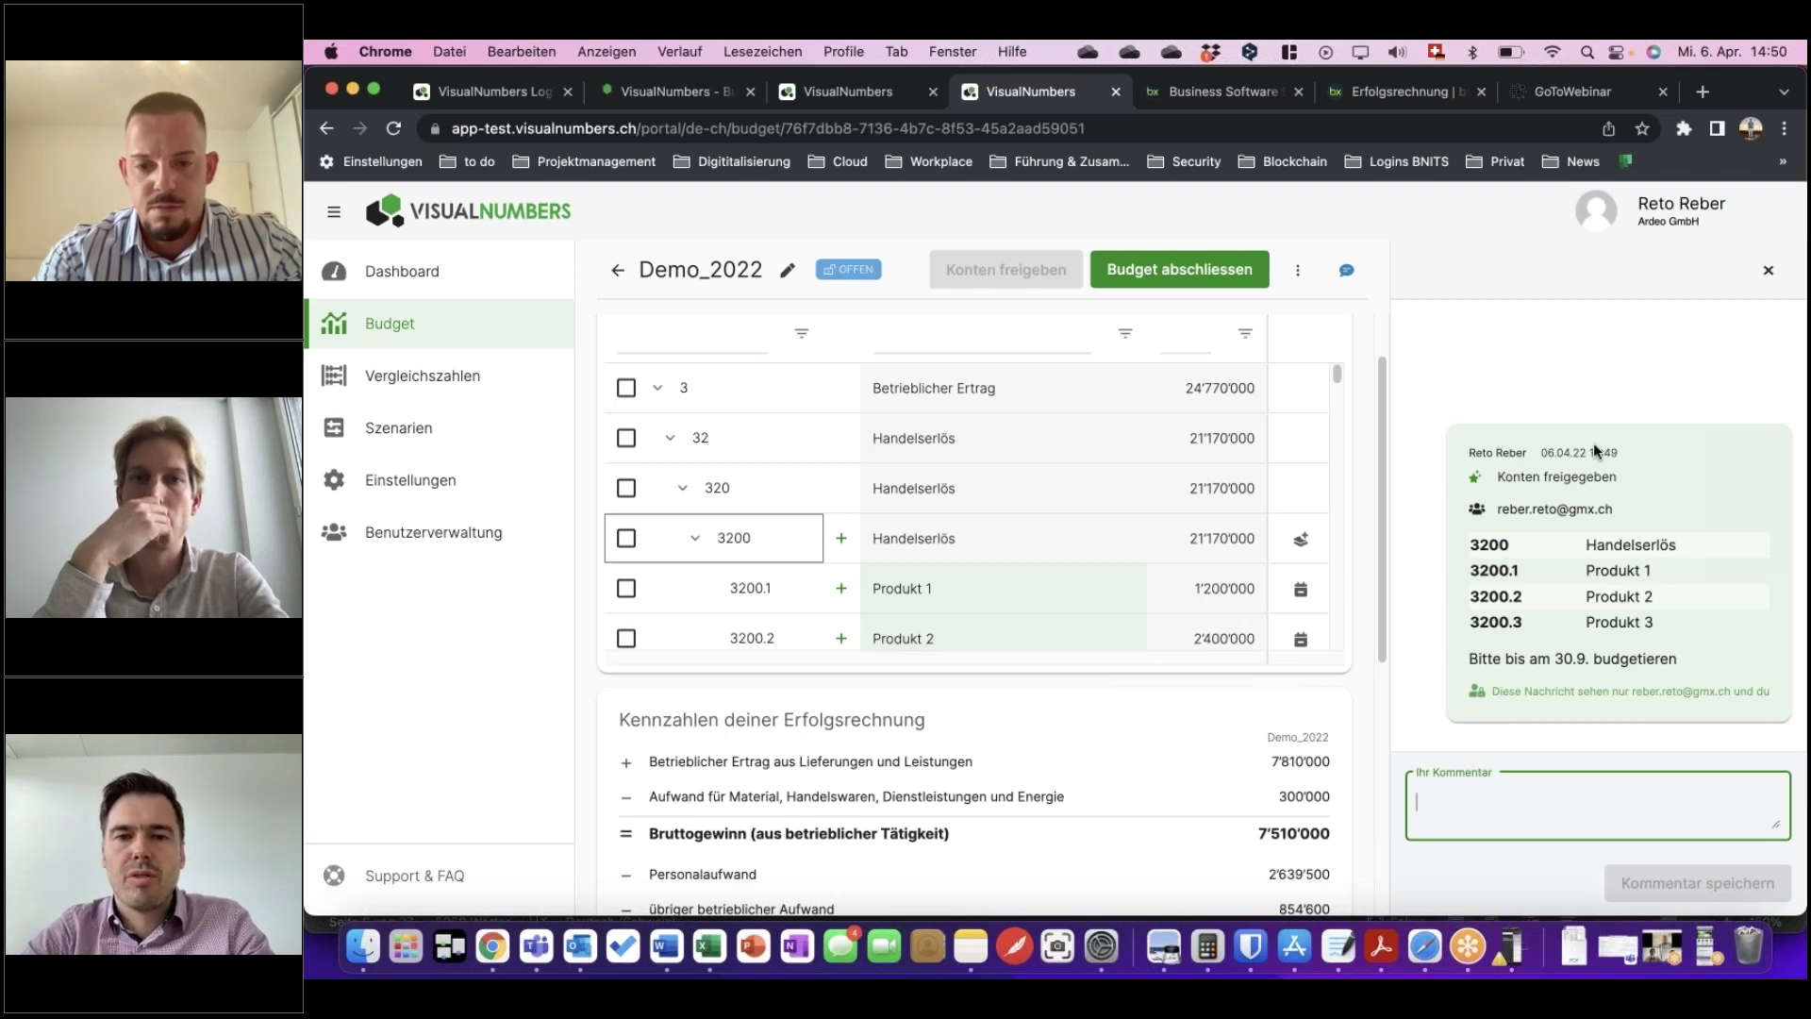
{"action": "left_click", "coordinate": [1769, 270]}
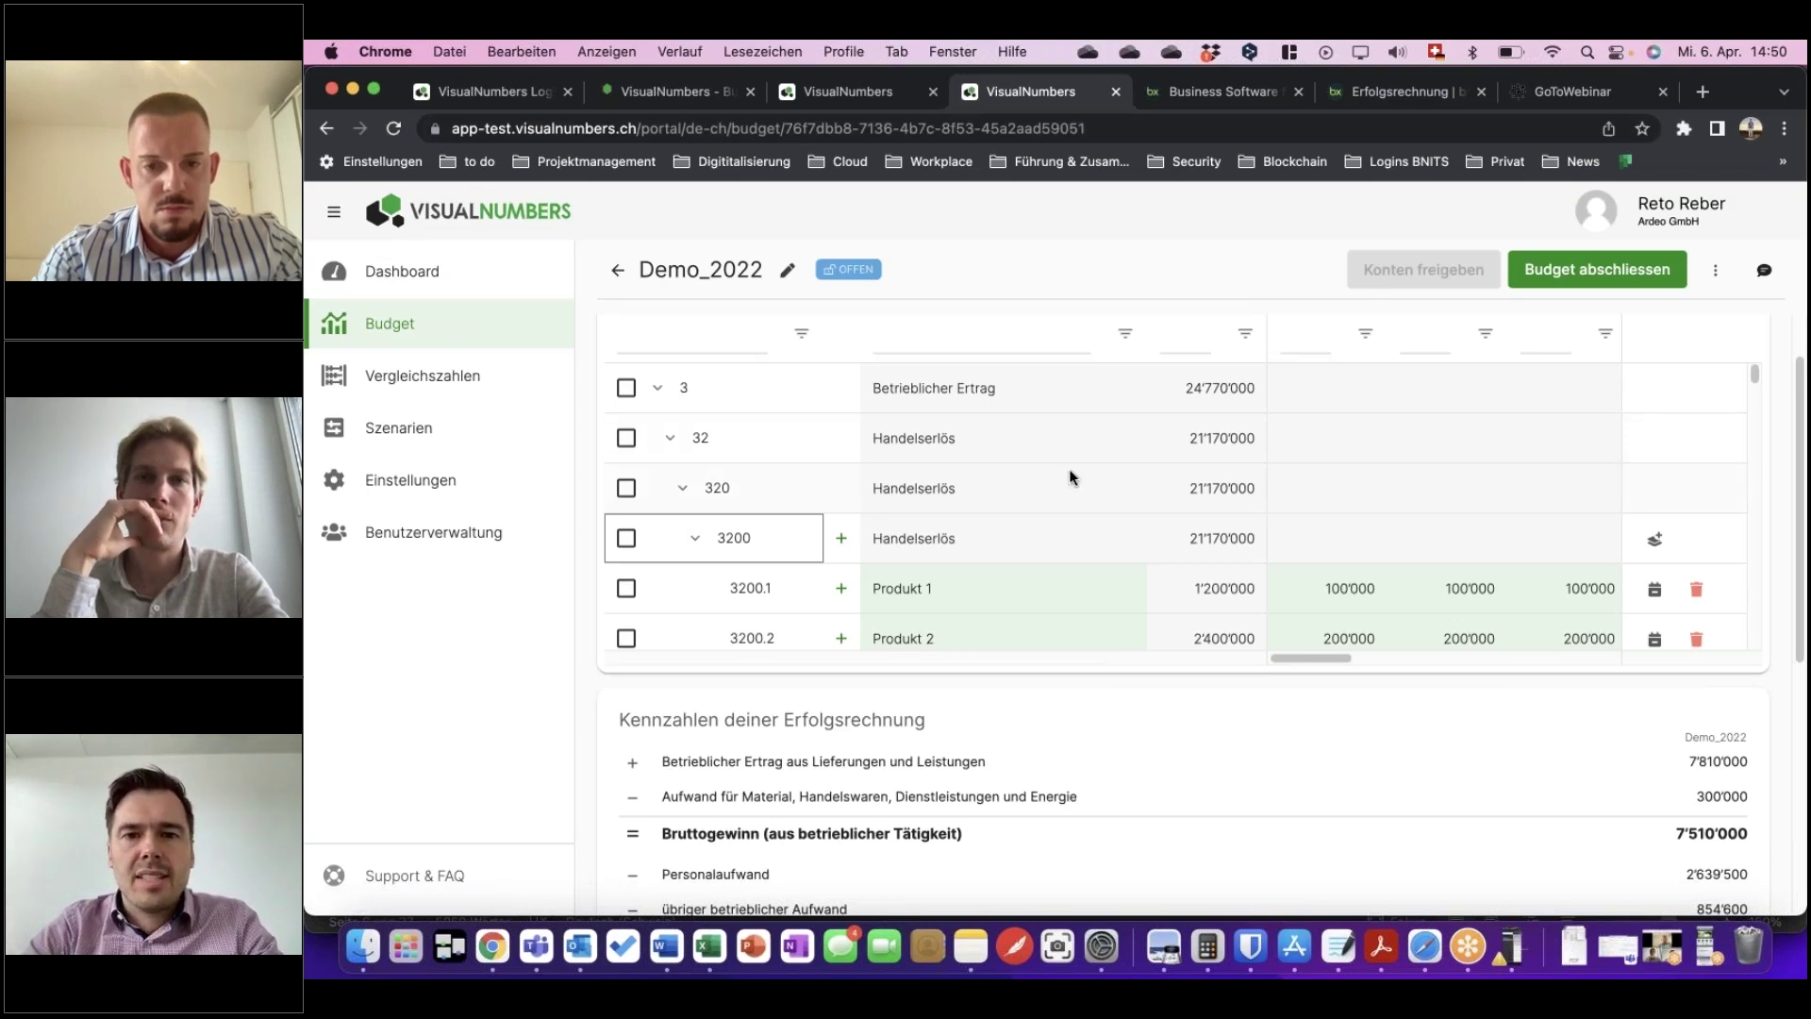
Scroll through the Demo_2022 budget table, then go to the Vergleichszahlen page.
{"action": "scroll", "coordinate": [1072, 478], "scroll_direction": "down", "scroll_amount": 2}
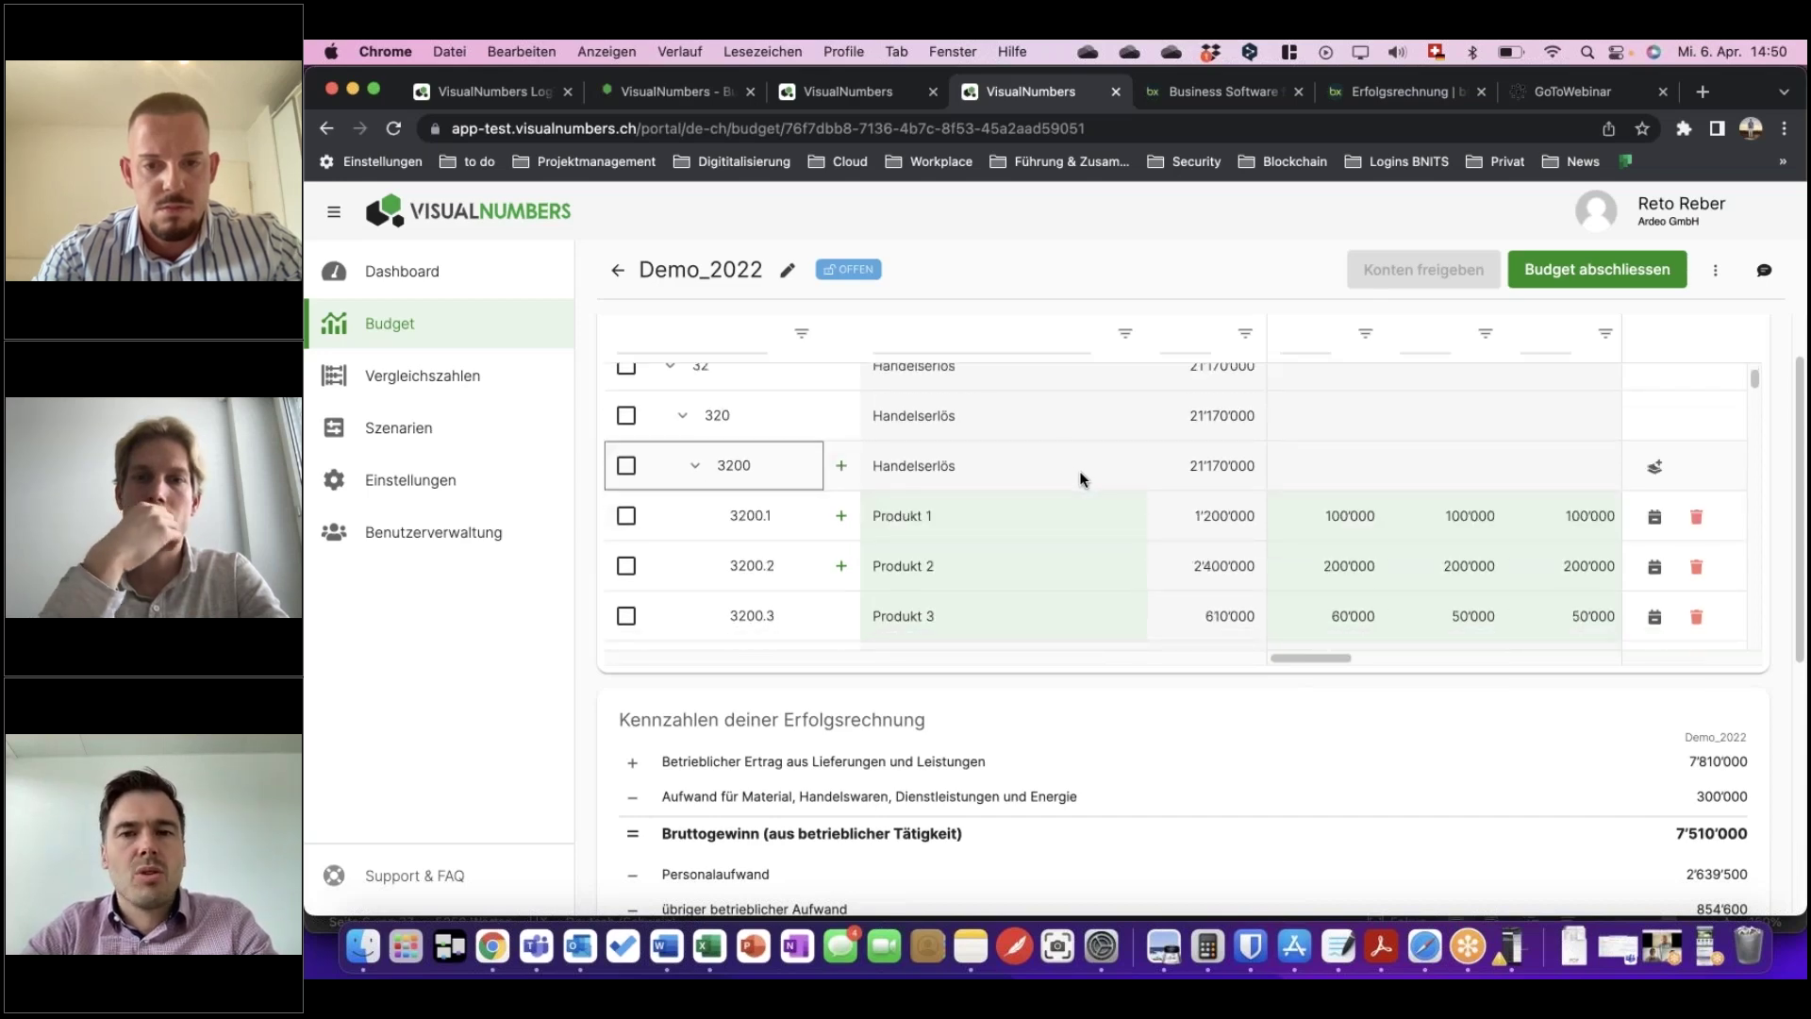
{"action": "scroll", "coordinate": [1079, 471], "scroll_direction": "down", "scroll_amount": 1}
{"action": "scroll", "coordinate": [1081, 481], "scroll_direction": "down", "scroll_amount": 2}
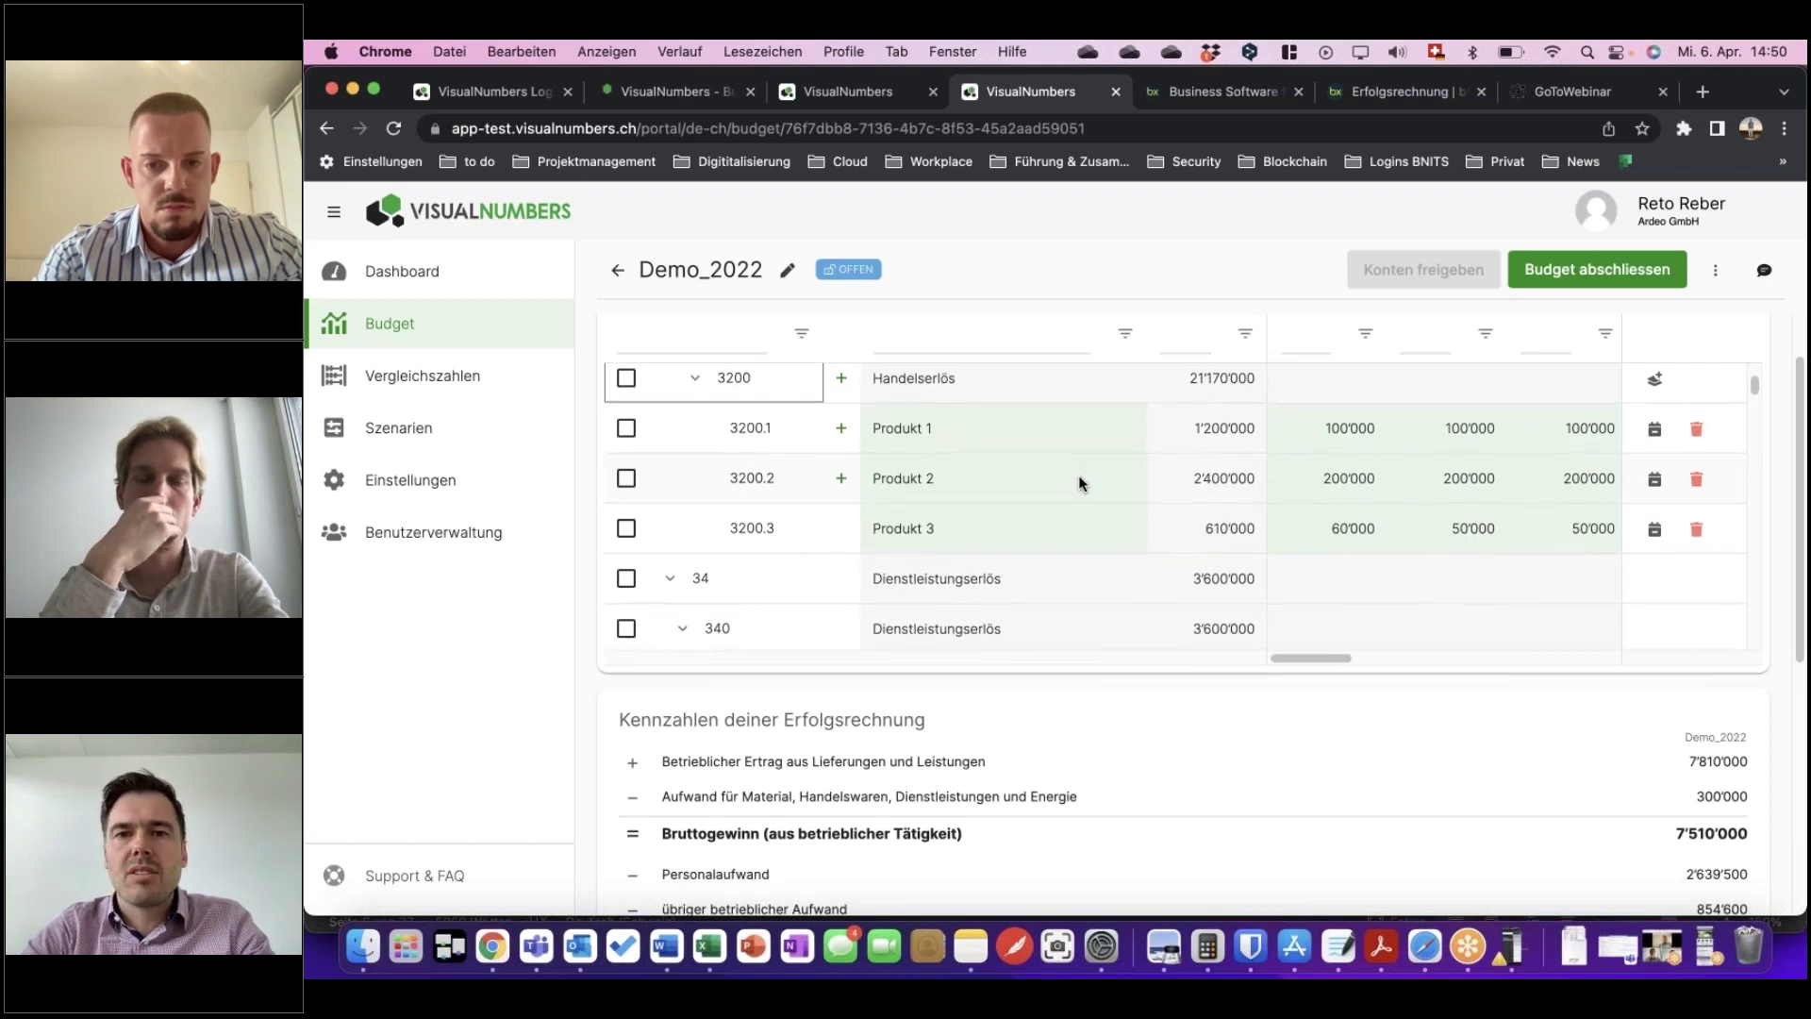
{"action": "scroll", "coordinate": [1080, 483], "scroll_direction": "up", "scroll_amount": 5}
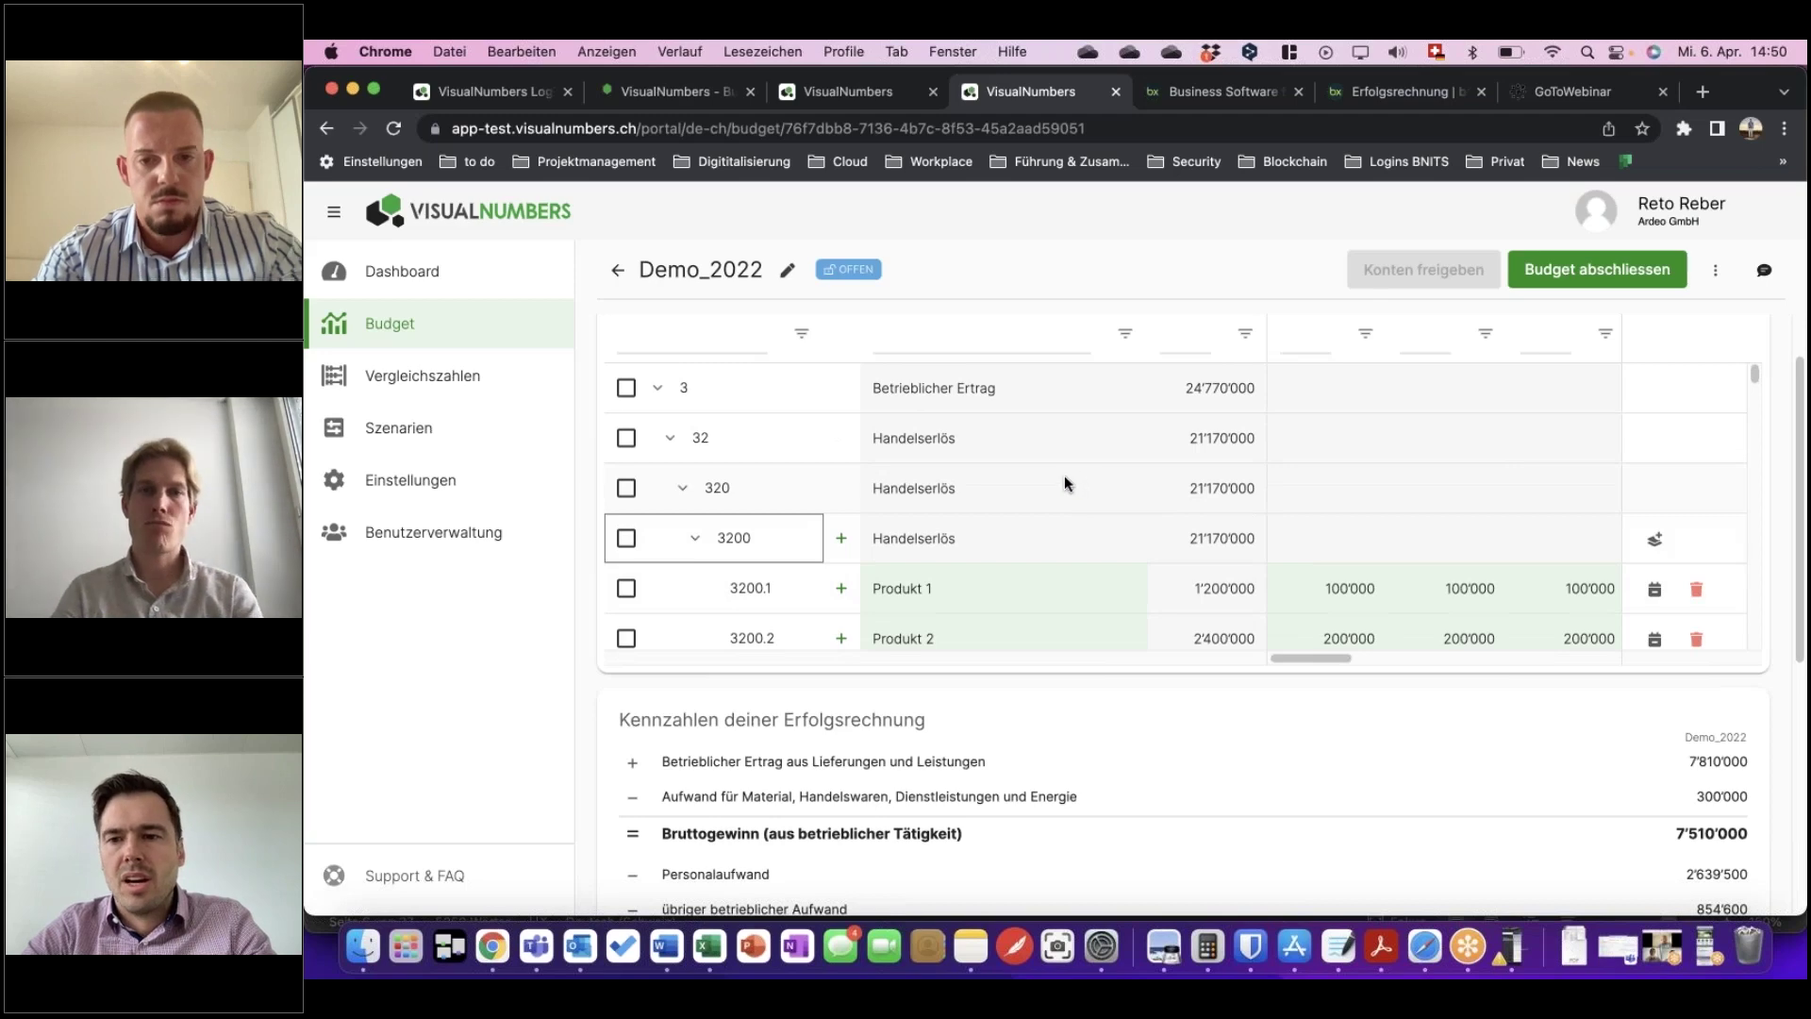
{"action": "scroll", "coordinate": [1065, 474], "scroll_direction": "down", "scroll_amount": 1}
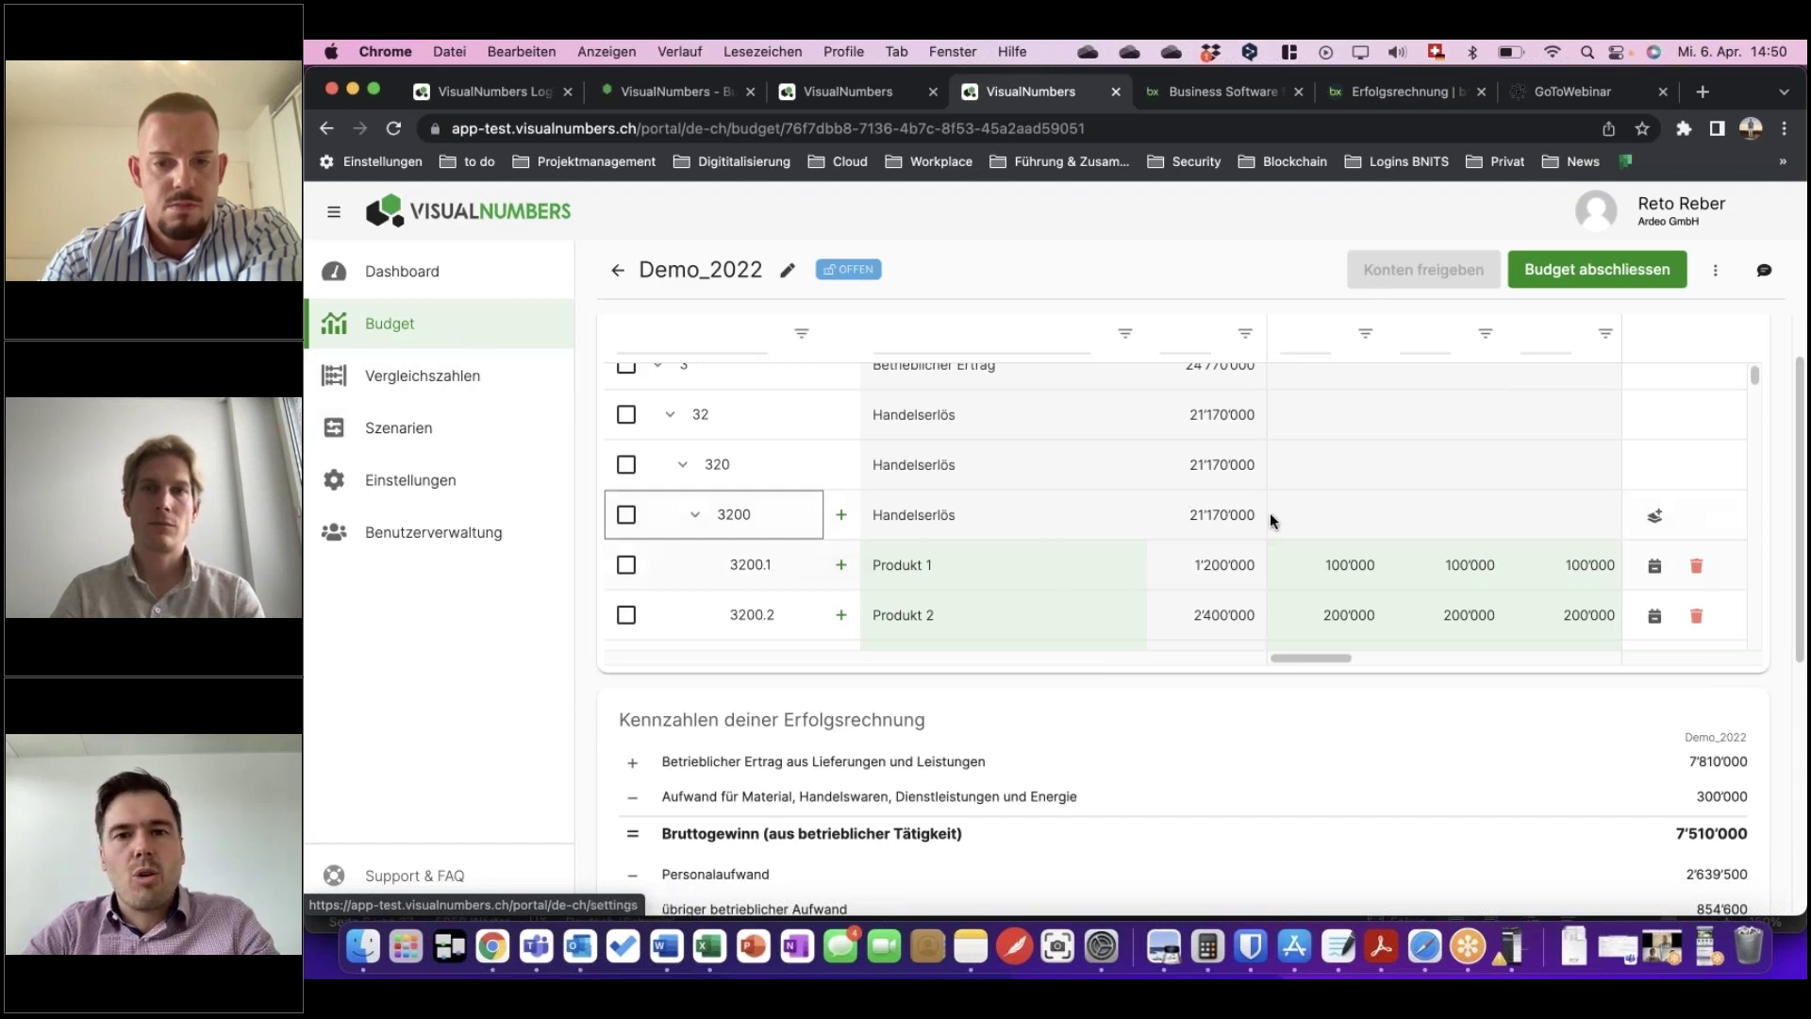
{"action": "scroll", "coordinate": [868, 491], "scroll_direction": "up", "scroll_amount": 2}
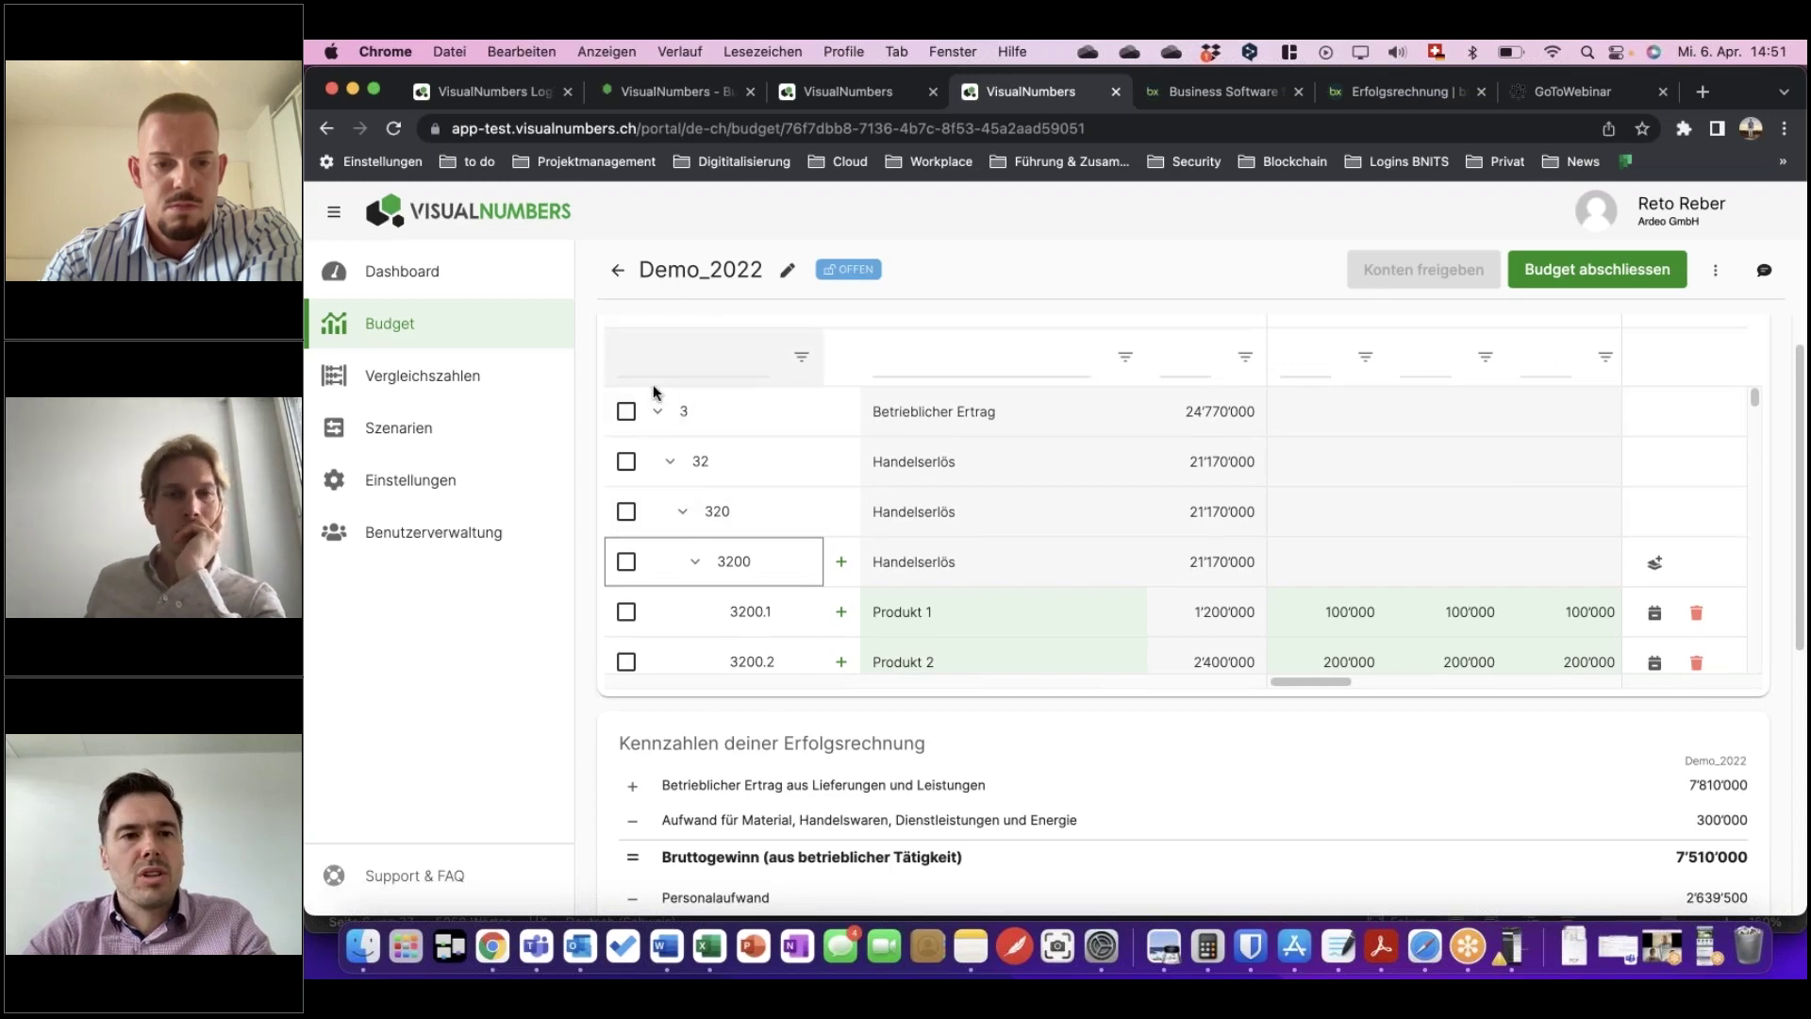
{"action": "left_click", "coordinate": [412, 379]}
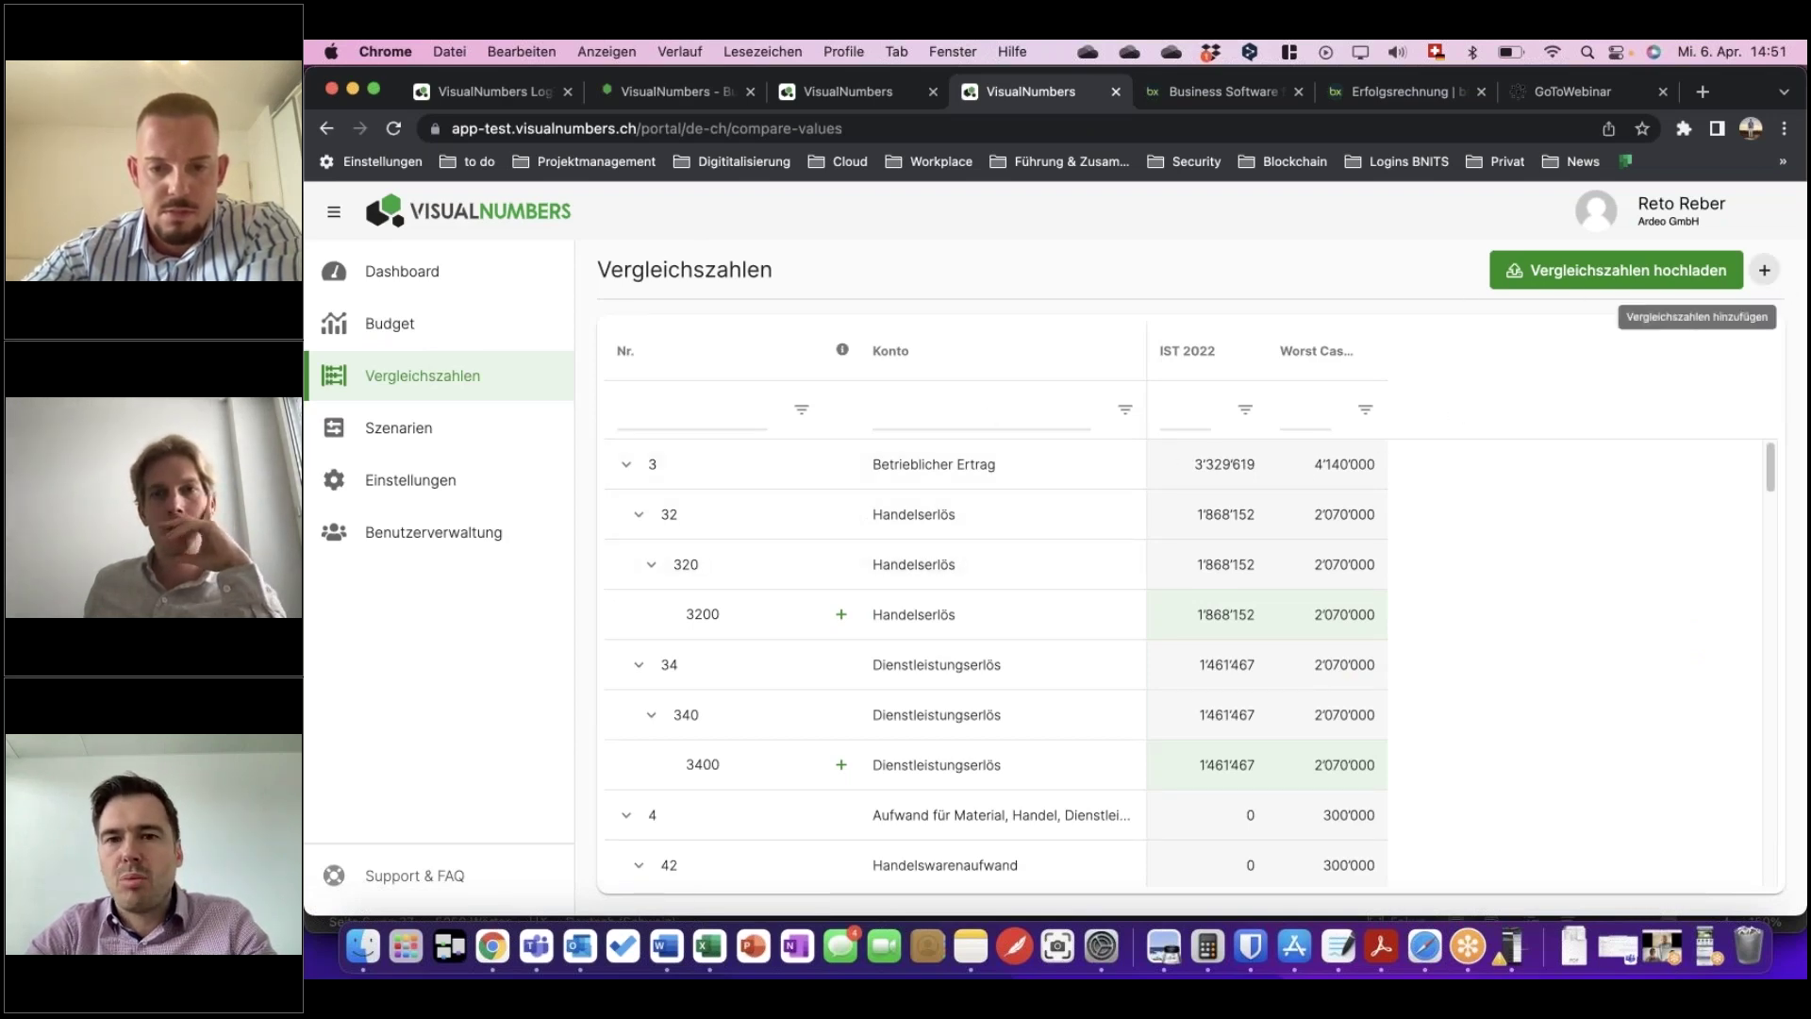
Add a comparison column named Test.
{"action": "left_click", "coordinate": [1763, 270]}
{"action": "left_click", "coordinate": [936, 563]}
{"action": "type", "text": "Test"}
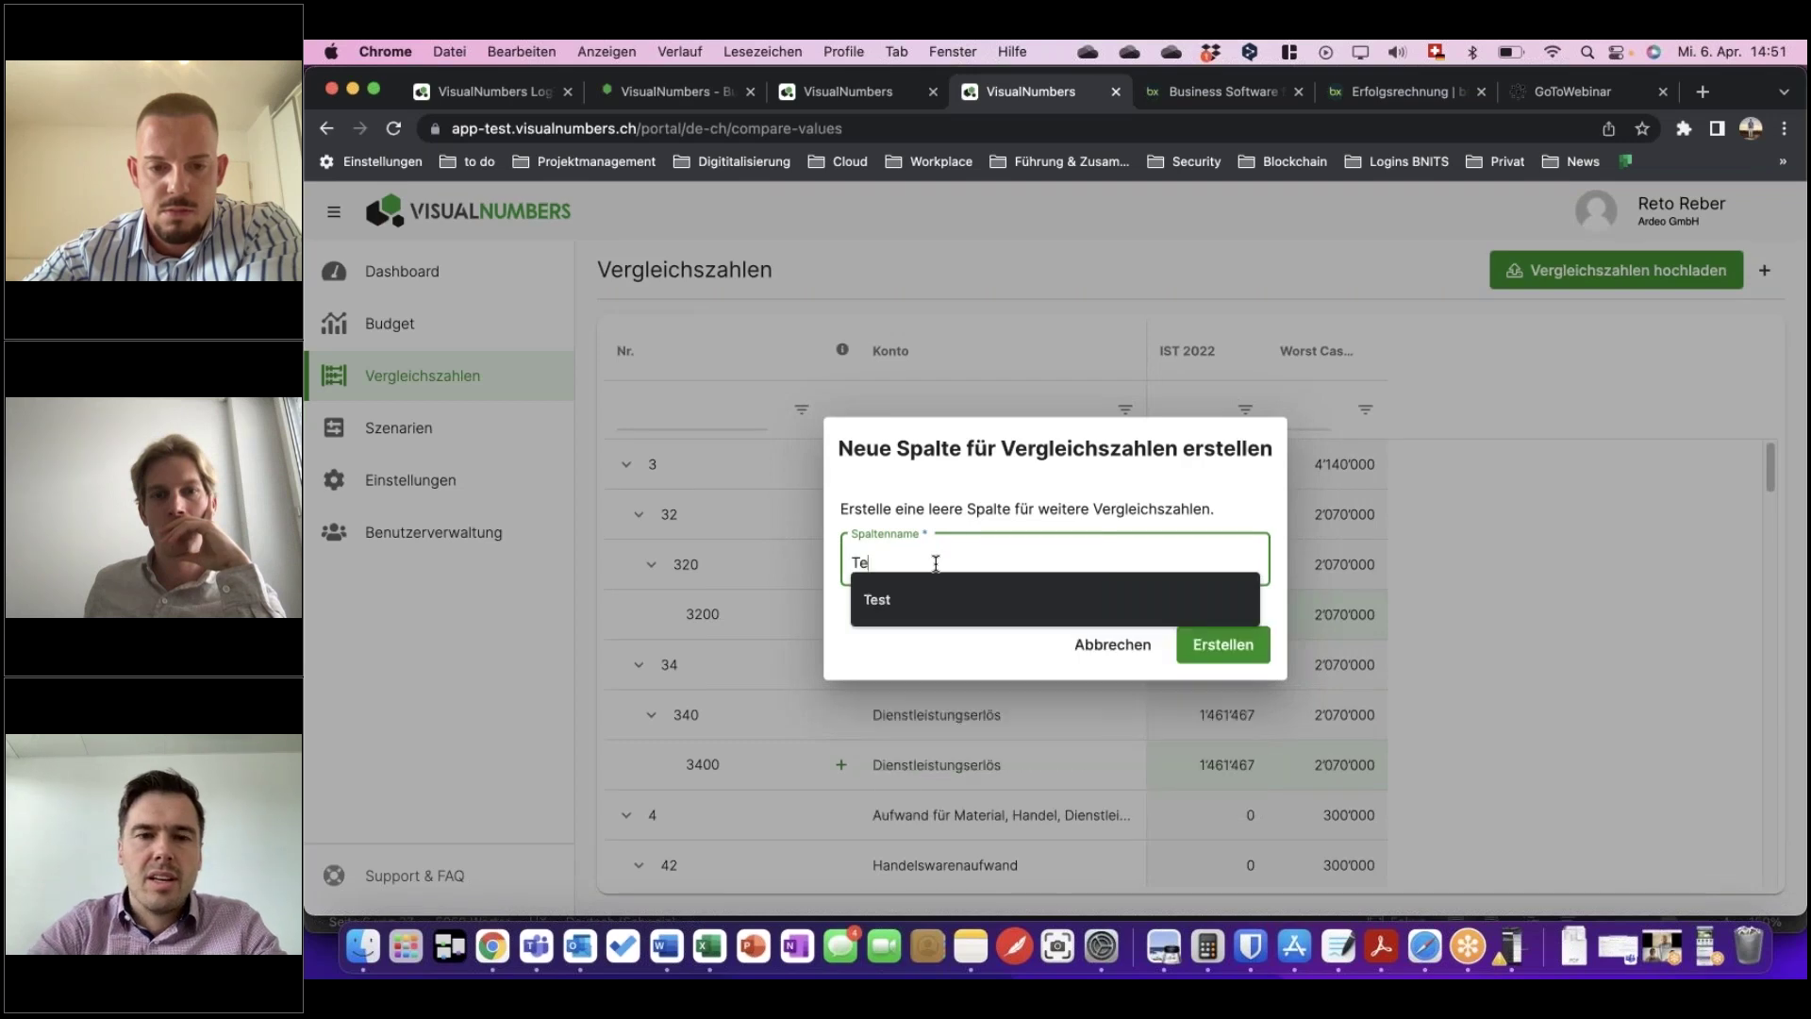
{"action": "left_click", "coordinate": [1240, 660]}
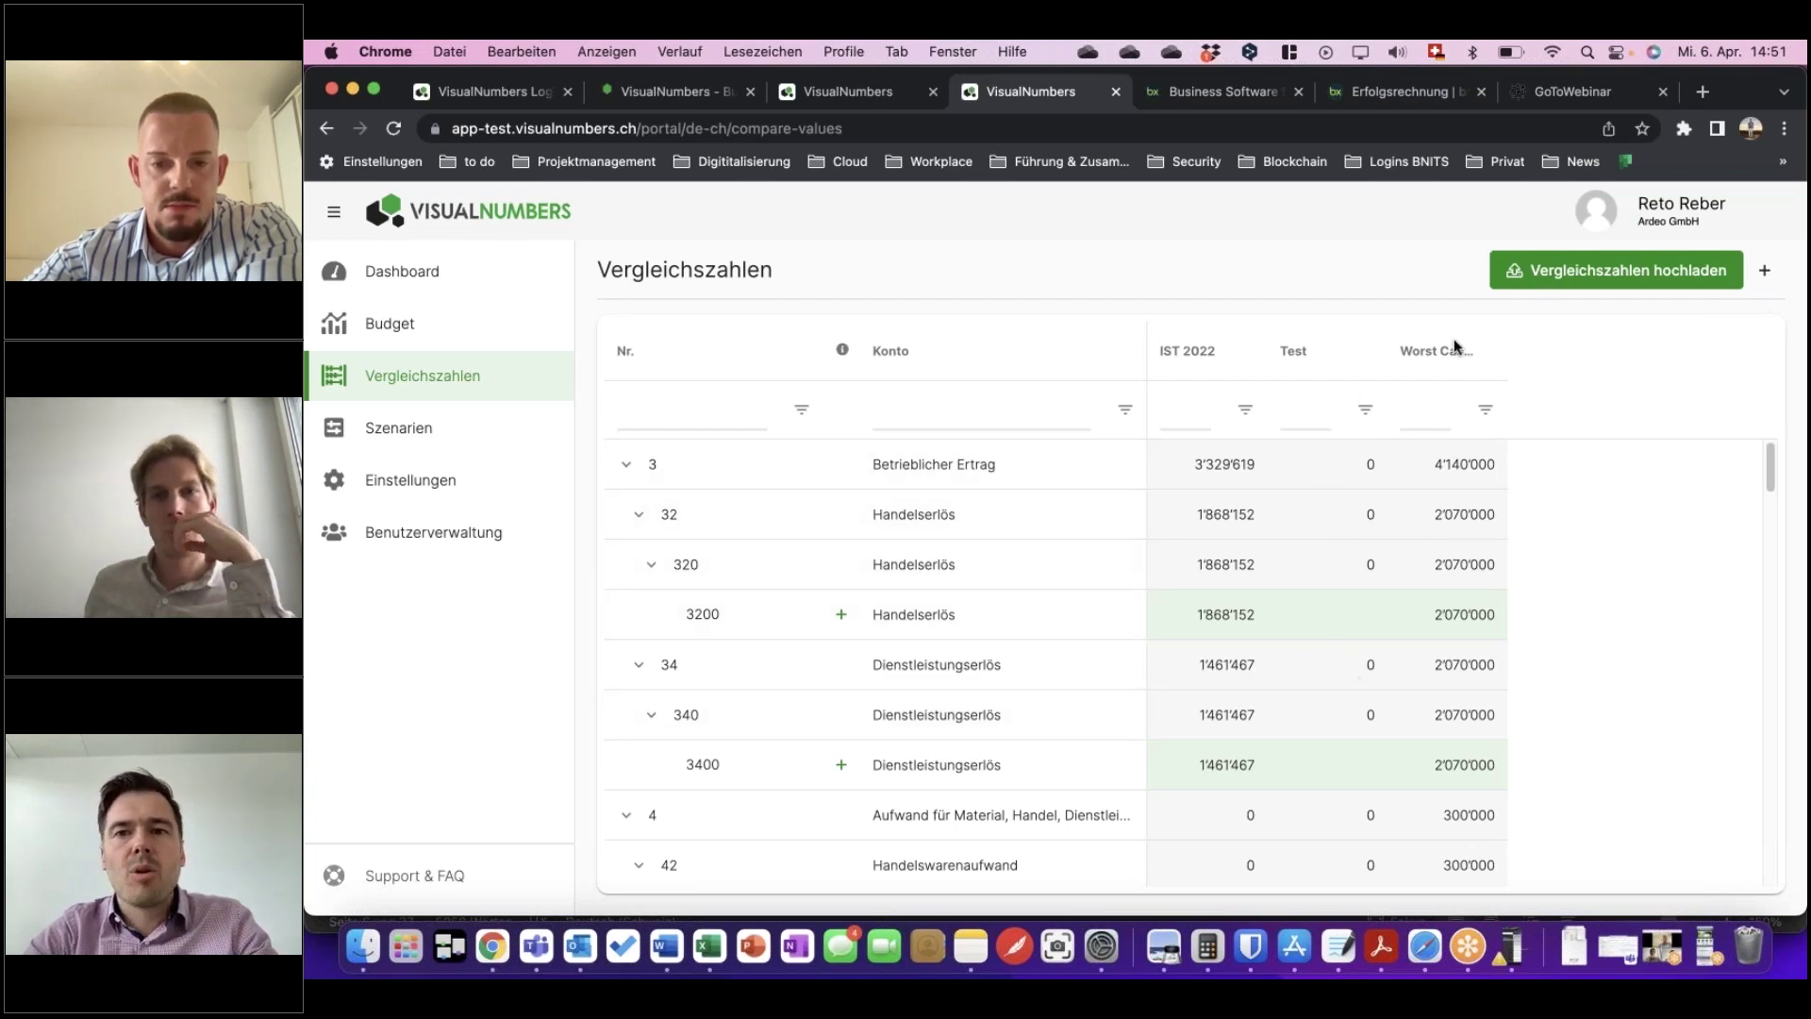
Delete the Test column again and bring up bexio's Erfolgsrechnung.
{"action": "left_click", "coordinate": [1359, 351]}
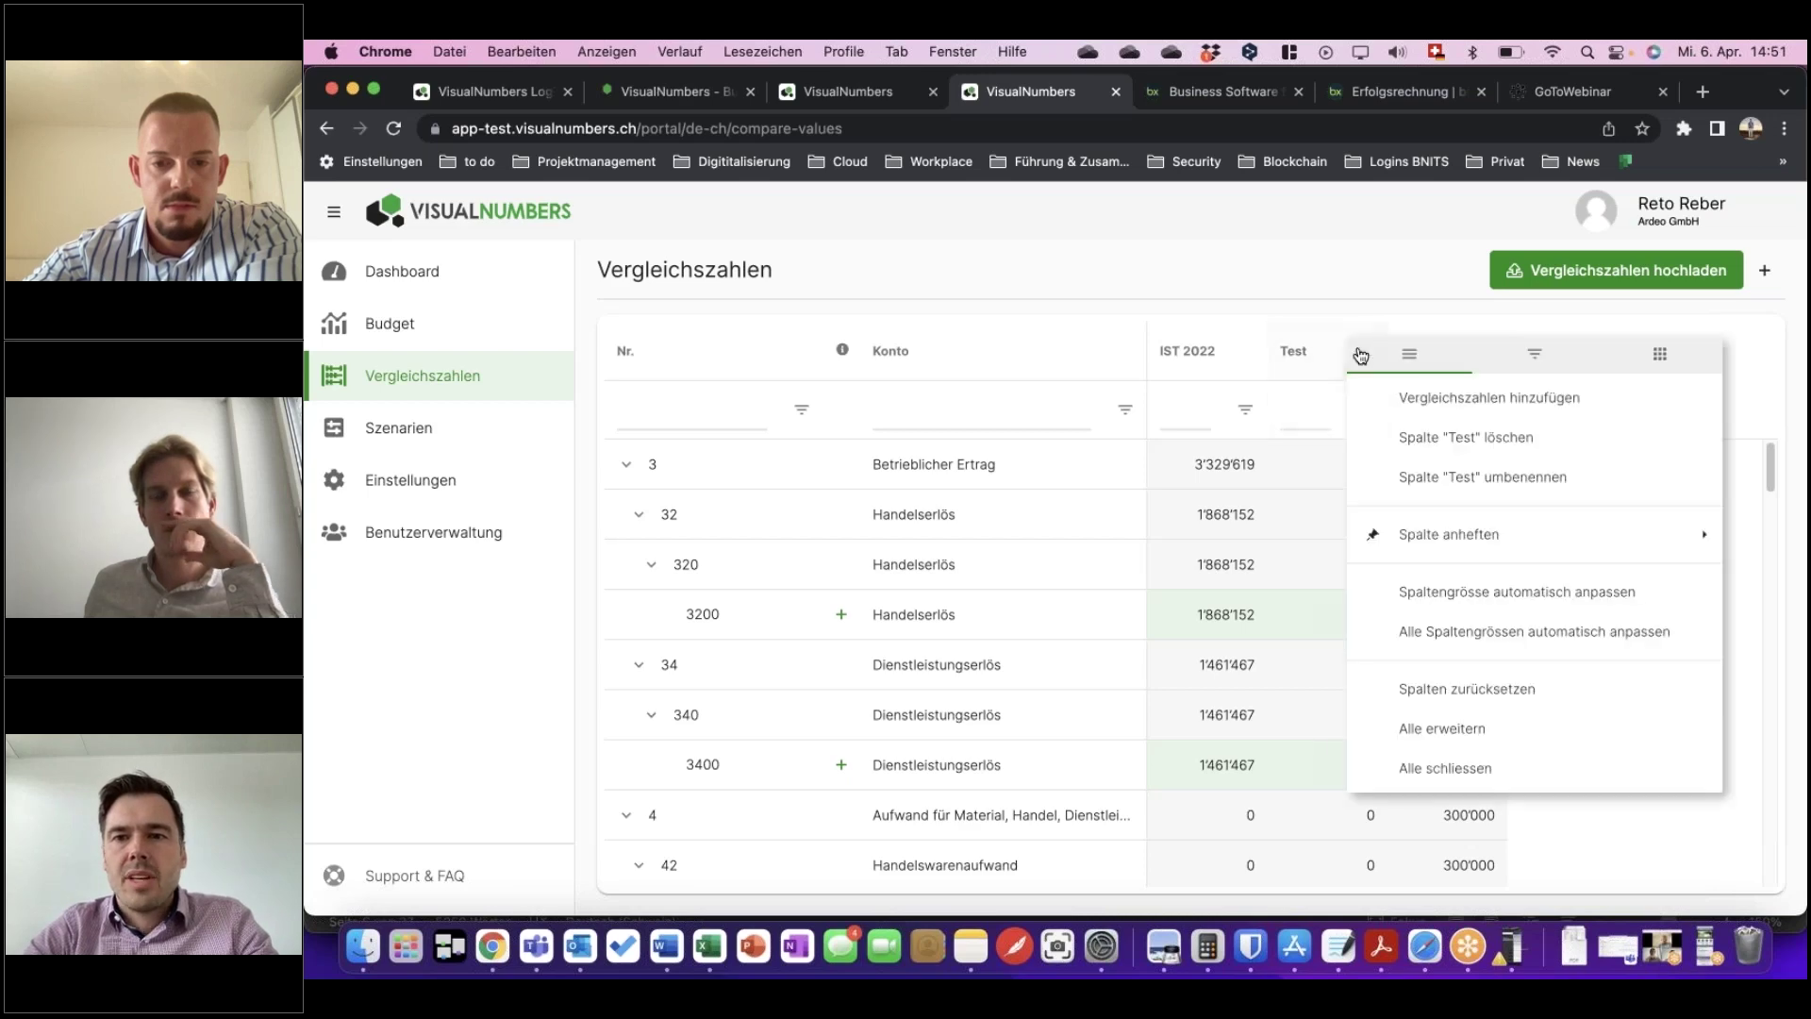
{"action": "left_click", "coordinate": [1466, 437]}
{"action": "left_click", "coordinate": [1172, 605]}
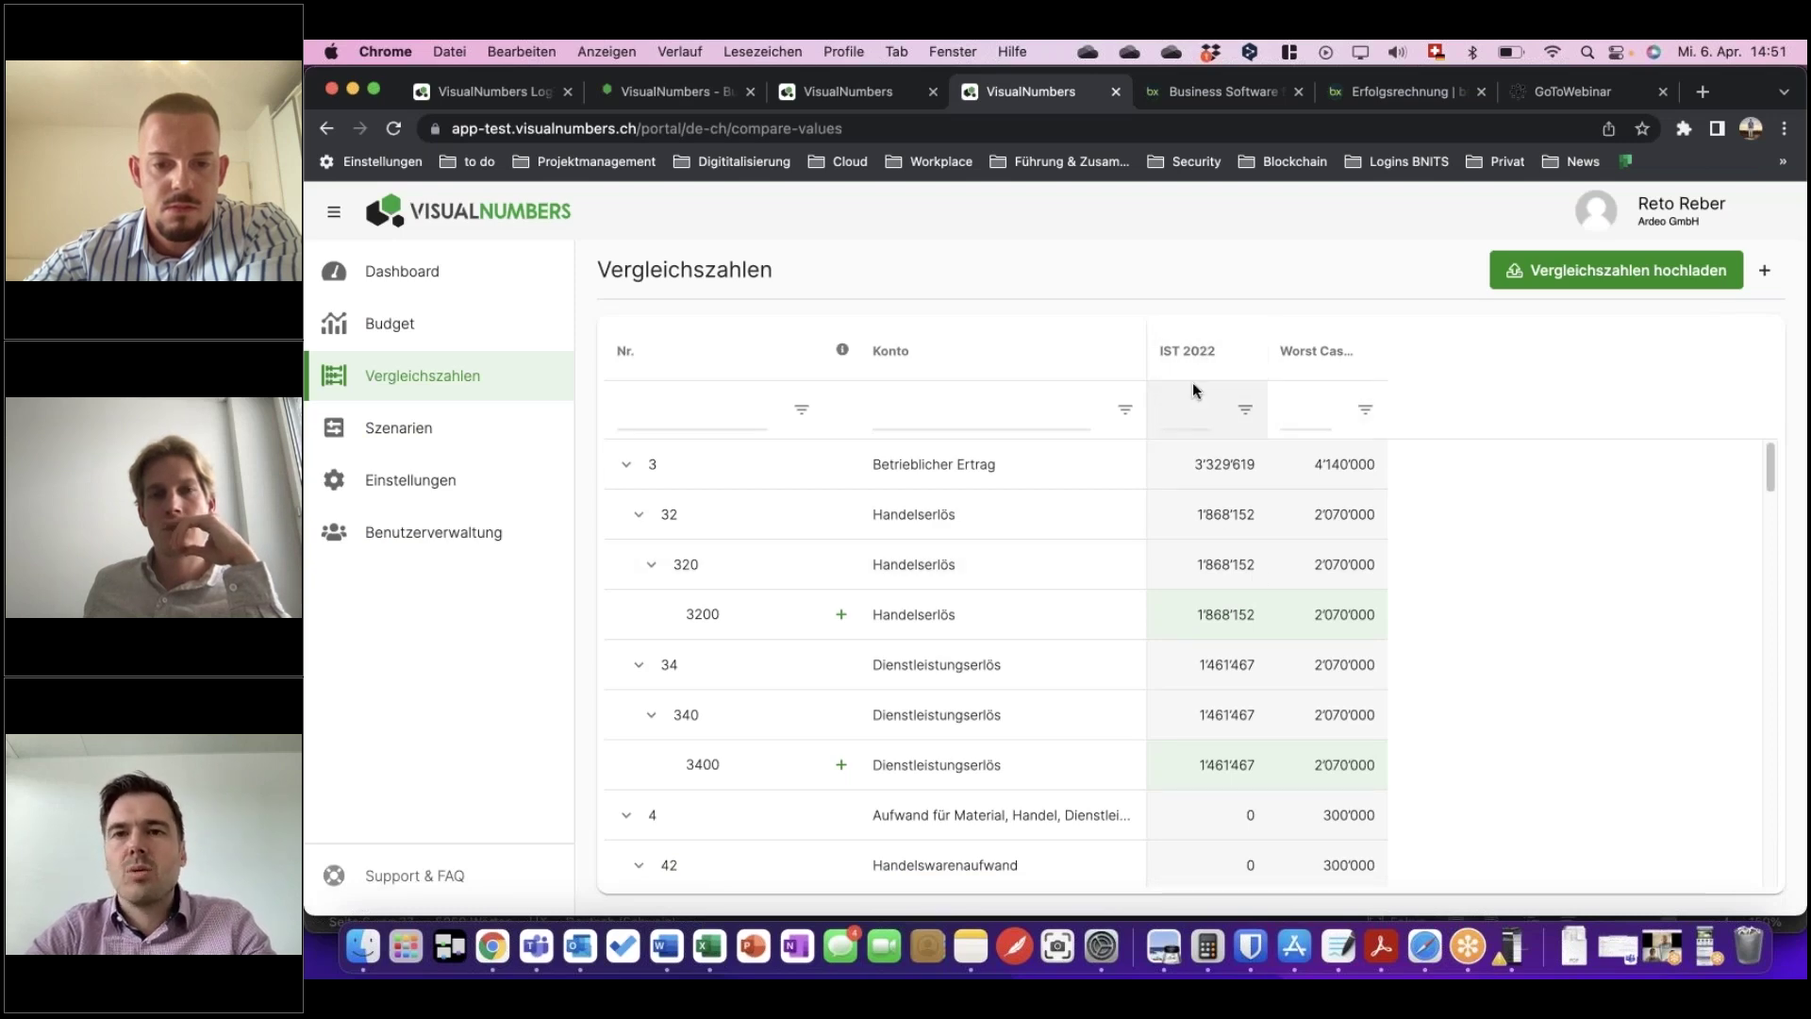
{"action": "left_click", "coordinate": [1230, 94]}
Check the bexio Erfolgsrechnung report, then go back to VisualNumbers' Vergleichszahlen page.
{"action": "left_click", "coordinate": [1351, 91]}
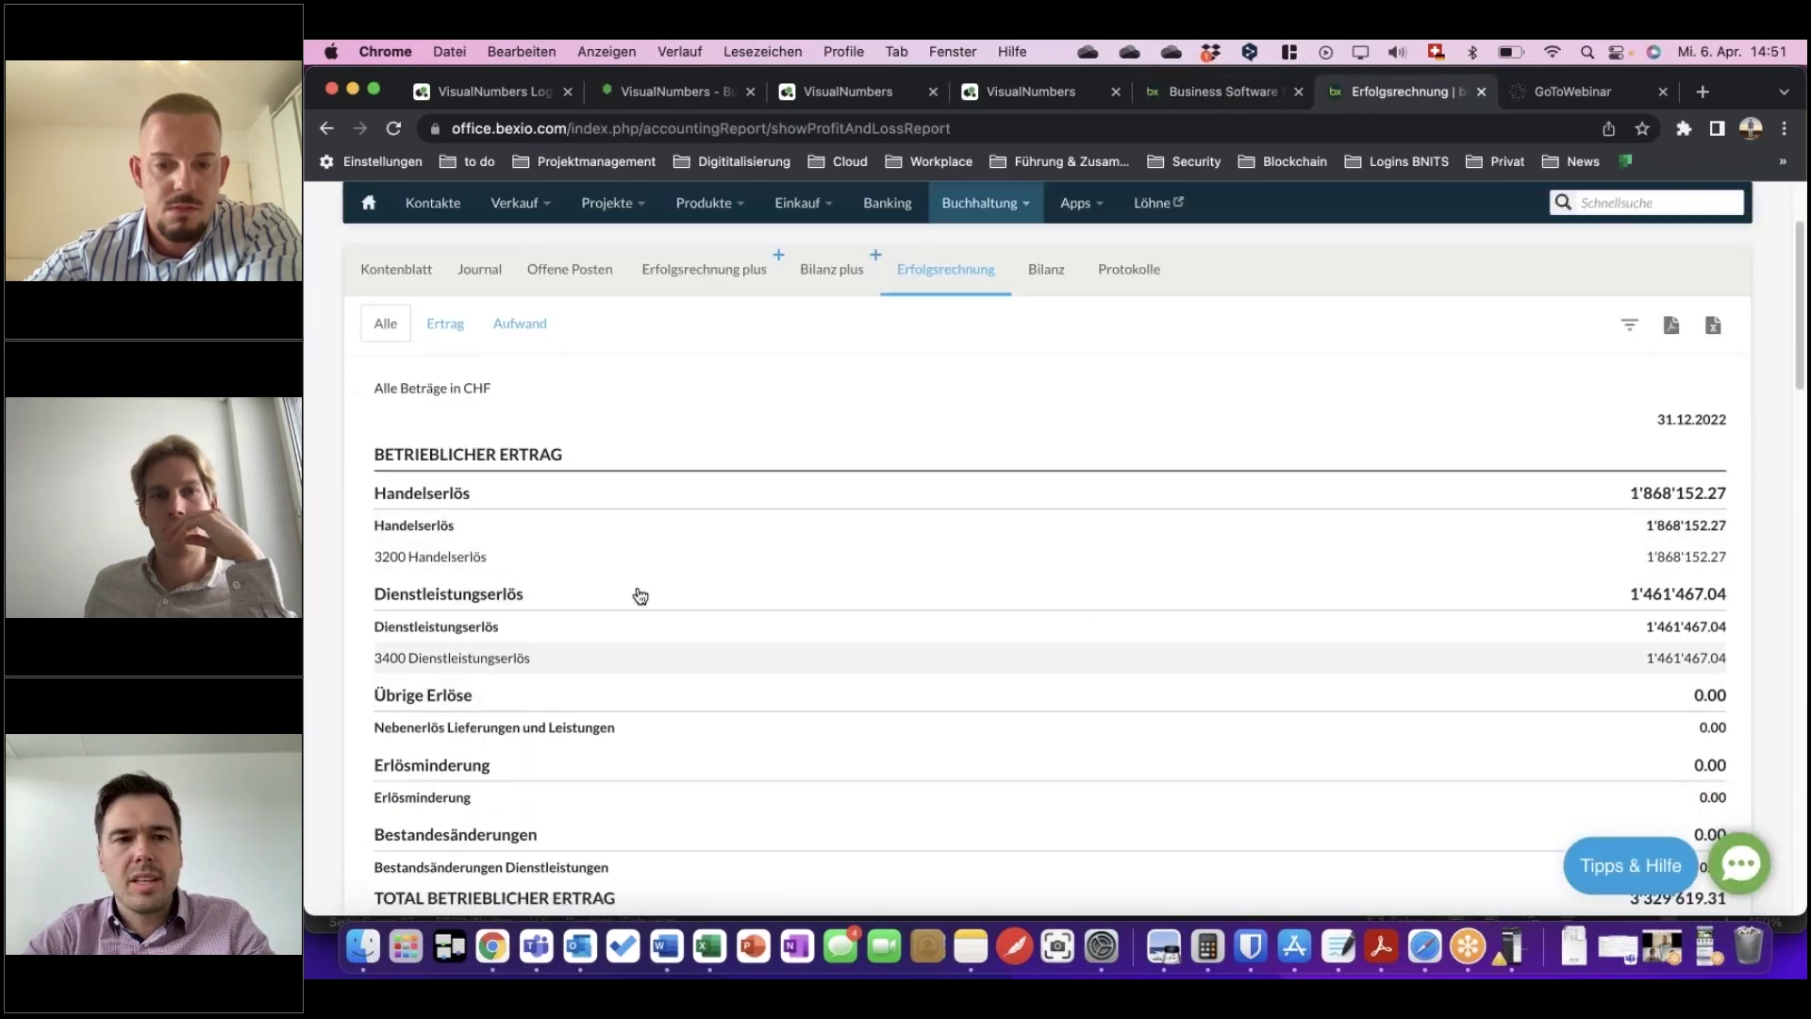
{"action": "scroll", "coordinate": [748, 667], "scroll_direction": "down", "scroll_amount": 3}
{"action": "scroll", "coordinate": [748, 667], "scroll_direction": "up", "scroll_amount": 5}
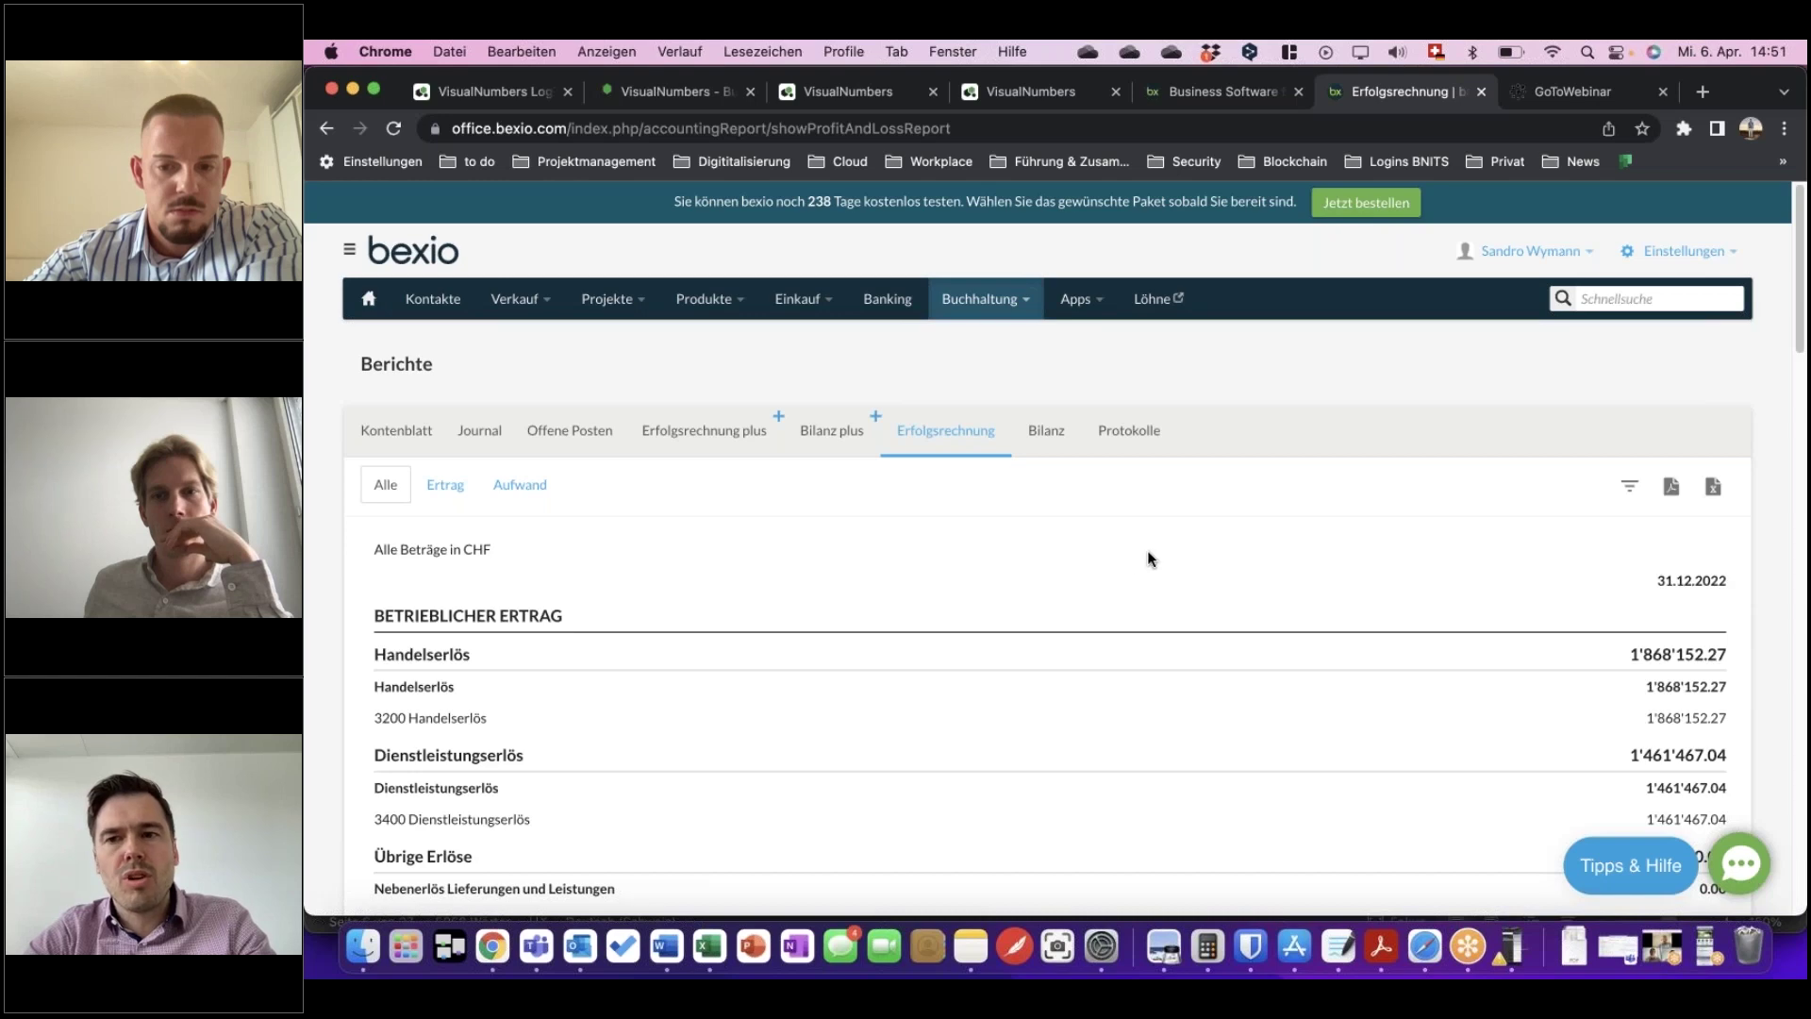
{"action": "left_click", "coordinate": [1011, 94]}
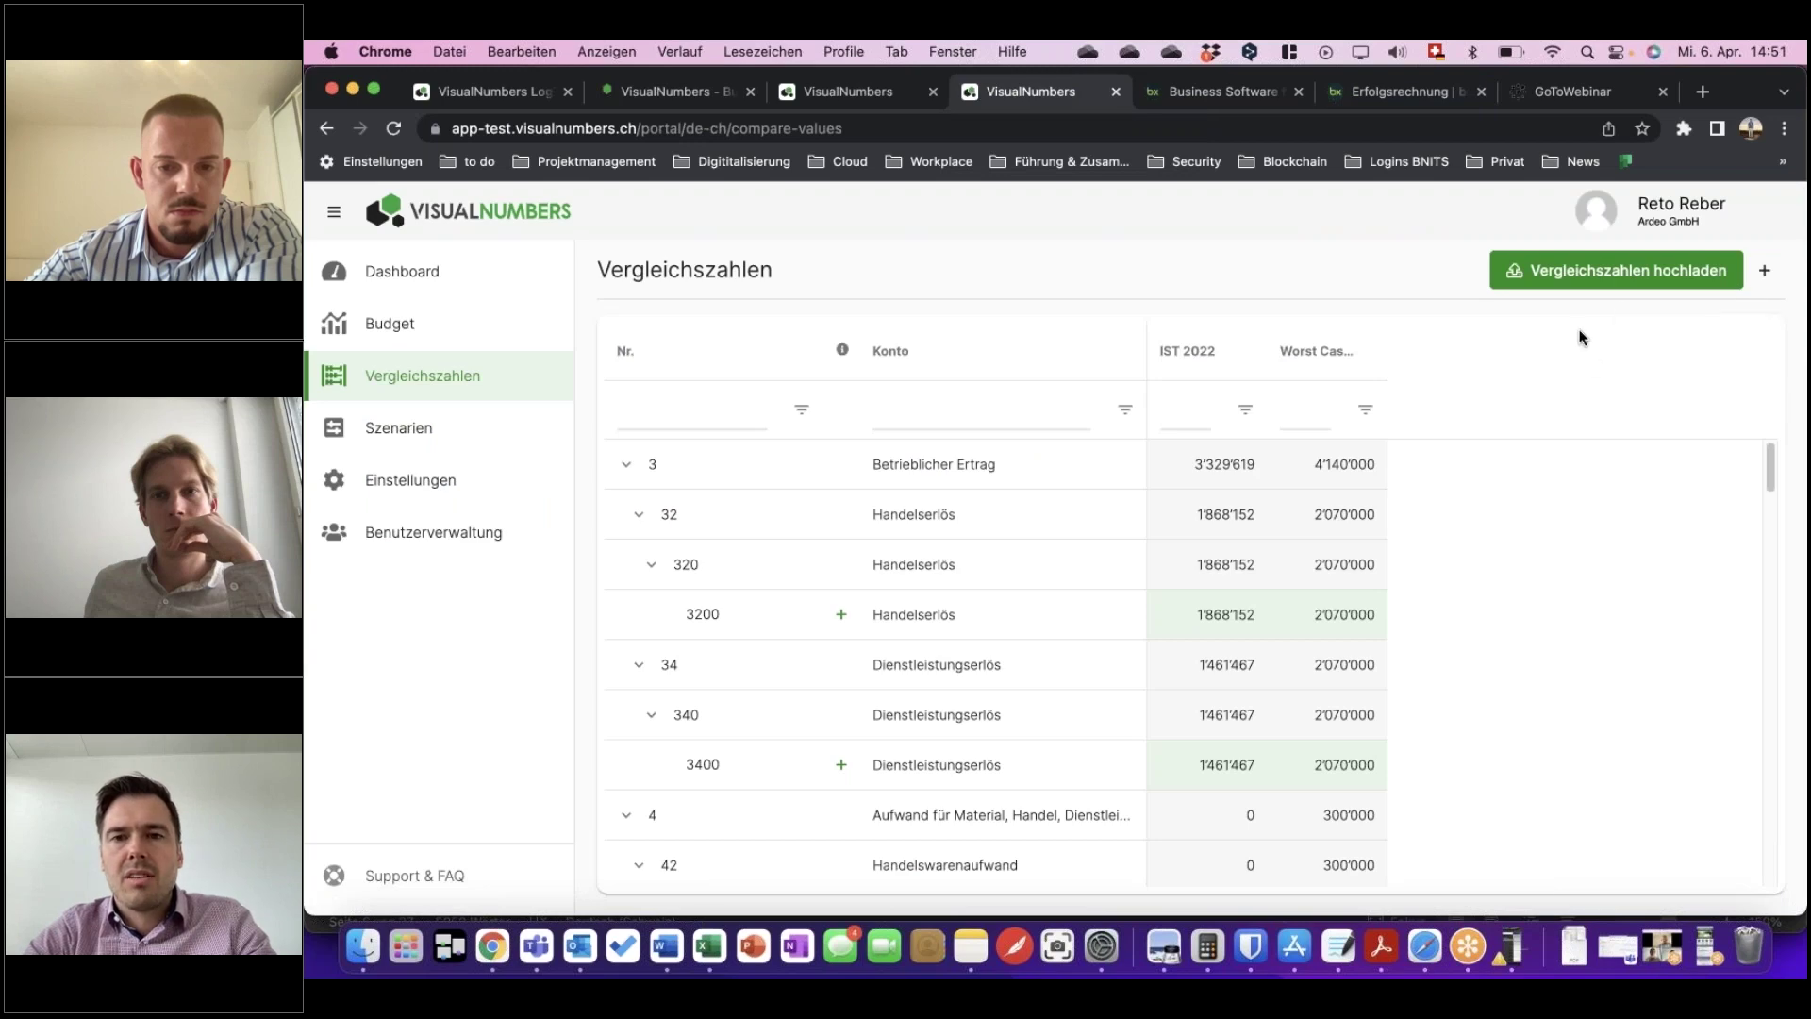
Upload bexio_export_1649244727.xlsx as comparison figures named 'IST 2022 DEMO'.
{"action": "left_click", "coordinate": [1610, 283]}
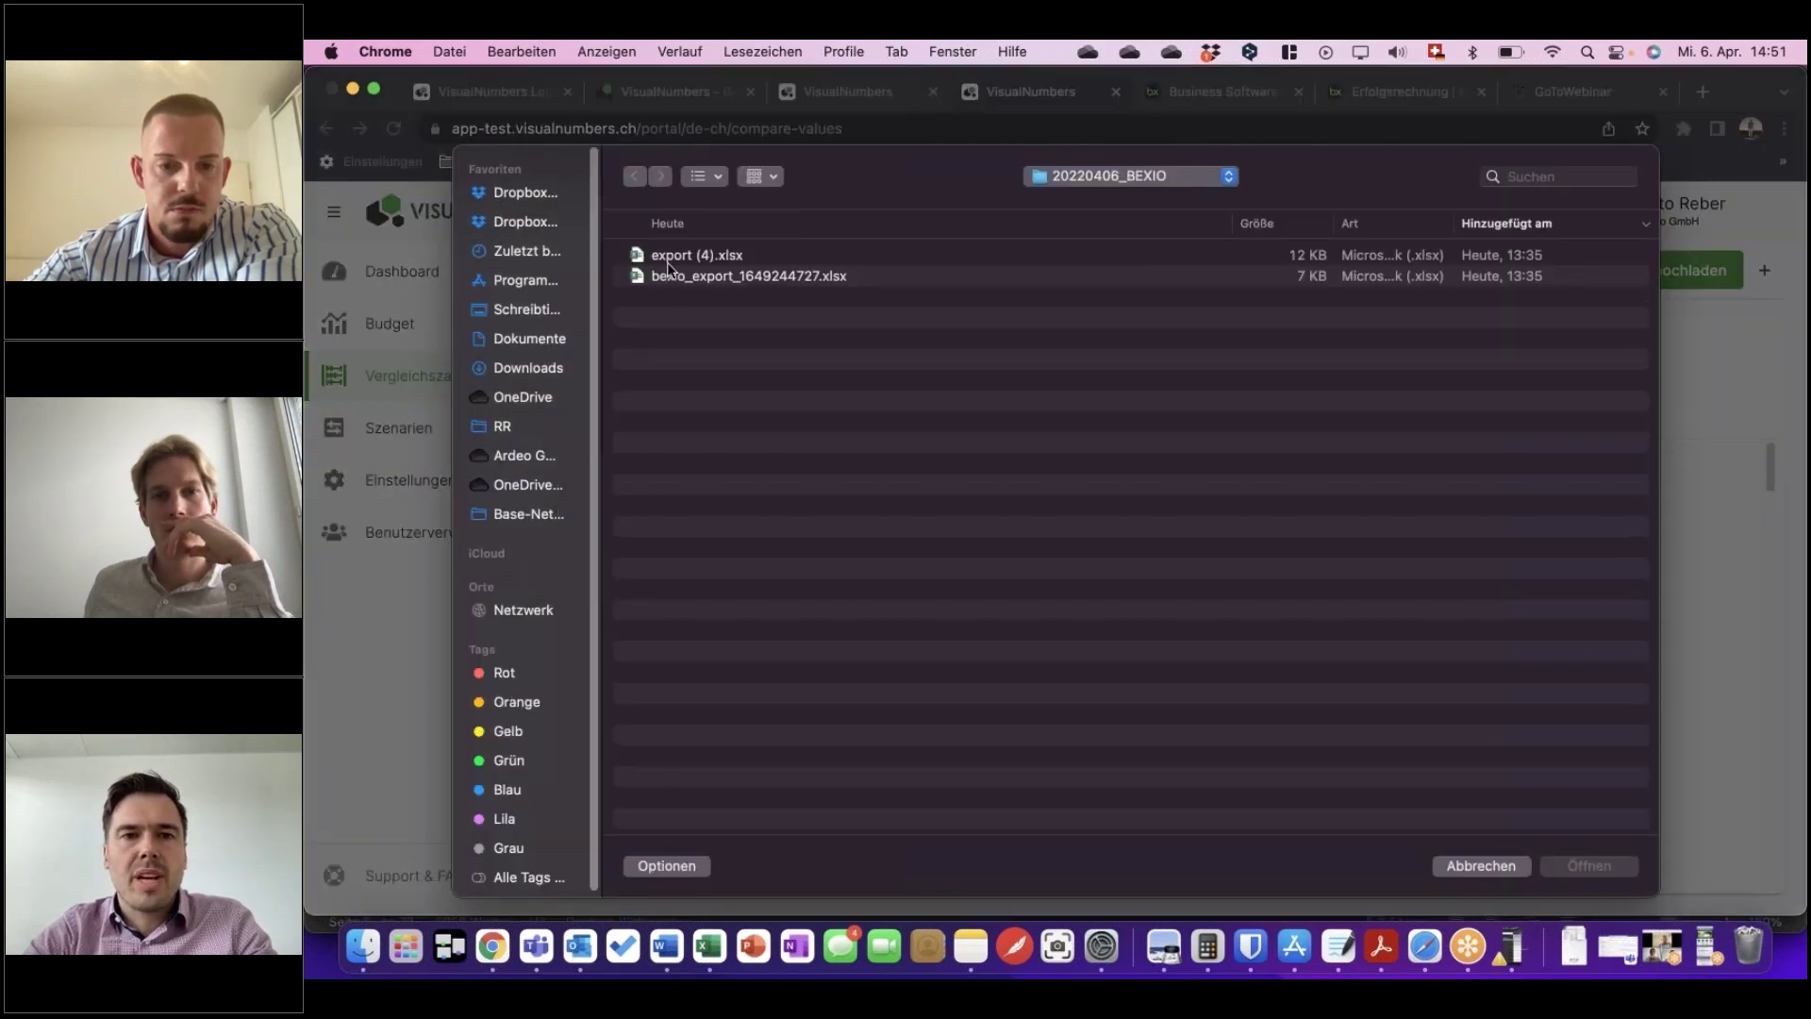
{"action": "left_click", "coordinate": [715, 277]}
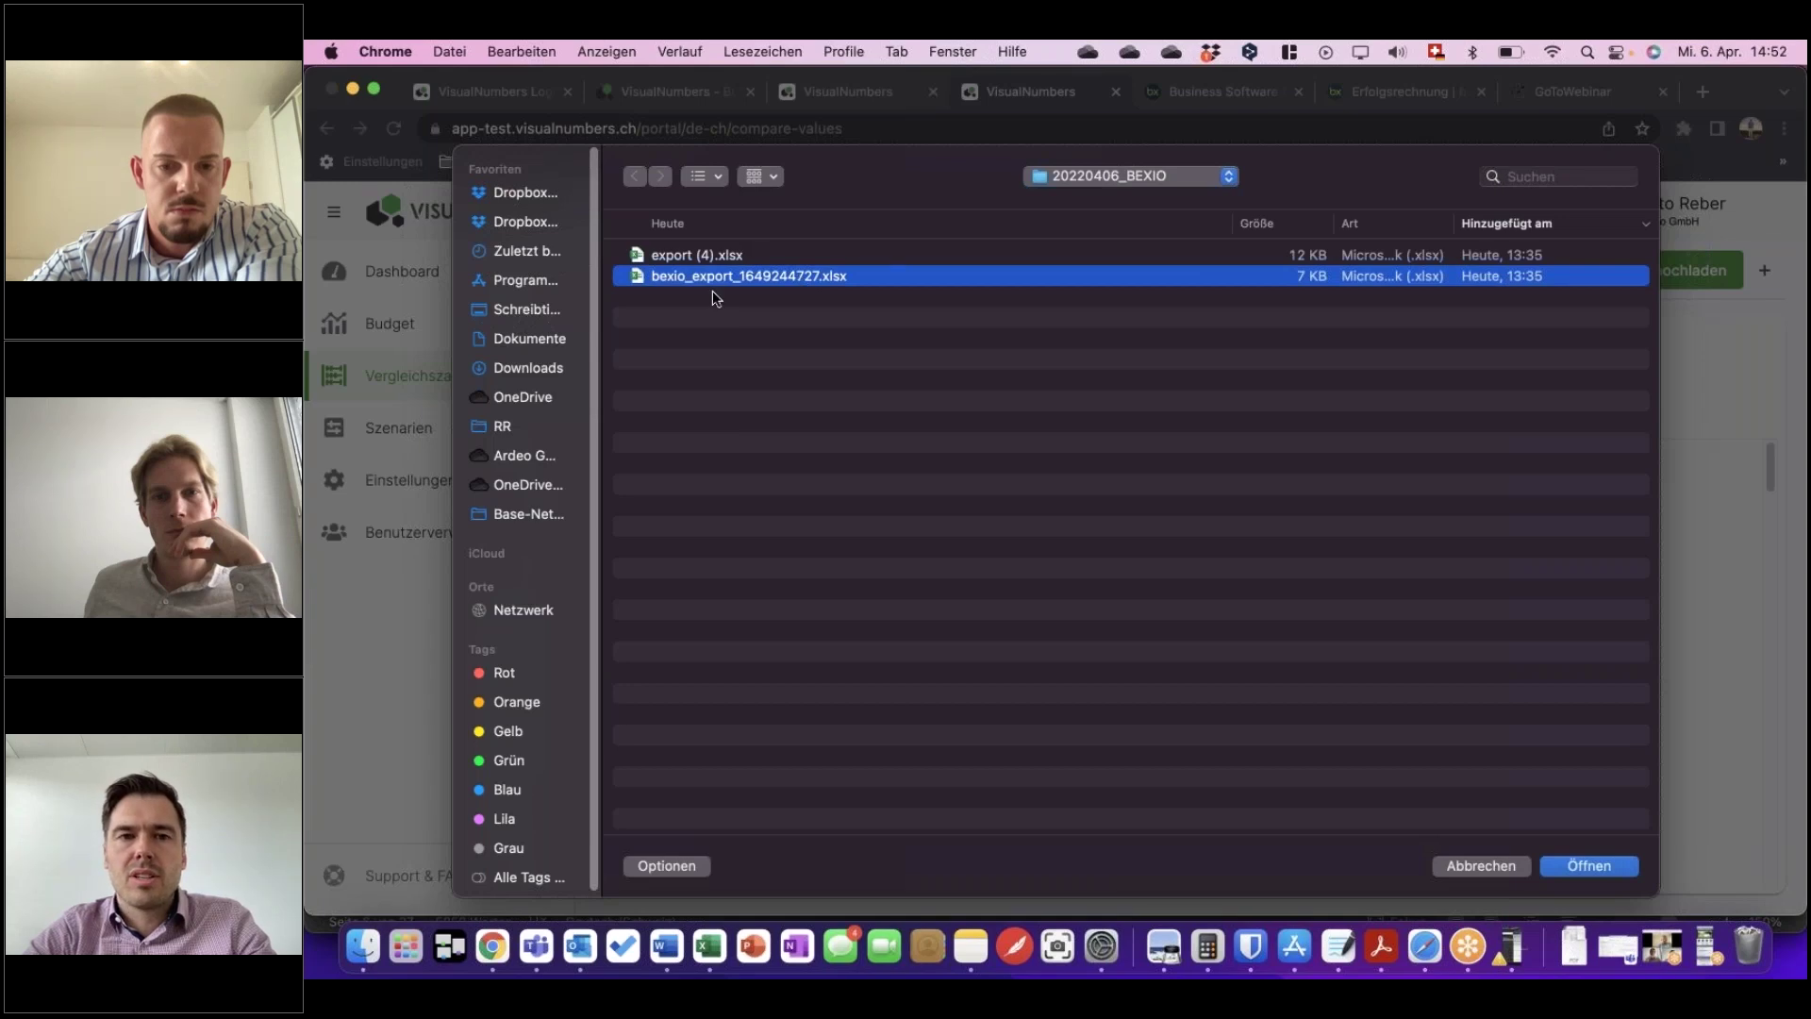
{"action": "double_click", "coordinate": [698, 278]}
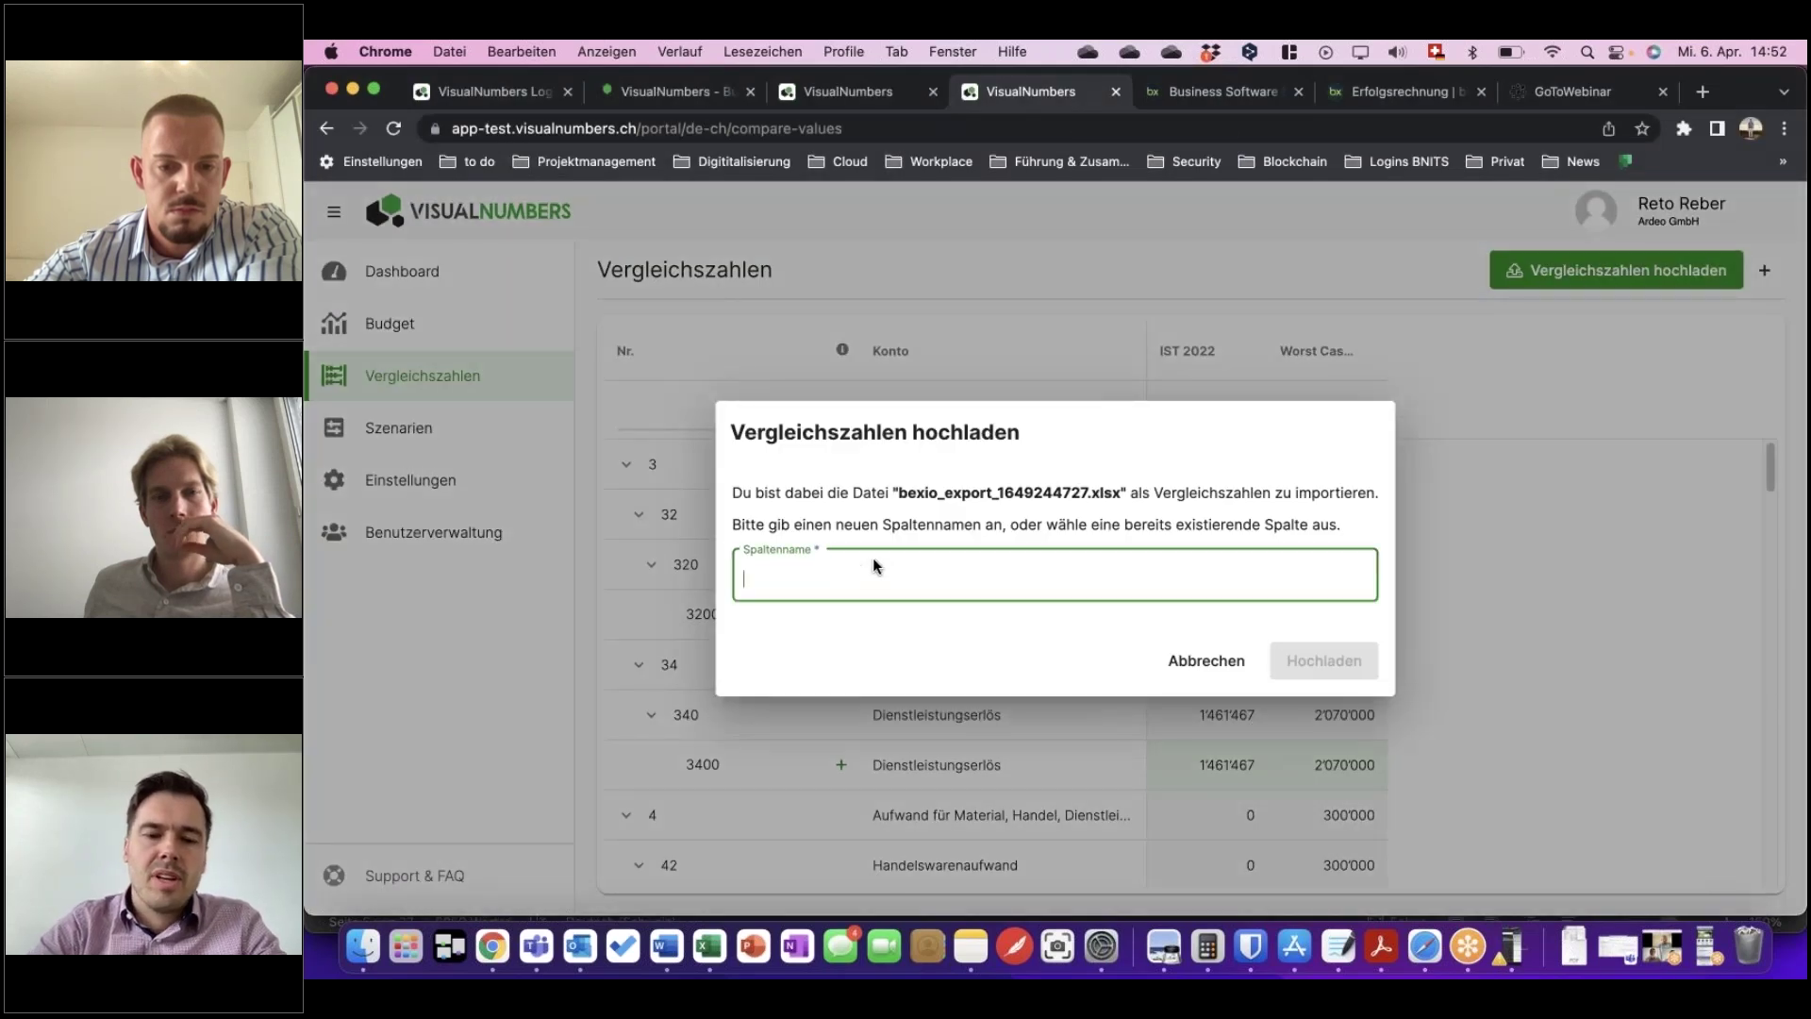
{"action": "type", "text": "IST"}
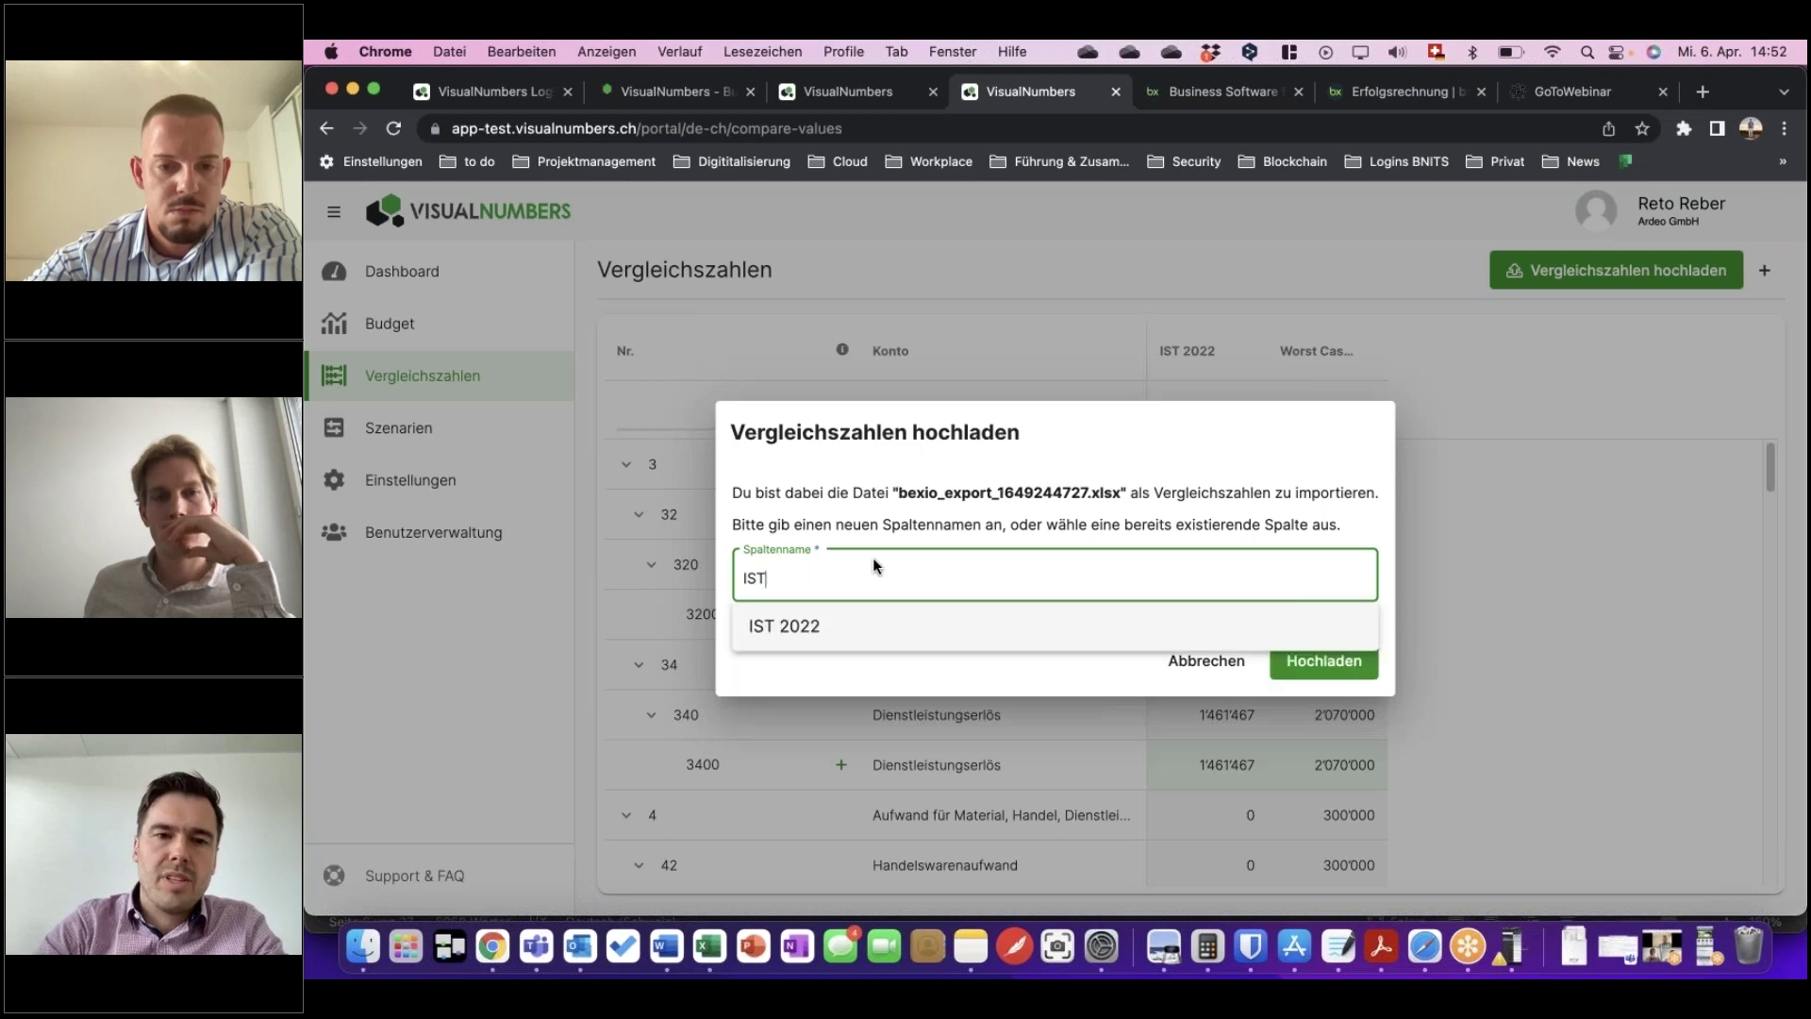
{"action": "type", "text": " 2022 DEMO"}
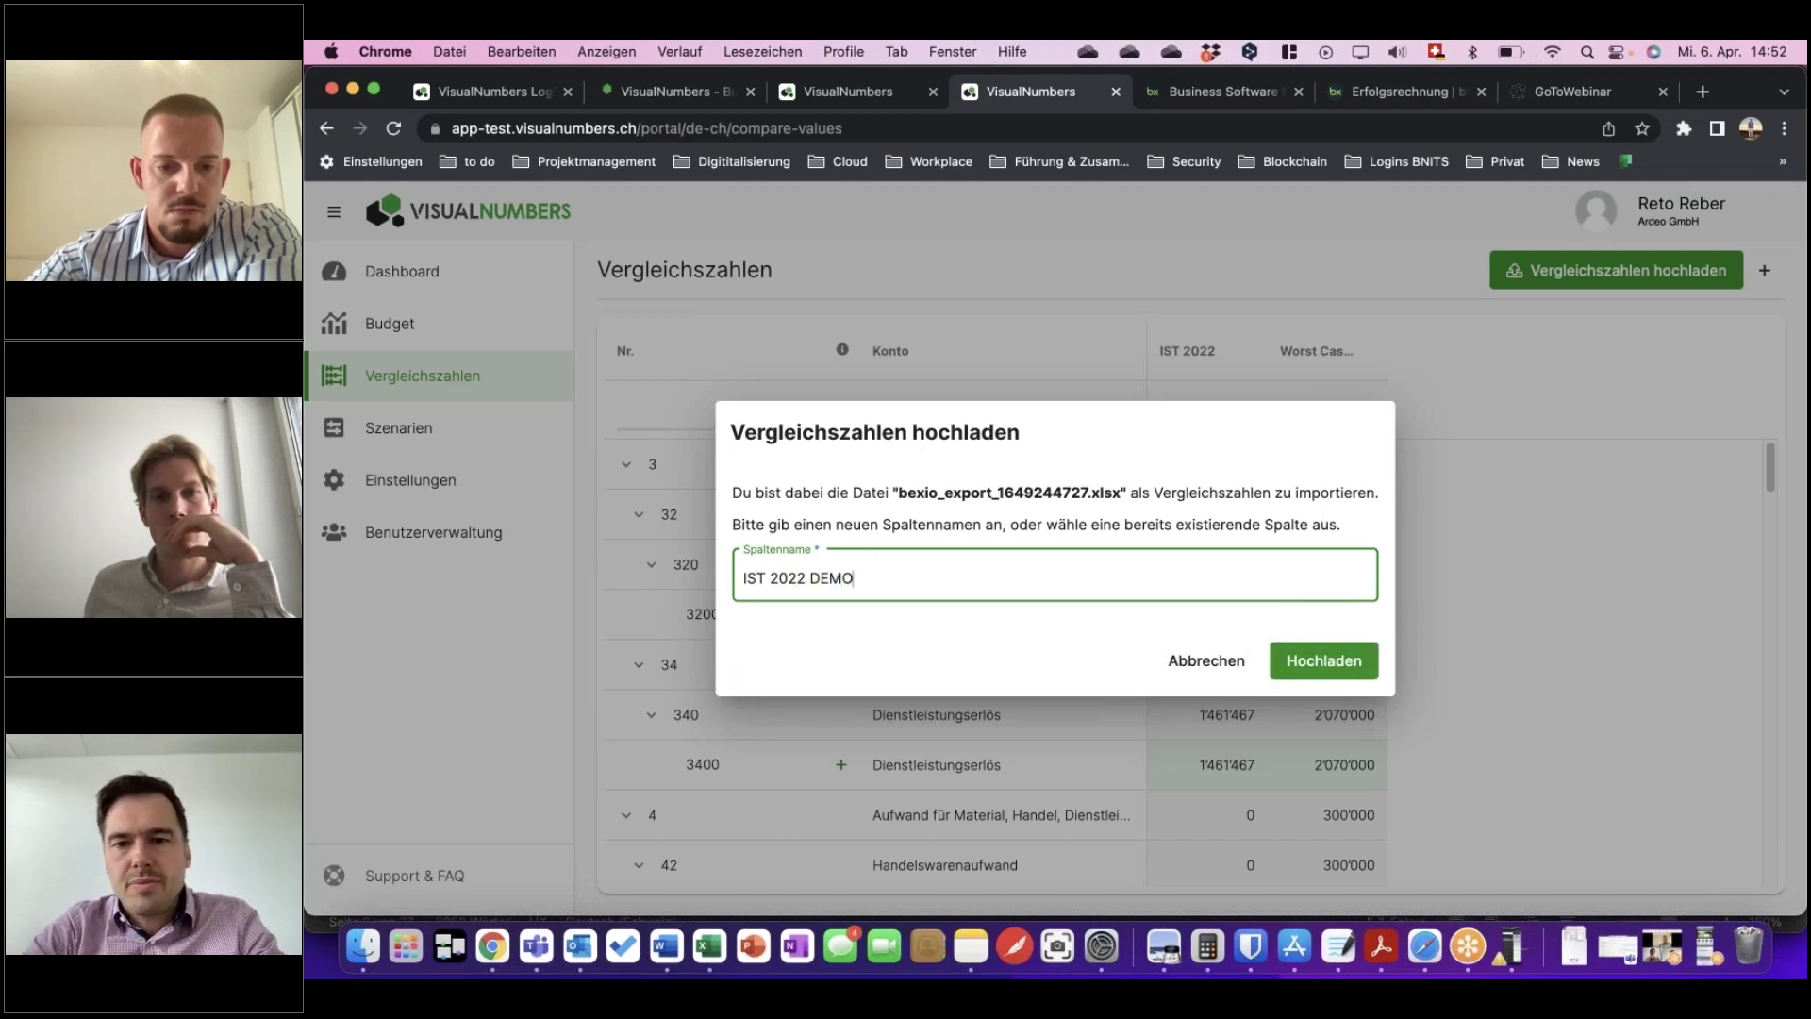
{"action": "key", "text": "Return"}
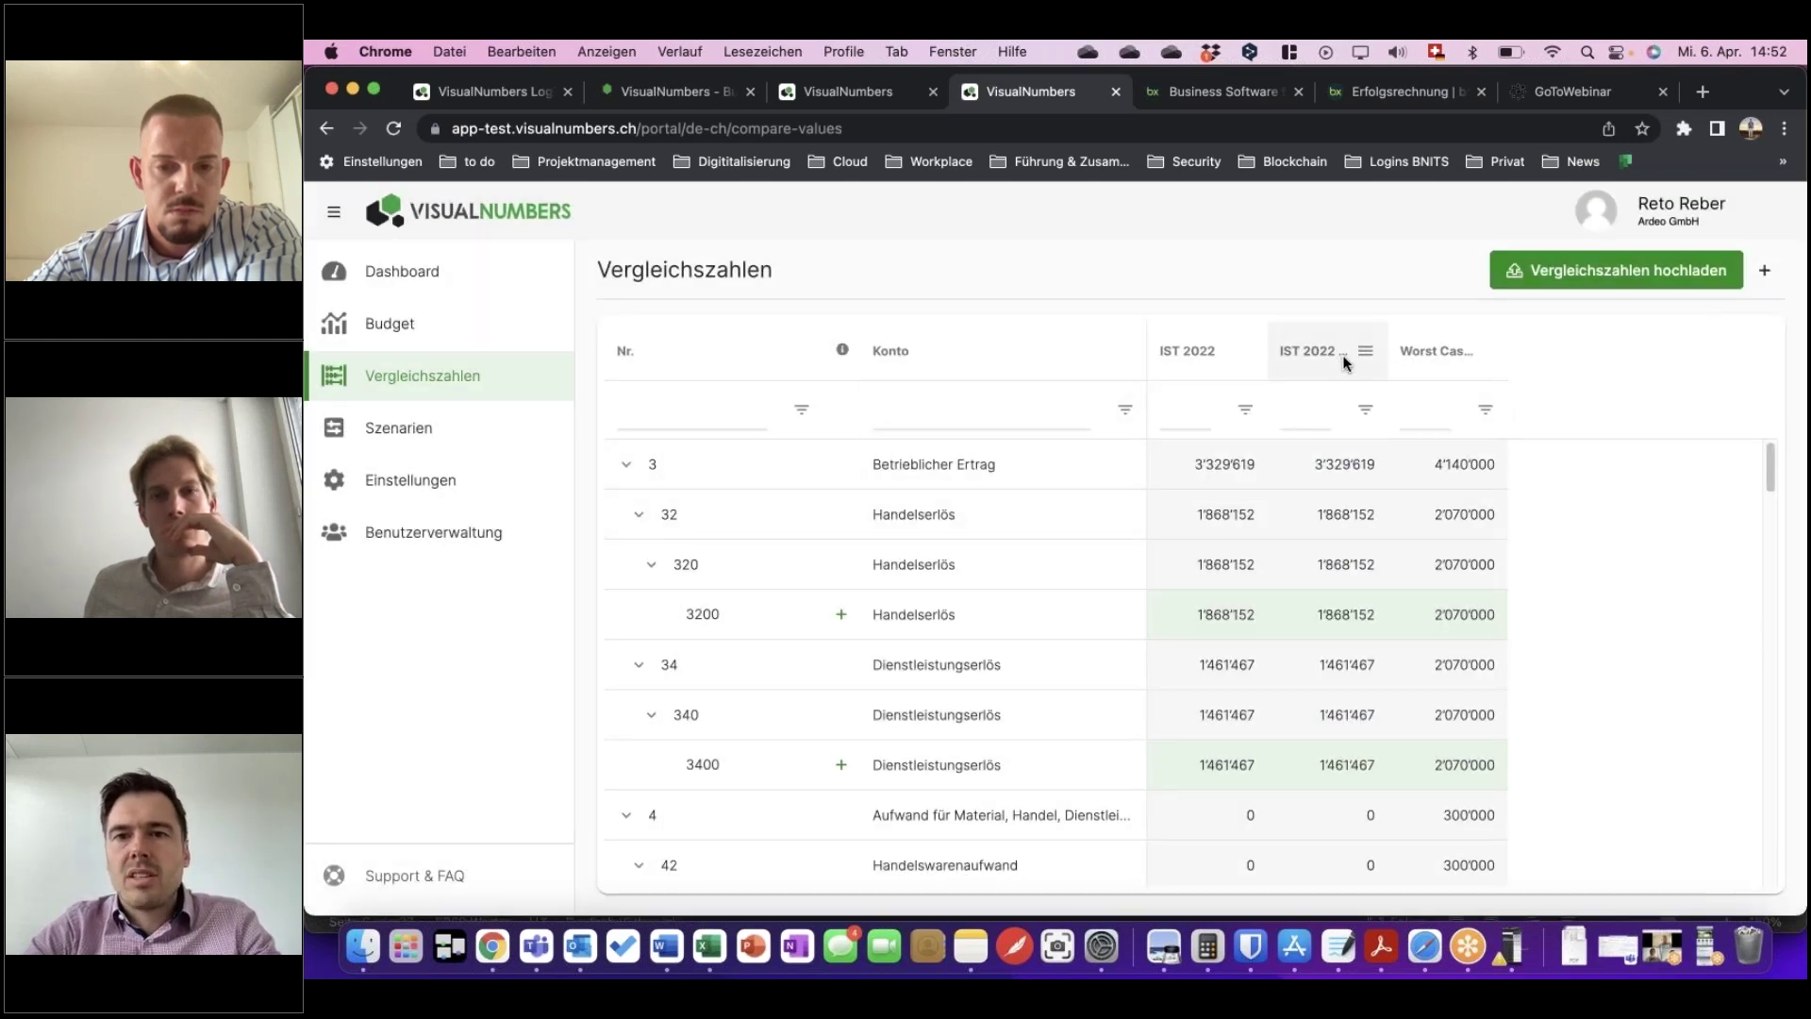
Drag the IST 2022 DEMO column to the first figures position and review the table.
{"action": "left_click_drag", "start_coordinate": [1329, 332], "coordinate": [1205, 337]}
{"action": "left_click_drag", "start_coordinate": [1197, 336], "coordinate": [1202, 351]}
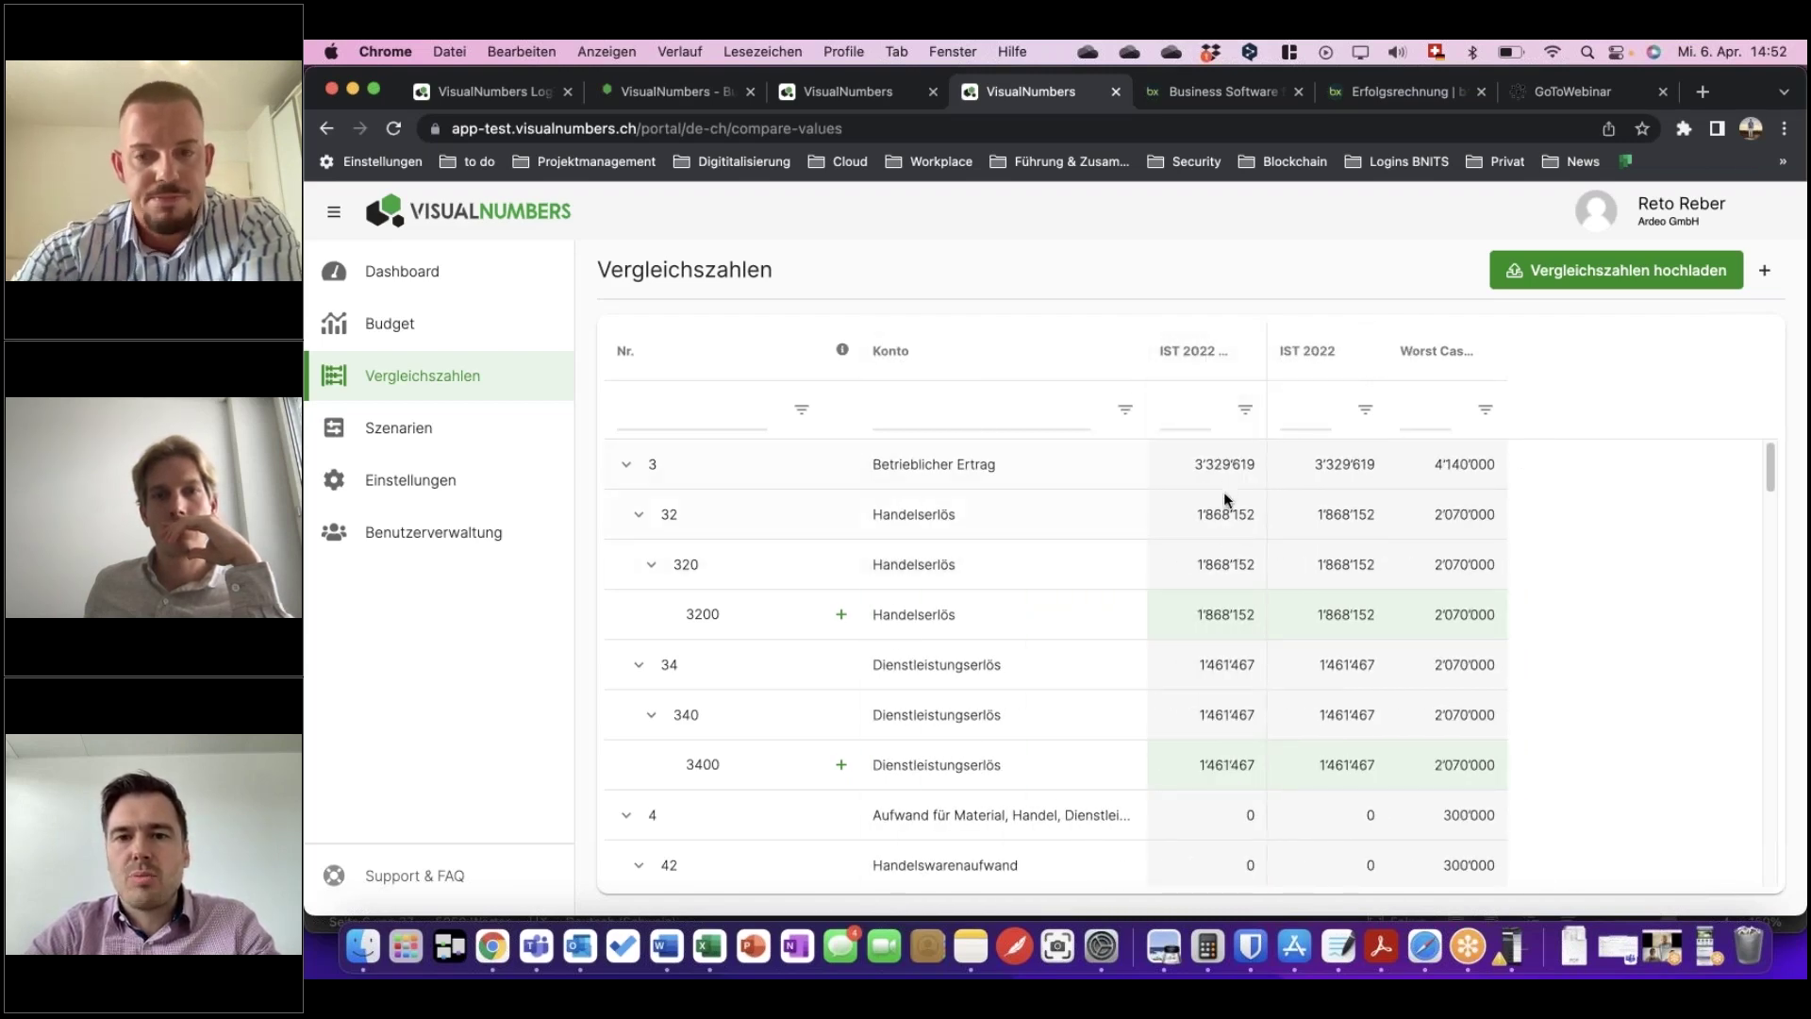
{"action": "scroll", "coordinate": [1220, 722], "scroll_direction": "down", "scroll_amount": 1}
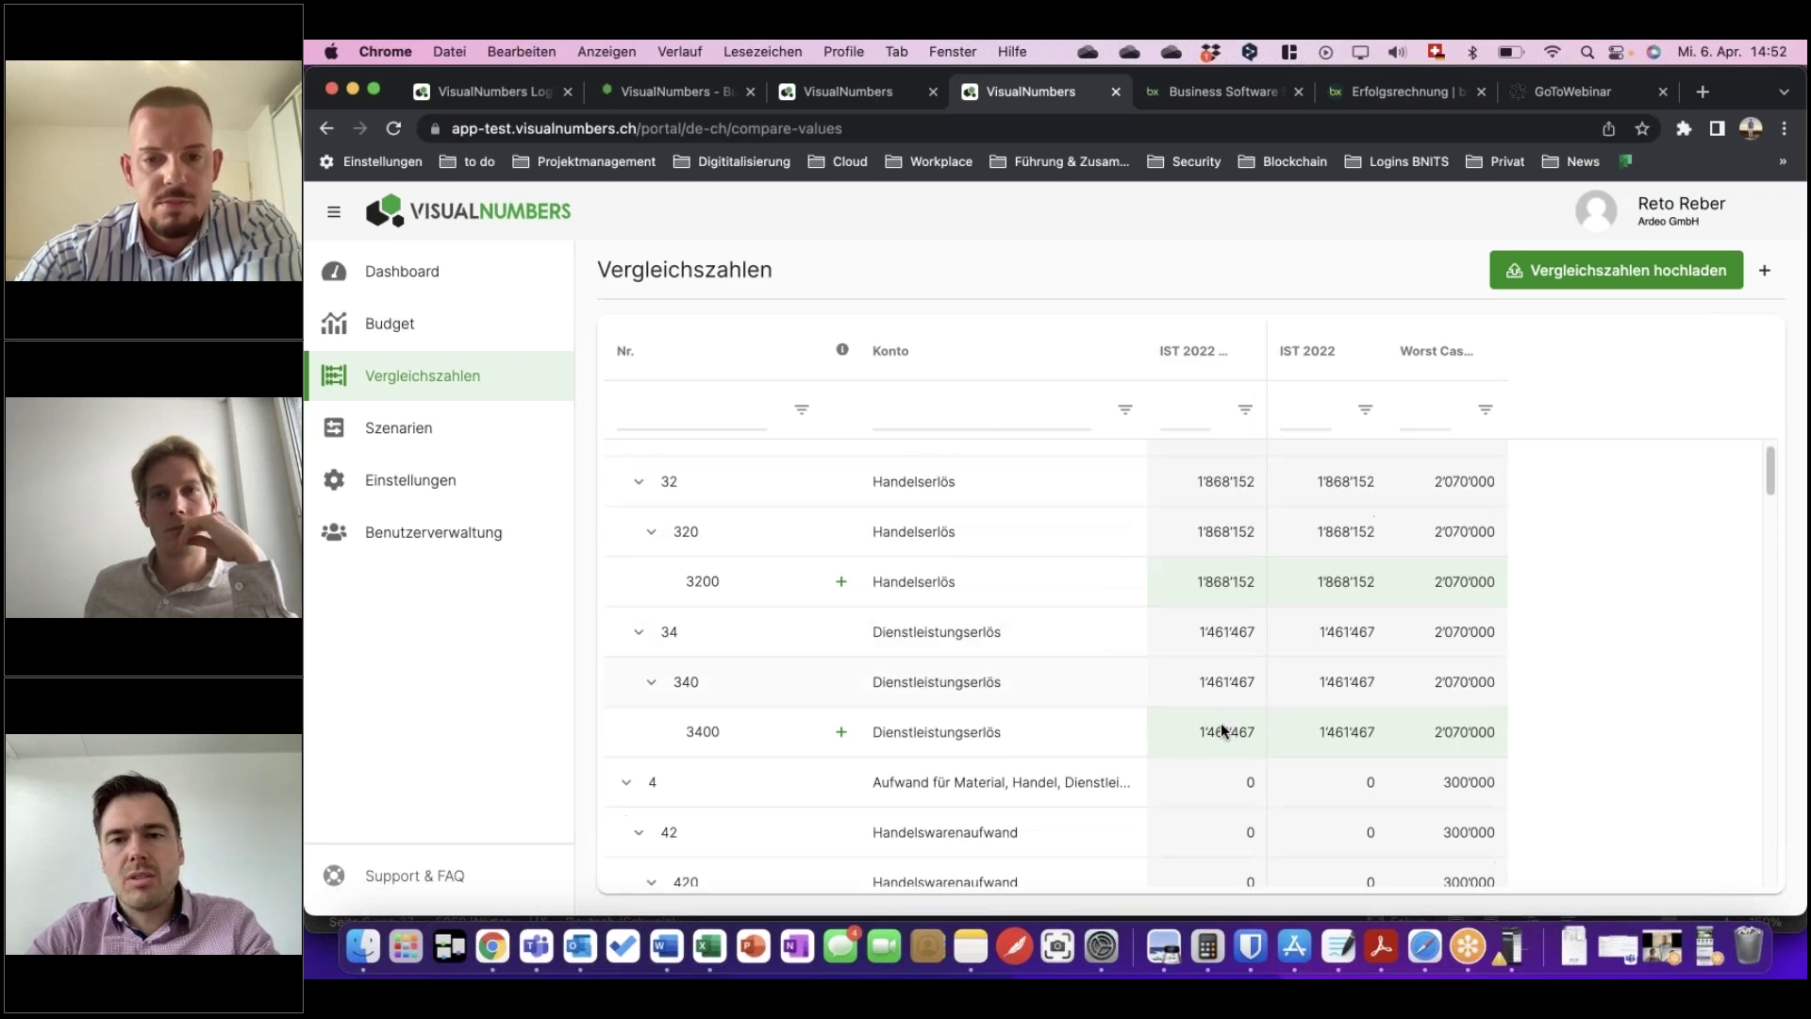
{"action": "scroll", "coordinate": [1221, 722], "scroll_direction": "down", "scroll_amount": 5}
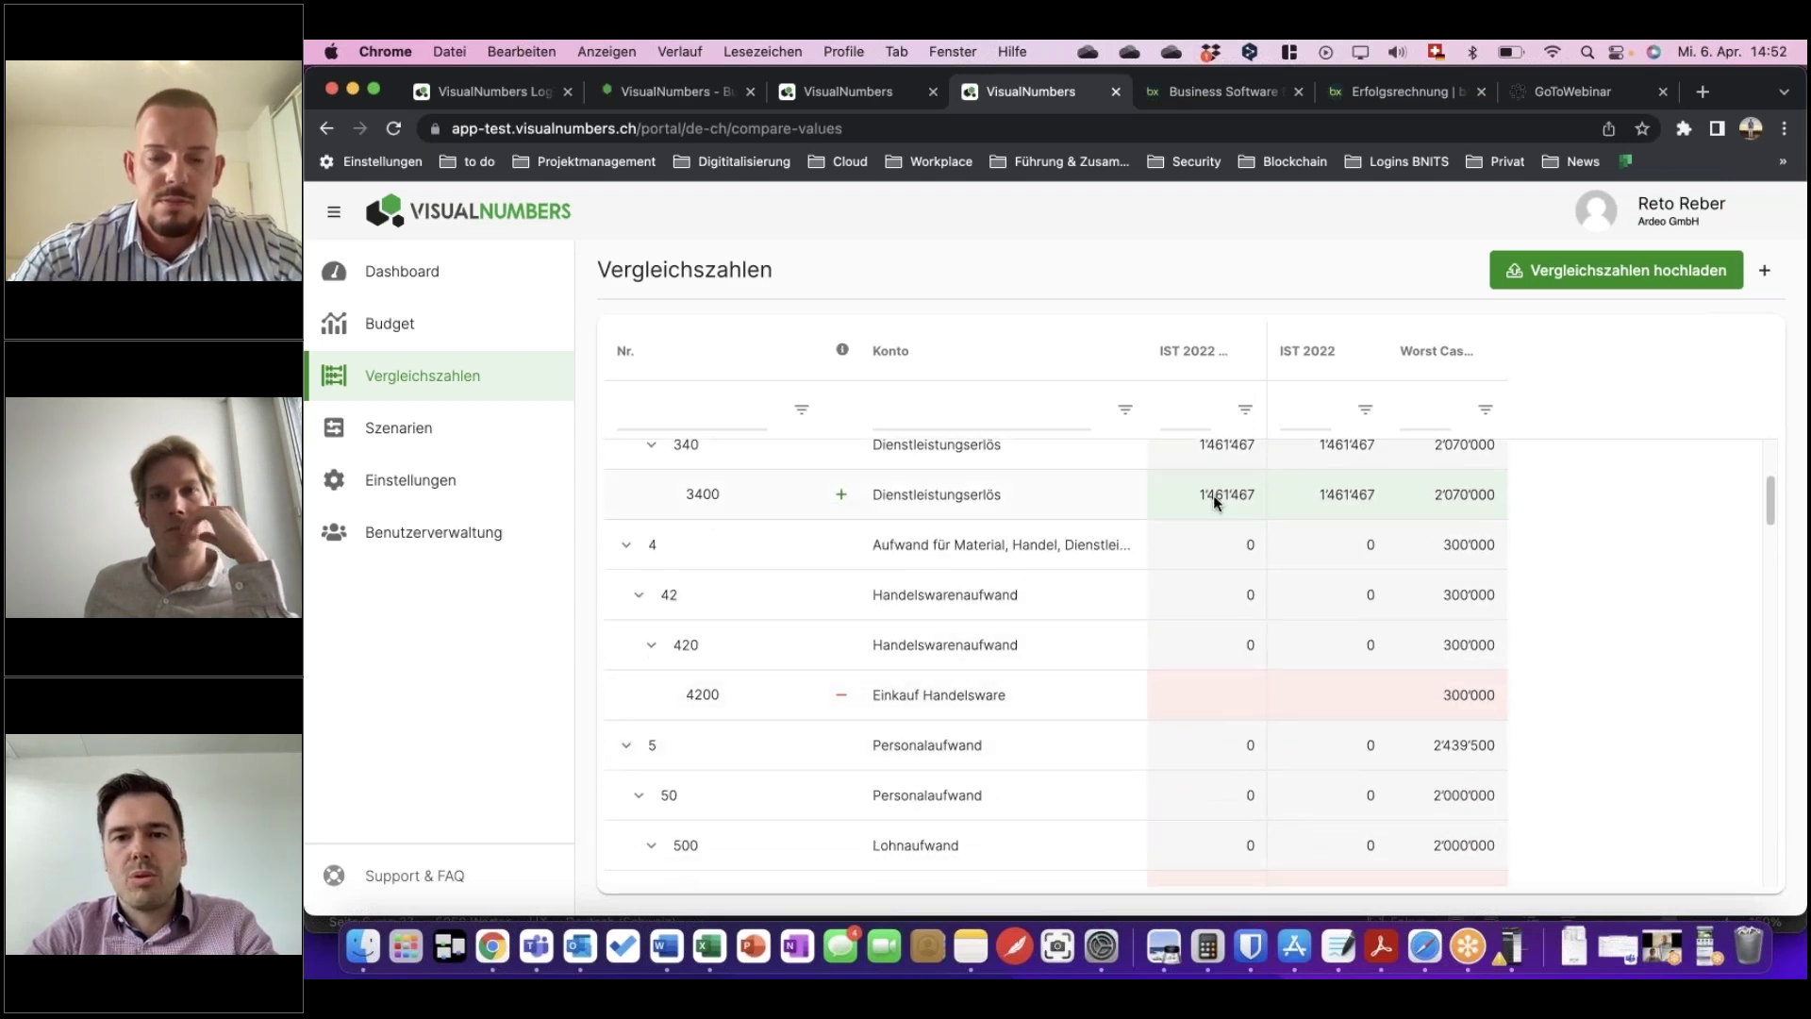
{"action": "scroll", "coordinate": [1217, 500], "scroll_direction": "down", "scroll_amount": 4}
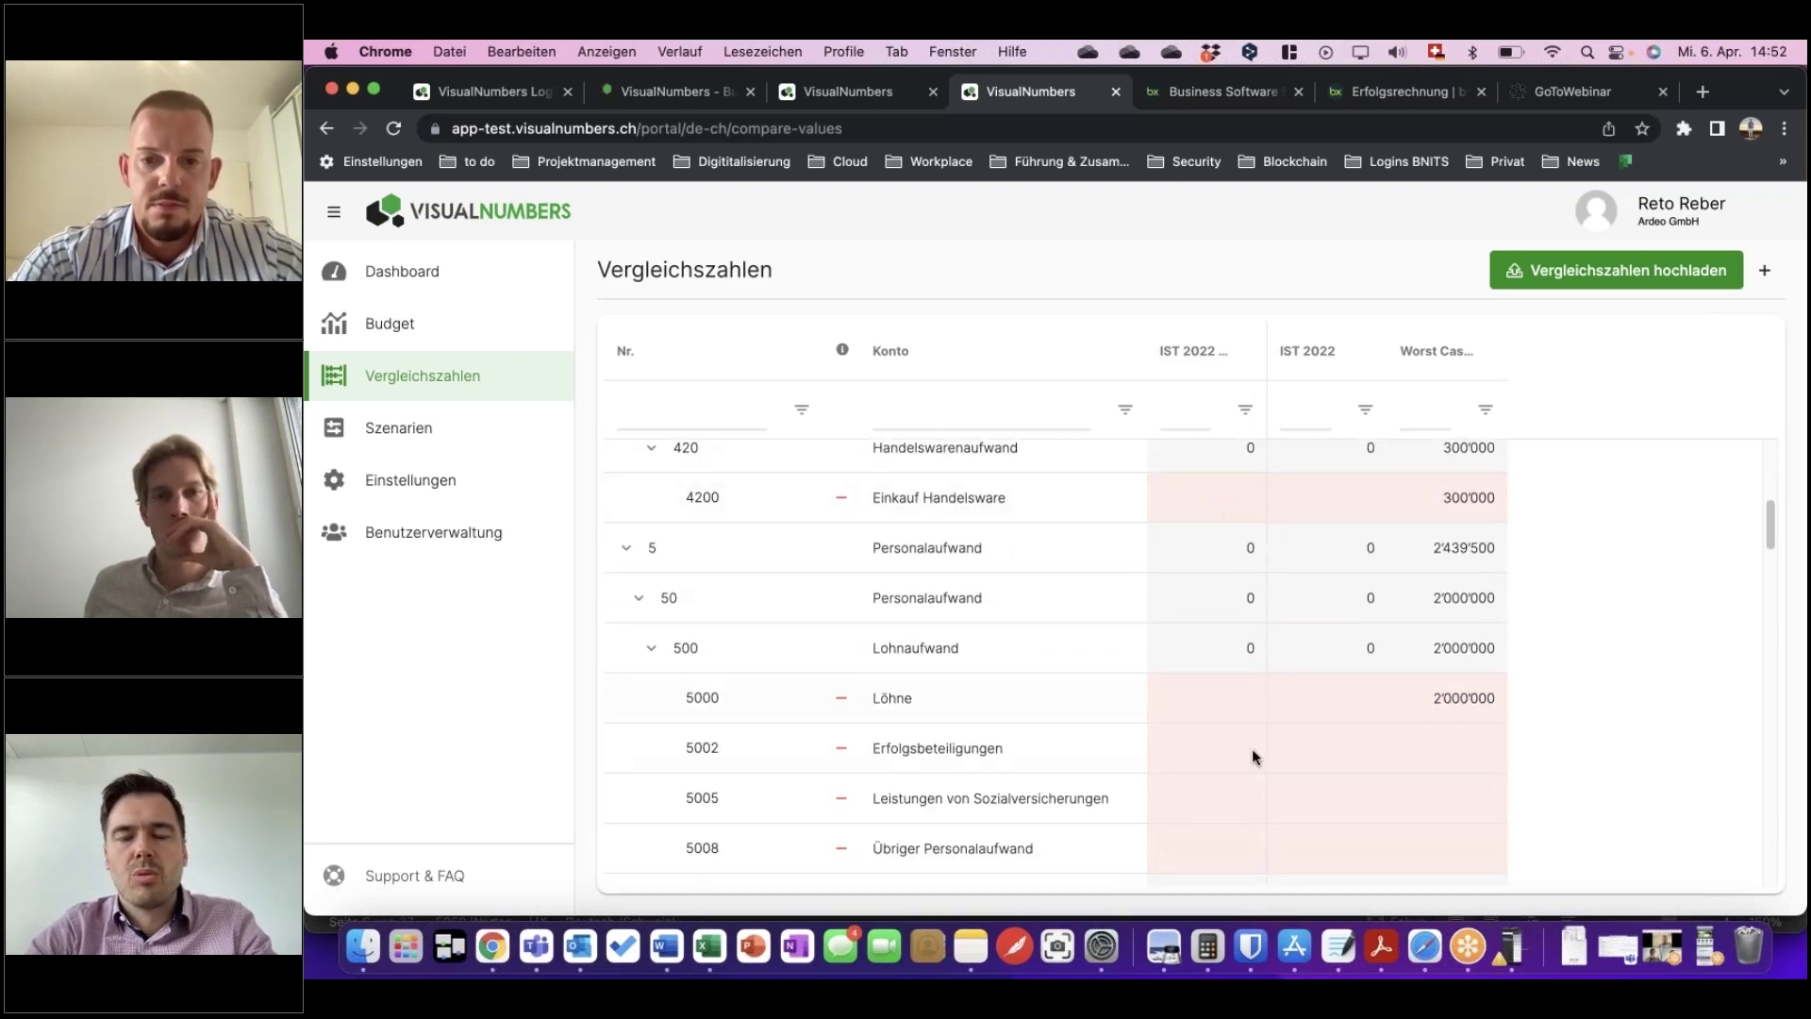
{"action": "scroll", "coordinate": [1252, 711], "scroll_direction": "up", "scroll_amount": 7}
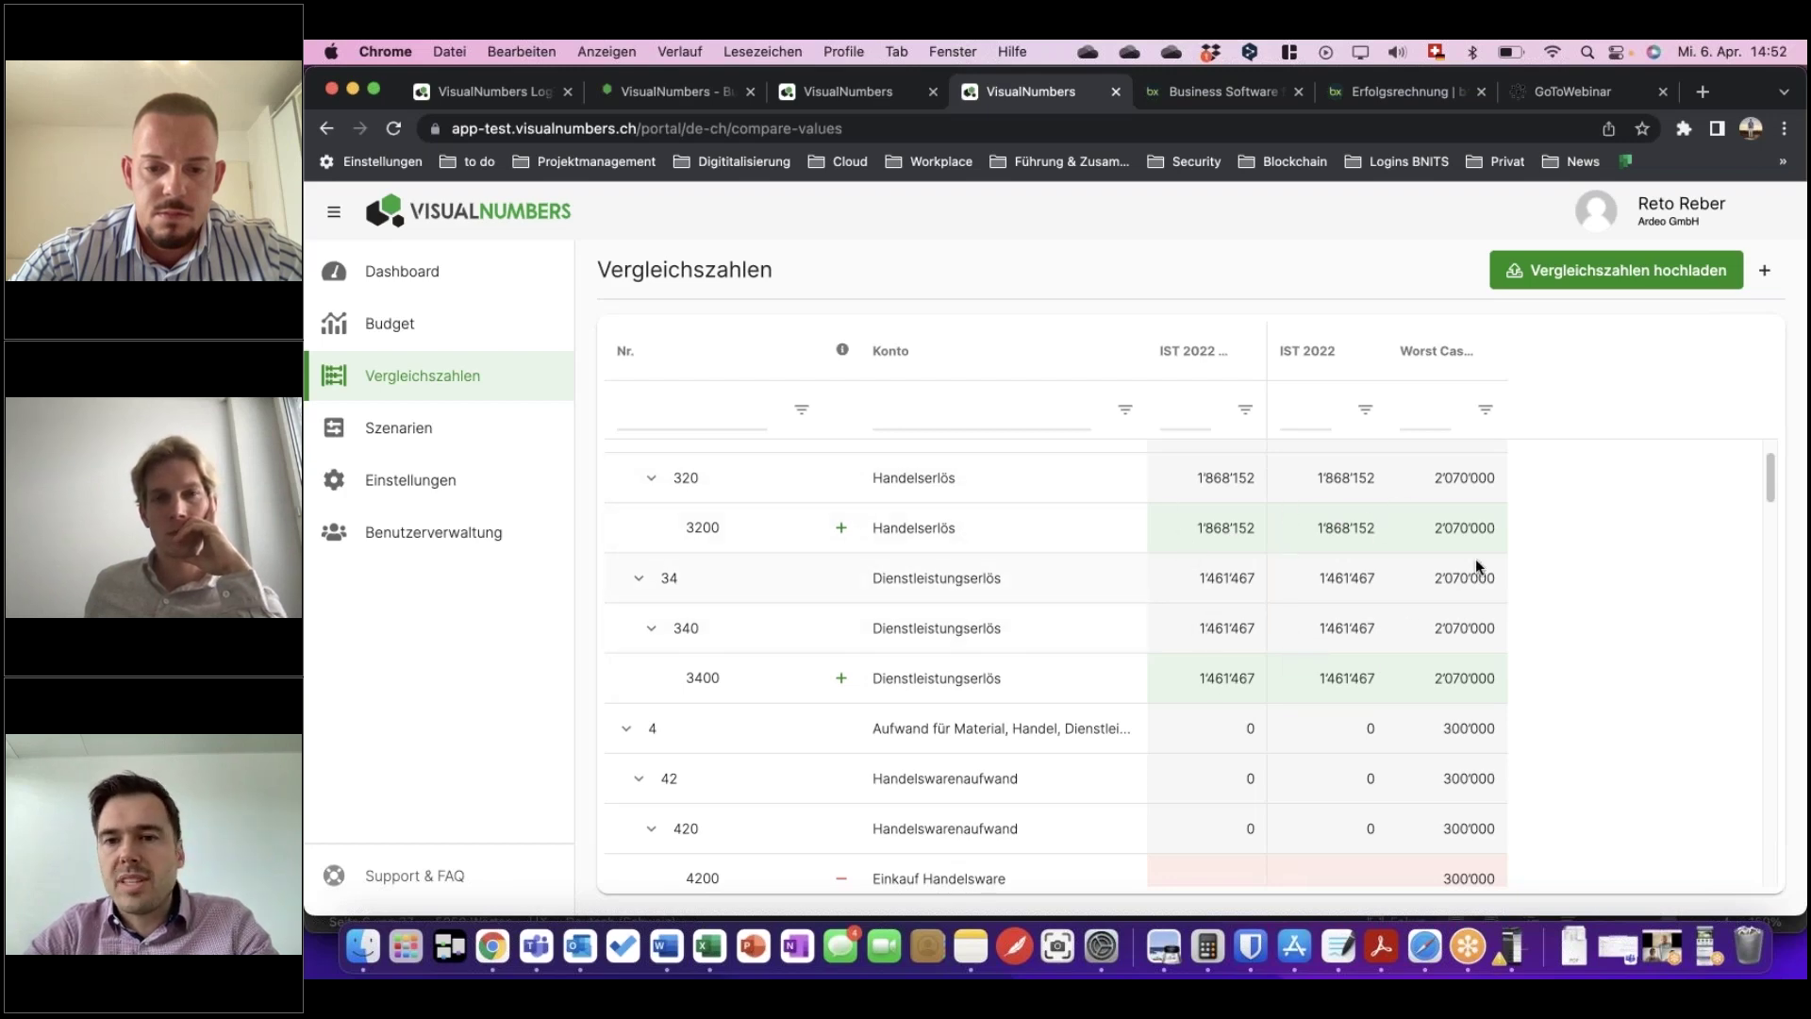
{"action": "scroll", "coordinate": [1412, 625], "scroll_direction": "down", "scroll_amount": 5}
{"action": "scroll", "coordinate": [1411, 626], "scroll_direction": "up", "scroll_amount": 6}
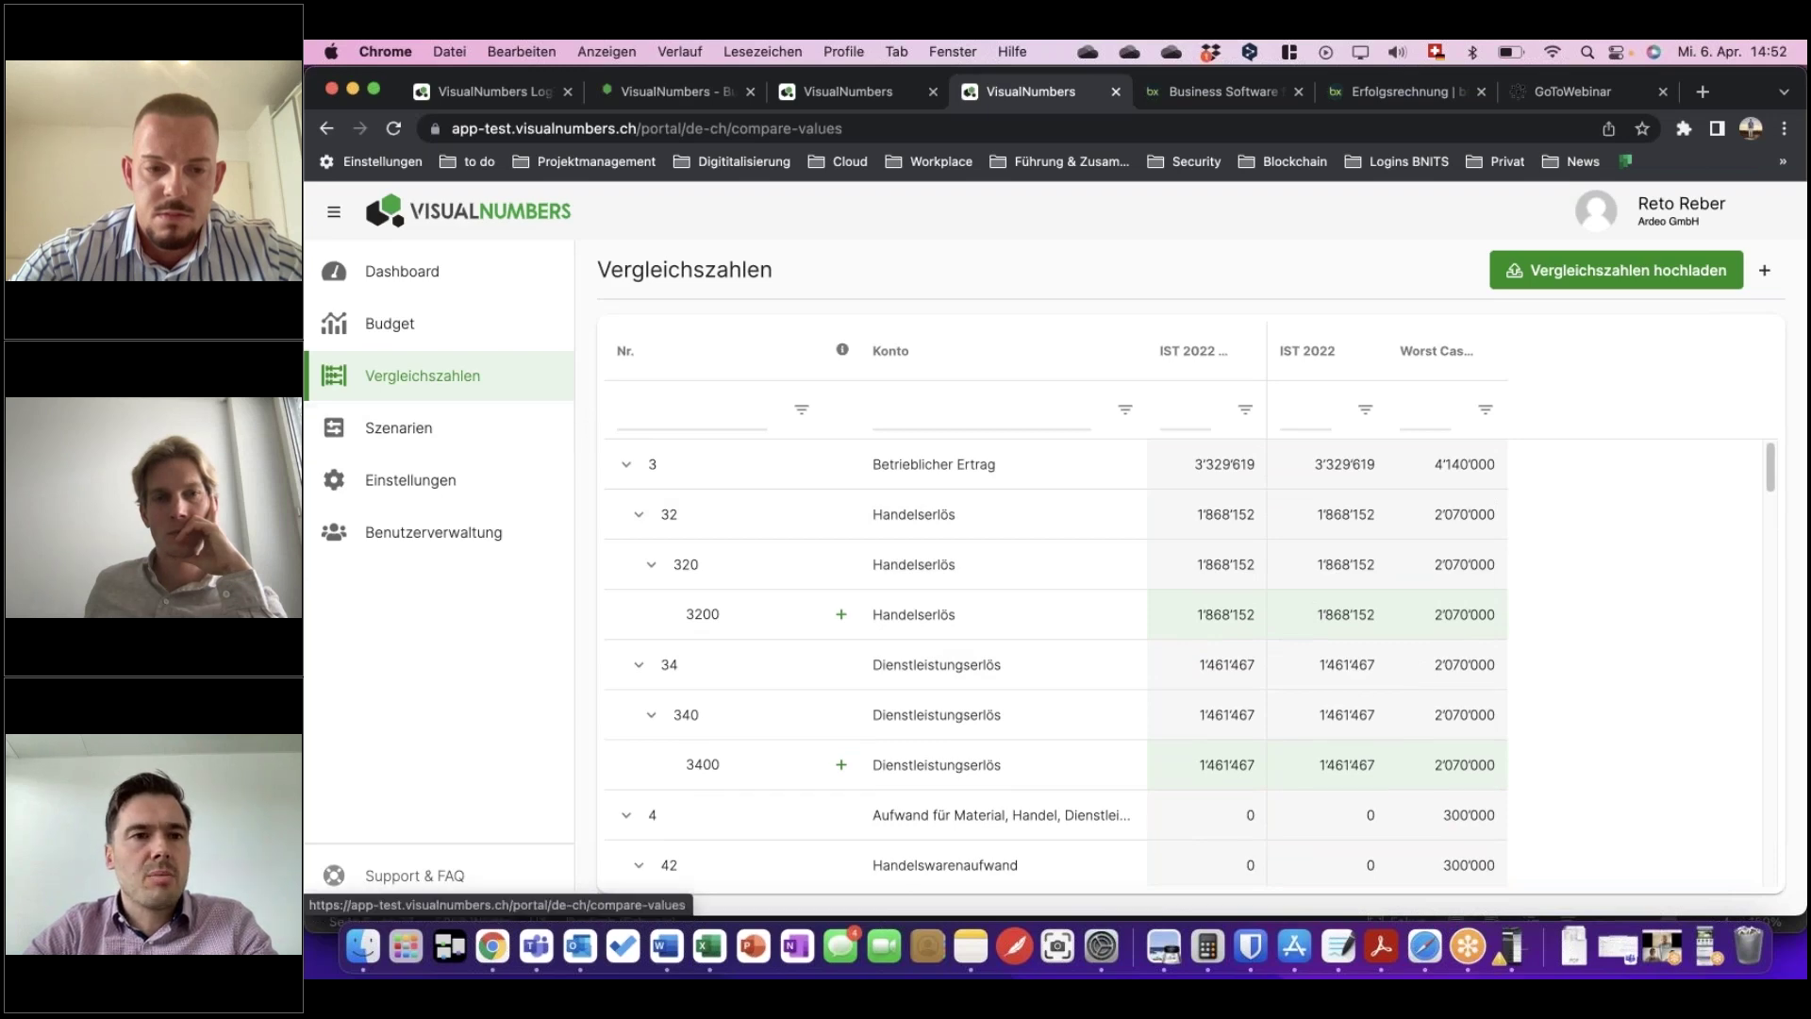
{"action": "left_click", "coordinate": [407, 340]}
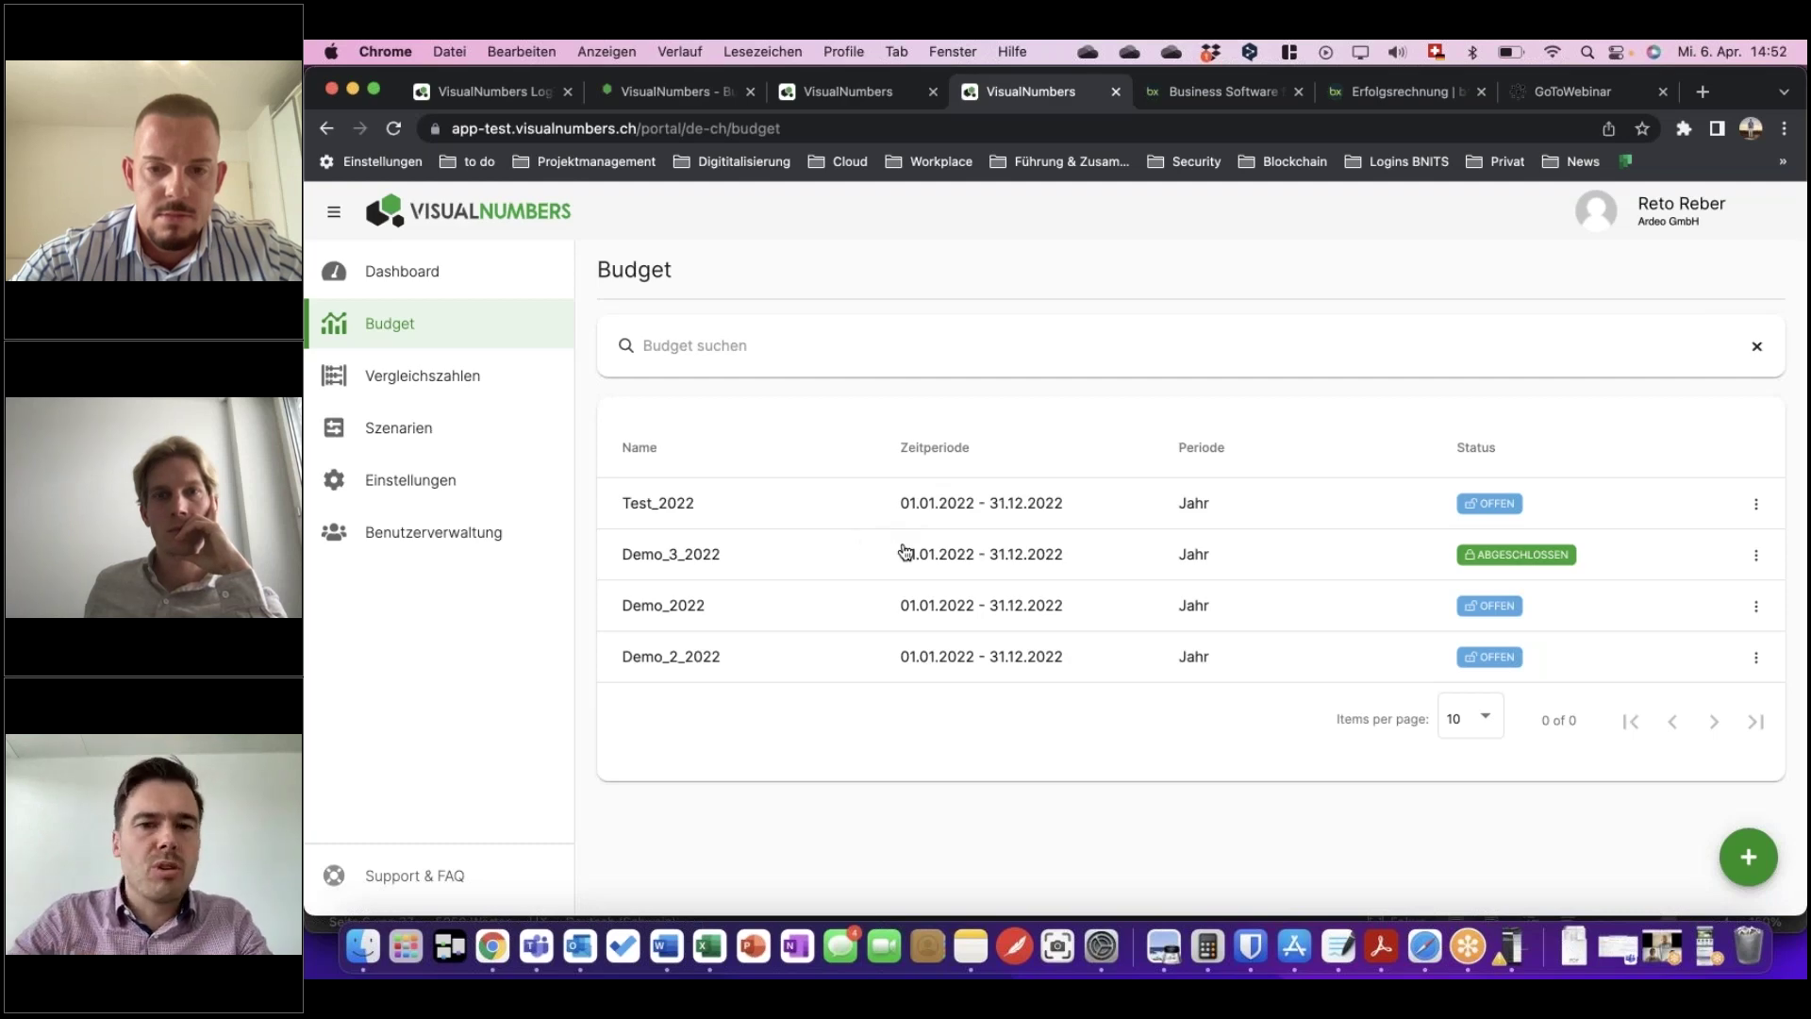
Add IST 2022 DEMO as a comparison column to the Demo_2022 budget.
{"action": "left_click", "coordinate": [1001, 613]}
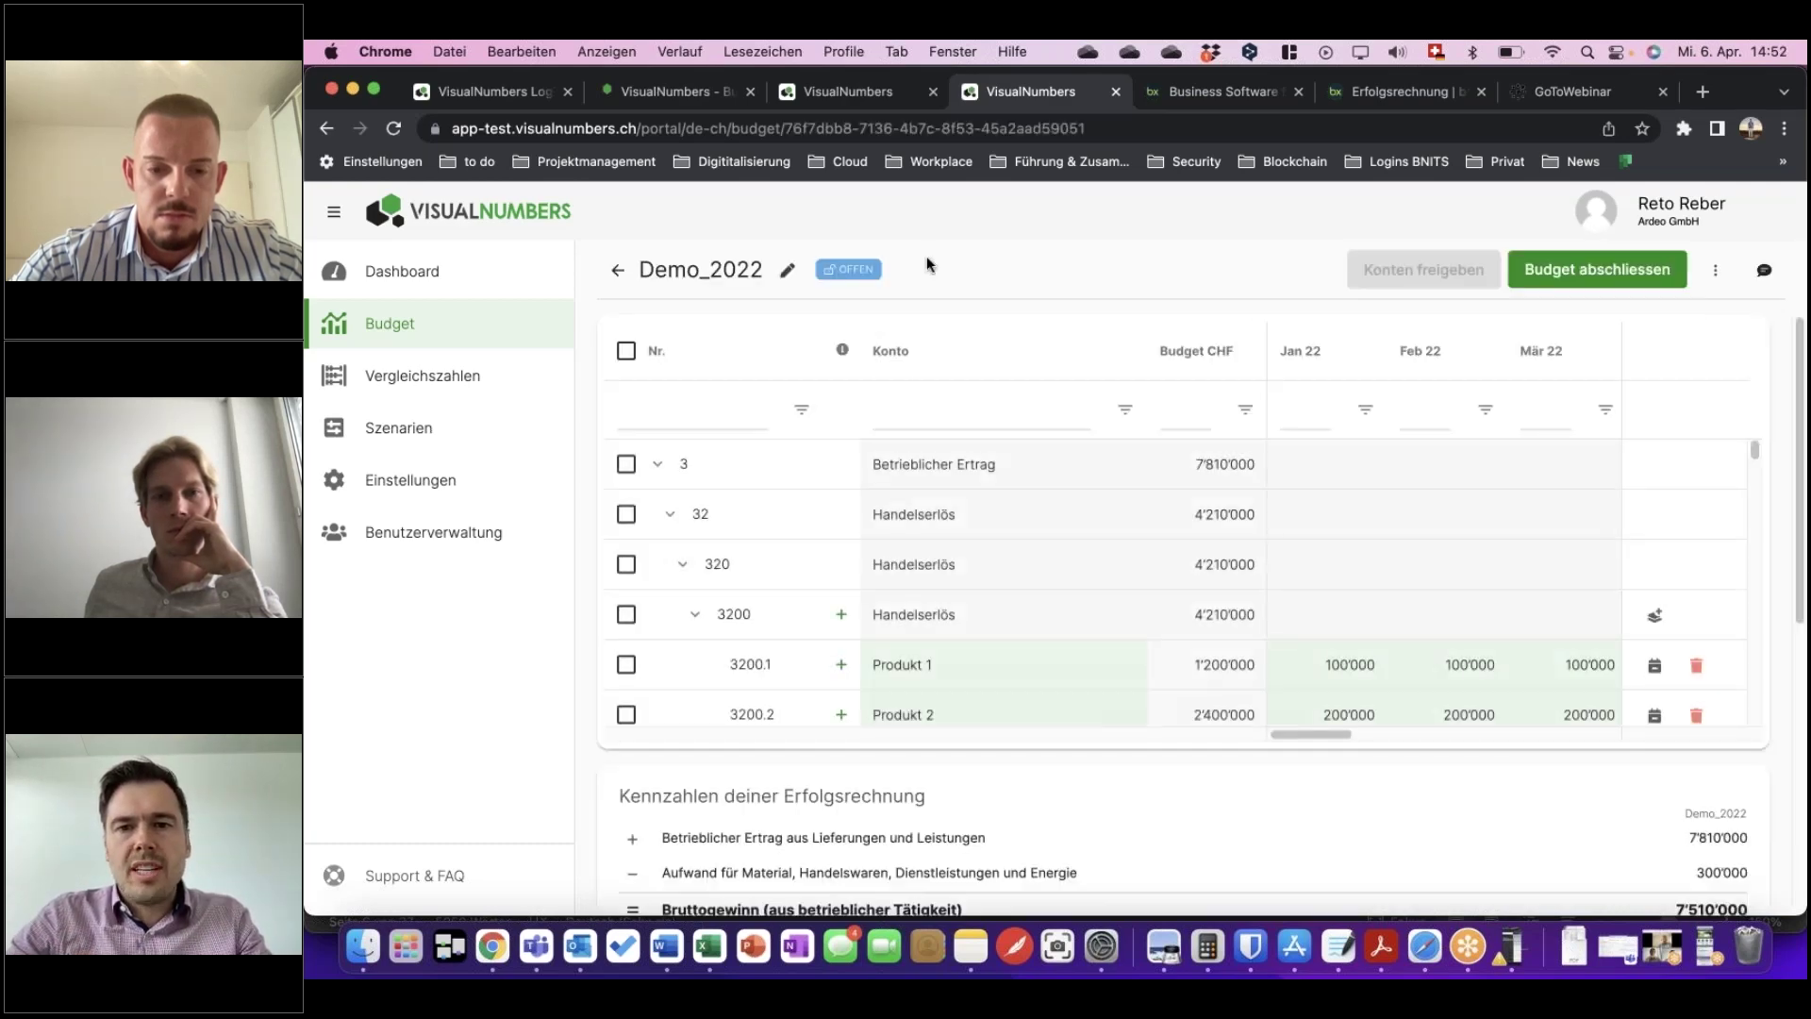
{"action": "left_click", "coordinate": [1715, 273]}
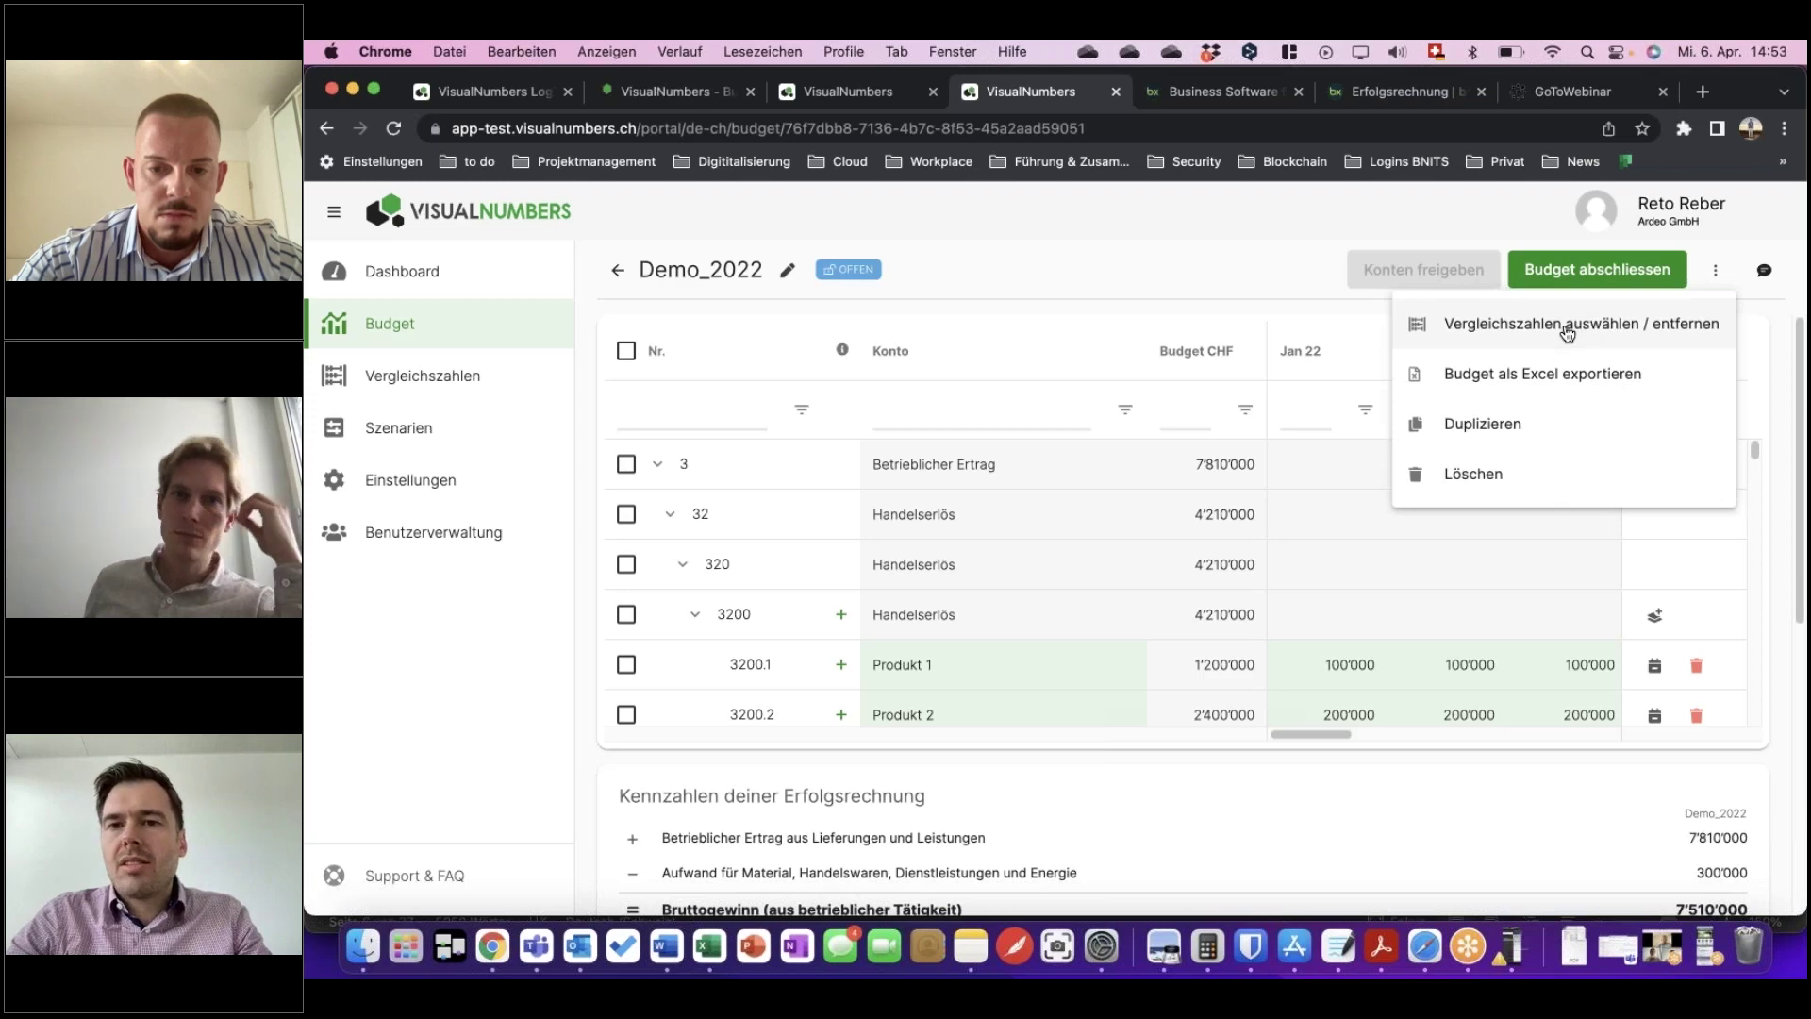
{"action": "left_click", "coordinate": [1570, 337]}
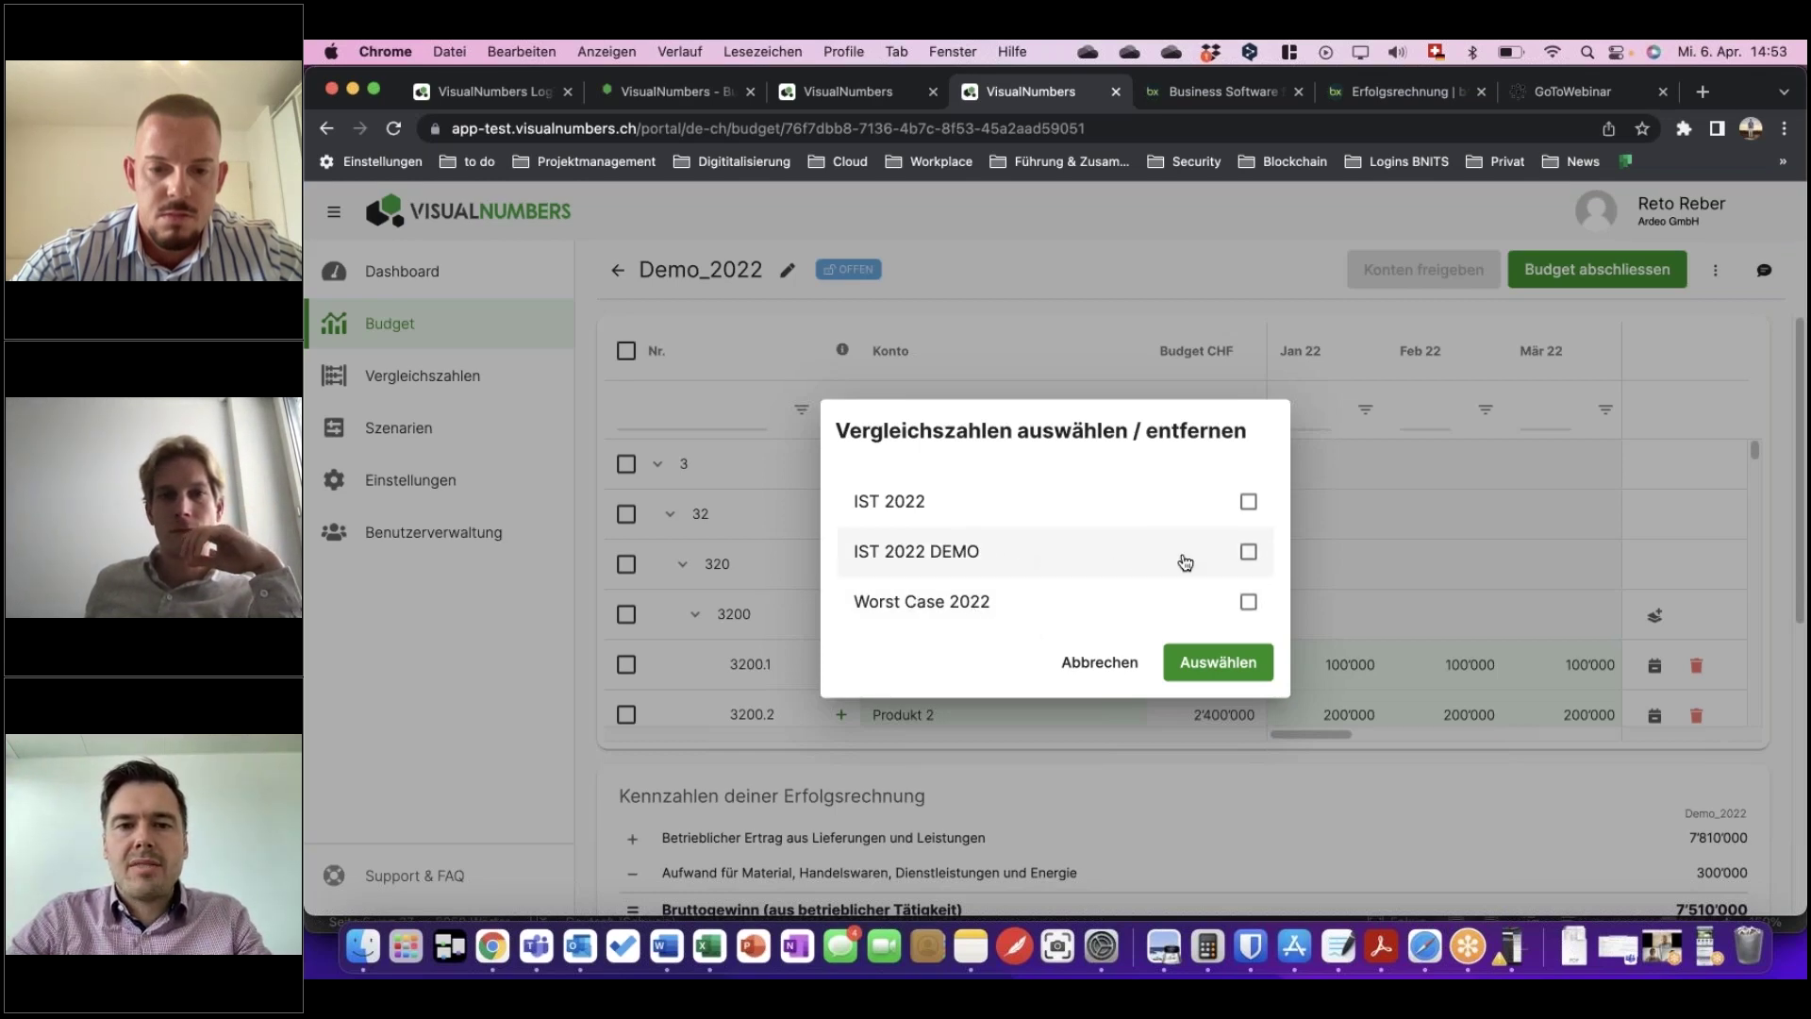
{"action": "left_click", "coordinate": [1250, 555]}
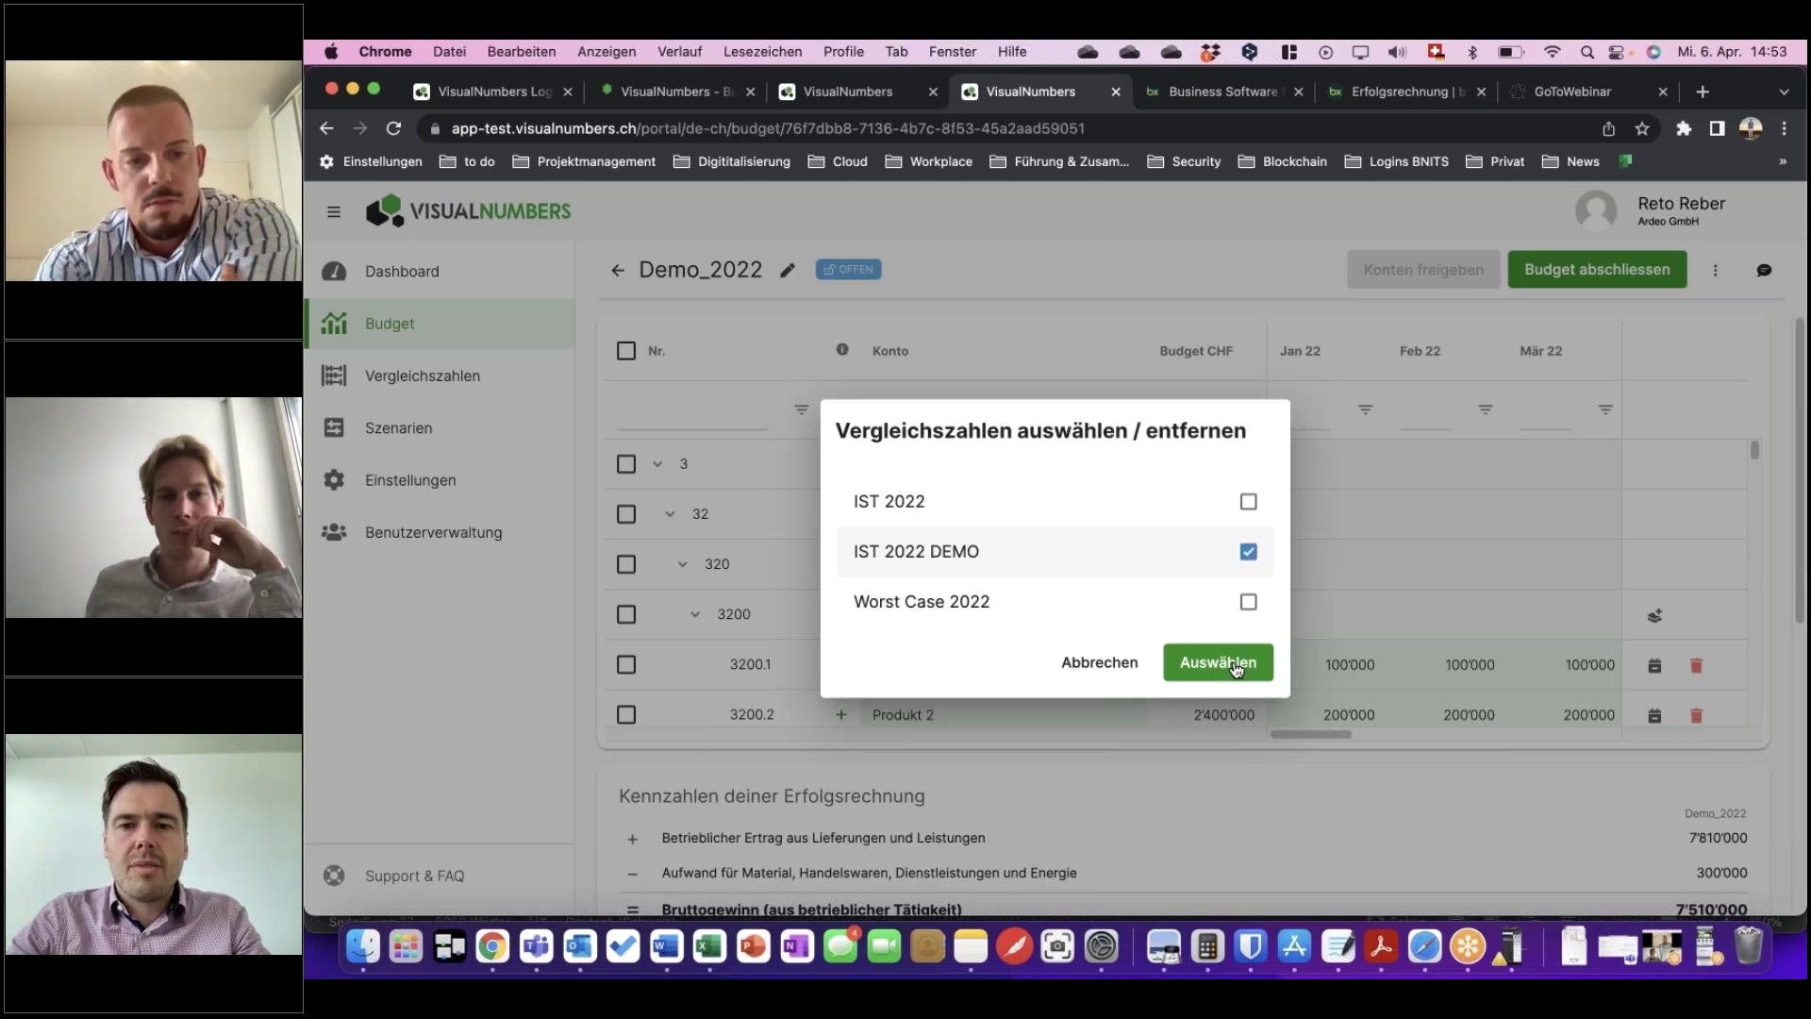
{"action": "left_click", "coordinate": [1217, 662]}
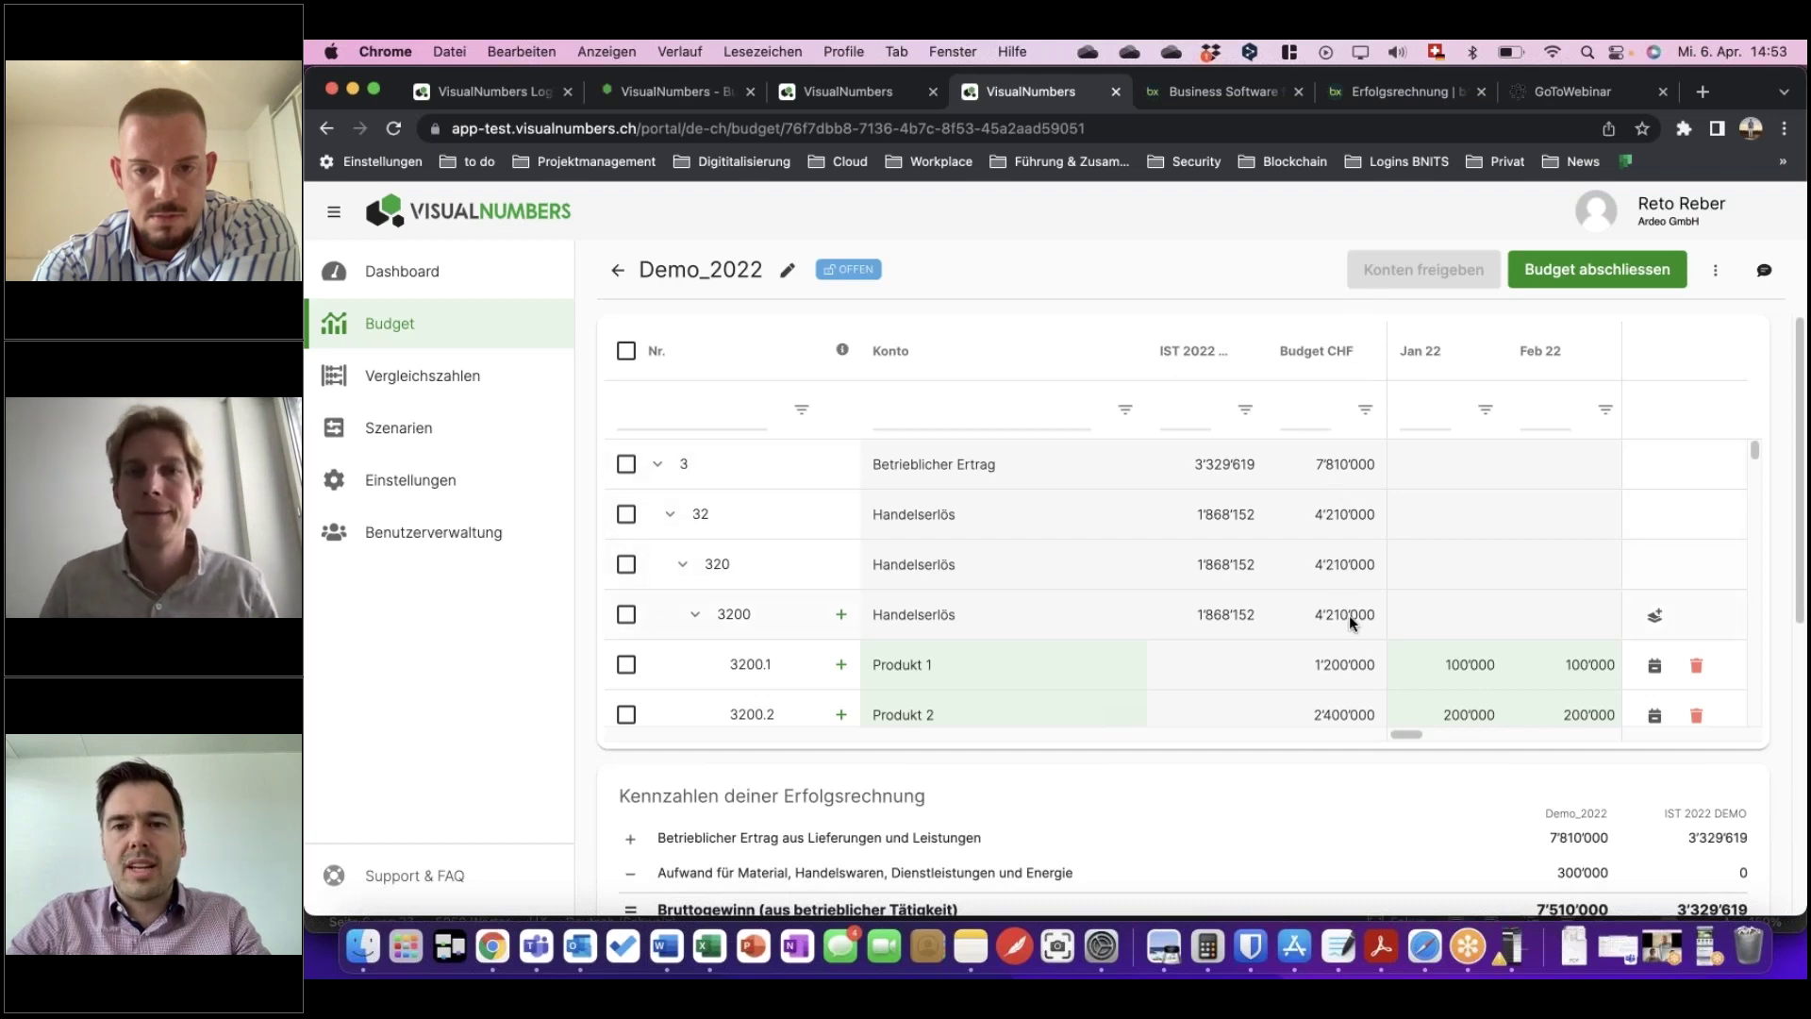
{"action": "scroll", "coordinate": [1350, 615], "scroll_direction": "down", "scroll_amount": 1}
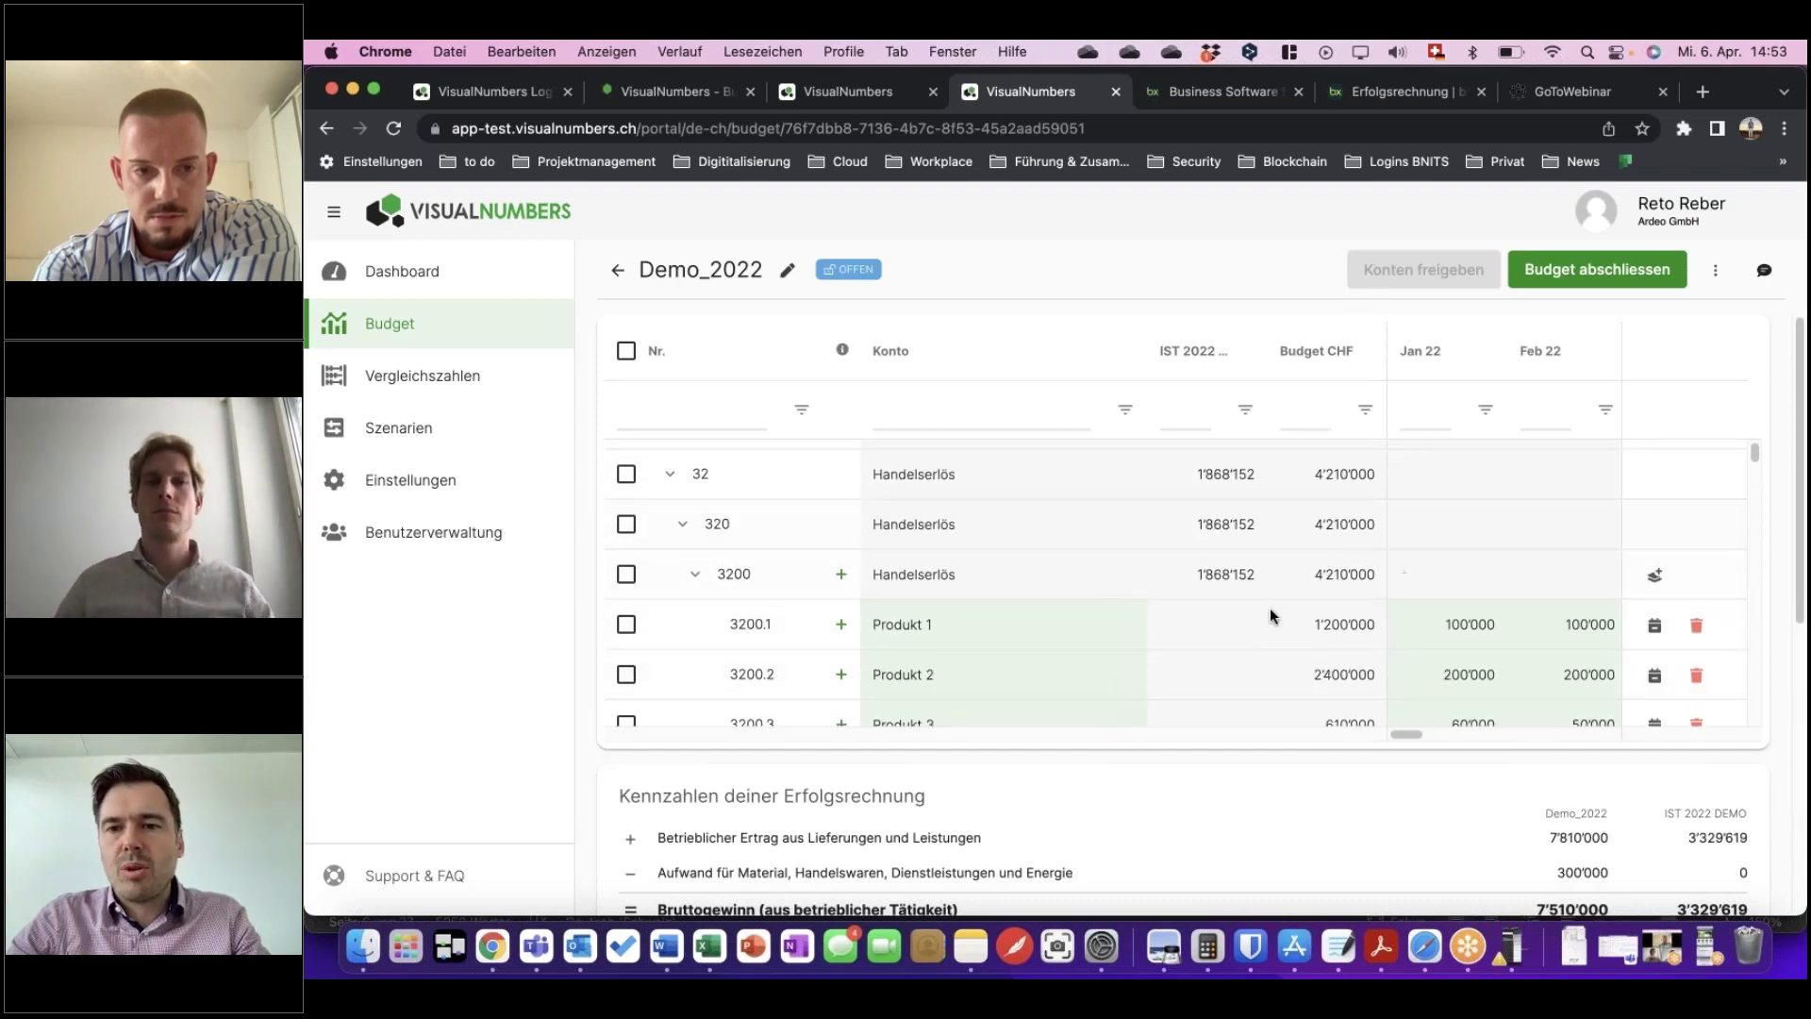
{"action": "scroll", "coordinate": [1374, 622], "scroll_direction": "down", "scroll_amount": 4}
{"action": "scroll", "coordinate": [1367, 496], "scroll_direction": "up", "scroll_amount": 4}
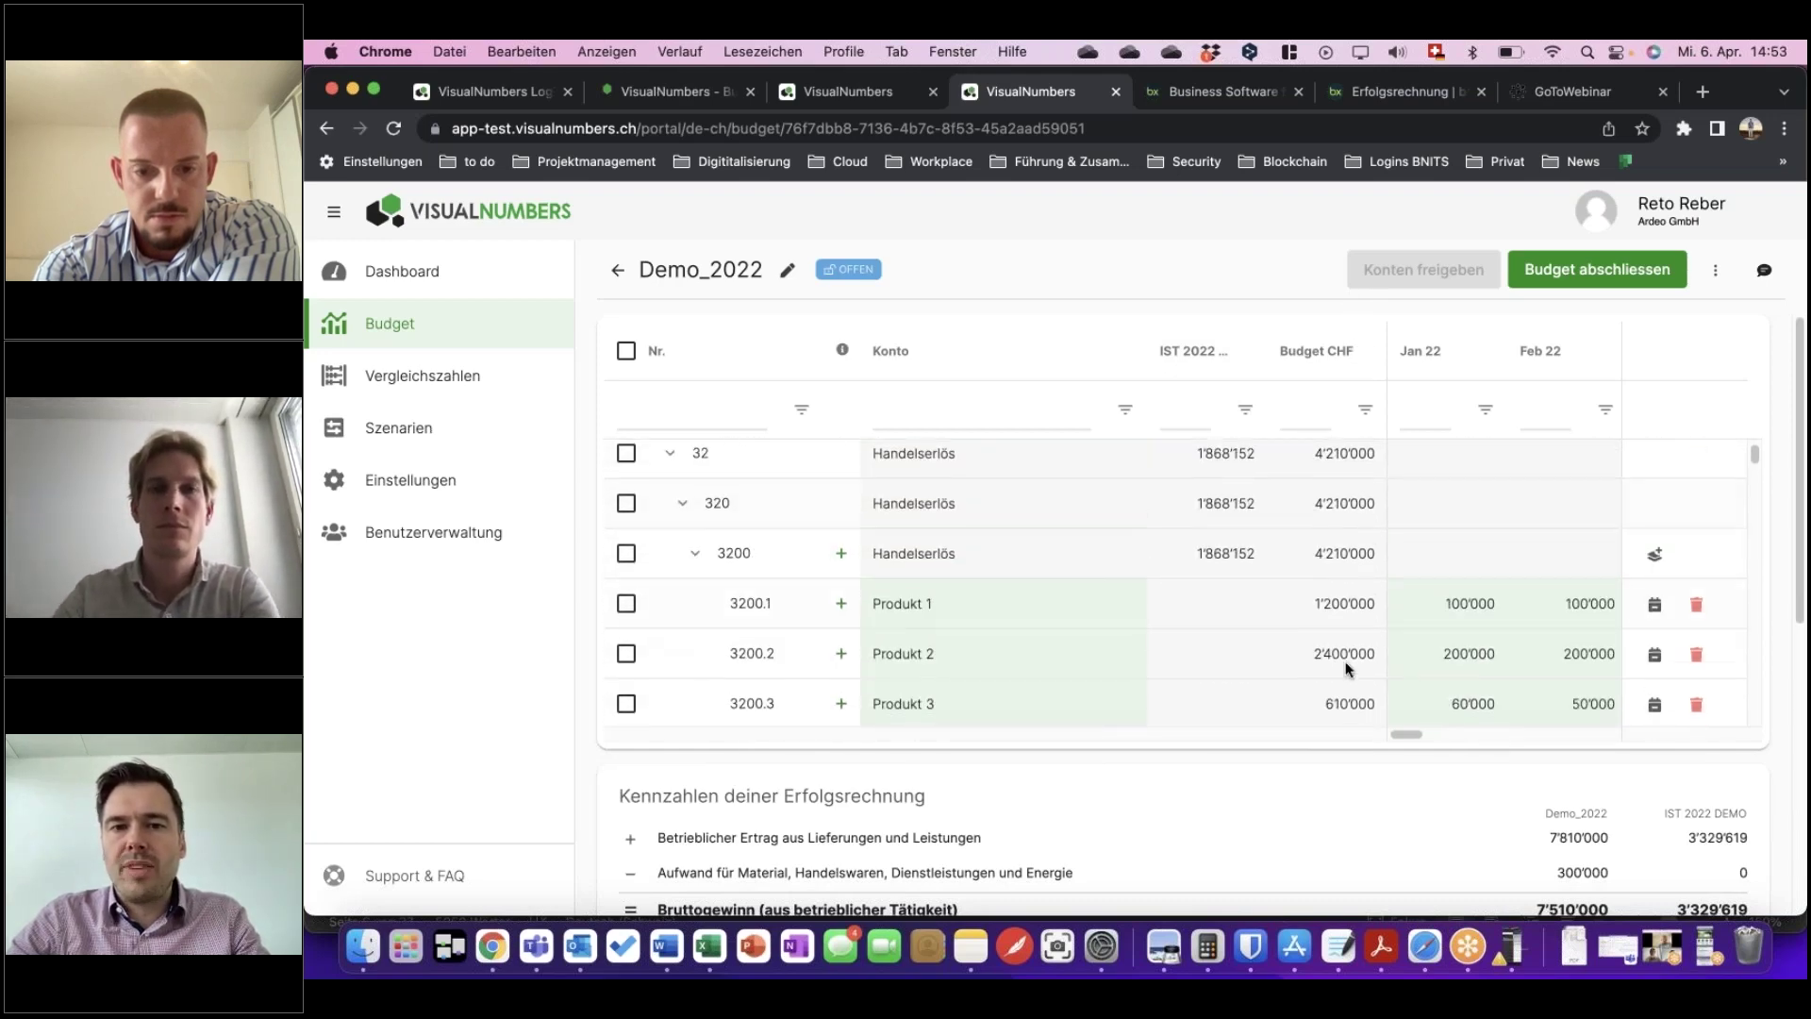
{"action": "scroll", "coordinate": [1348, 650], "scroll_direction": "down", "scroll_amount": 1}
{"action": "scroll", "coordinate": [1347, 585], "scroll_direction": "down", "scroll_amount": 1}
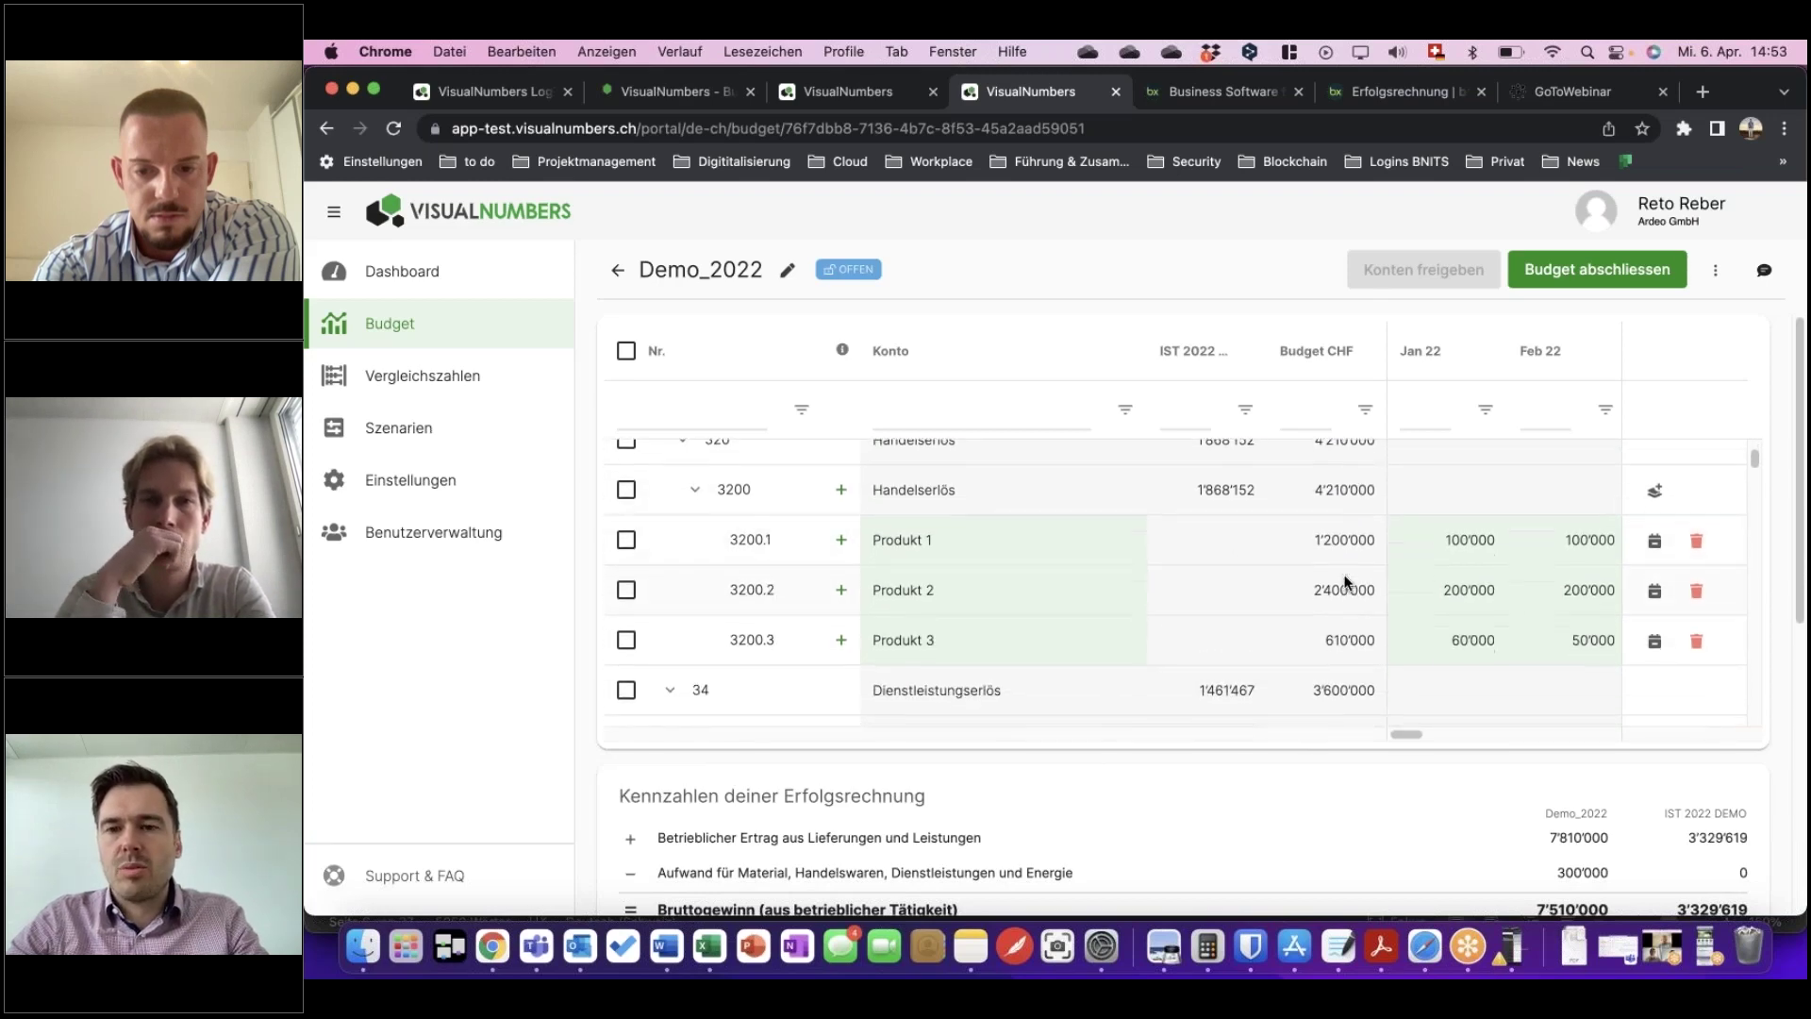
{"action": "scroll", "coordinate": [1432, 842], "scroll_direction": "down", "scroll_amount": 4}
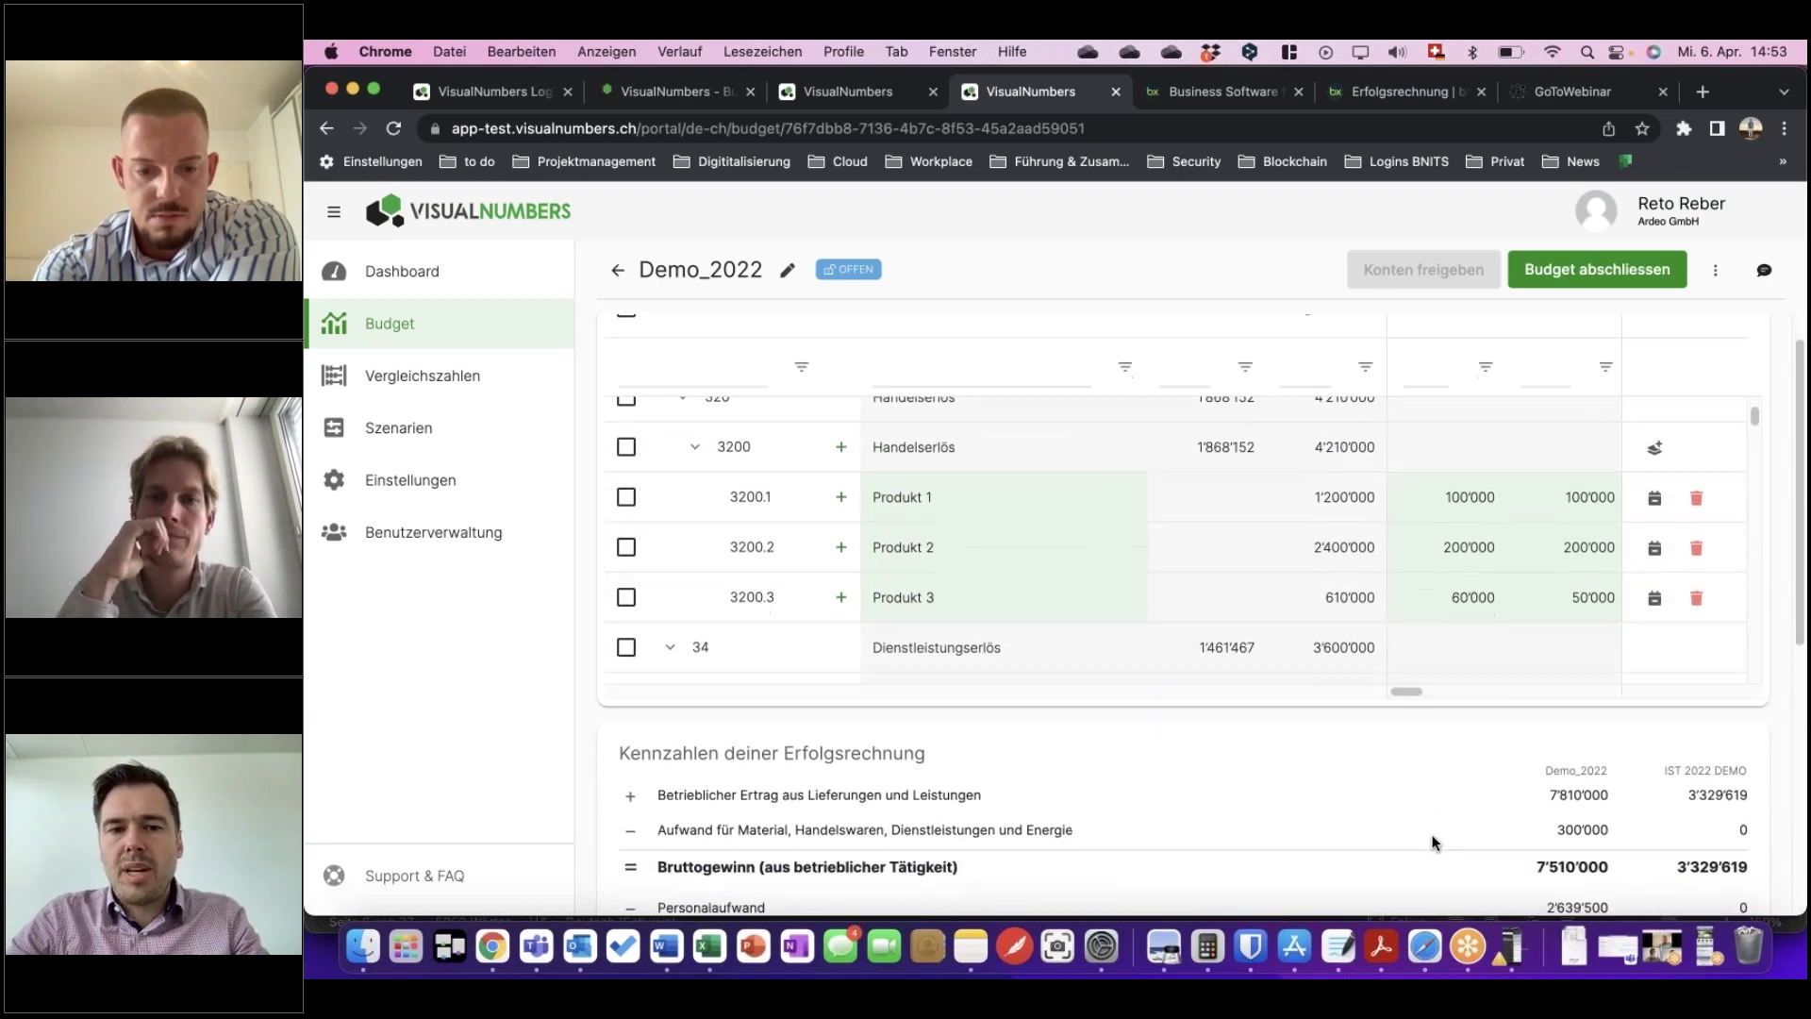
{"action": "scroll", "coordinate": [1428, 824], "scroll_direction": "down", "scroll_amount": 3}
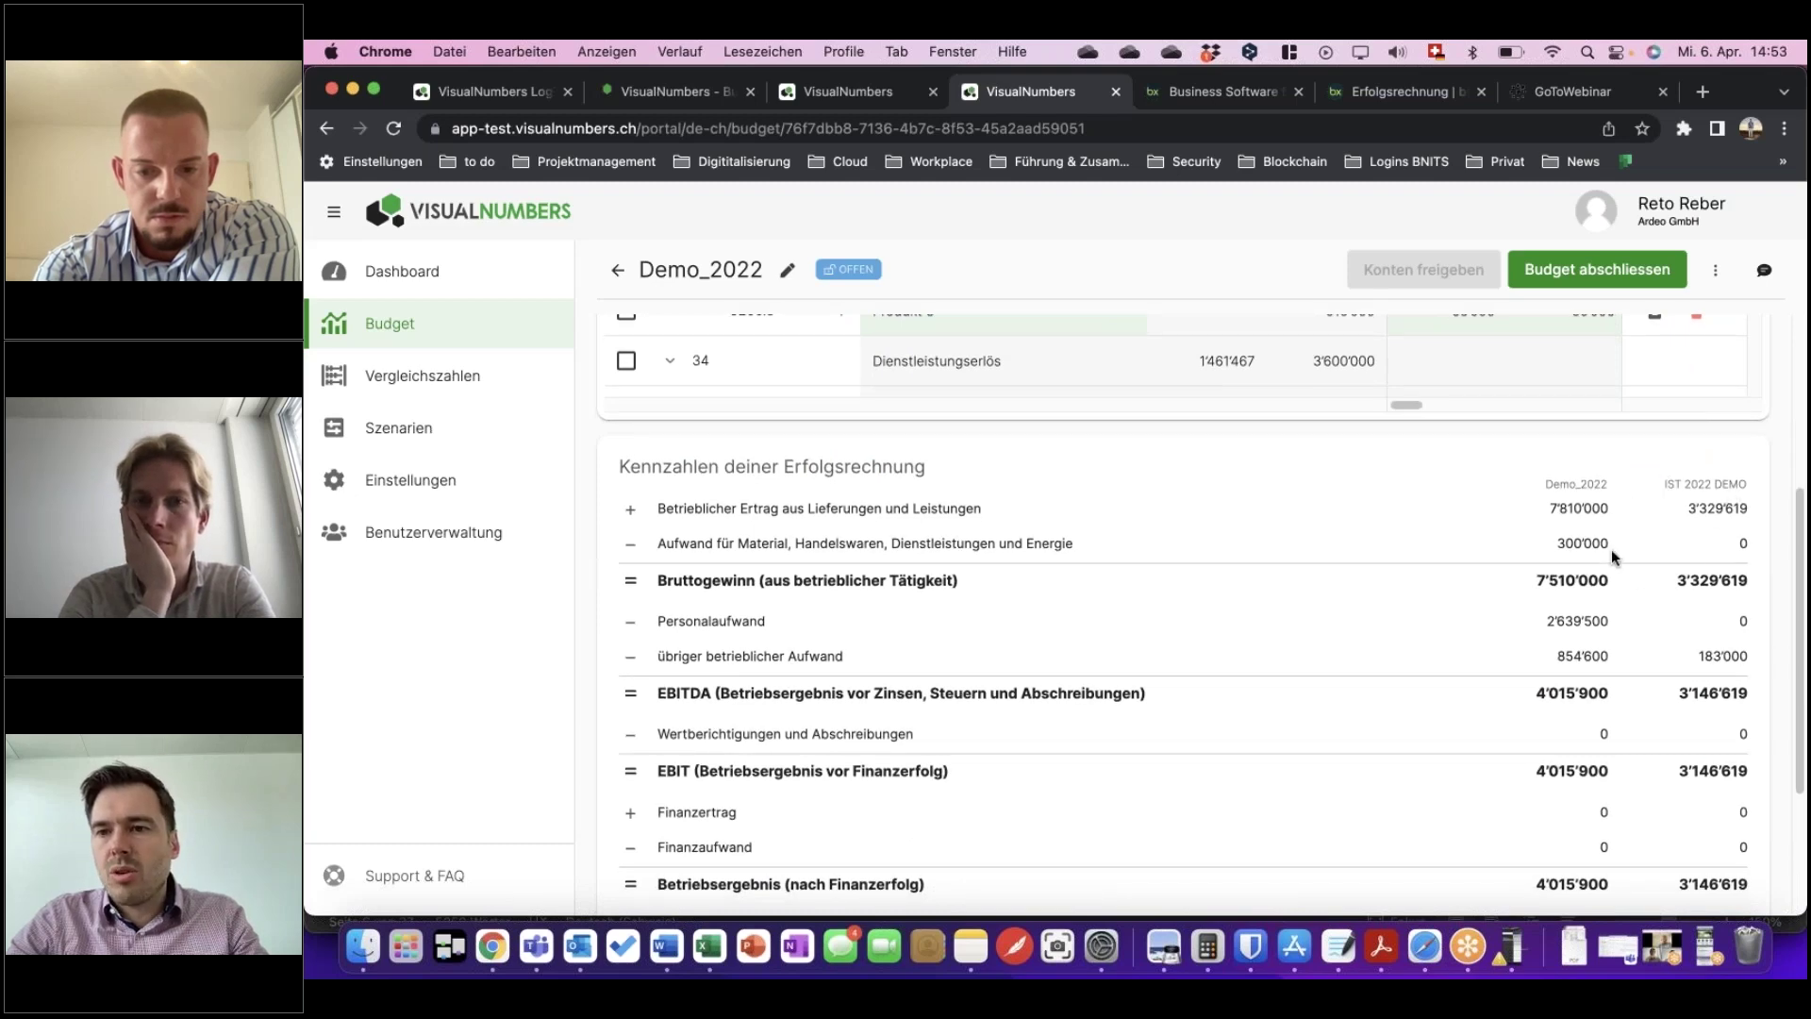
{"action": "scroll", "coordinate": [1611, 549], "scroll_direction": "down", "scroll_amount": 5}
{"action": "scroll", "coordinate": [1572, 624], "scroll_direction": "up", "scroll_amount": 9}
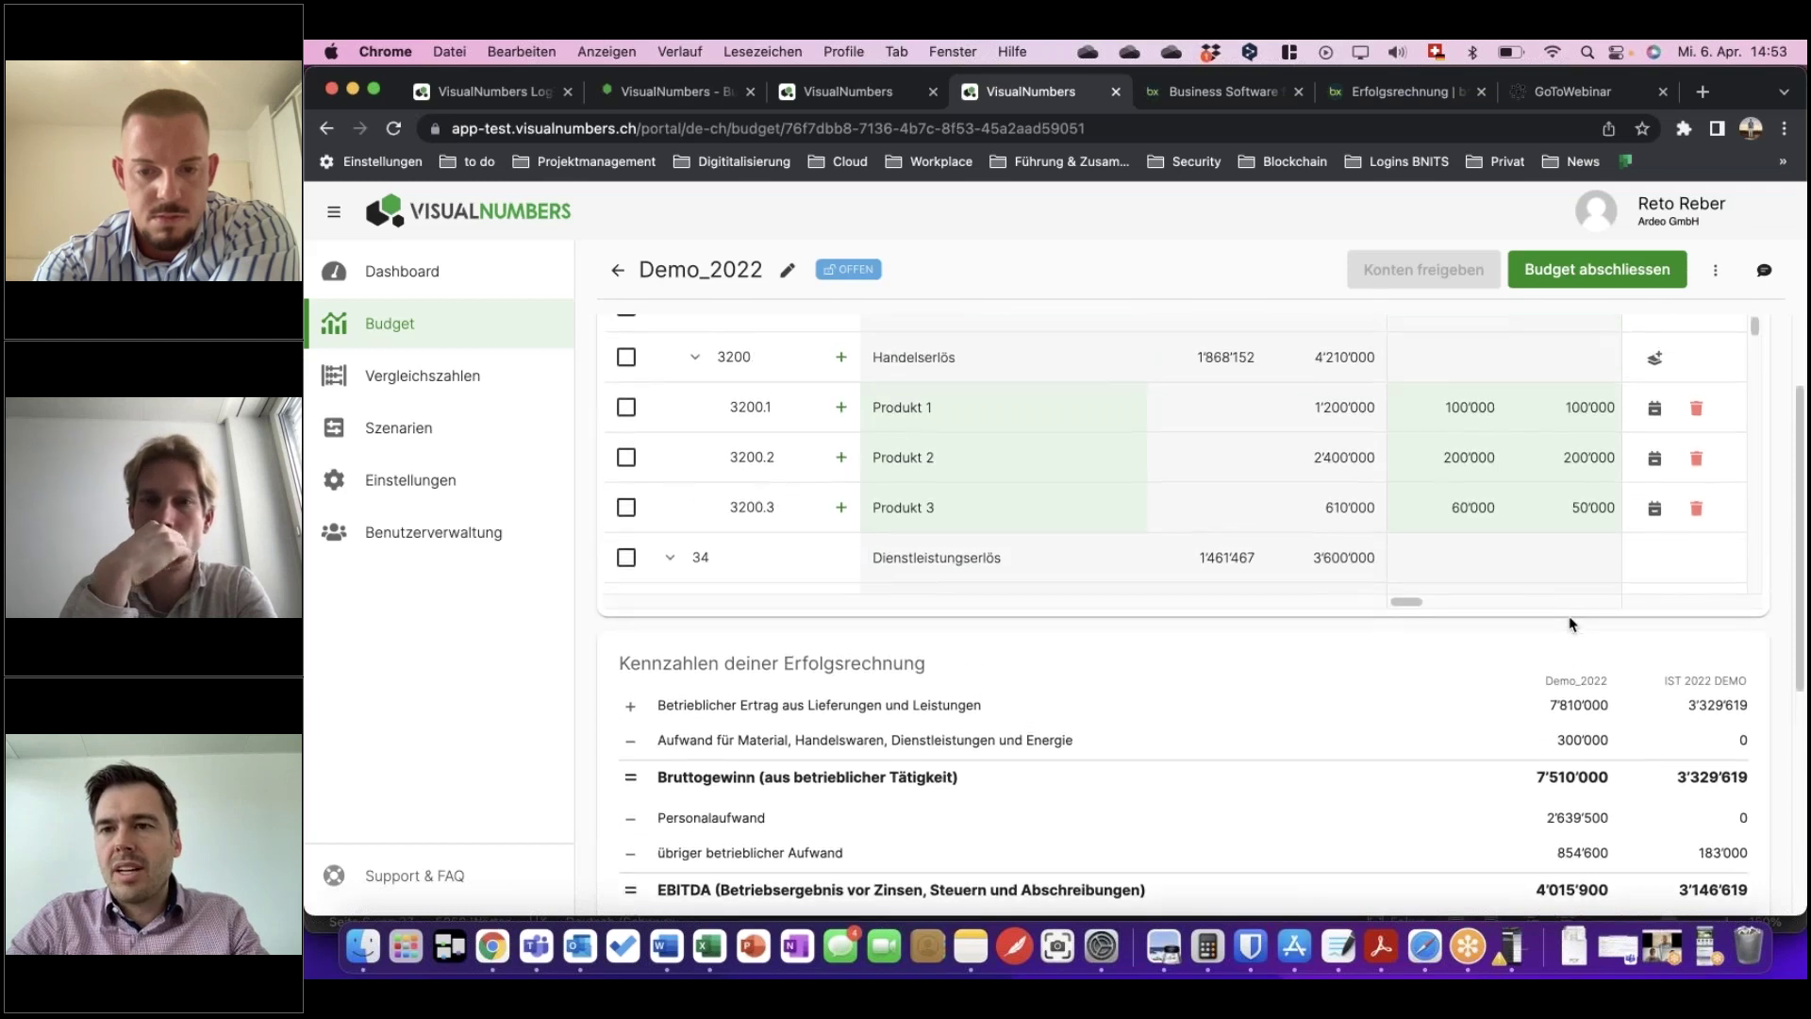
{"action": "scroll", "coordinate": [1572, 623], "scroll_direction": "up", "scroll_amount": 3}
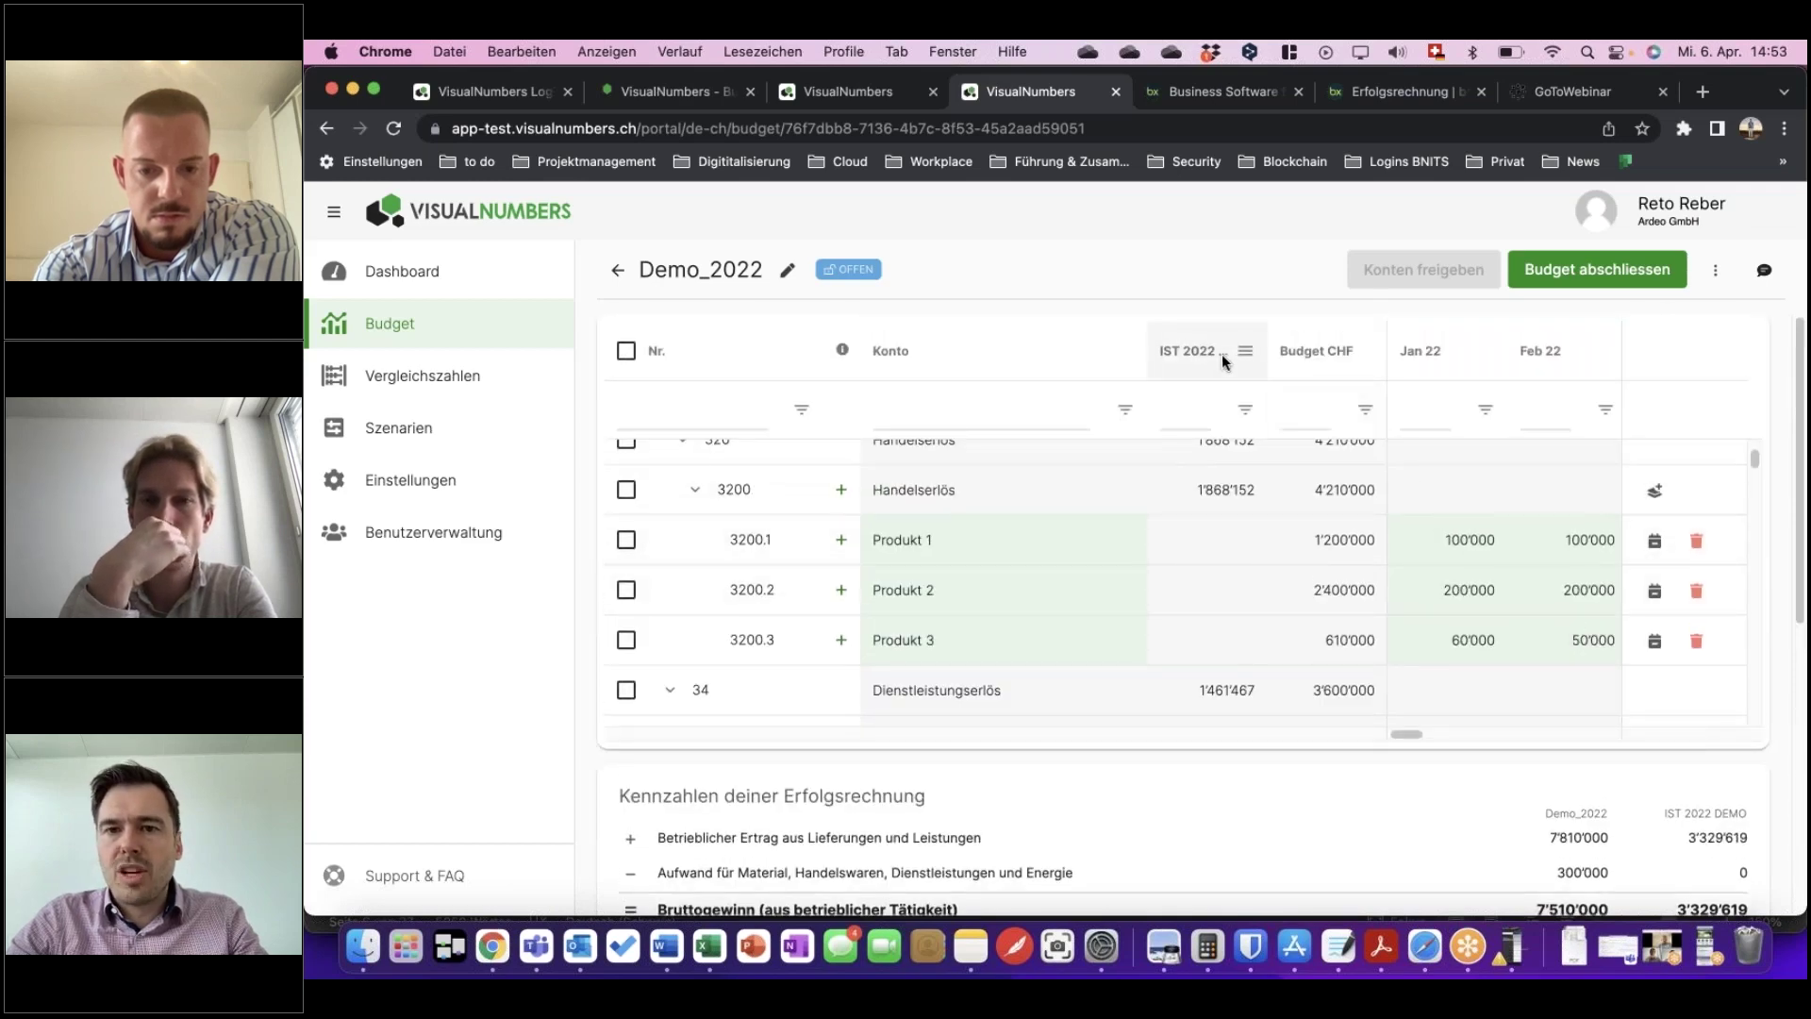
{"action": "left_click", "coordinate": [1247, 353]}
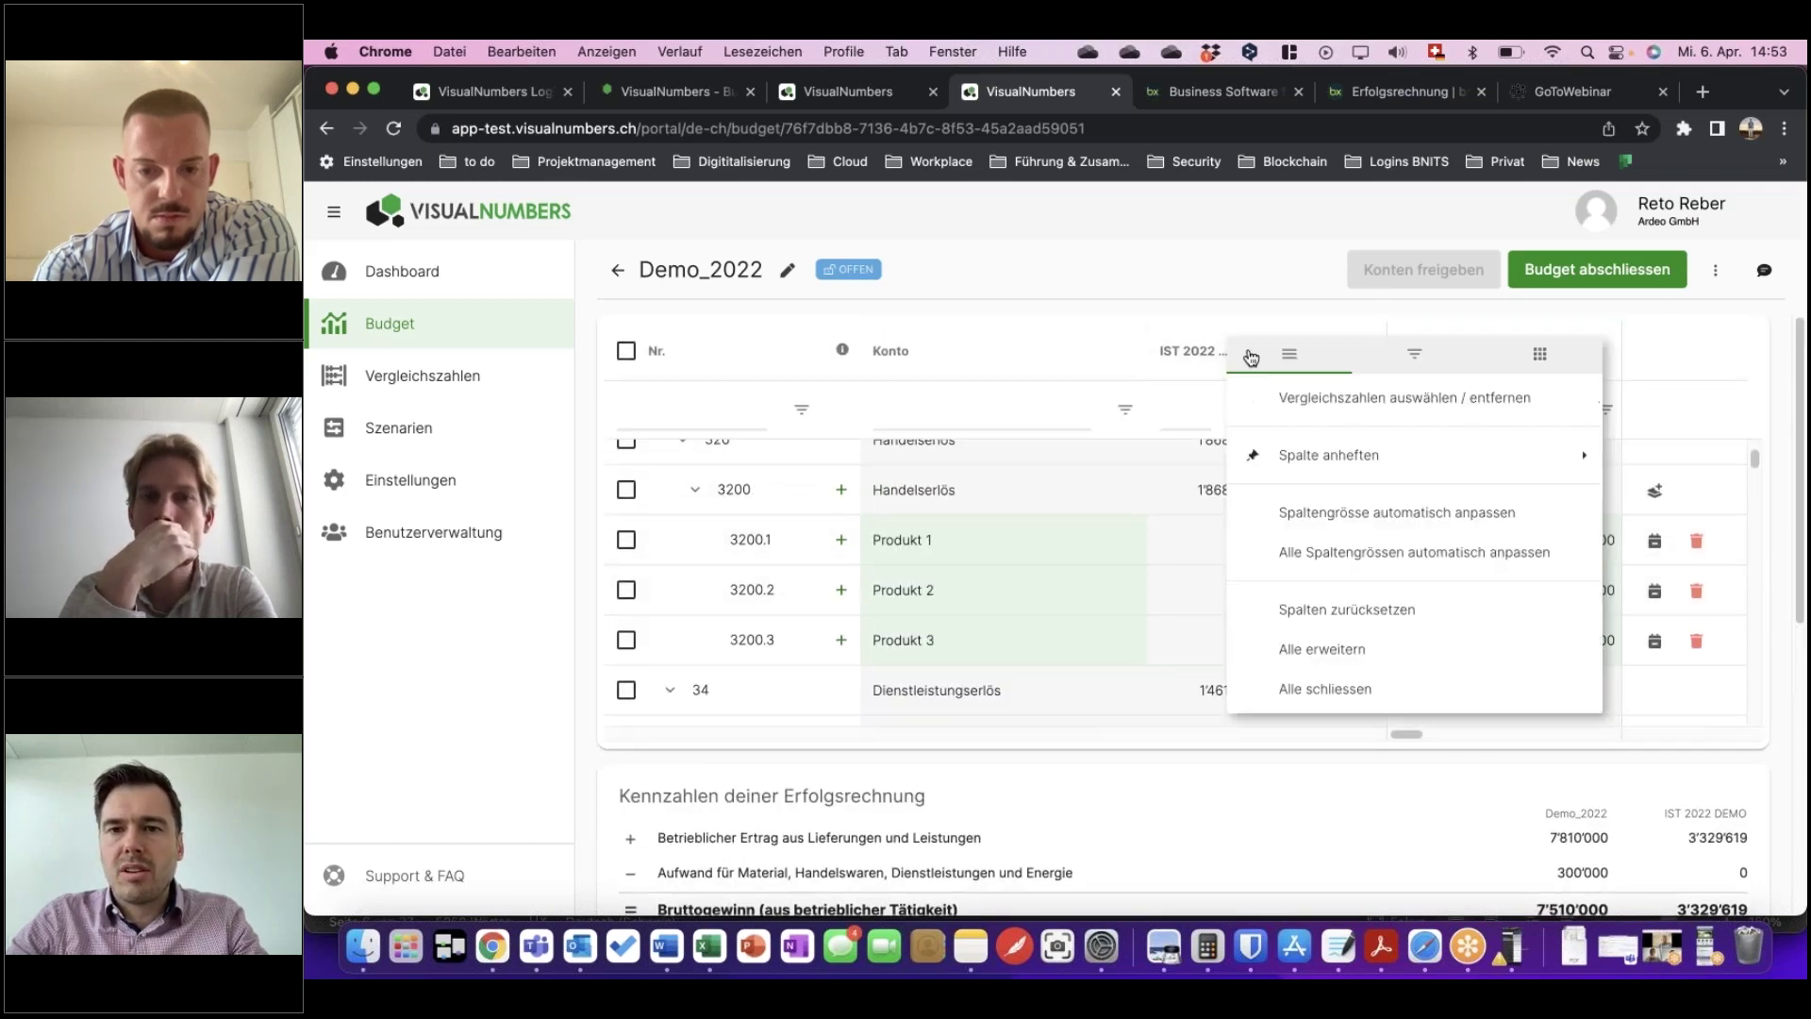
{"action": "left_click", "coordinate": [1317, 398]}
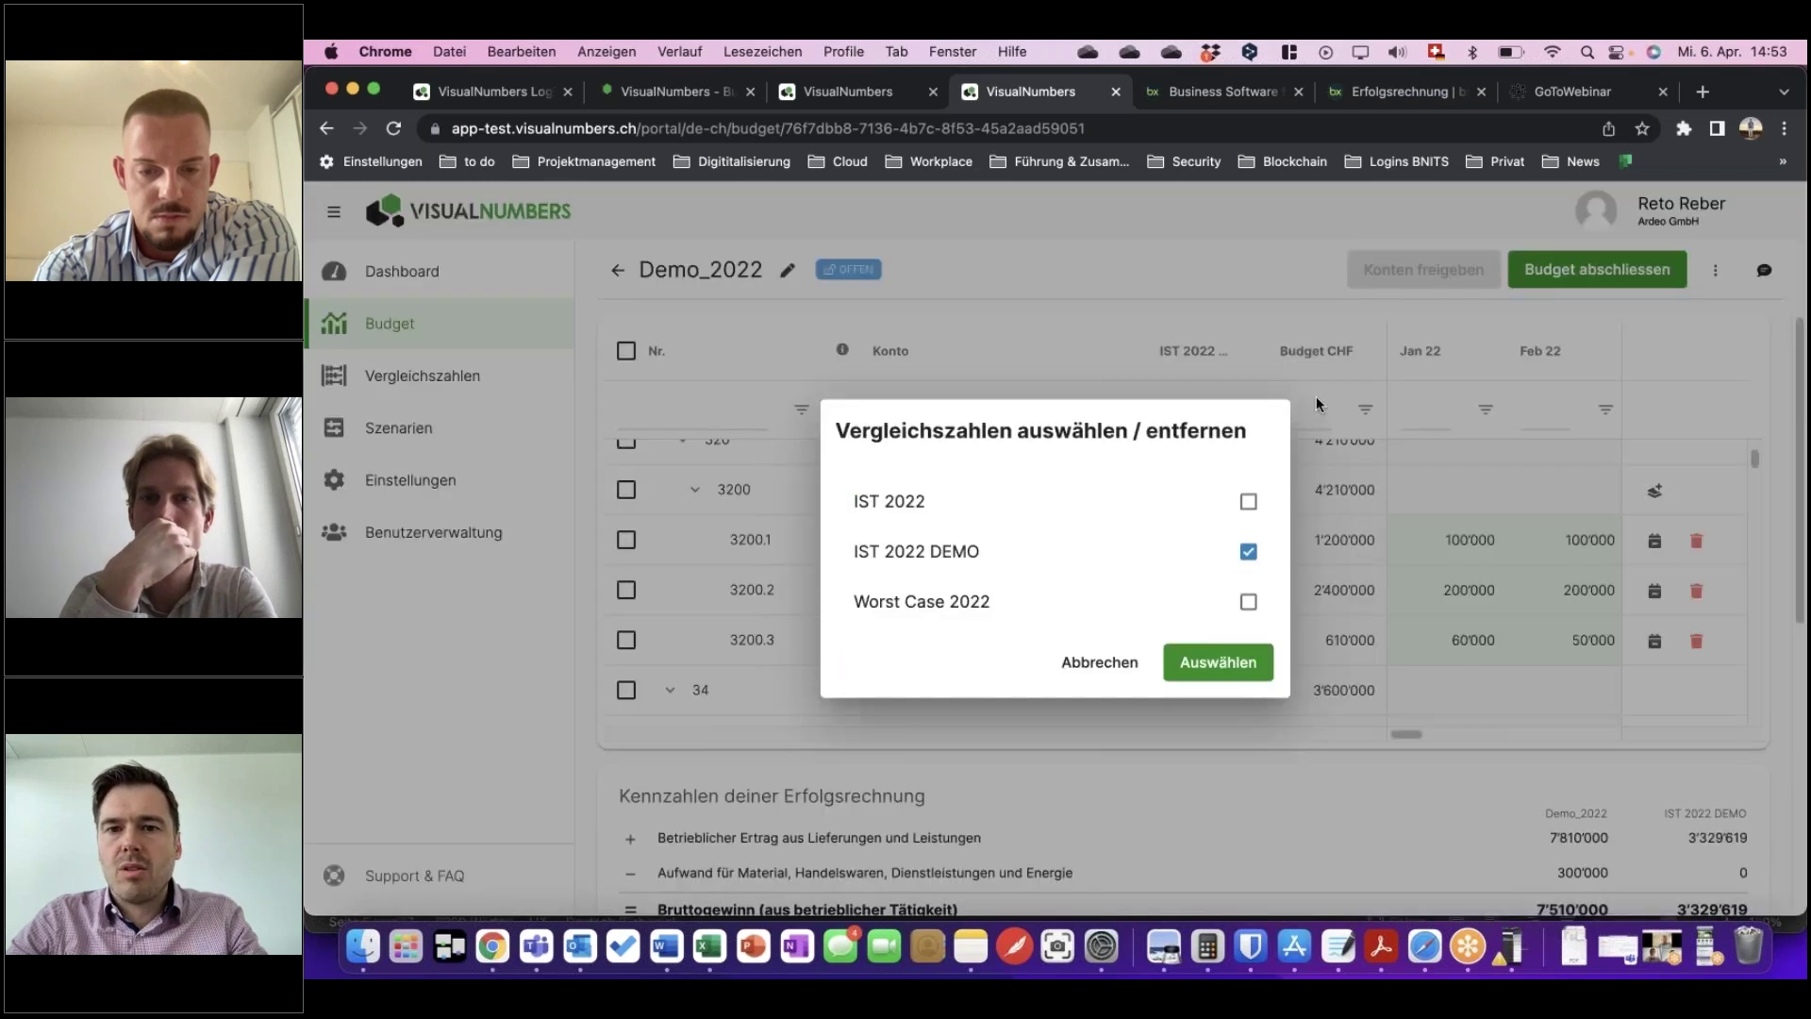
{"action": "left_click", "coordinate": [1248, 551]}
{"action": "left_click", "coordinate": [1248, 600]}
{"action": "left_click", "coordinate": [1243, 664]}
{"action": "scroll", "coordinate": [1435, 541], "scroll_direction": "down", "scroll_amount": 2}
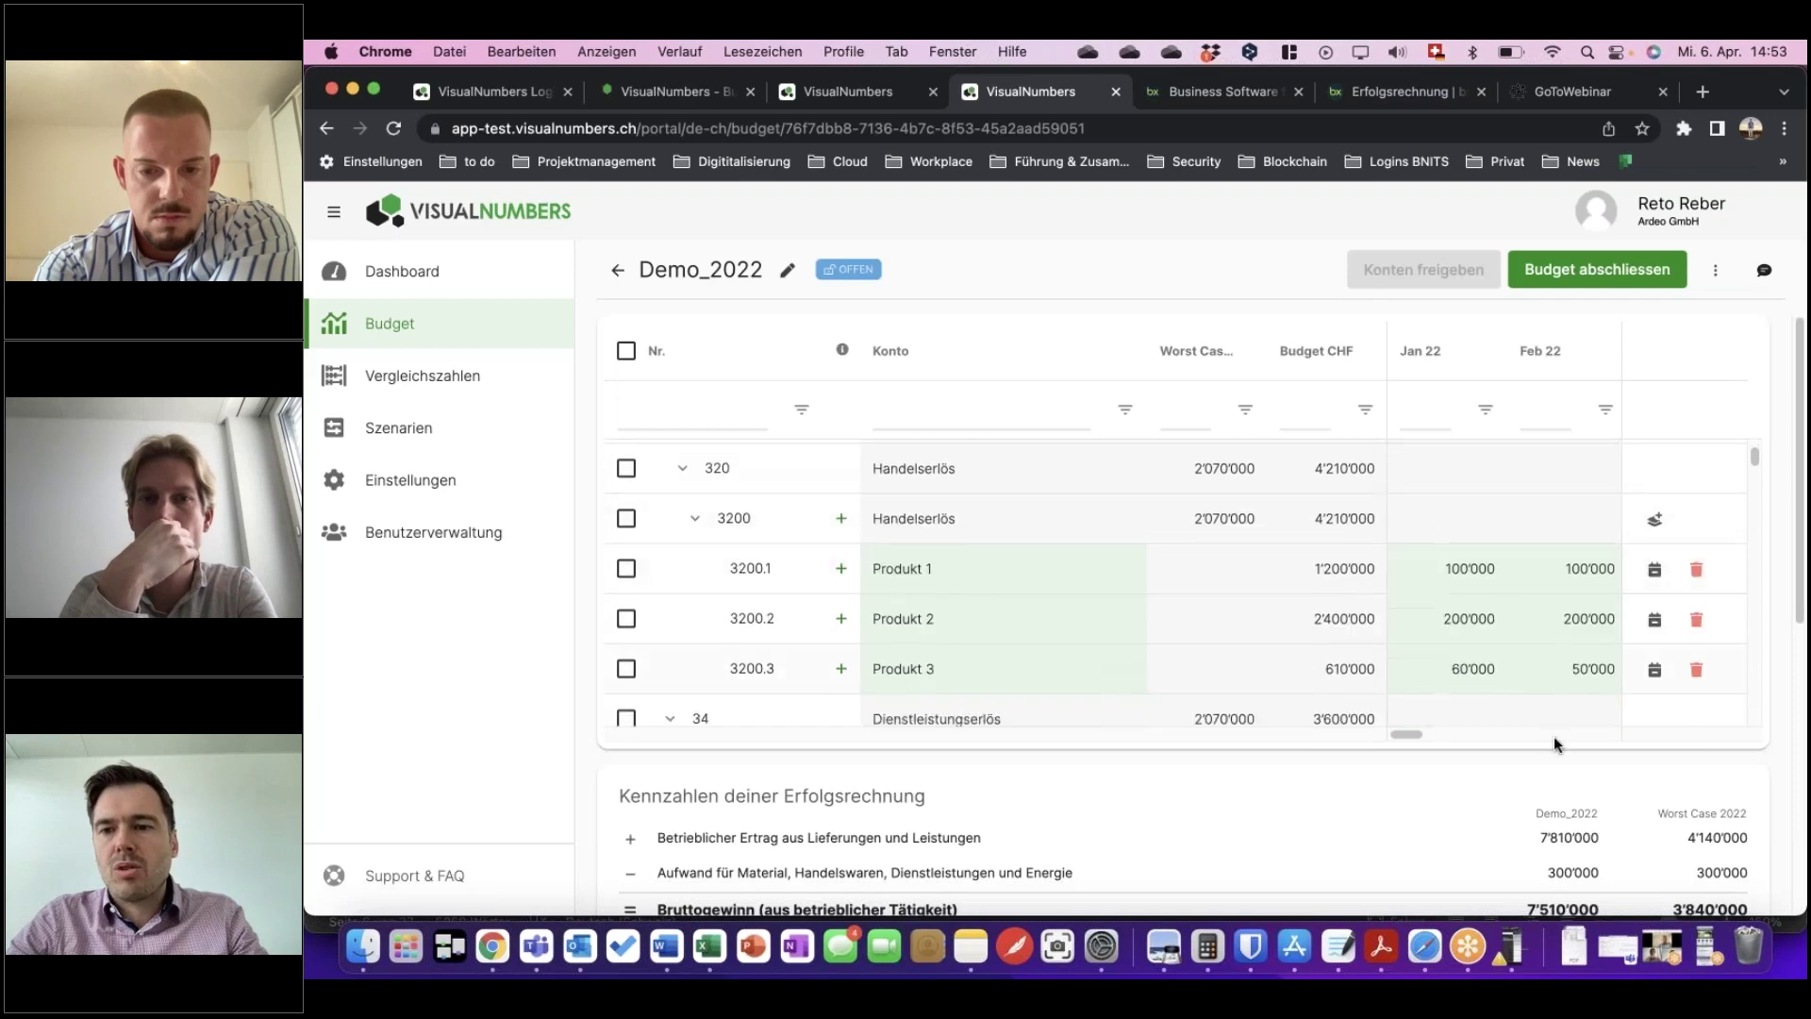
{"action": "scroll", "coordinate": [1592, 766], "scroll_direction": "down", "scroll_amount": 3}
{"action": "scroll", "coordinate": [1657, 693], "scroll_direction": "down", "scroll_amount": 3}
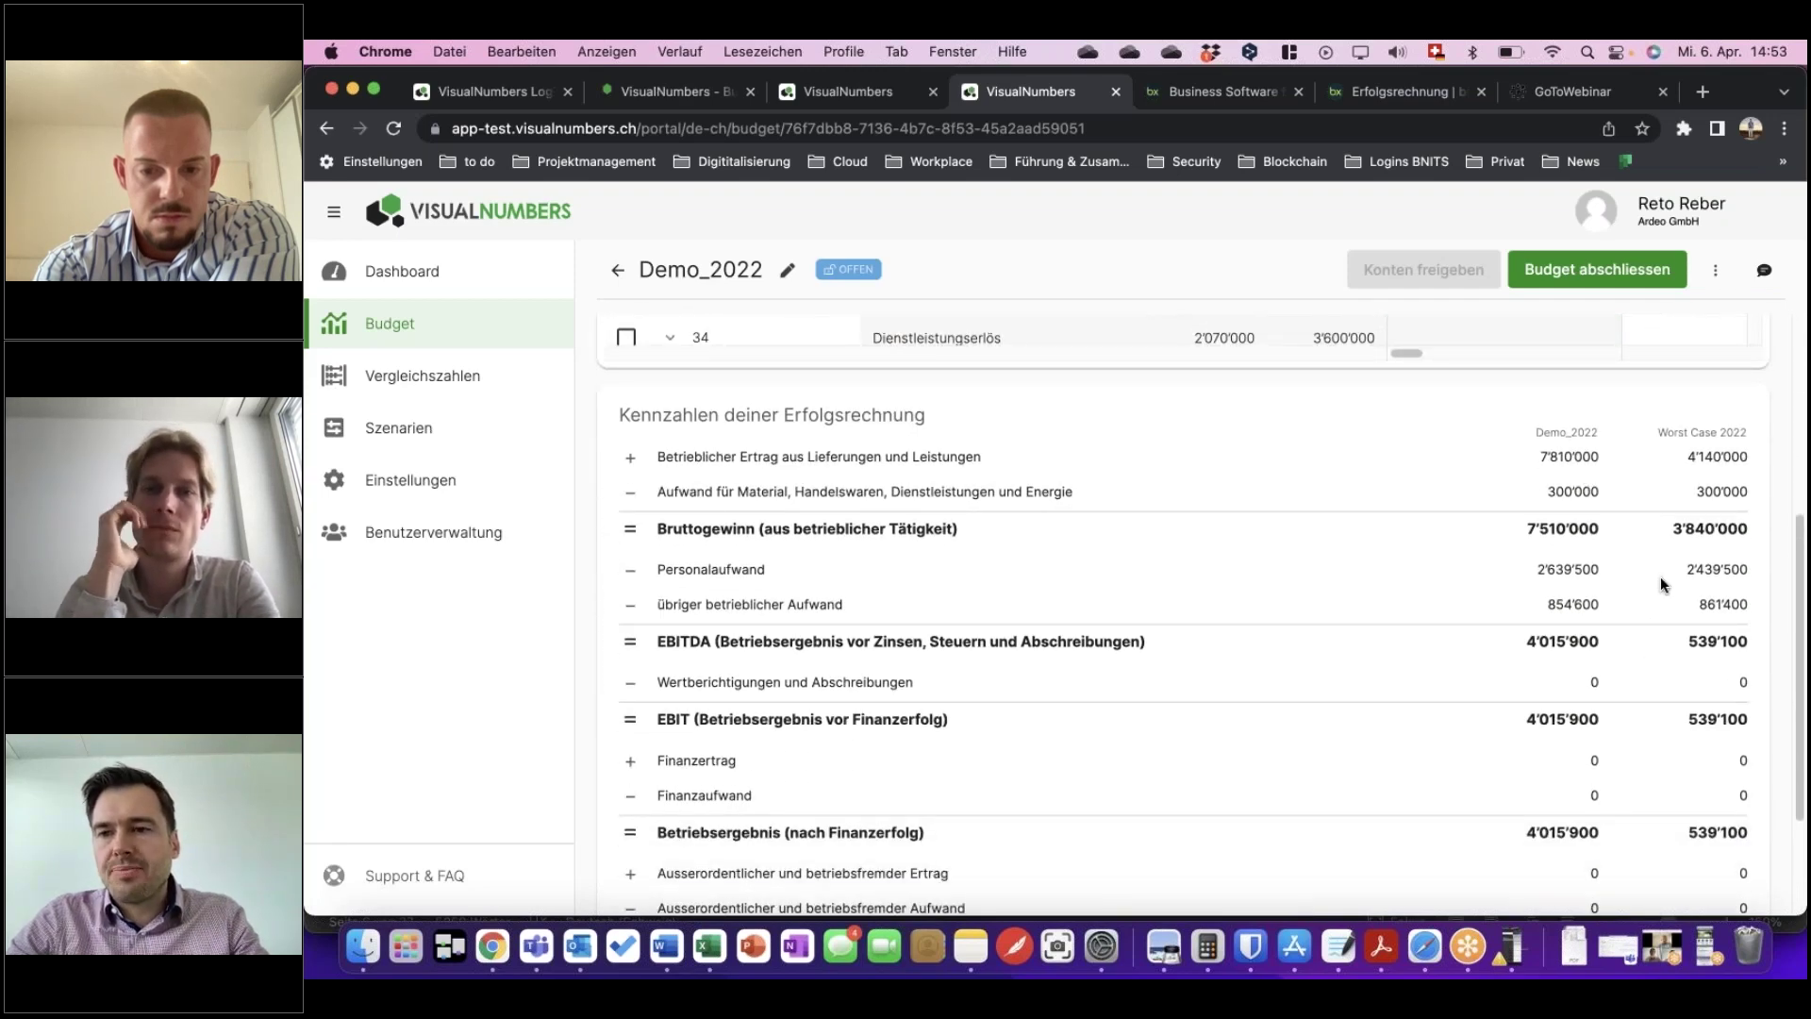
{"action": "scroll", "coordinate": [1660, 584], "scroll_direction": "down", "scroll_amount": 3}
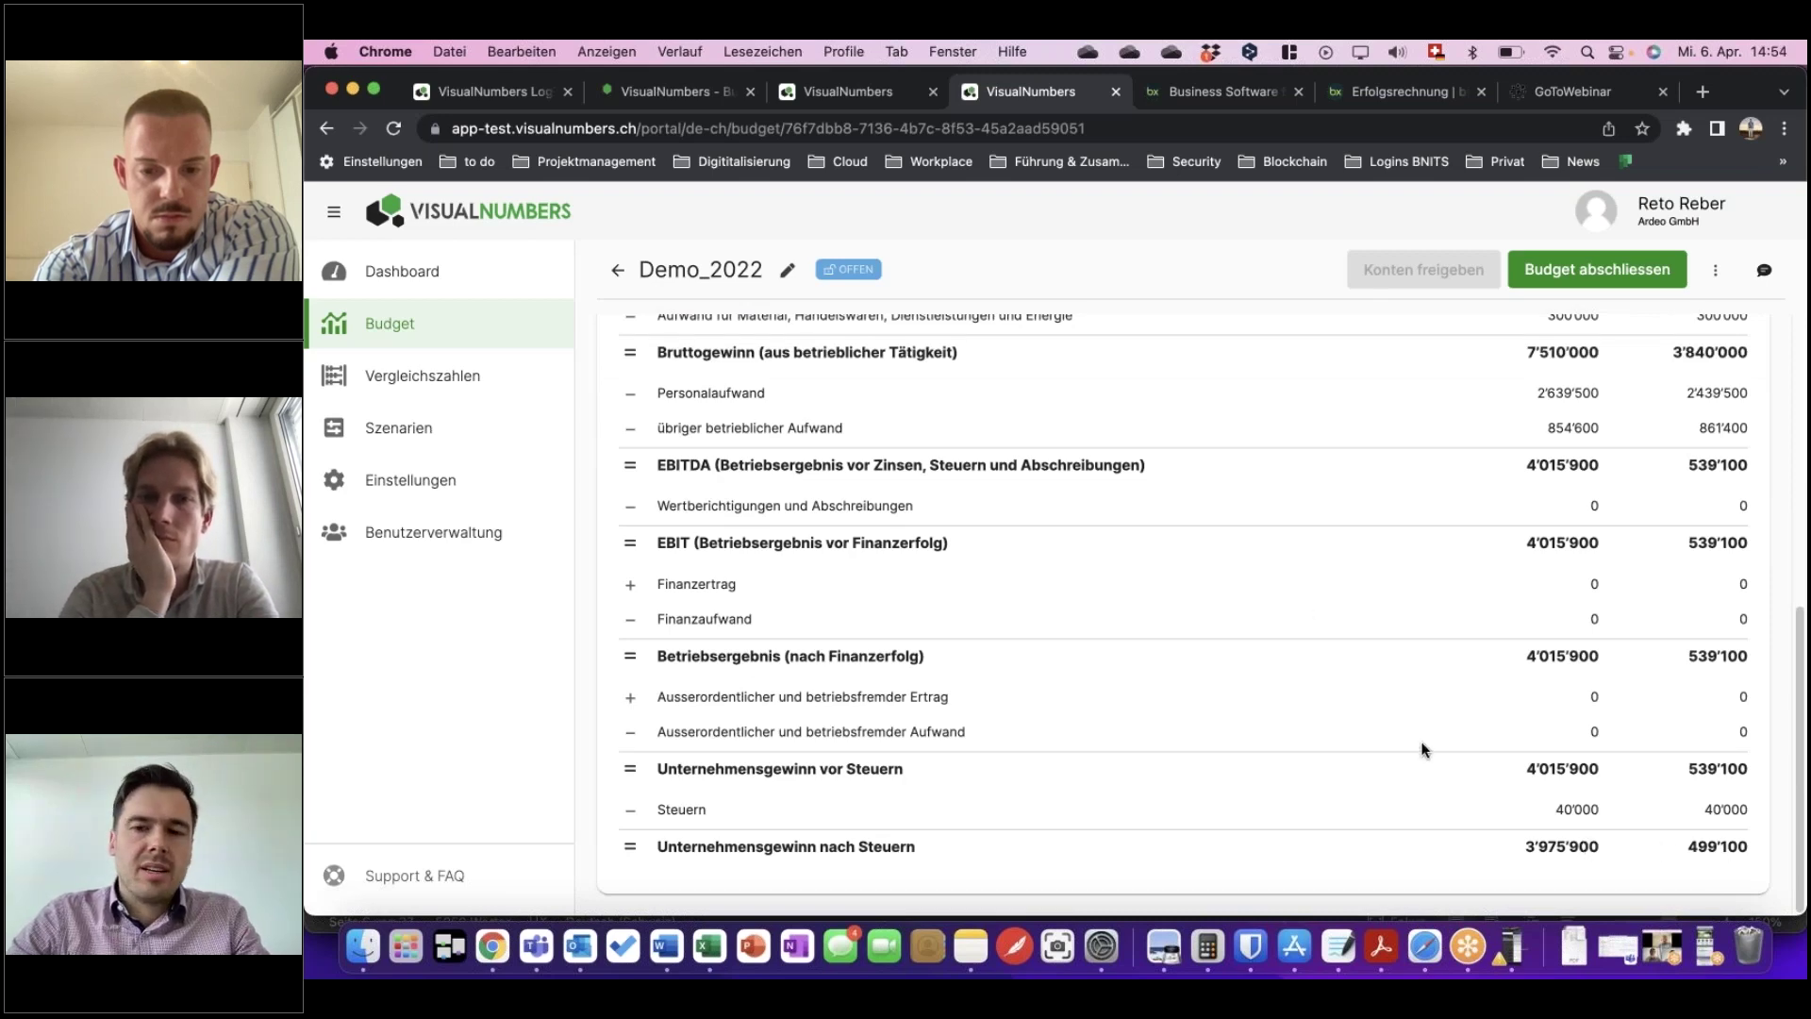
{"action": "scroll", "coordinate": [1381, 547], "scroll_direction": "up", "scroll_amount": 3}
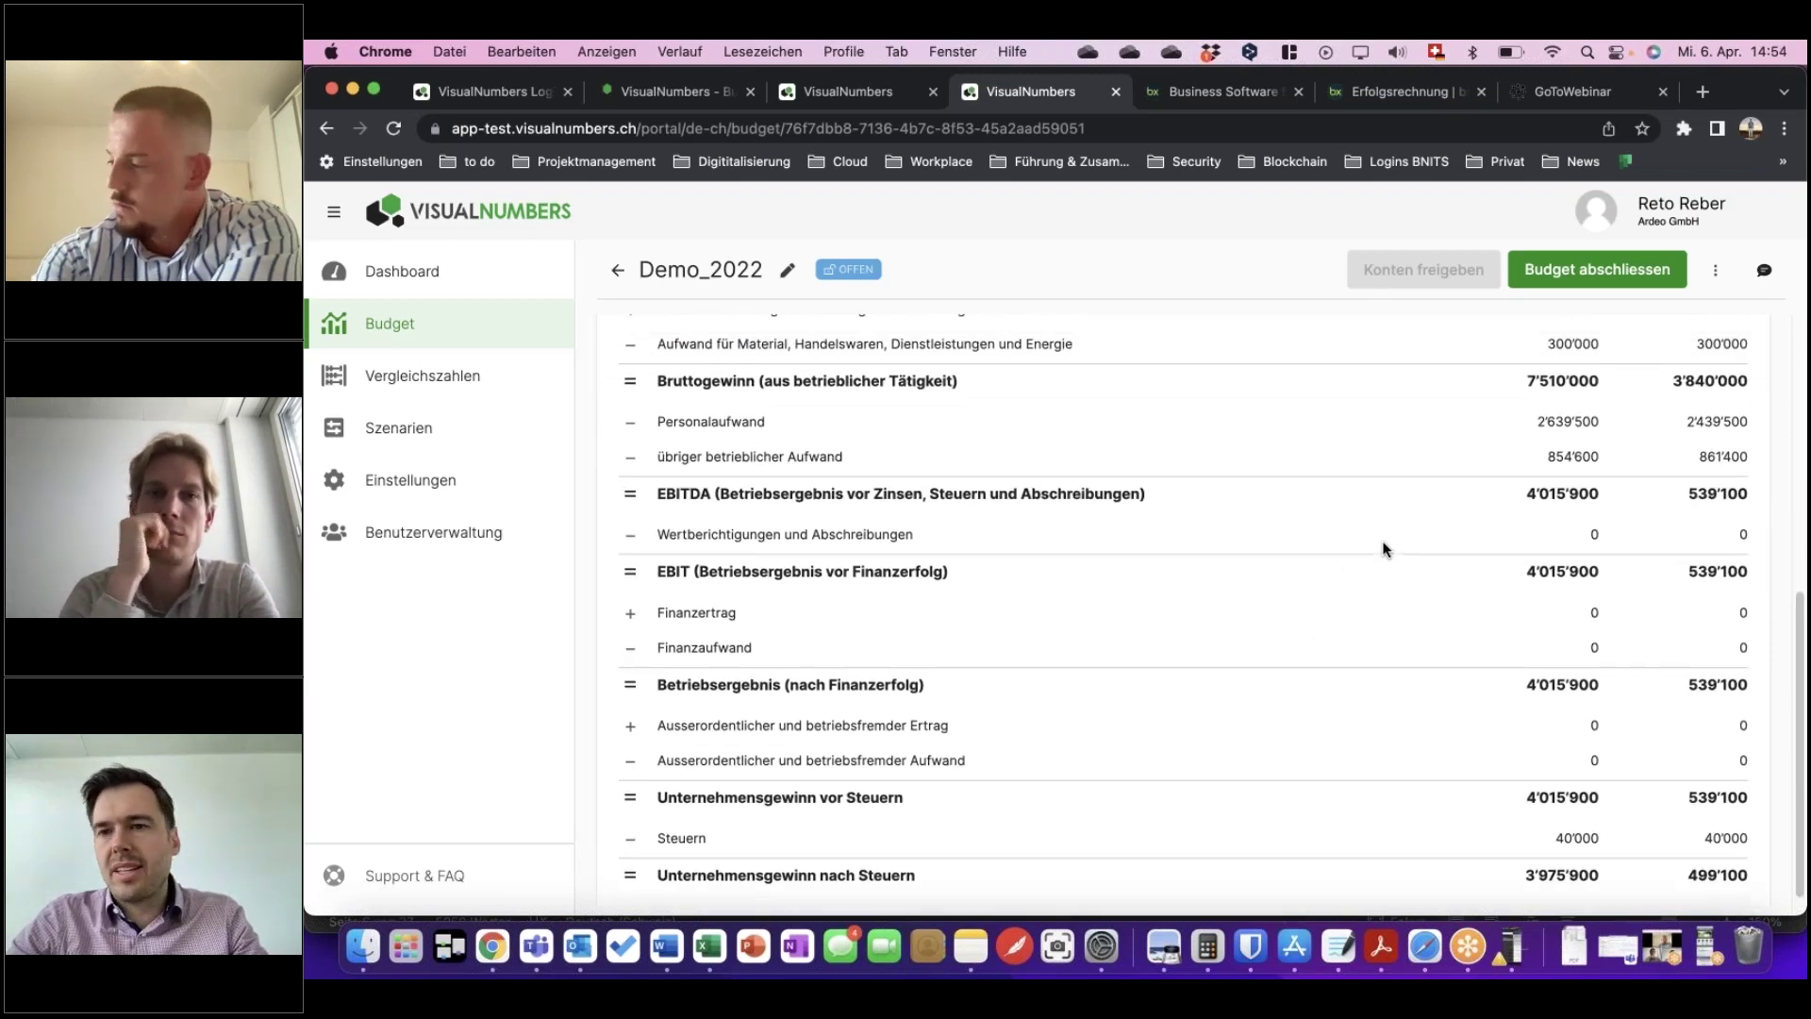
{"action": "scroll", "coordinate": [1383, 547], "scroll_direction": "up", "scroll_amount": 5}
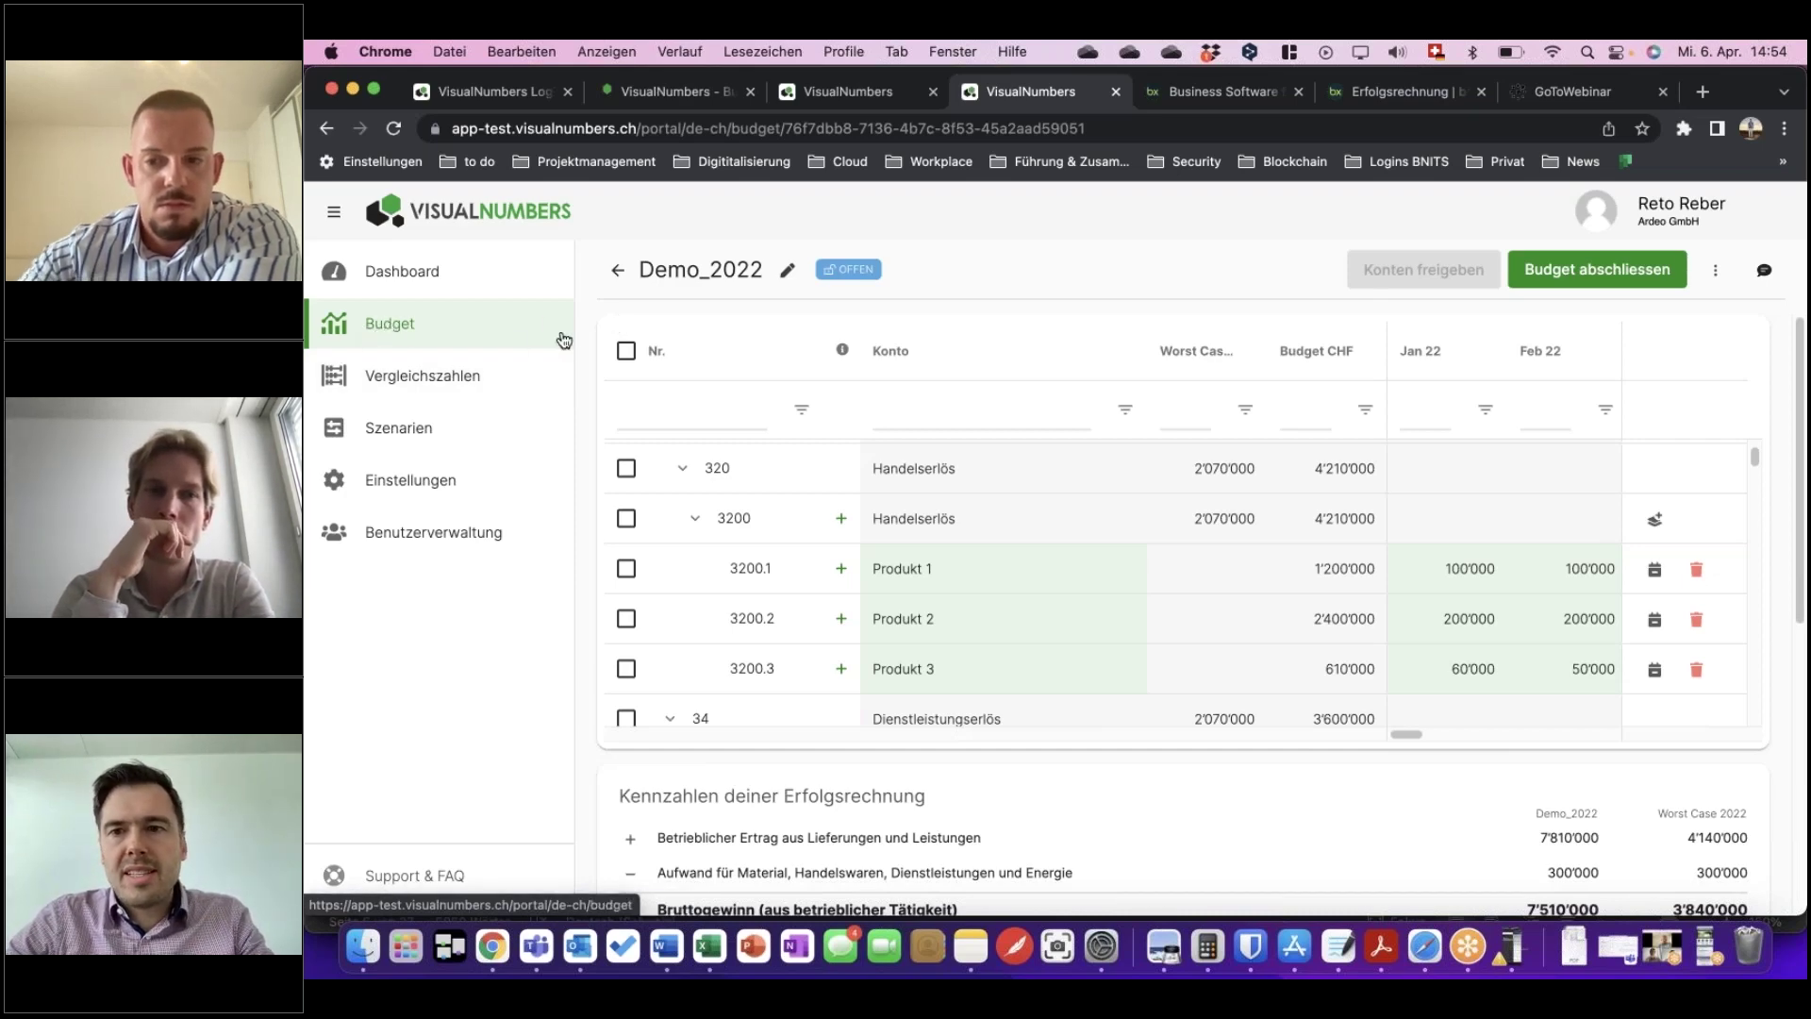
Open the Demo_3_2022 budget from the budget list and look at its actions menu.
{"action": "left_click", "coordinate": [514, 326]}
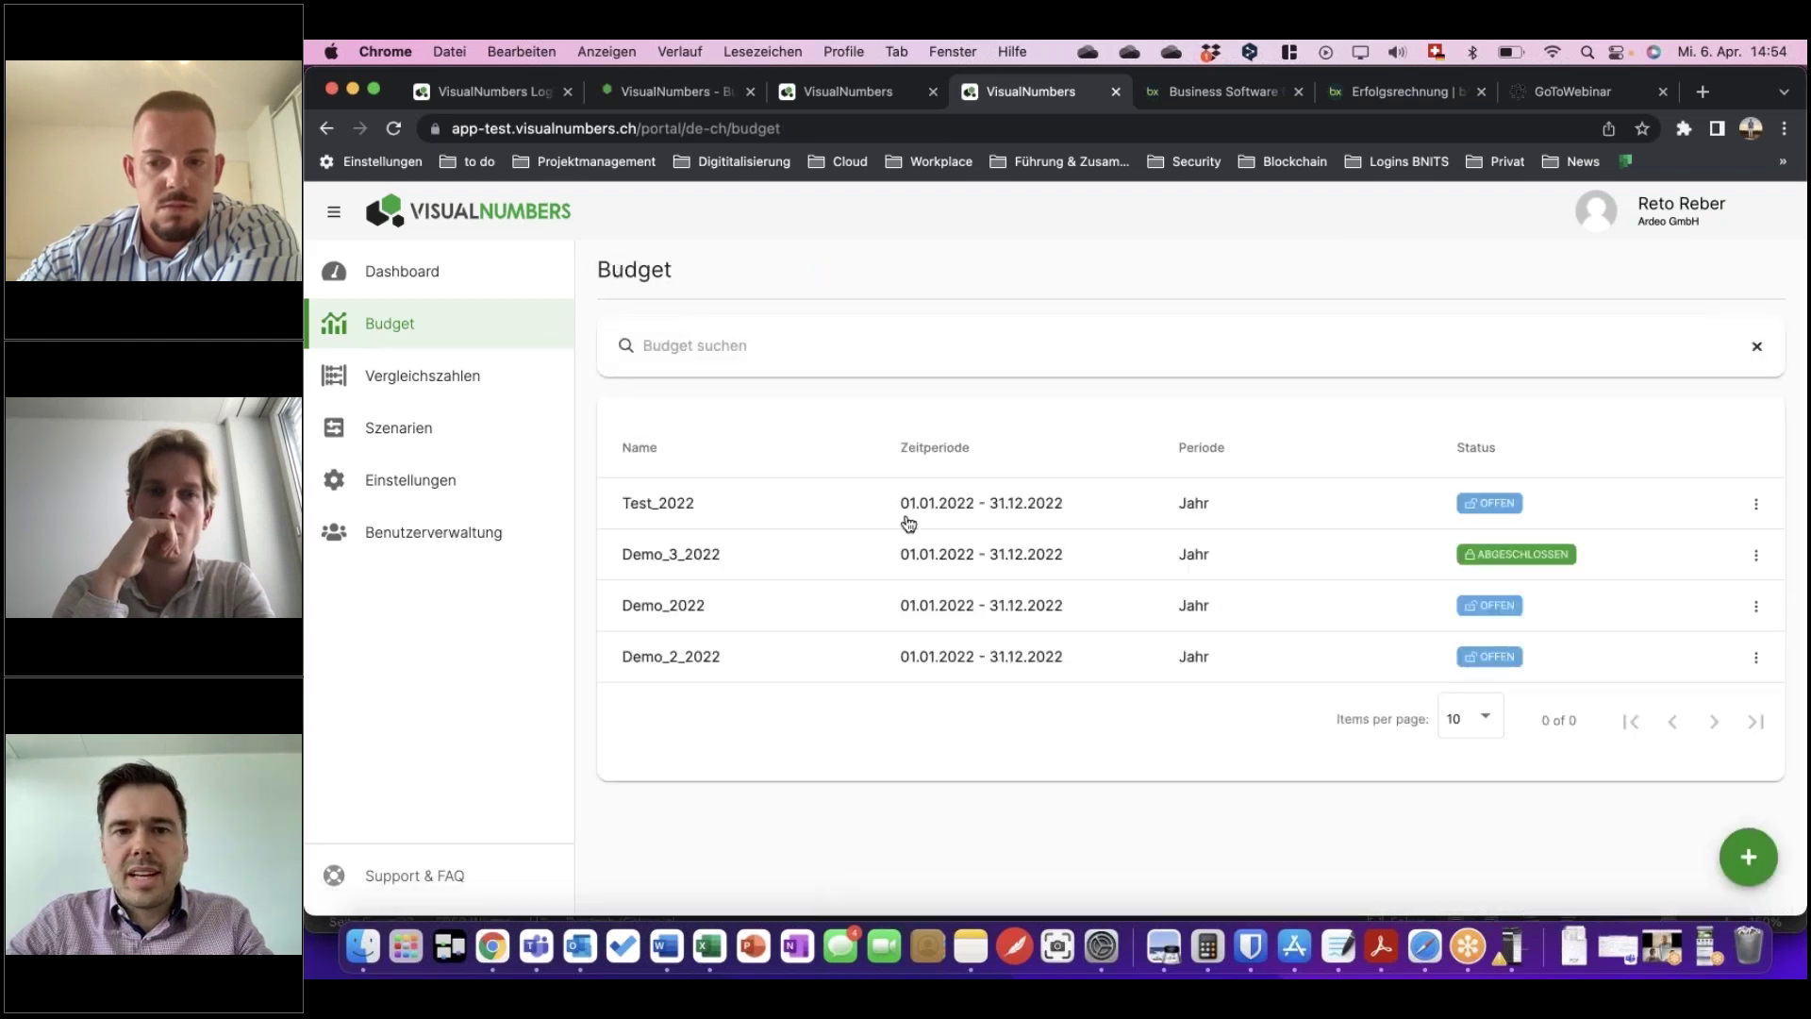
{"action": "left_click", "coordinate": [1500, 568]}
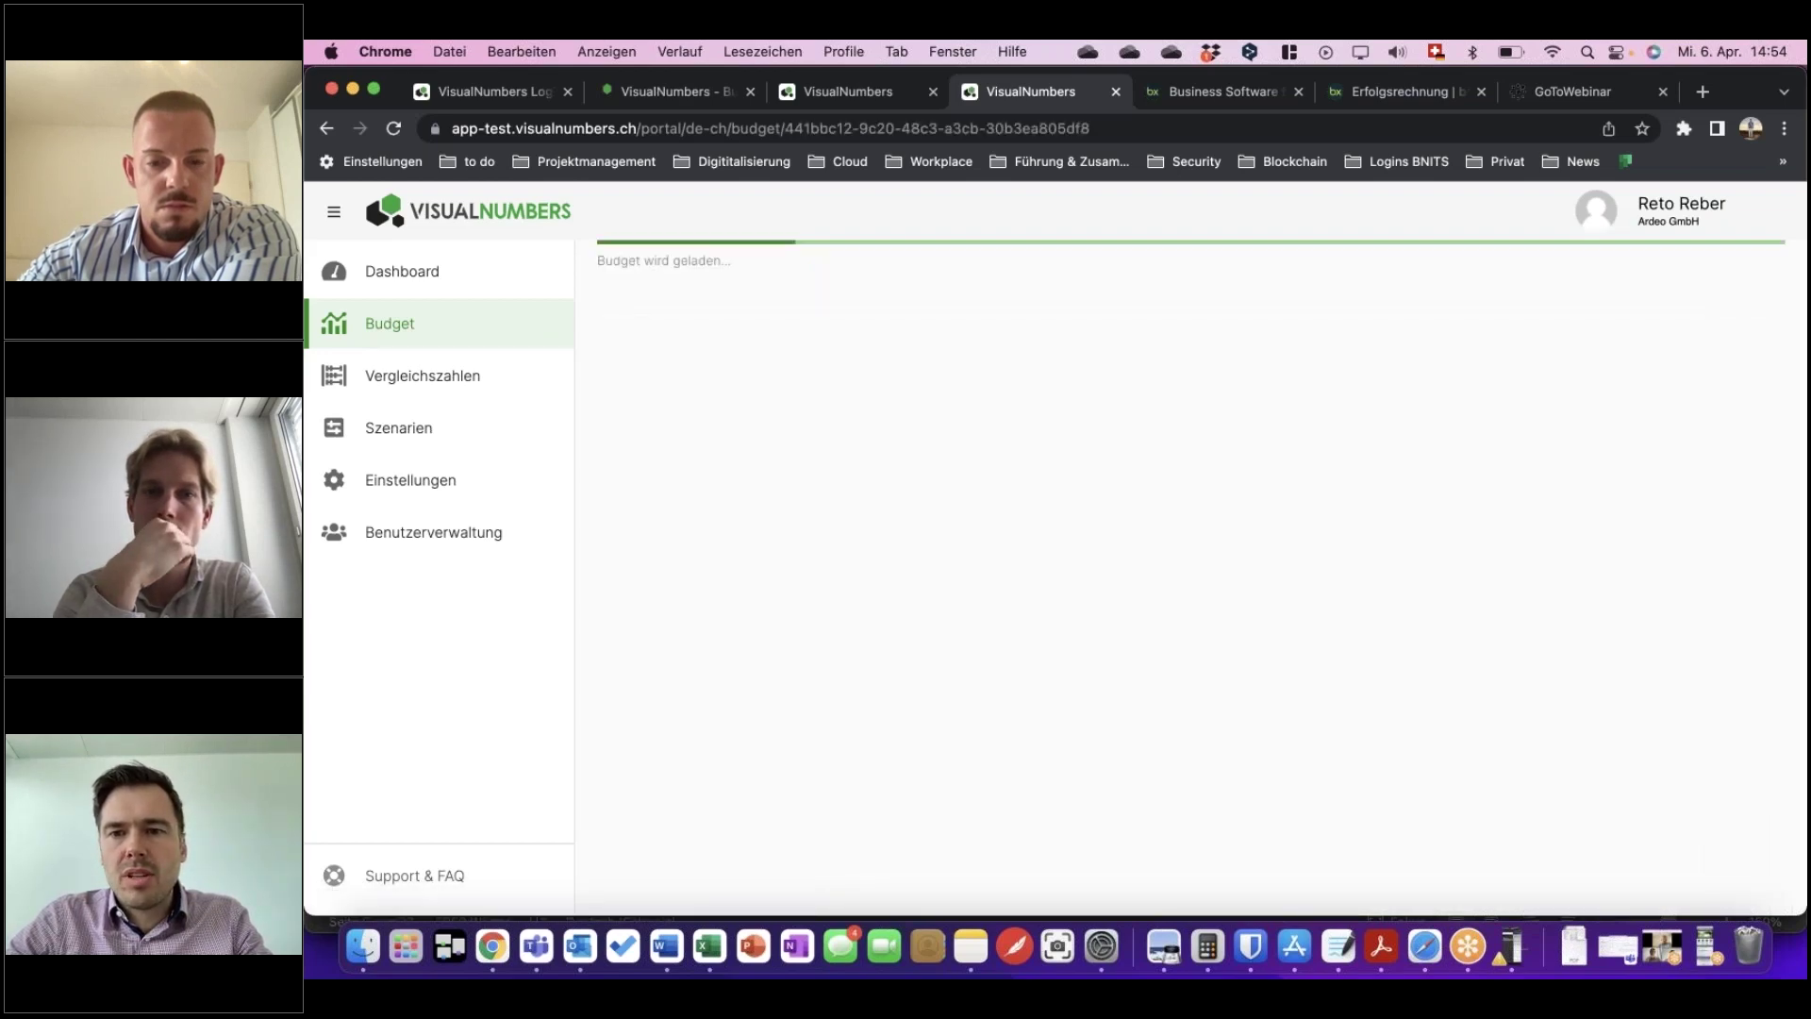
{"action": "left_click", "coordinate": [1714, 271]}
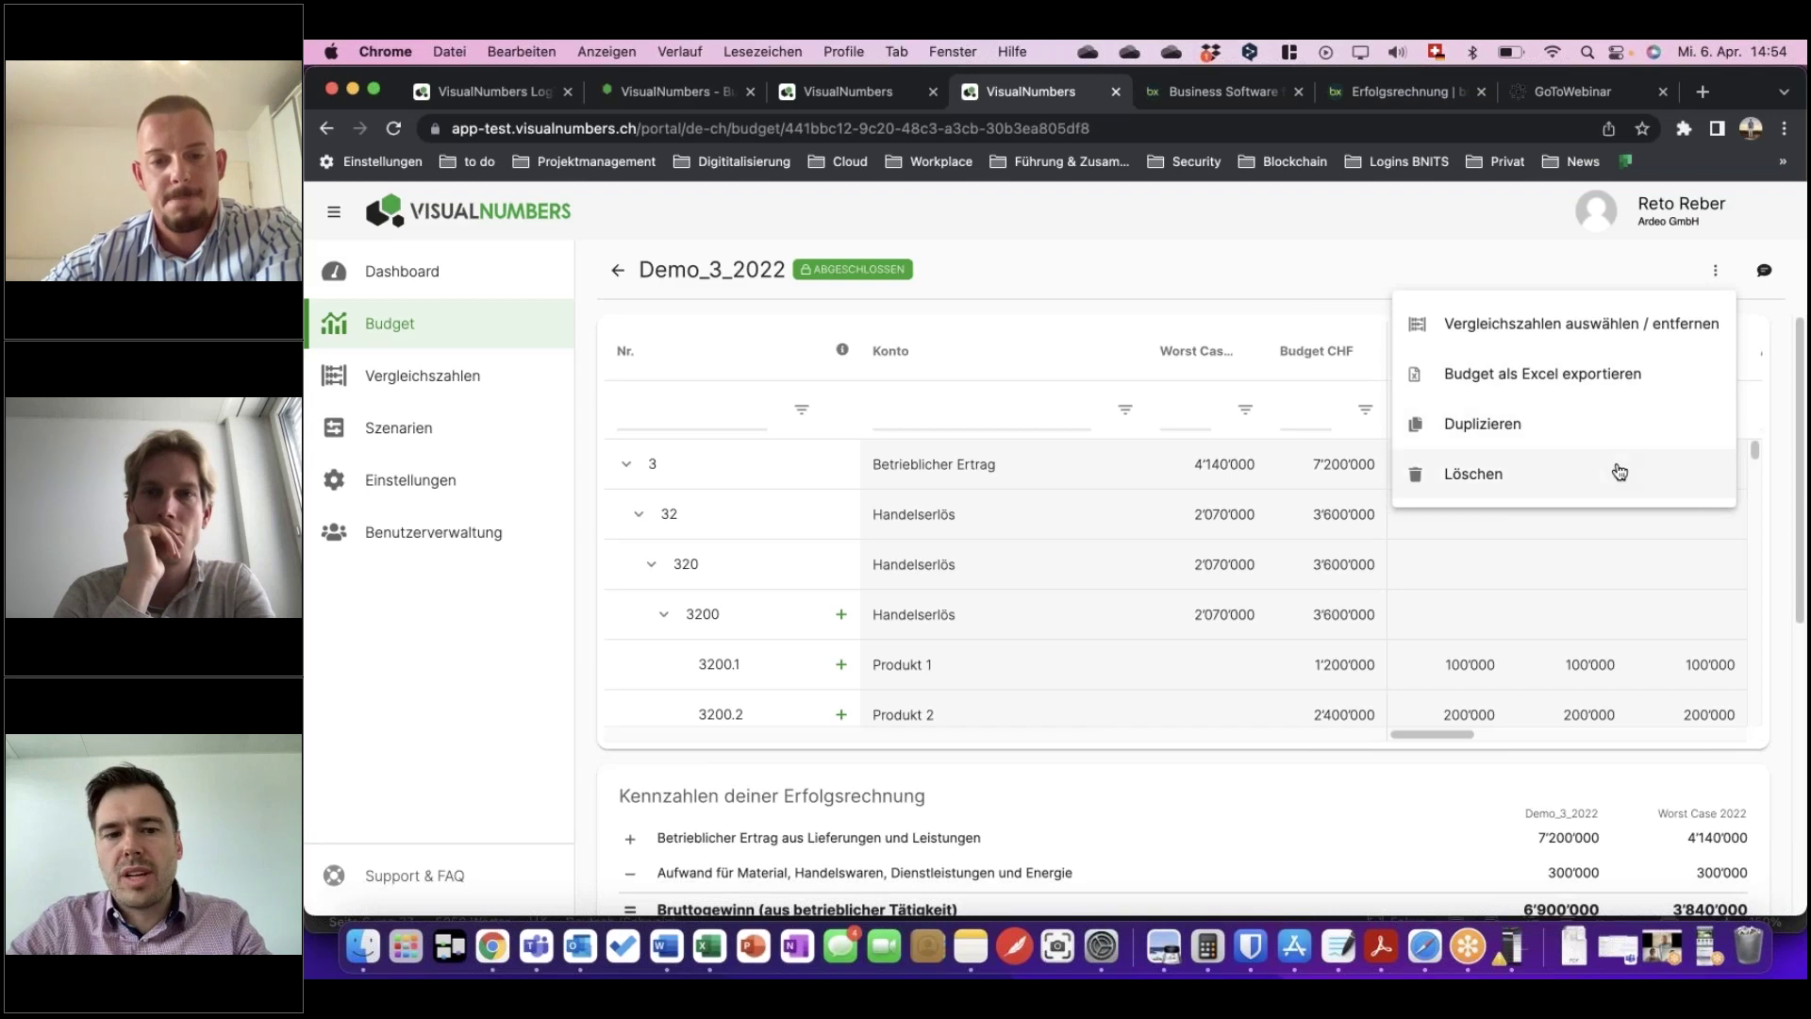
{"action": "left_click", "coordinate": [1299, 263]}
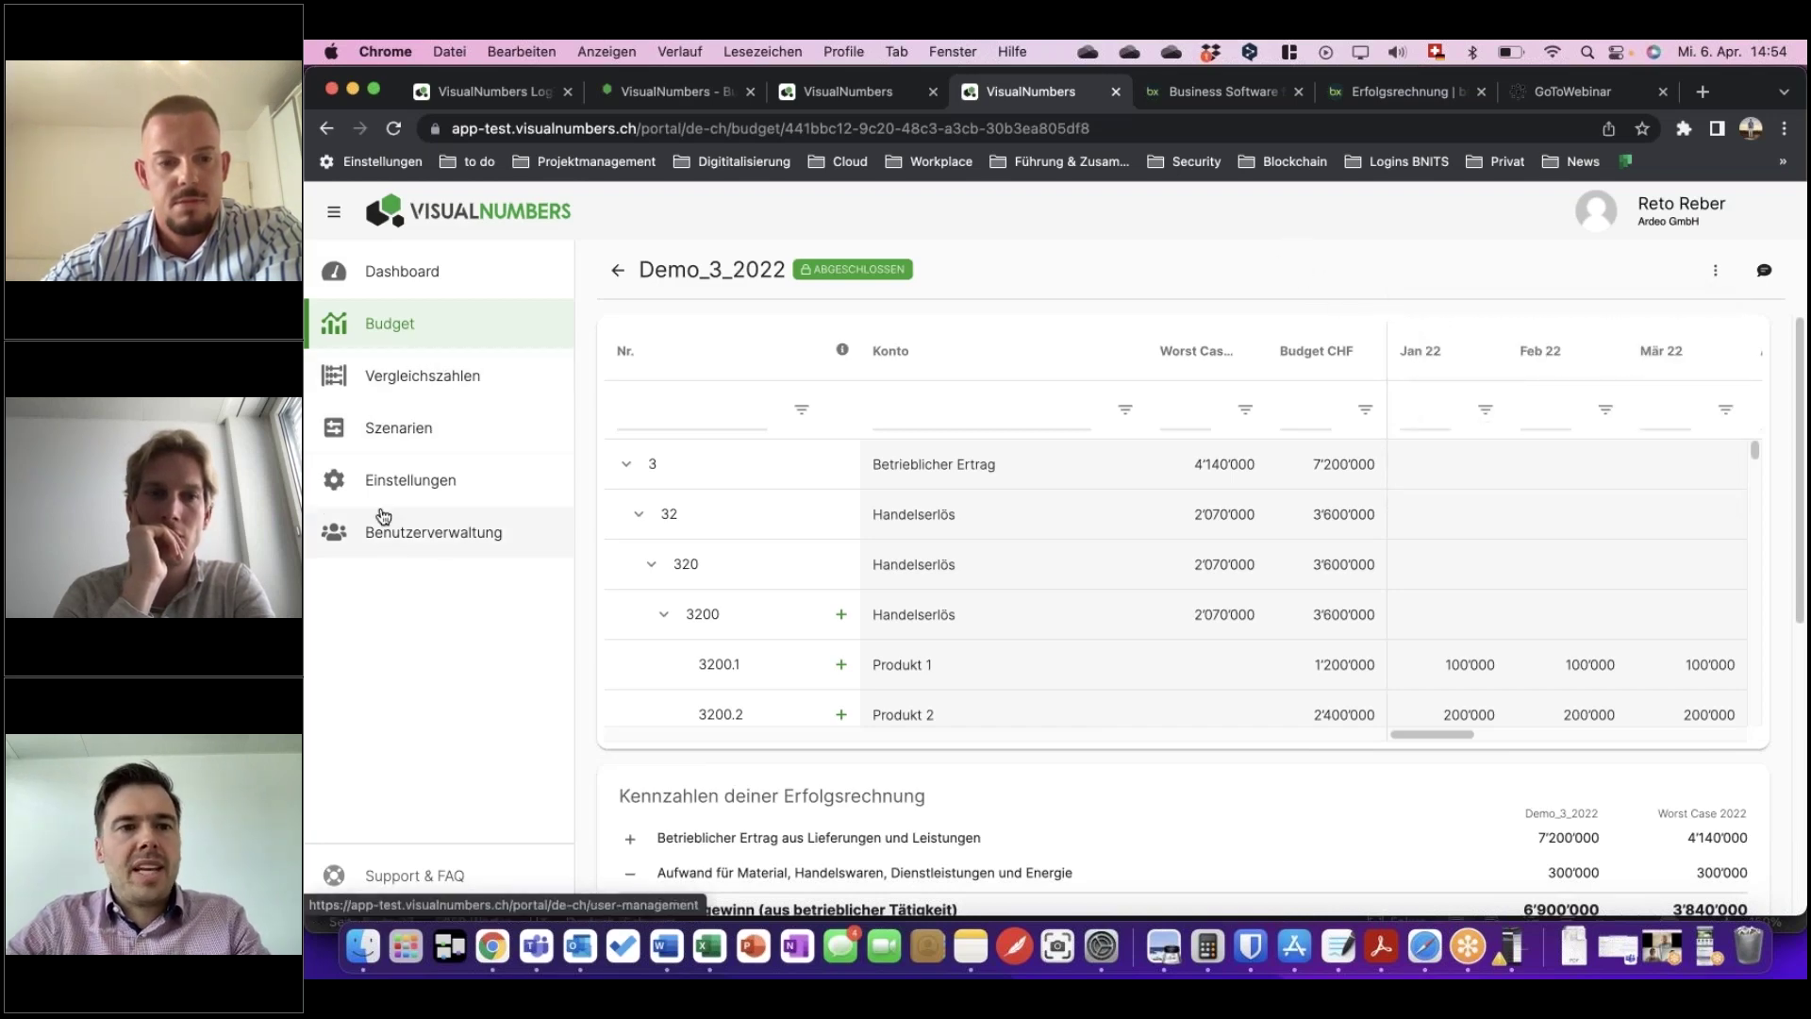
{"action": "left_click", "coordinate": [405, 435]}
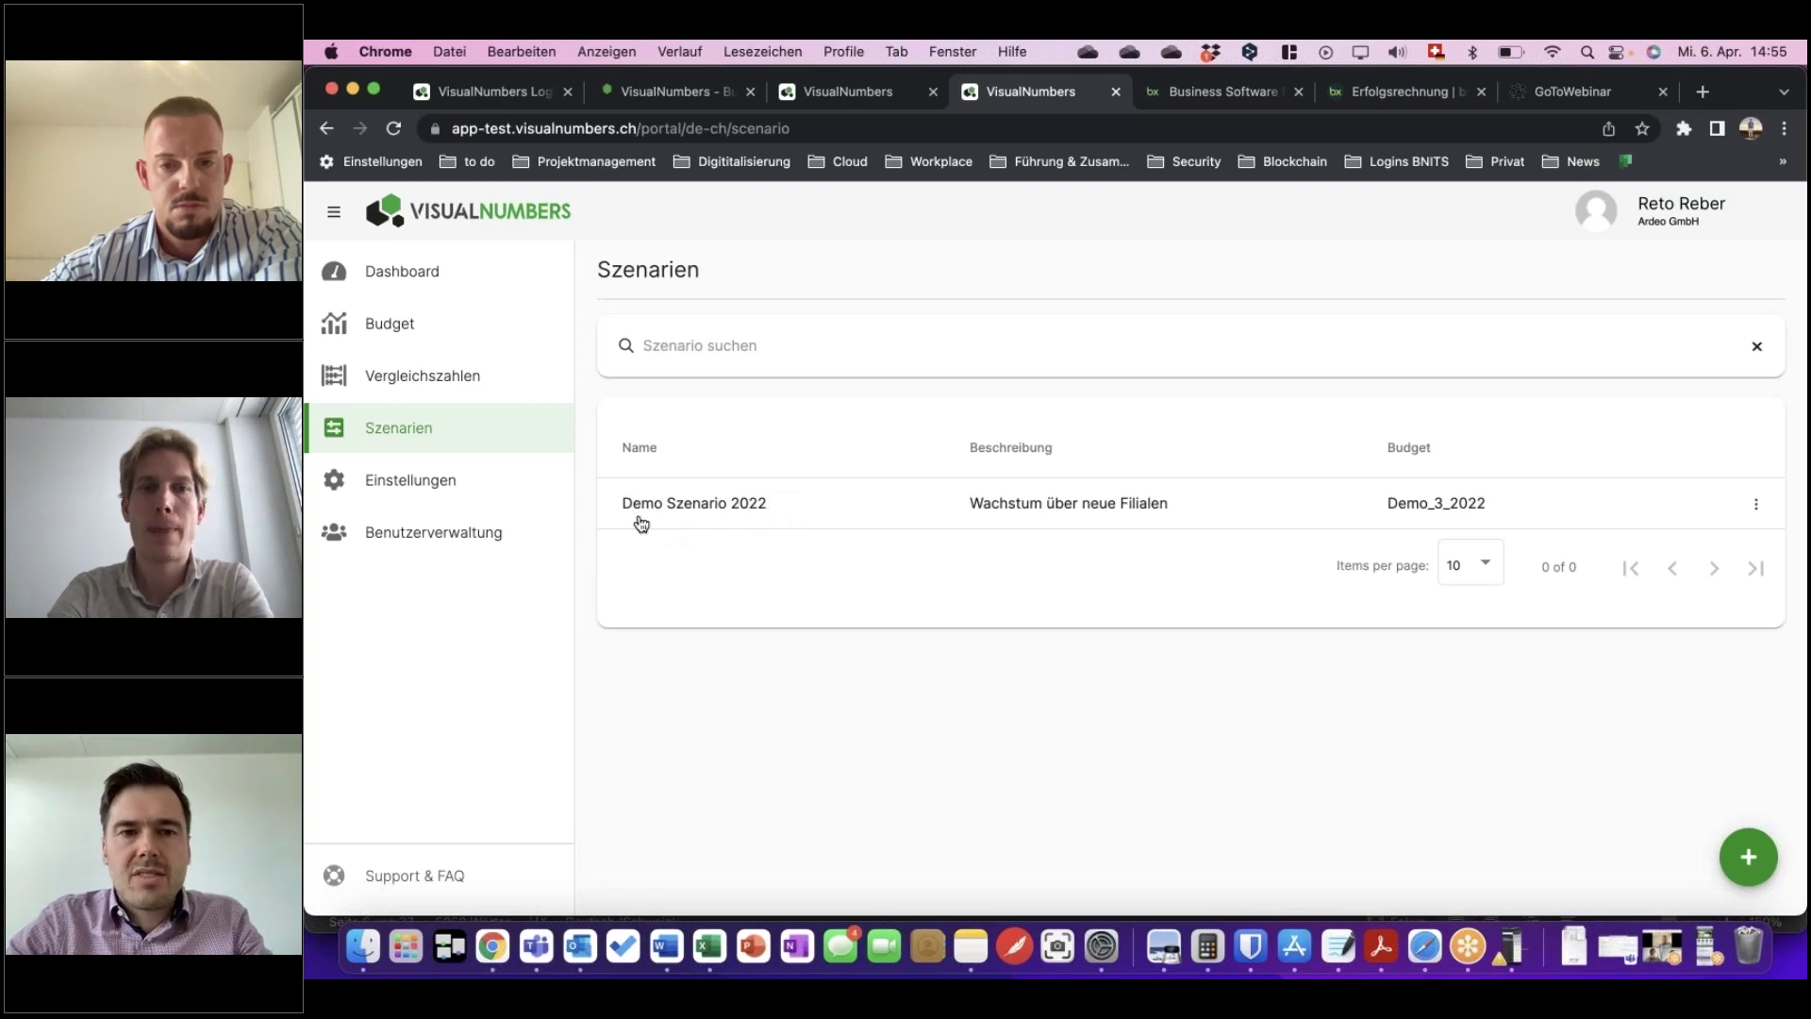
Open the Neues Szenario erstellen form with the green + button.
{"action": "left_click", "coordinate": [1748, 856]}
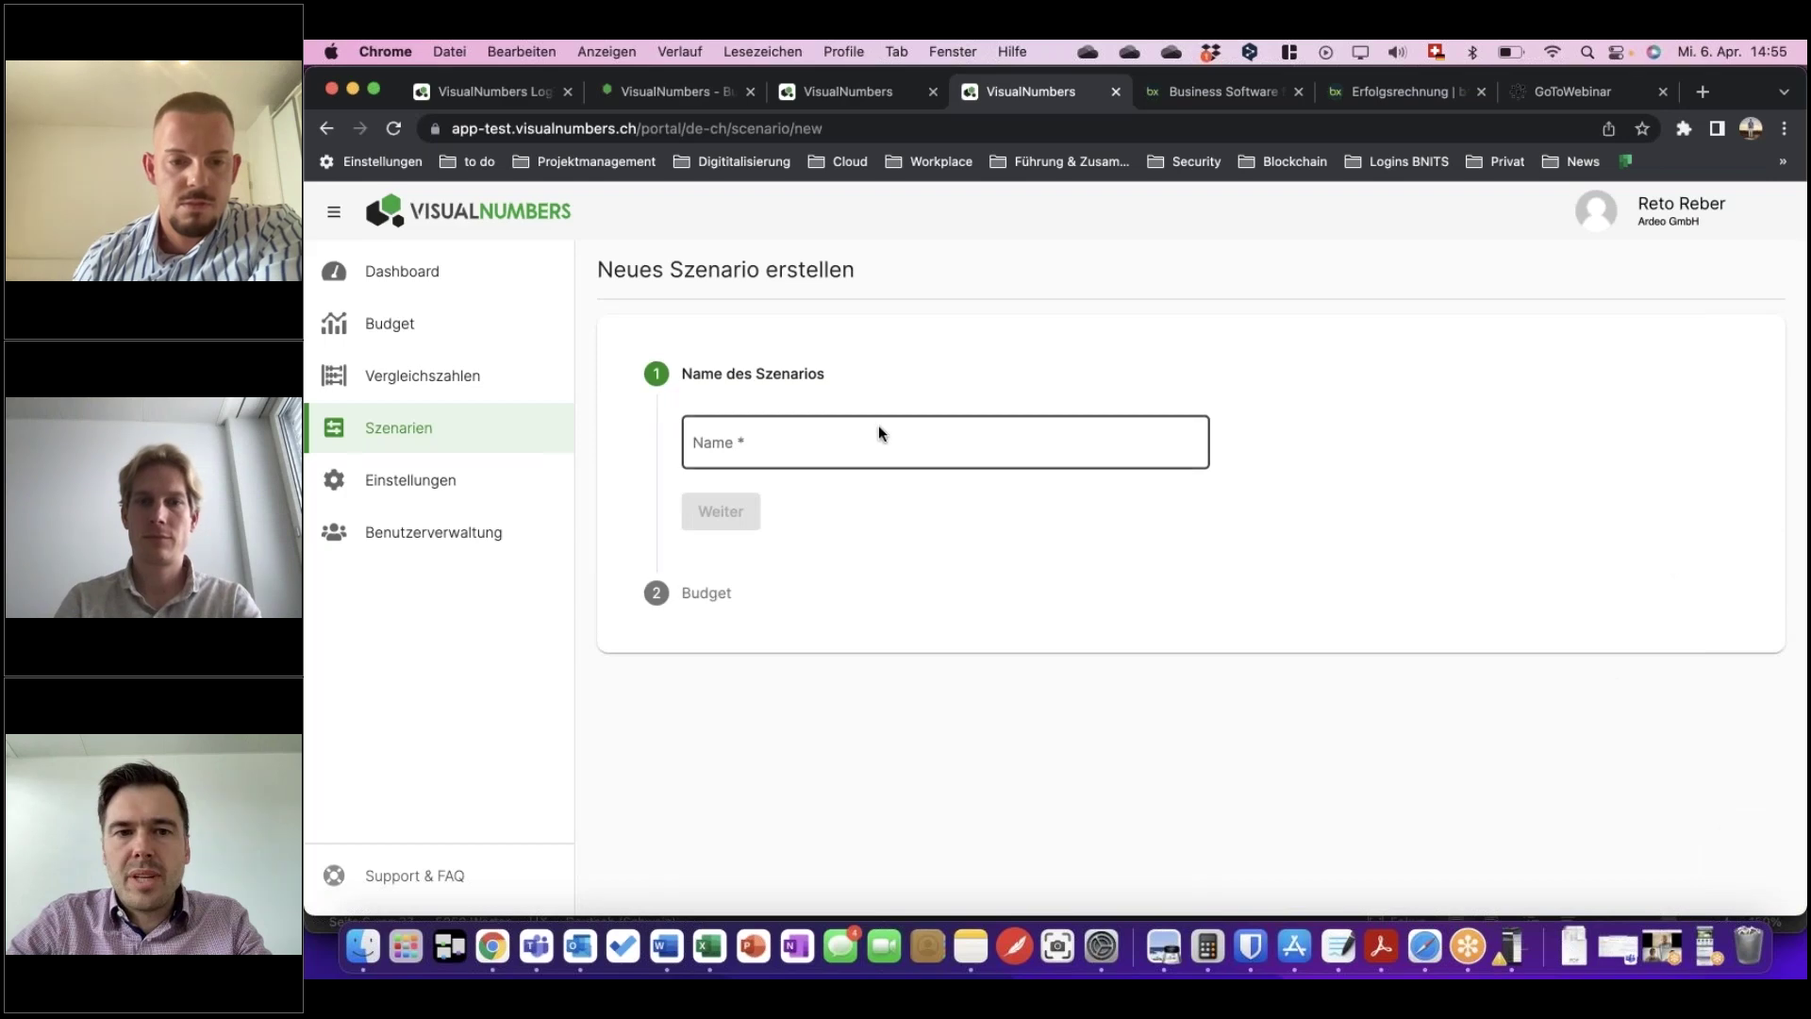
Name the new scenario 'Test' and continue to the budget step.
{"action": "left_click", "coordinate": [772, 436]}
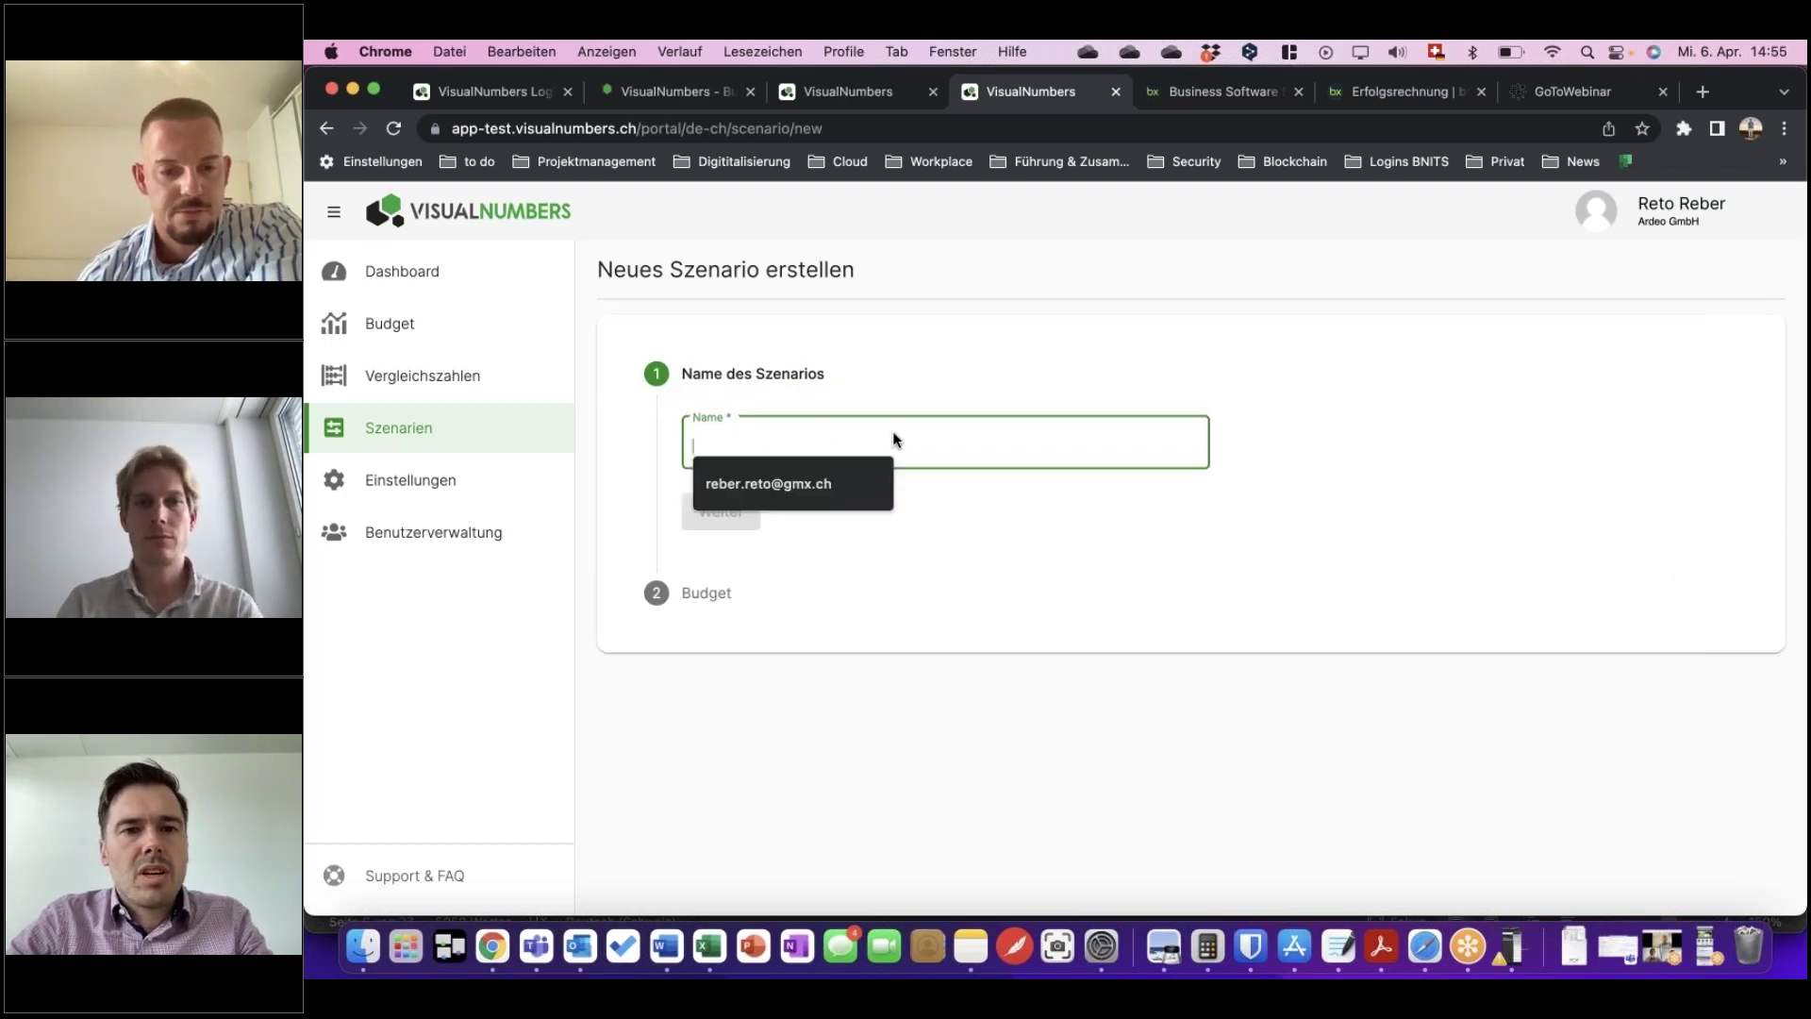
{"action": "type", "text": "Test"}
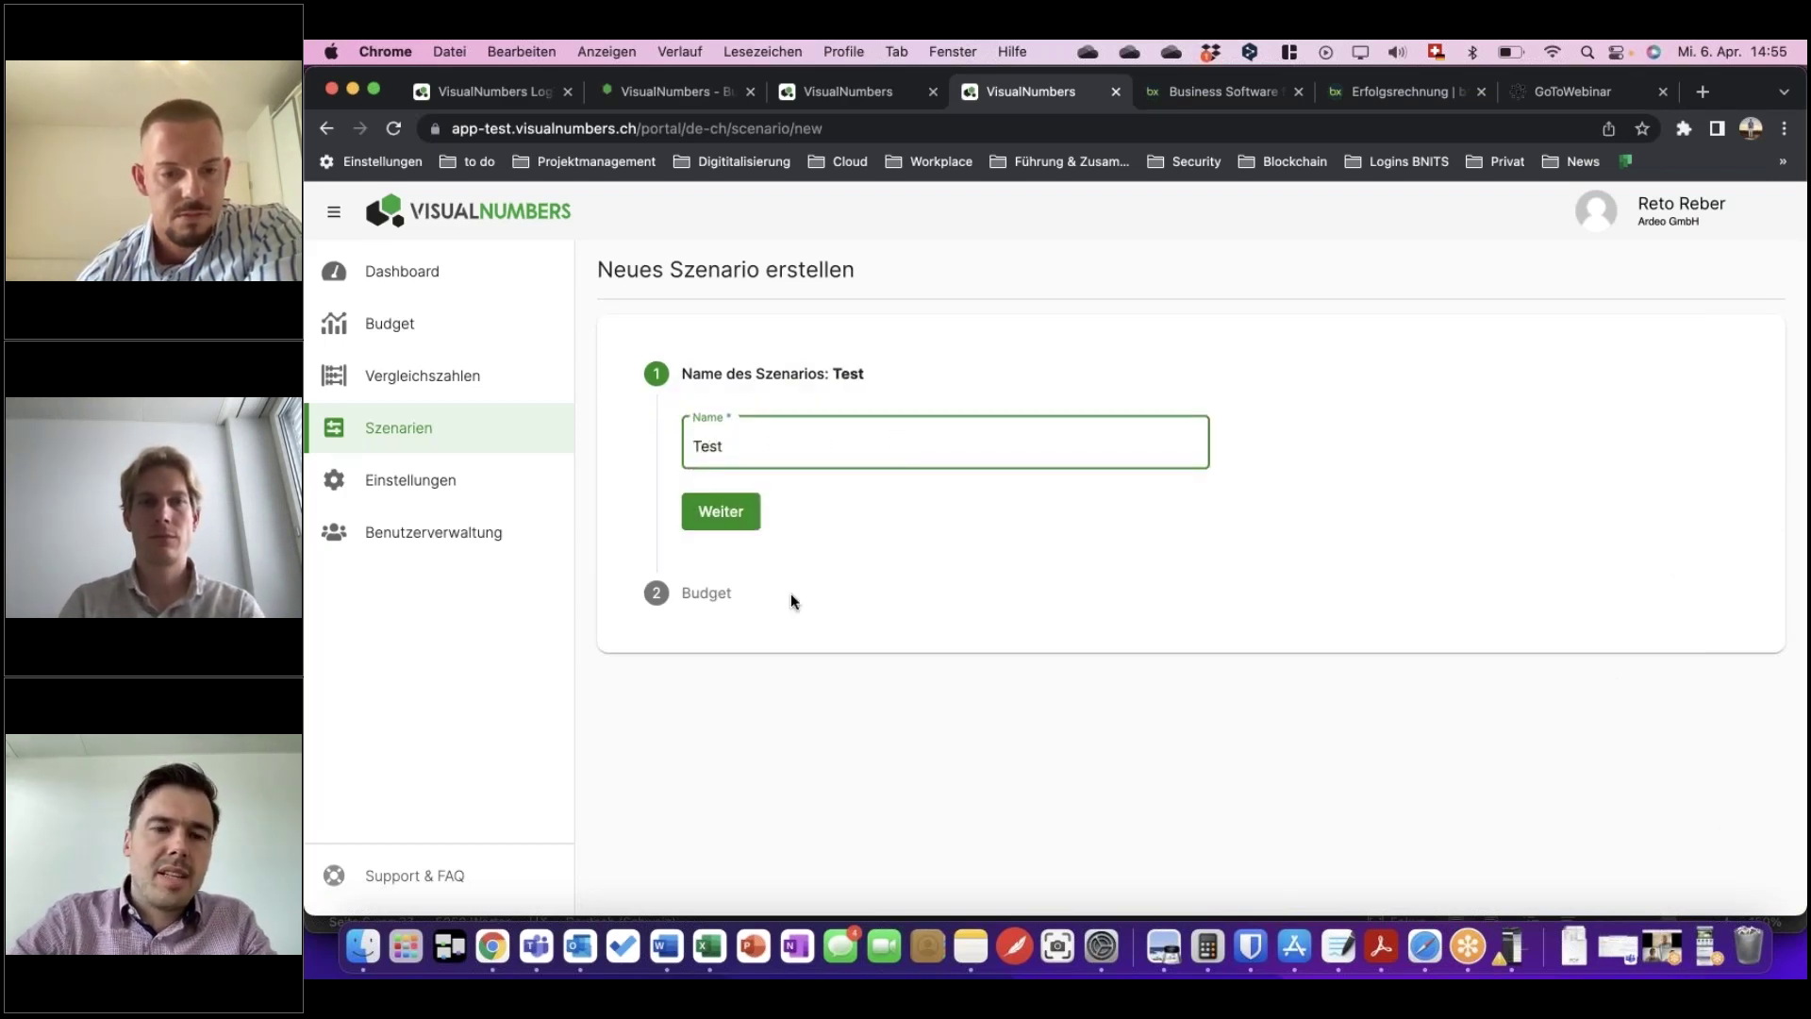
{"action": "left_click", "coordinate": [729, 520]}
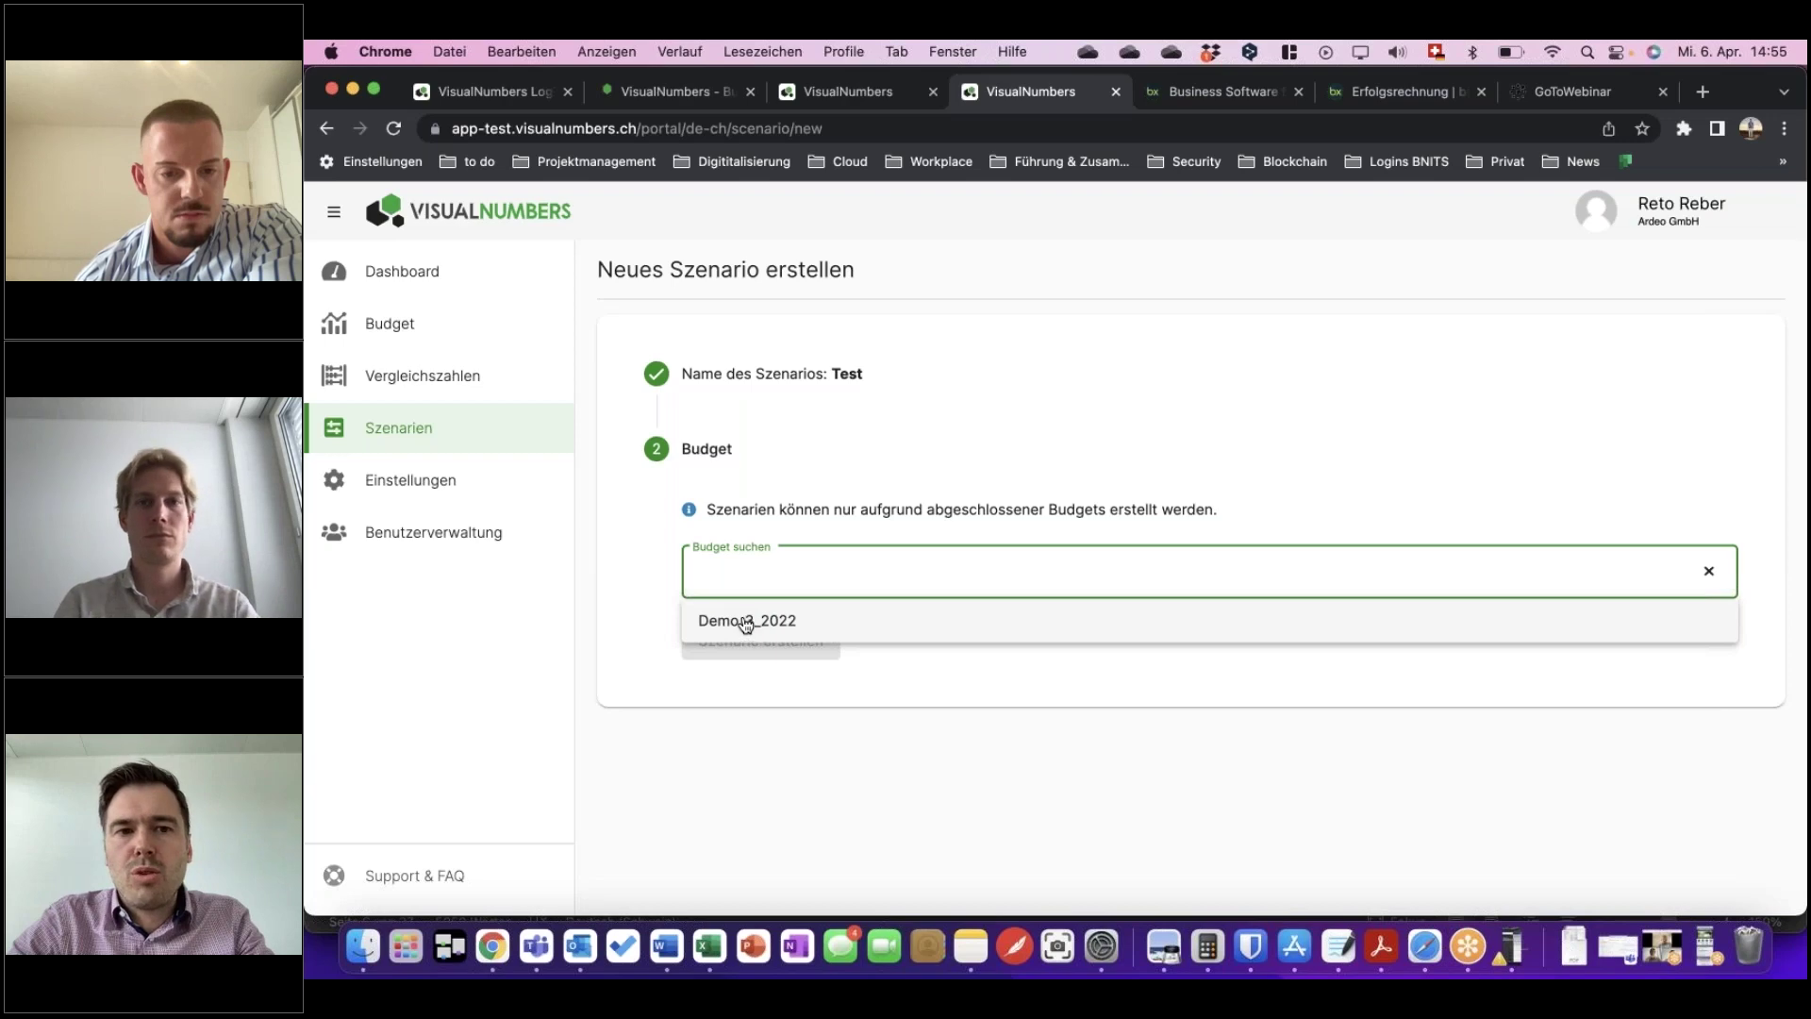
Finalize the Demo_2022 budget so its status becomes ABGESCHLOSSEN.
{"action": "left_click", "coordinate": [396, 323]}
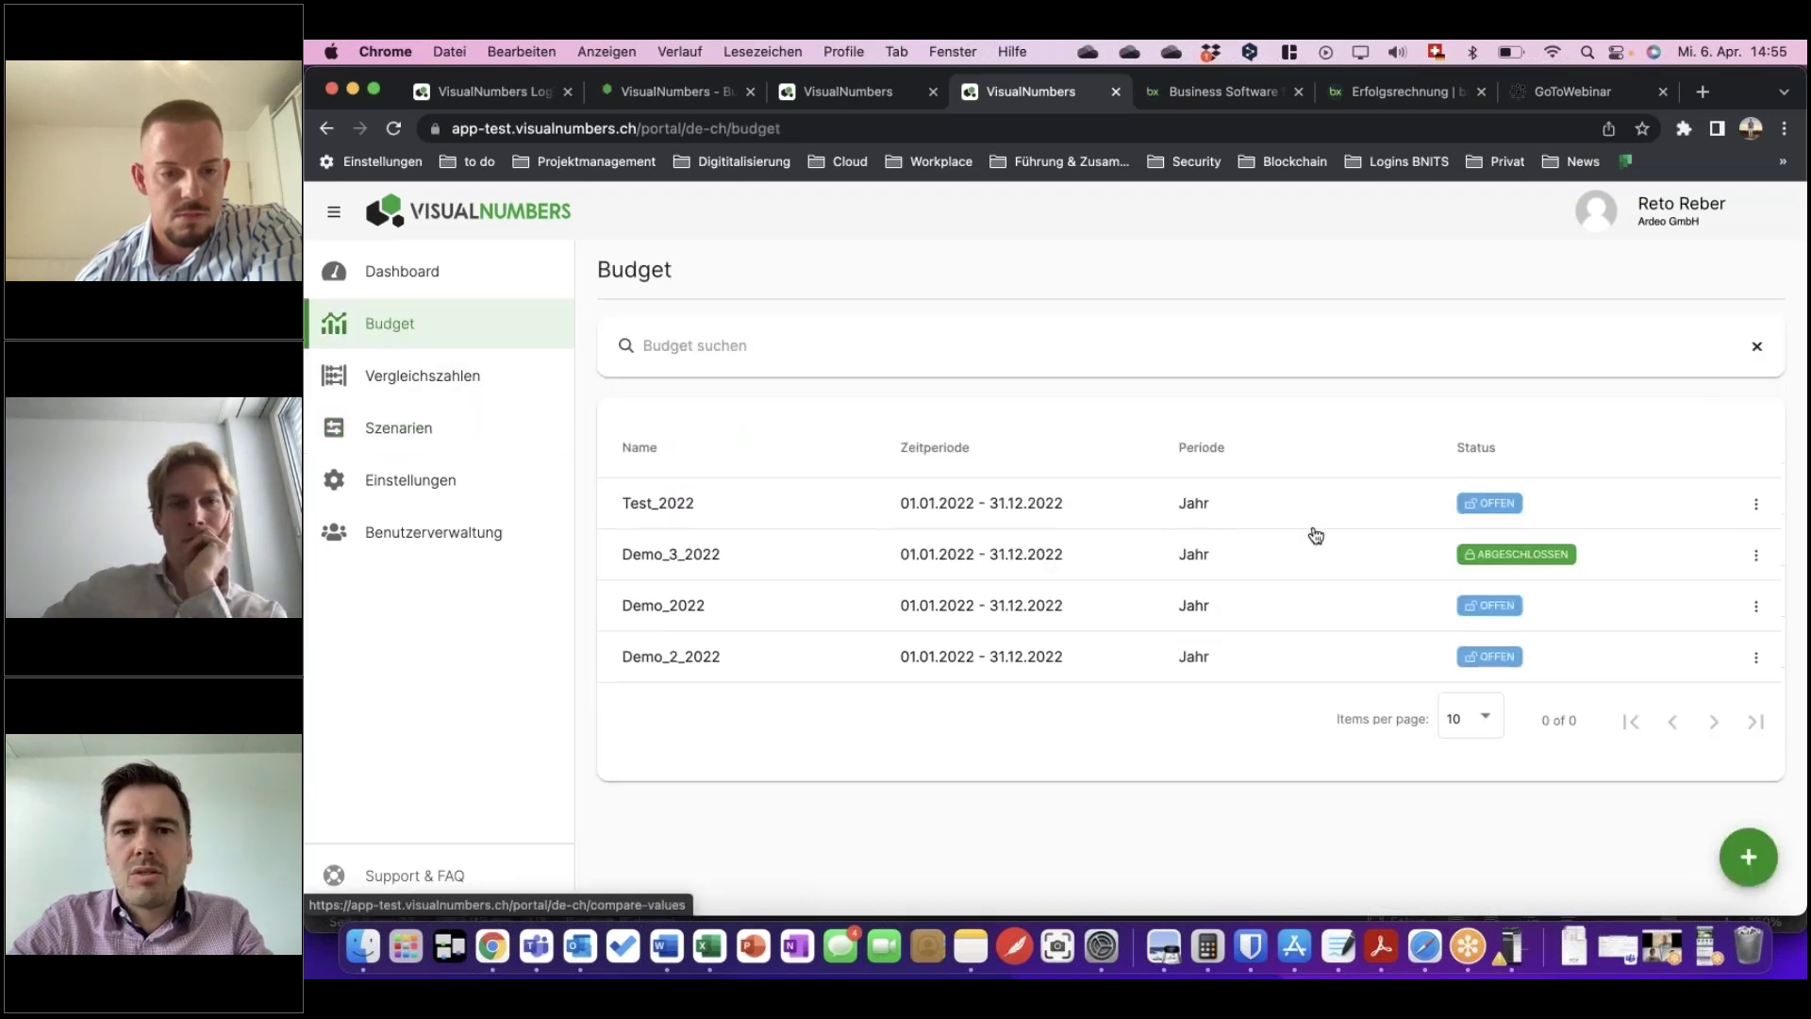
{"action": "left_click", "coordinate": [1512, 609]}
{"action": "left_click", "coordinate": [1596, 269]}
{"action": "left_click", "coordinate": [1299, 630]}
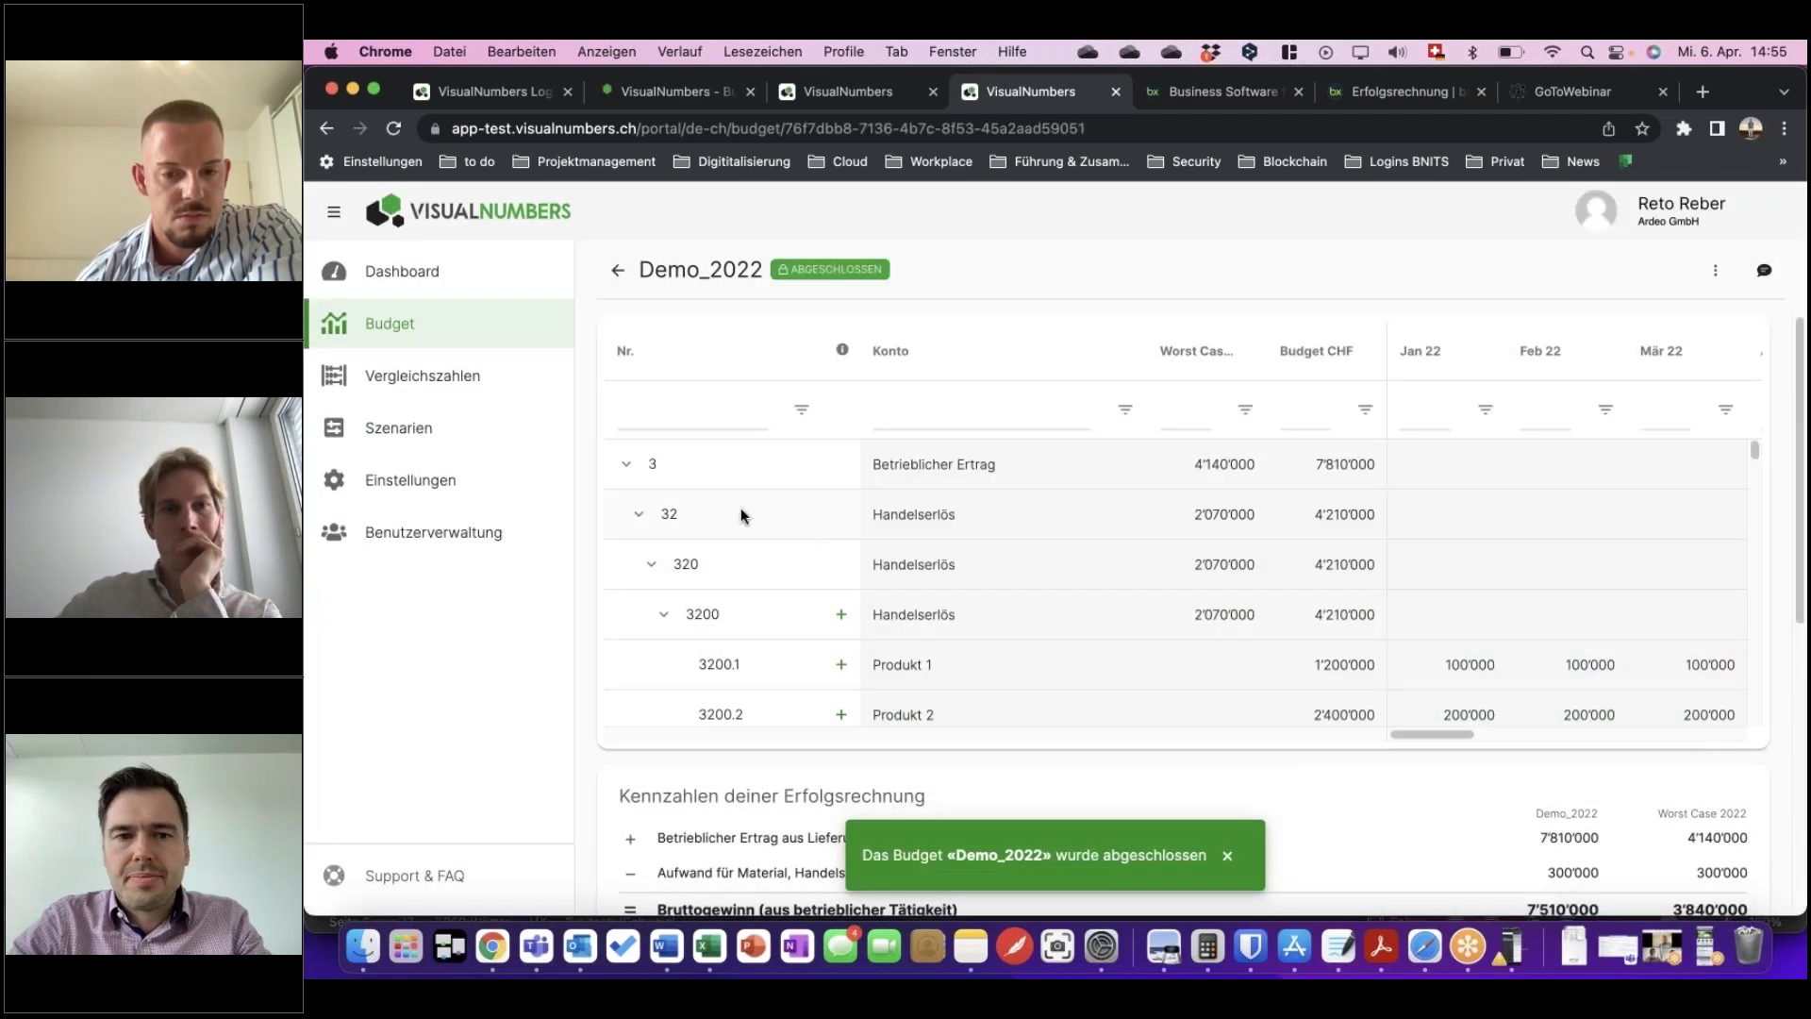
{"action": "left_click", "coordinate": [420, 430]}
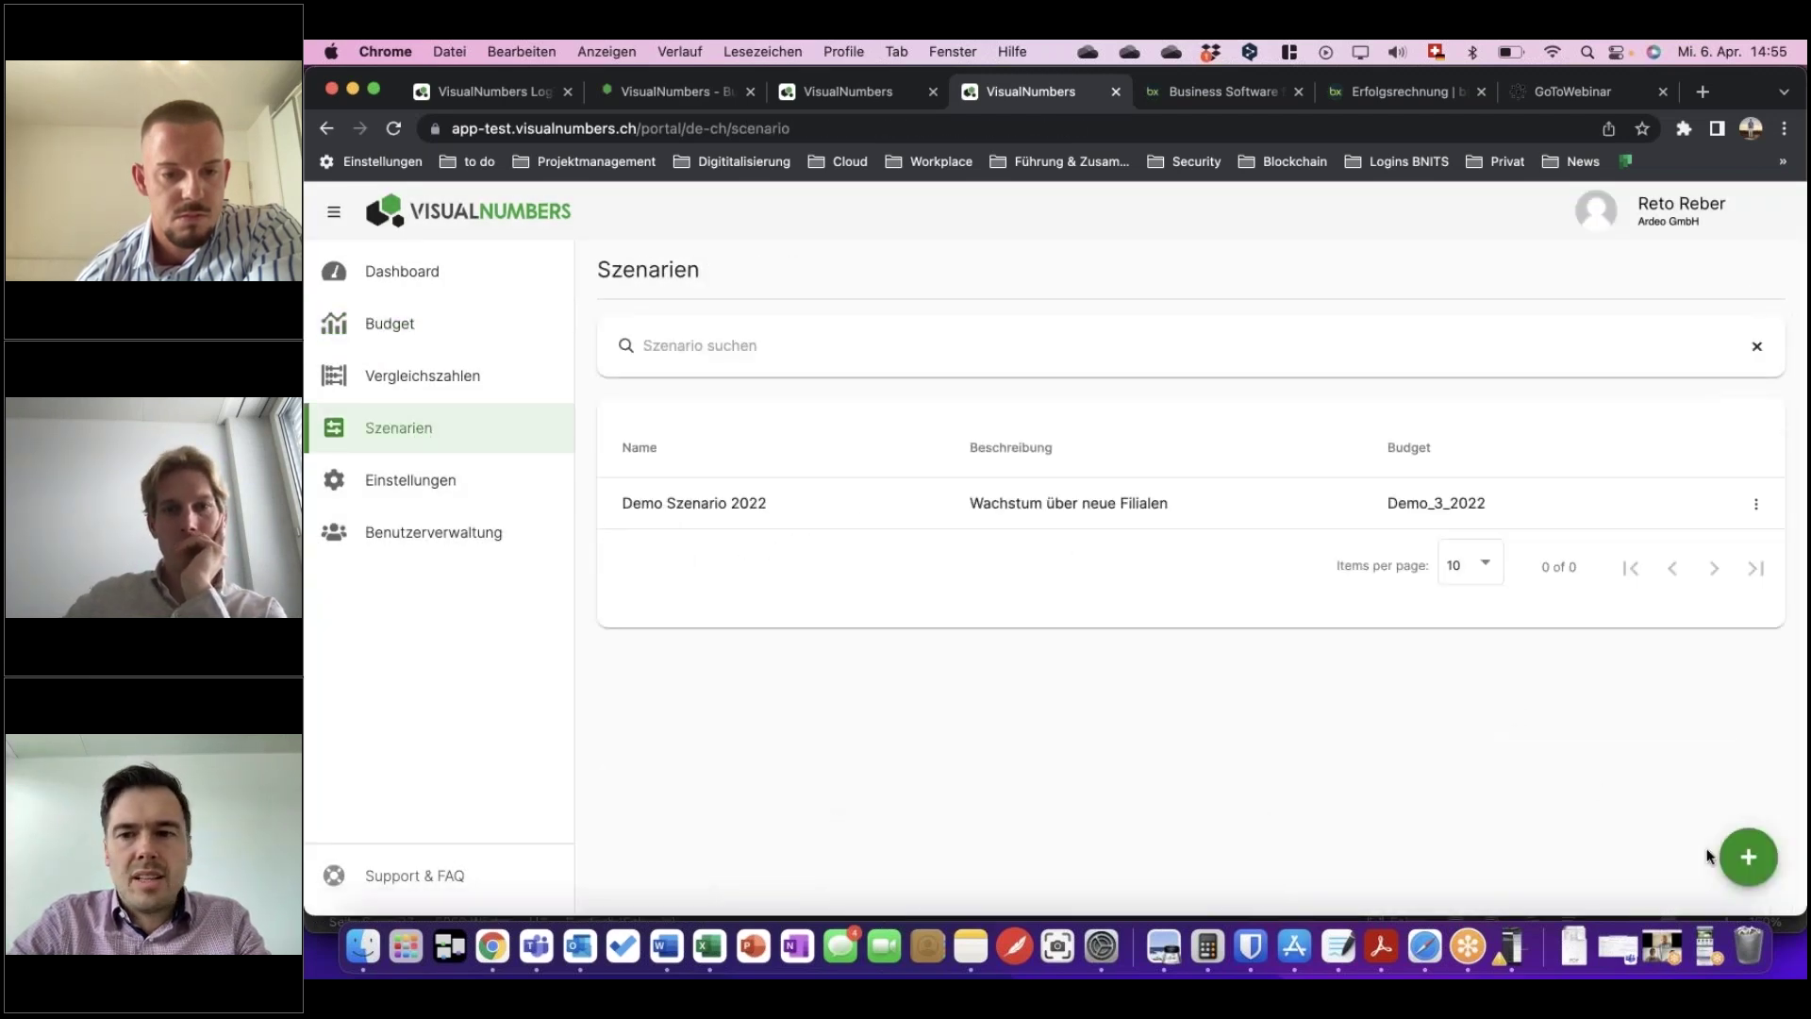
Create a scenario named 'test' based on the Demo_3_2022 budget.
{"action": "left_click", "coordinate": [1746, 856]}
{"action": "left_click", "coordinate": [736, 447]}
{"action": "type", "text": "test"}
{"action": "left_click", "coordinate": [720, 514]}
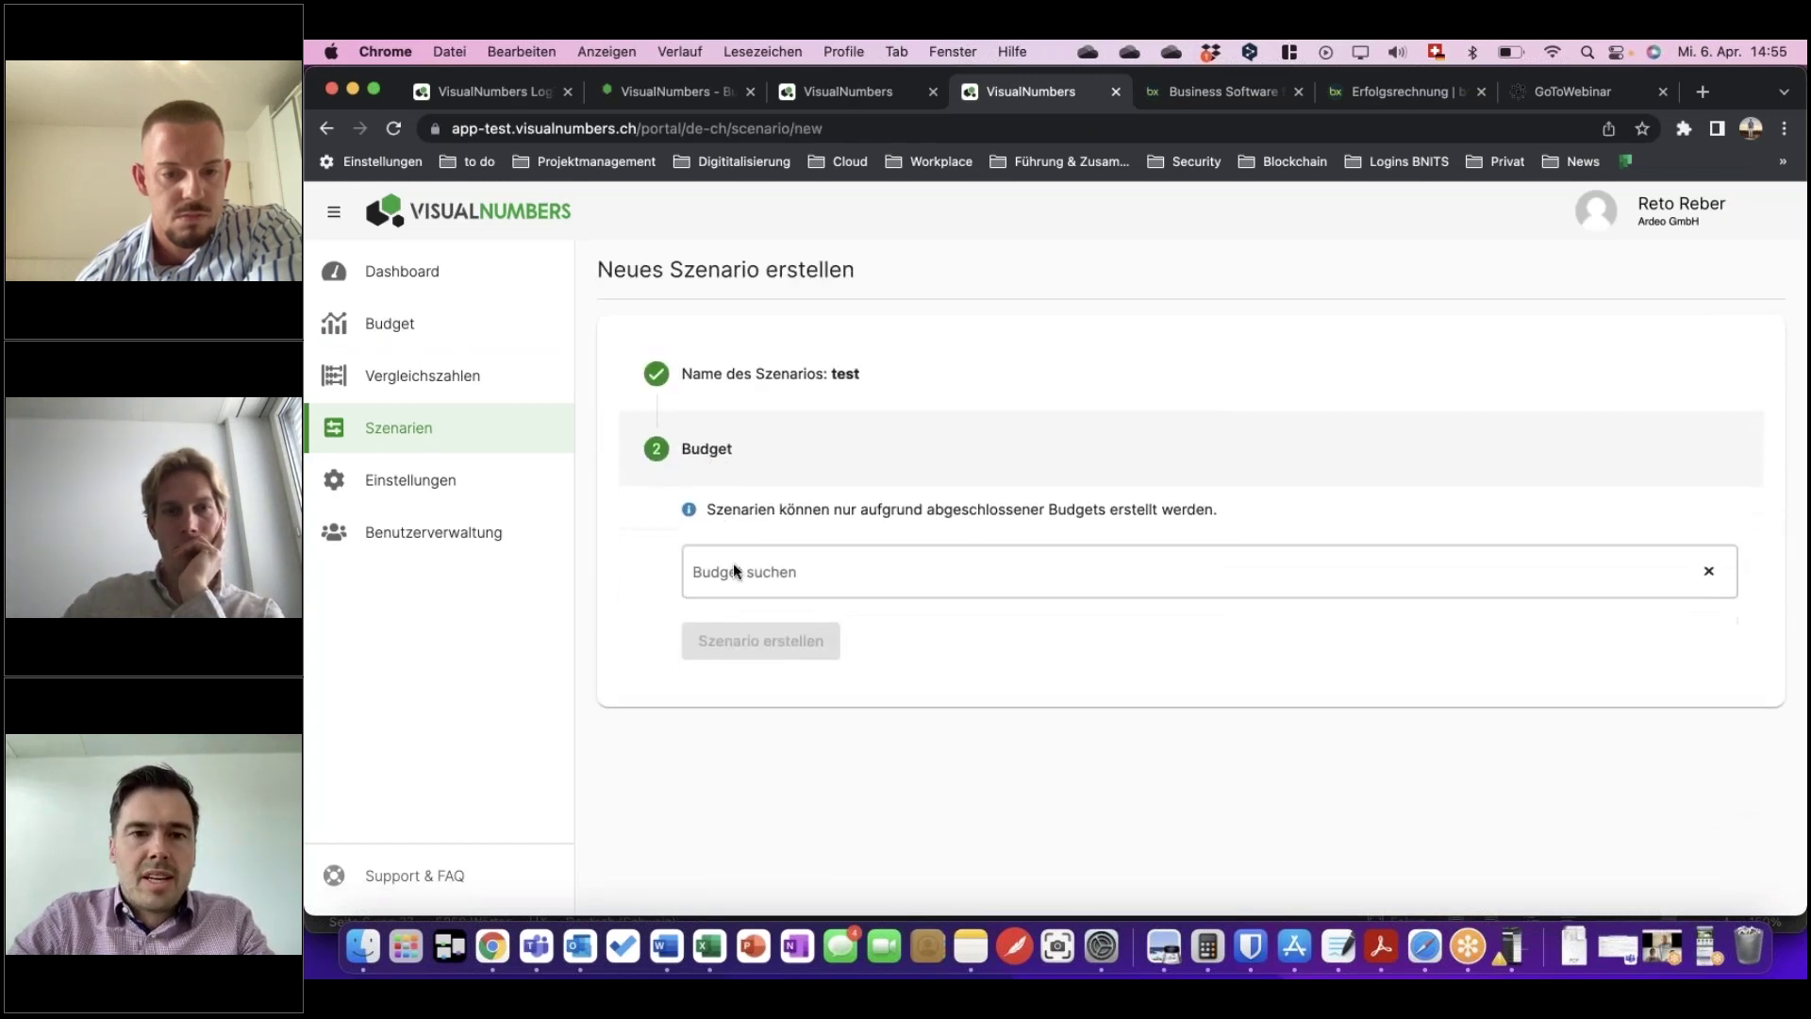
{"action": "left_click", "coordinate": [745, 580]}
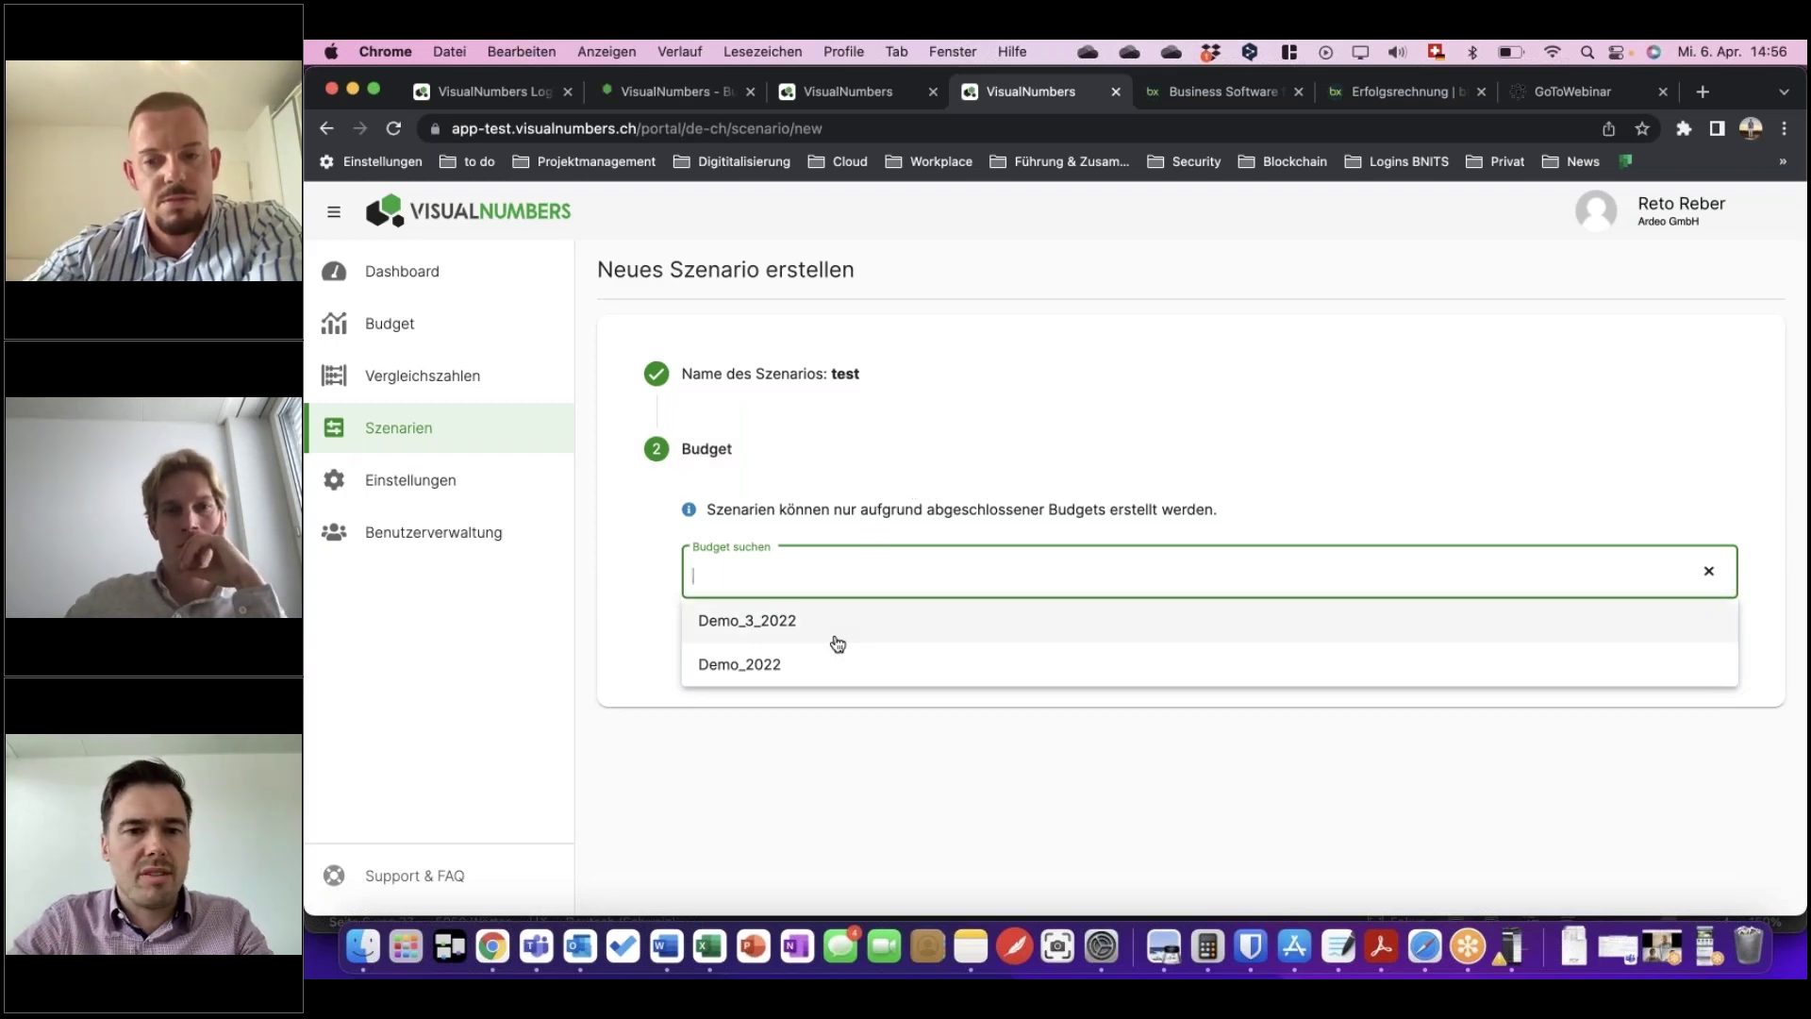
{"action": "left_click", "coordinate": [782, 630]}
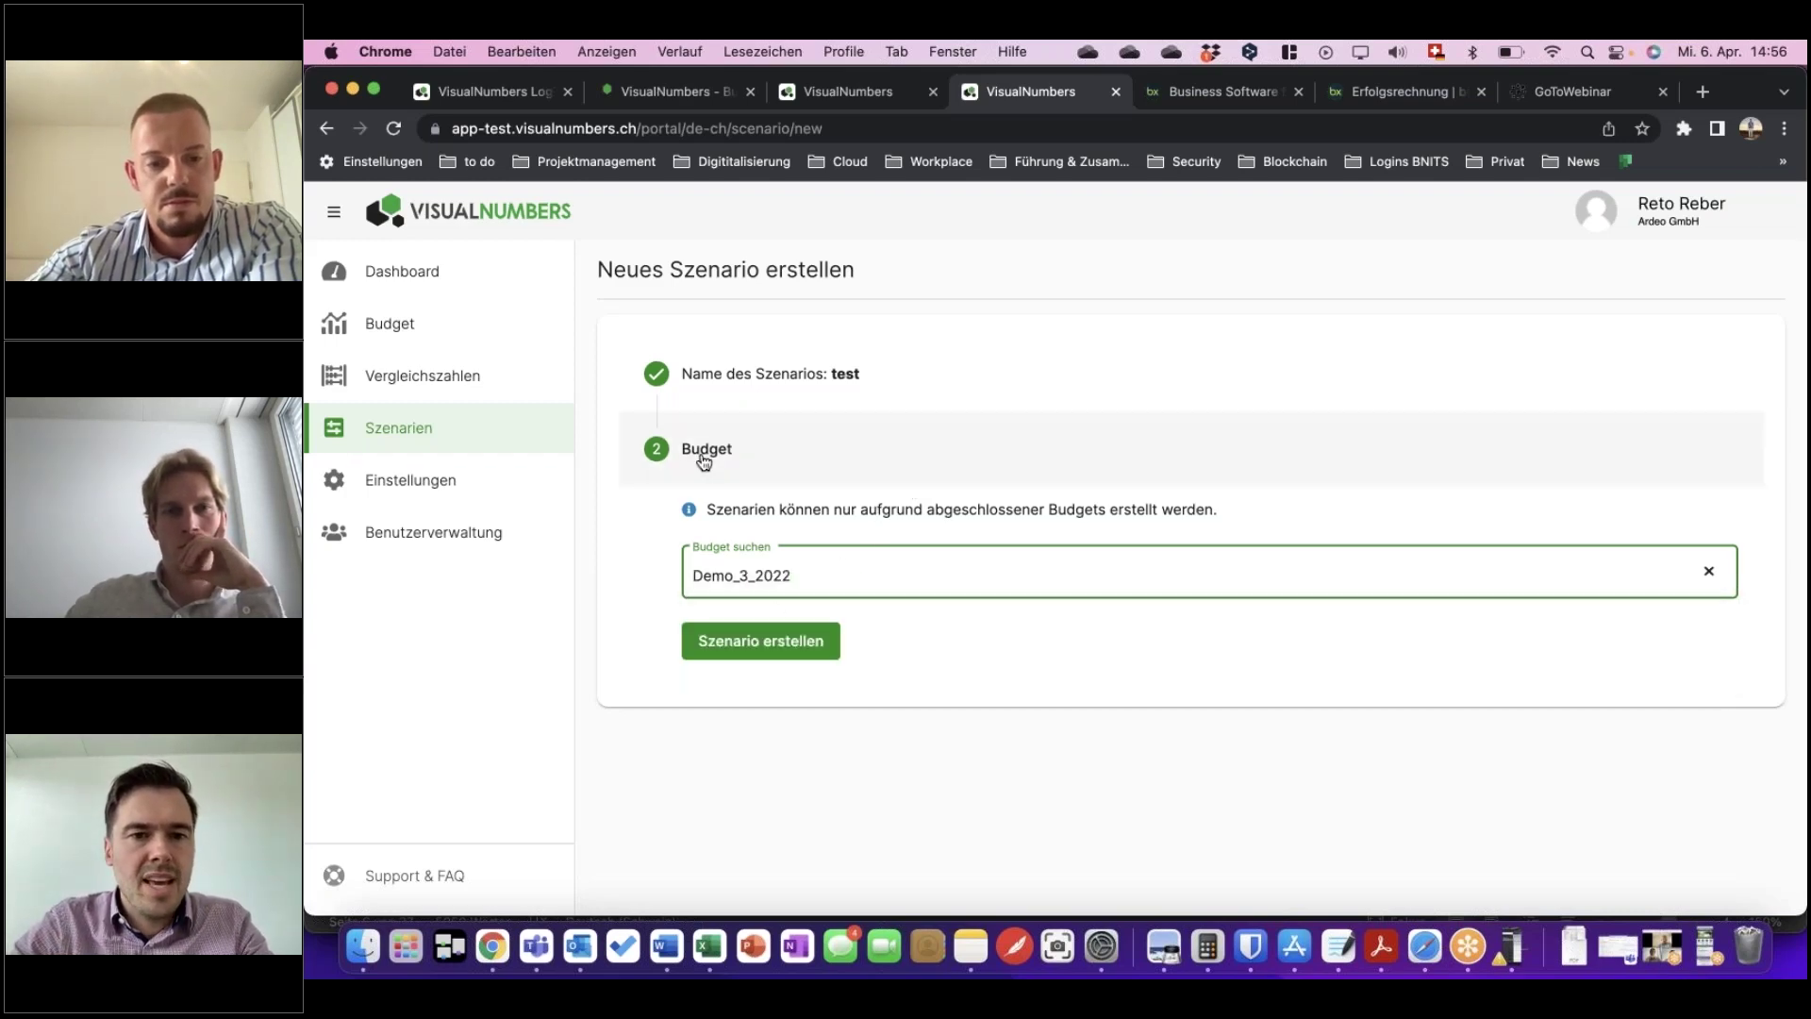
{"action": "left_click", "coordinate": [765, 642]}
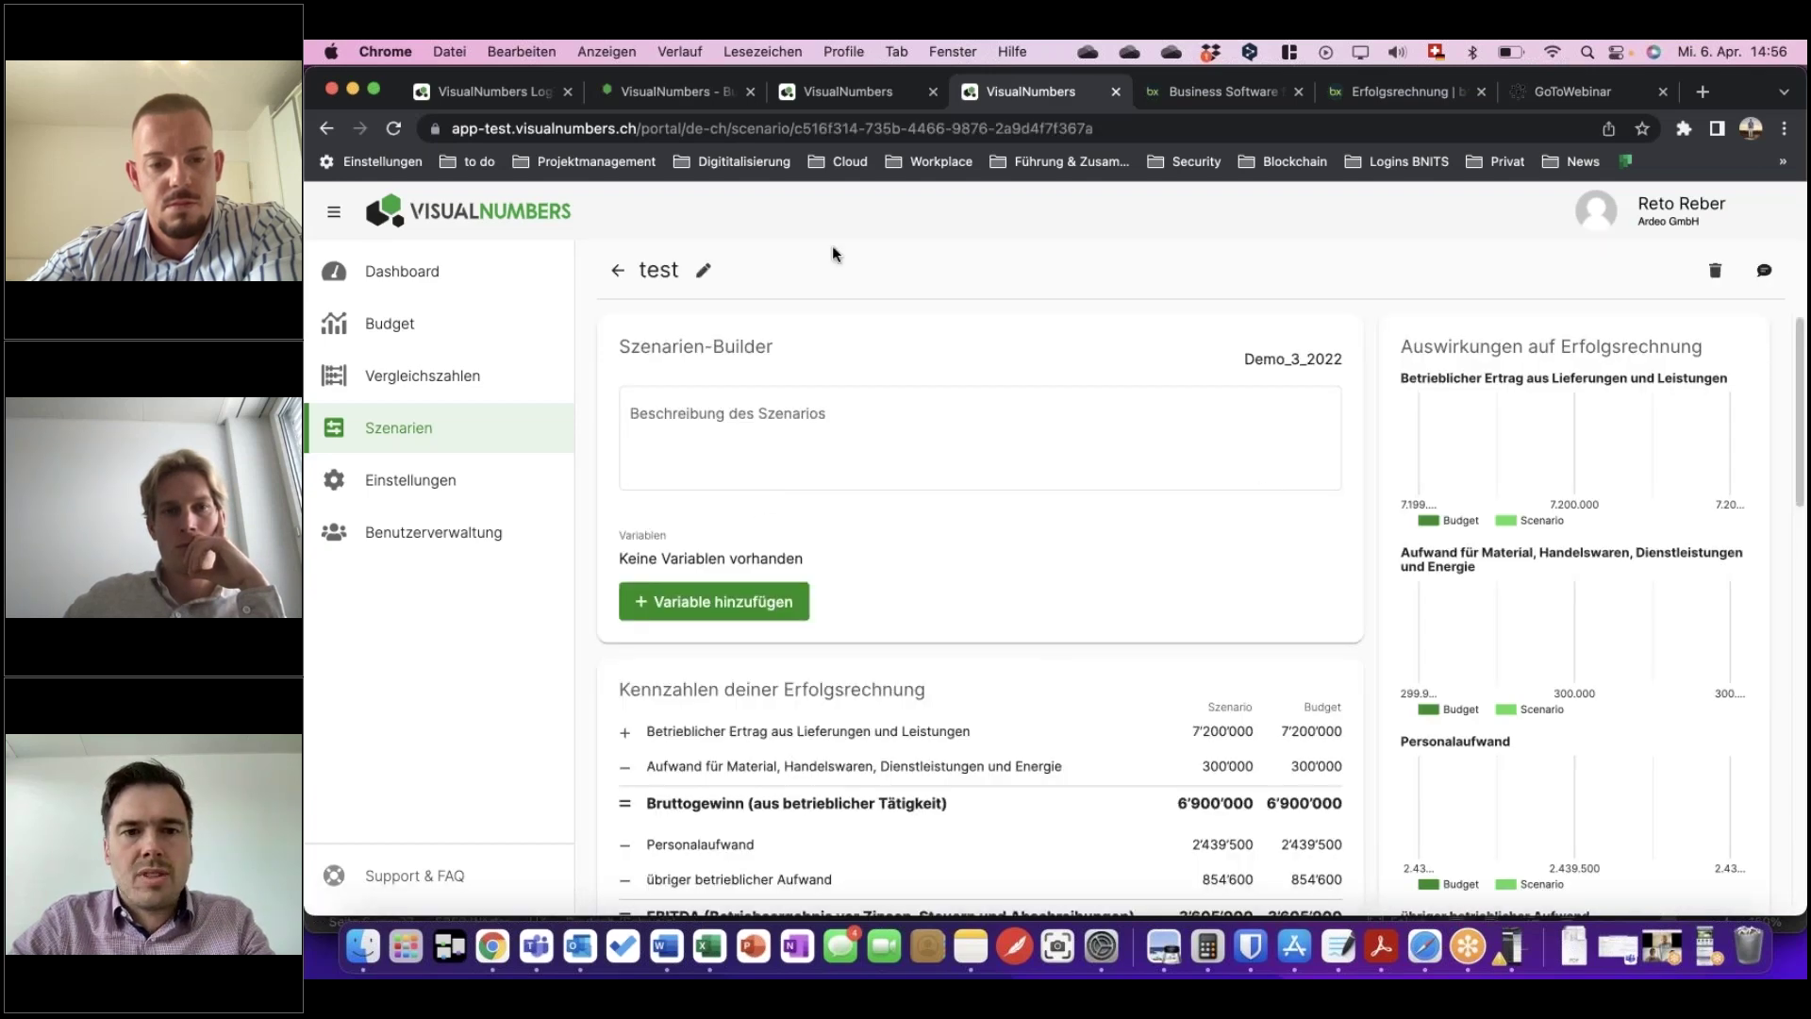
Go back to the scenario list and open Demo Szenario 2022 to review its KPI charts.
{"action": "left_click", "coordinate": [746, 417]}
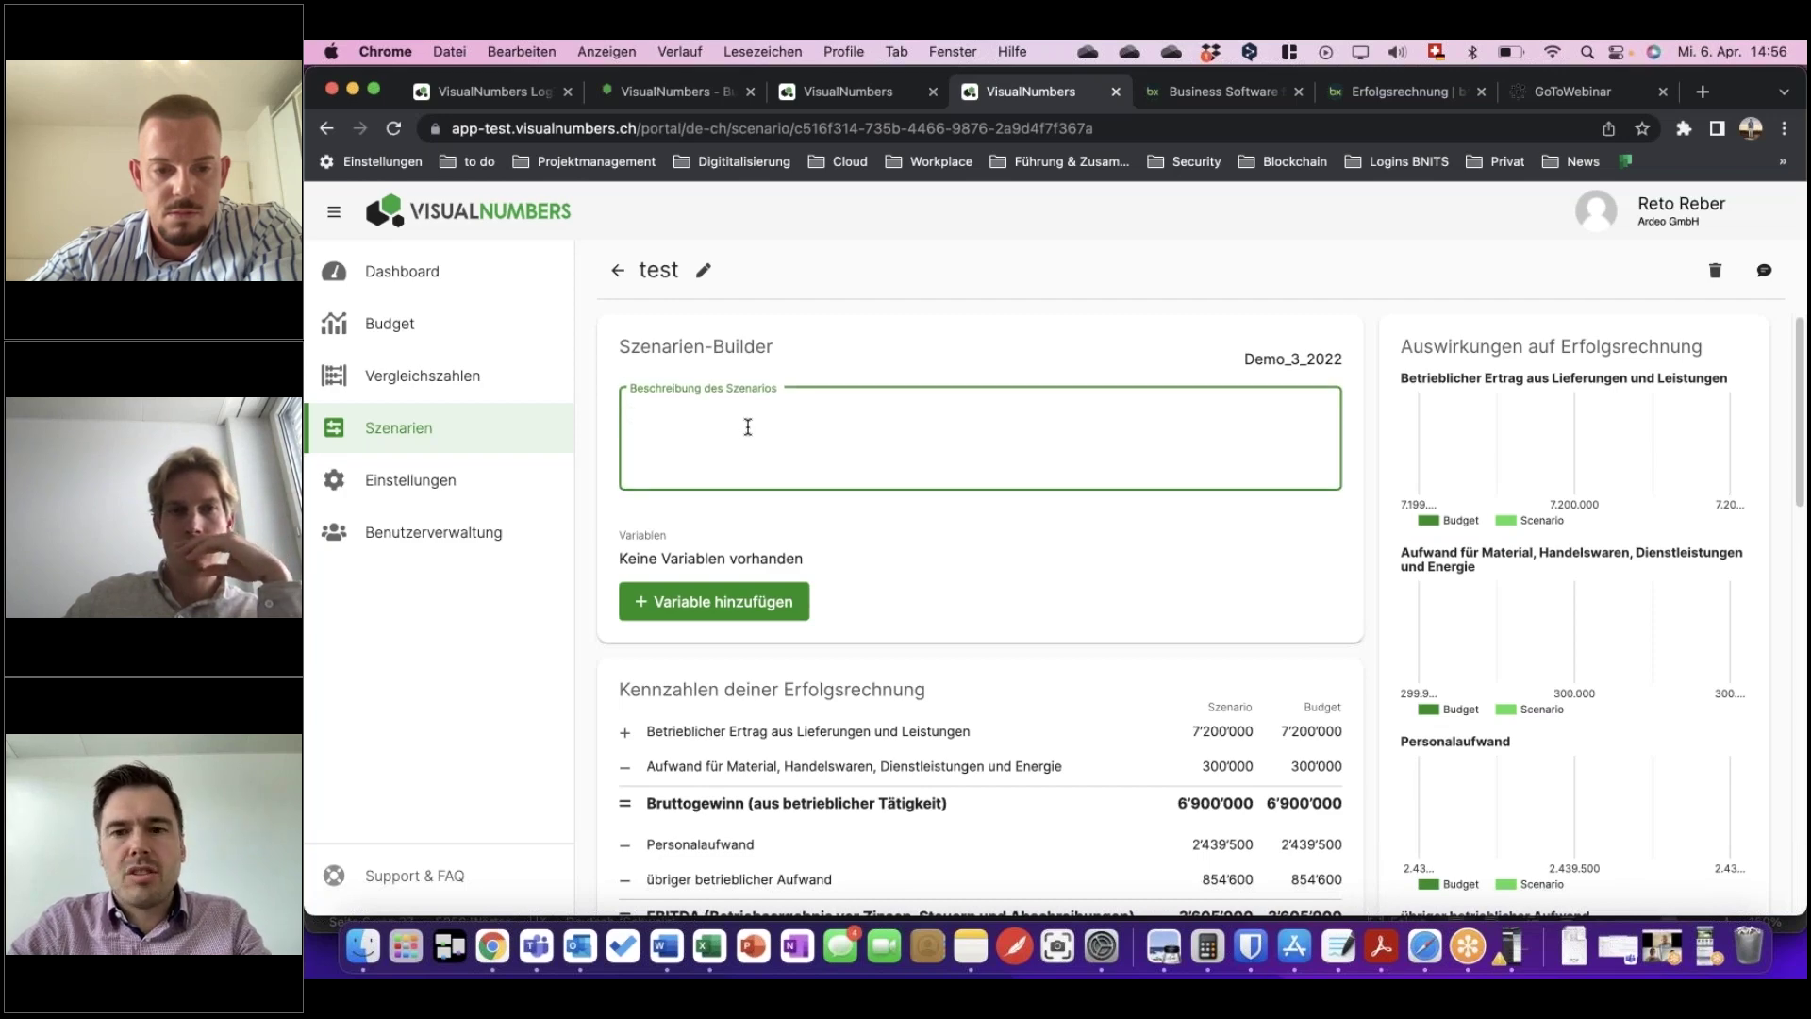
{"action": "left_click", "coordinate": [619, 273]}
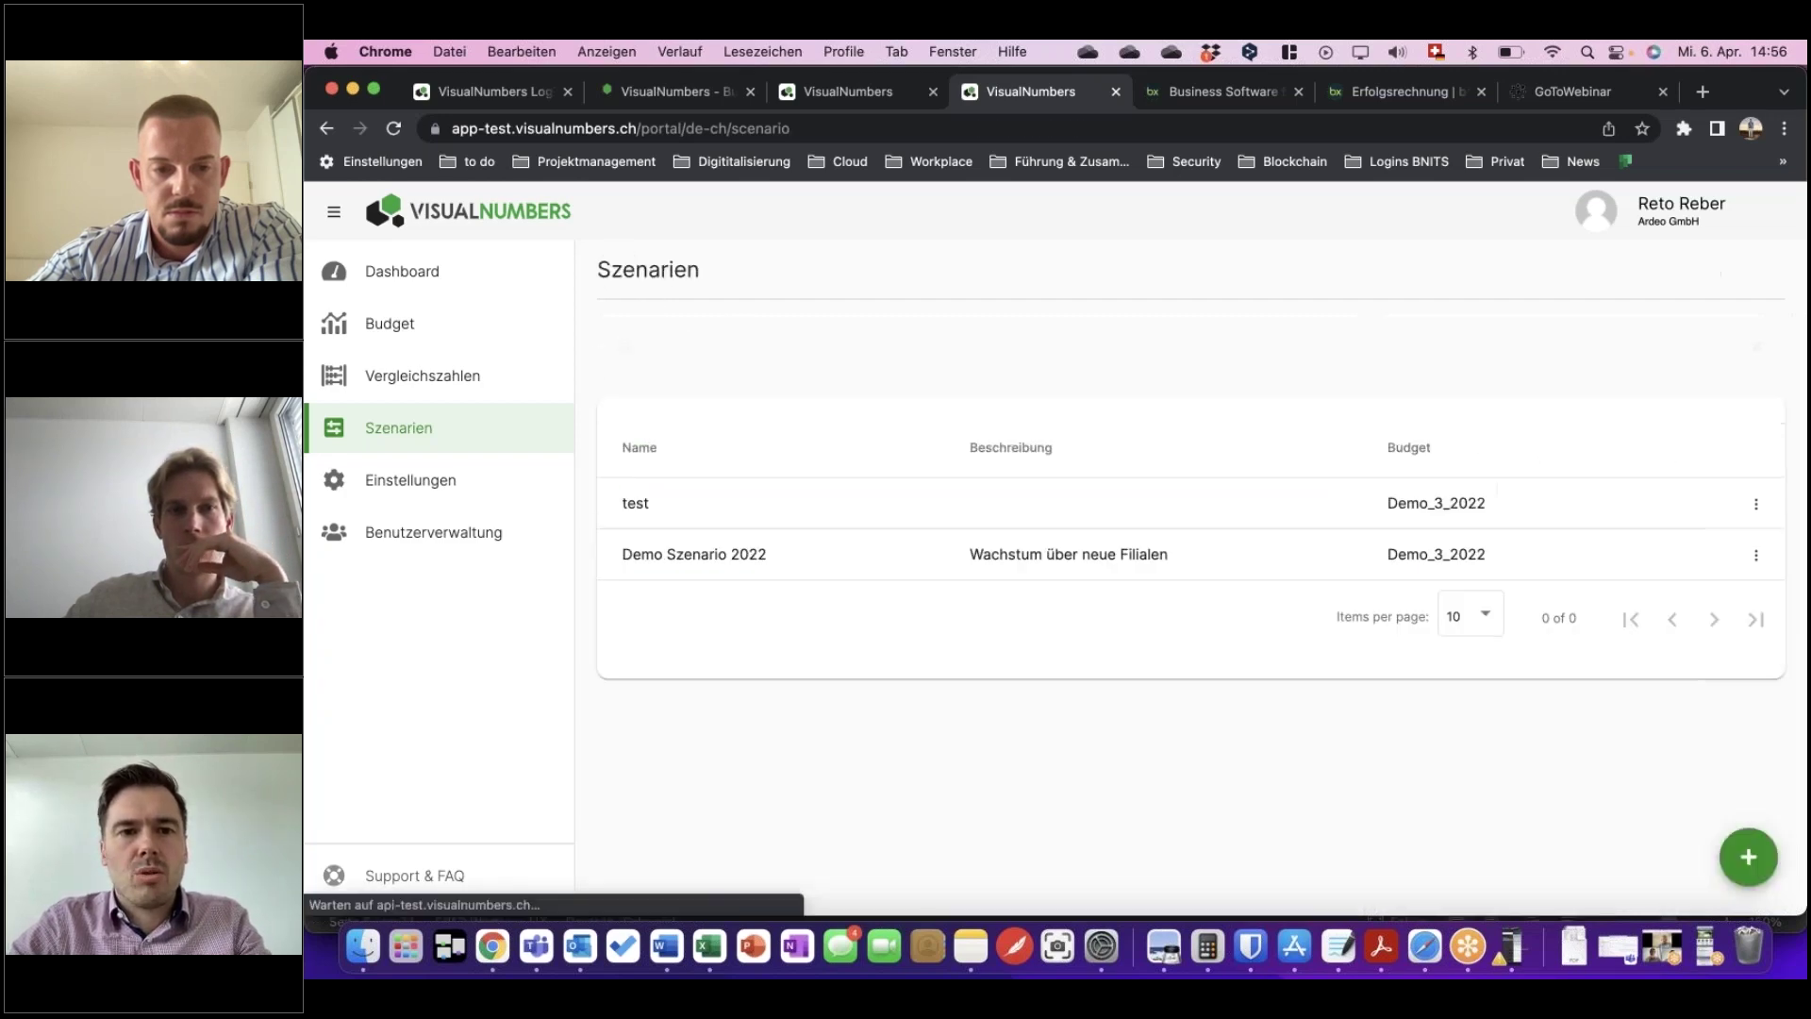
{"action": "left_click", "coordinate": [743, 558]}
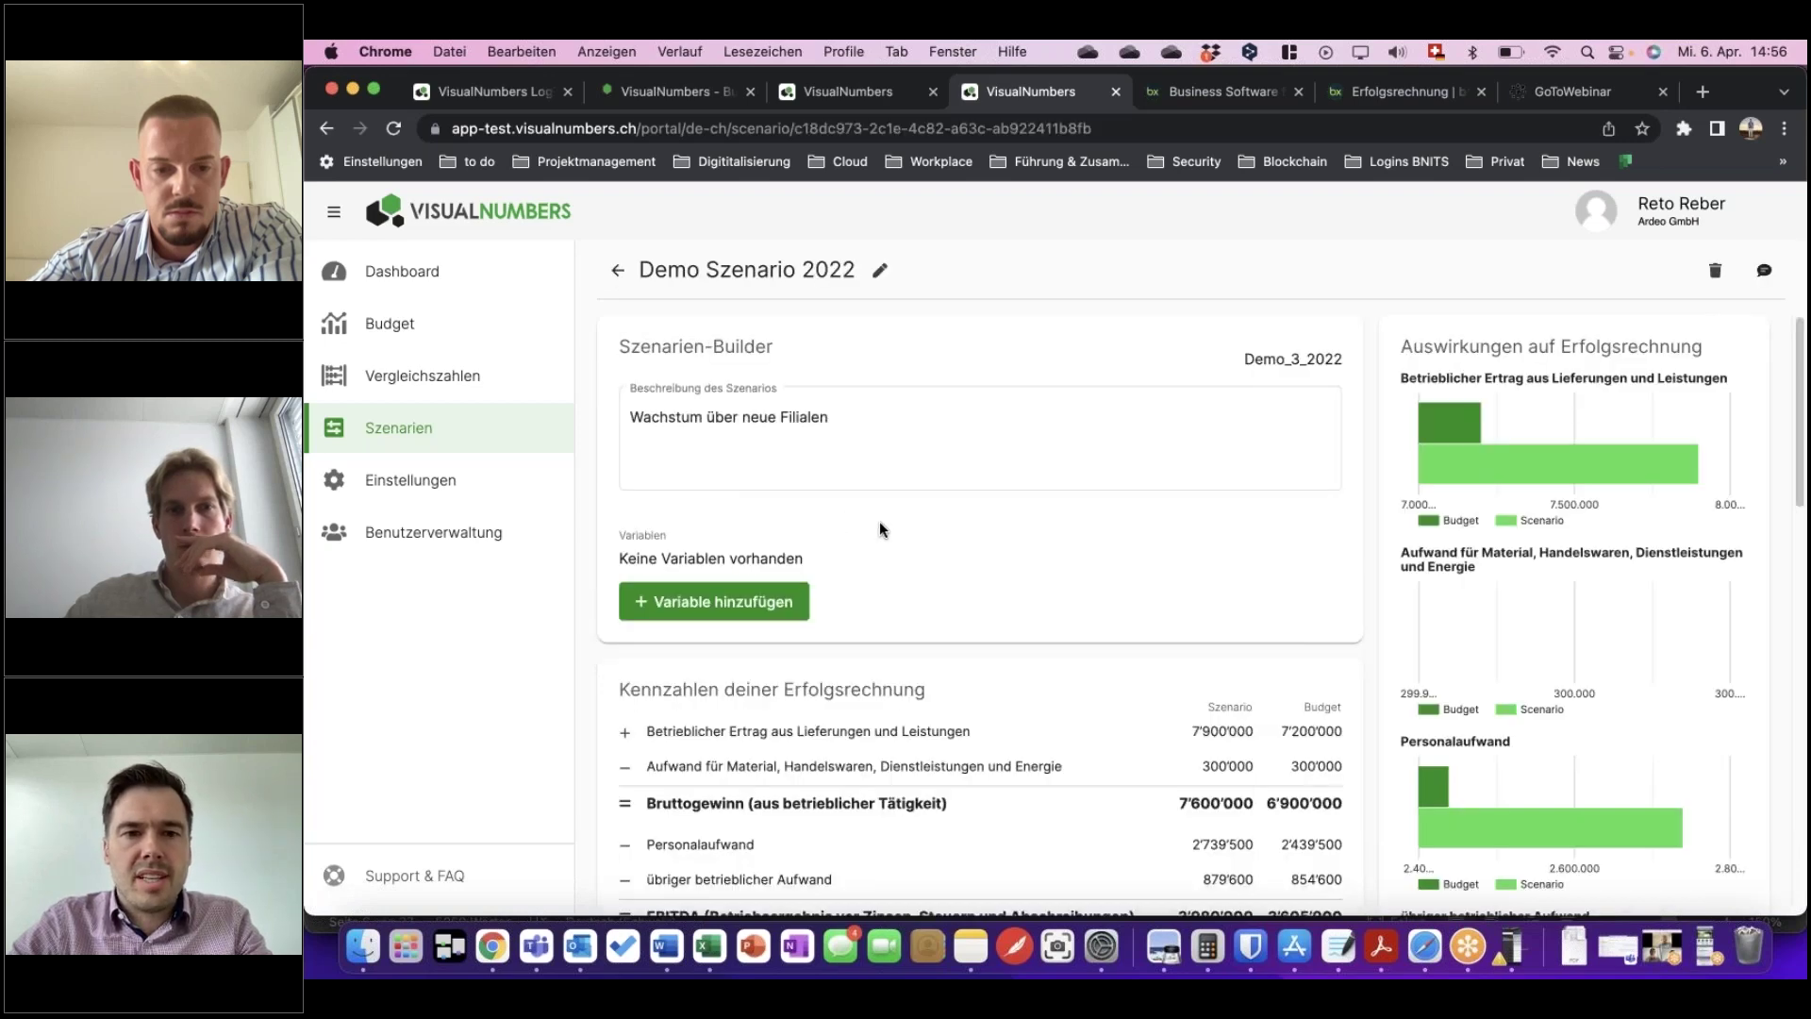
{"action": "scroll", "coordinate": [880, 526], "scroll_direction": "down", "scroll_amount": 1}
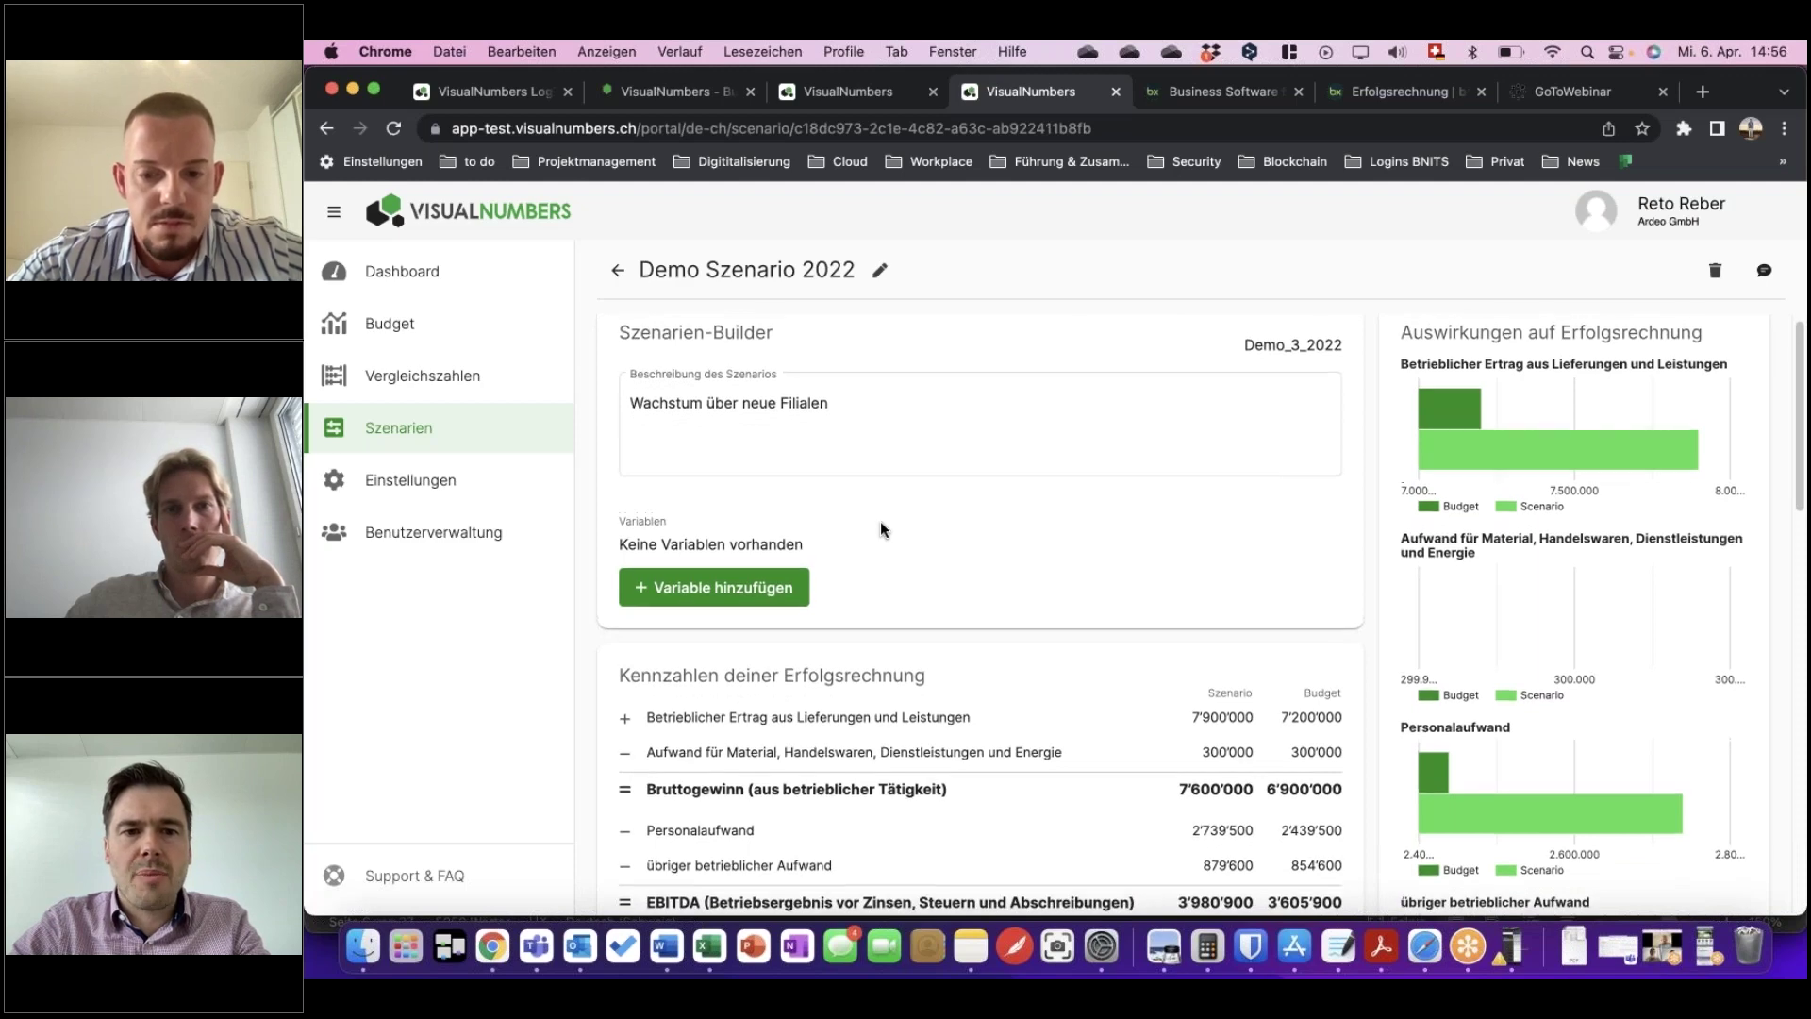
{"action": "scroll", "coordinate": [881, 514], "scroll_direction": "up", "scroll_amount": 1}
{"action": "scroll", "coordinate": [879, 459], "scroll_direction": "down", "scroll_amount": 1}
Start a new variable described 'Neue Filialen' with unit 'Filiale'.
{"action": "left_click", "coordinate": [797, 587]}
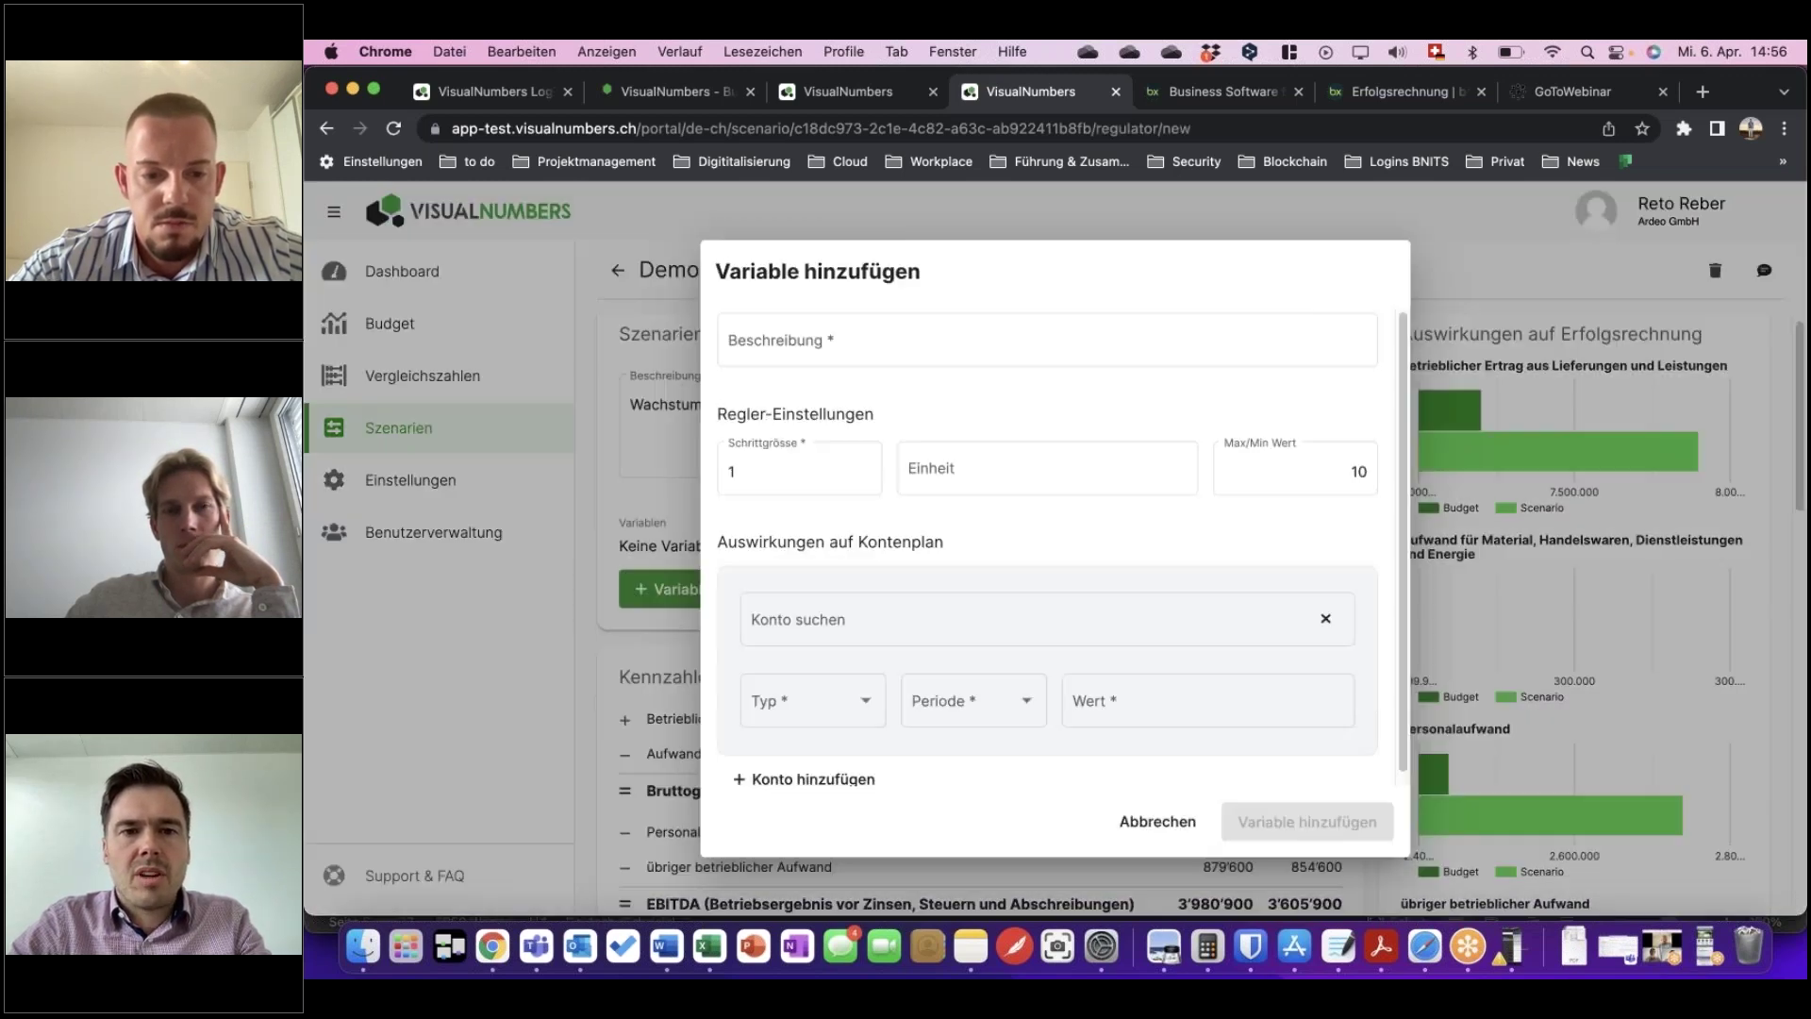
{"action": "scroll", "coordinate": [896, 617], "scroll_direction": "down", "scroll_amount": 1}
{"action": "scroll", "coordinate": [896, 617], "scroll_direction": "down", "scroll_amount": 1}
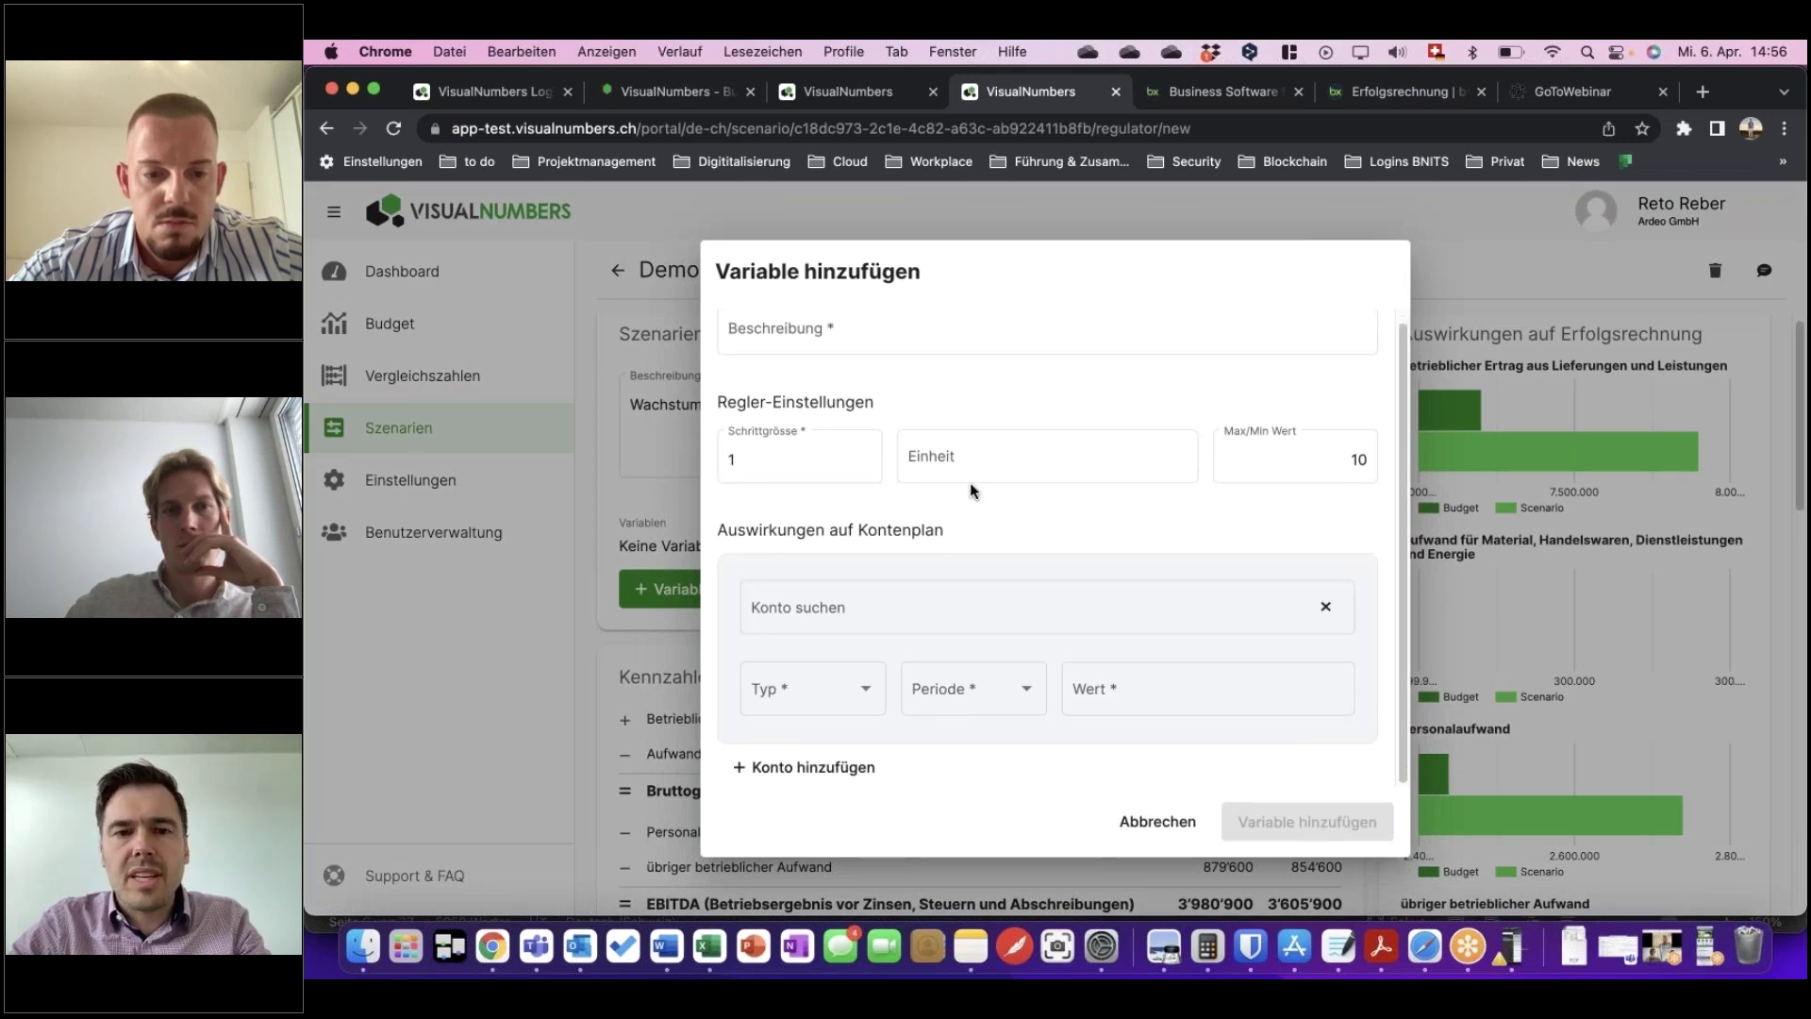
{"action": "left_click", "coordinate": [823, 606]}
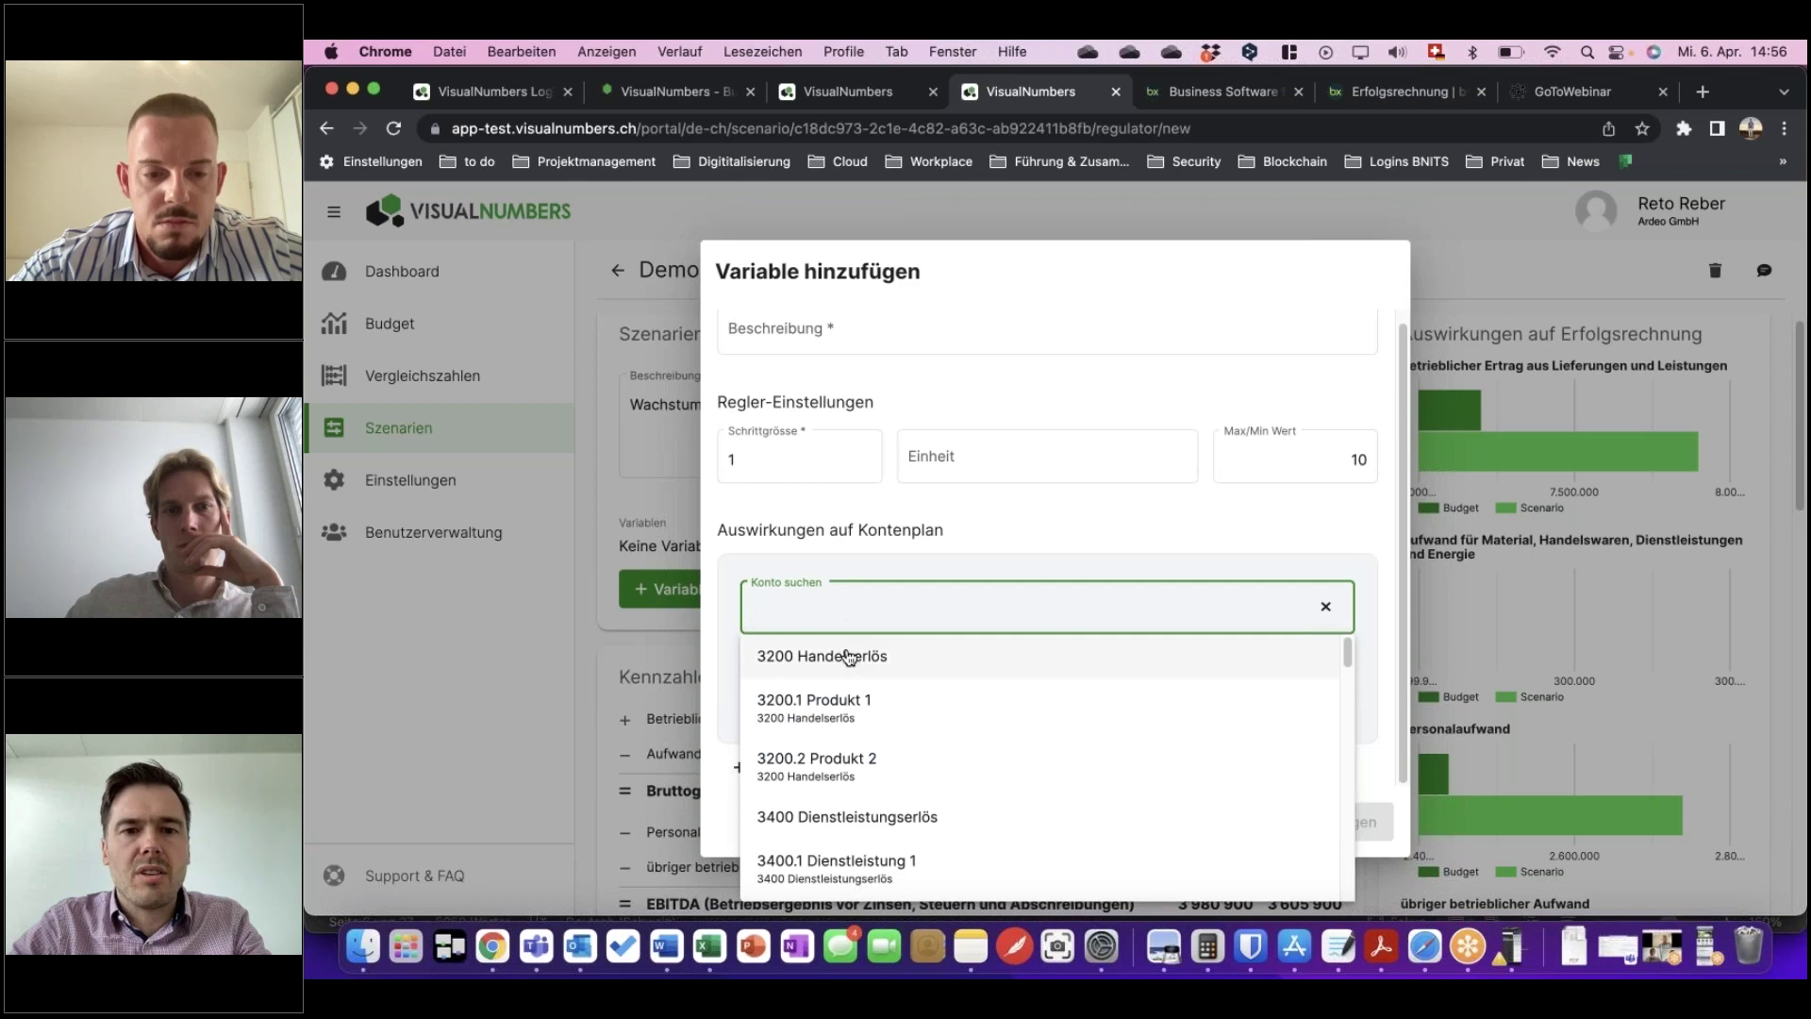
{"action": "left_click", "coordinate": [836, 332]}
{"action": "type", "text": "Neue F"}
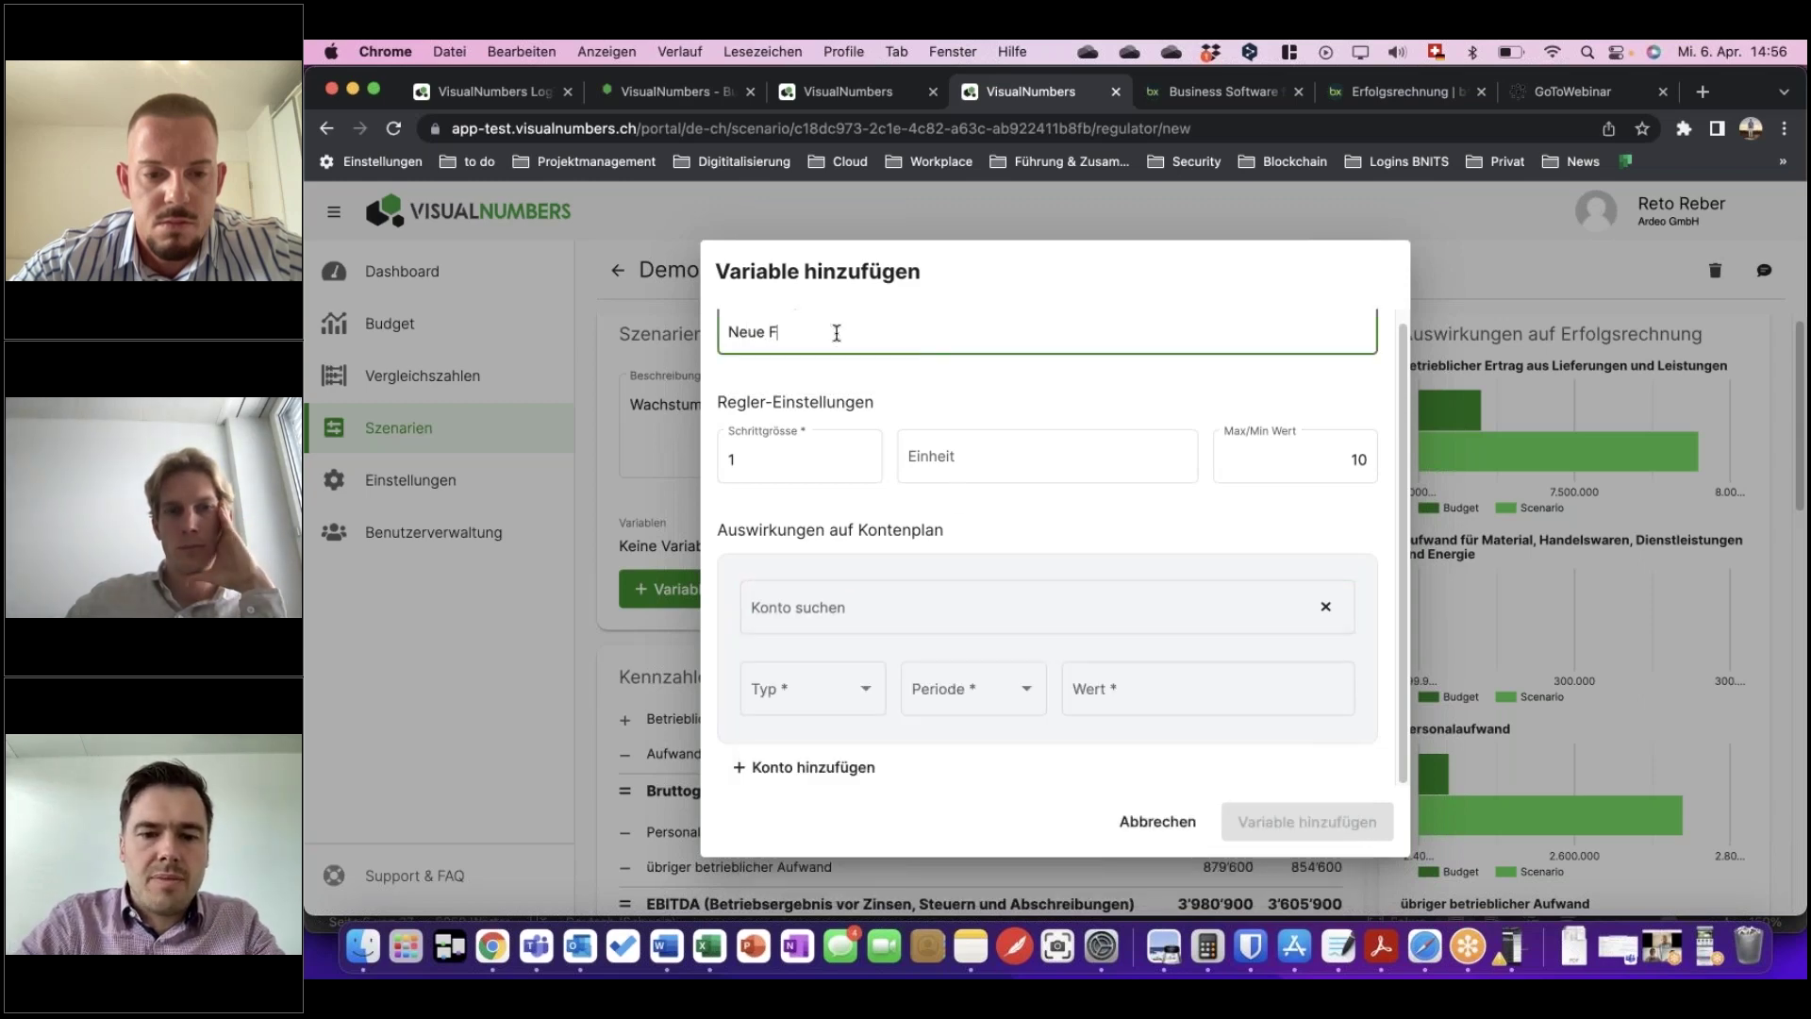
{"action": "type", "text": "ilialen"}
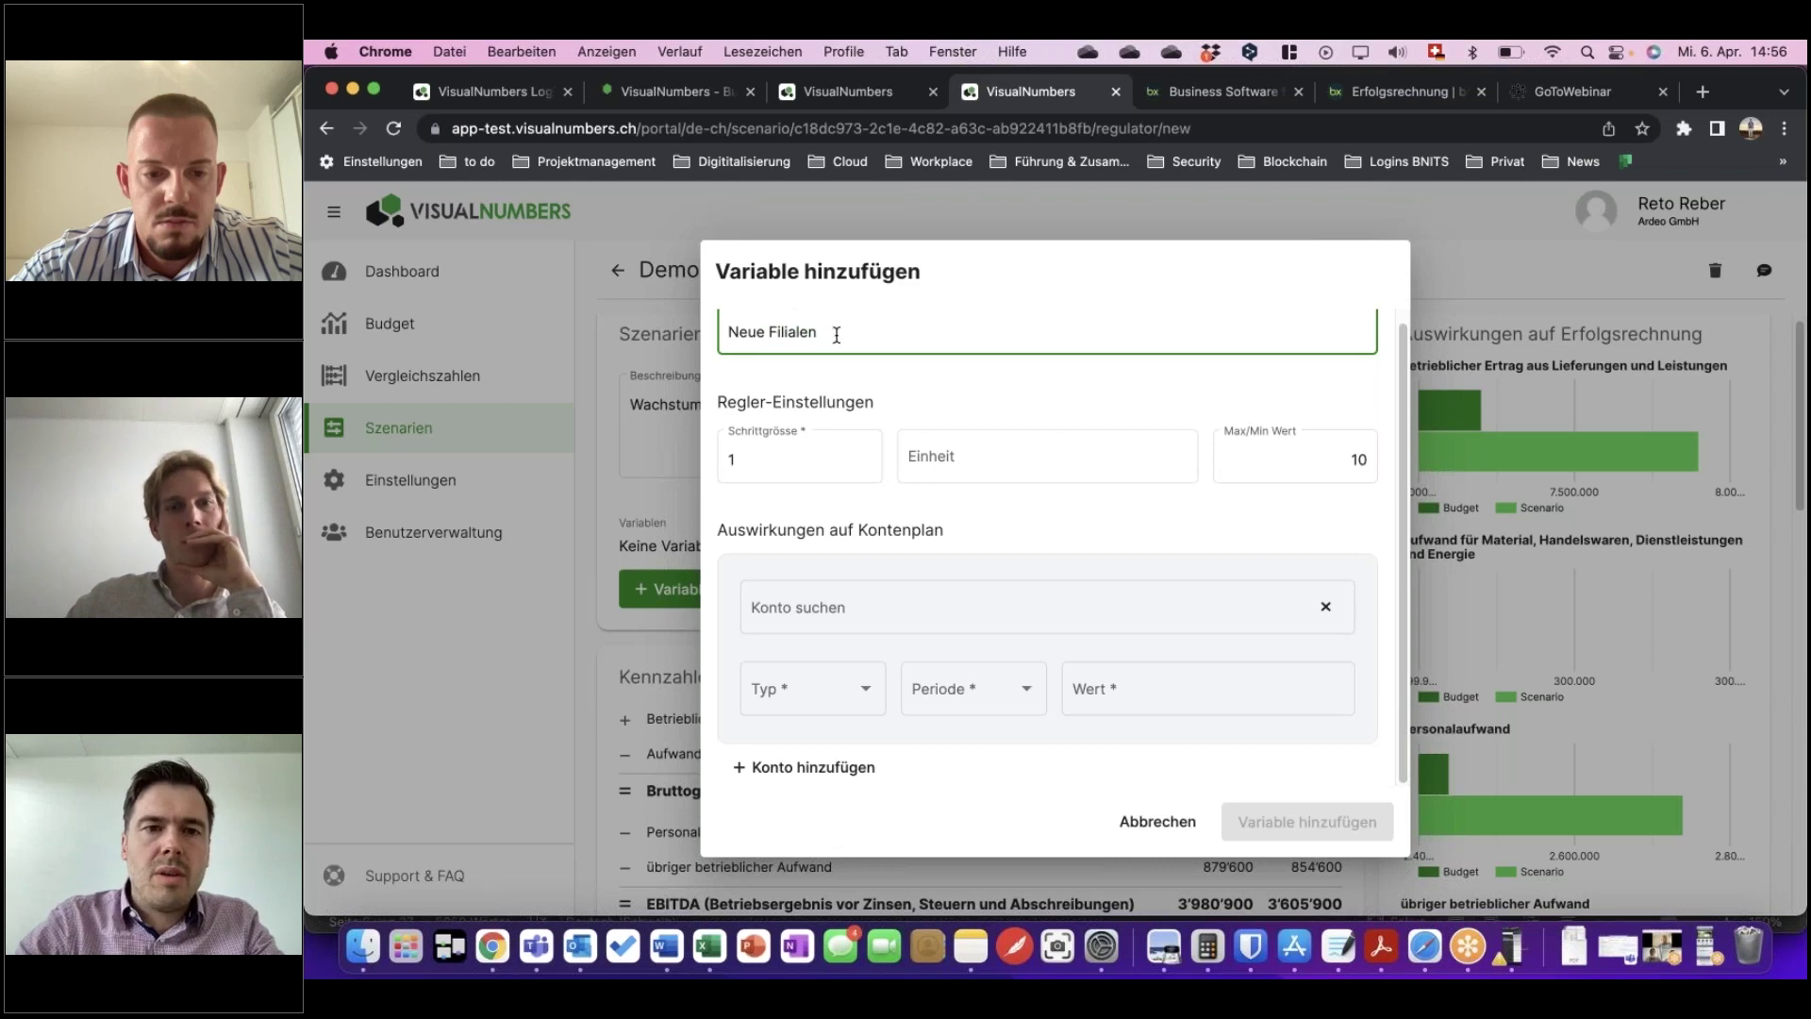
{"action": "left_click", "coordinate": [976, 454]}
{"action": "type", "text": "Filiale"}
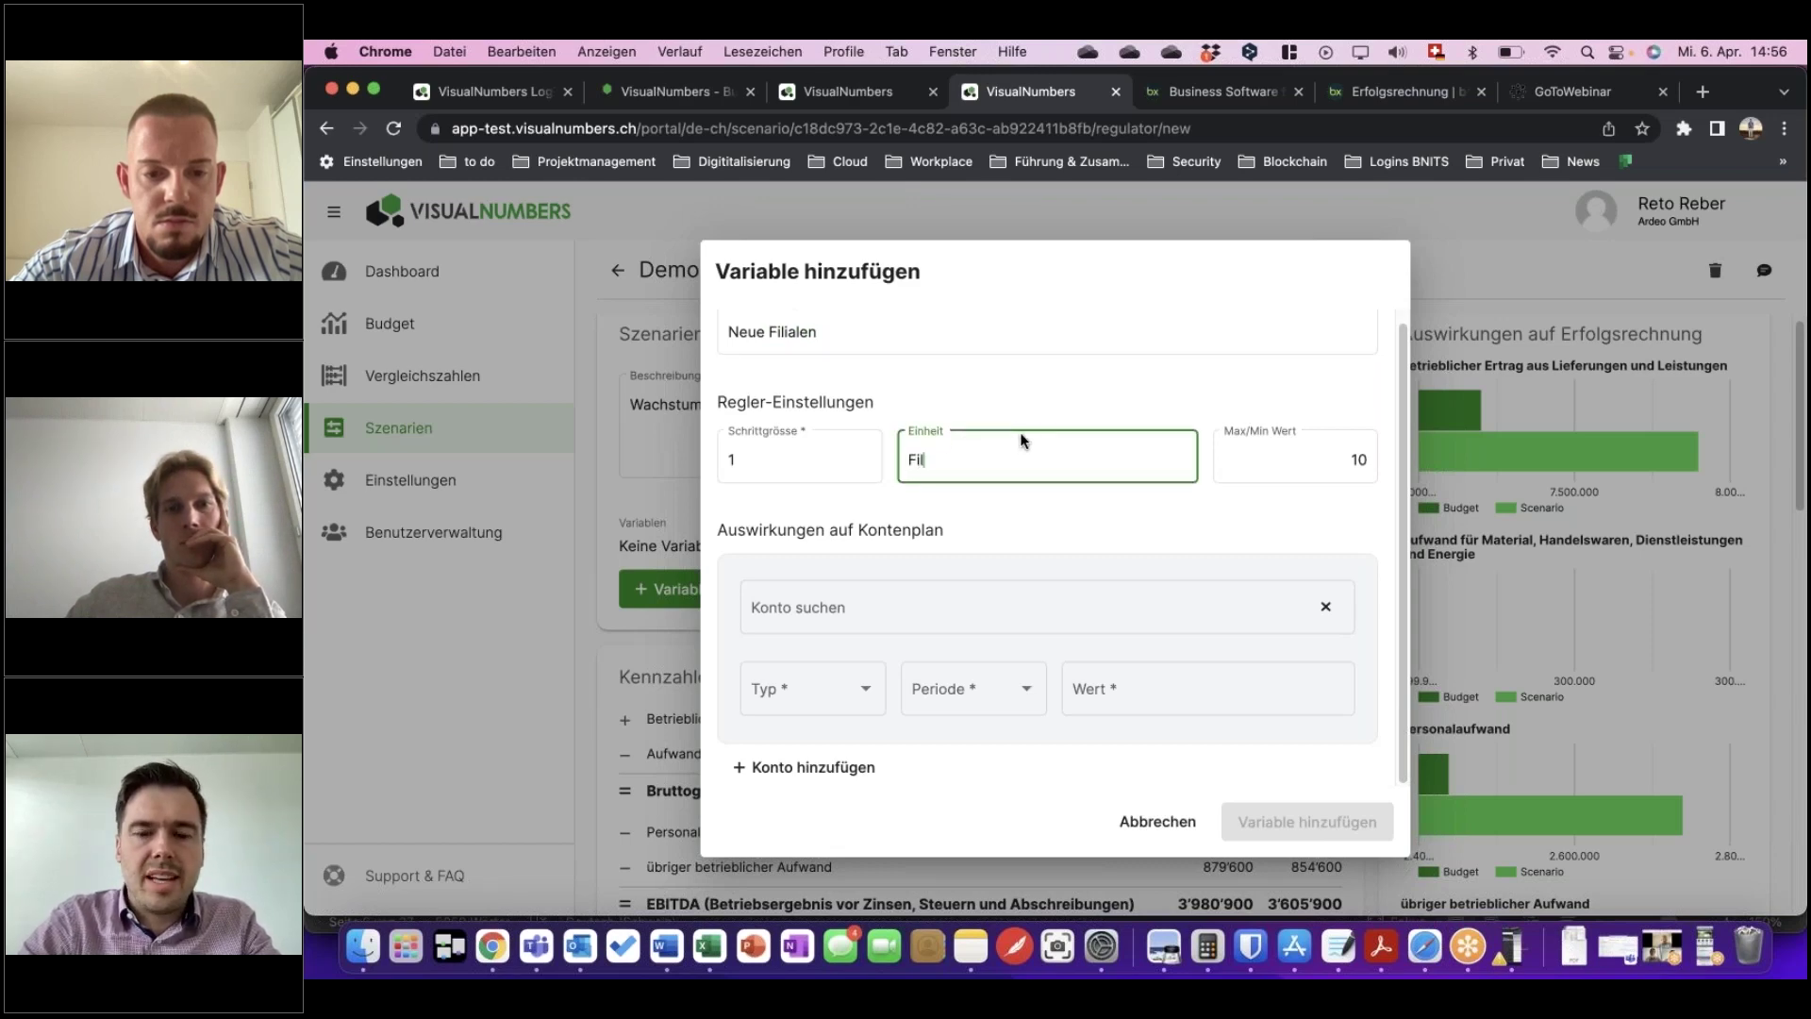
Book a fixed yearly 500000 CHF on account 3200 Handelserlös, then cancel the form.
{"action": "left_click", "coordinate": [881, 596]}
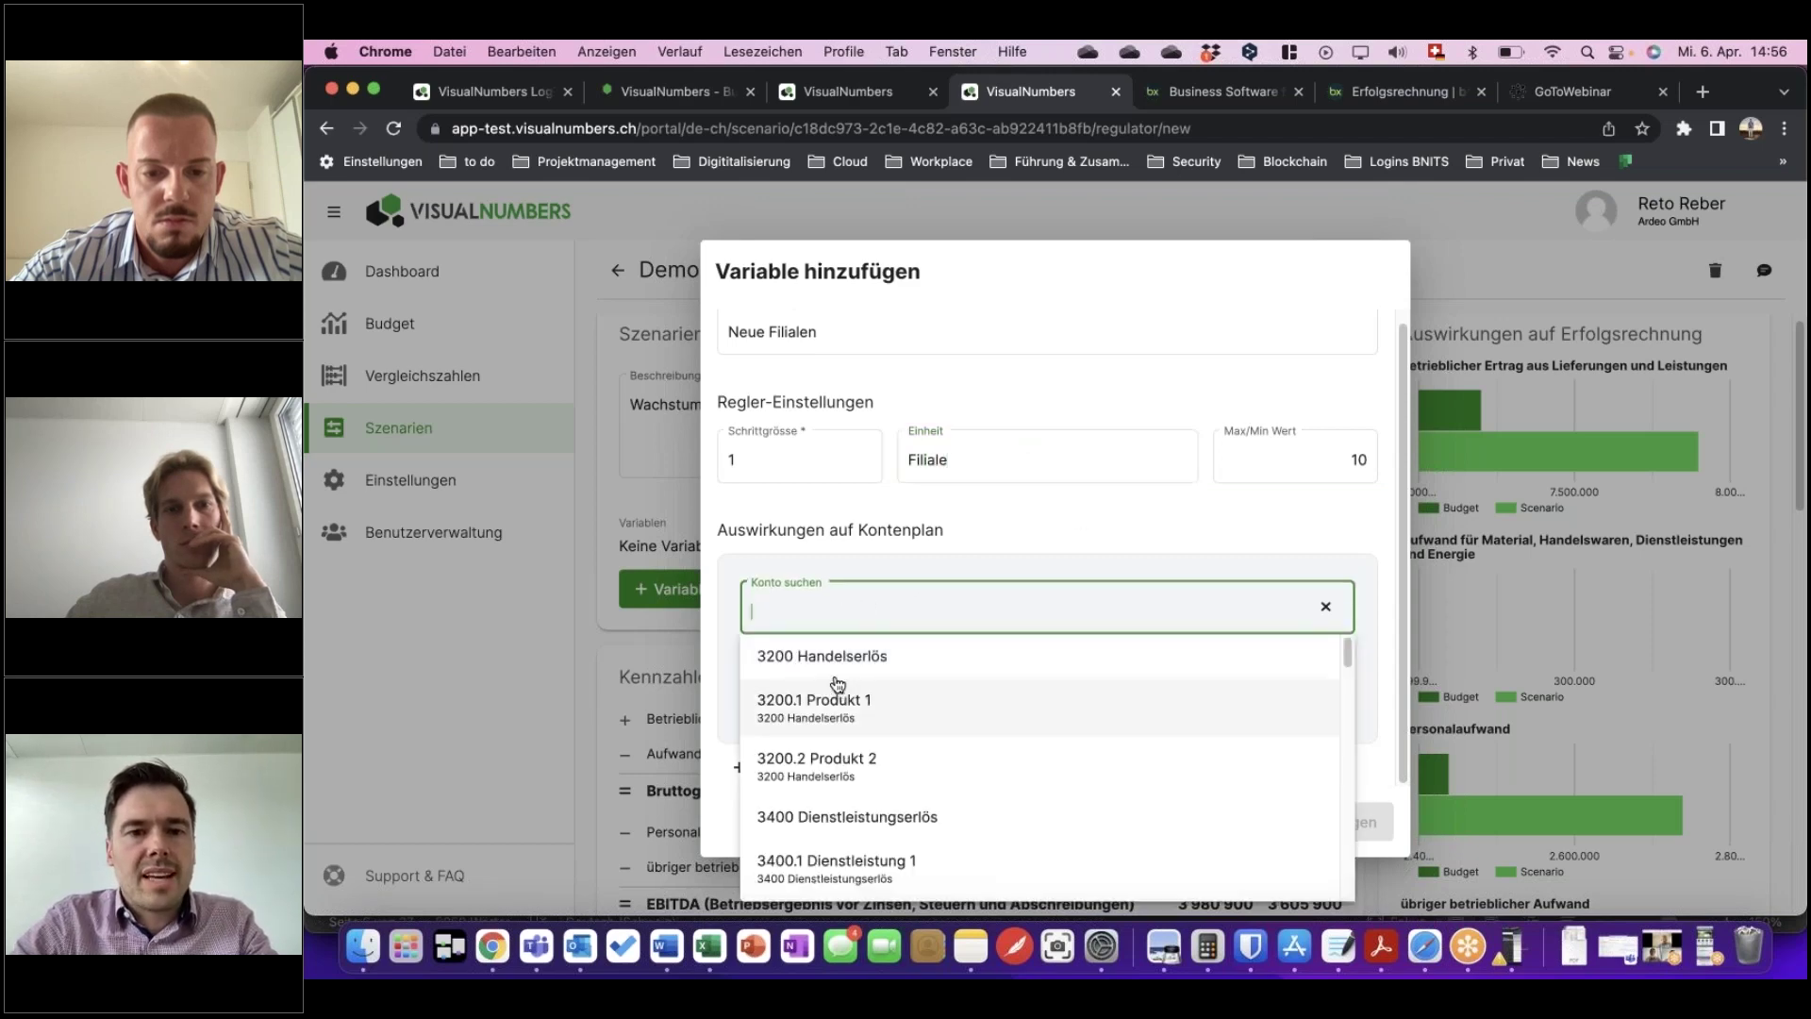
{"action": "left_click", "coordinate": [836, 664]}
{"action": "left_click", "coordinate": [813, 692]}
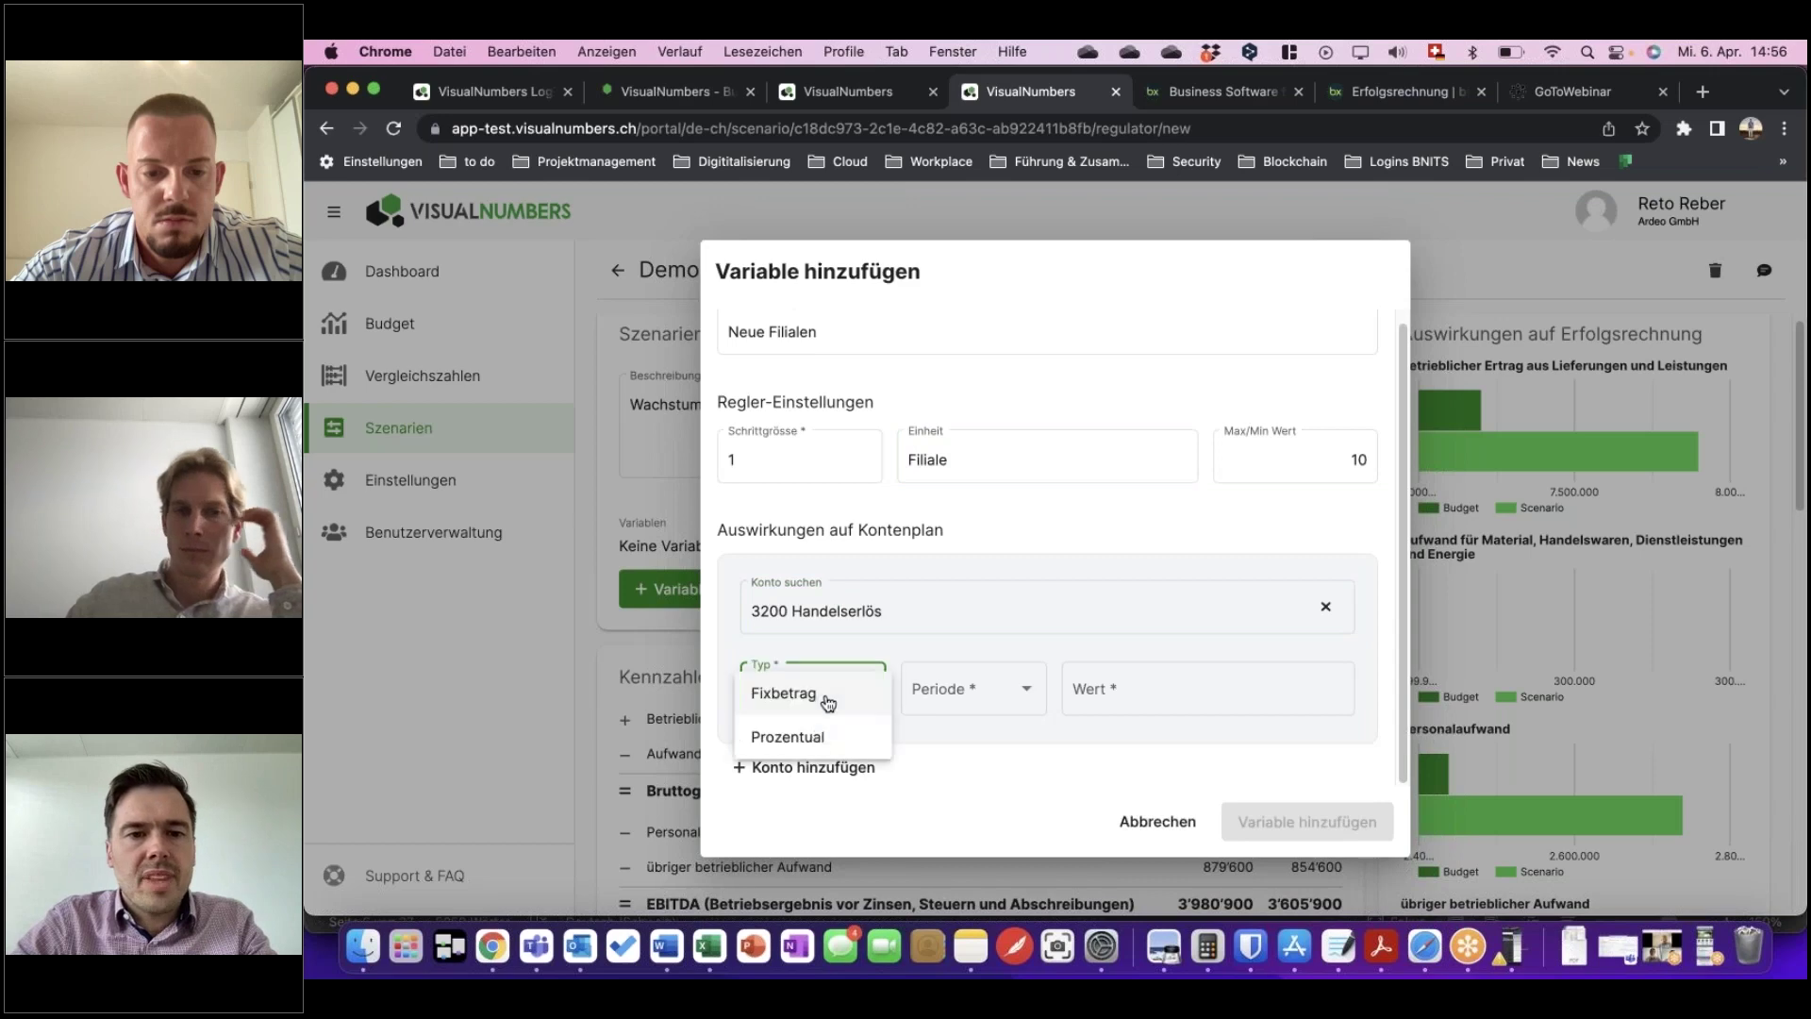
{"action": "left_click", "coordinate": [808, 698]}
{"action": "left_click", "coordinate": [948, 698]}
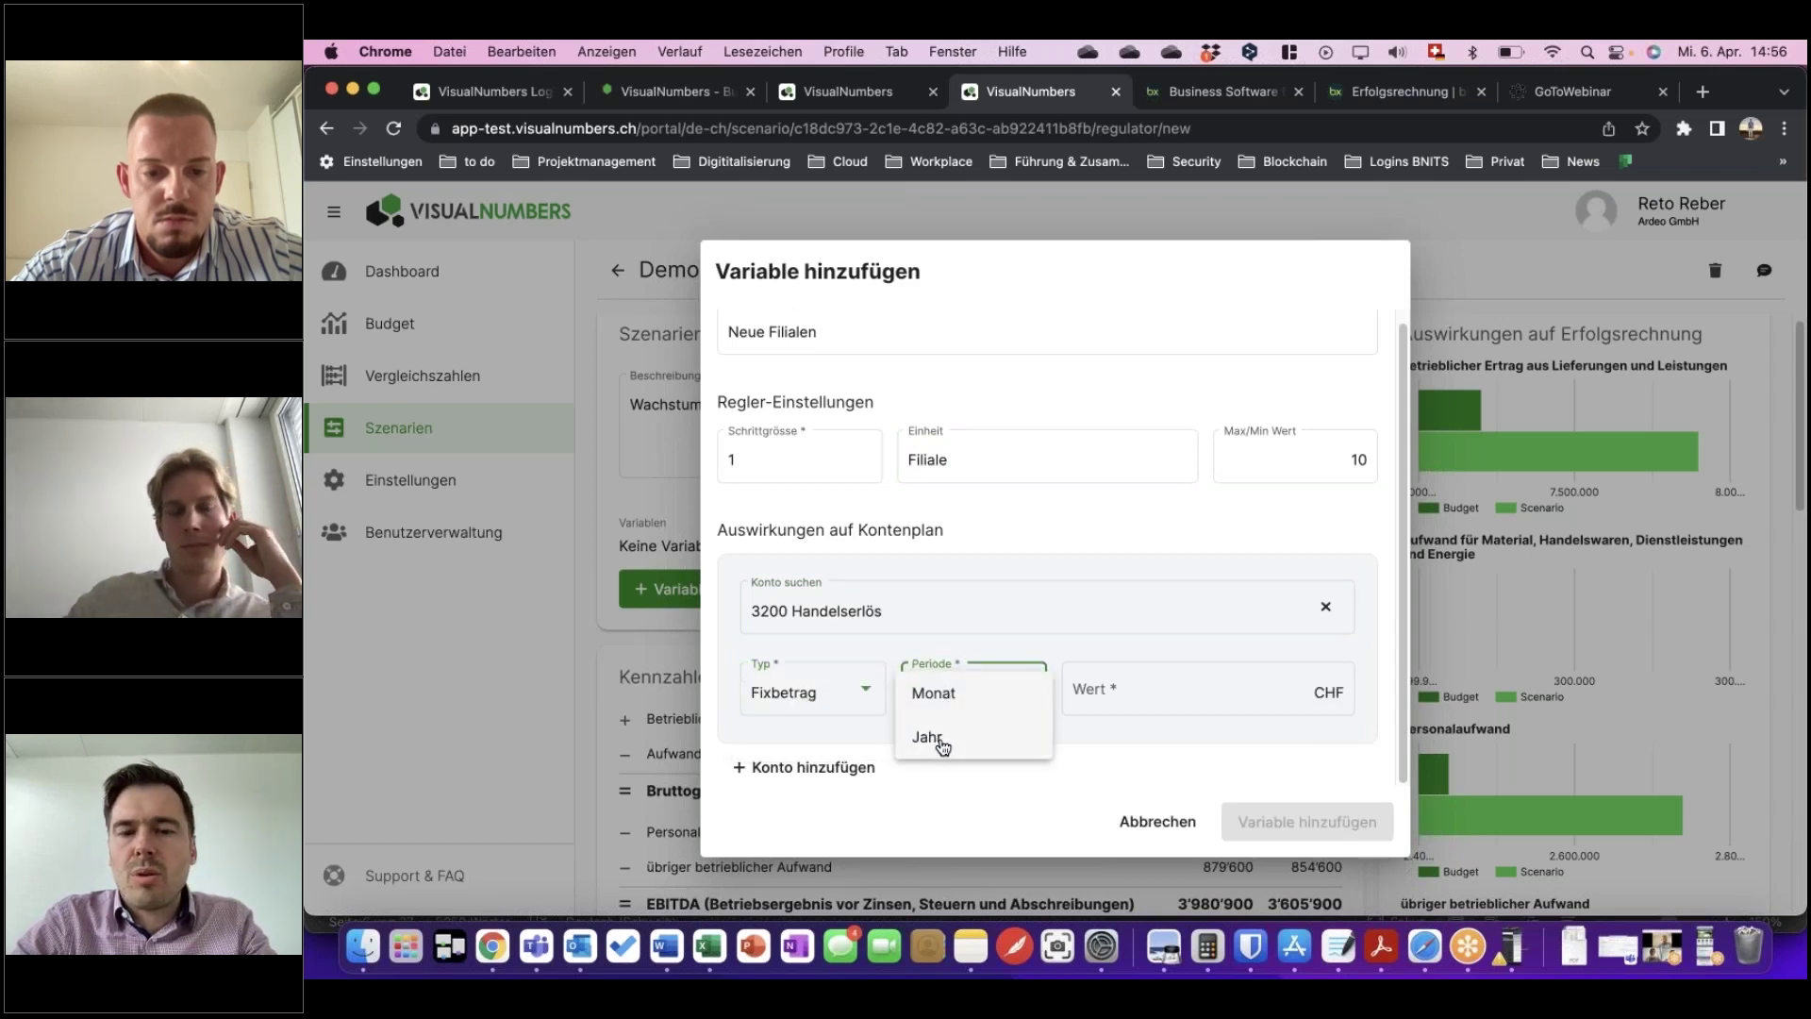
{"action": "left_click", "coordinate": [947, 745]}
{"action": "left_click", "coordinate": [1186, 692]}
{"action": "type", "text": "500000"}
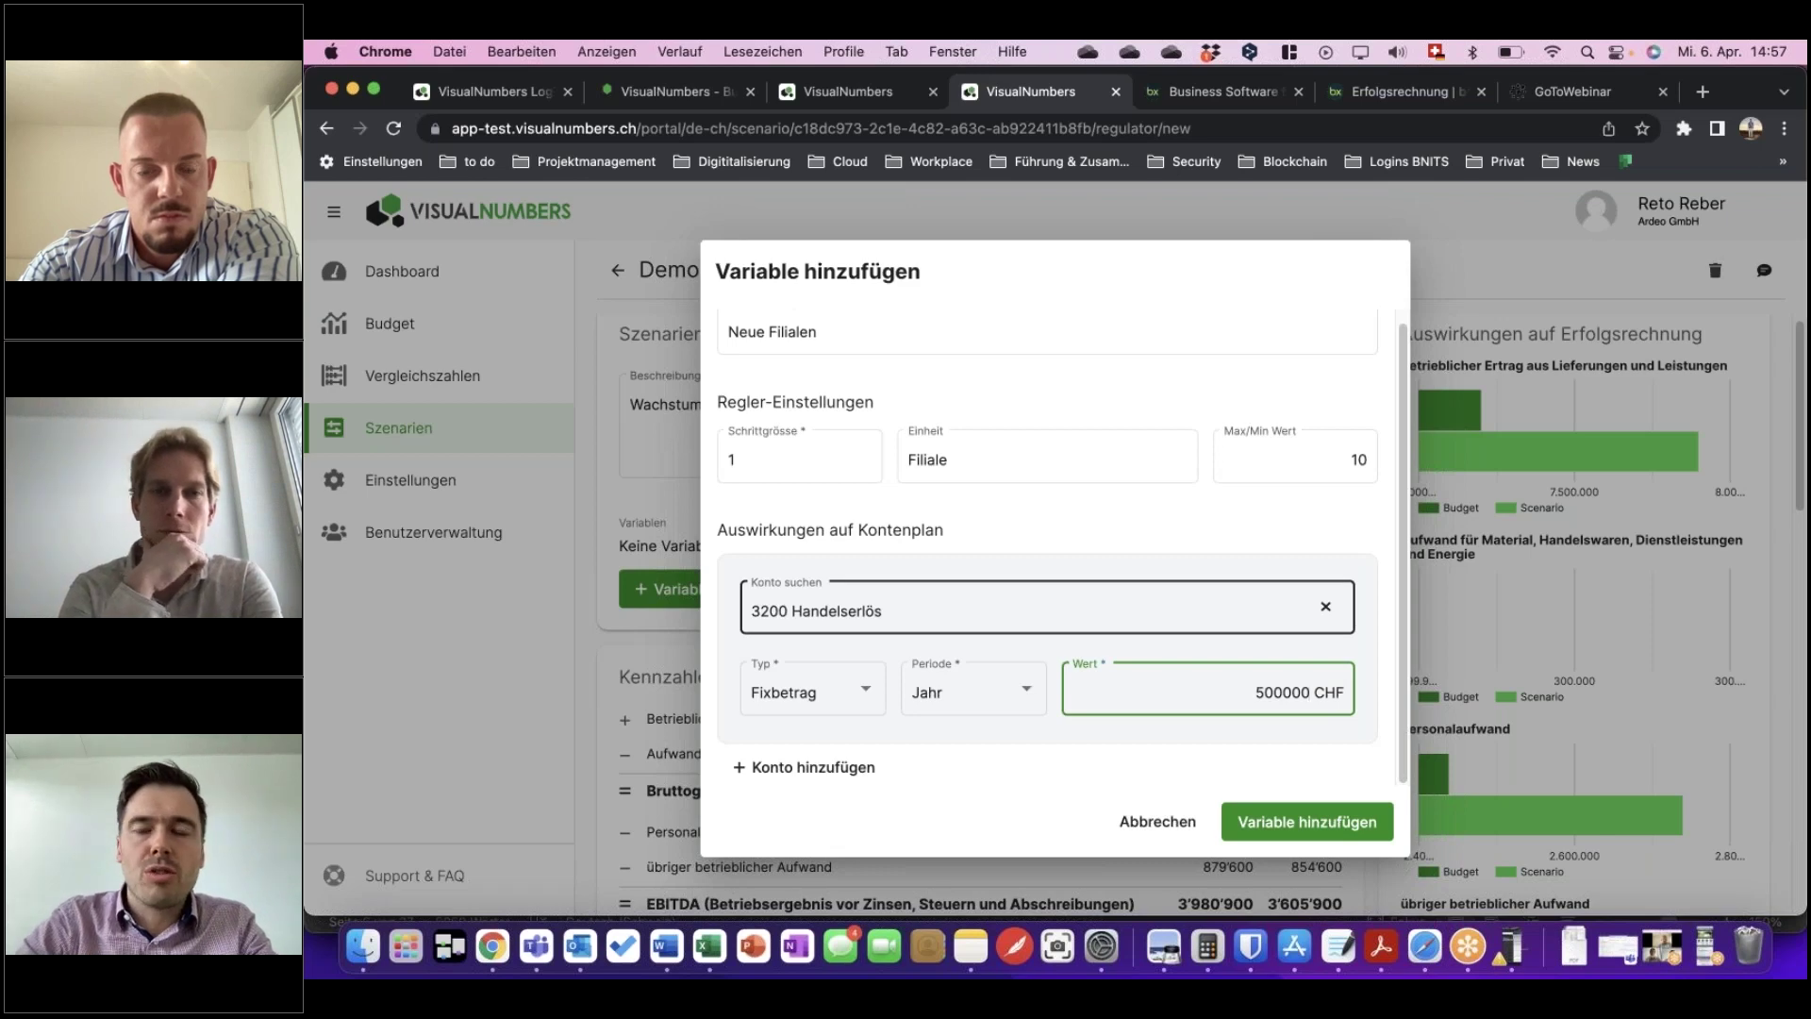
{"action": "left_click", "coordinate": [1162, 822]}
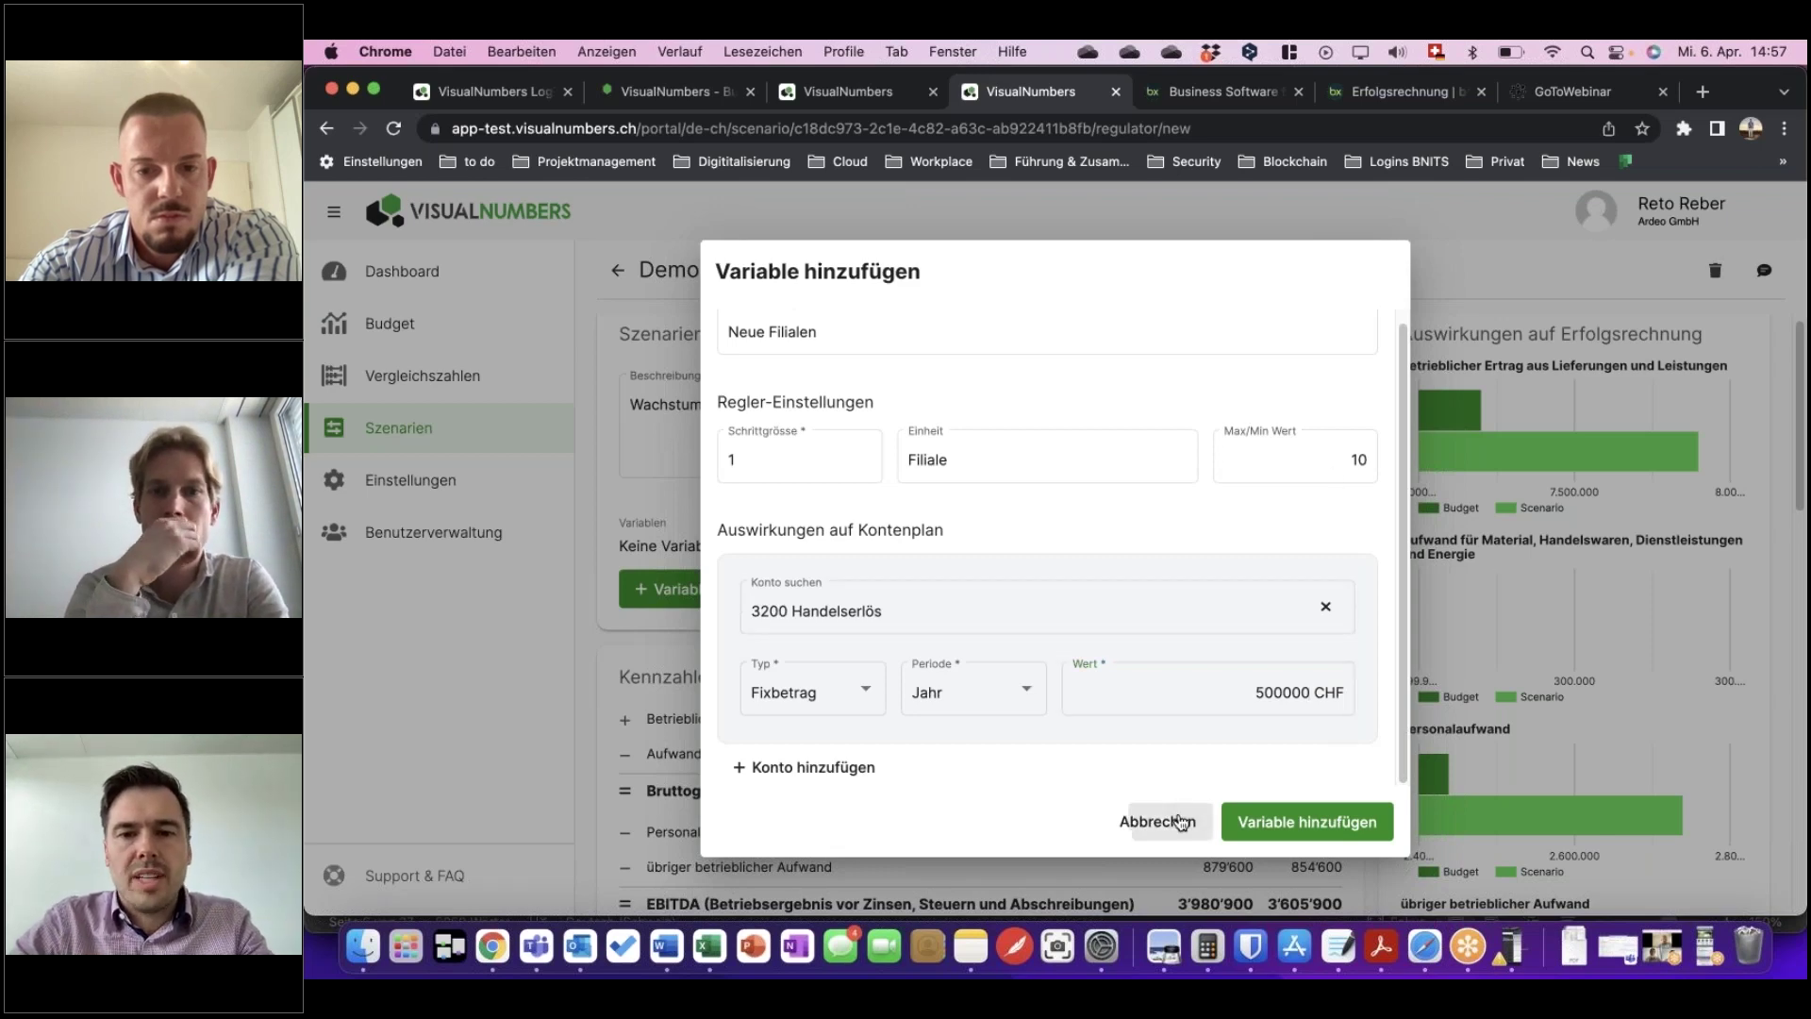
Scroll through Demo Szenario 2022's Kennzahlen table and charts.
{"action": "mouse_move", "coordinate": [1453, 392]}
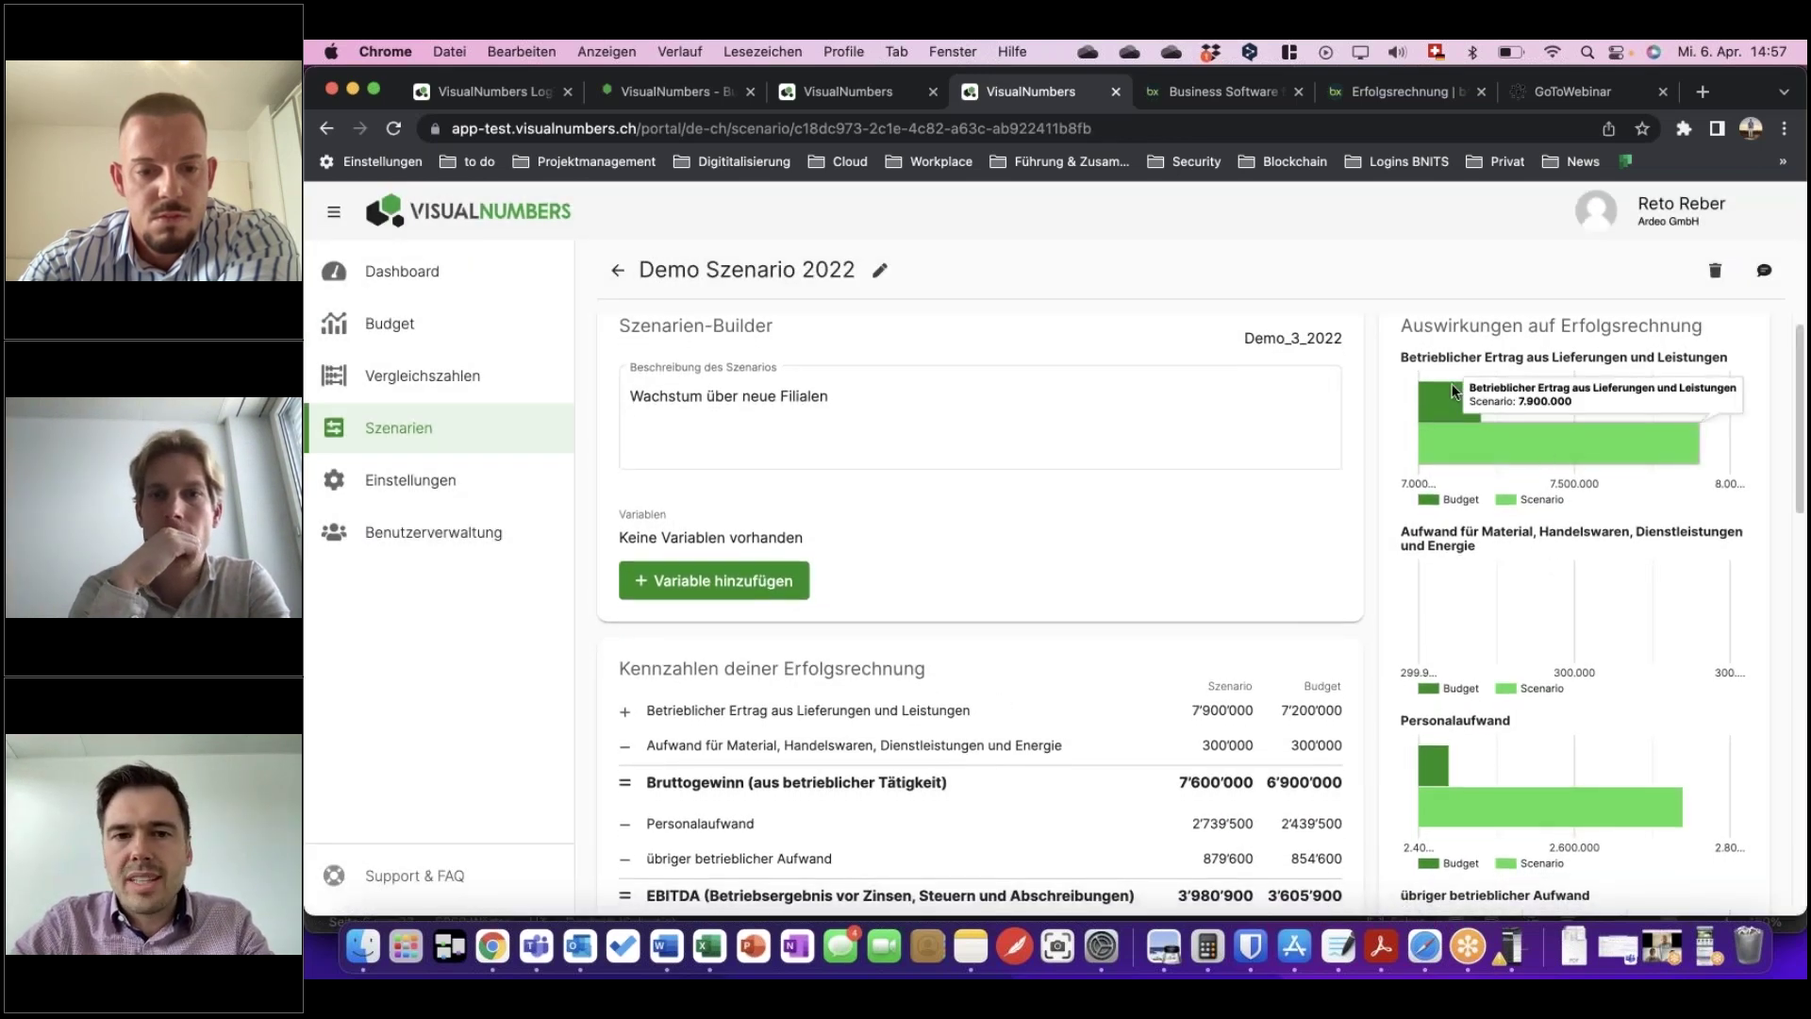
{"action": "scroll", "coordinate": [1514, 434], "scroll_direction": "down", "scroll_amount": 3}
{"action": "scroll", "coordinate": [1515, 433], "scroll_direction": "up", "scroll_amount": 4}
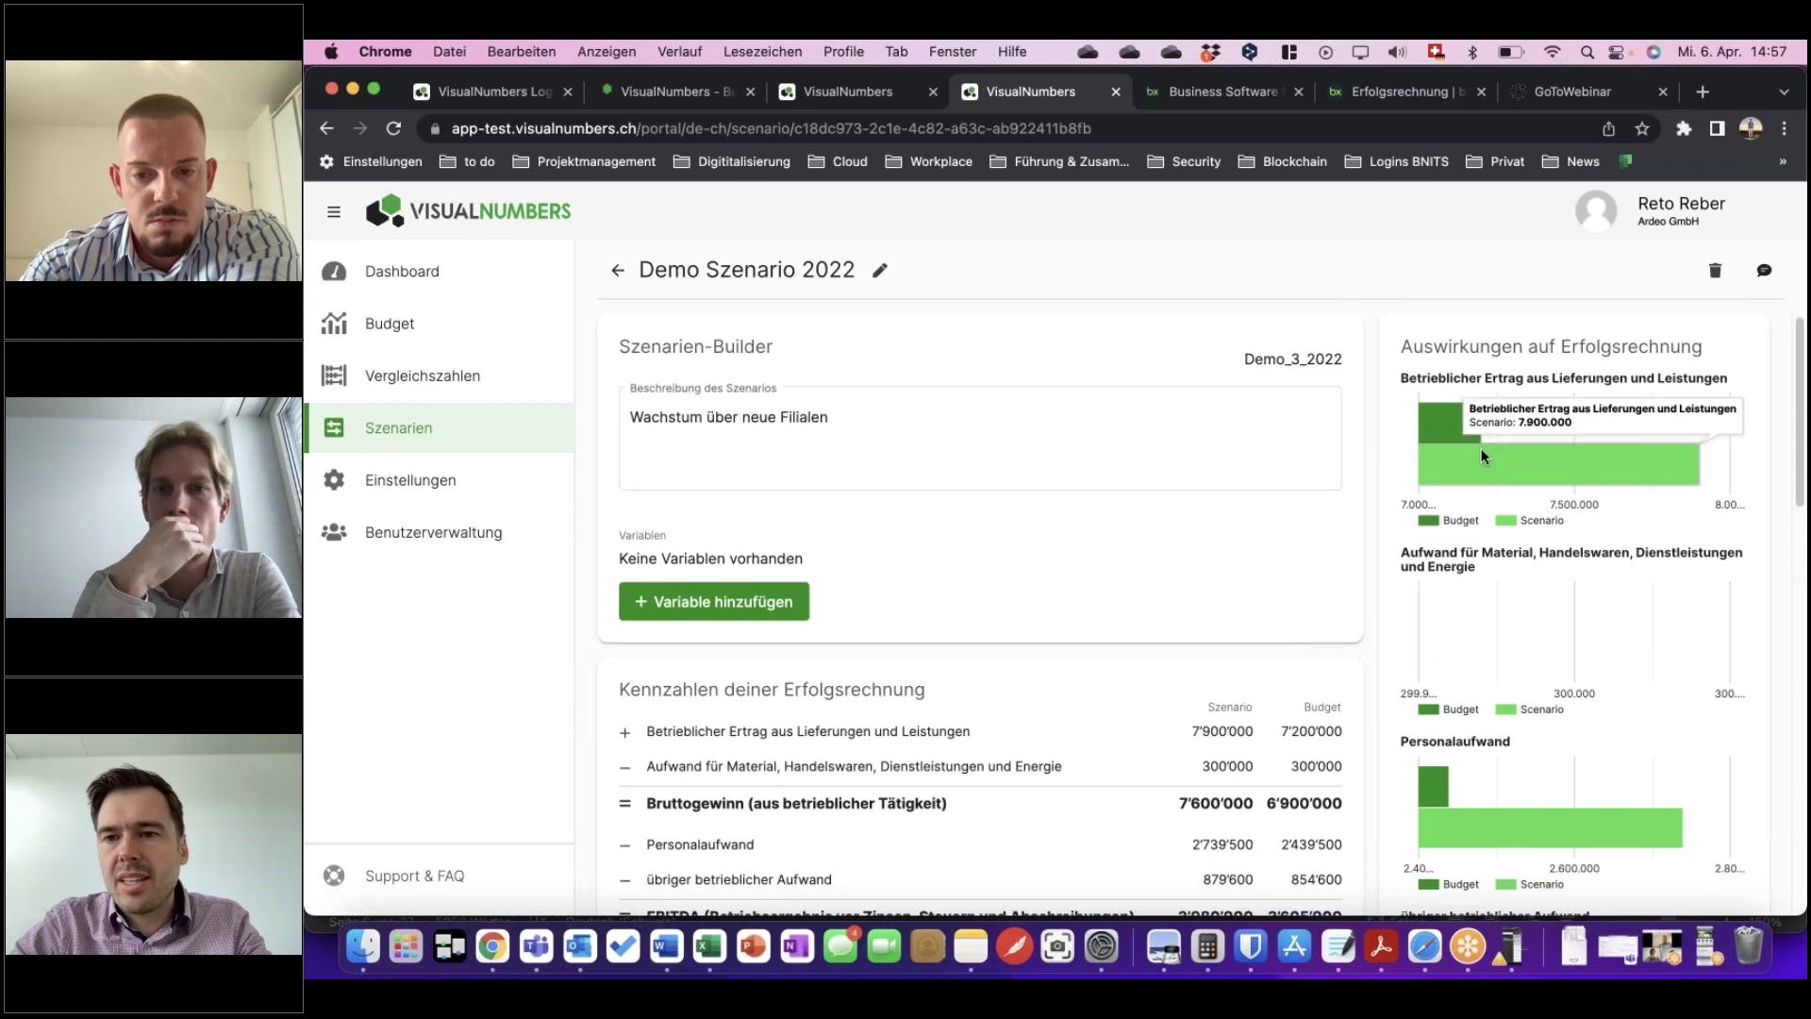
{"action": "scroll", "coordinate": [1163, 675], "scroll_direction": "down", "scroll_amount": 3}
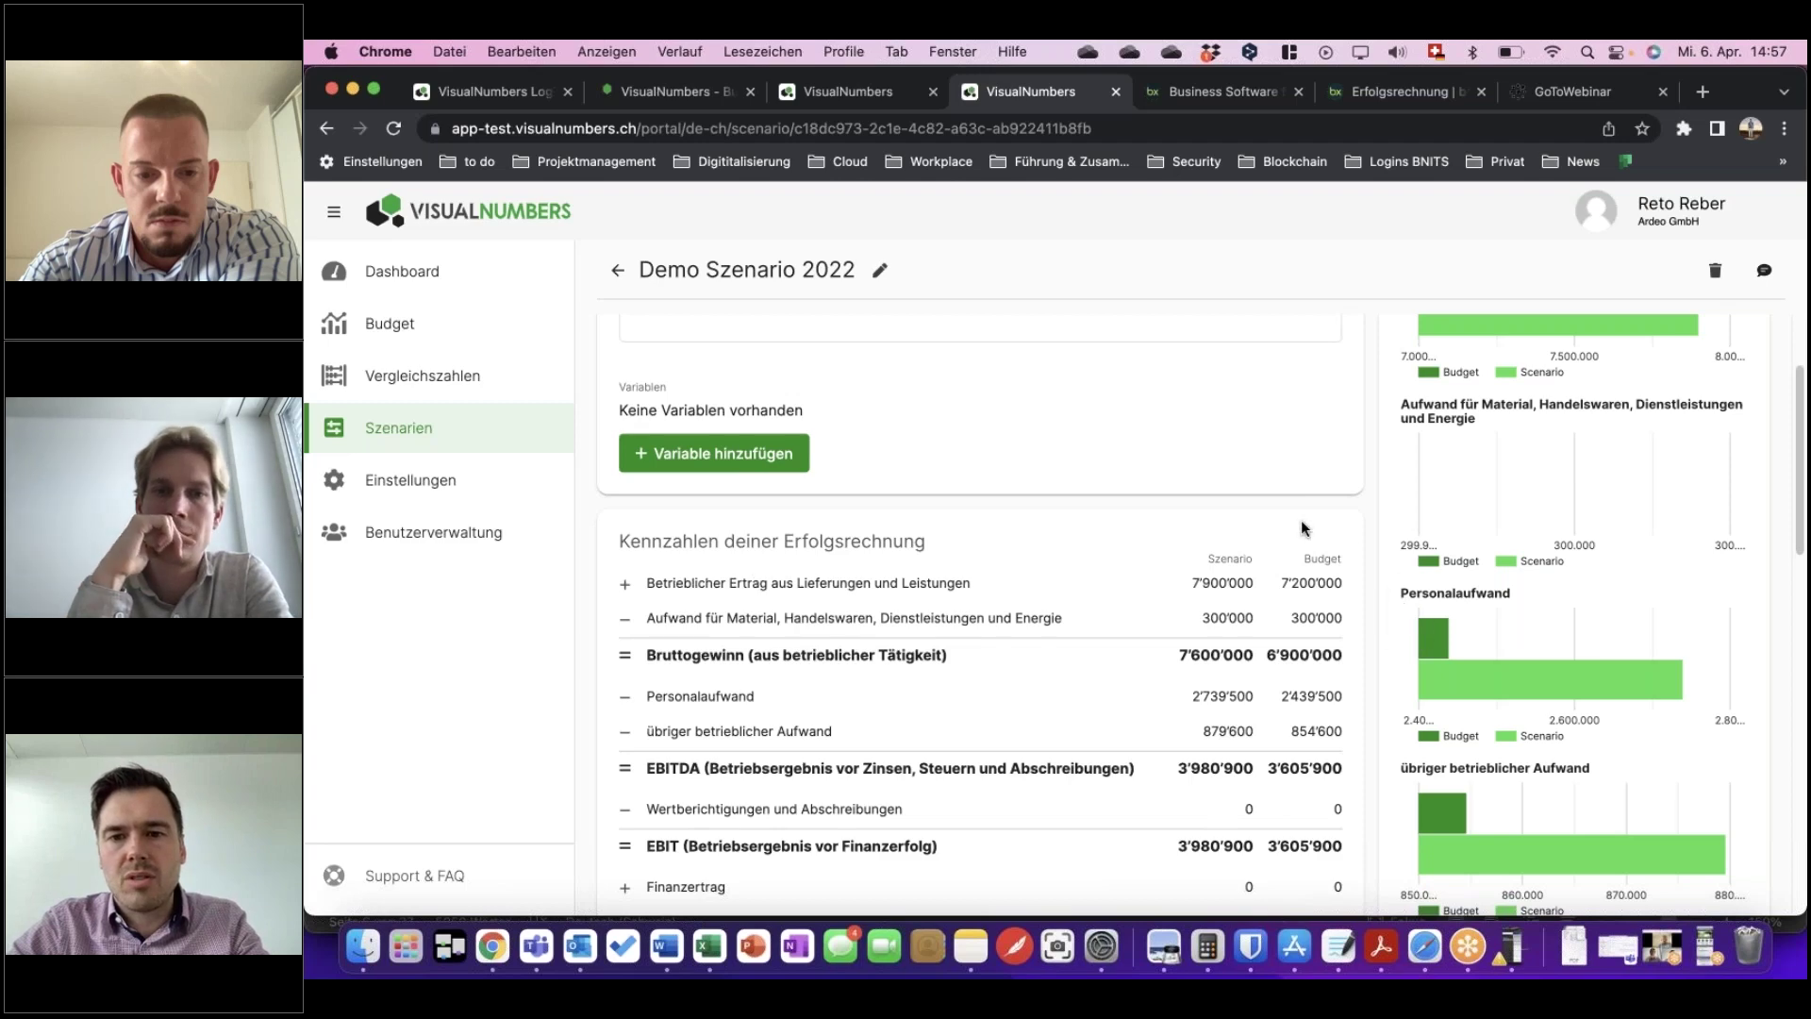
{"action": "scroll", "coordinate": [1198, 571], "scroll_direction": "down", "scroll_amount": 1}
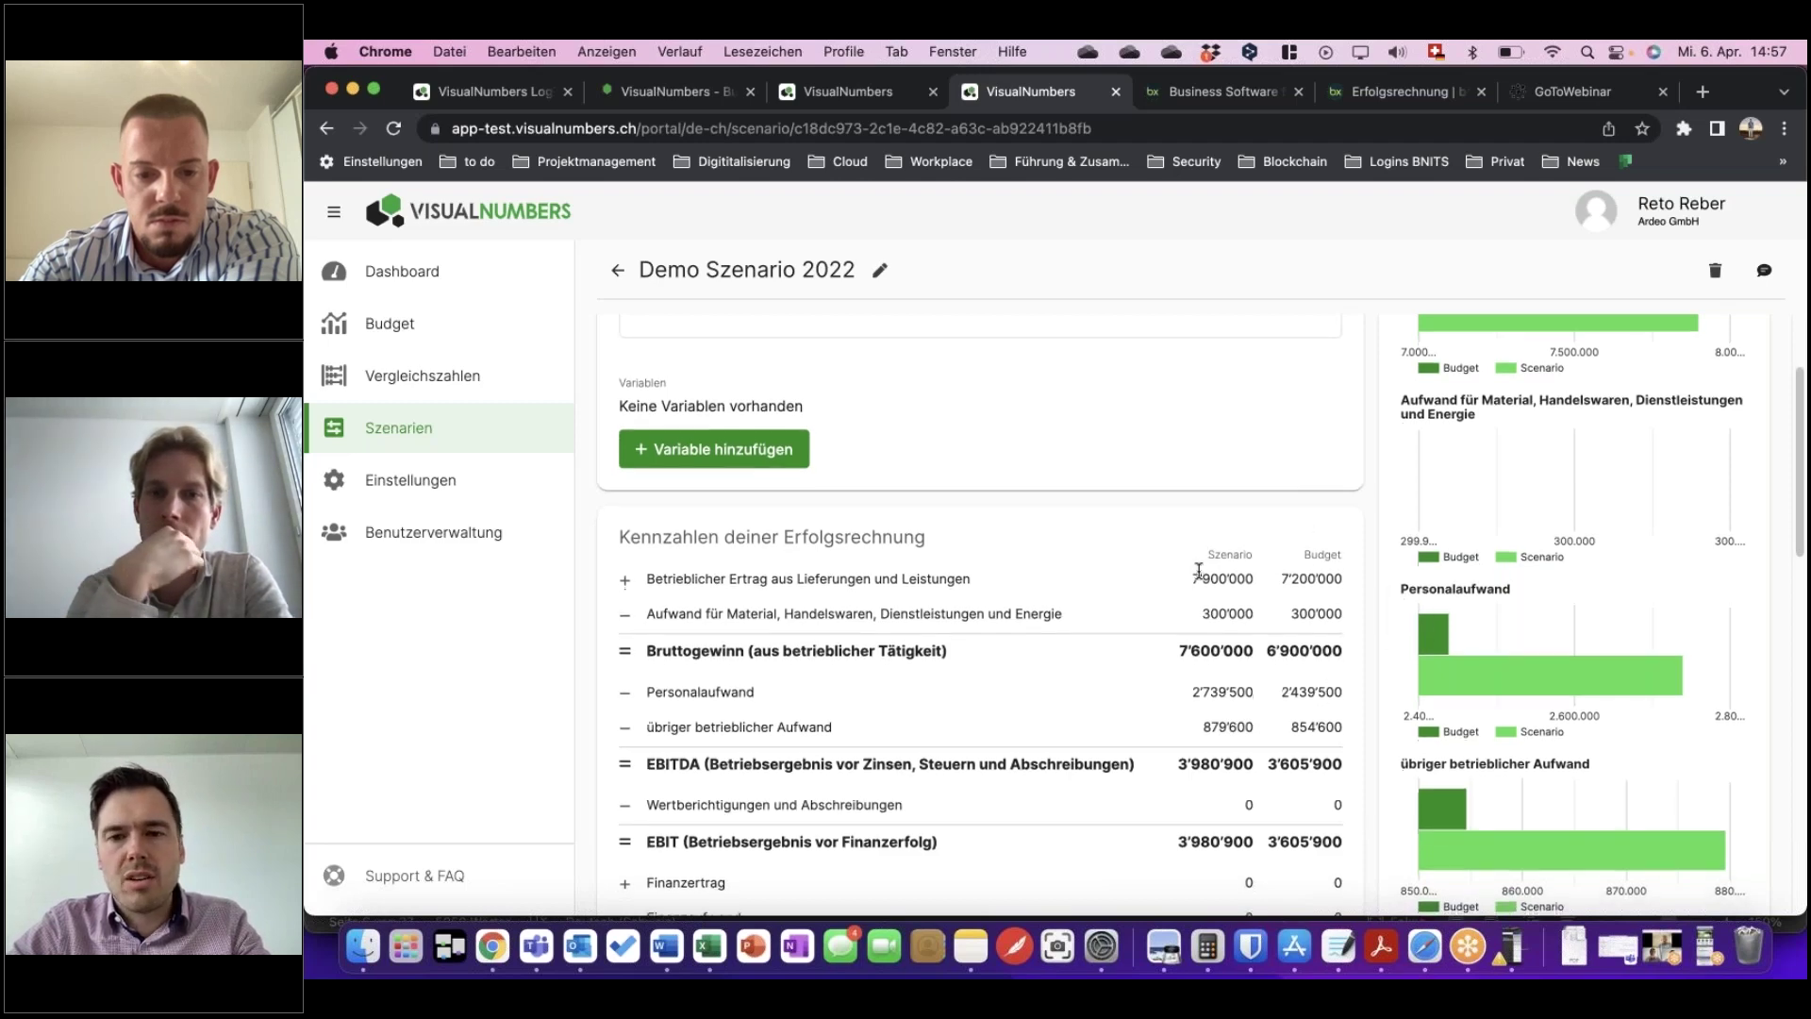
{"action": "scroll", "coordinate": [1269, 598], "scroll_direction": "down", "scroll_amount": 3}
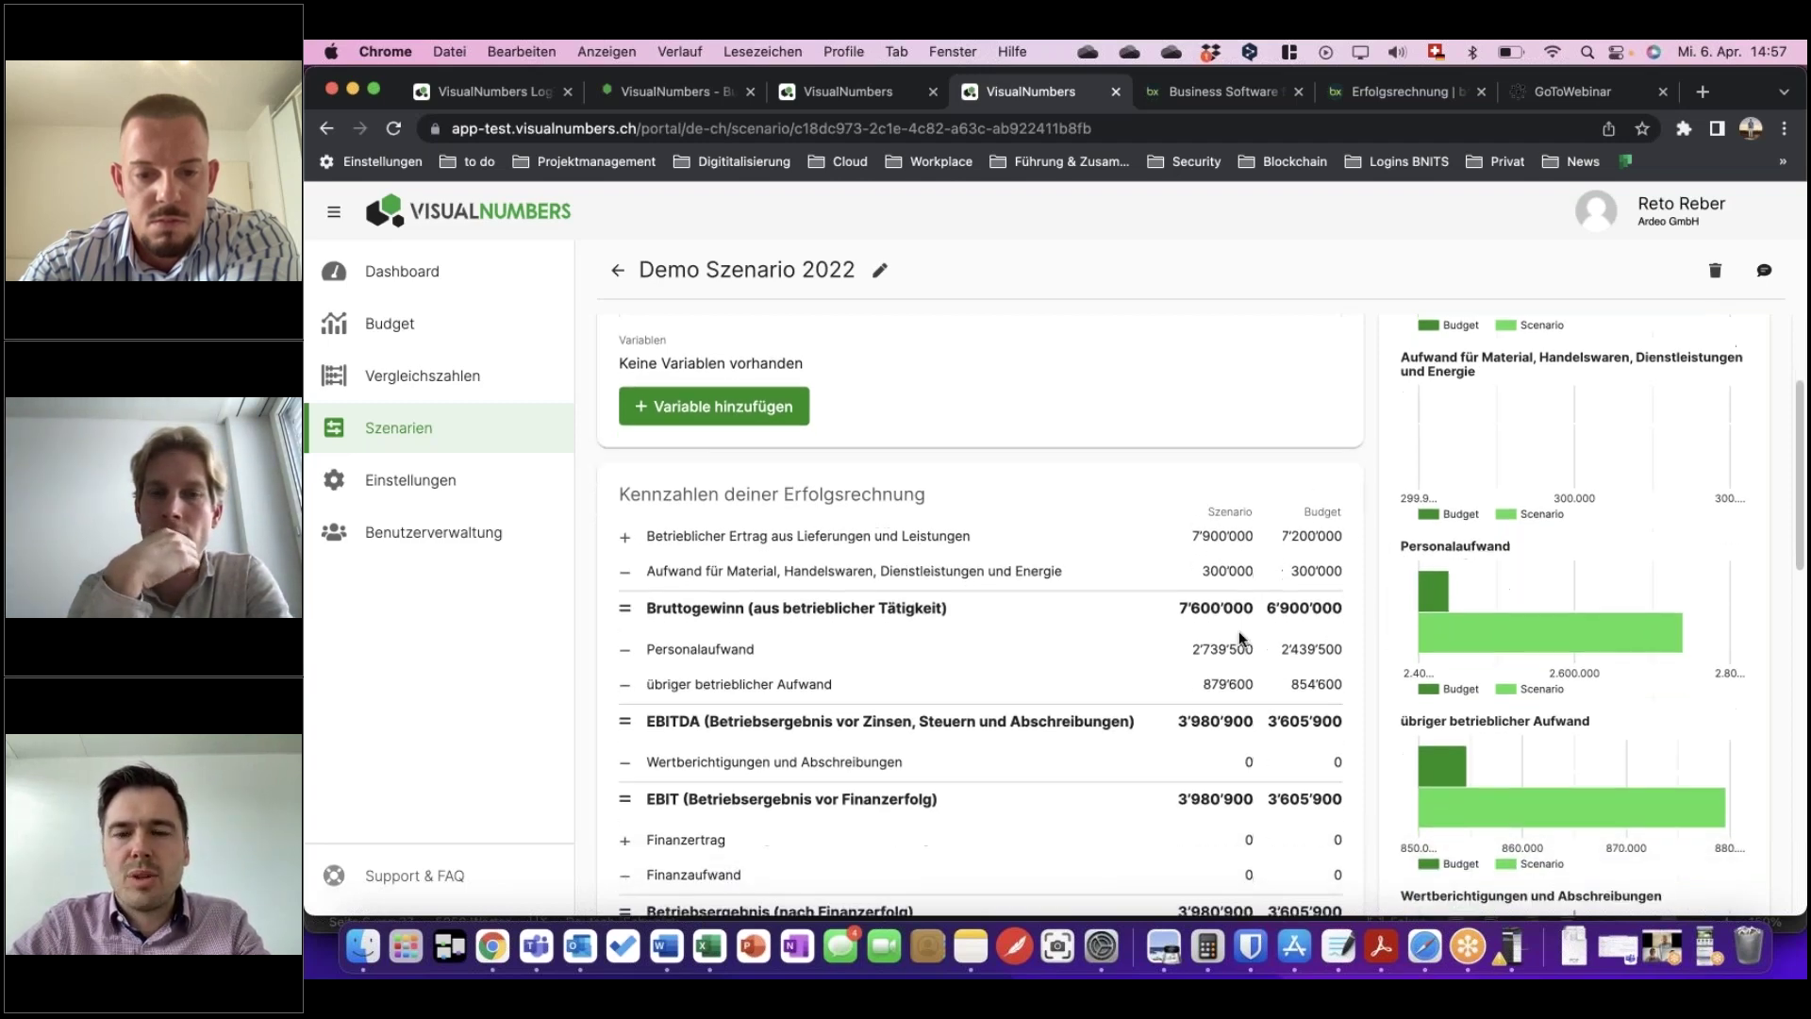
{"action": "scroll", "coordinate": [1253, 619], "scroll_direction": "down", "scroll_amount": 5}
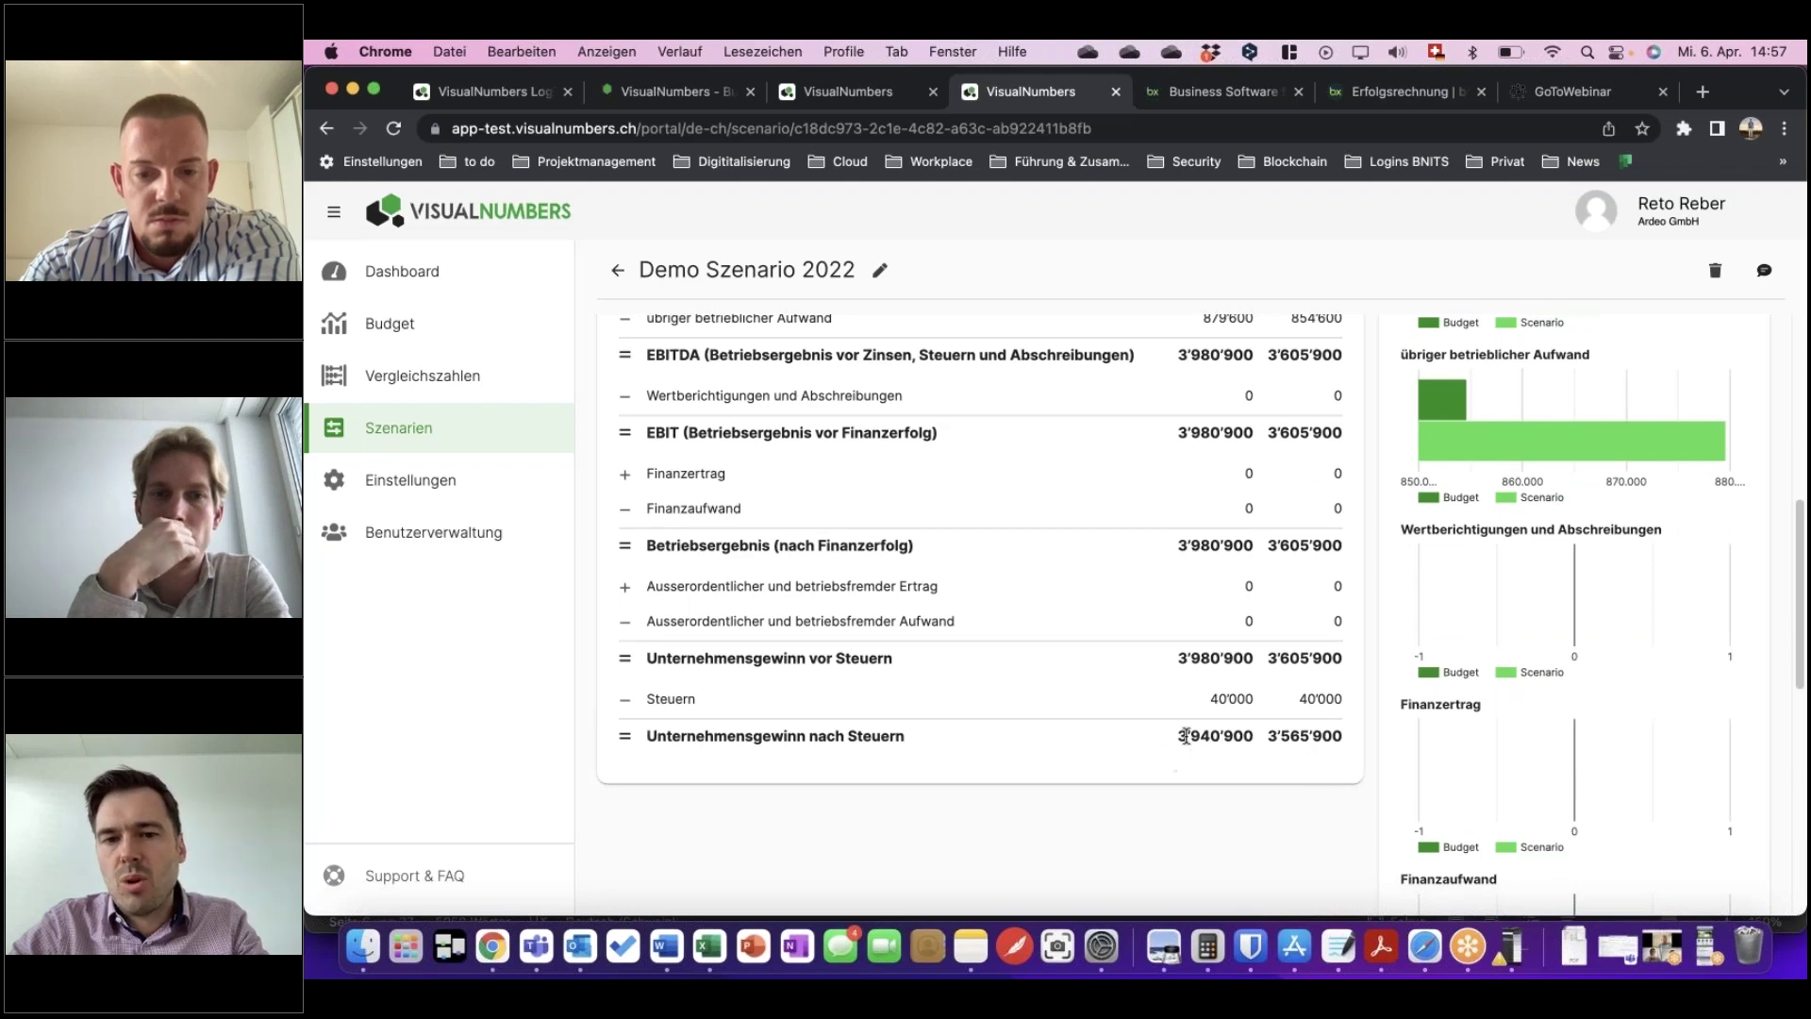
{"action": "scroll", "coordinate": [1184, 736], "scroll_direction": "up", "scroll_amount": 5}
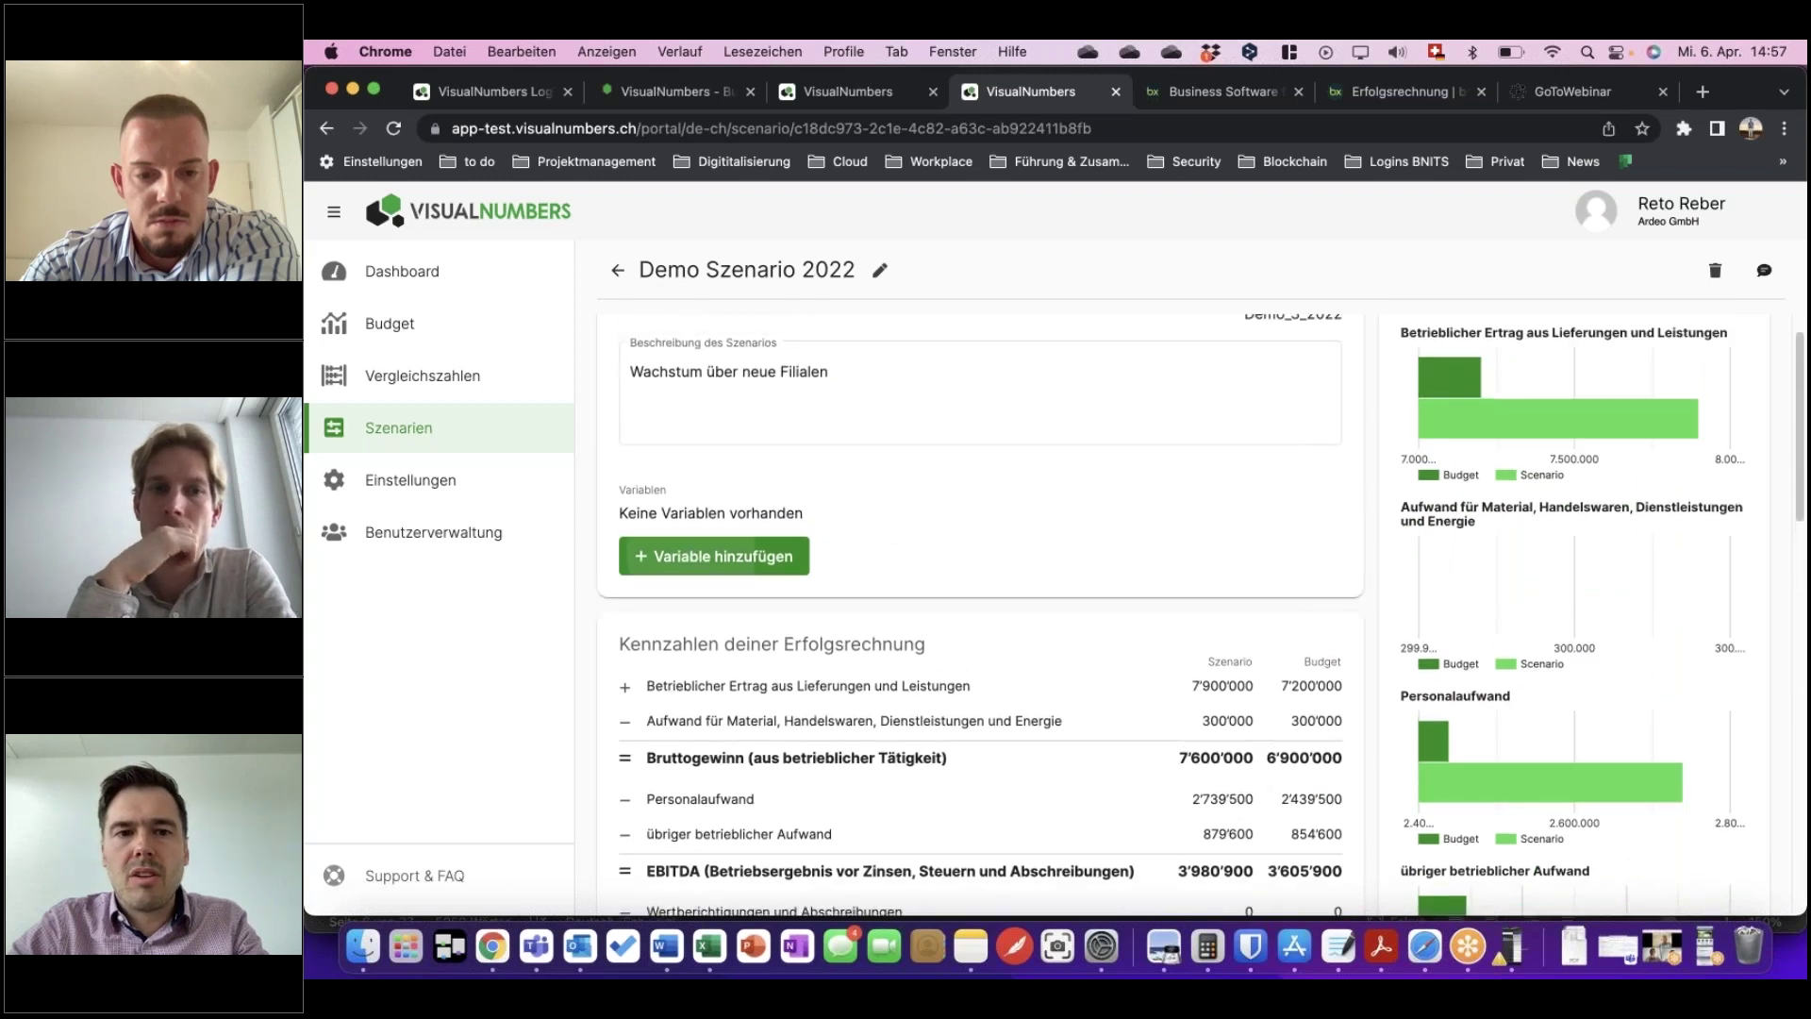
Start a new variable with unit Fillae on account 3200 Handelserlös, as a yearly fixed amount.
{"action": "left_click", "coordinate": [678, 556]}
{"action": "left_click", "coordinate": [910, 472]}
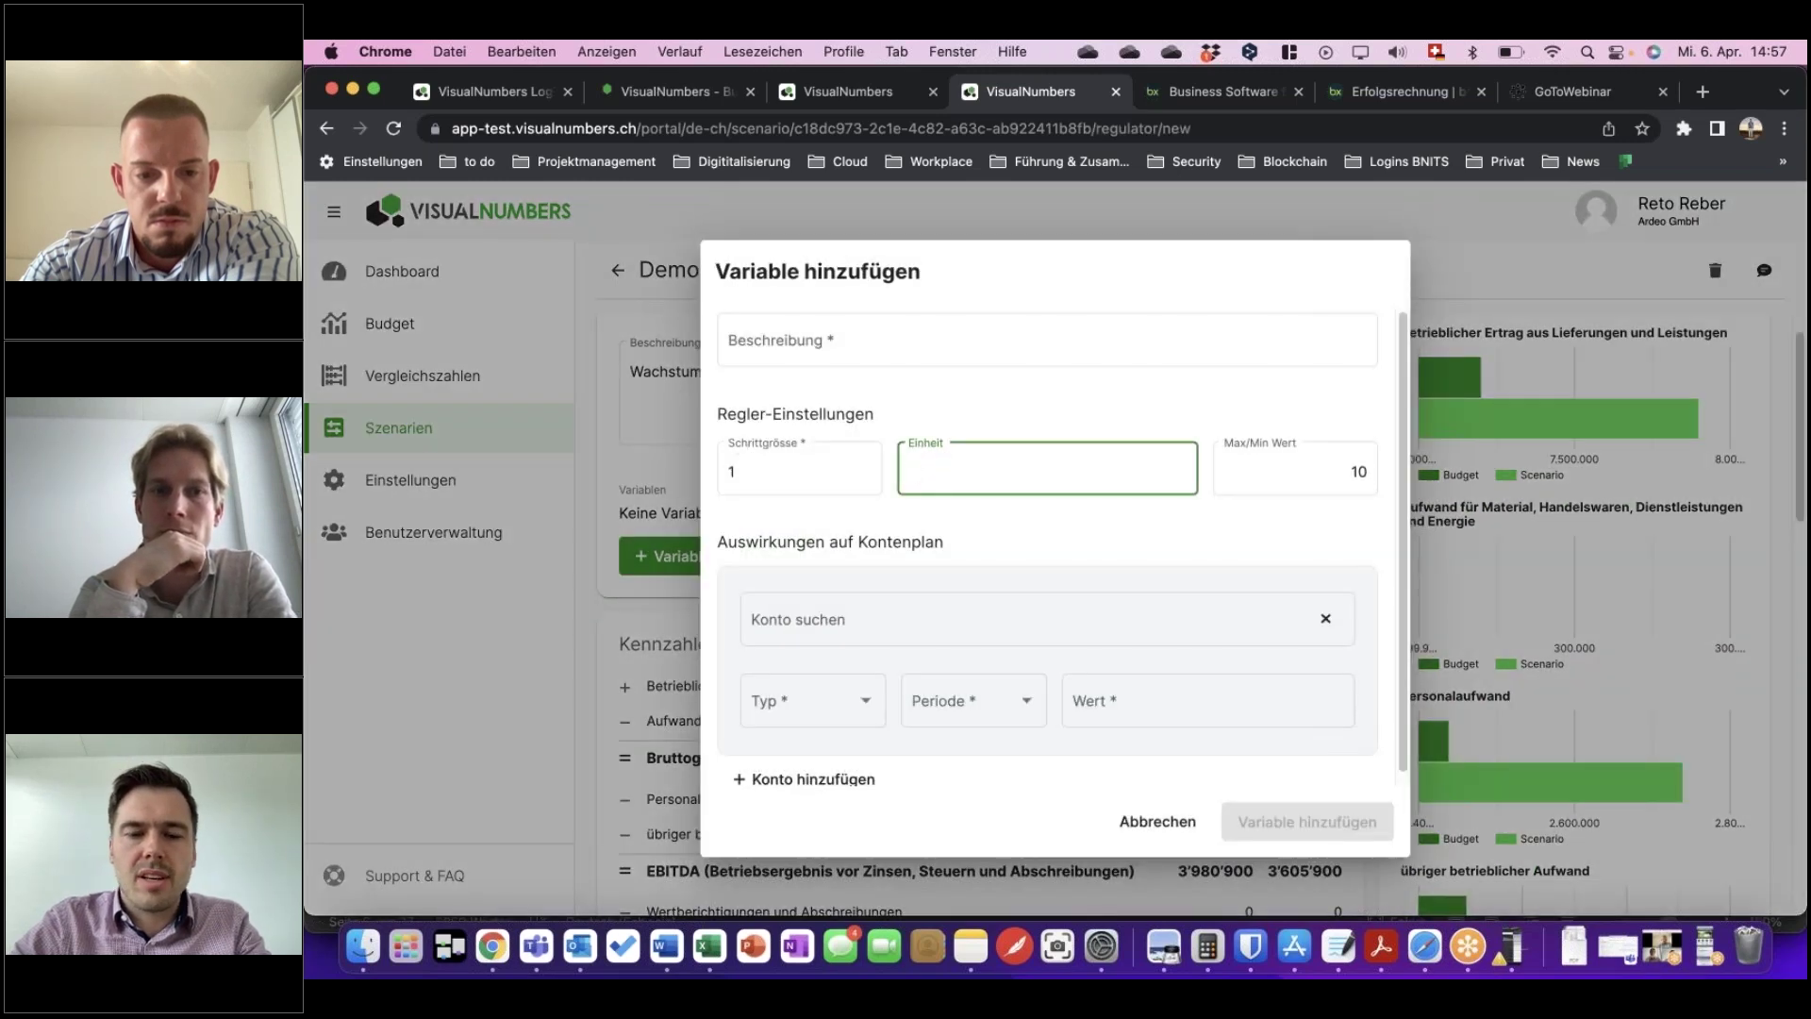
{"action": "type", "text": "Fililae"}
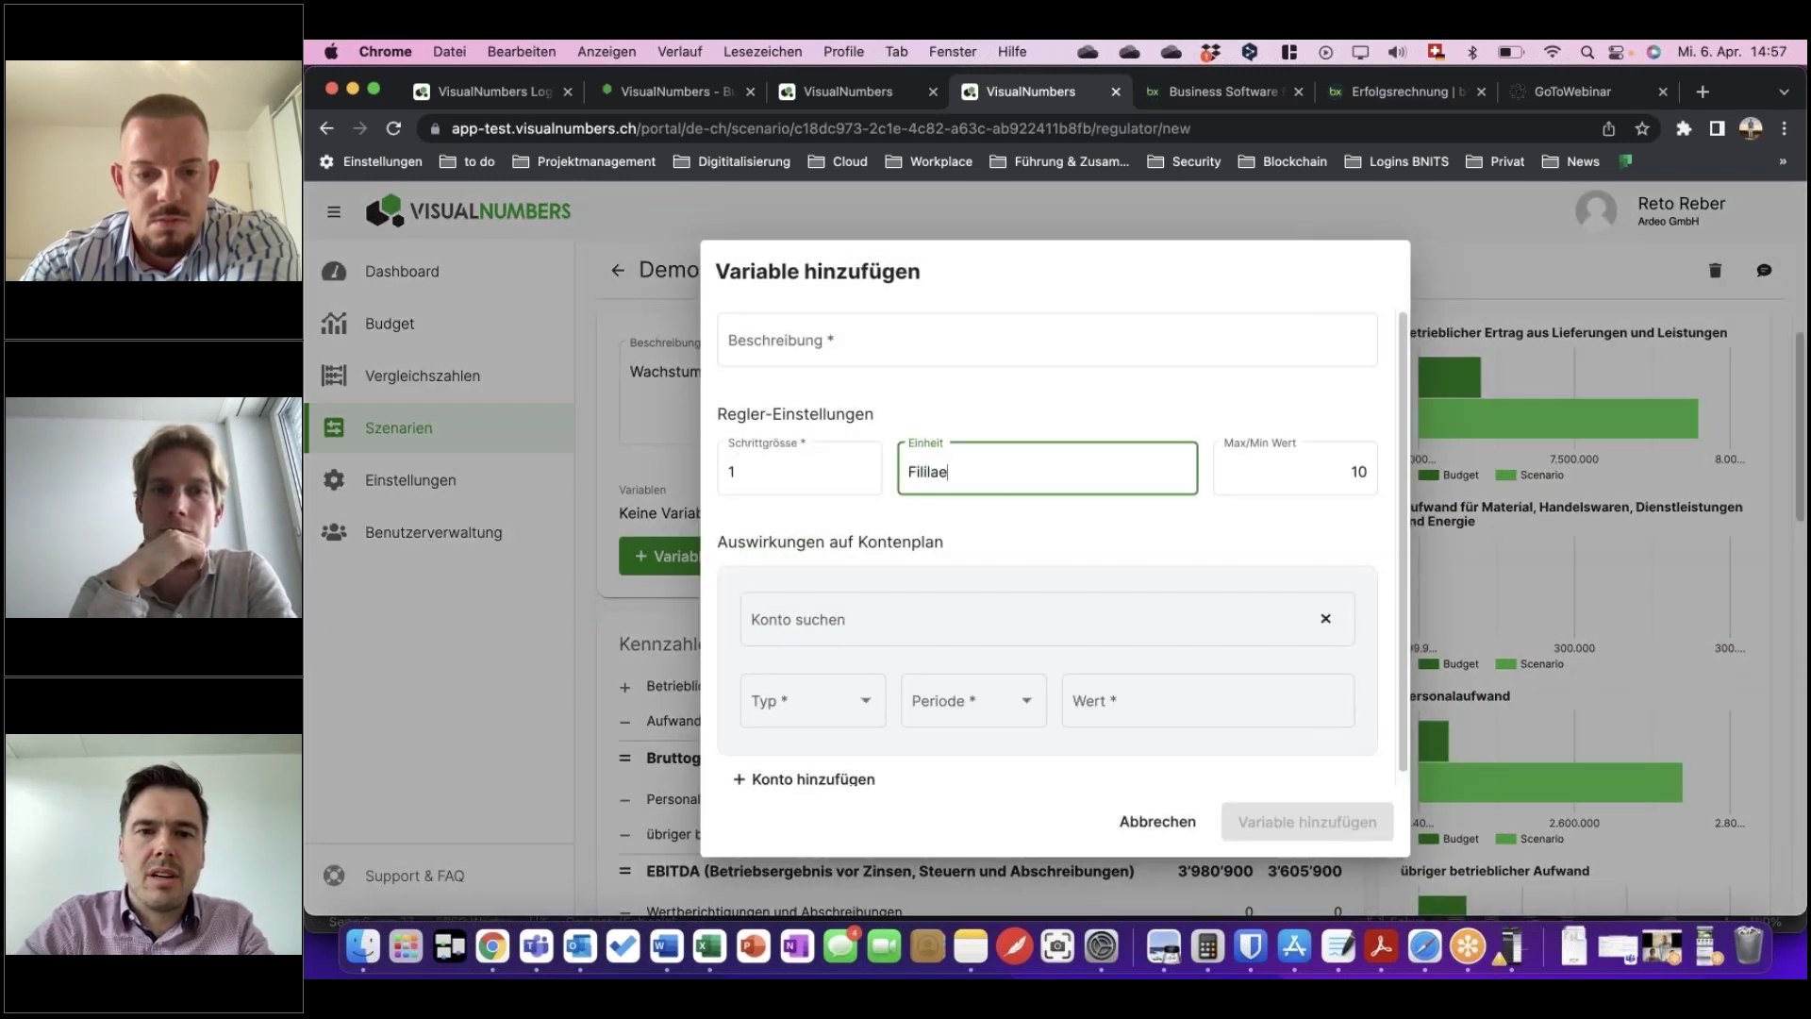
{"action": "left_click", "coordinate": [875, 619]}
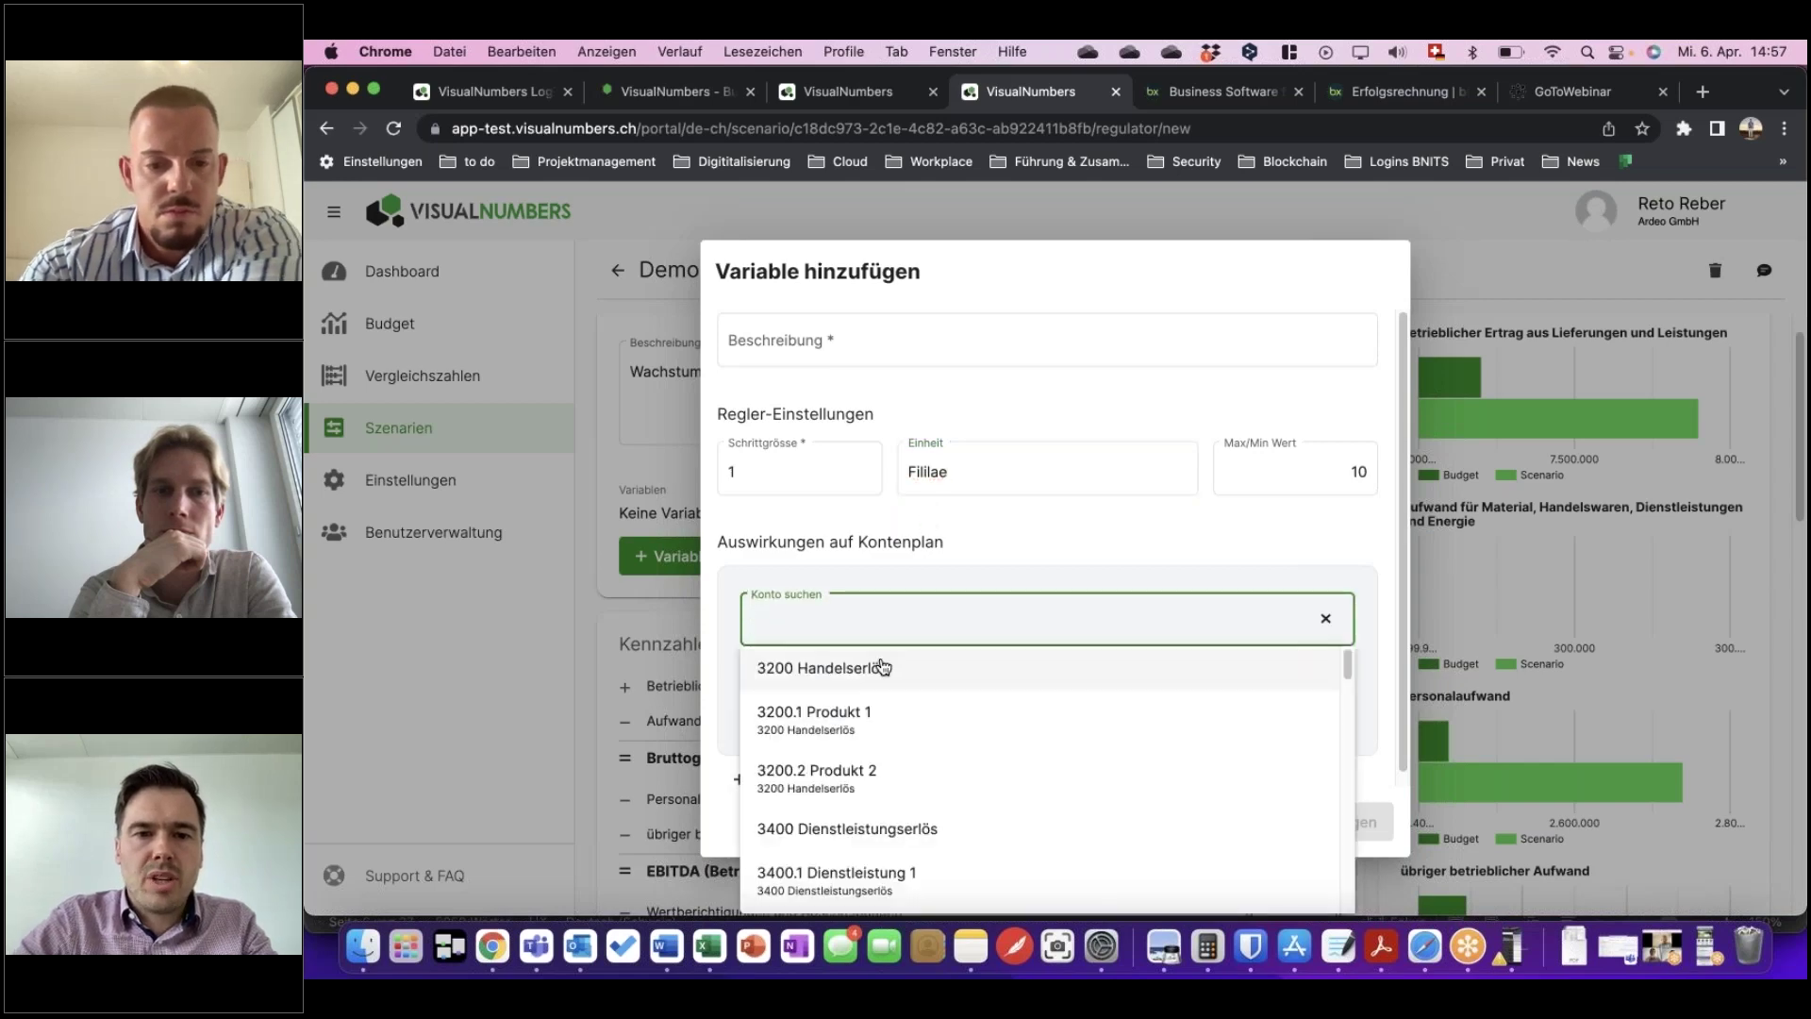
{"action": "left_click", "coordinate": [882, 667]}
{"action": "left_click", "coordinate": [830, 707]}
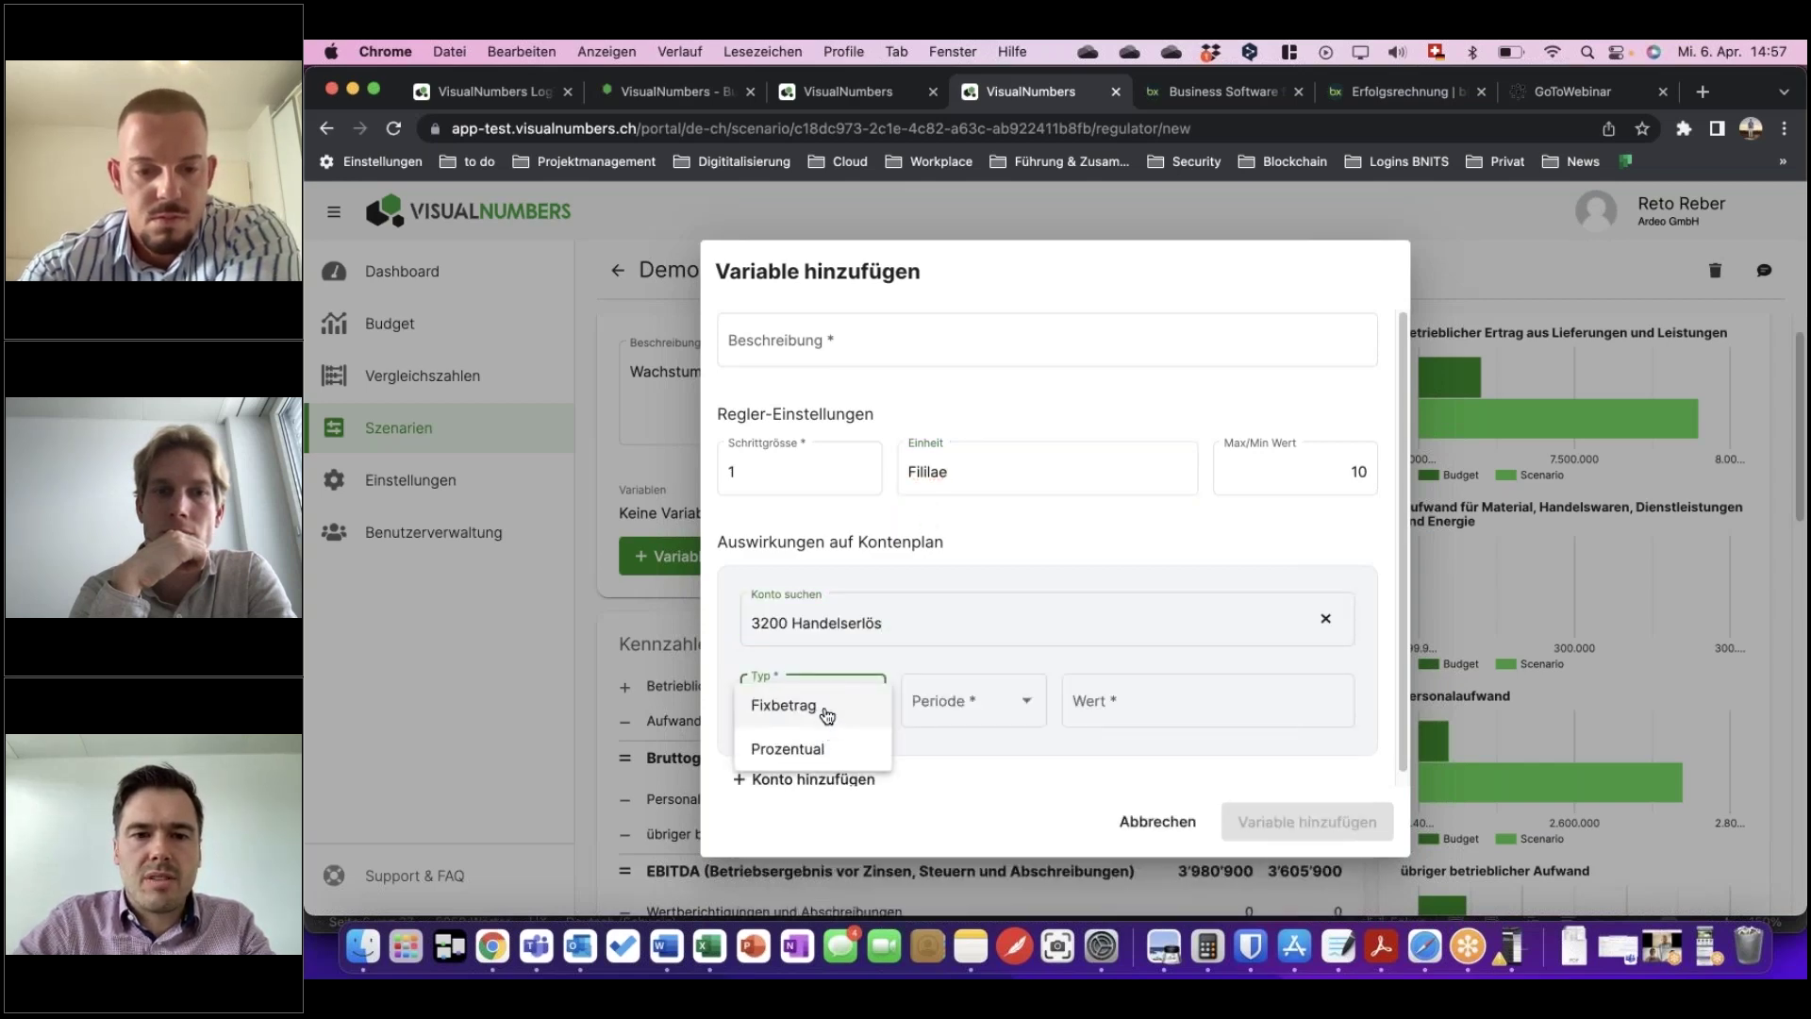
{"action": "left_click", "coordinate": [826, 714]}
{"action": "left_click", "coordinate": [954, 708]}
{"action": "left_click", "coordinate": [961, 751]}
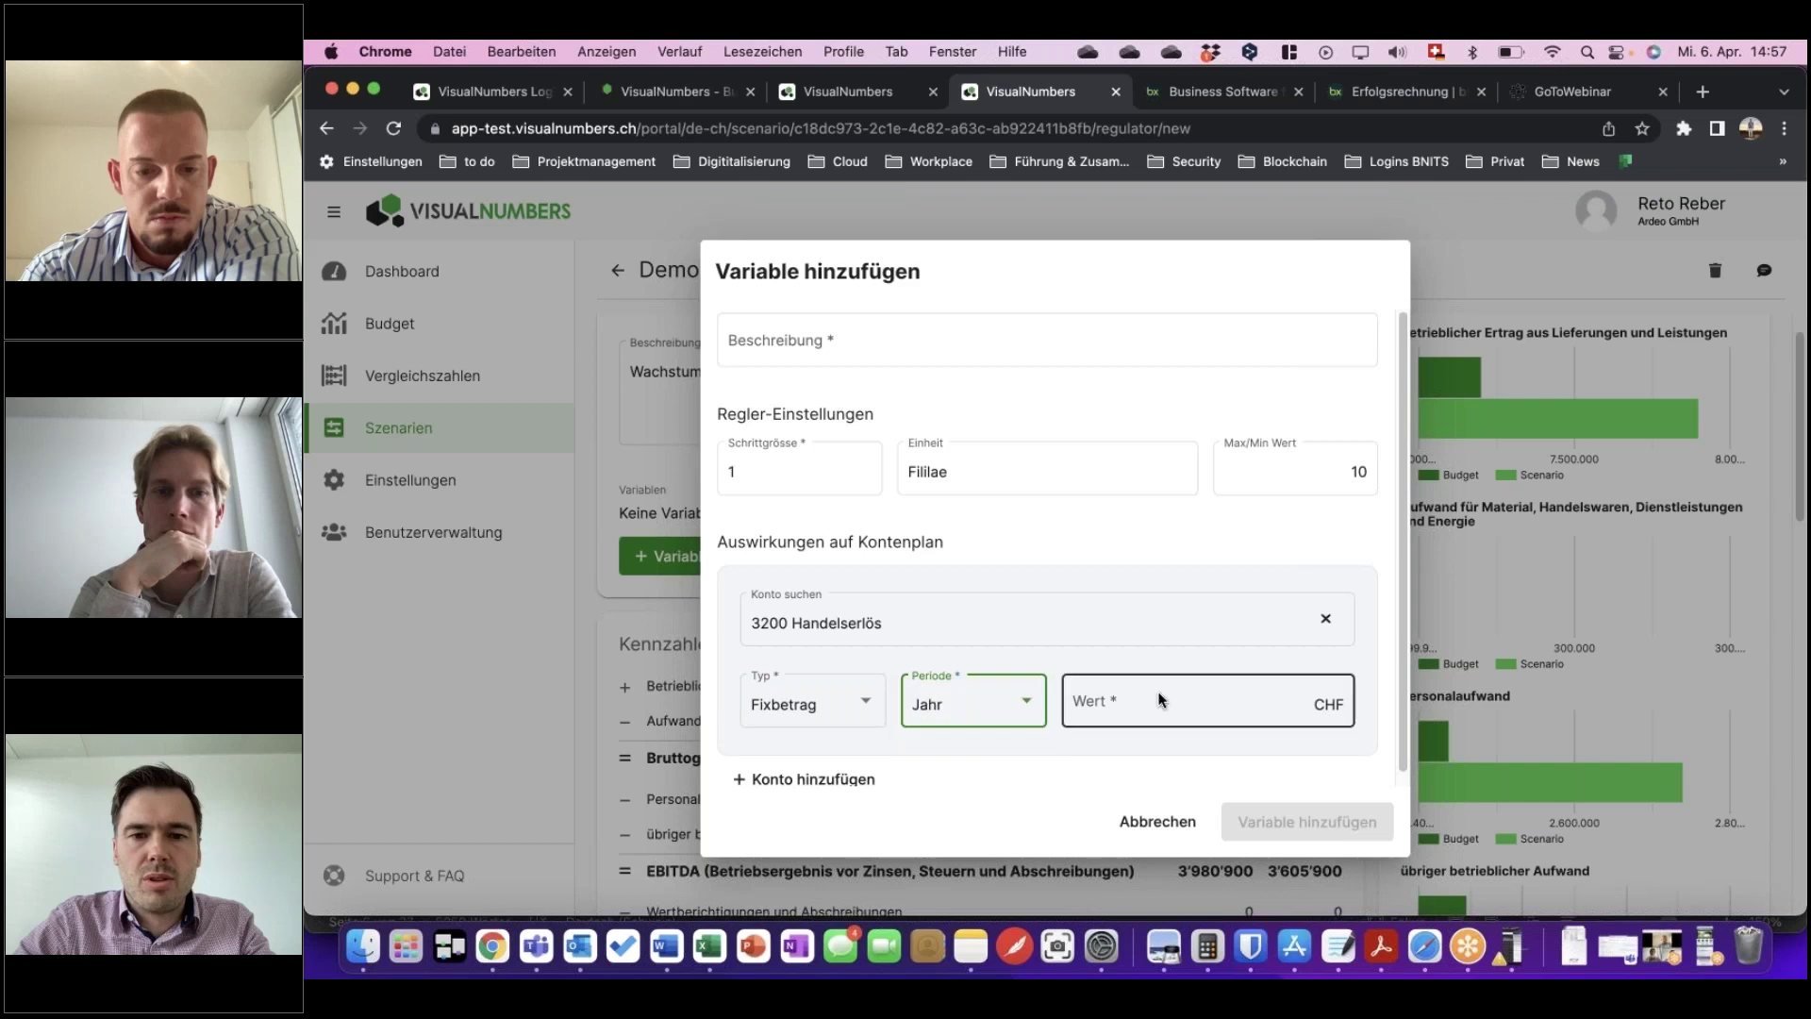
Enter the amount 500000 CHF, describe the variable as 'Test', and save it.
{"action": "left_click", "coordinate": [1159, 699]}
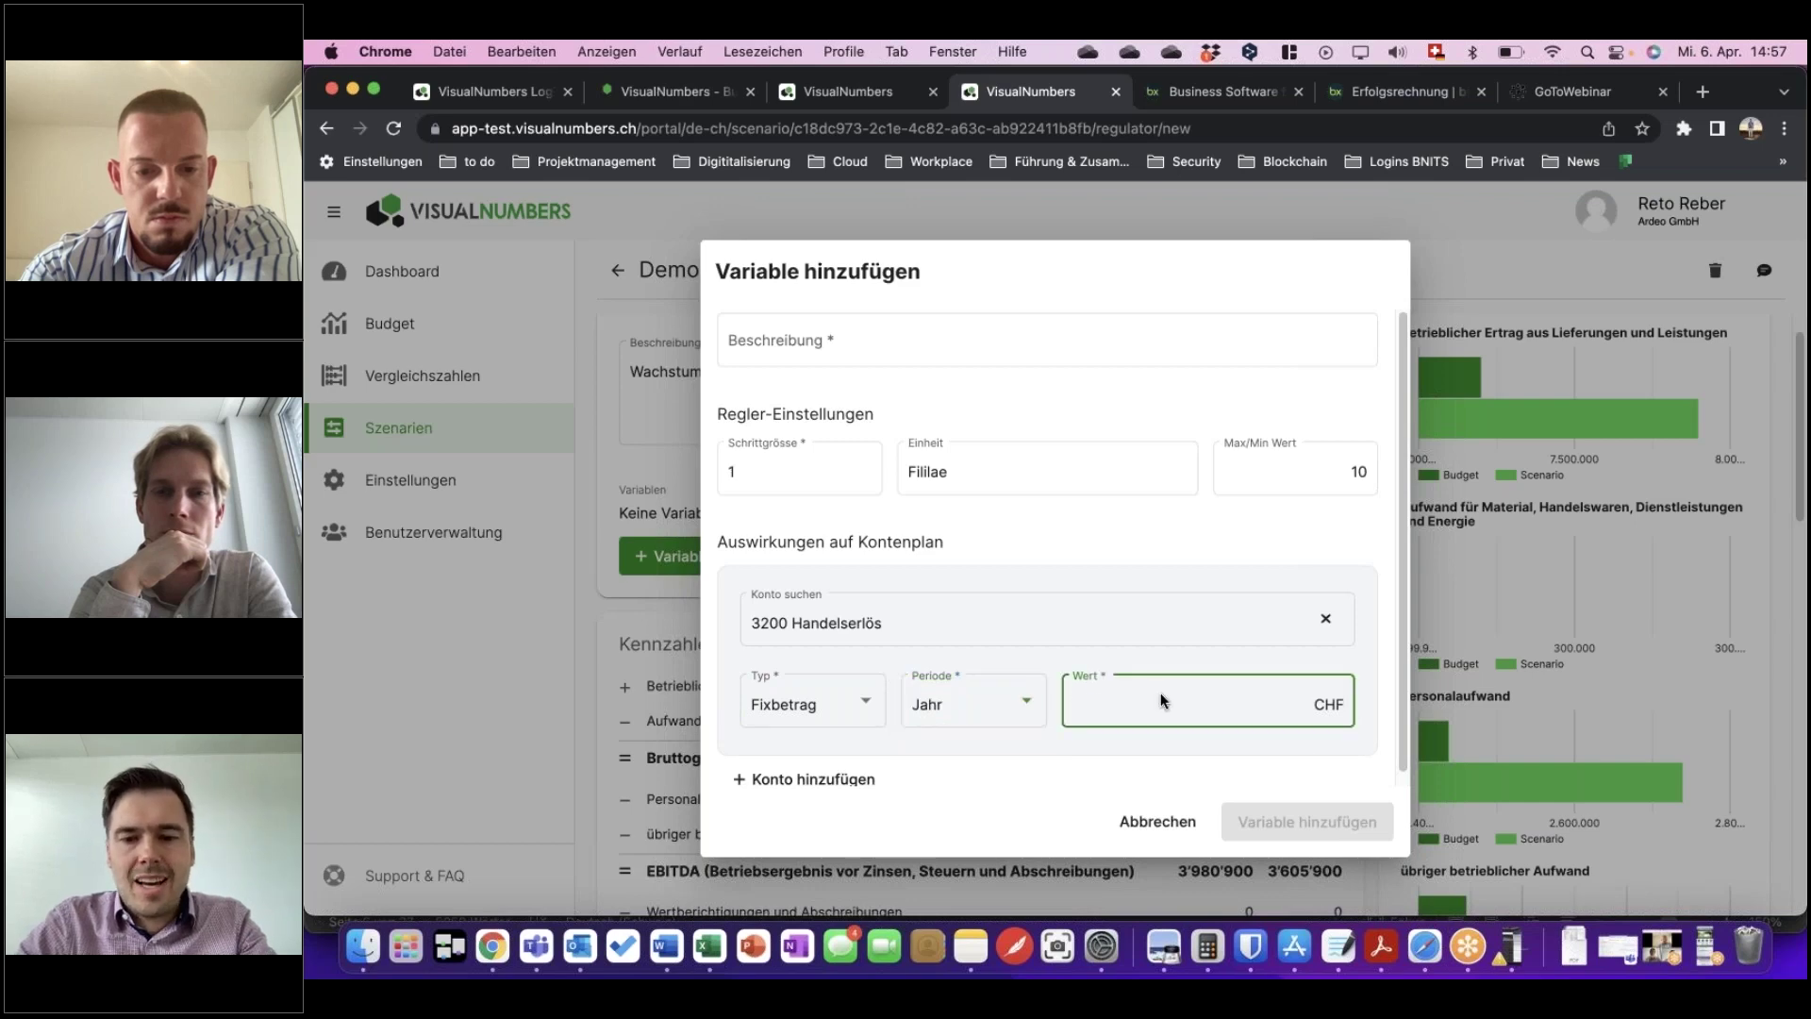
{"action": "type", "text": "500000"}
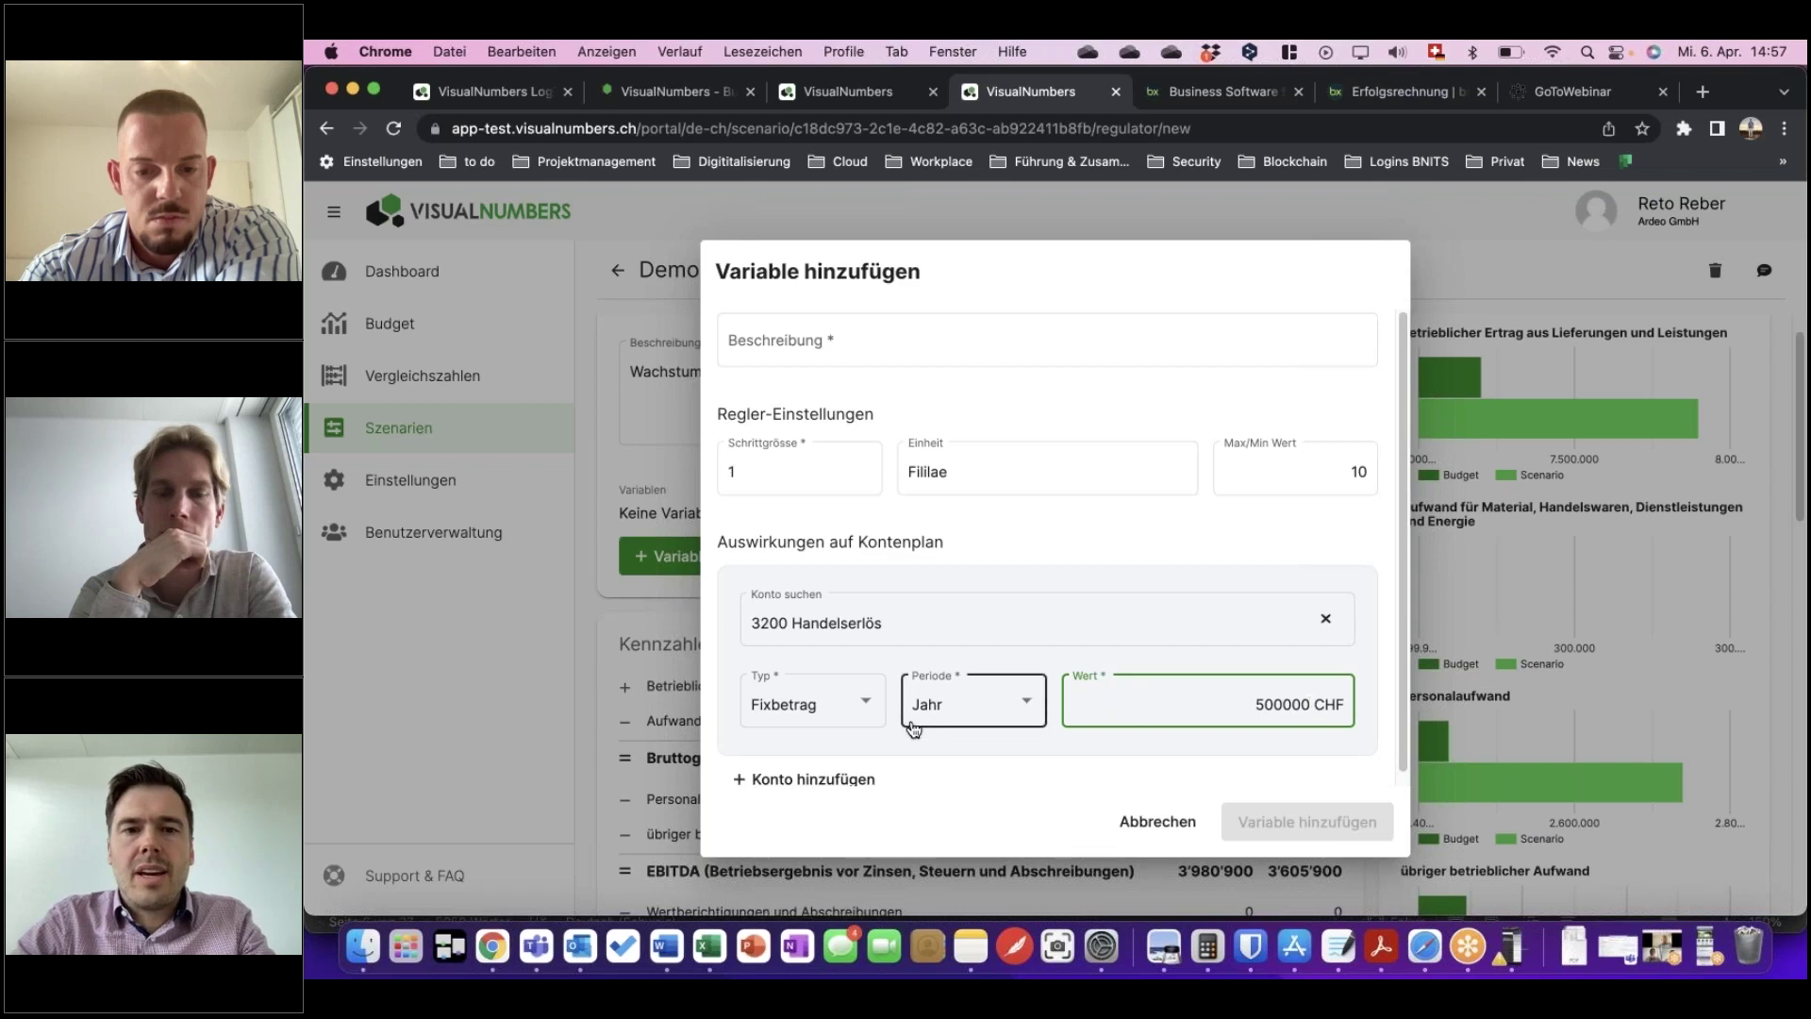
{"action": "scroll", "coordinate": [913, 726], "scroll_direction": "down", "scroll_amount": 1}
{"action": "left_click", "coordinate": [842, 324]}
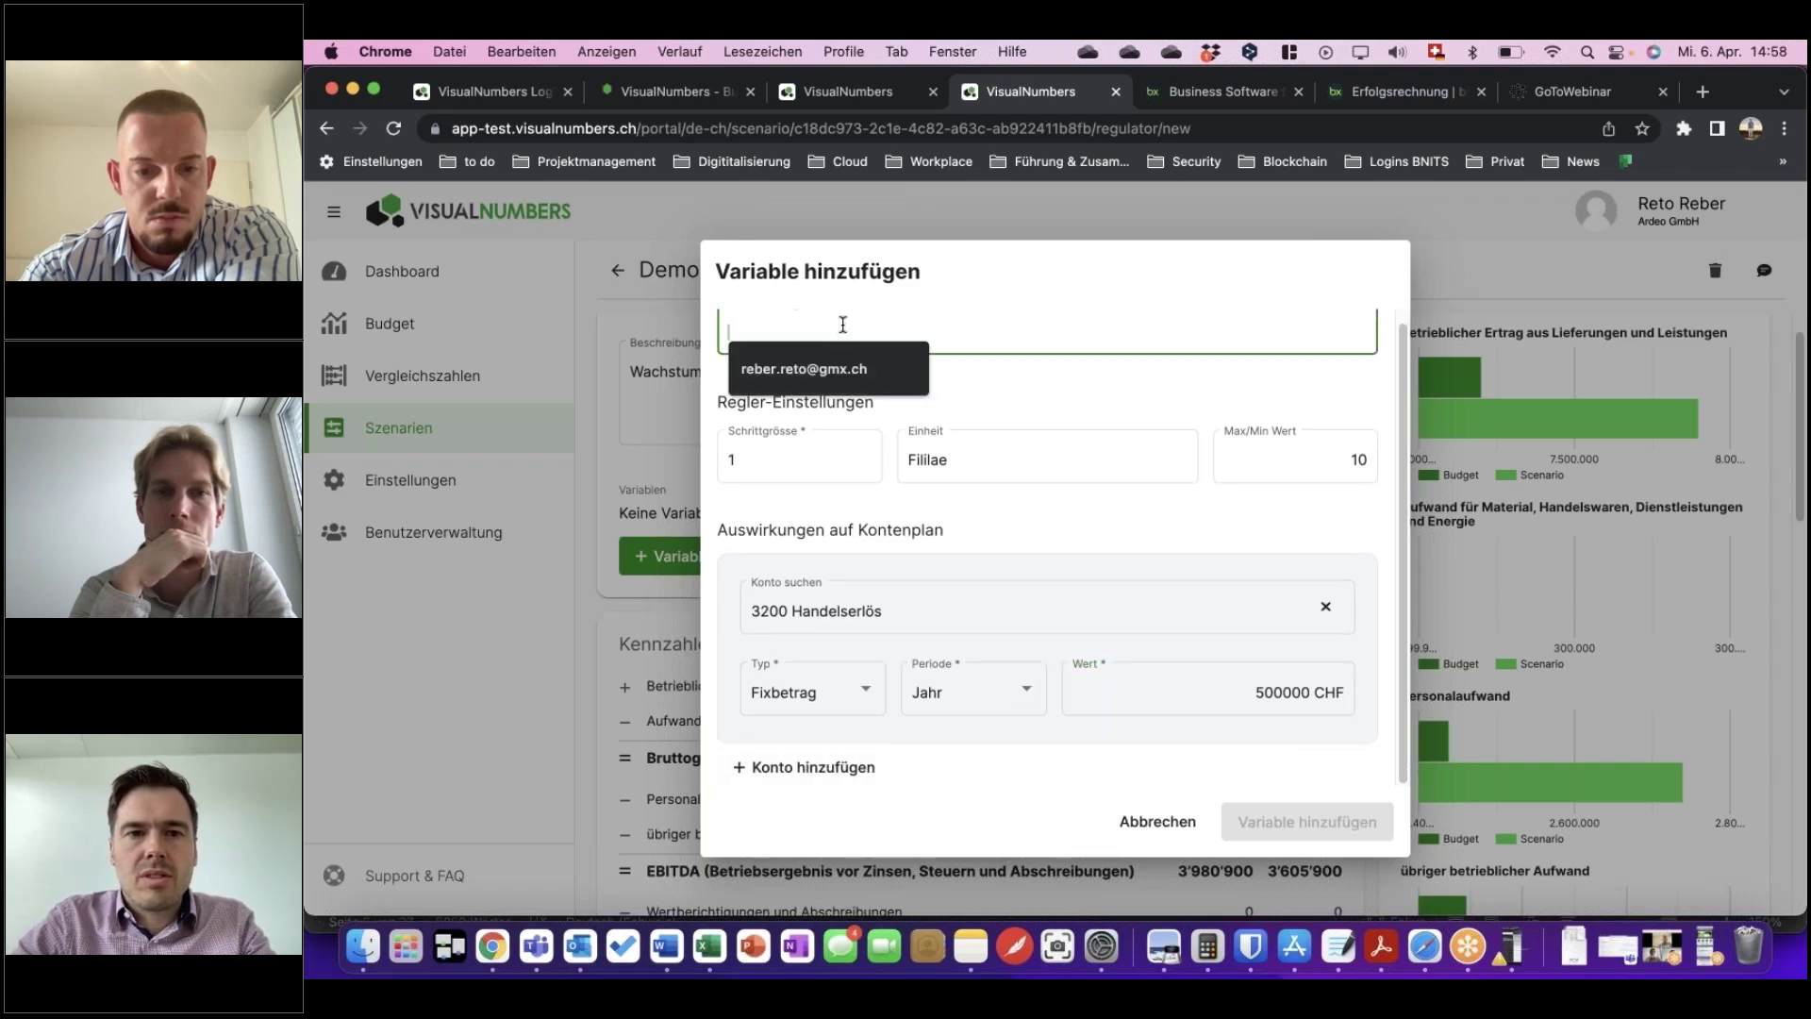
{"action": "type", "text": "Test"}
{"action": "left_click", "coordinate": [1162, 579]}
{"action": "key", "text": "Return"}
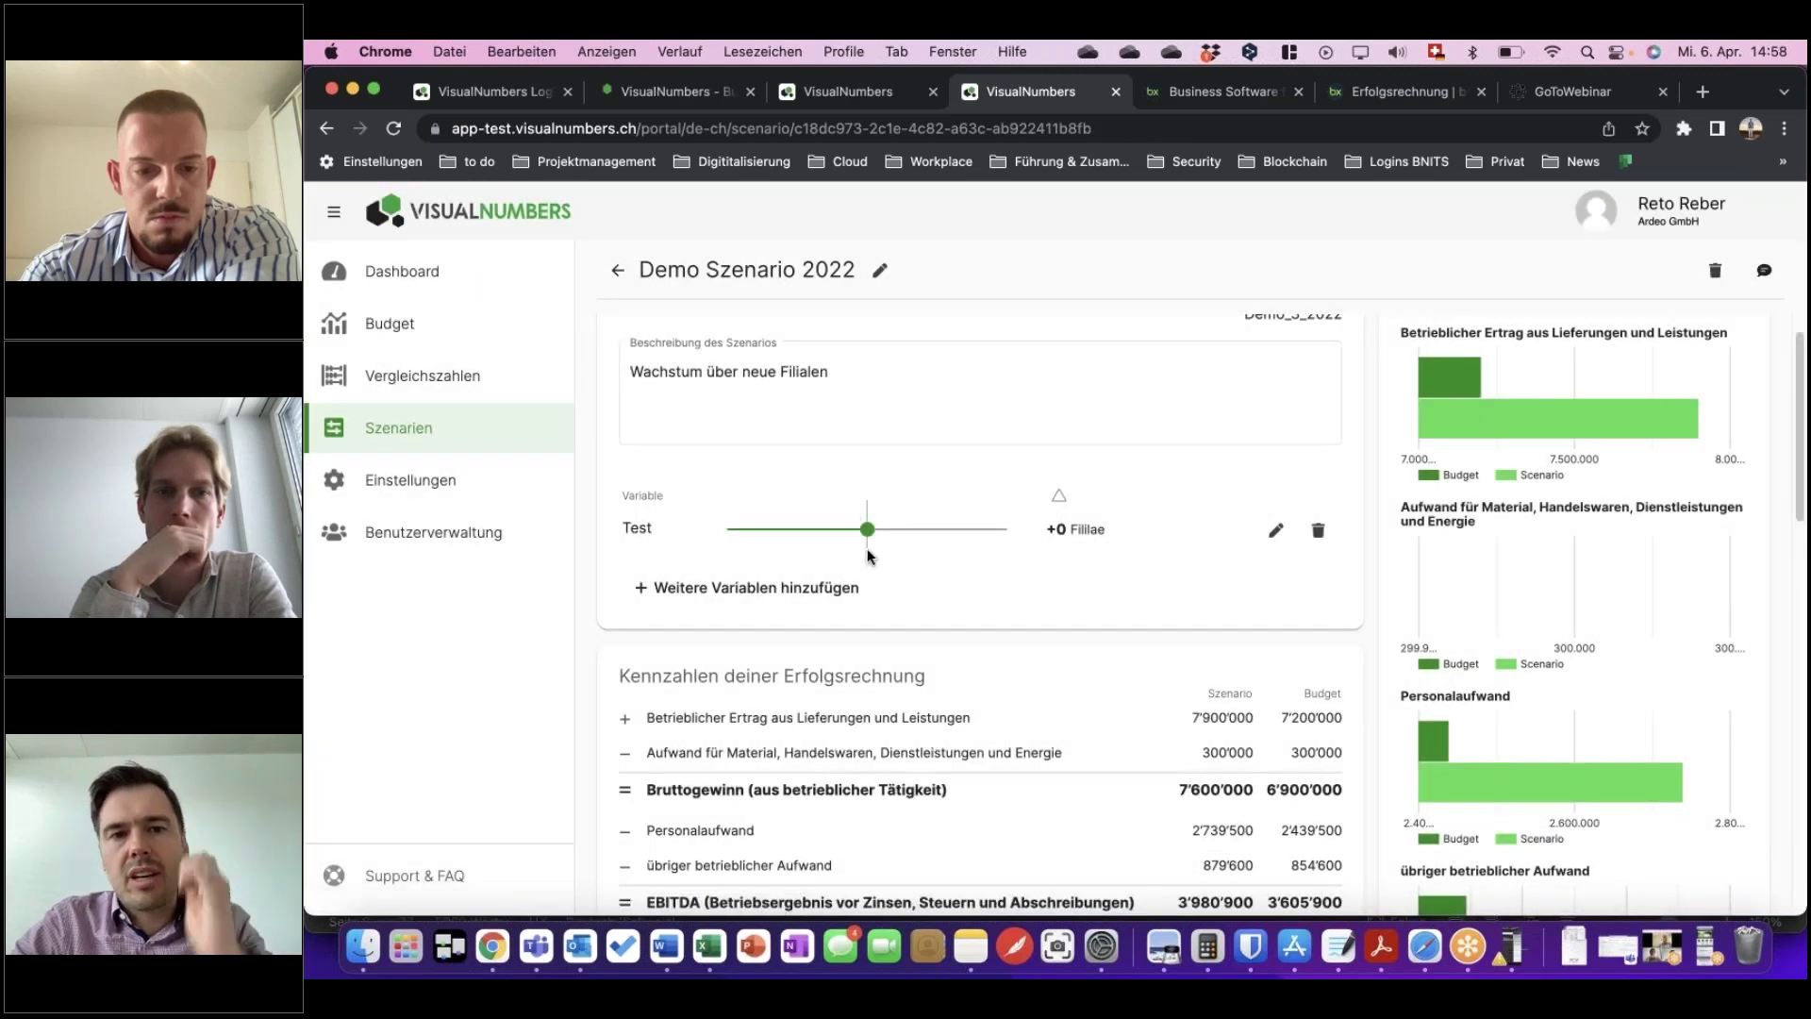
{"action": "left_click_drag", "start_coordinate": [867, 529], "coordinate": [909, 518]}
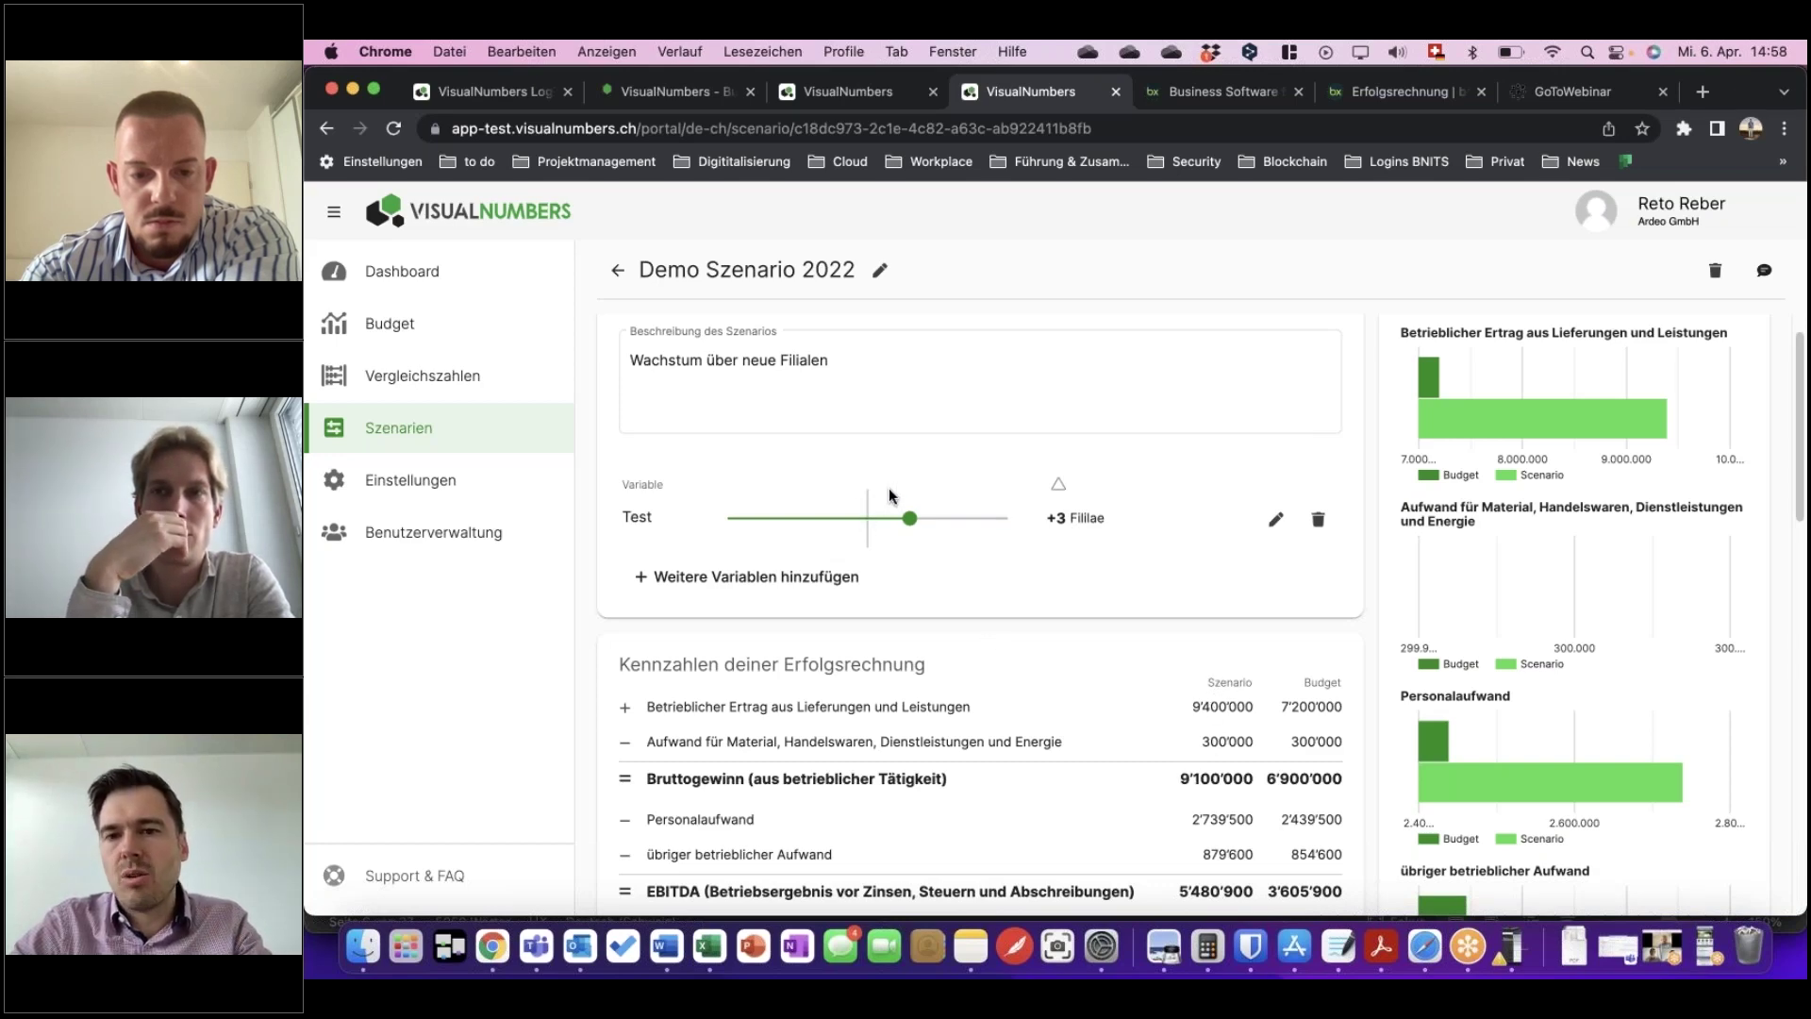
{"action": "left_click_drag", "start_coordinate": [911, 518], "coordinate": [867, 517]}
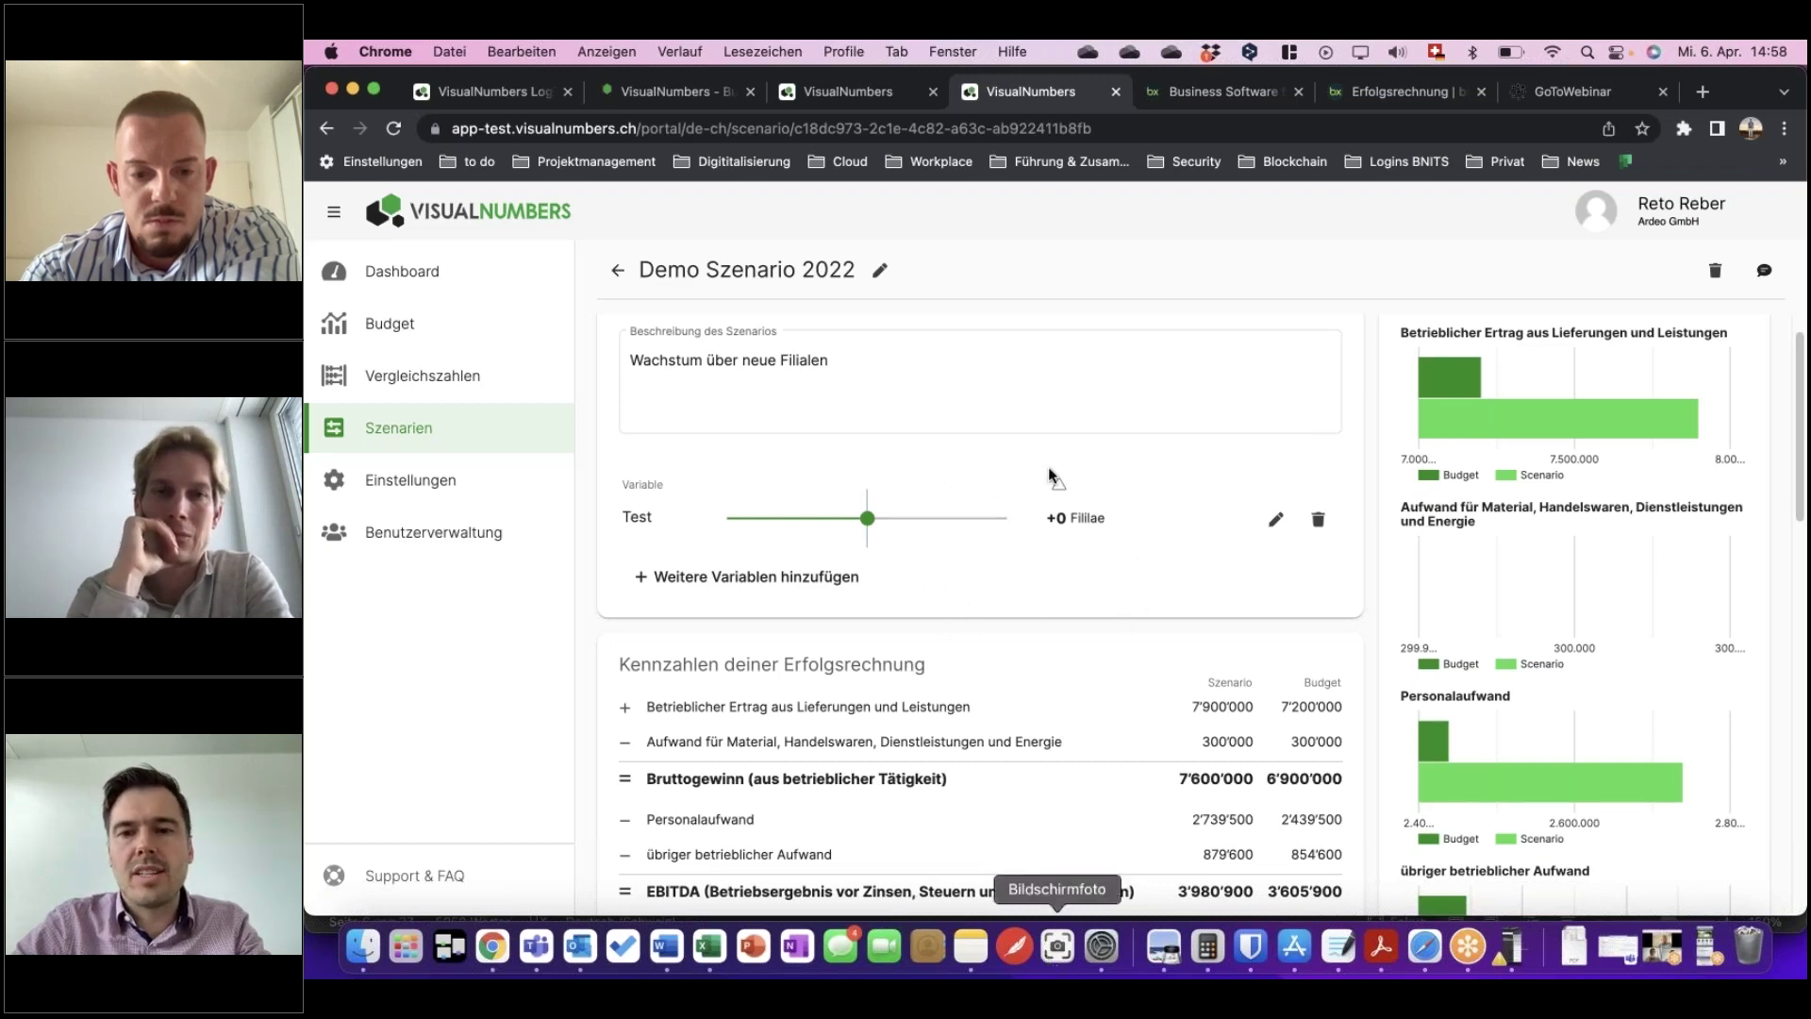
{"action": "left_click", "coordinate": [1080, 408]}
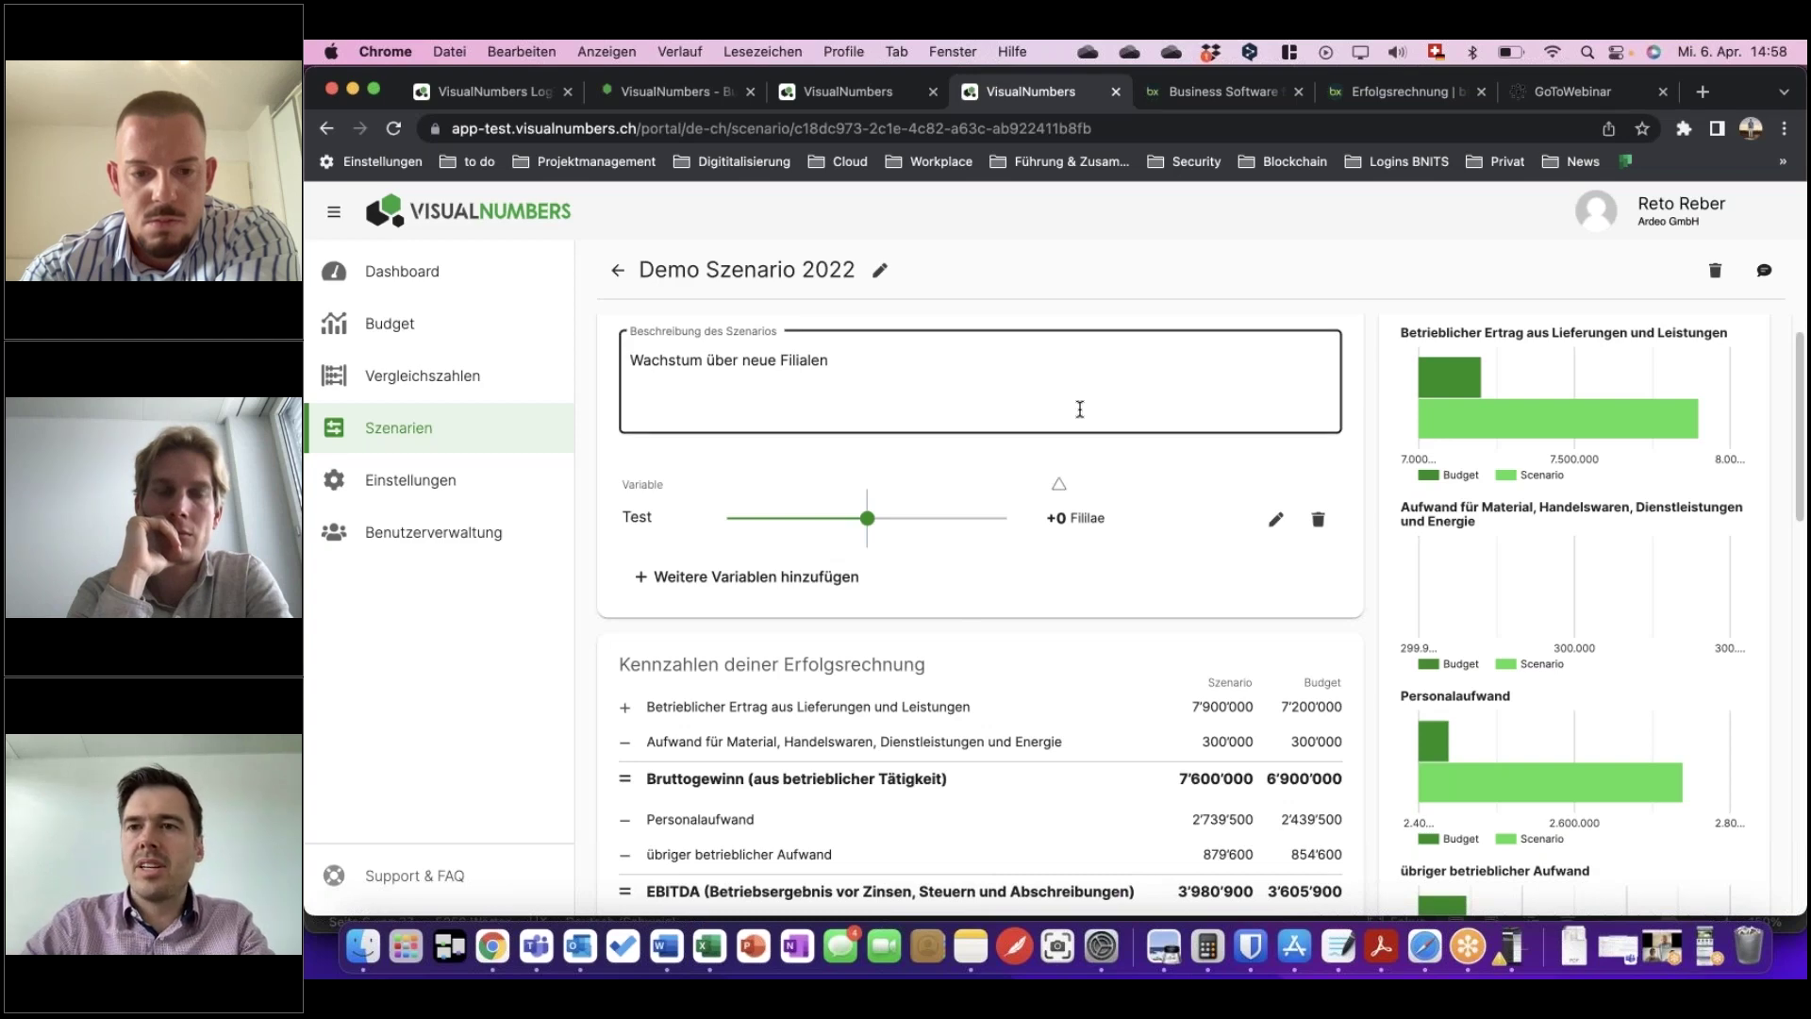
{"action": "left_click", "coordinate": [909, 557]}
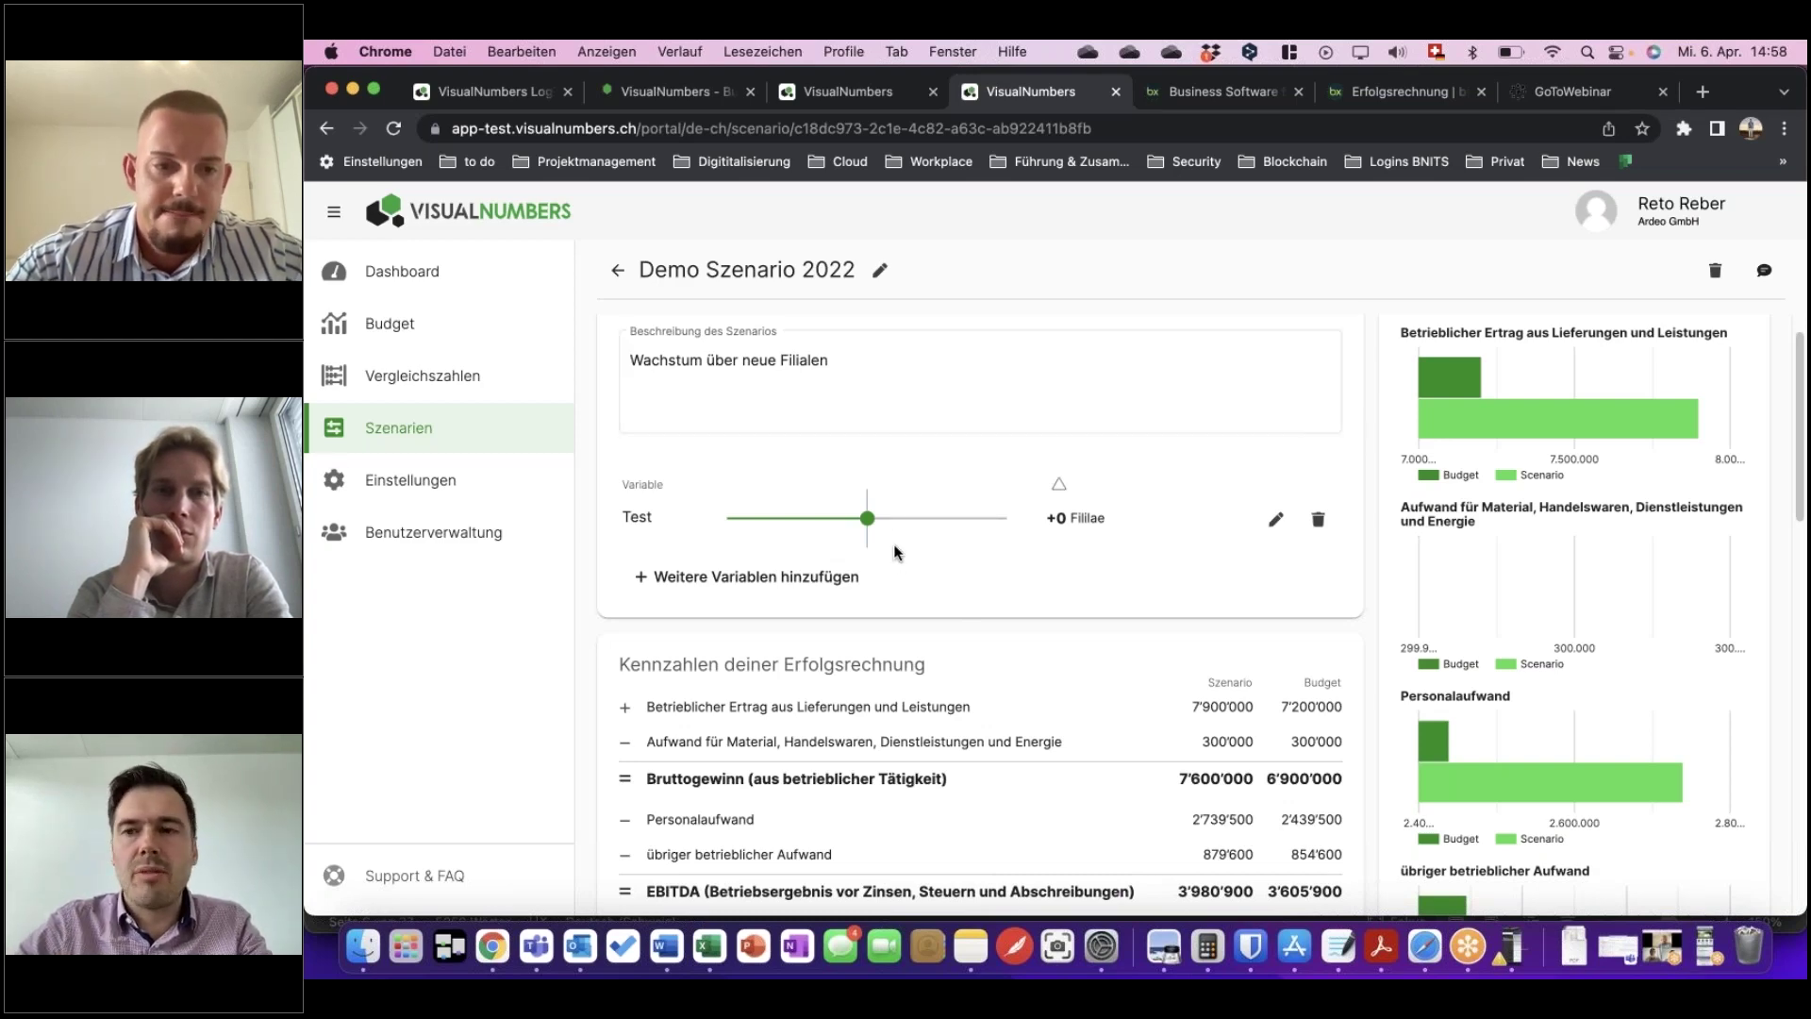
{"action": "left_click", "coordinate": [943, 396]}
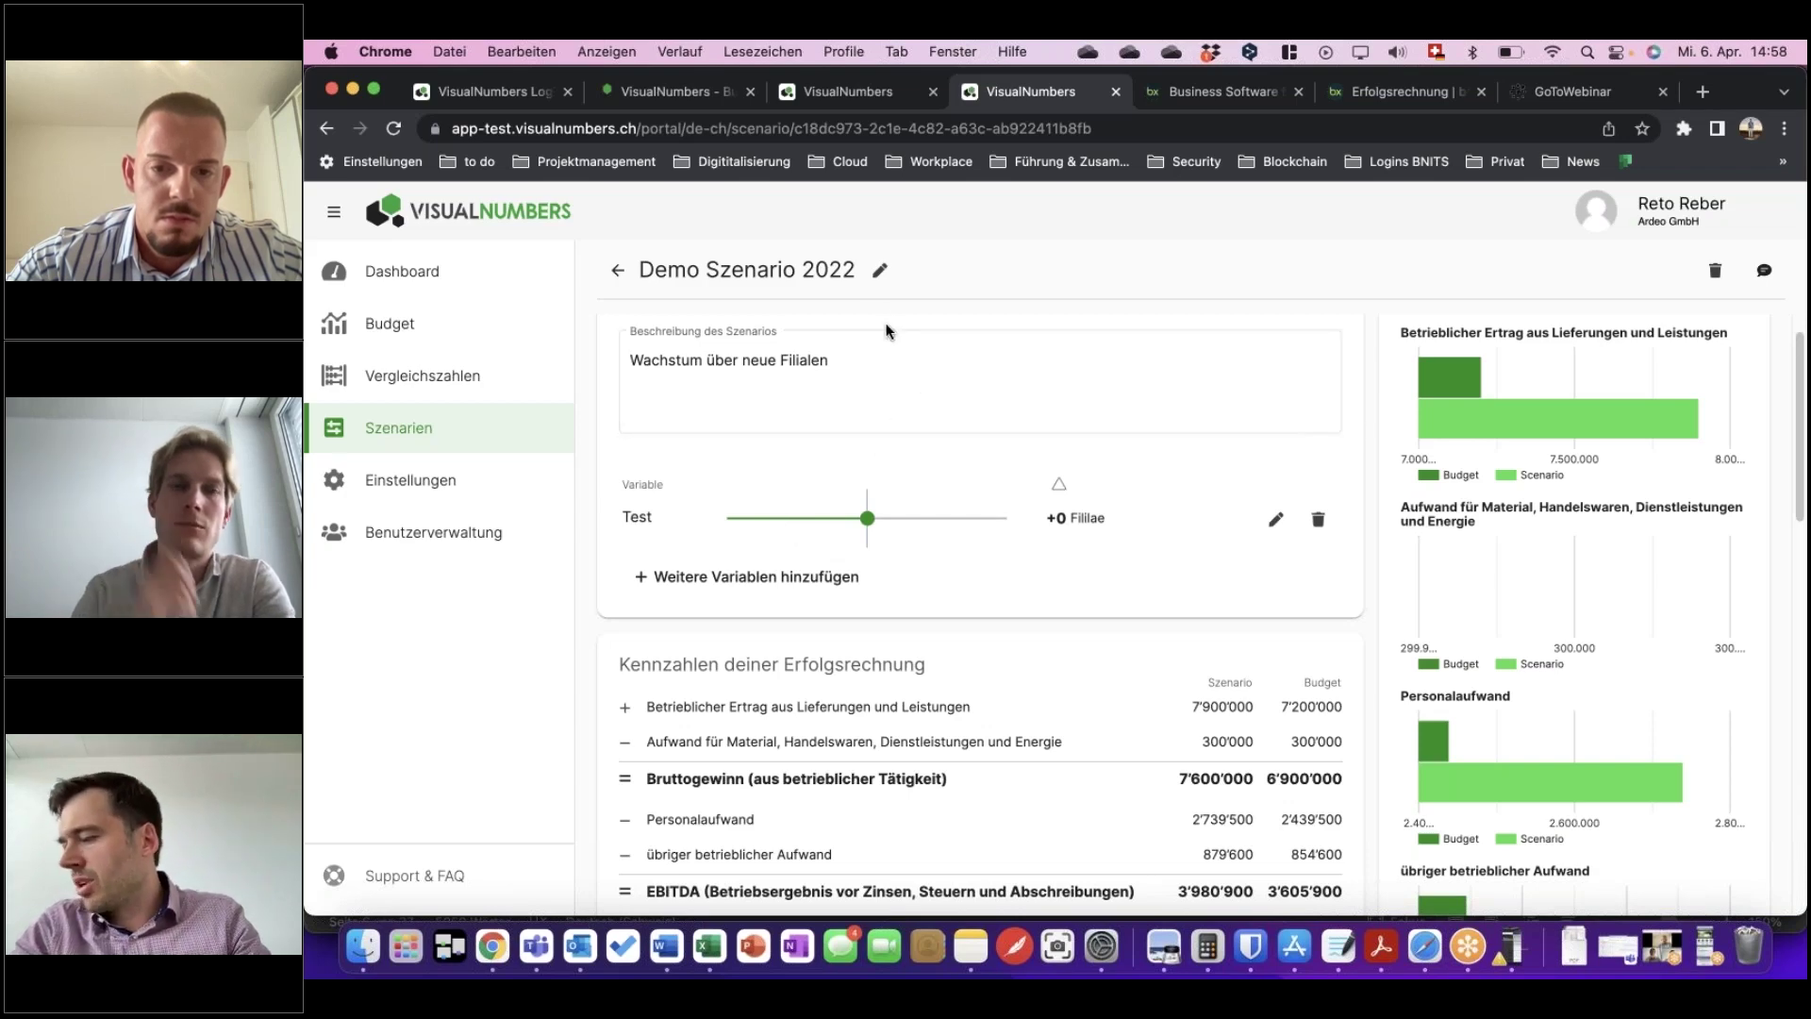
{"action": "scroll", "coordinate": [969, 541], "scroll_direction": "down", "scroll_amount": 3}
{"action": "scroll", "coordinate": [968, 539], "scroll_direction": "down", "scroll_amount": 4}
{"action": "scroll", "coordinate": [967, 540], "scroll_direction": "up", "scroll_amount": 8}
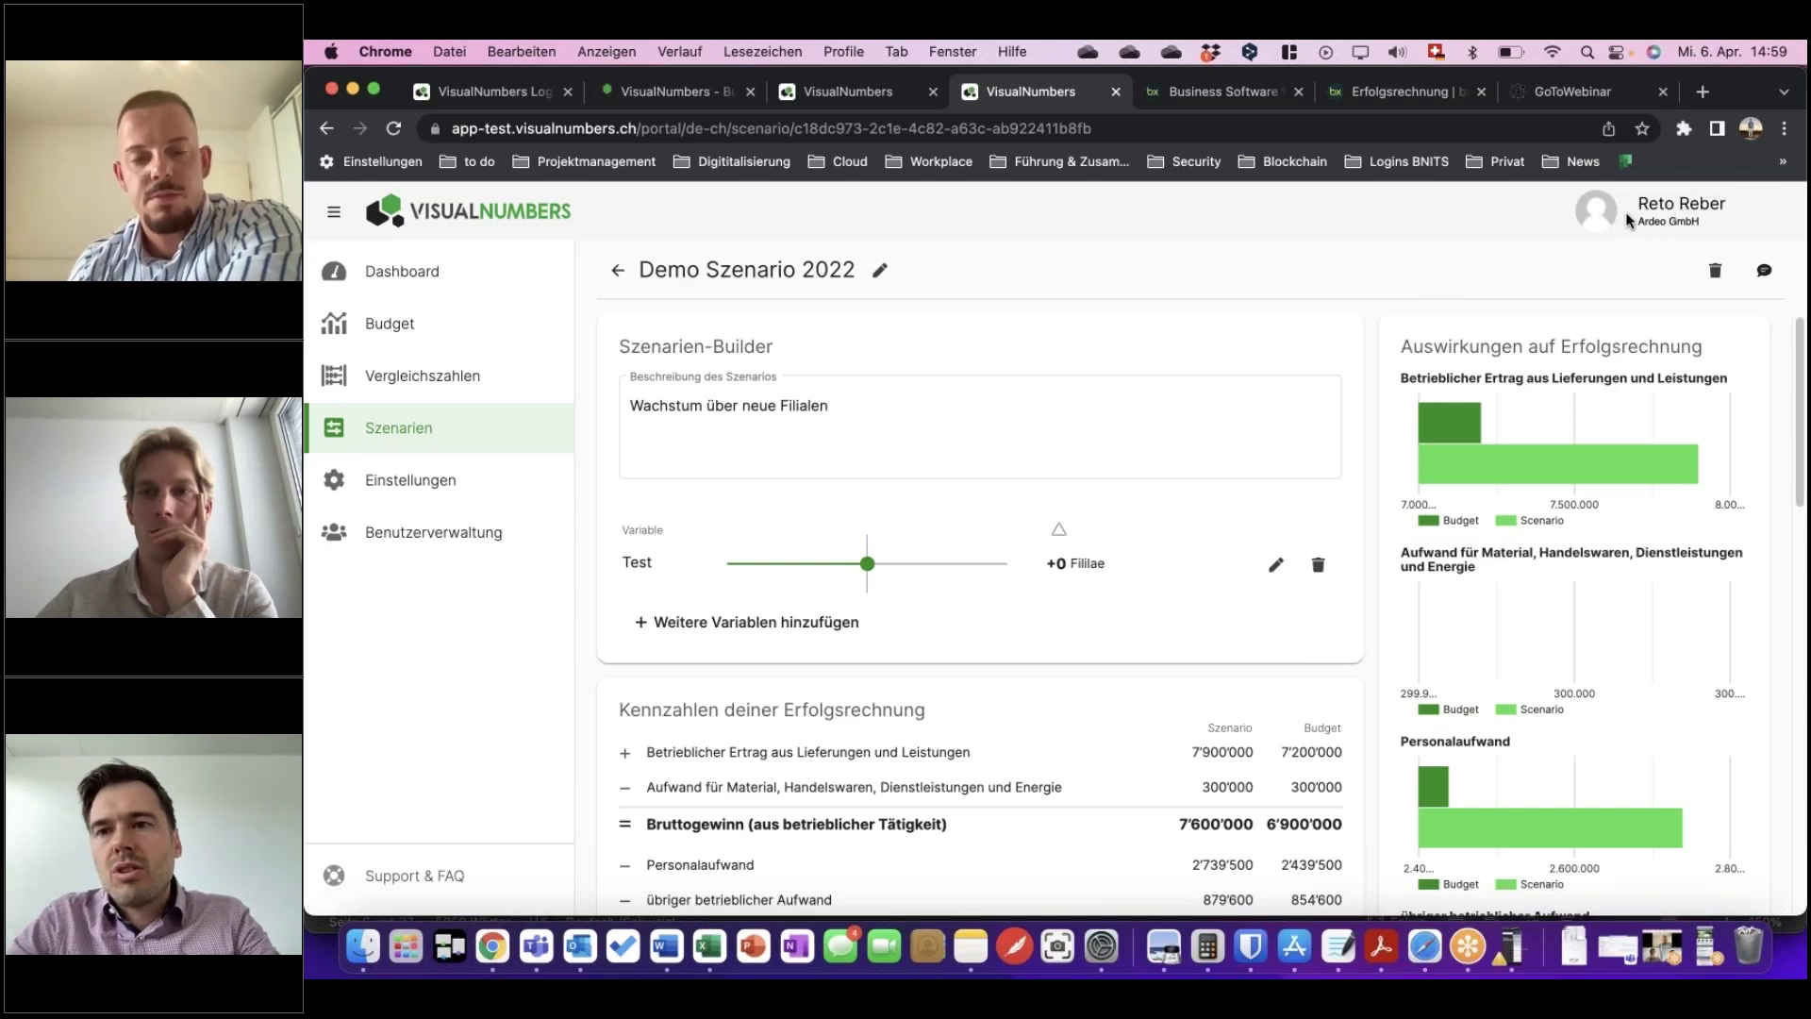
Glance at the user account menu, then show Benutzerverwaltung with its four users and their last logins.
{"action": "left_click", "coordinate": [1686, 213]}
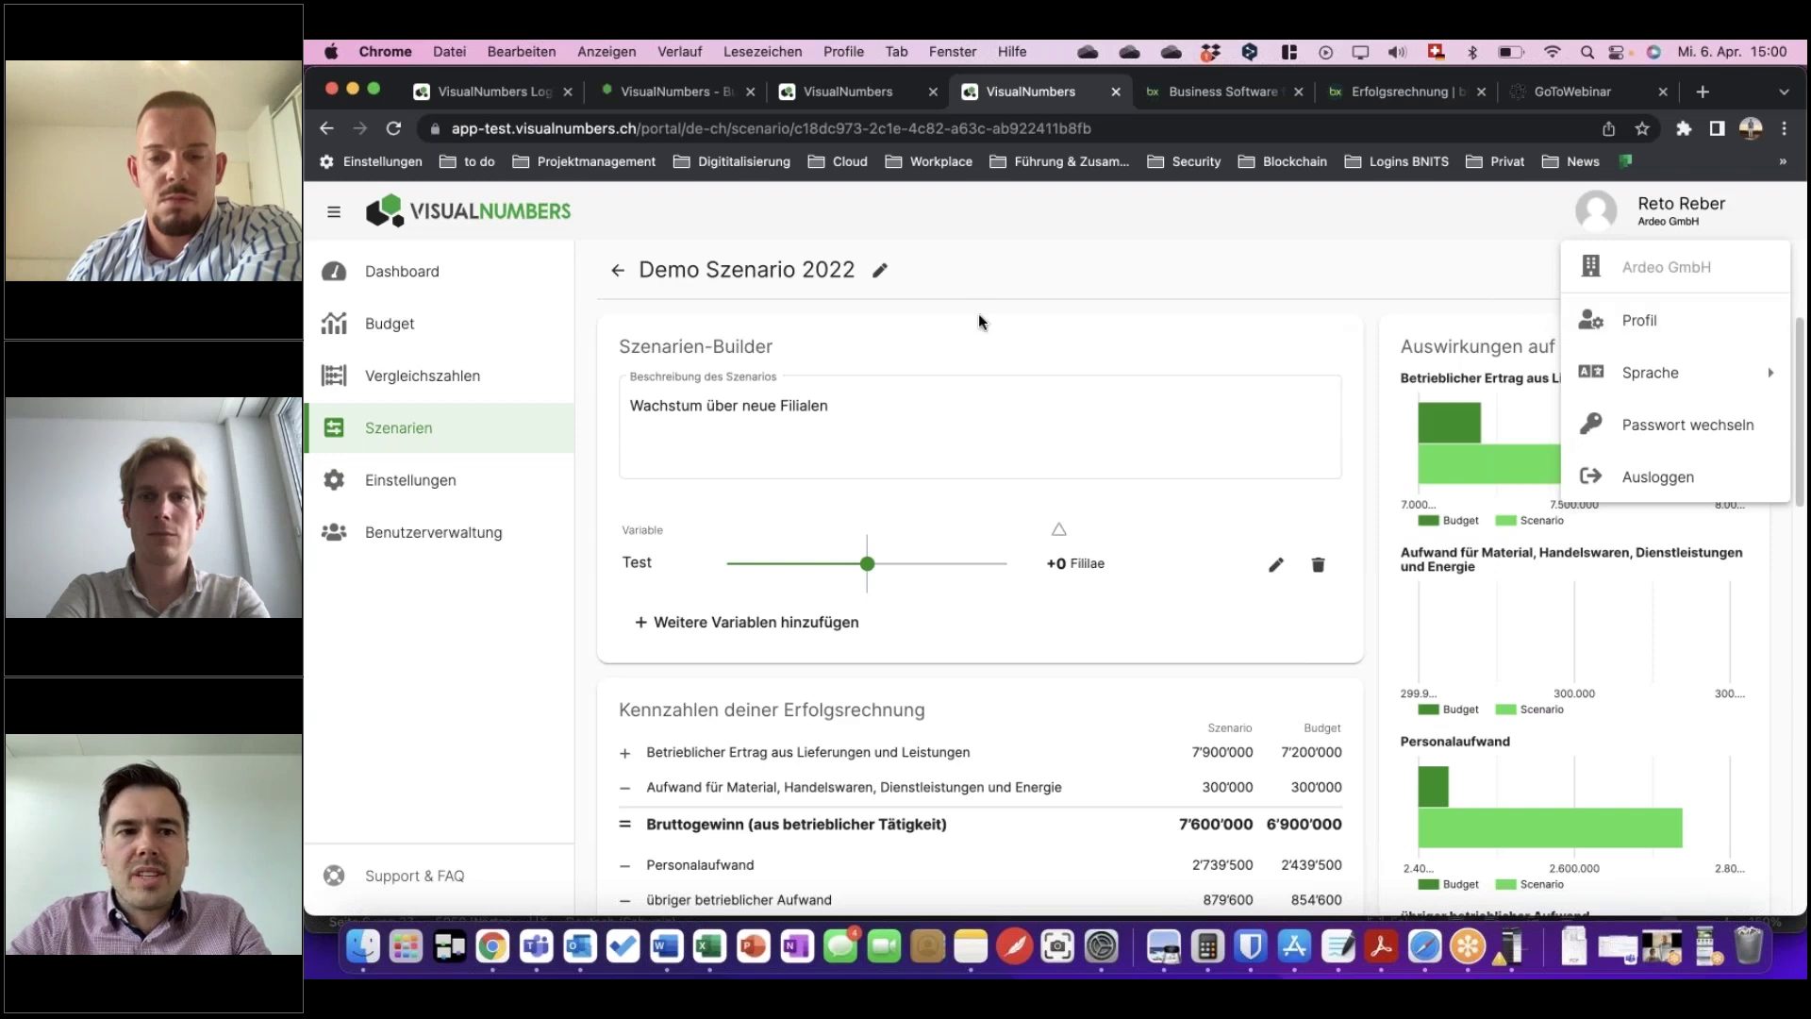
{"action": "left_click", "coordinate": [437, 533]}
{"action": "left_click", "coordinate": [429, 532]}
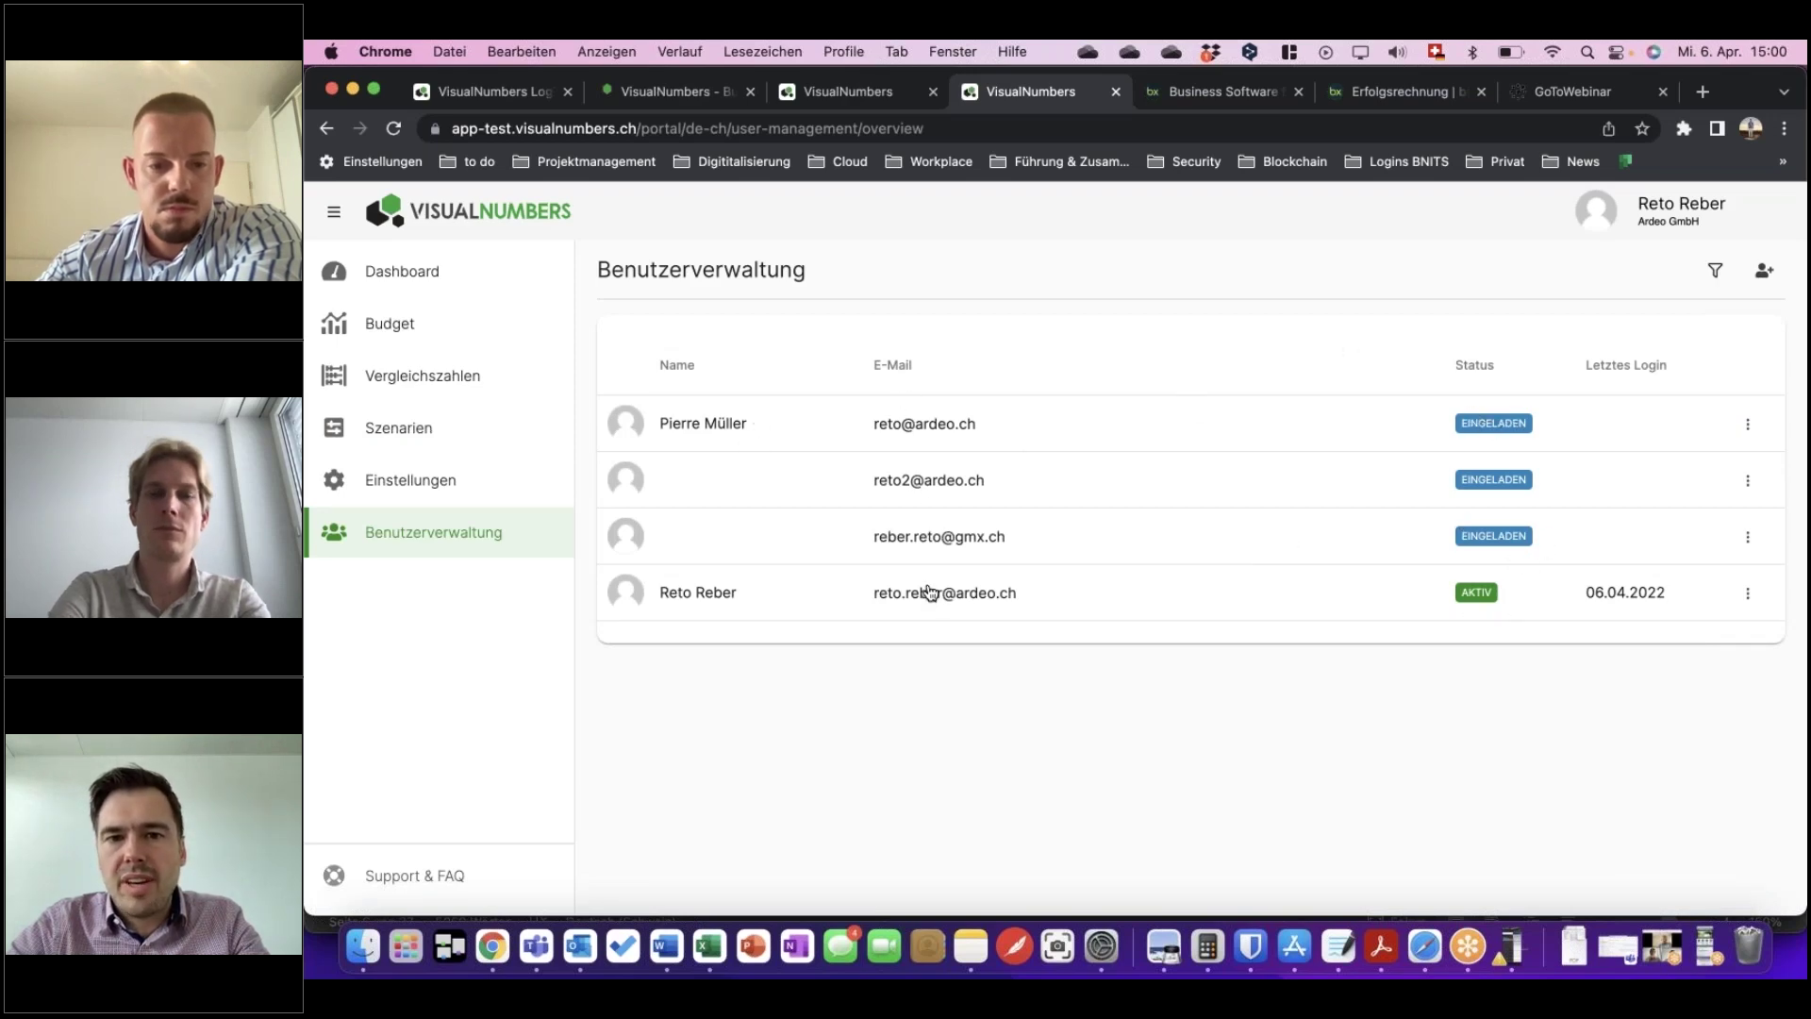
{"action": "left_click", "coordinate": [765, 600]}
{"action": "scroll", "coordinate": [1141, 597], "scroll_direction": "down", "scroll_amount": 3}
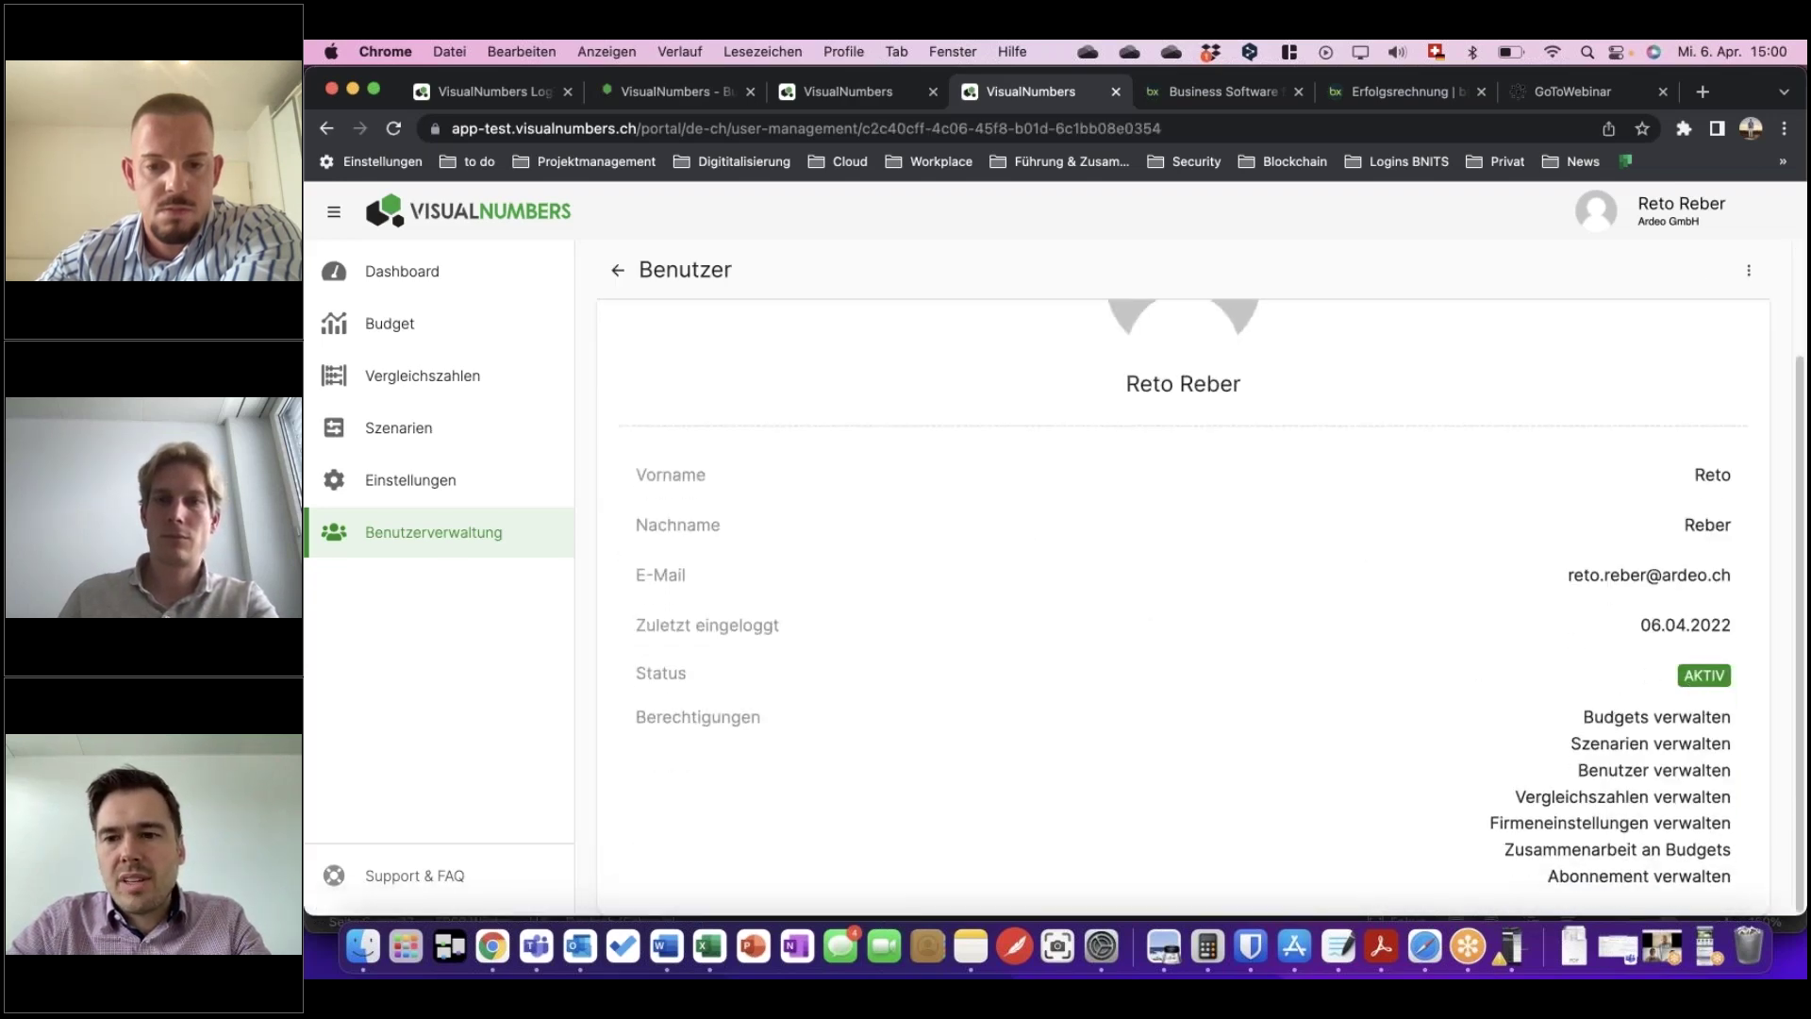
{"action": "scroll", "coordinate": [1524, 764], "scroll_direction": "up", "scroll_amount": 3}
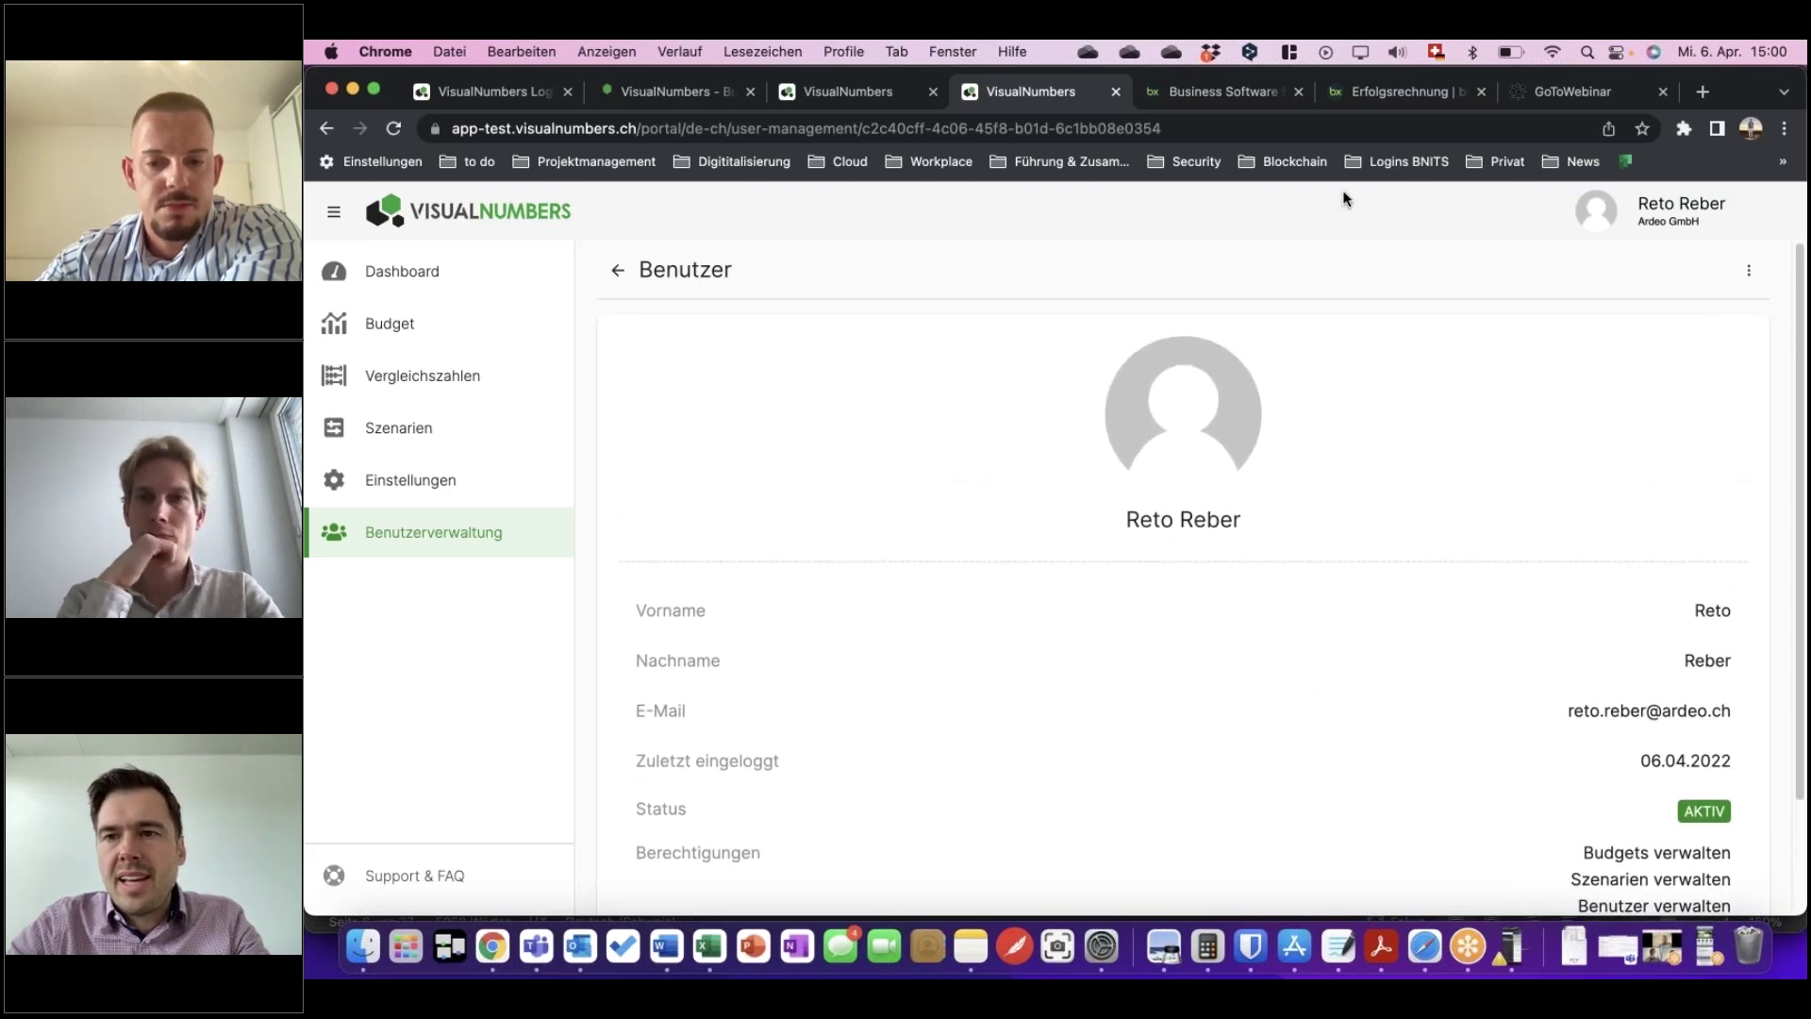
{"action": "left_click", "coordinate": [615, 272]}
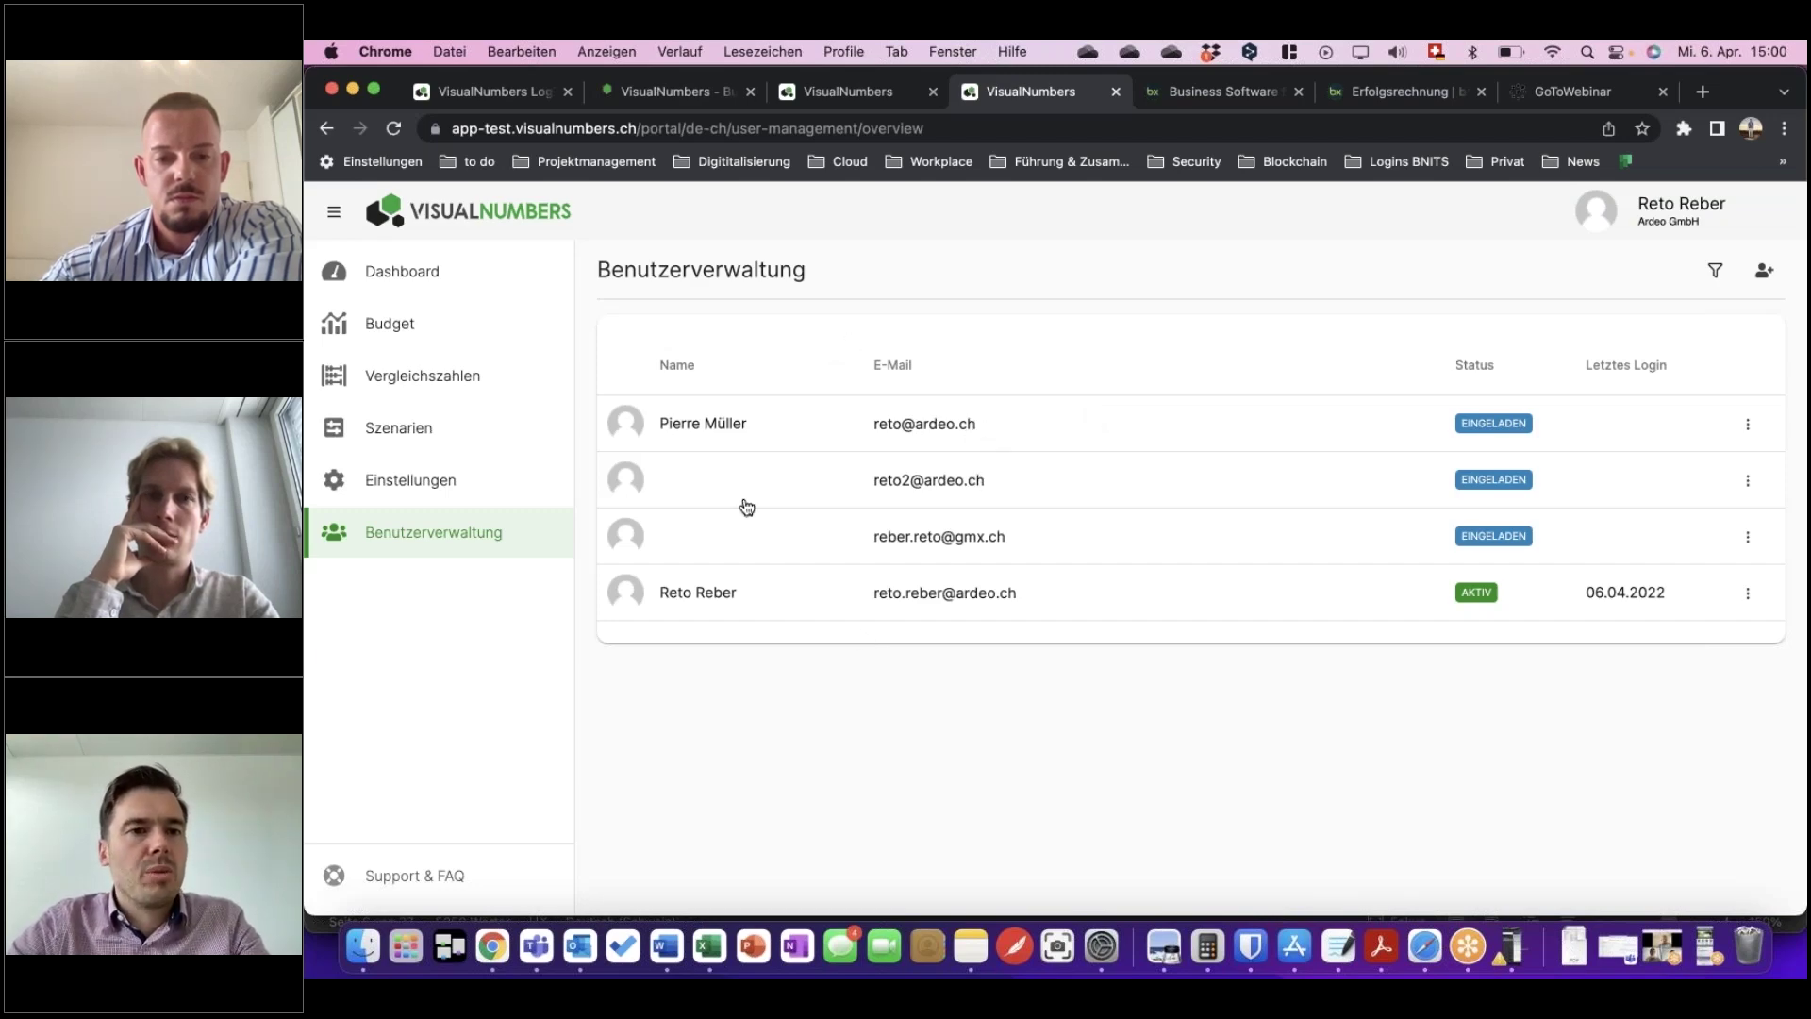
Review the Mein Abo subscription, then view Firmeneinstellungen with GmbH, 10 employees and Schweiz.
{"action": "left_click", "coordinate": [425, 484]}
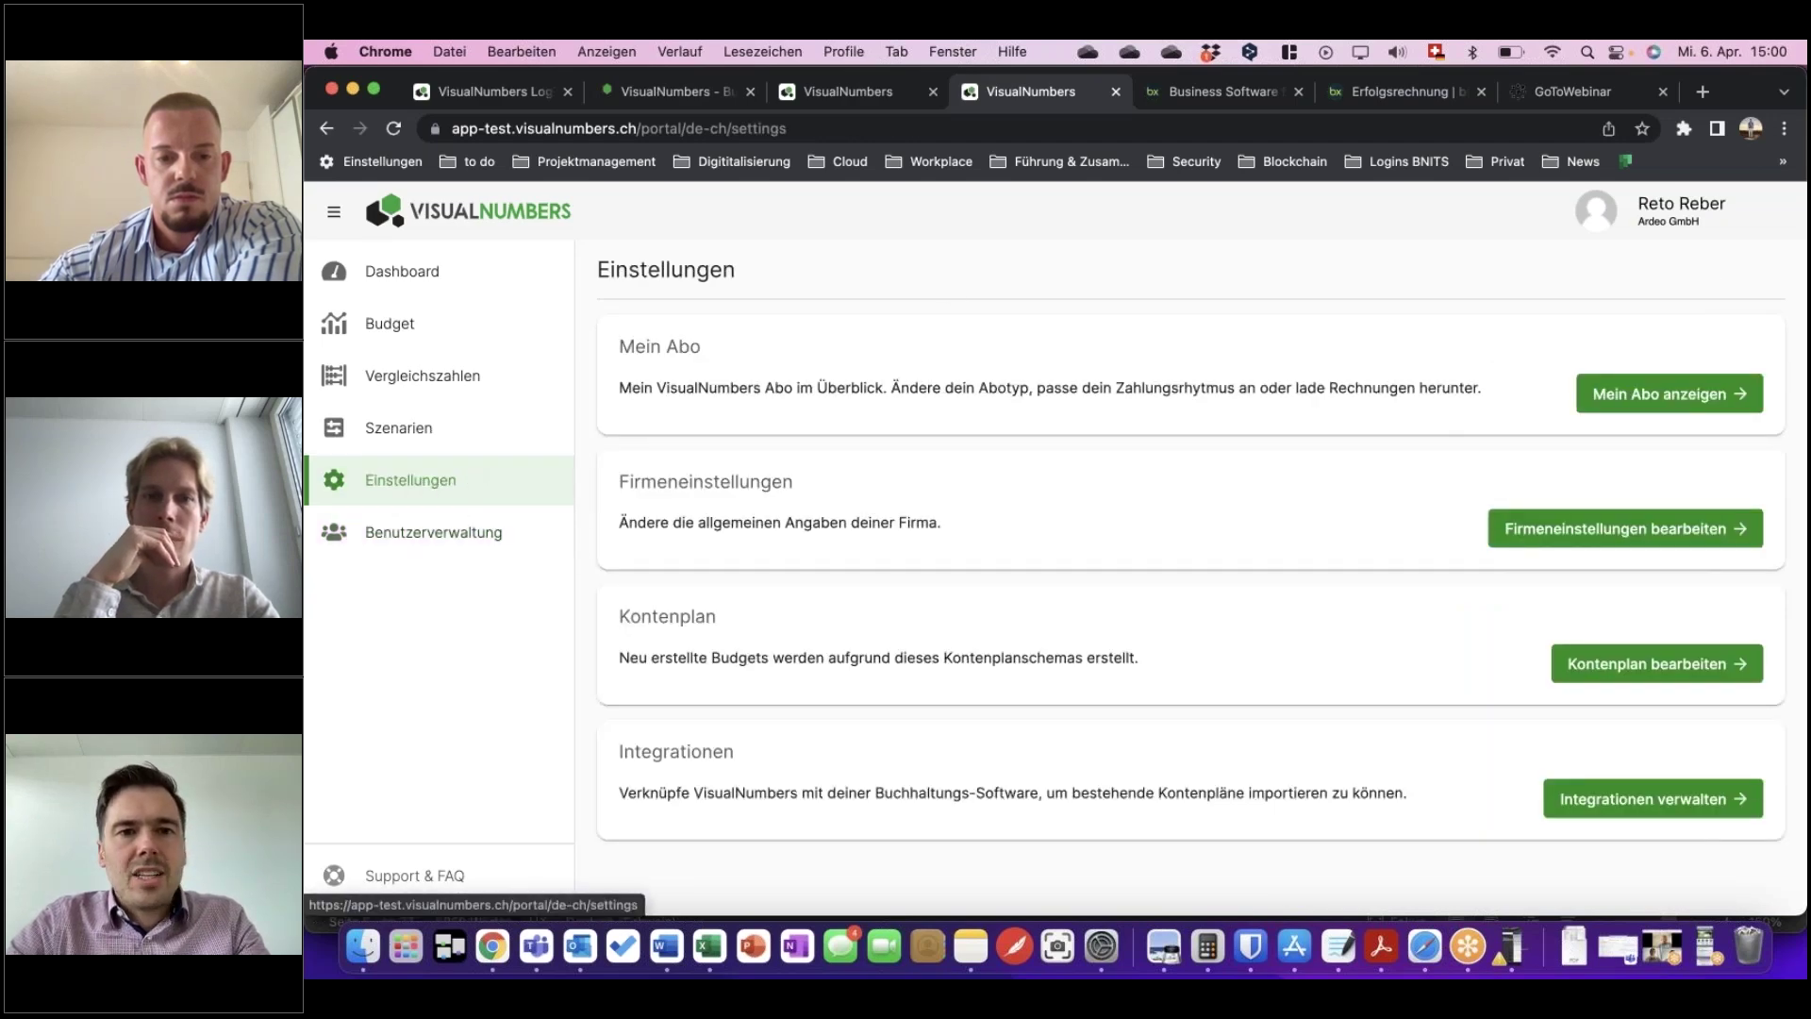
{"action": "left_click", "coordinate": [1666, 394]}
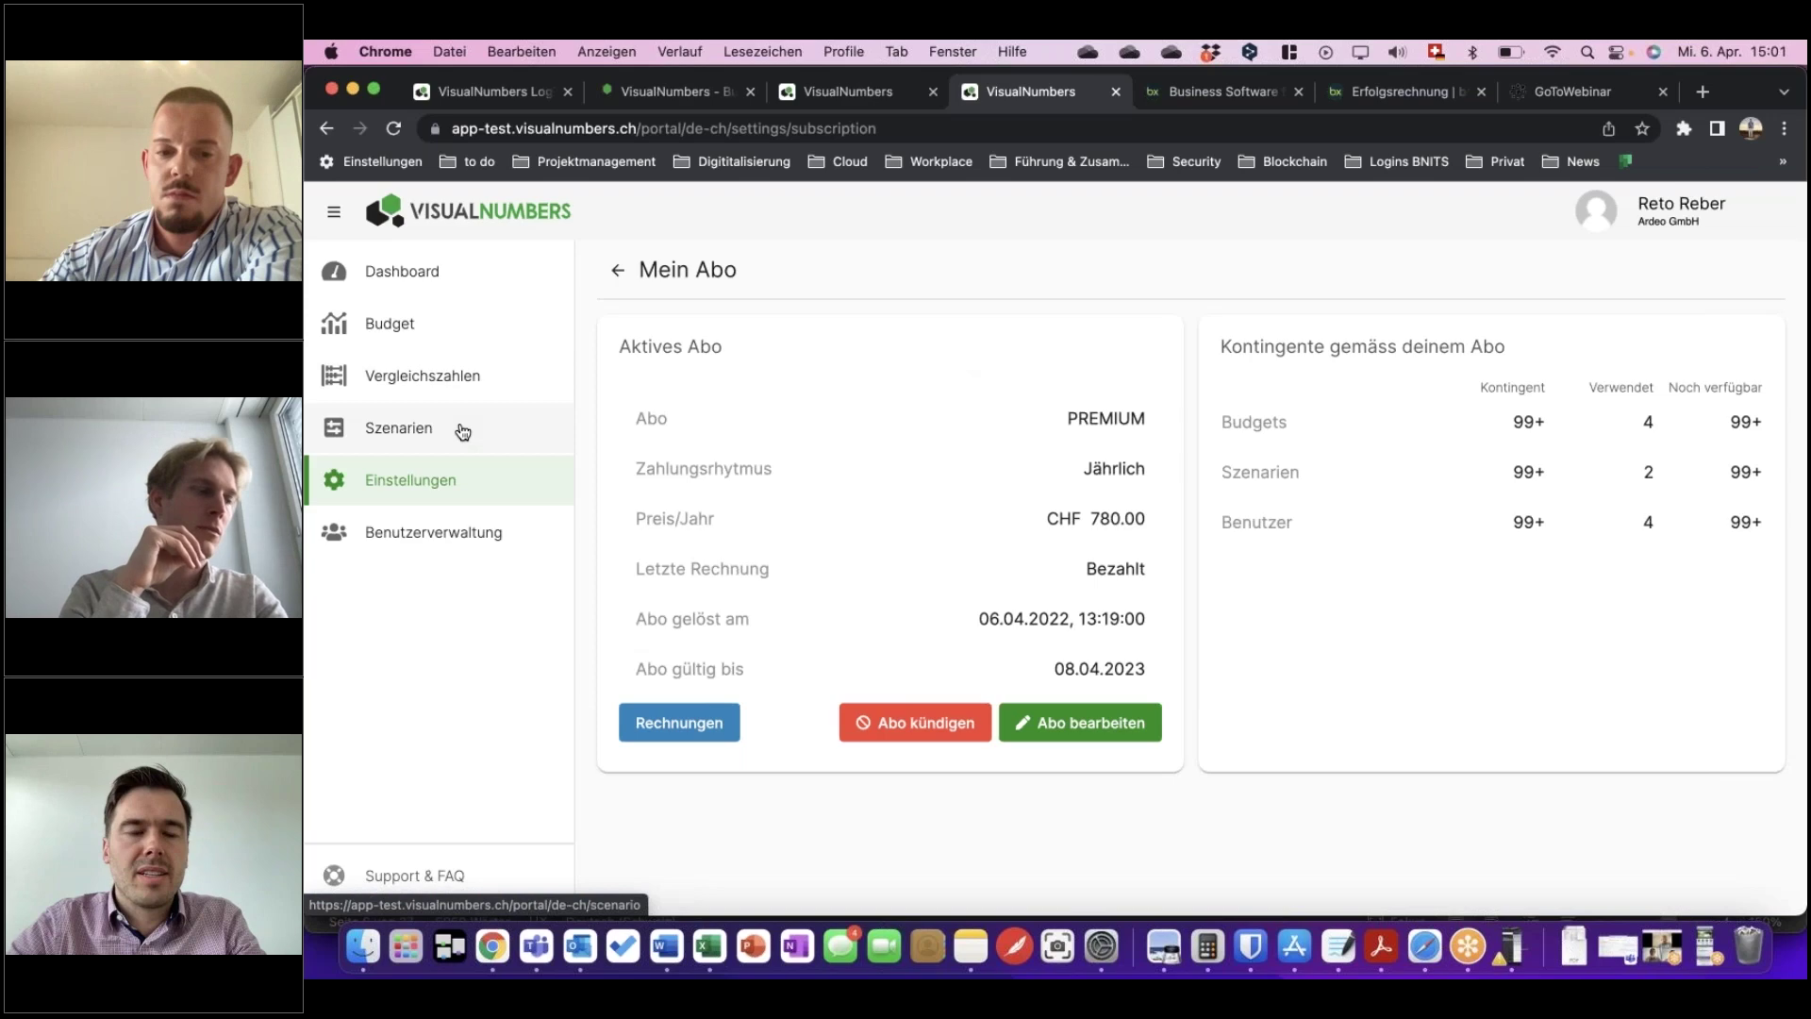
{"action": "left_click", "coordinate": [433, 494]}
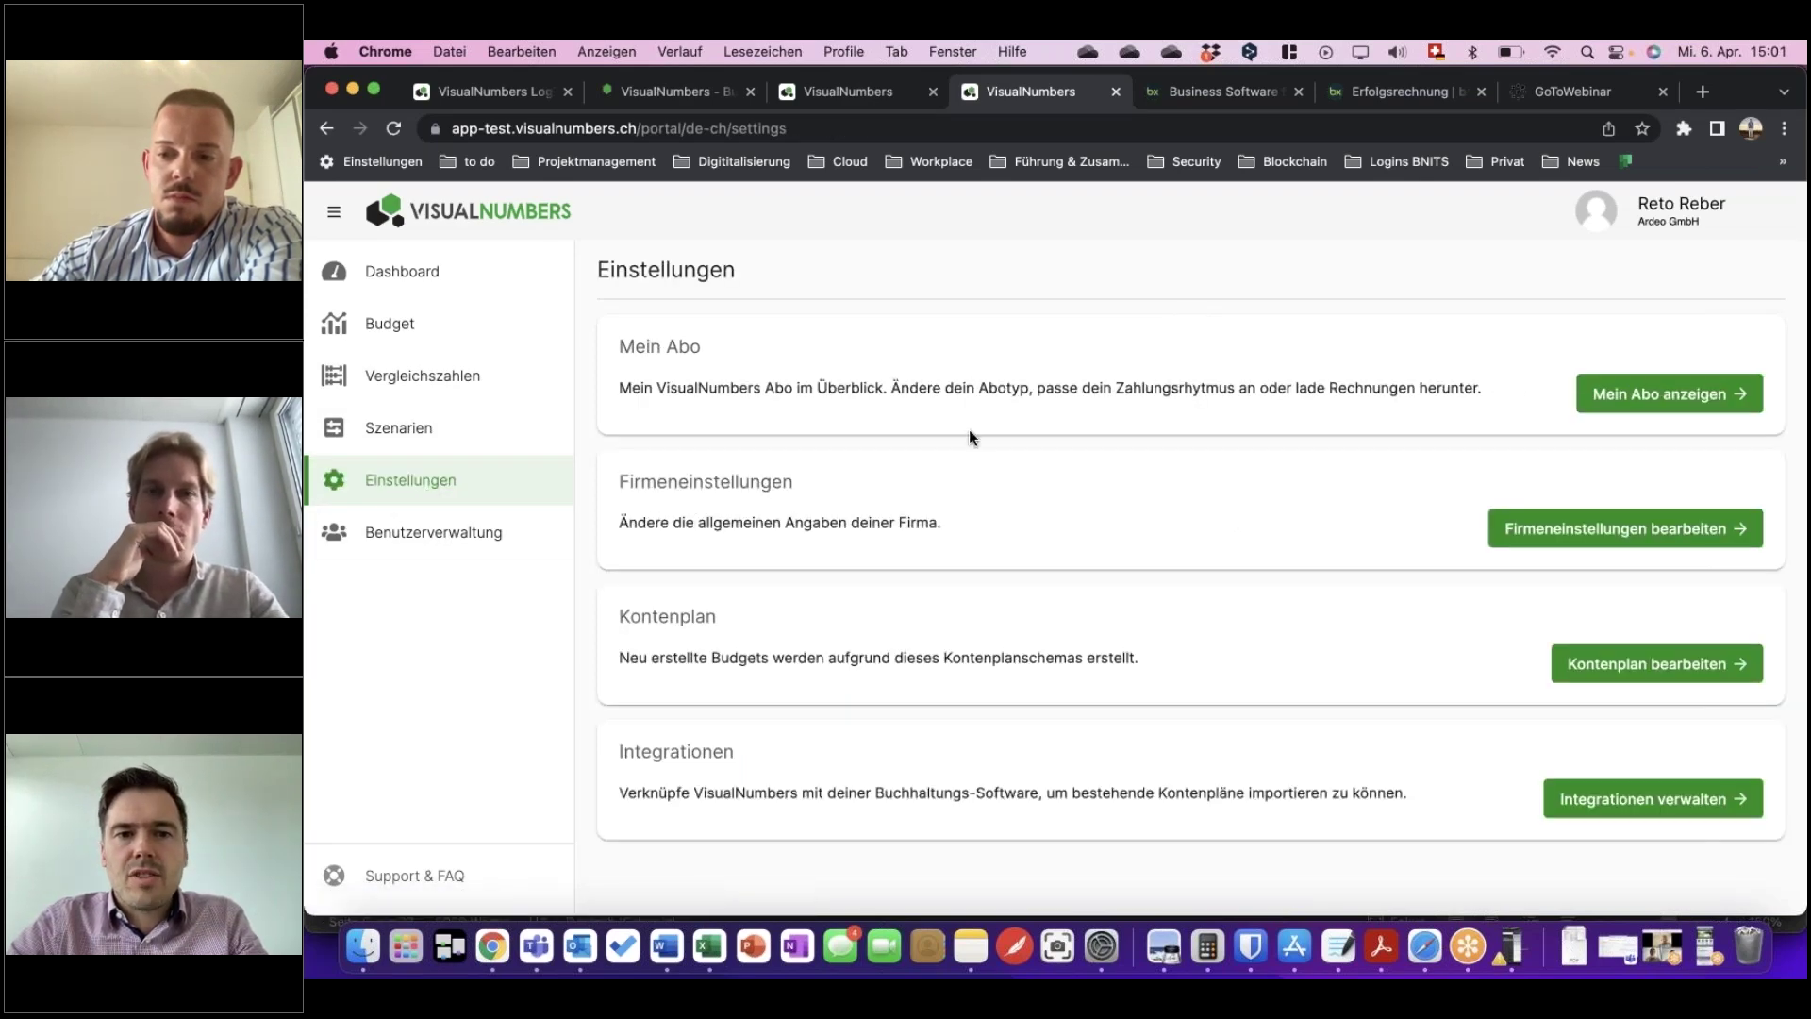
{"action": "left_click", "coordinate": [1594, 530]}
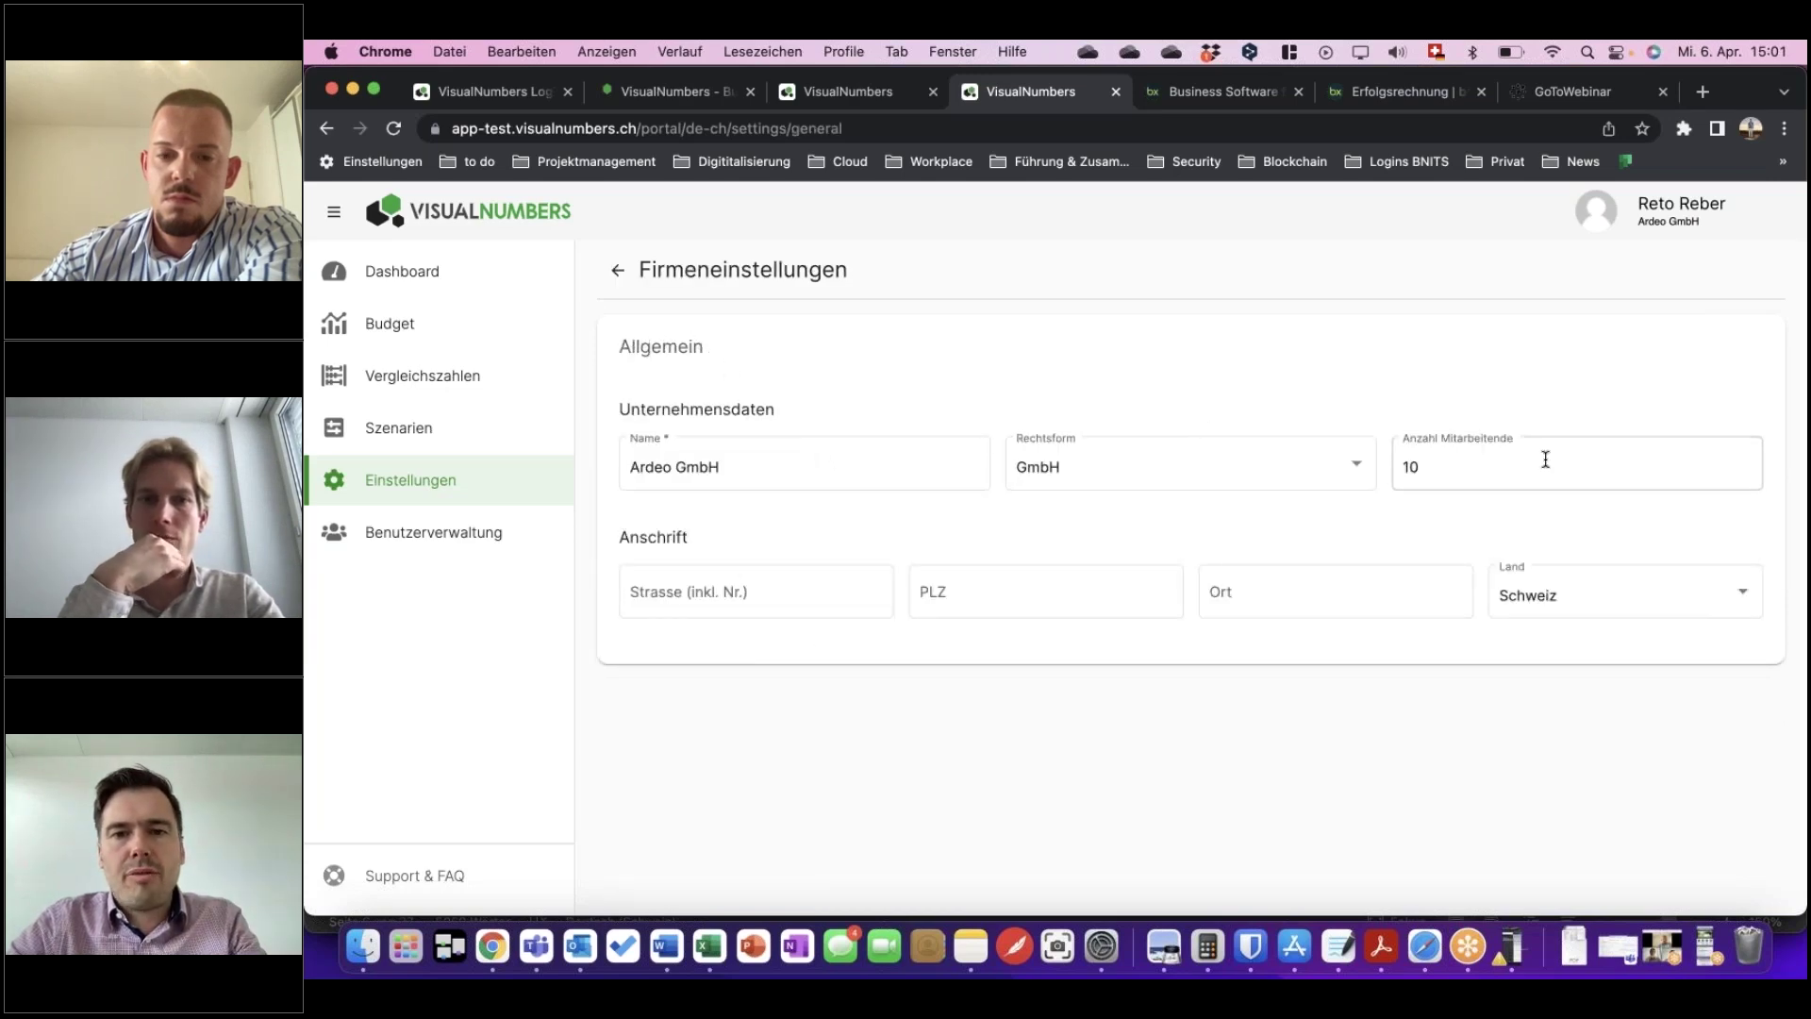
Browse the Kontenplan account table, then return to the Einstellungen overview.
{"action": "left_click", "coordinate": [407, 500]}
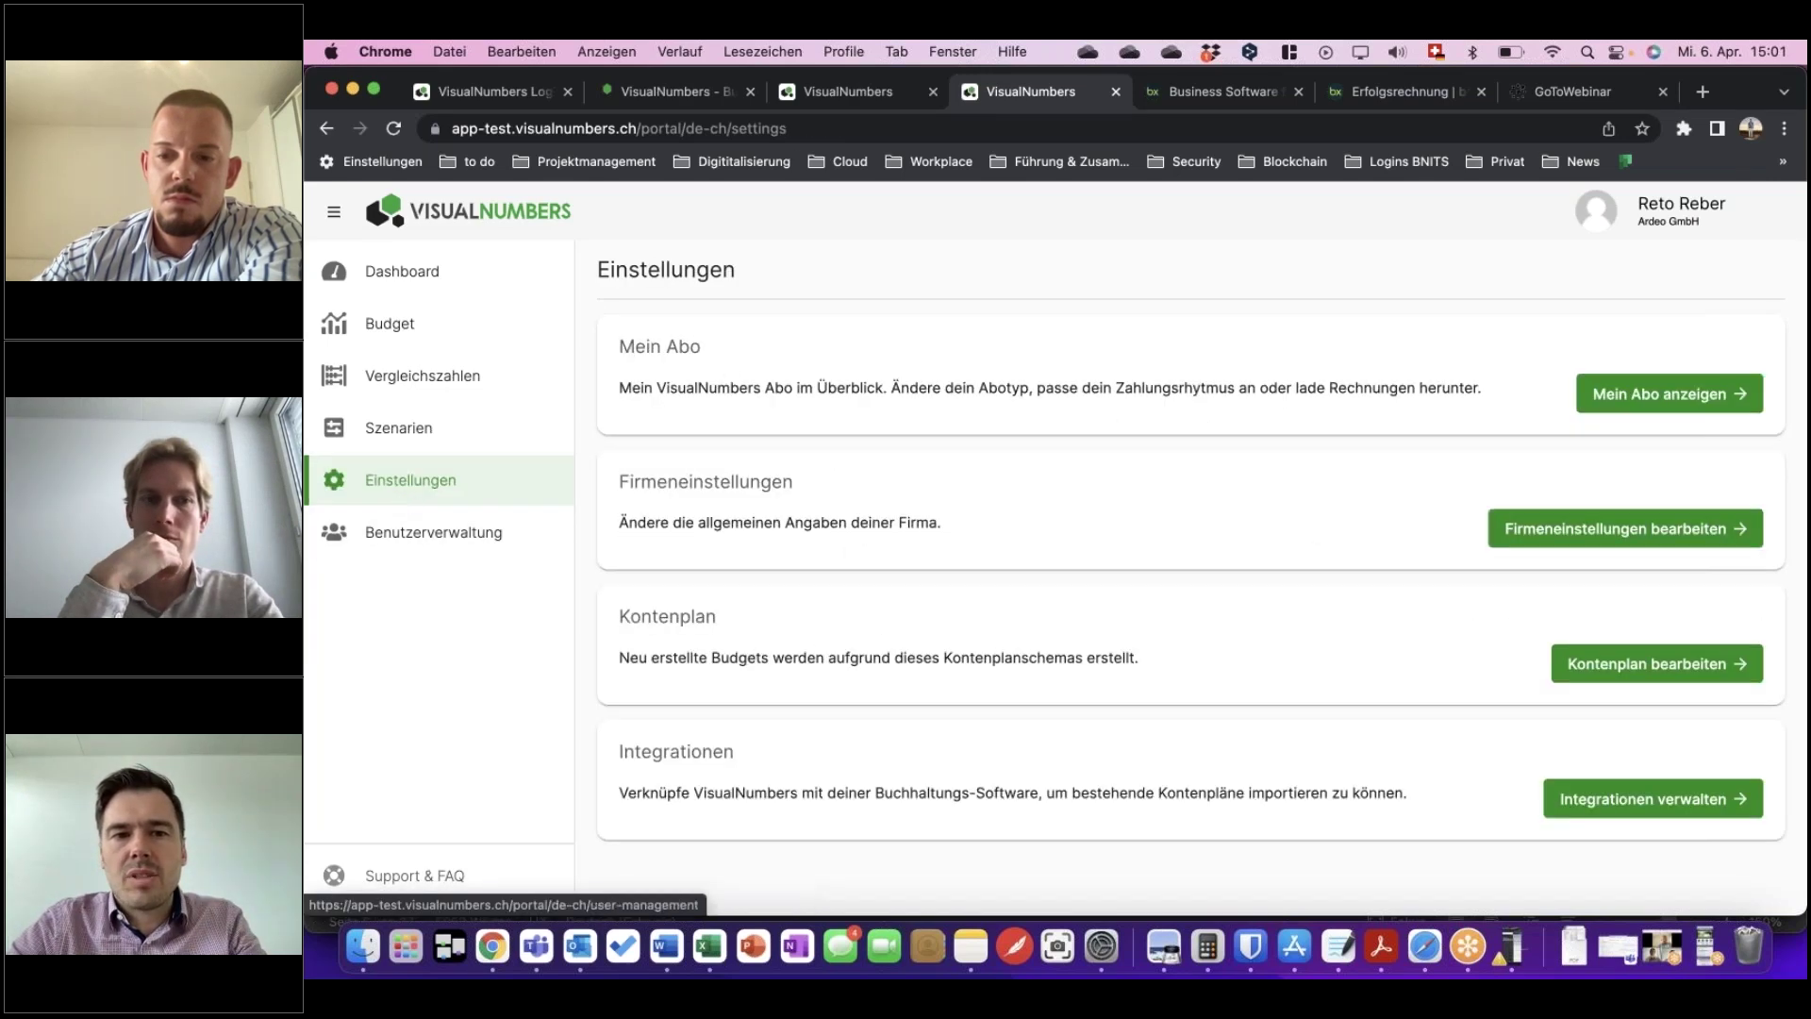
{"action": "left_click", "coordinate": [1691, 665]}
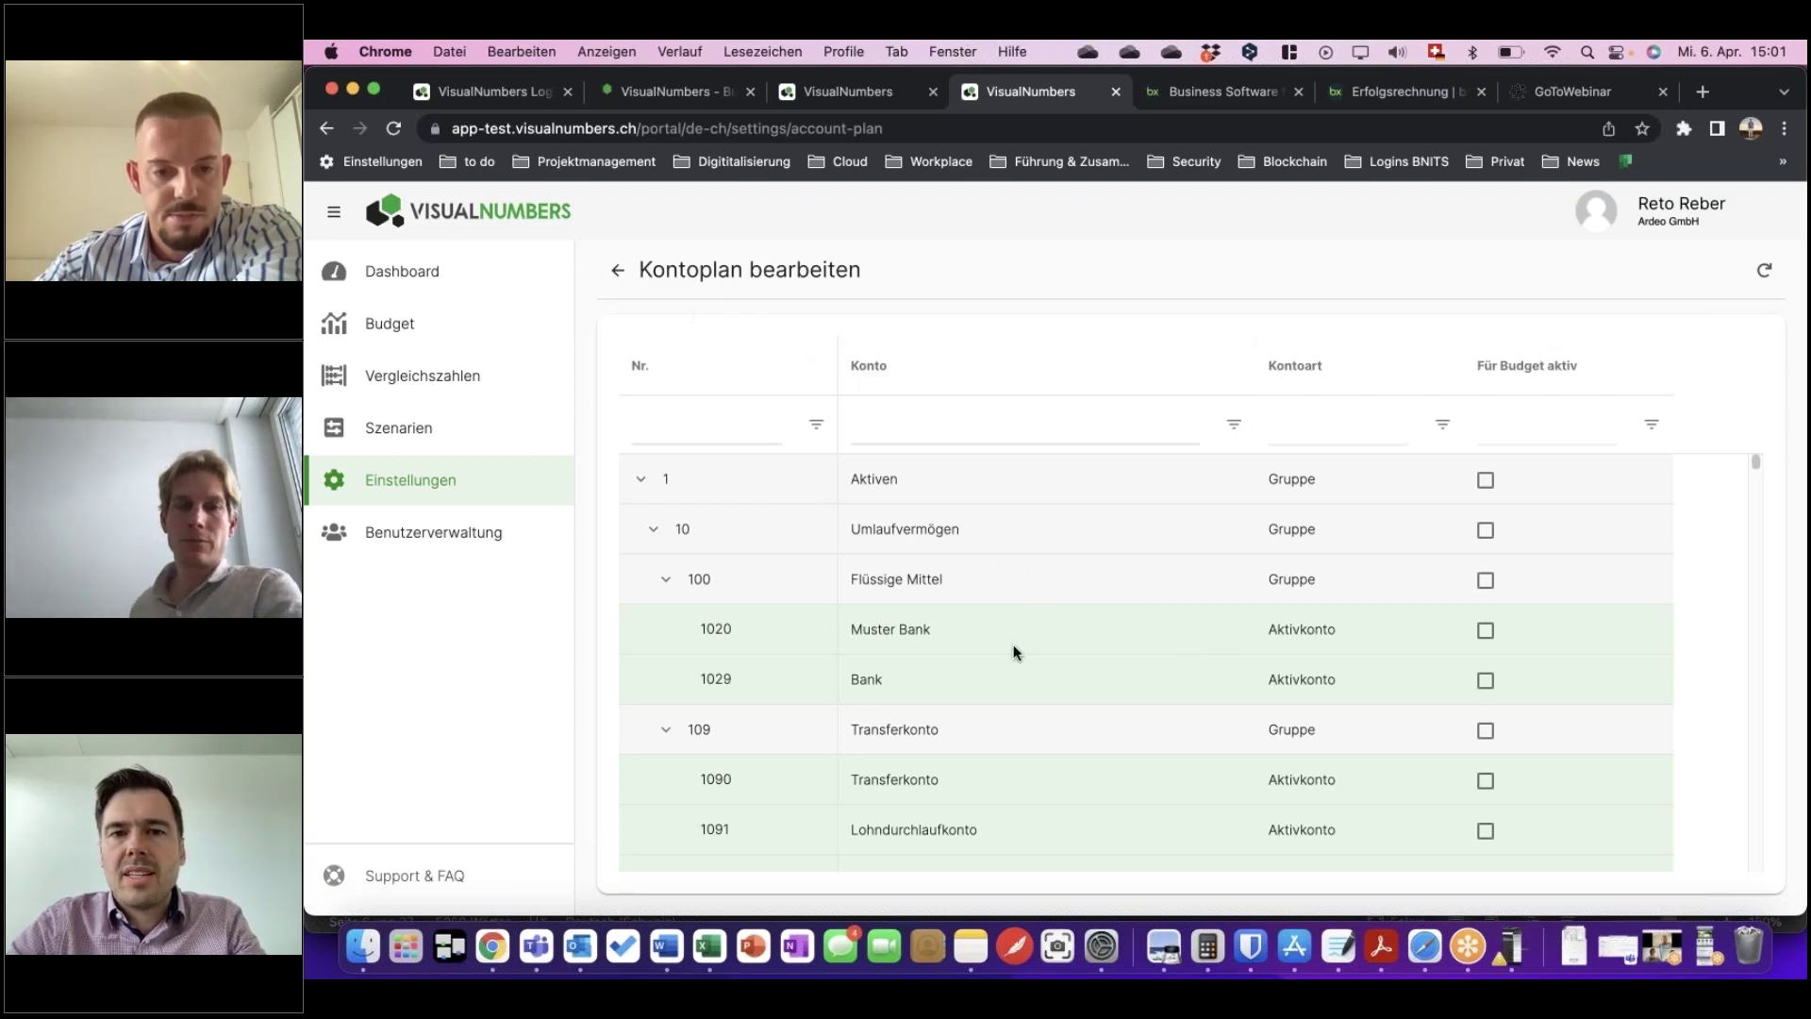
{"action": "scroll", "coordinate": [1013, 649], "scroll_direction": "down", "scroll_amount": 10}
{"action": "scroll", "coordinate": [1013, 649], "scroll_direction": "down", "scroll_amount": 15}
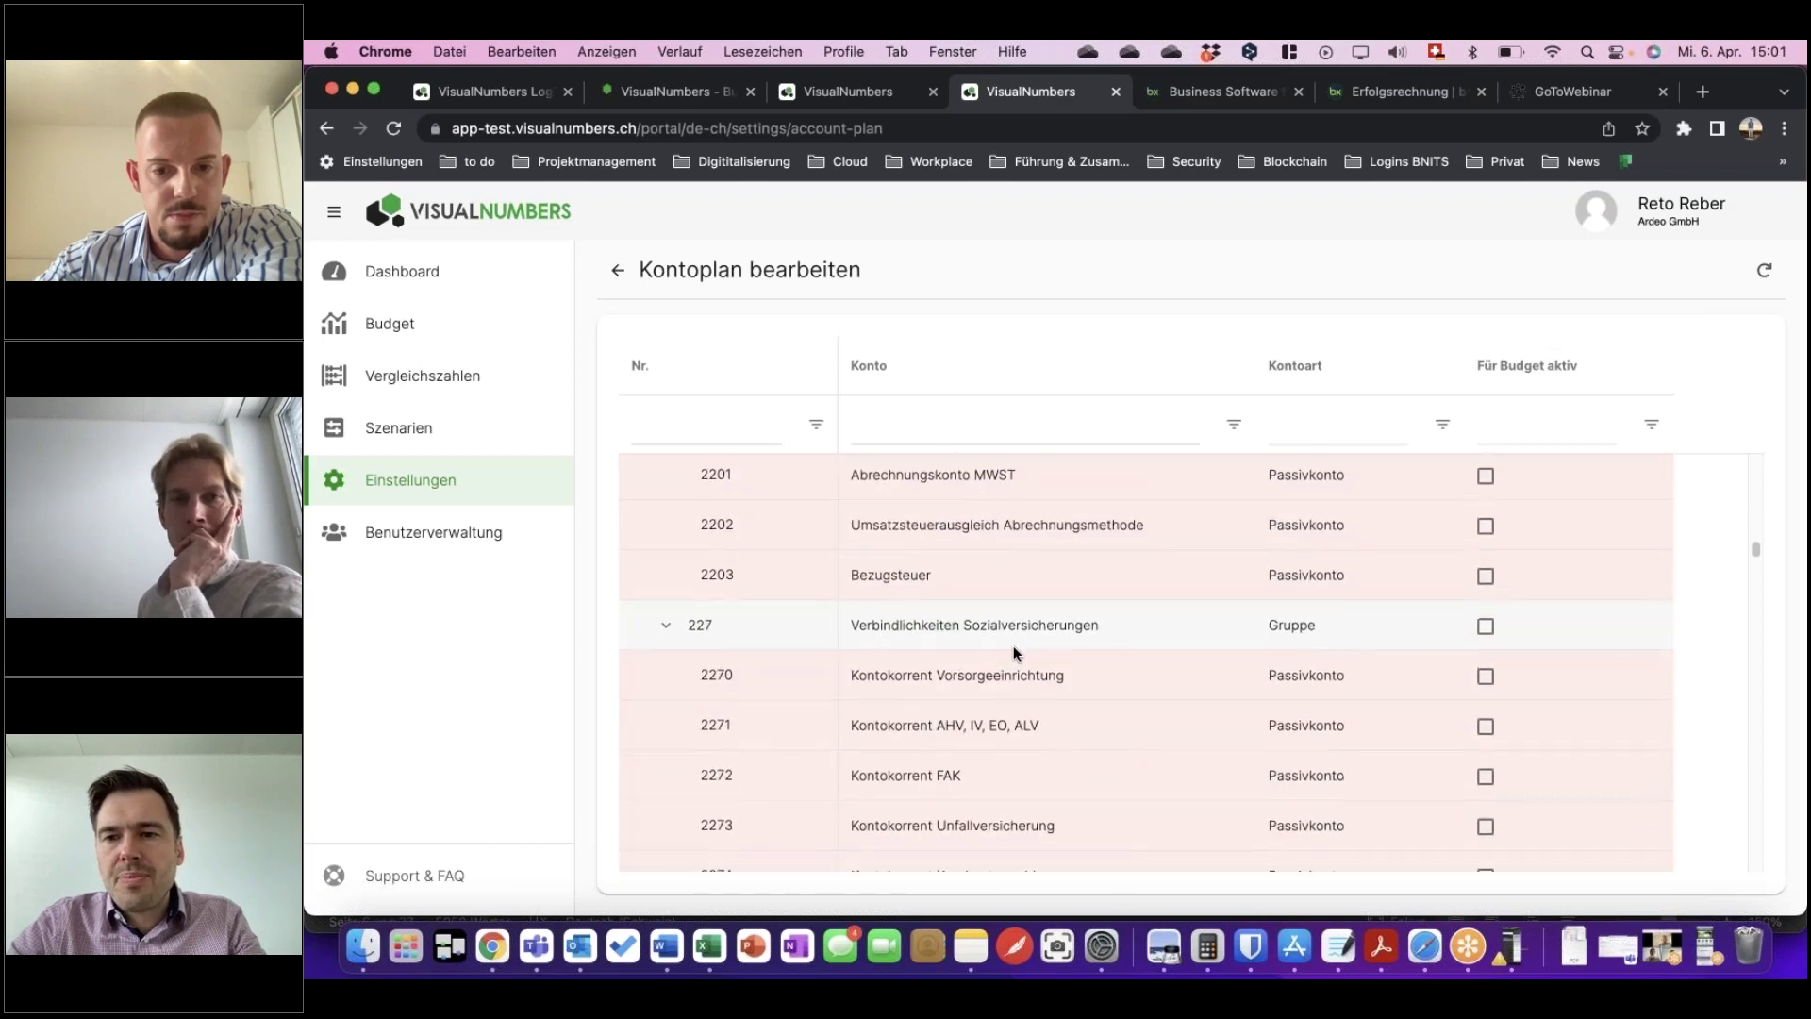
{"action": "scroll", "coordinate": [1013, 645], "scroll_direction": "down", "scroll_amount": 10}
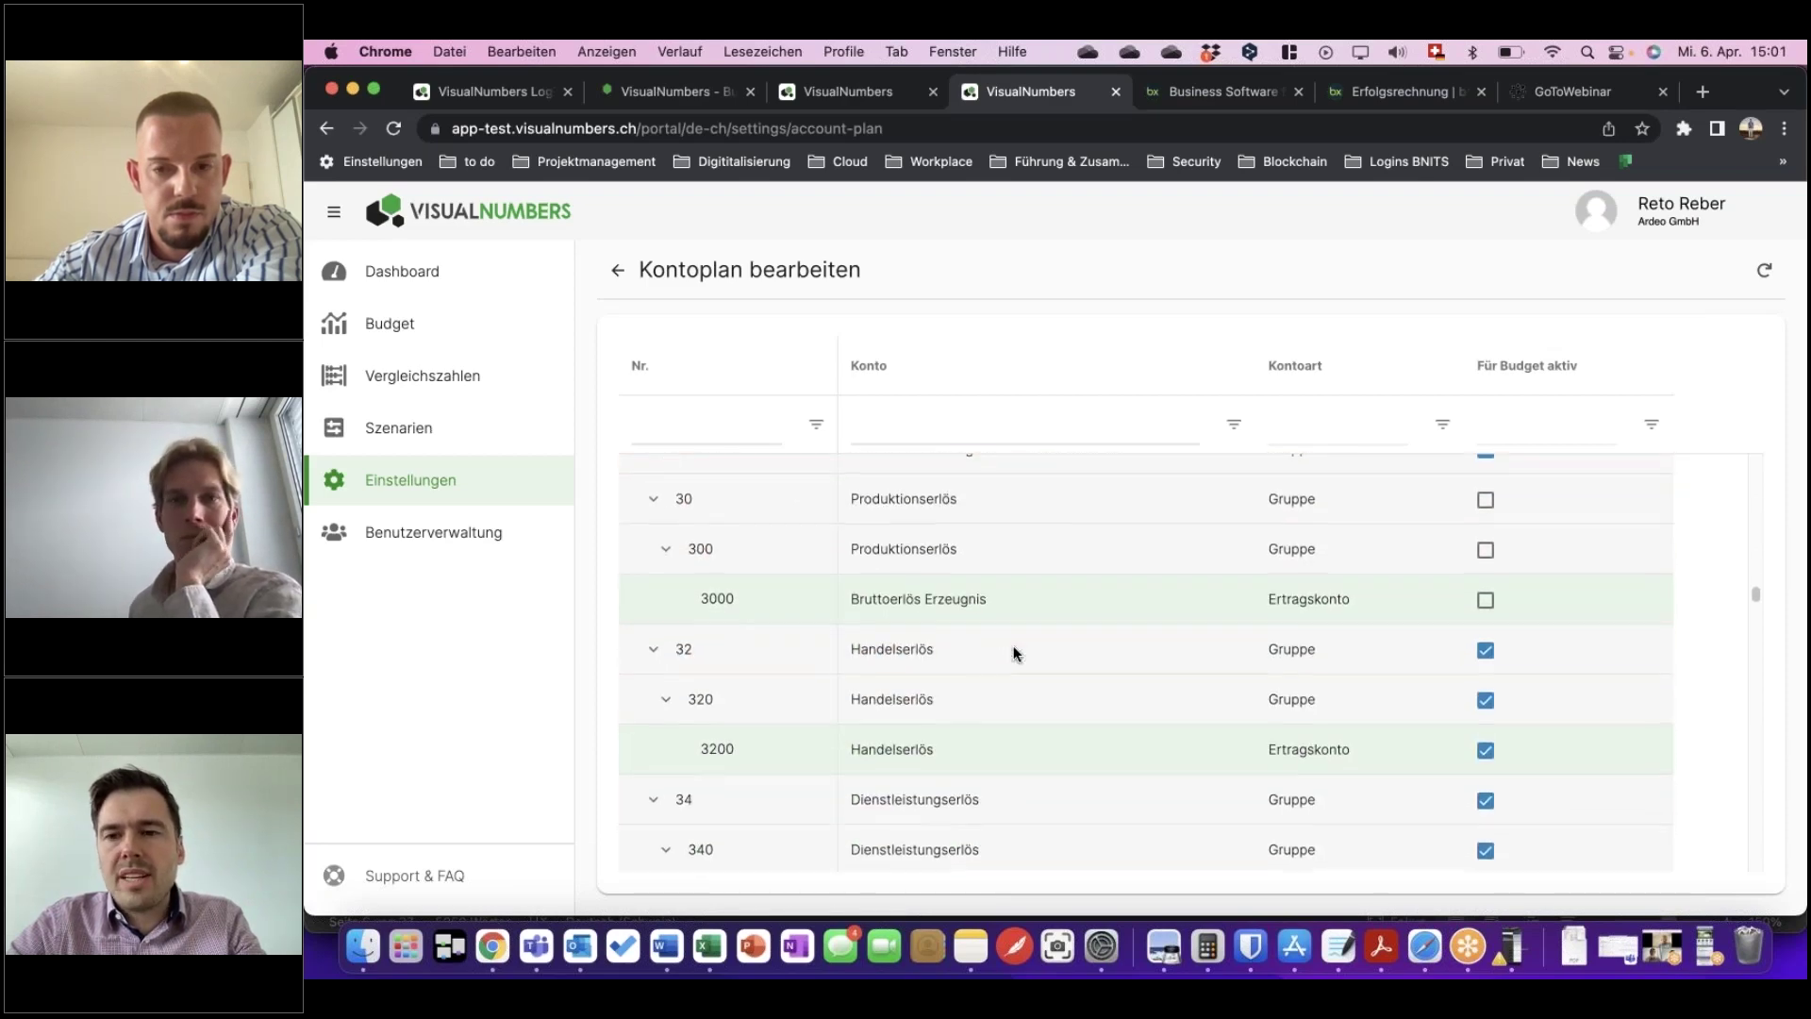
{"action": "scroll", "coordinate": [1456, 720], "scroll_direction": "down", "scroll_amount": 8}
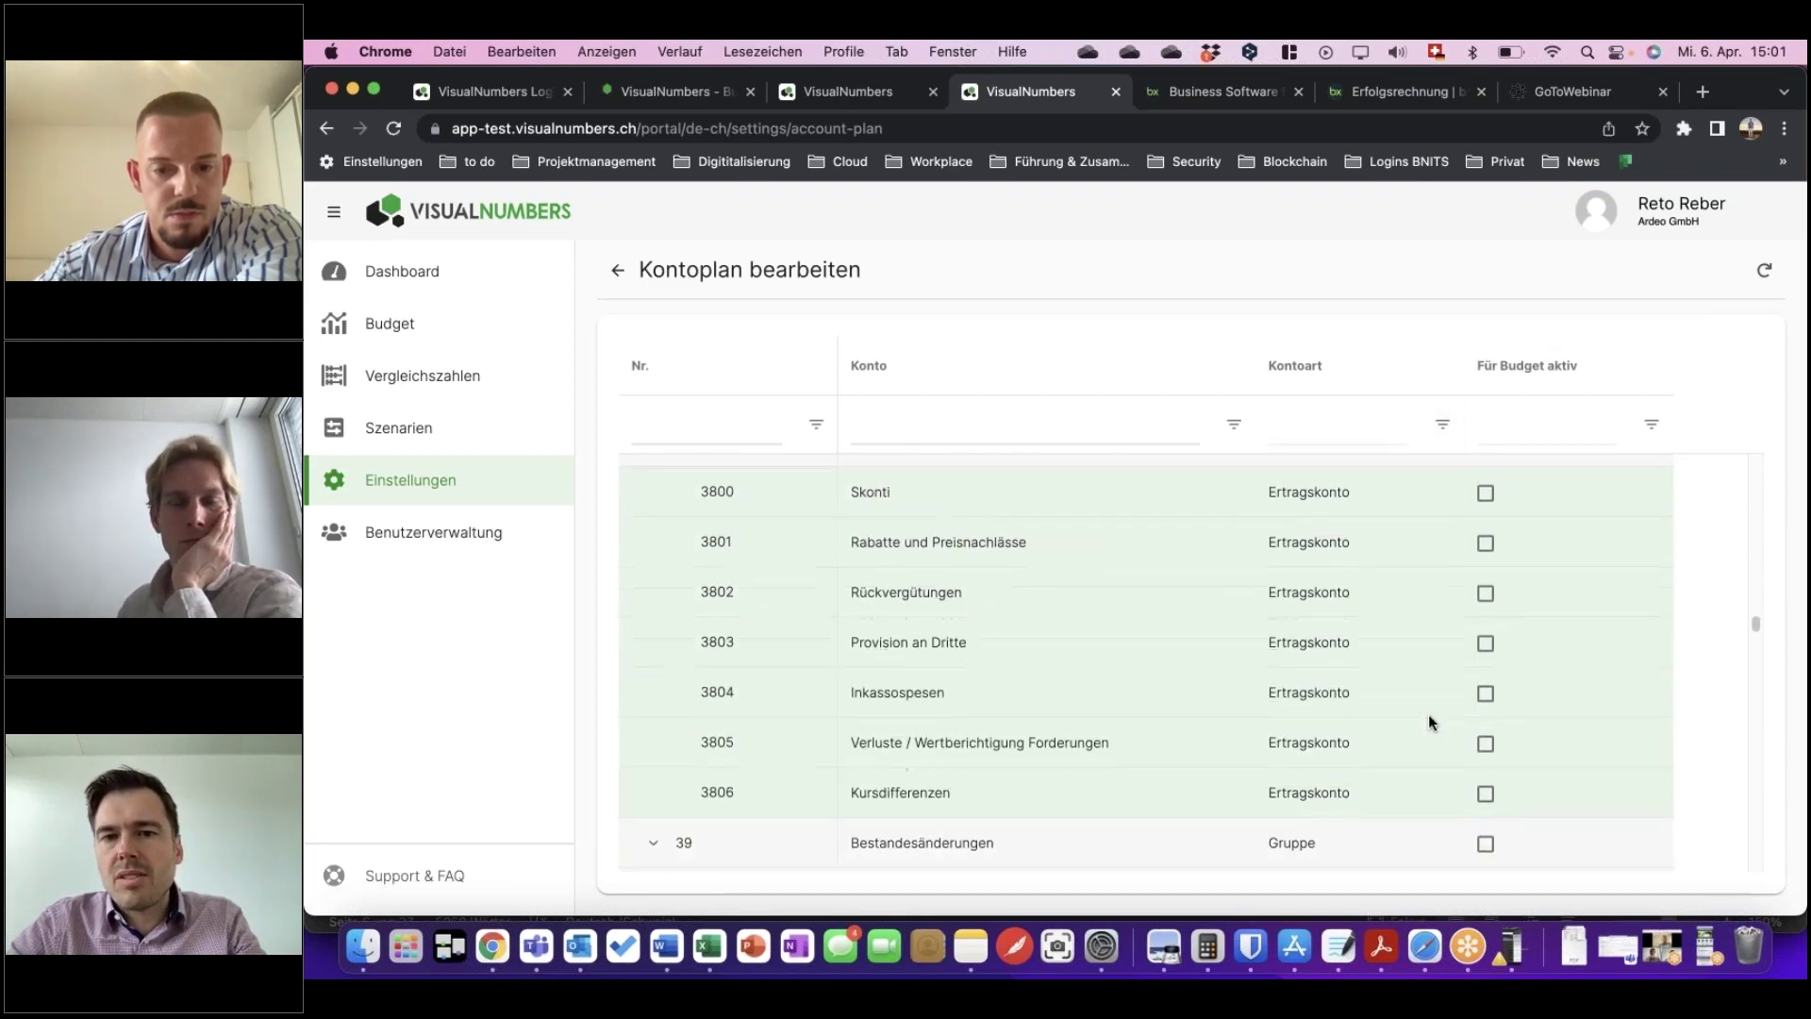
{"action": "scroll", "coordinate": [1312, 680], "scroll_direction": "down", "scroll_amount": 10}
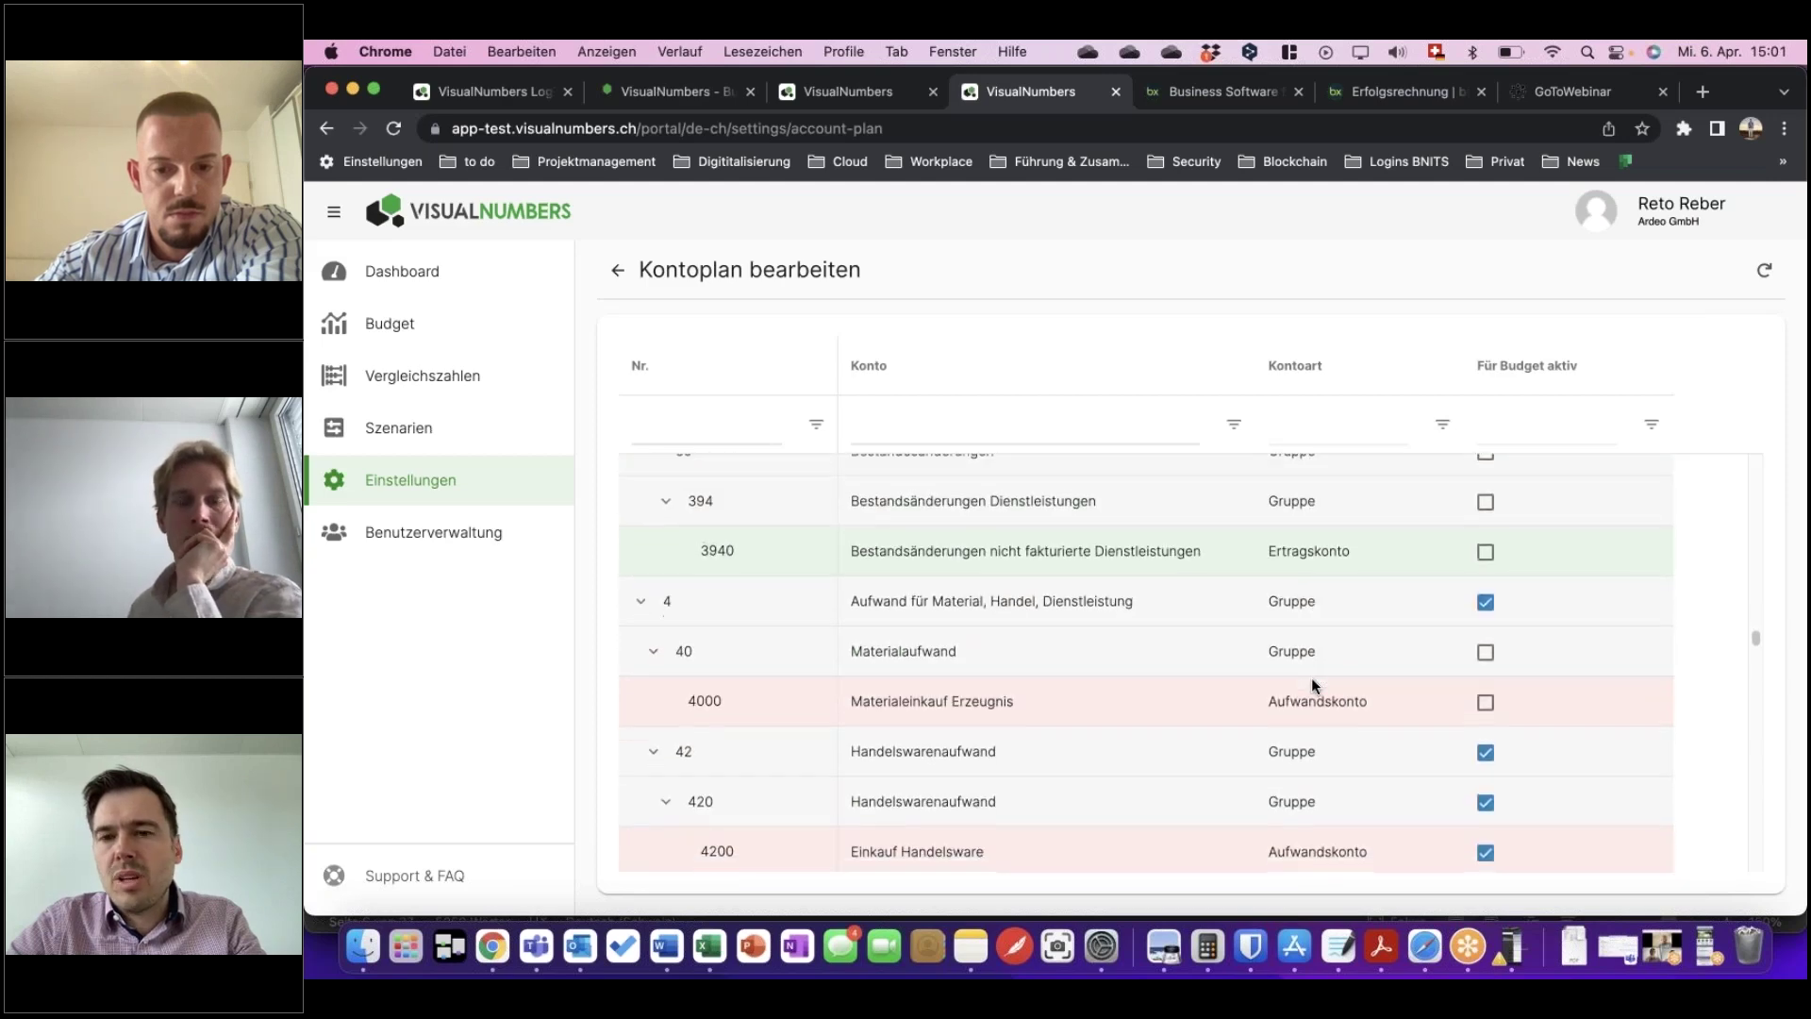
{"action": "scroll", "coordinate": [1311, 677], "scroll_direction": "up", "scroll_amount": 15}
{"action": "scroll", "coordinate": [1311, 679], "scroll_direction": "up", "scroll_amount": 4}
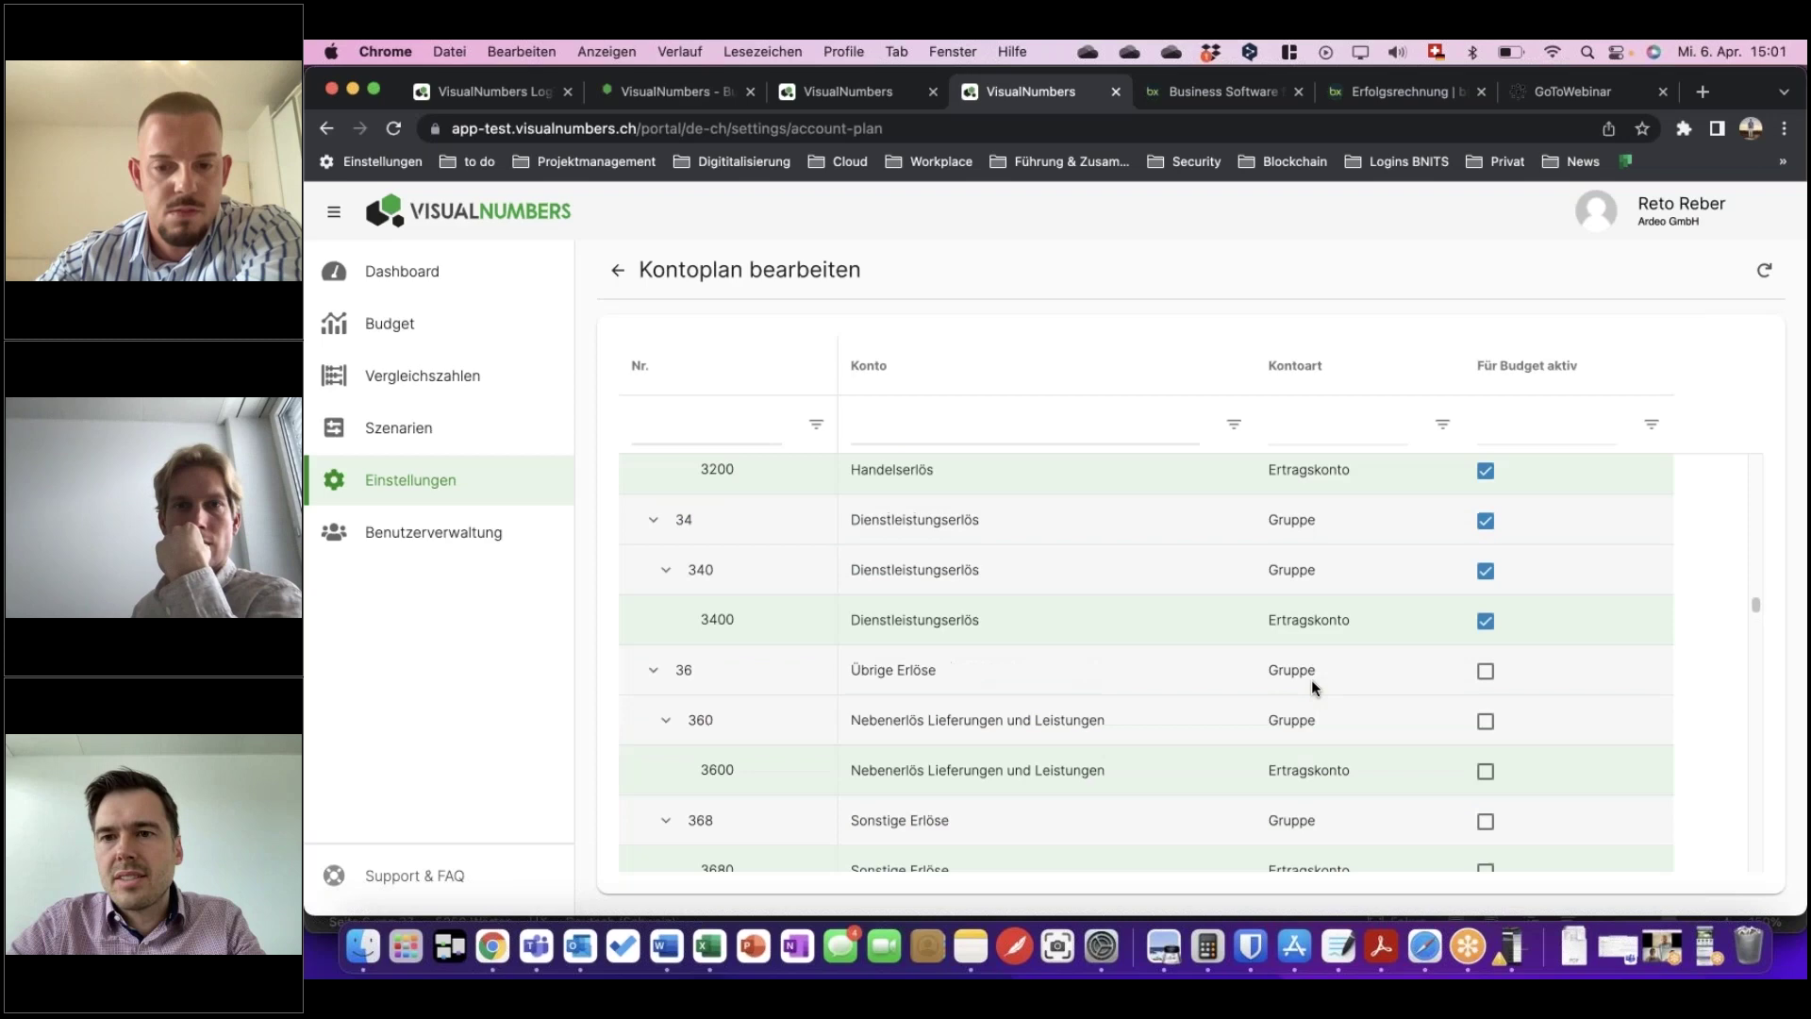
{"action": "left_click", "coordinate": [620, 274]}
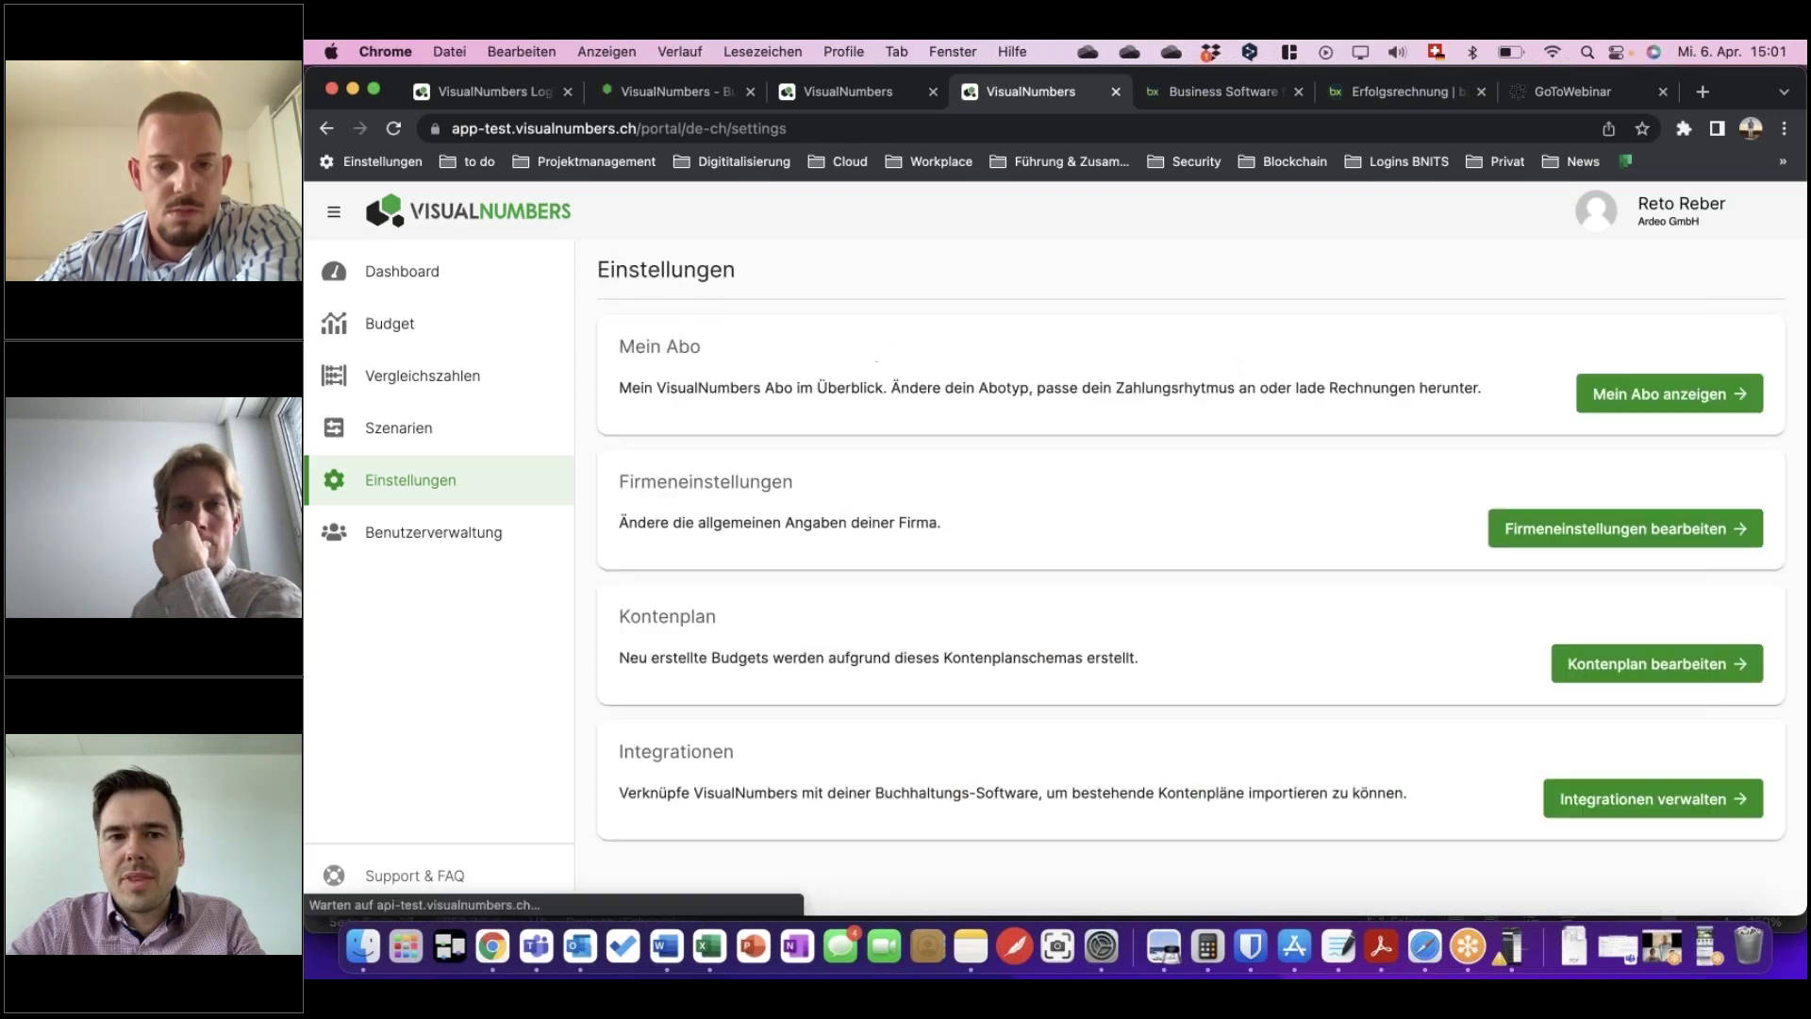
View the unlinked bexio integration card, then switch to the other account's expired-trial dashboard.
{"action": "left_click", "coordinate": [1675, 804]}
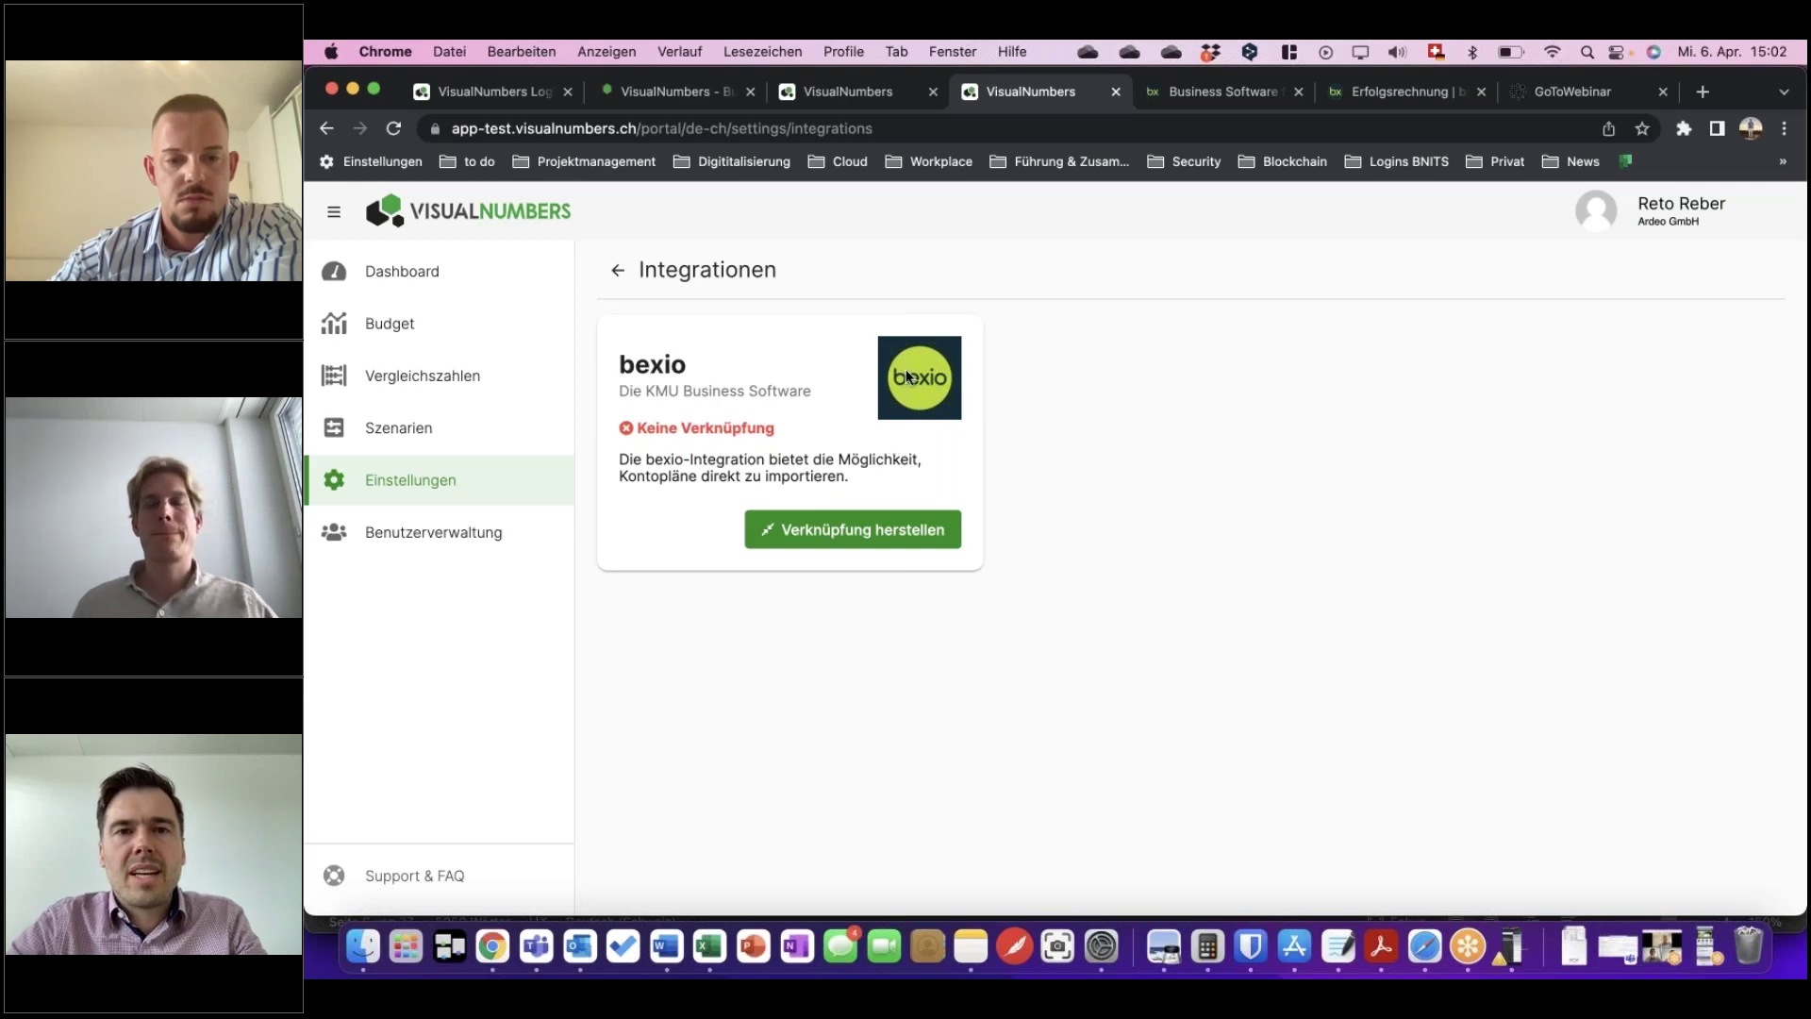
{"action": "left_click", "coordinate": [813, 91]}
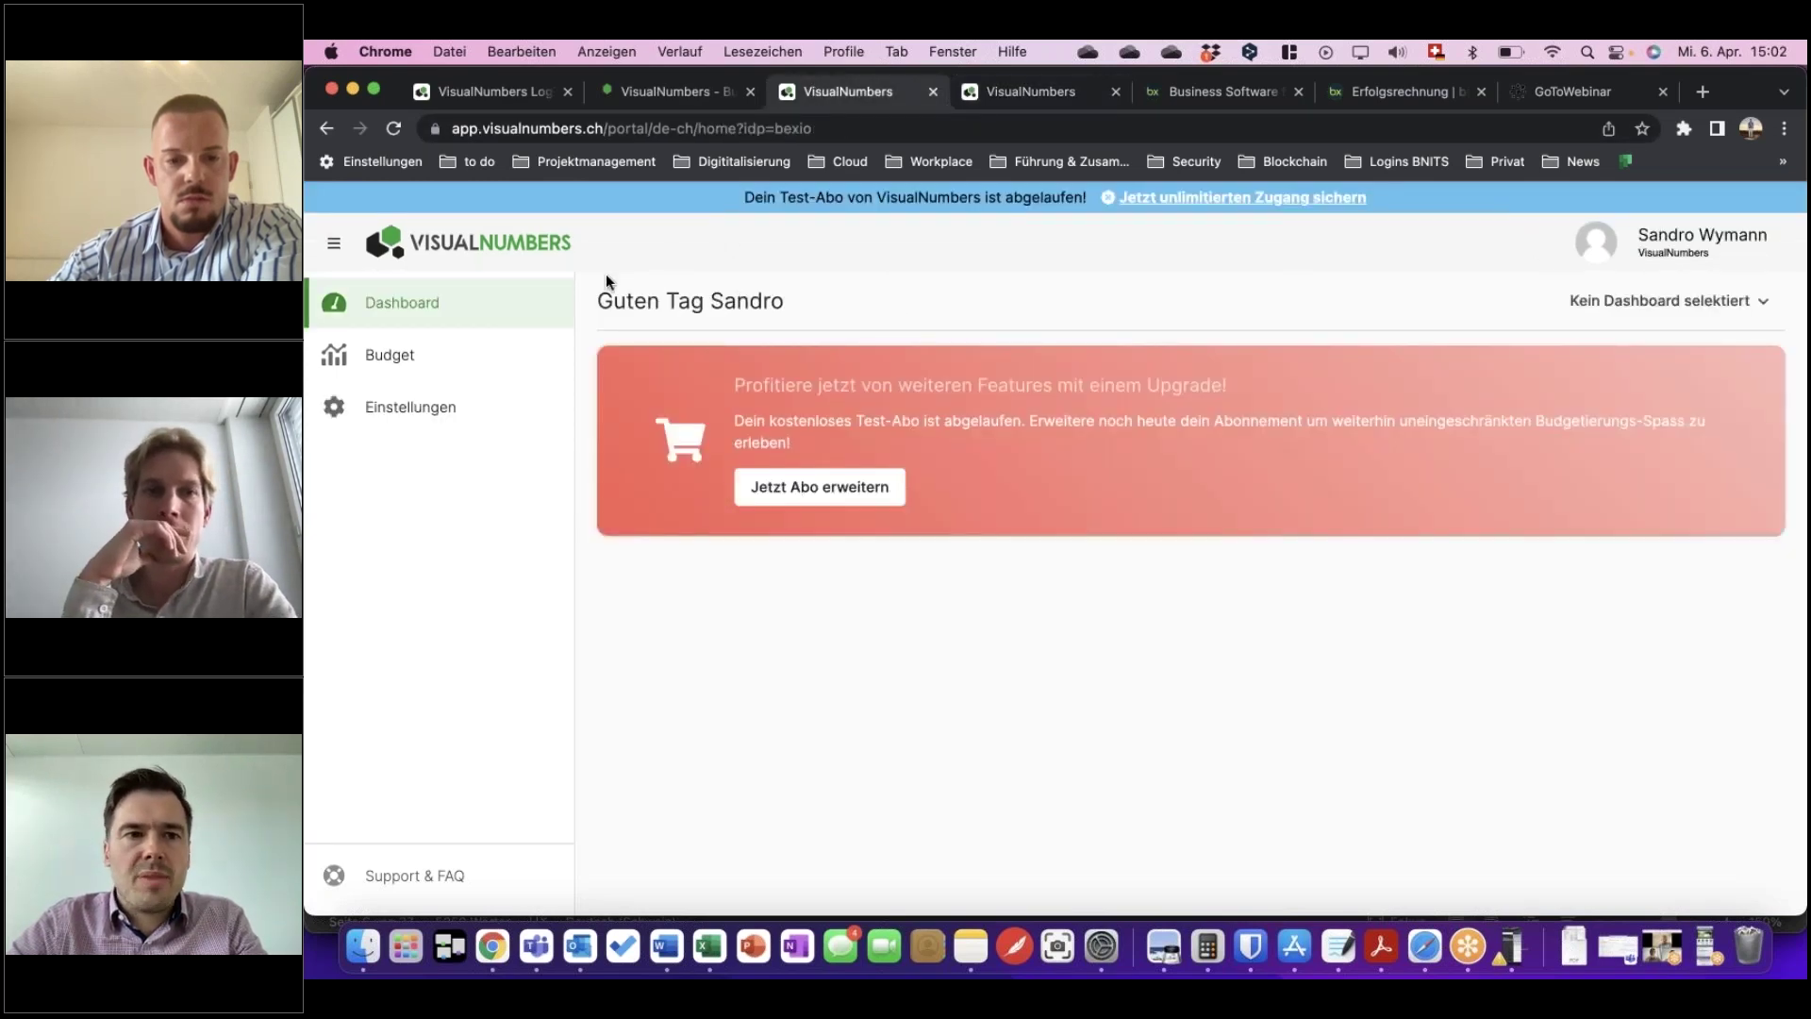
Check this second account's bexio integration status in its settings.
{"action": "left_click", "coordinate": [370, 424]}
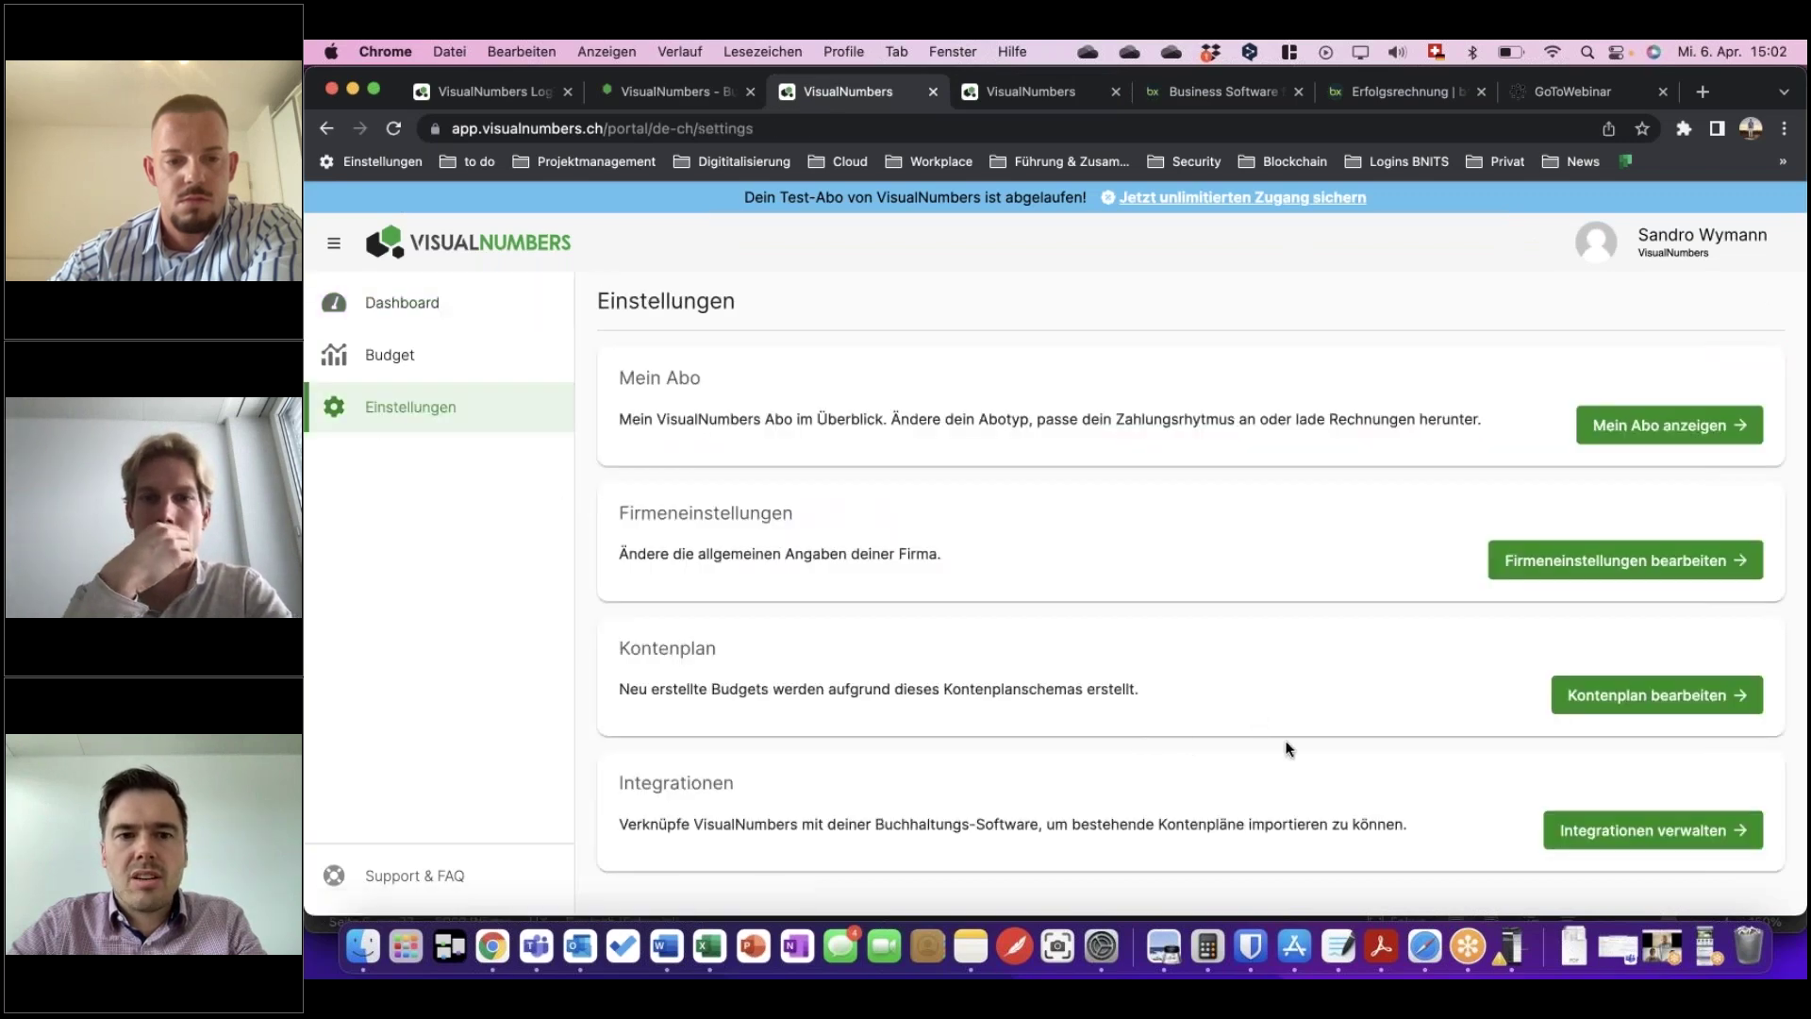
{"action": "left_click", "coordinate": [1566, 830]}
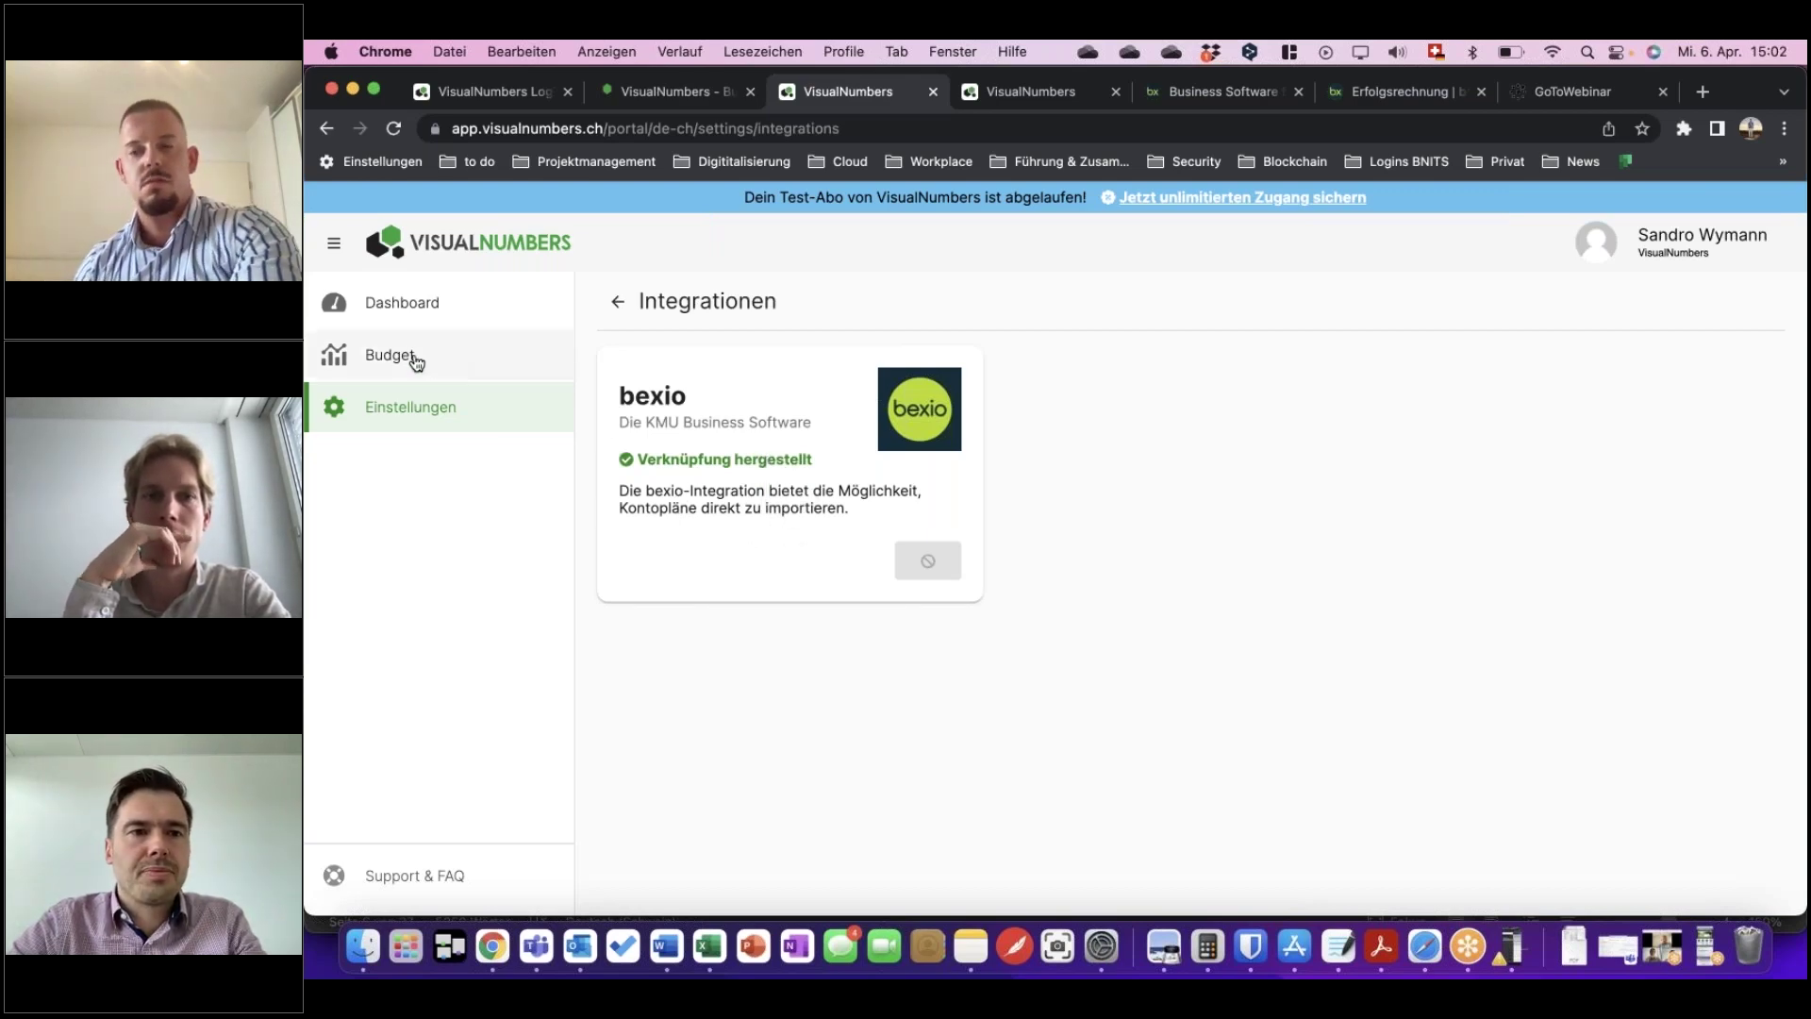
{"action": "left_click", "coordinate": [415, 411]}
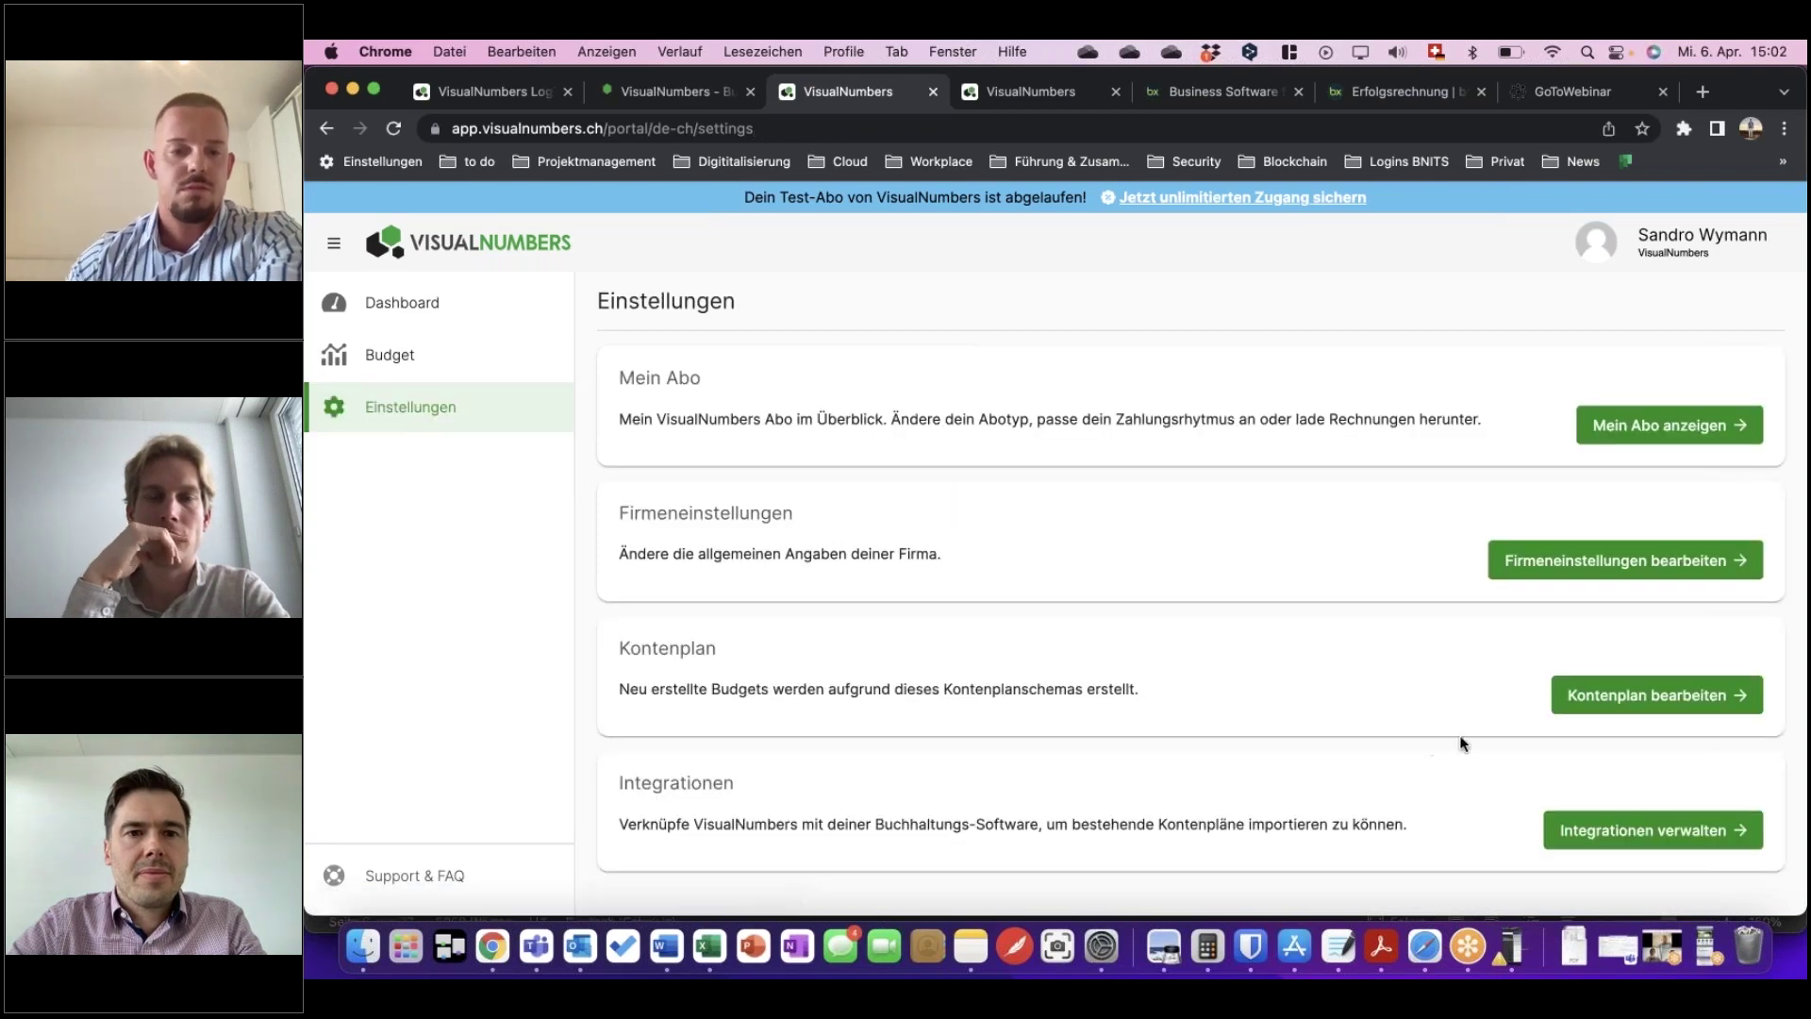
Browse this account's account plan, with accounts 3940, 4001 and 4002 active for budgeting.
{"action": "left_click", "coordinate": [1613, 703]}
{"action": "scroll", "coordinate": [1321, 695], "scroll_direction": "down", "scroll_amount": 3}
{"action": "scroll", "coordinate": [1371, 728], "scroll_direction": "down", "scroll_amount": 20}
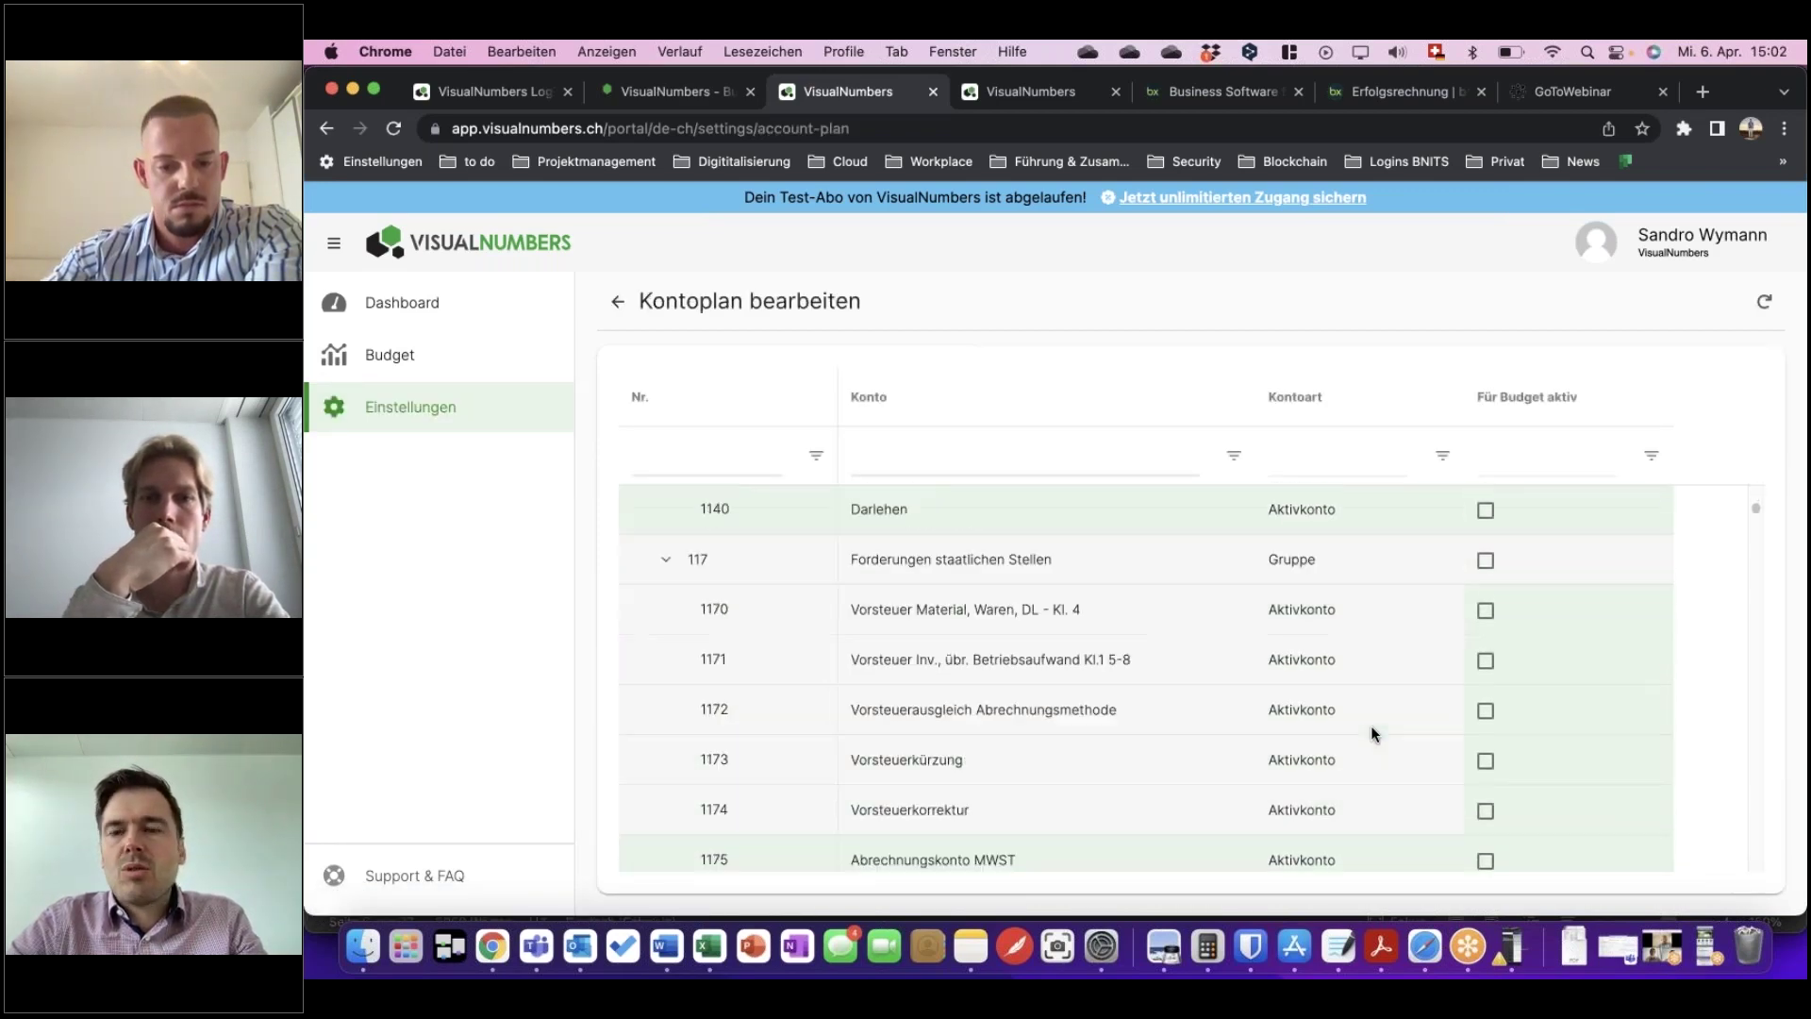
{"action": "scroll", "coordinate": [1371, 734], "scroll_direction": "down", "scroll_amount": 15}
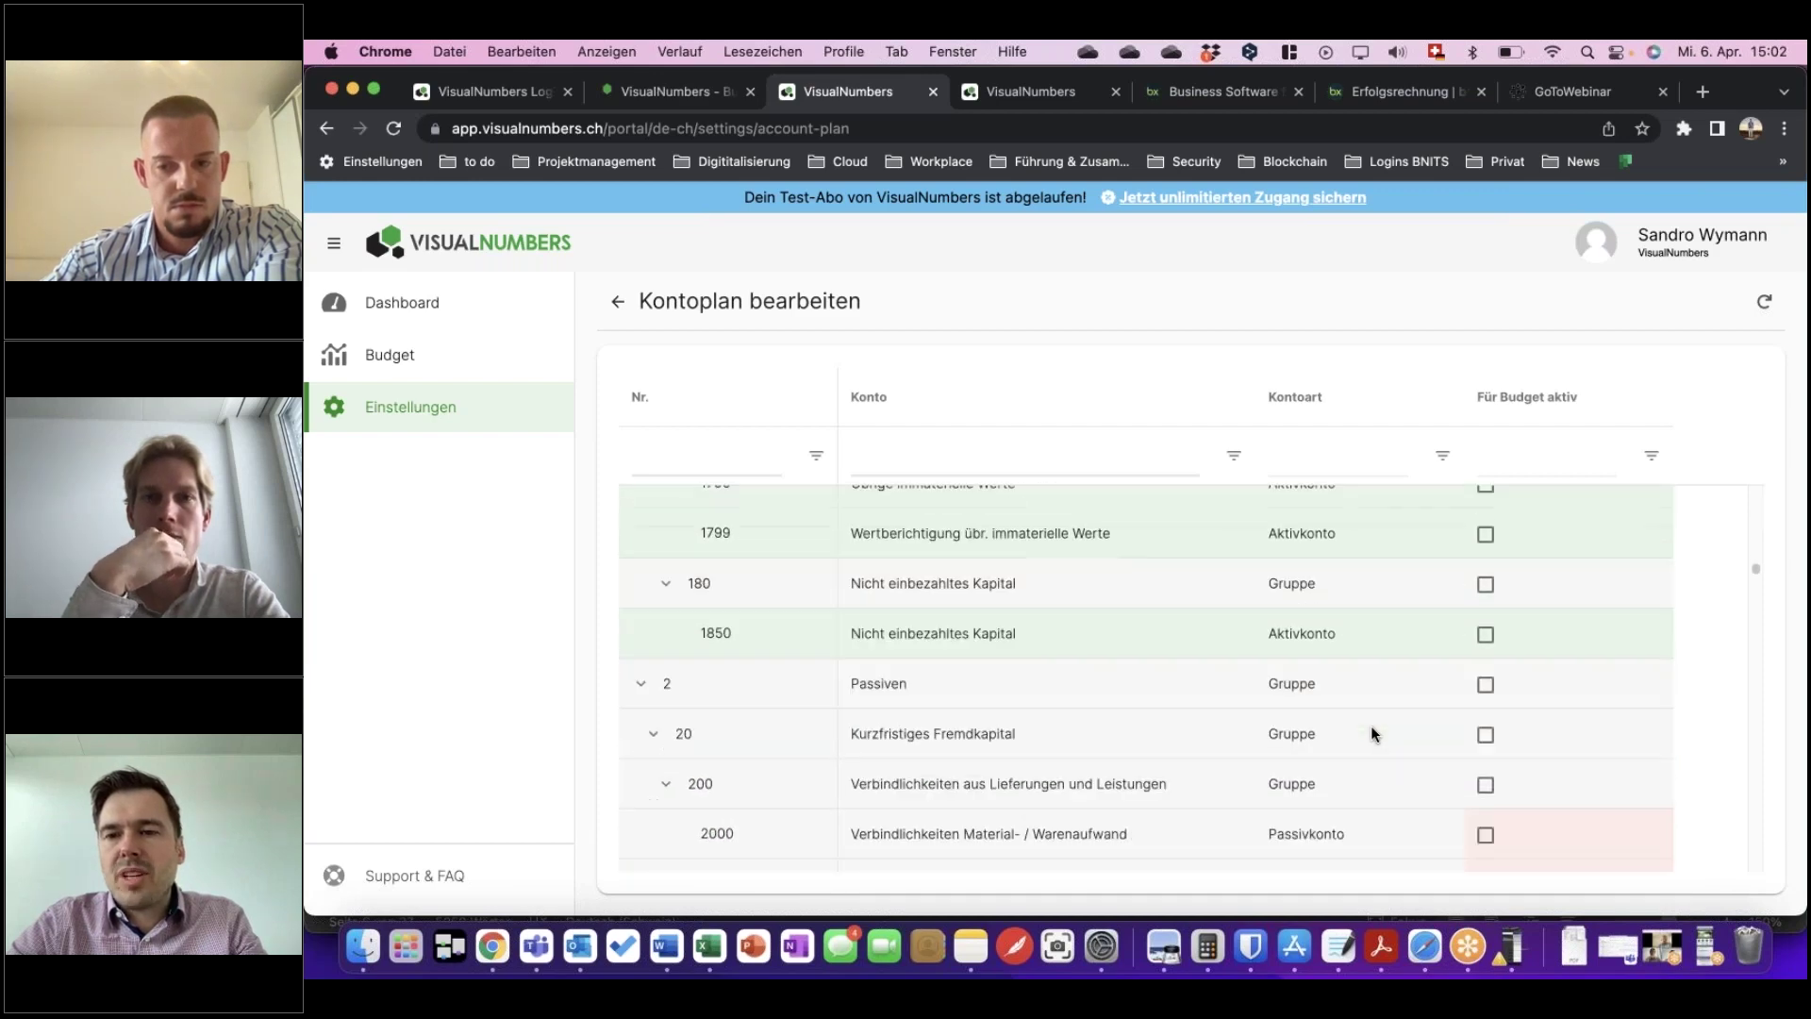
{"action": "scroll", "coordinate": [1371, 726], "scroll_direction": "down", "scroll_amount": 15}
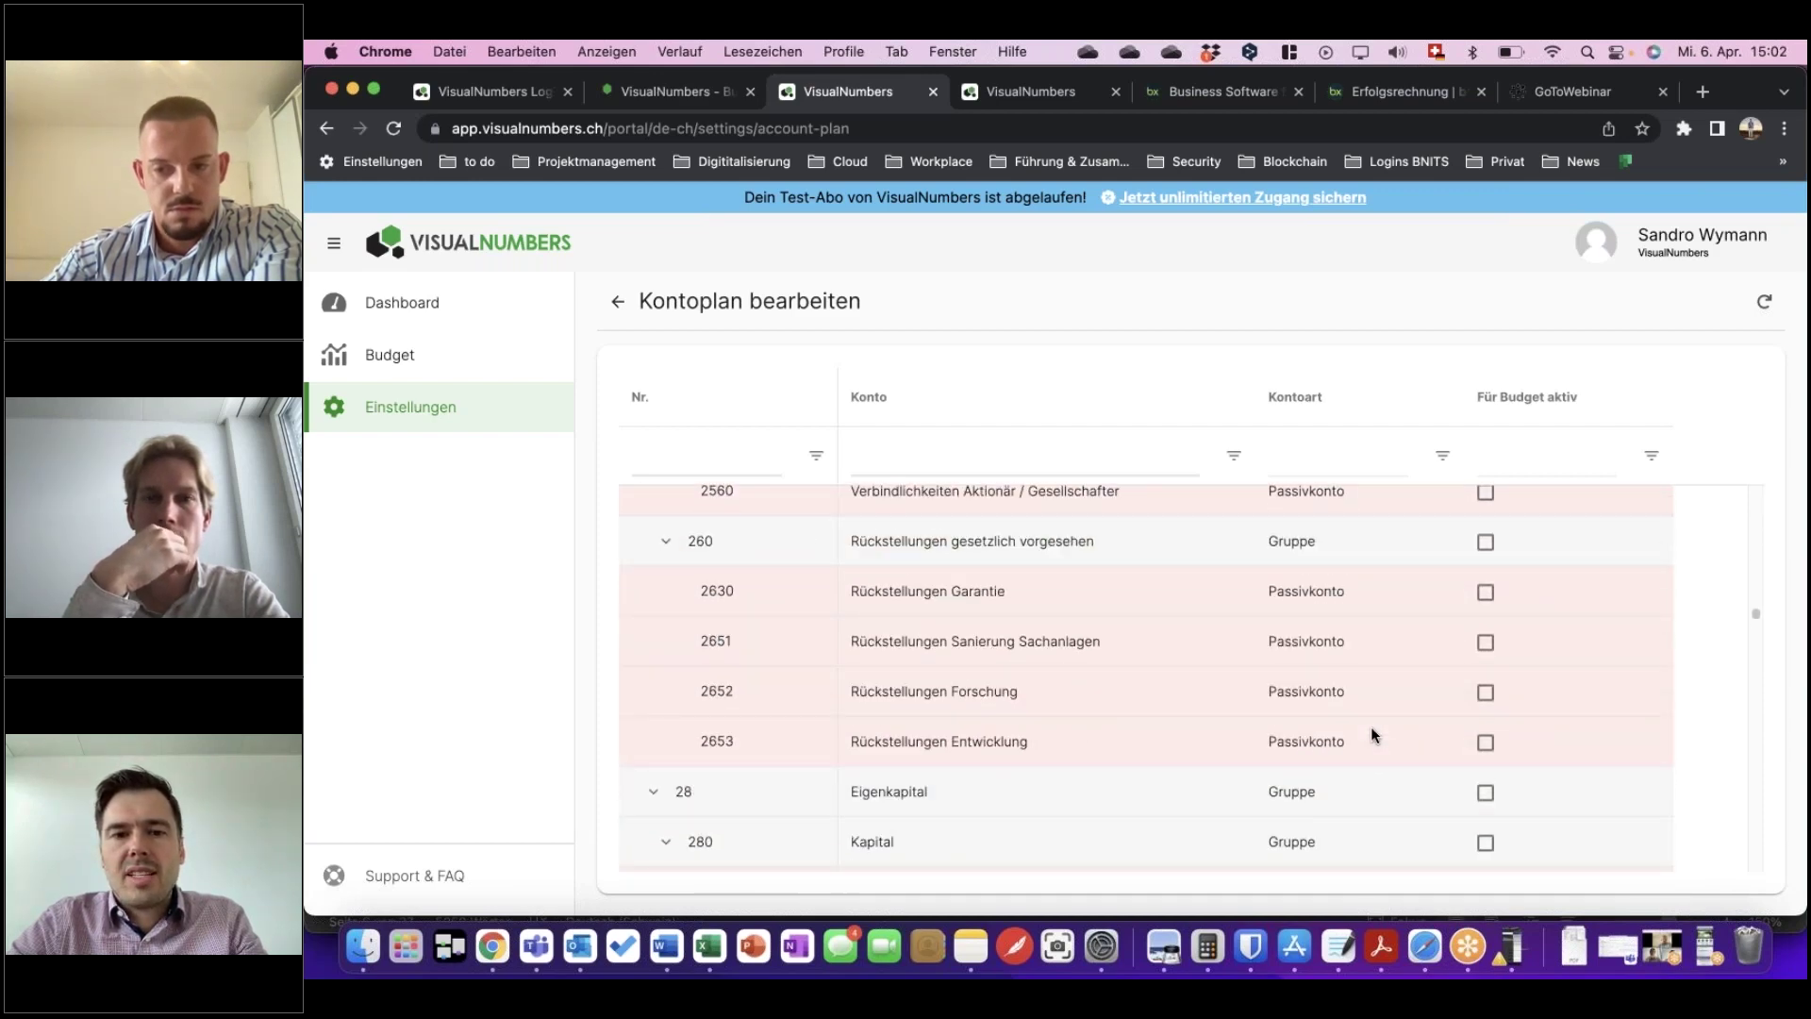
{"action": "scroll", "coordinate": [1375, 727], "scroll_direction": "down", "scroll_amount": 15}
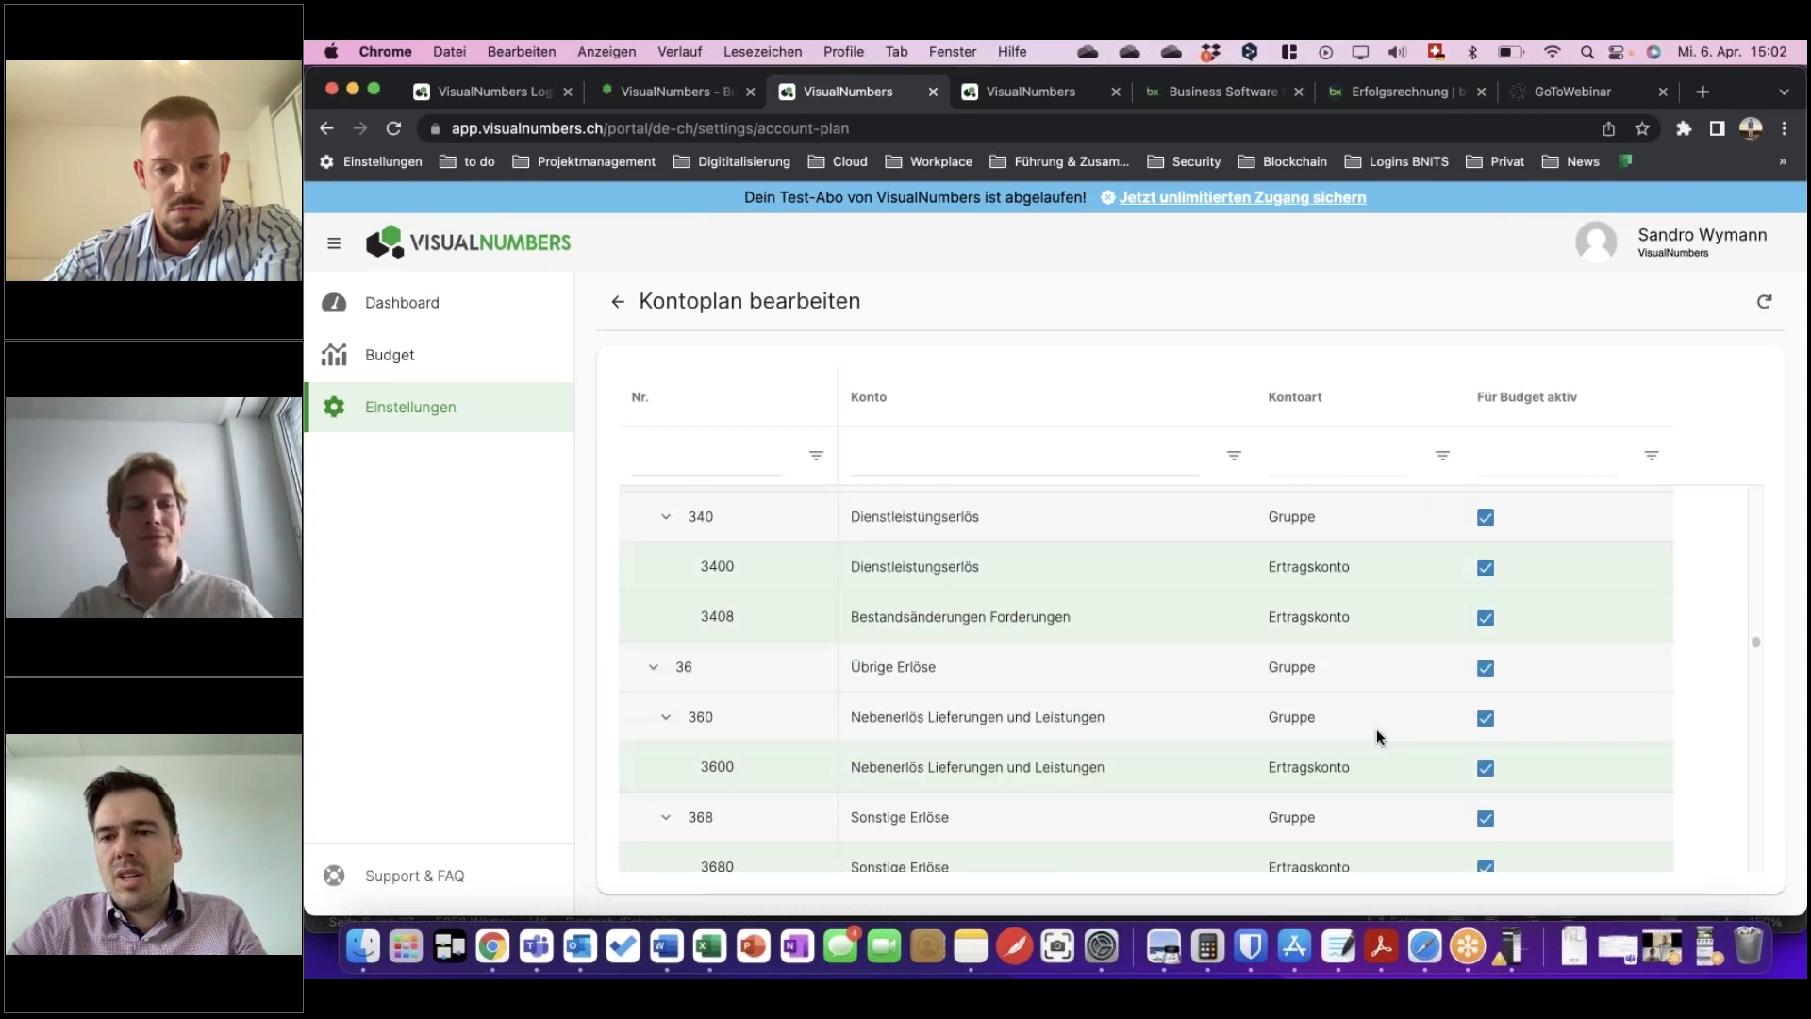
{"action": "scroll", "coordinate": [1498, 704], "scroll_direction": "down", "scroll_amount": 3}
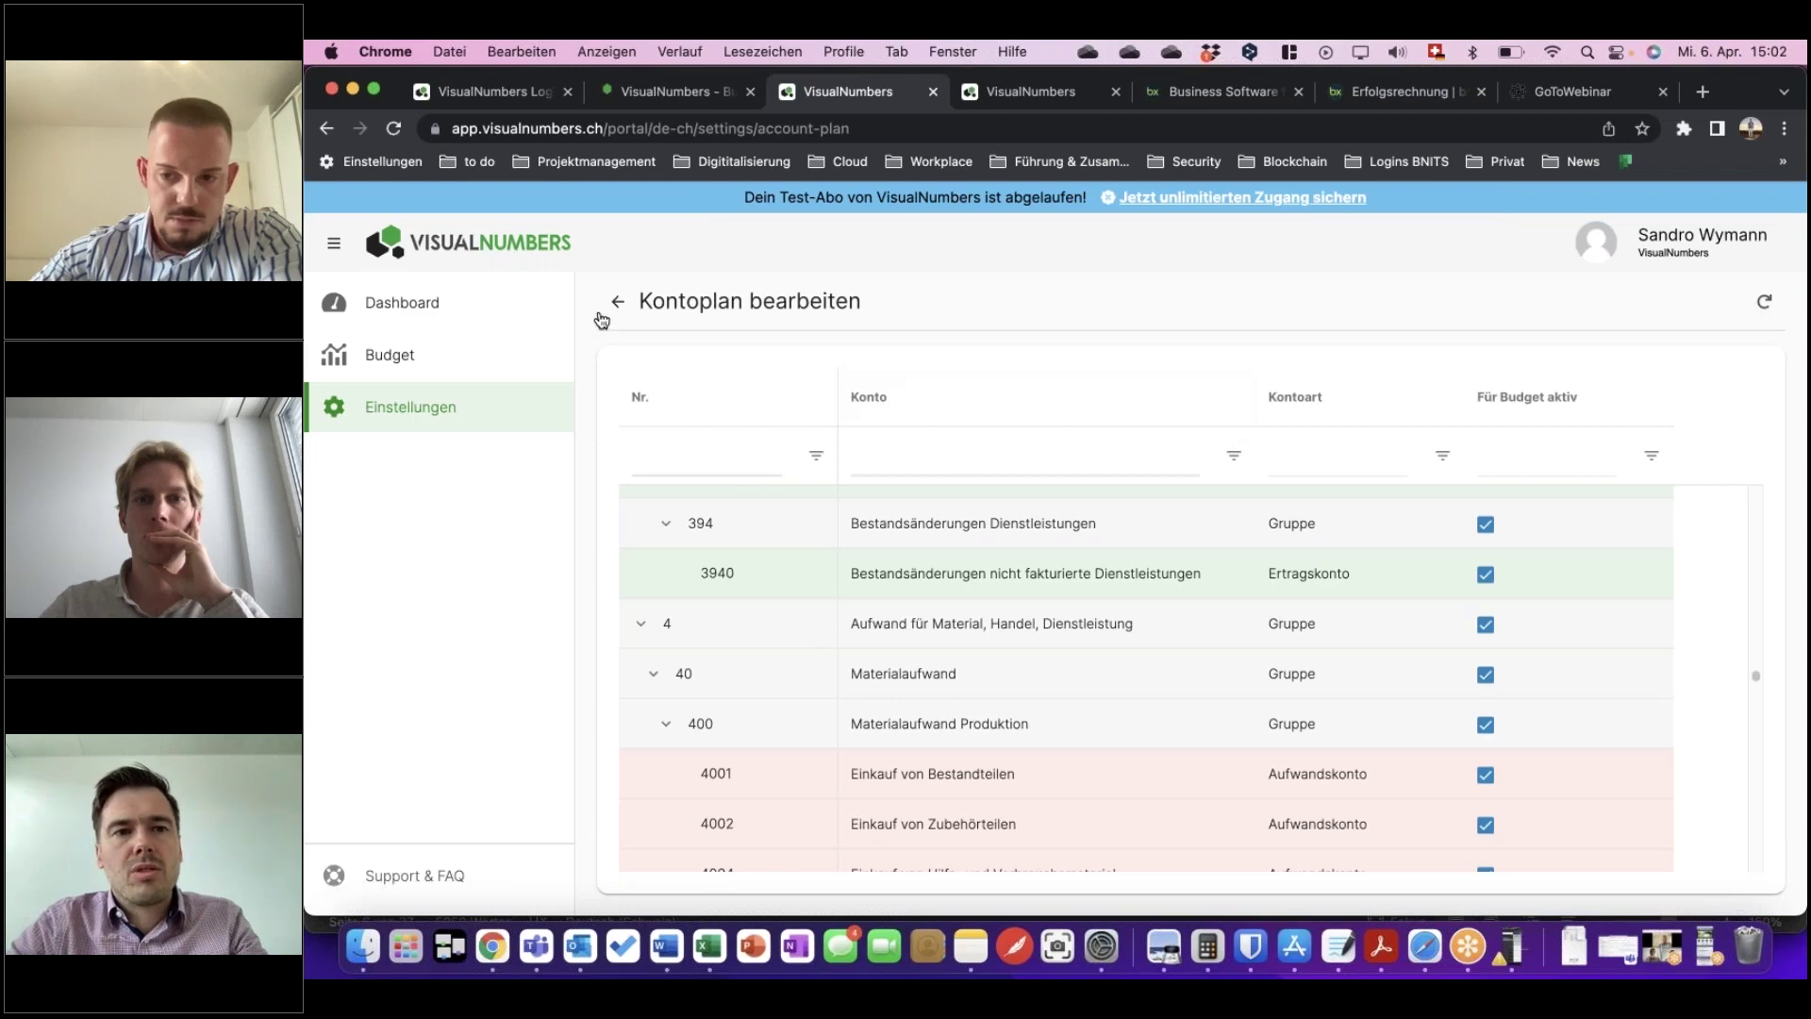
Review the first account's Demo_2022 dashboard KPIs: 4%, 34%, 11% and 51% EBIT margin.
{"action": "left_click", "coordinate": [1045, 90]}
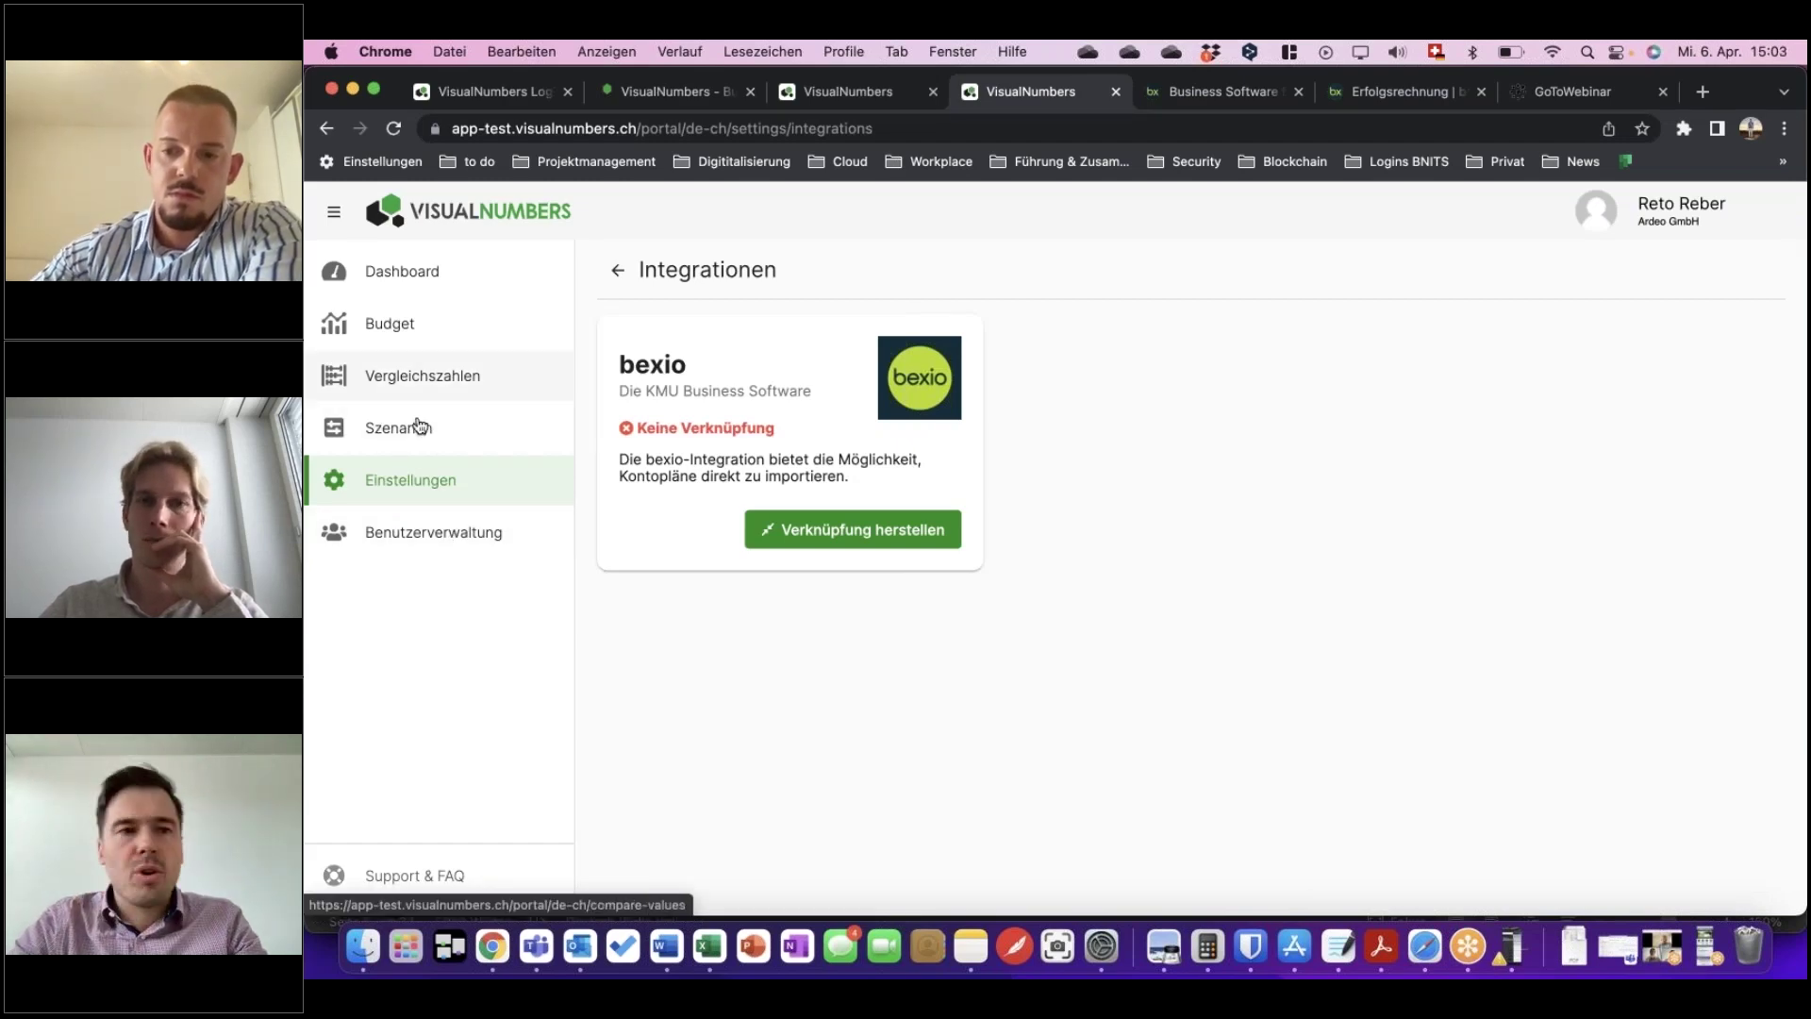
{"action": "left_click", "coordinate": [399, 287]}
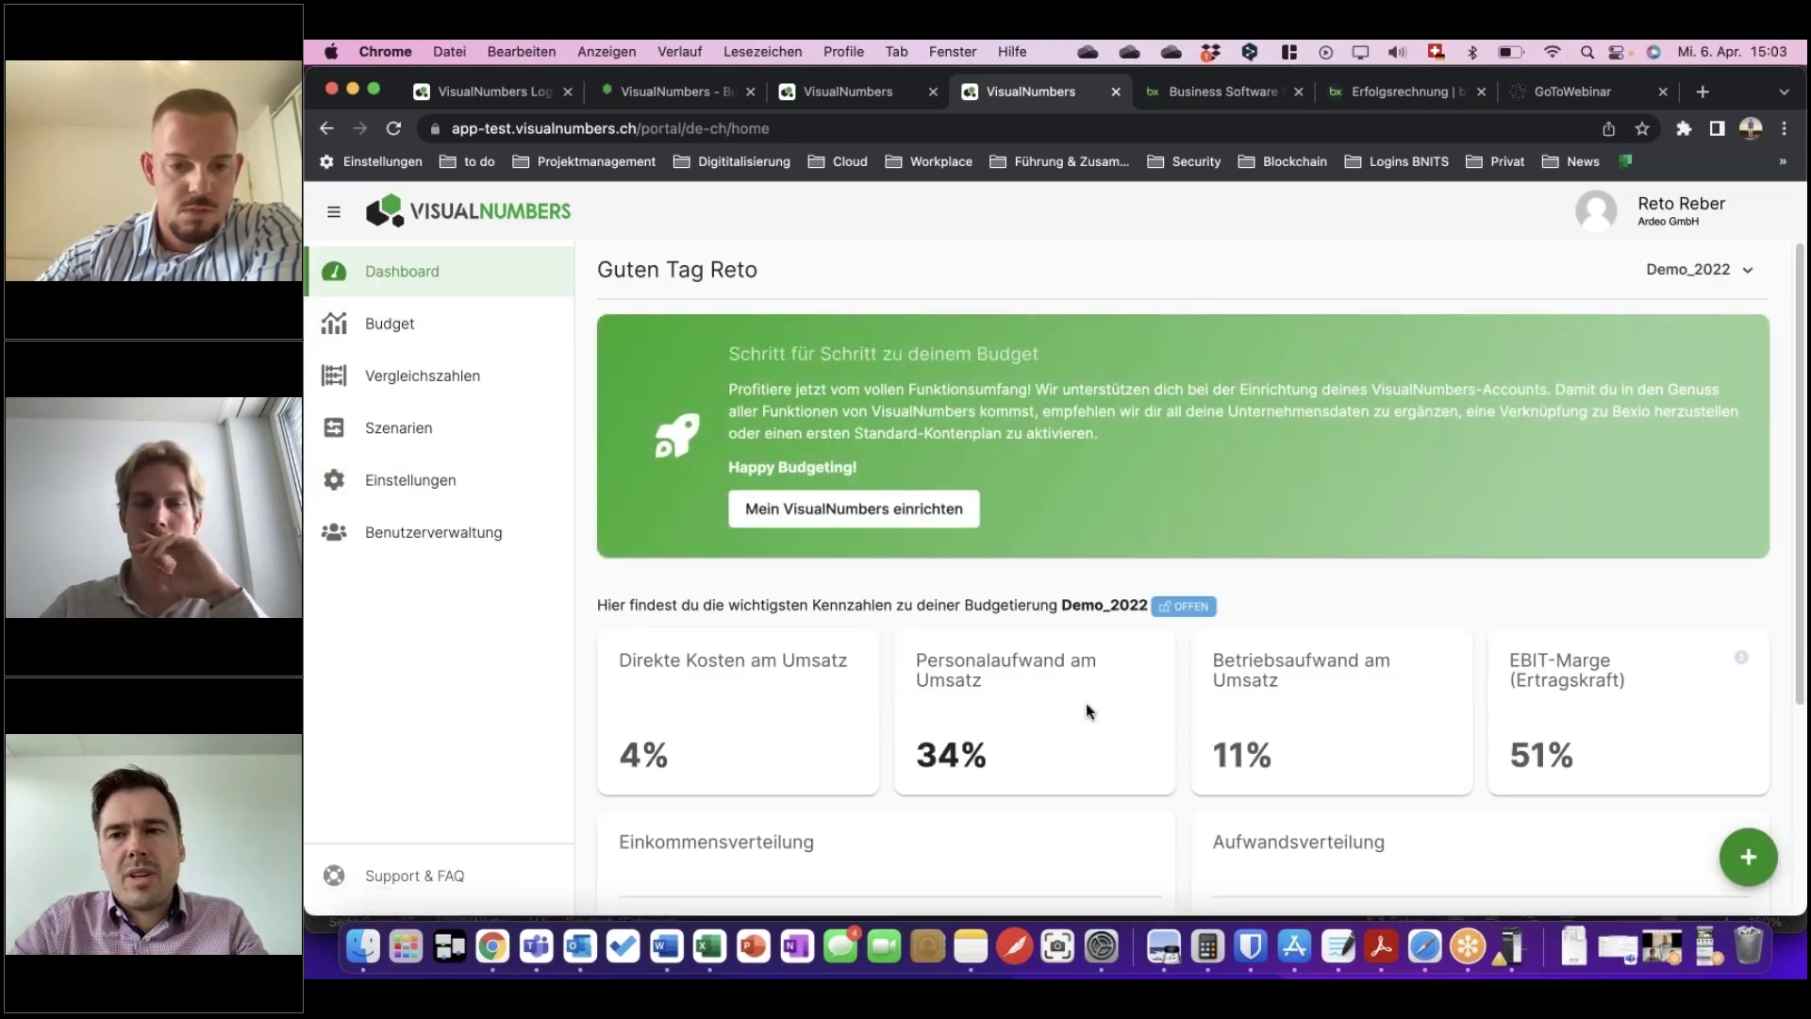
{"action": "scroll", "coordinate": [1085, 704], "scroll_direction": "down", "scroll_amount": 1}
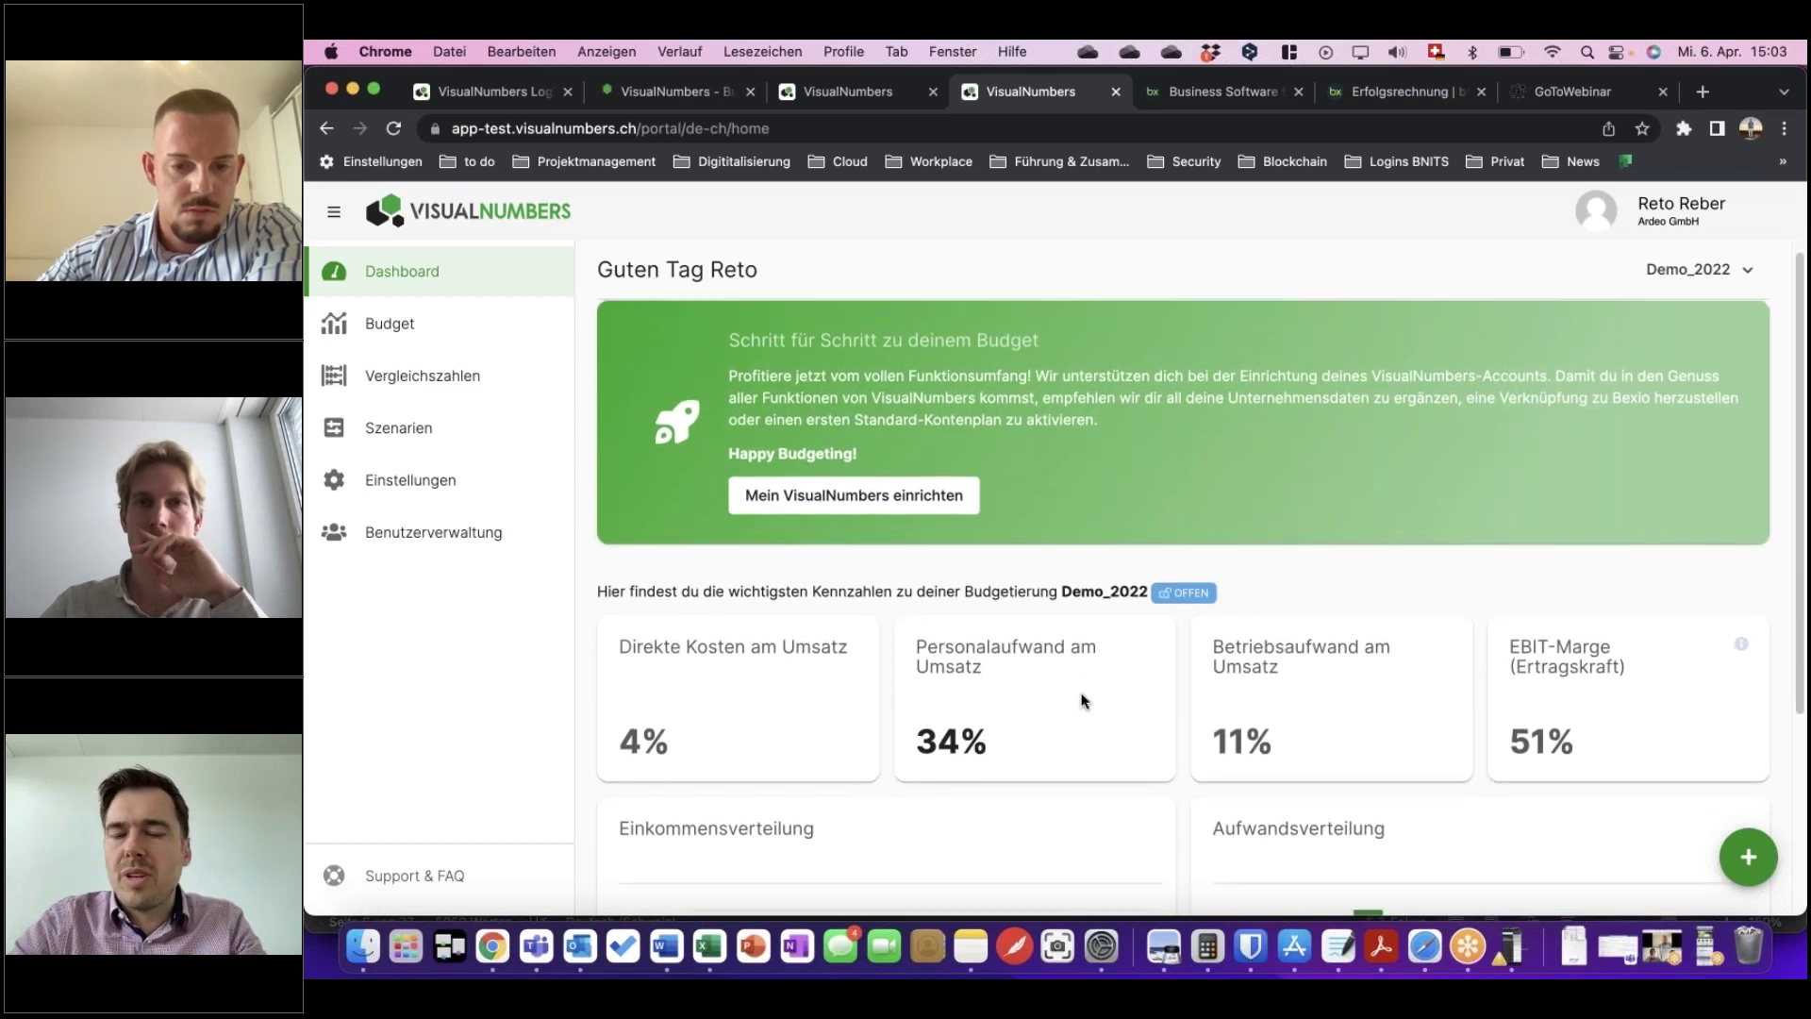
{"action": "scroll", "coordinate": [1083, 700], "scroll_direction": "down", "scroll_amount": 4}
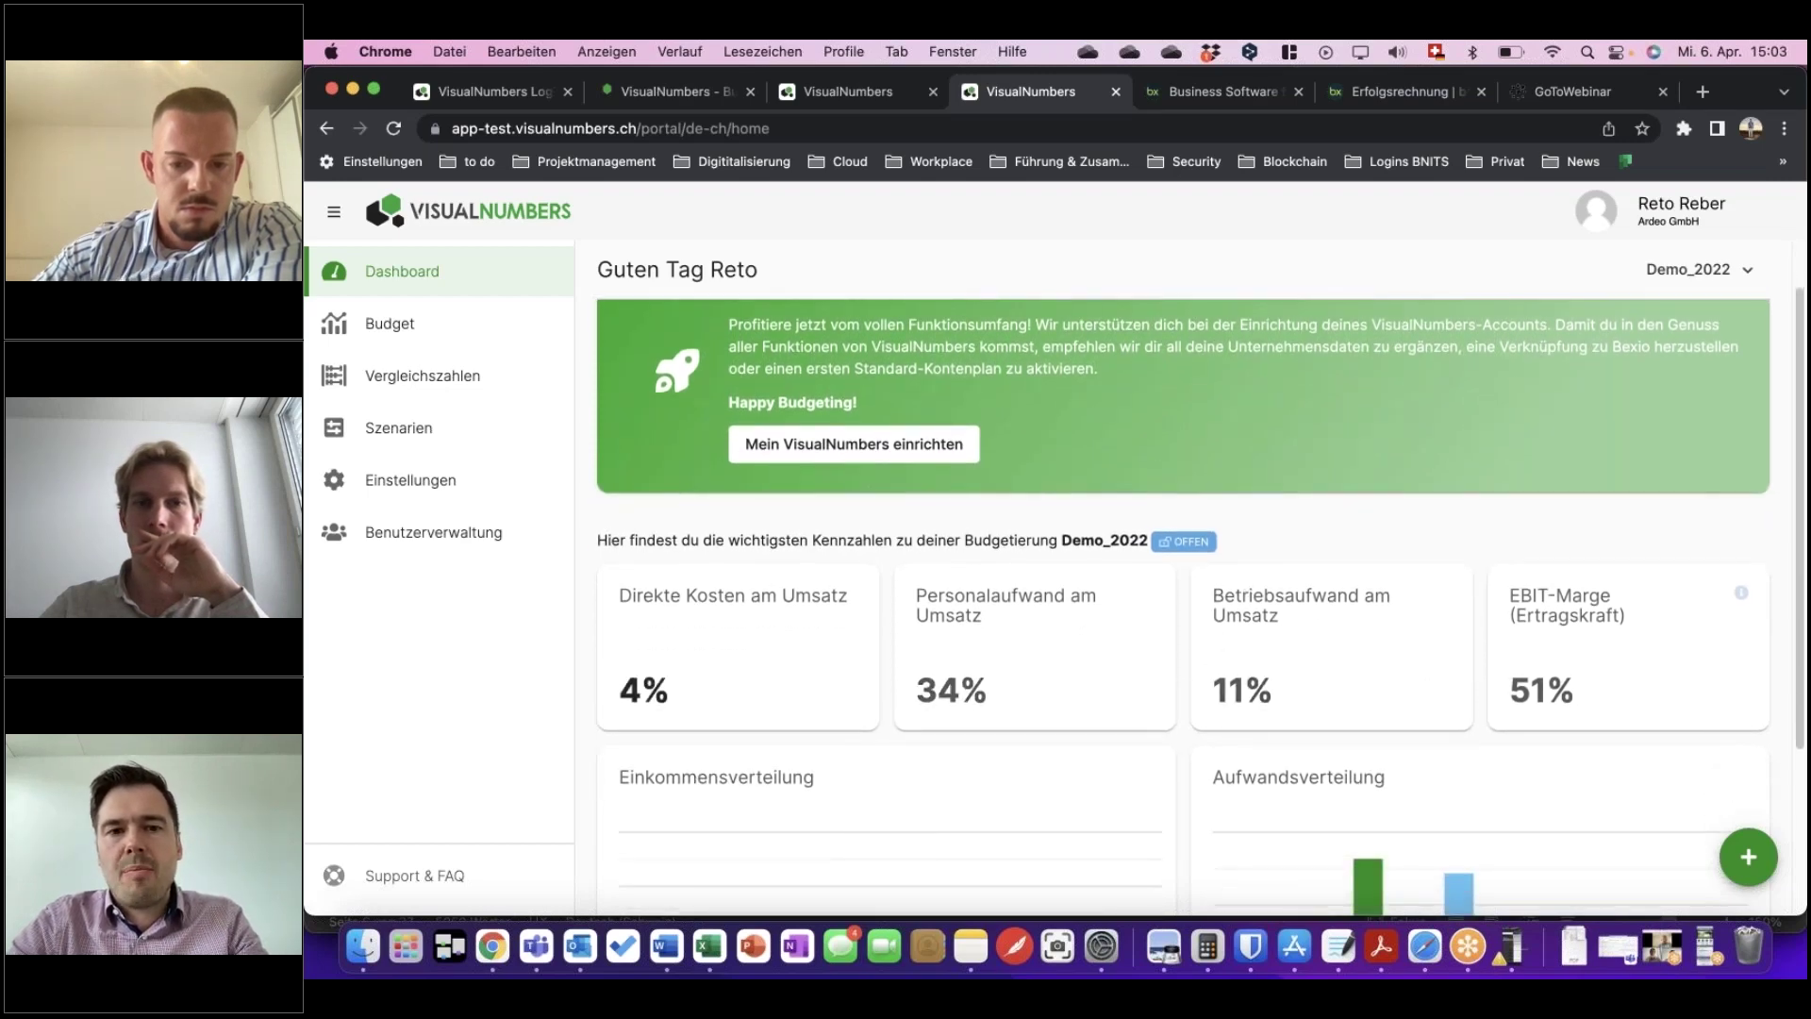
{"action": "scroll", "coordinate": [1081, 693], "scroll_direction": "down", "scroll_amount": 5}
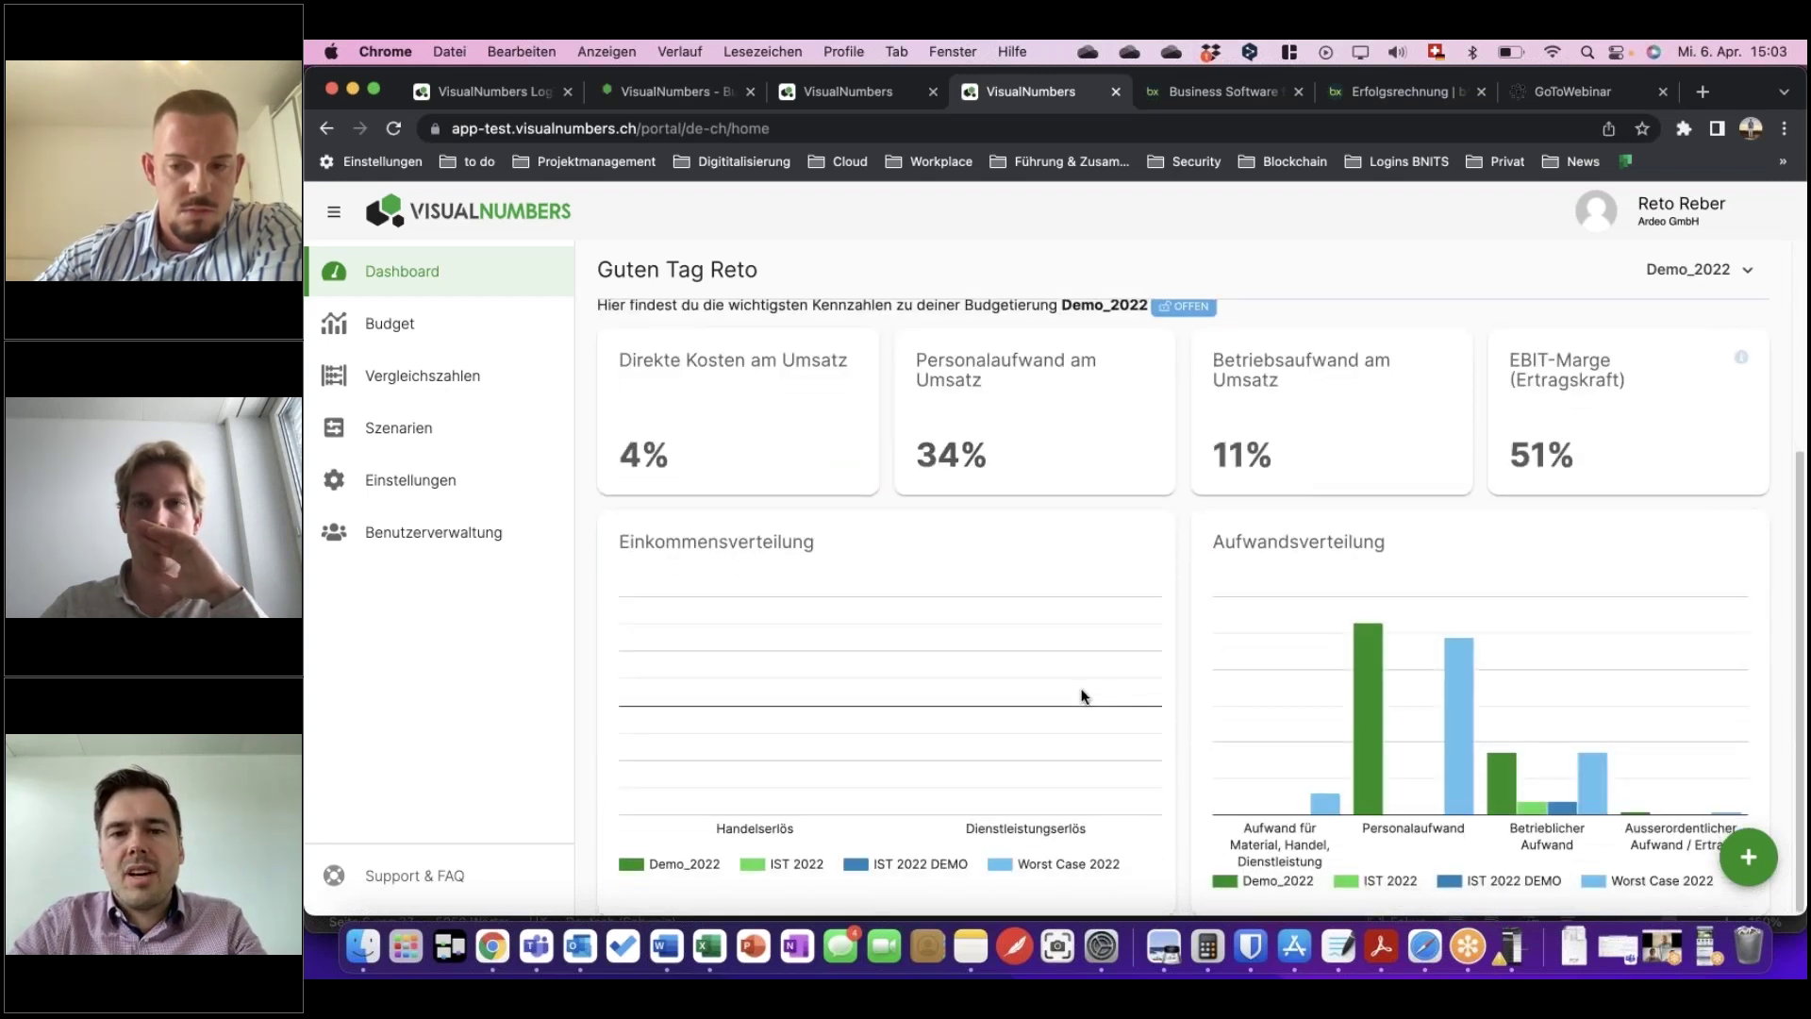
{"action": "scroll", "coordinate": [1384, 687], "scroll_direction": "up", "scroll_amount": 3}
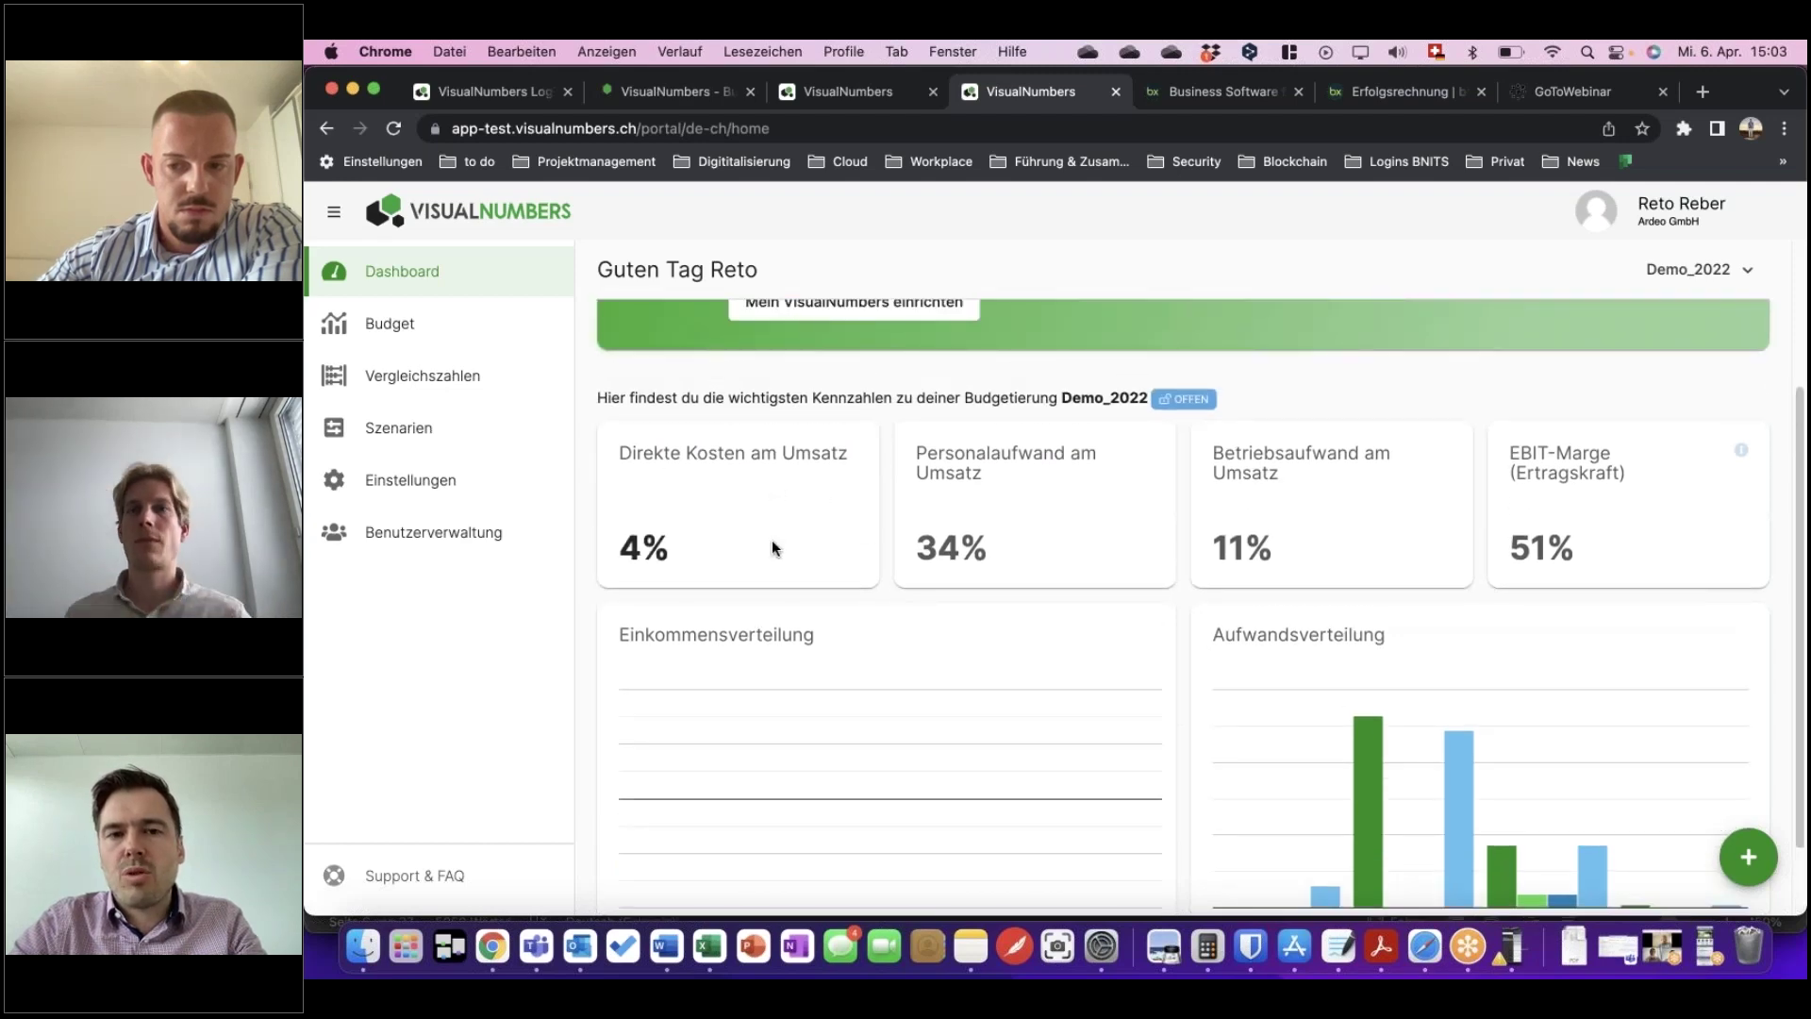
{"action": "scroll", "coordinate": [1328, 523], "scroll_direction": "up", "scroll_amount": 4}
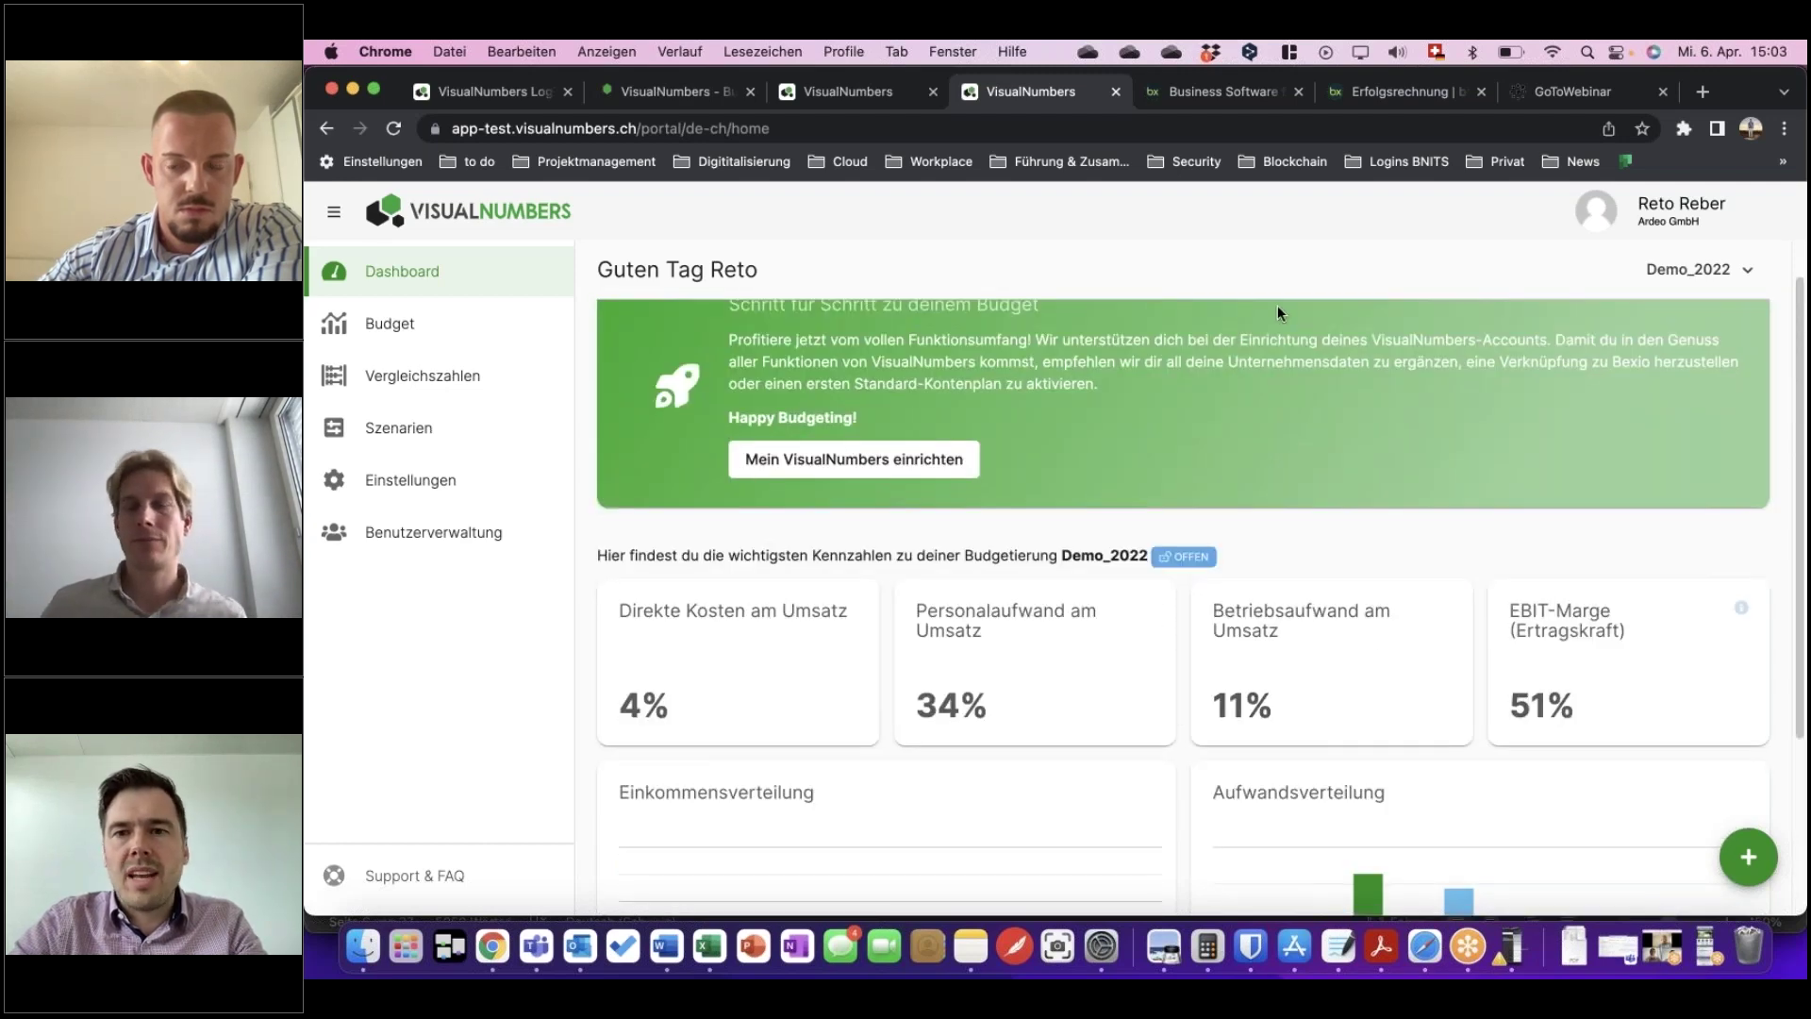
Show Demo_2_2022 figures on the dashboard, then list all four budgets on the Budget page.
{"action": "left_click", "coordinate": [1688, 271]}
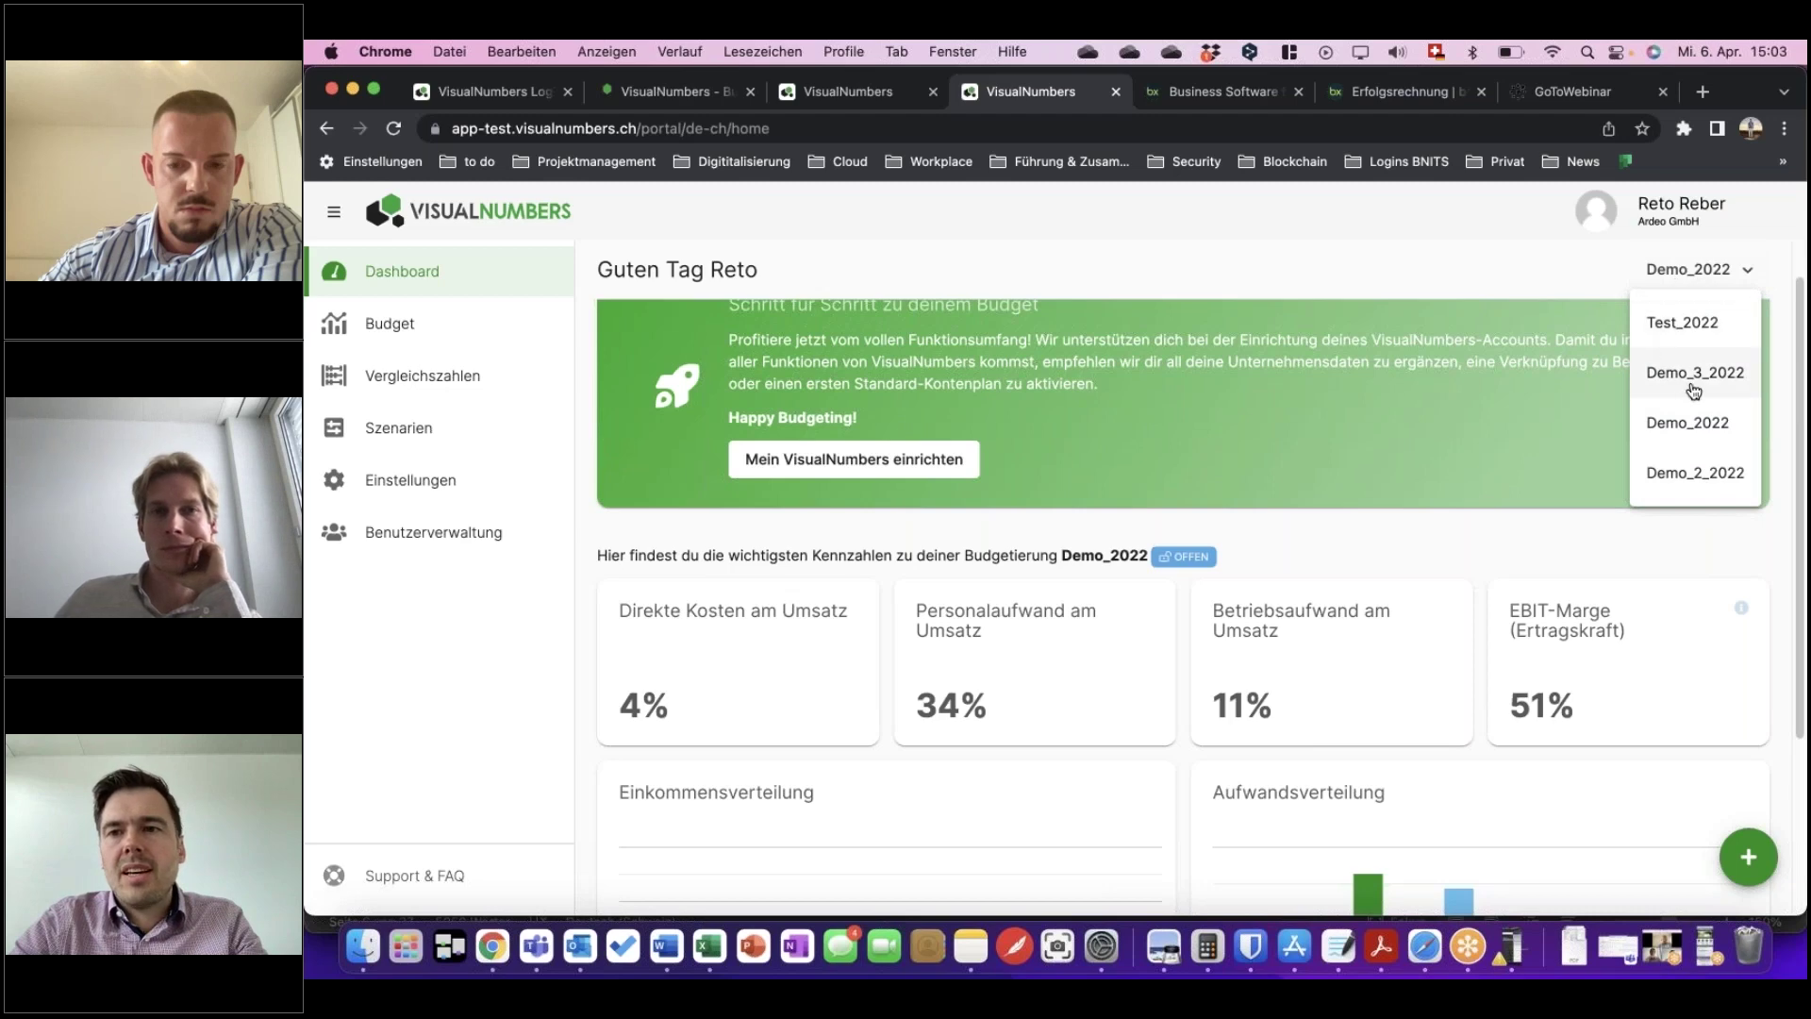
{"action": "left_click", "coordinate": [1707, 426]}
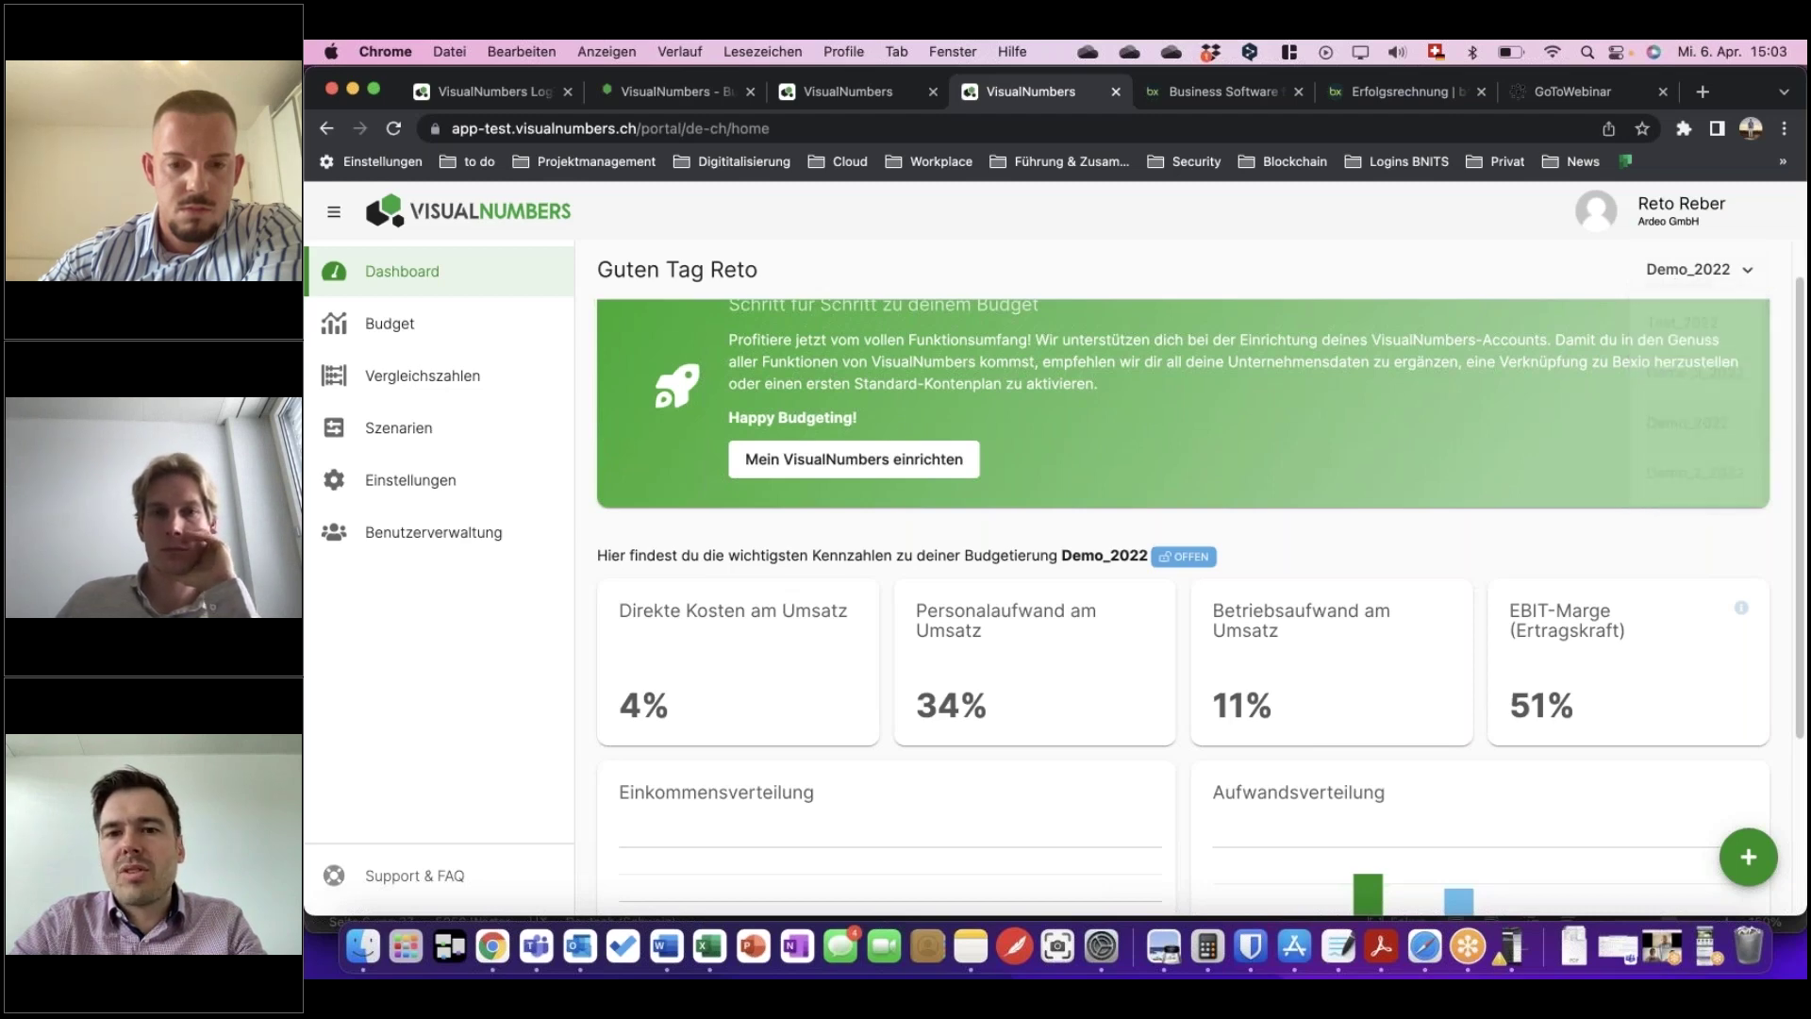
{"action": "left_click", "coordinate": [1698, 269]}
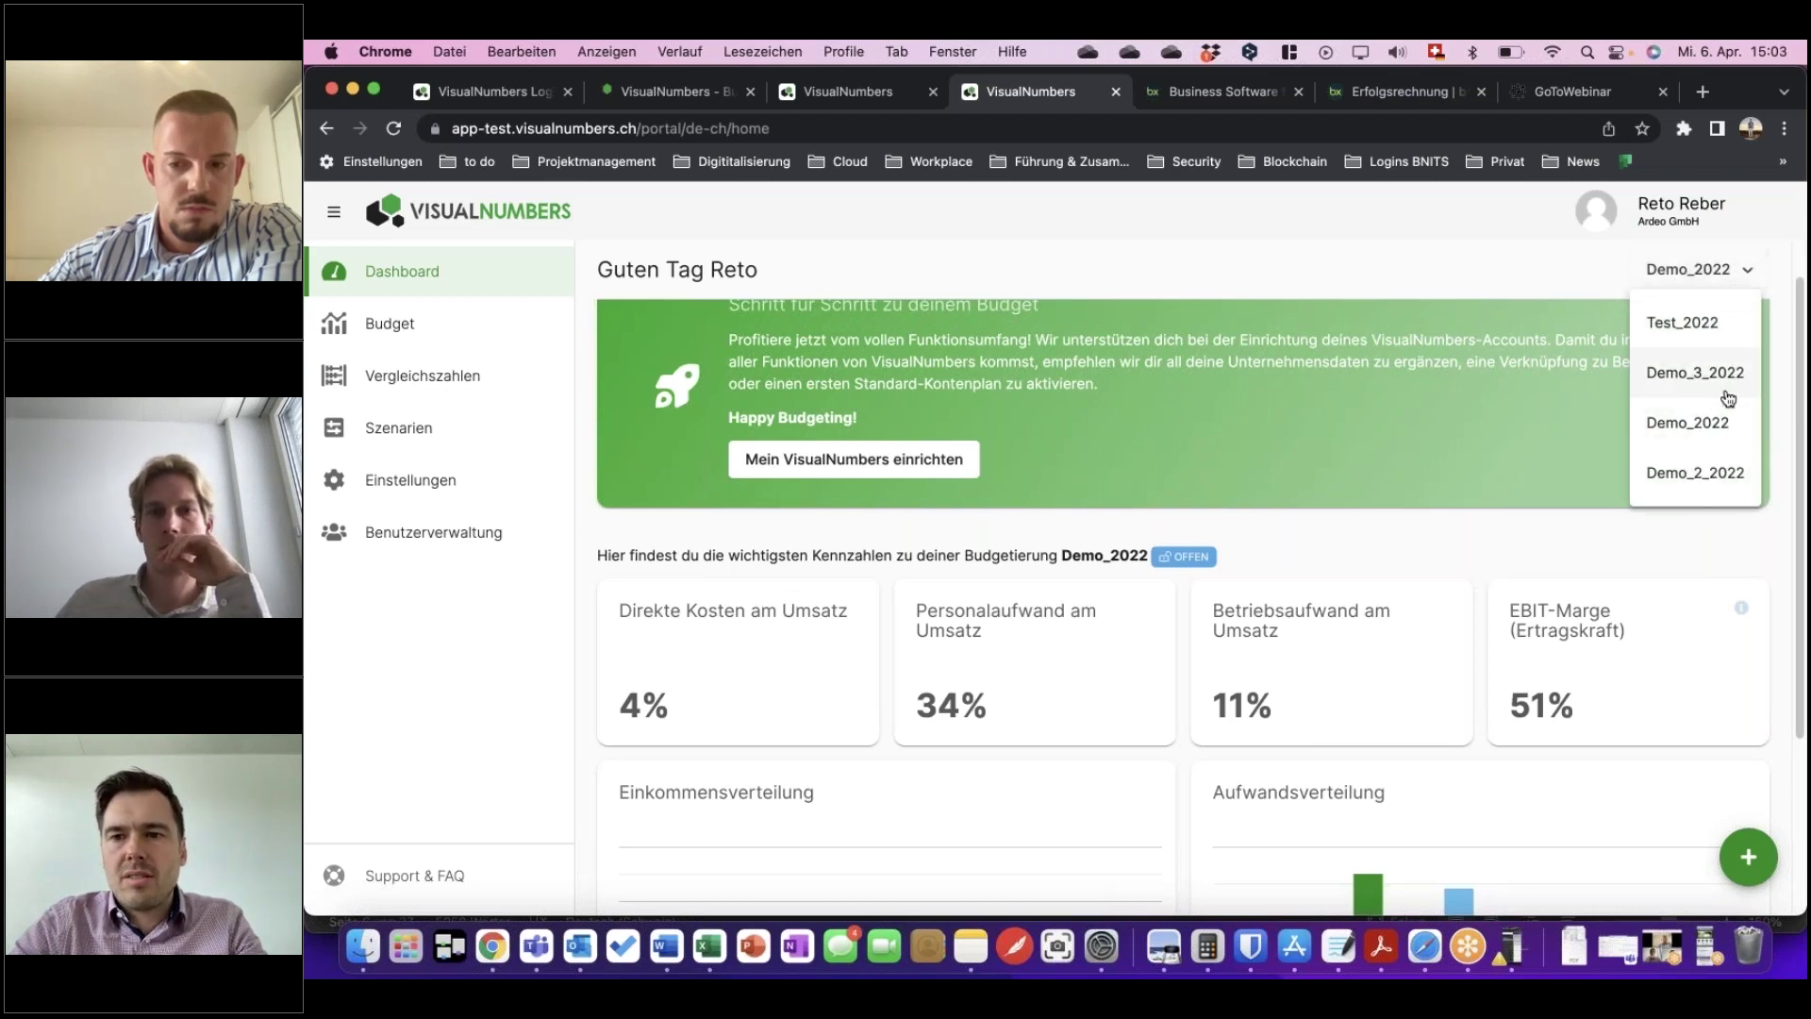
{"action": "left_click", "coordinate": [1715, 470]}
{"action": "scroll", "coordinate": [1139, 556], "scroll_direction": "down", "scroll_amount": 2}
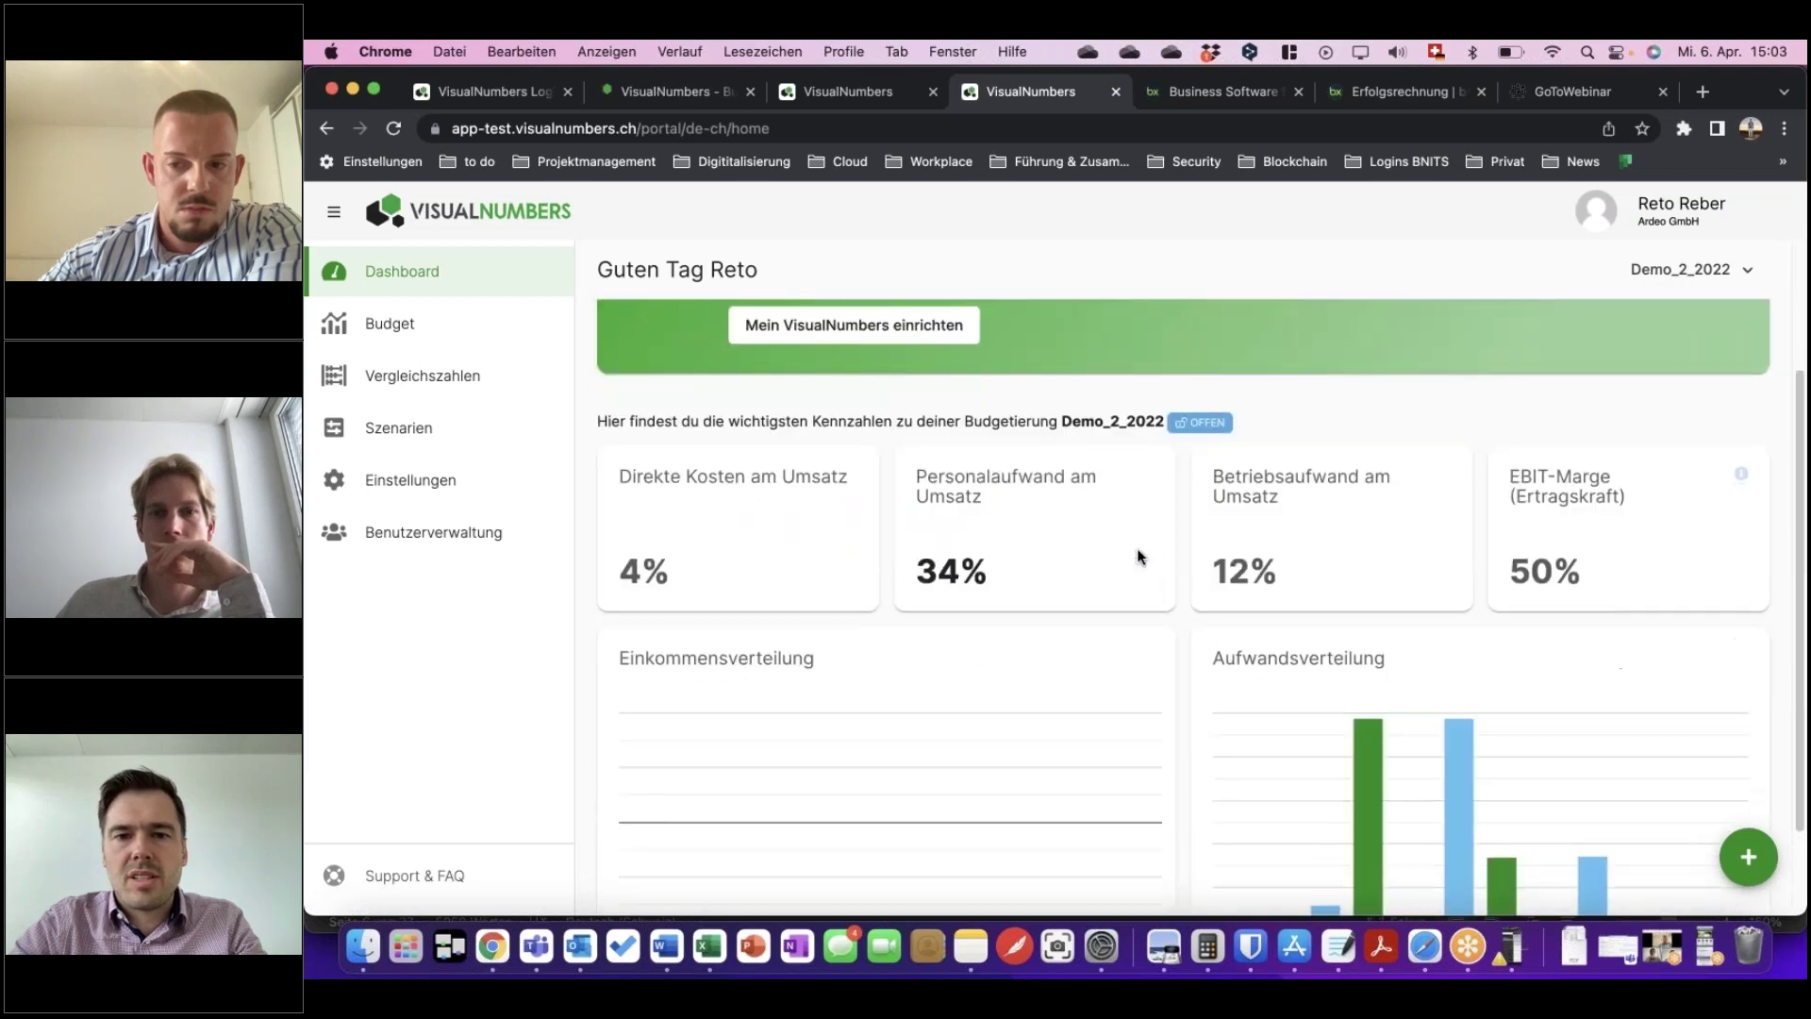
{"action": "scroll", "coordinate": [1067, 554], "scroll_direction": "down", "scroll_amount": 2}
{"action": "scroll", "coordinate": [1066, 562], "scroll_direction": "up", "scroll_amount": 5}
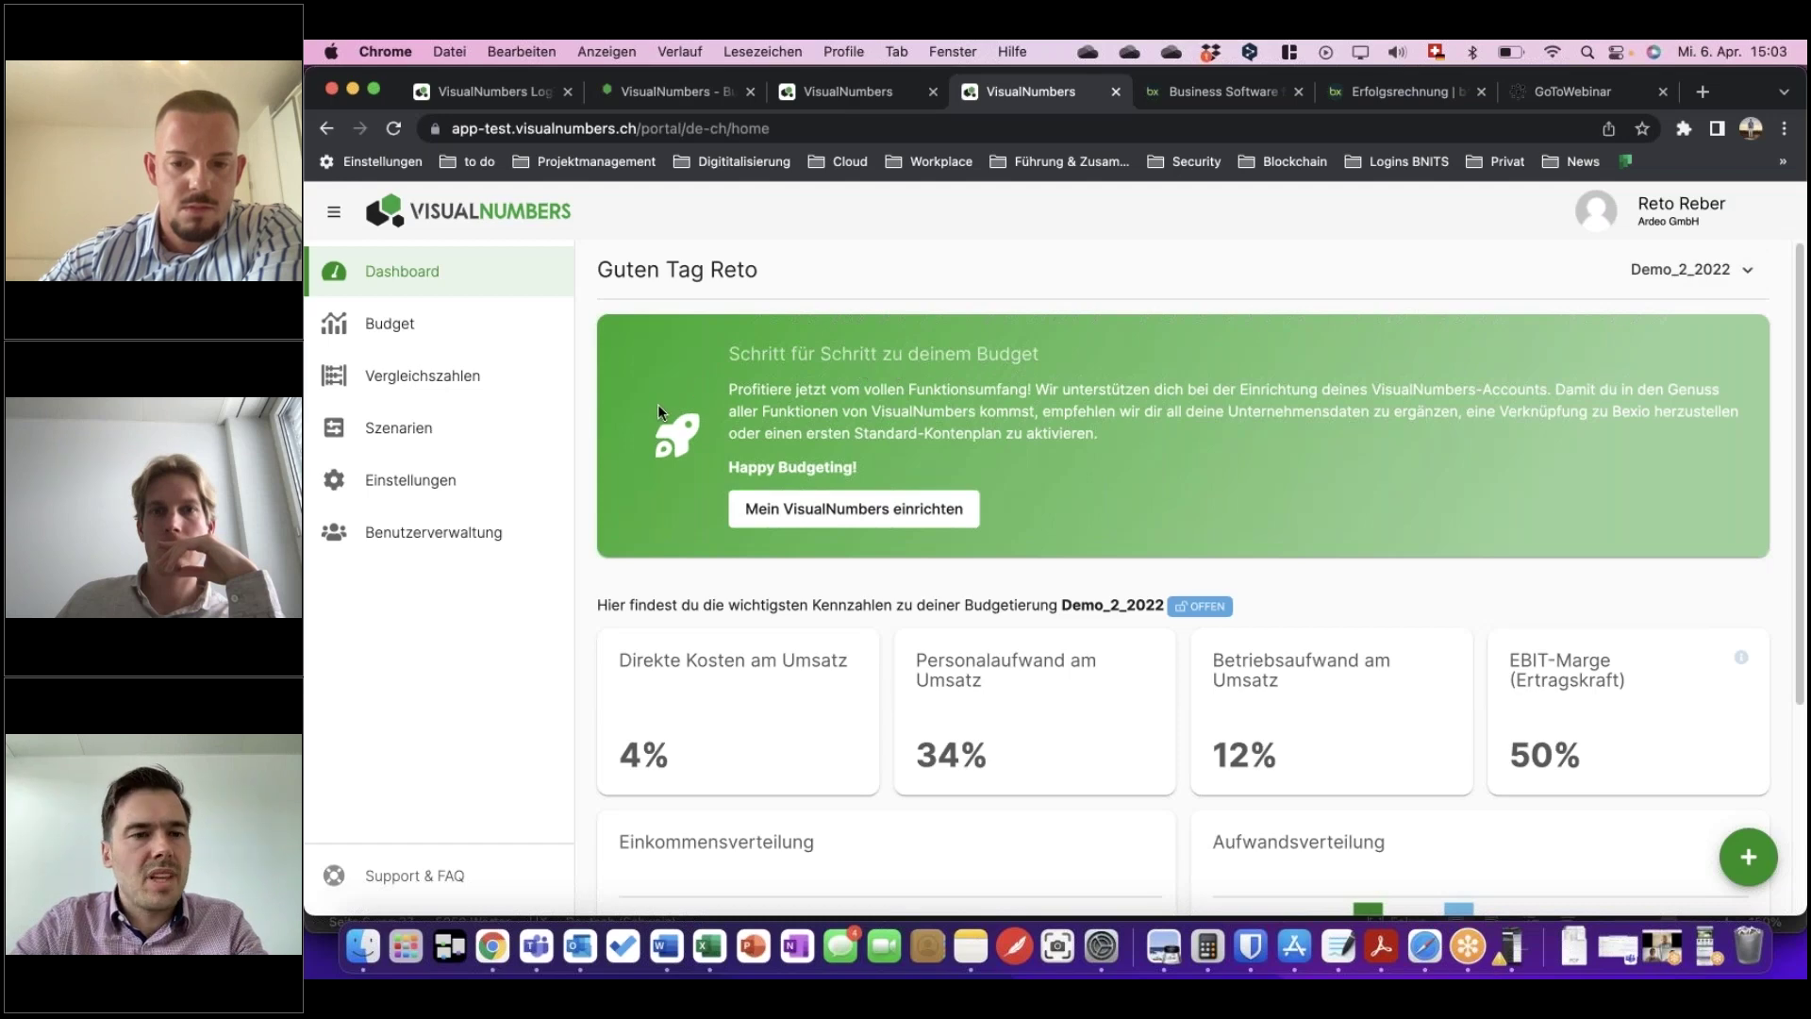
{"action": "left_click", "coordinate": [394, 330]}
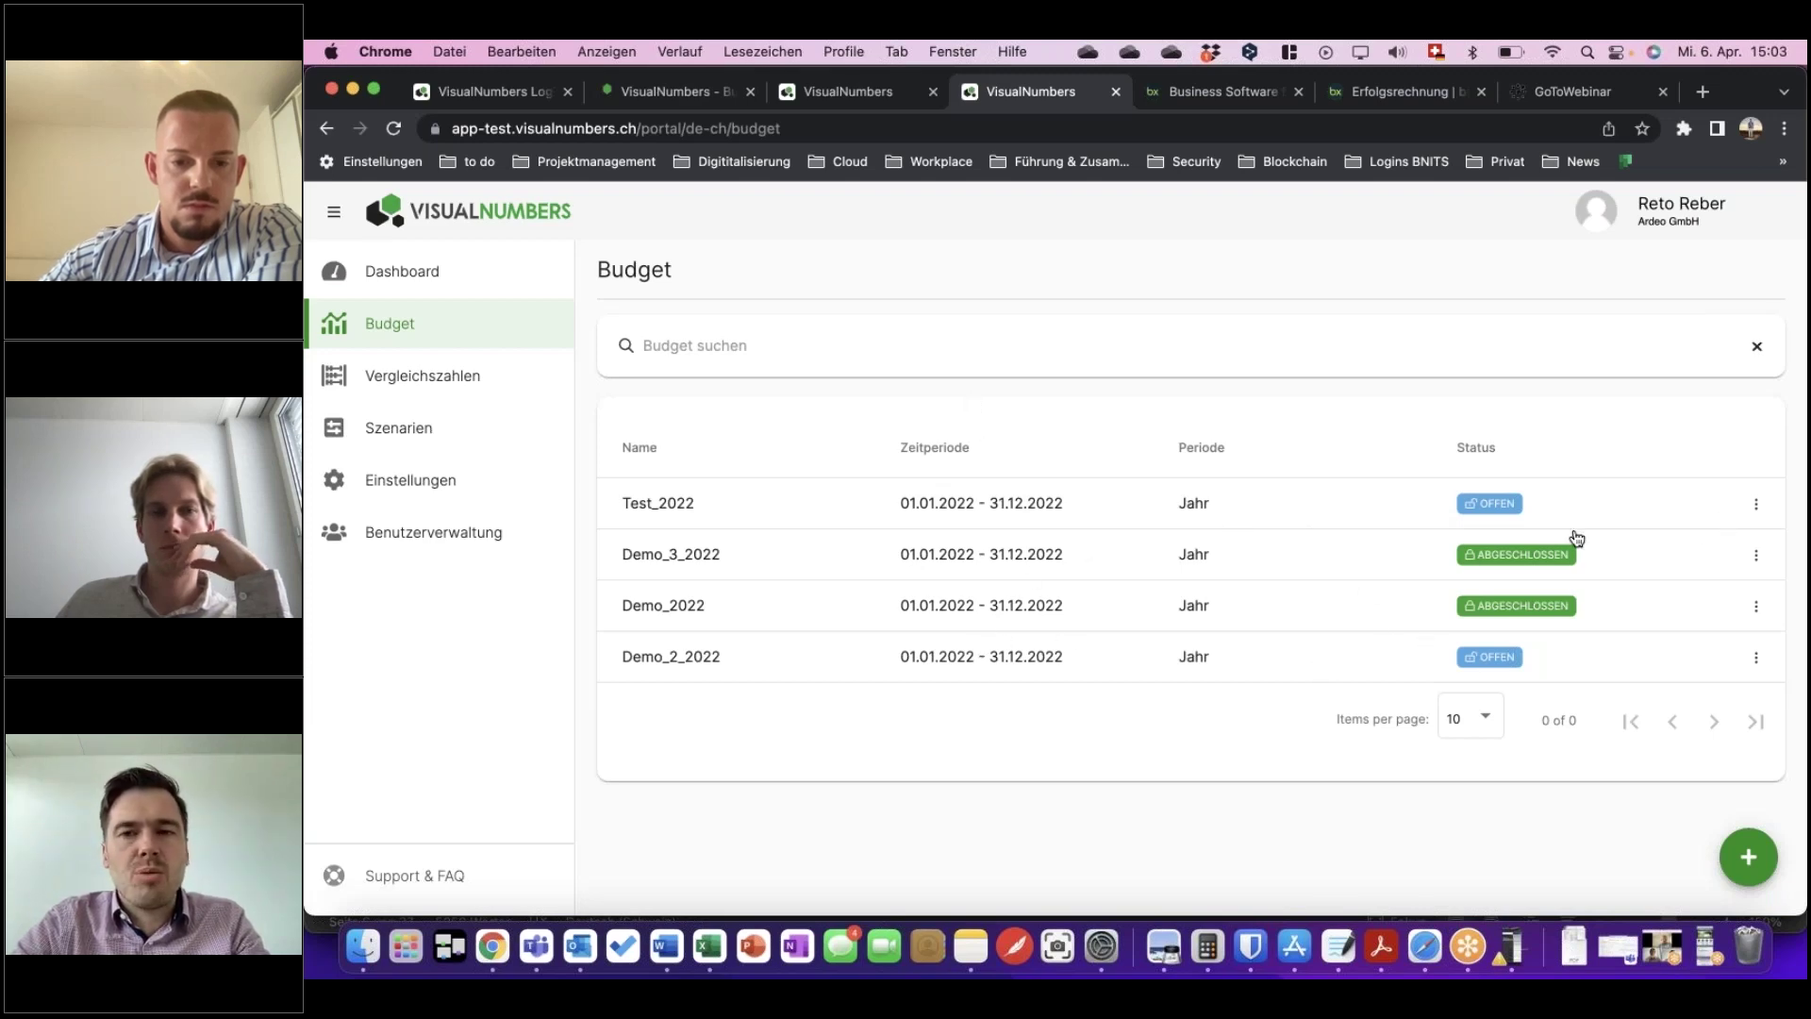
{"action": "left_click", "coordinate": [1756, 505]}
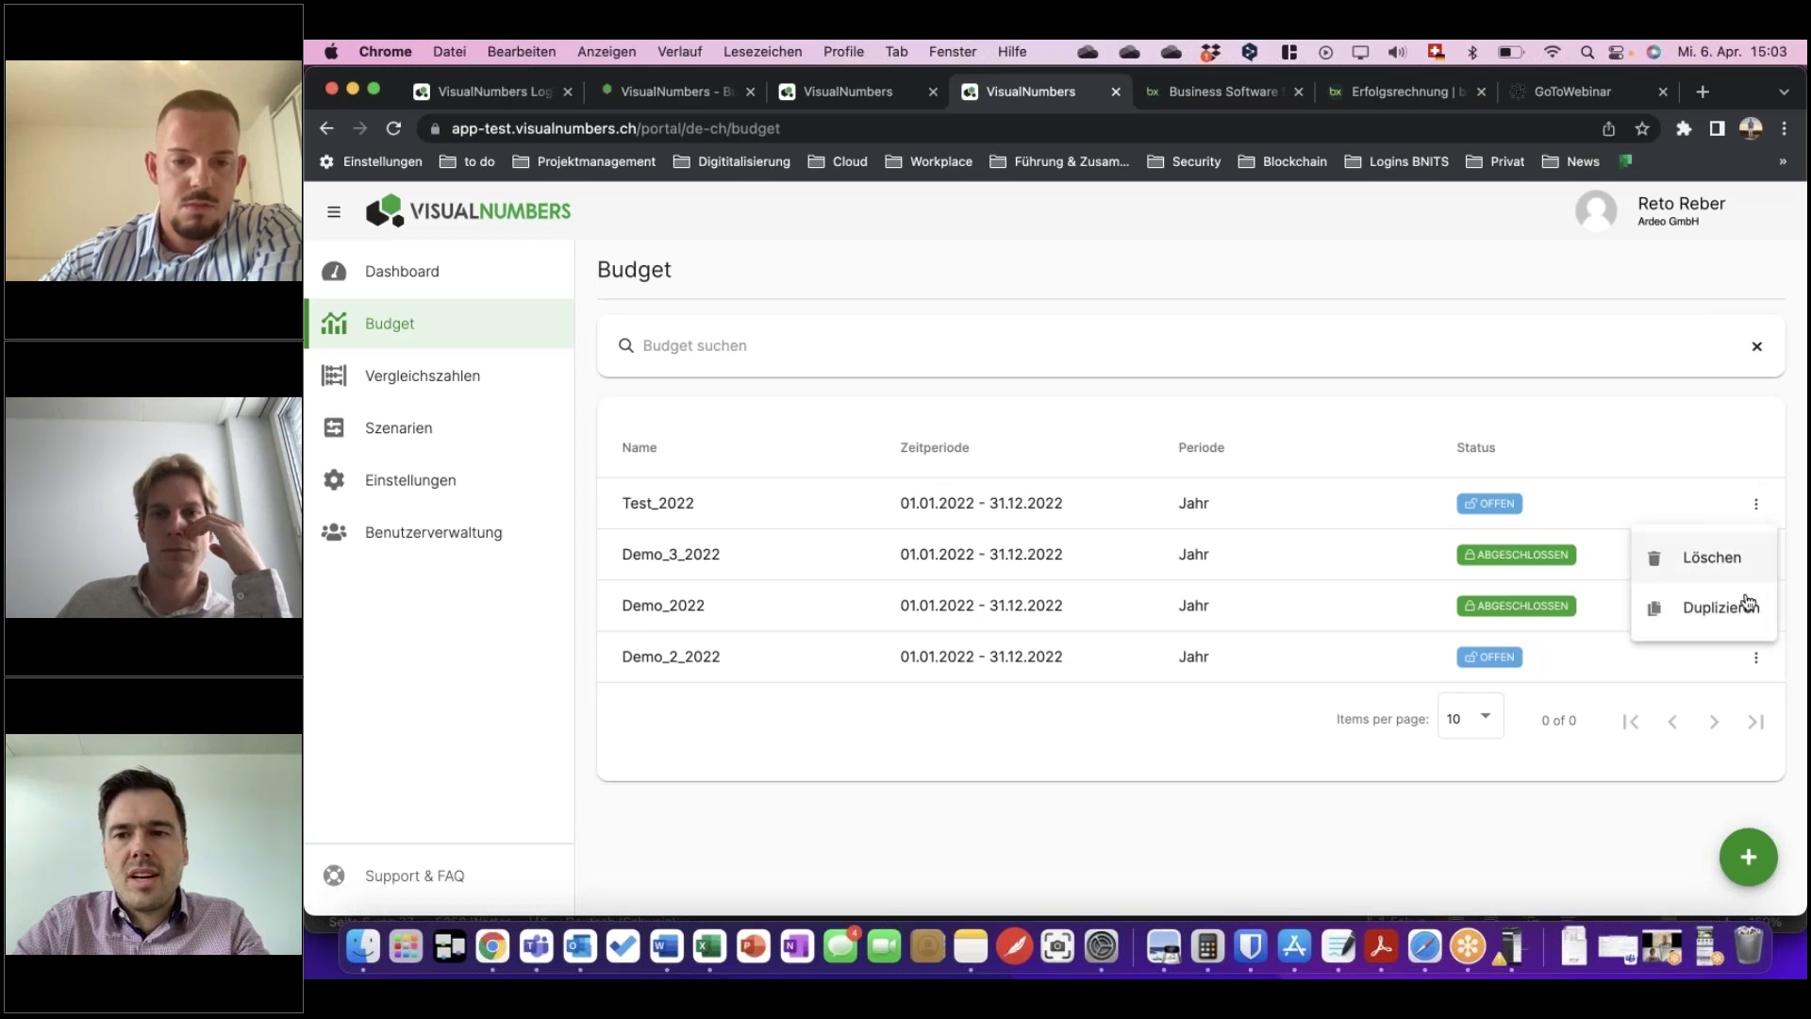
{"action": "left_click", "coordinate": [1622, 413]}
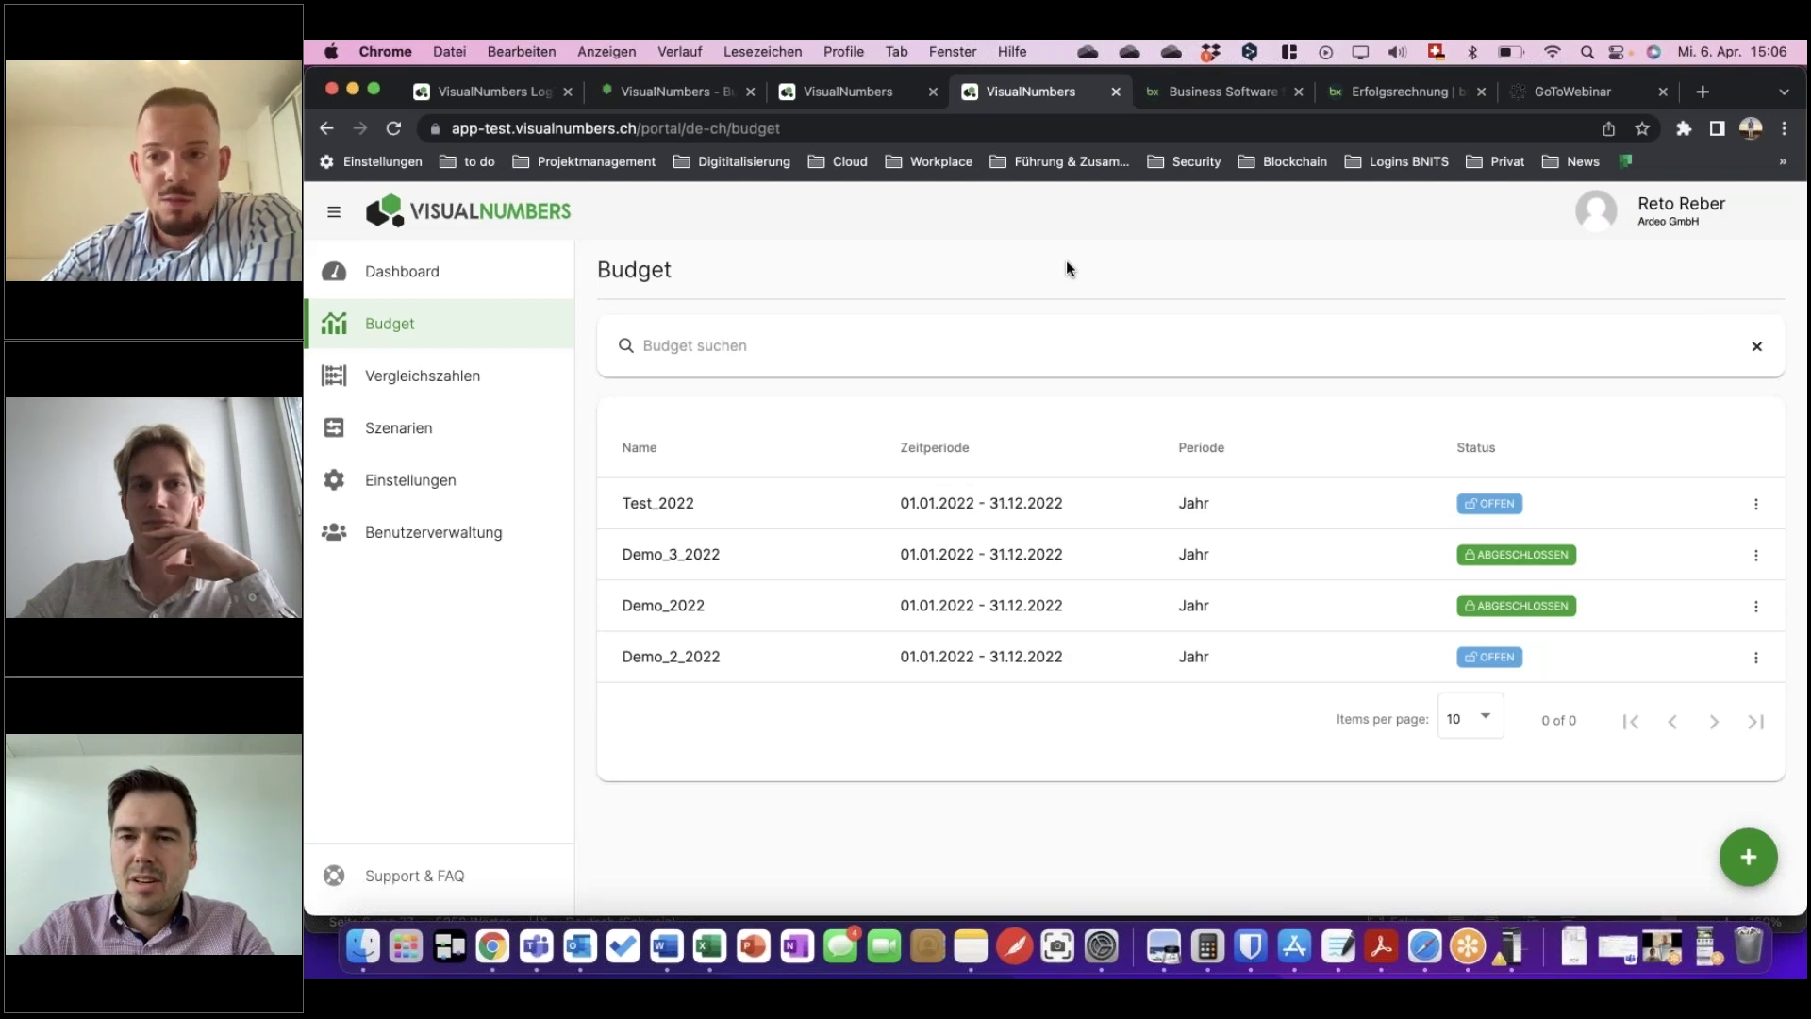
{"action": "left_click", "coordinate": [1397, 52]}
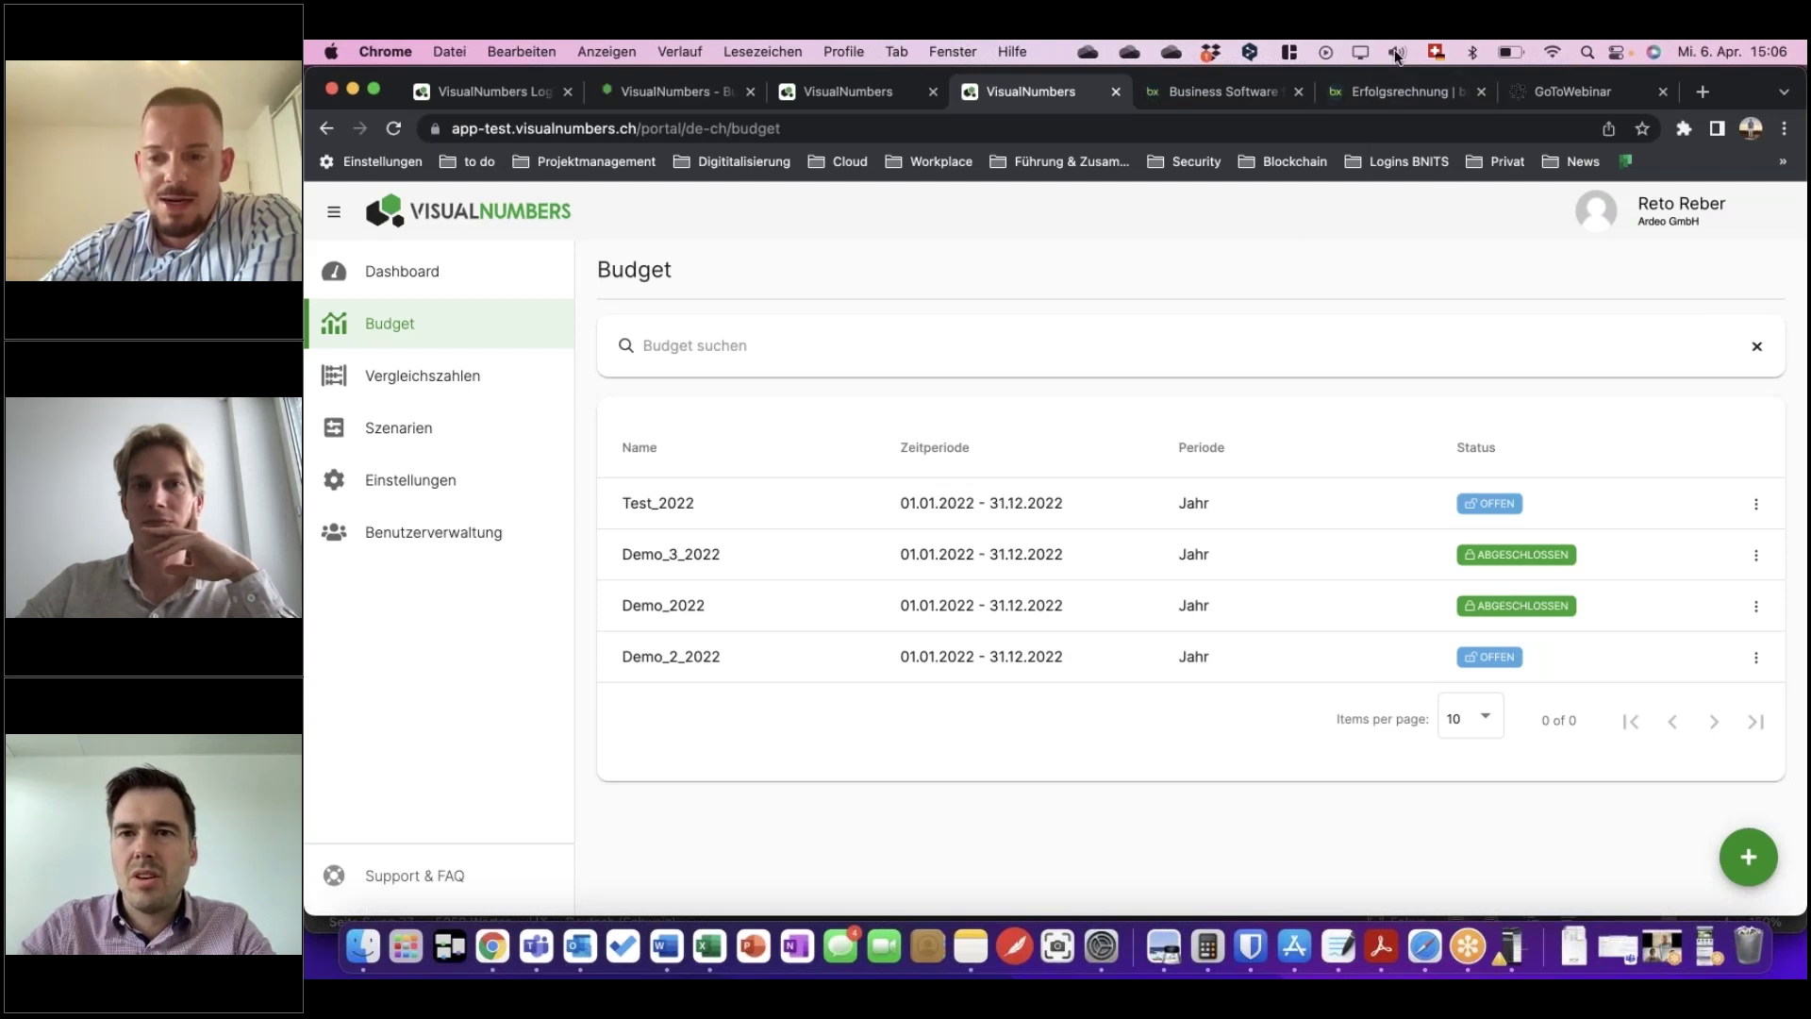
{"action": "left_click", "coordinate": [1605, 118]}
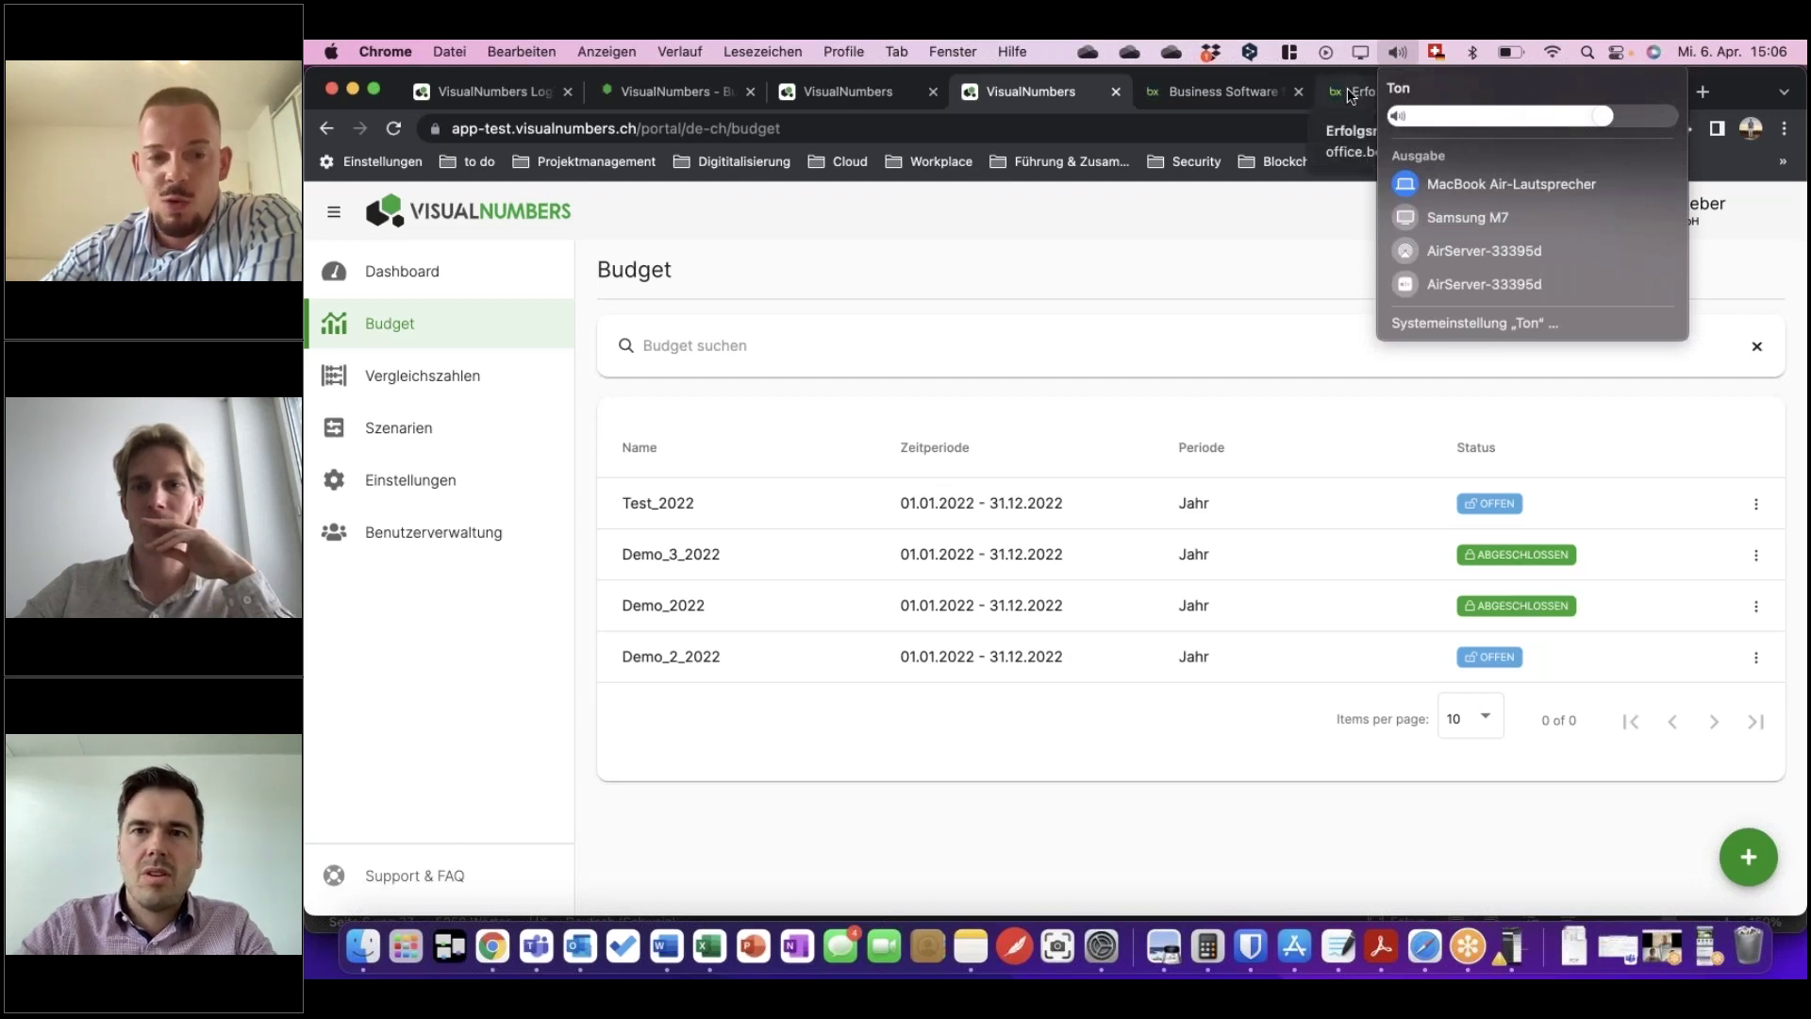
{"action": "left_click", "coordinate": [1405, 53]}
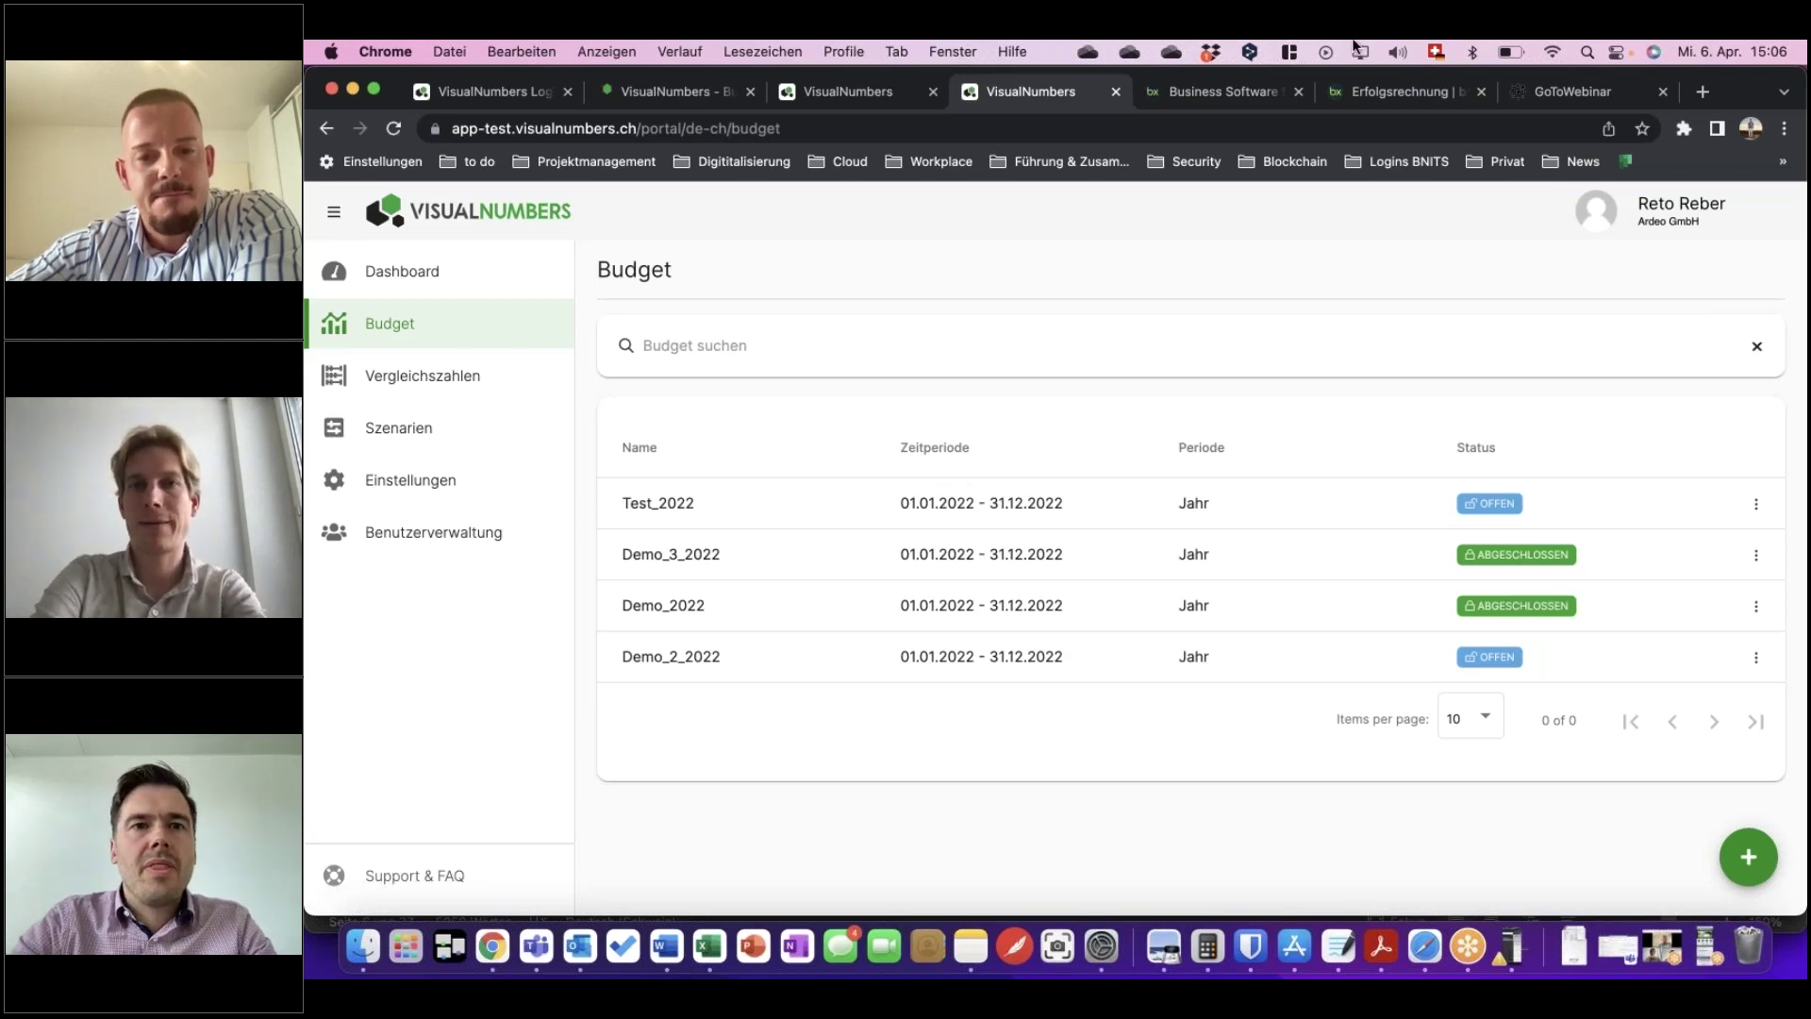
{"action": "left_click", "coordinate": [698, 91]}
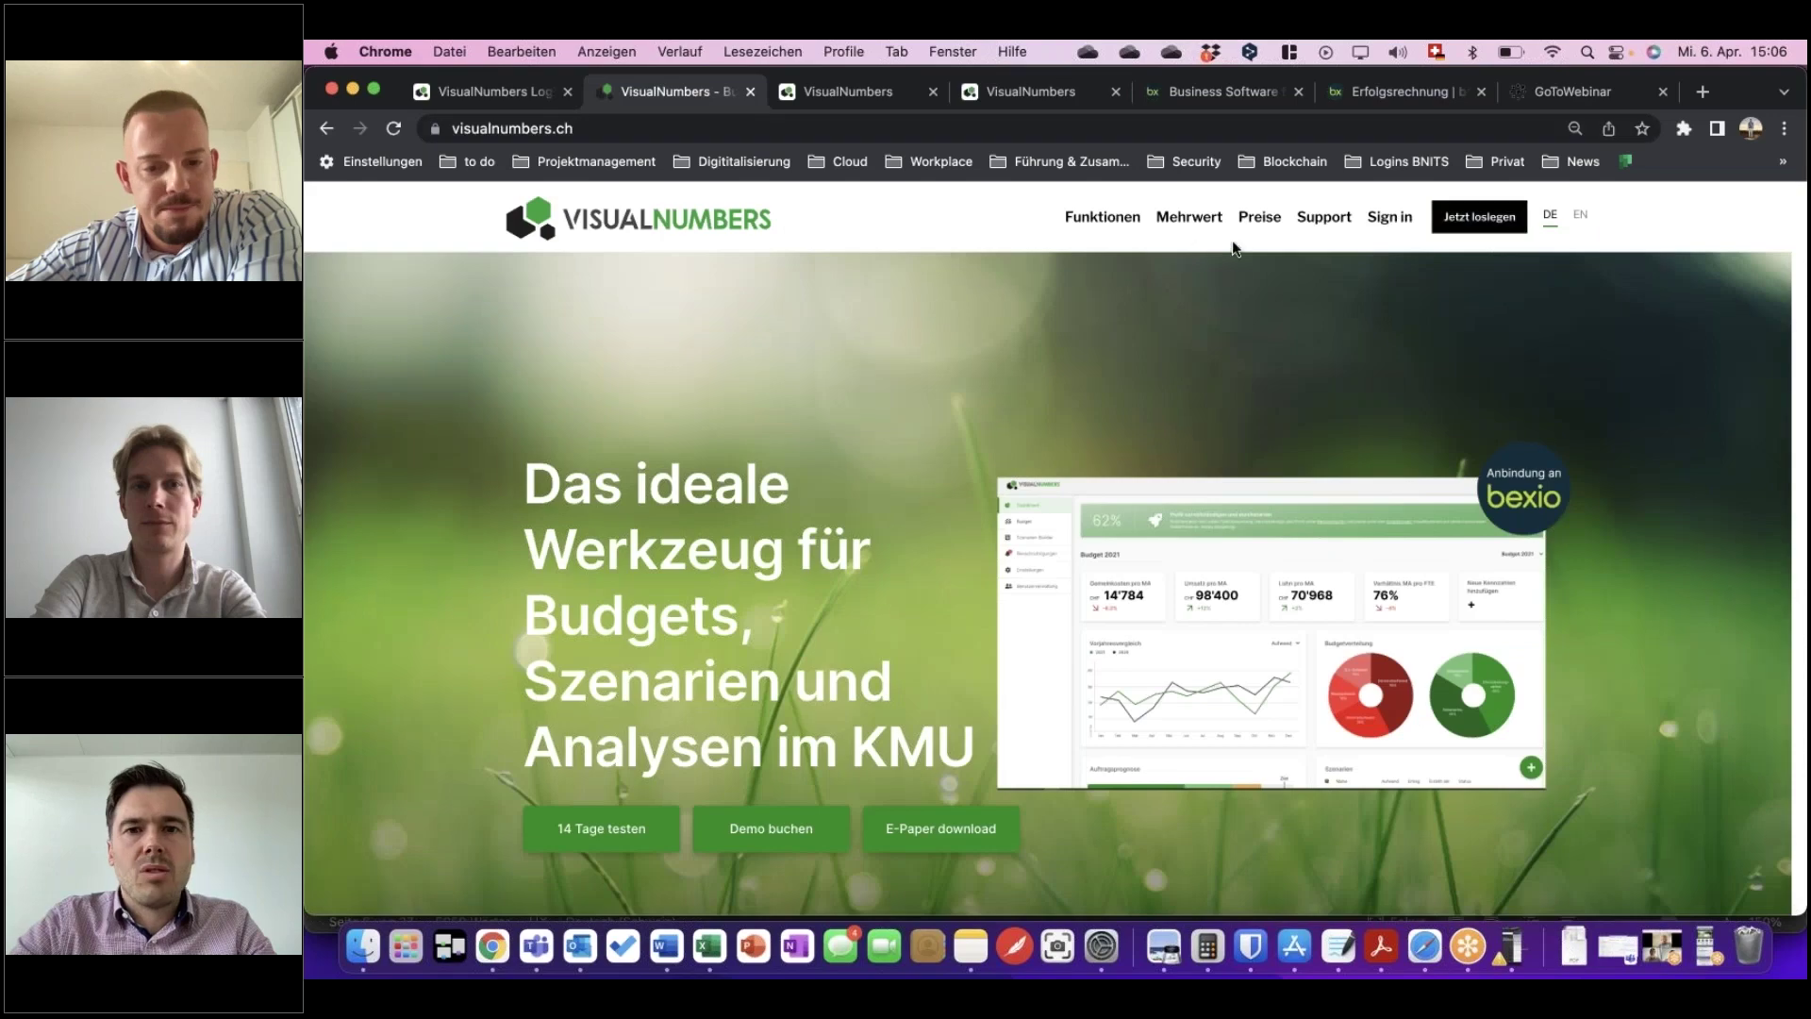
{"action": "left_click", "coordinate": [1259, 218]}
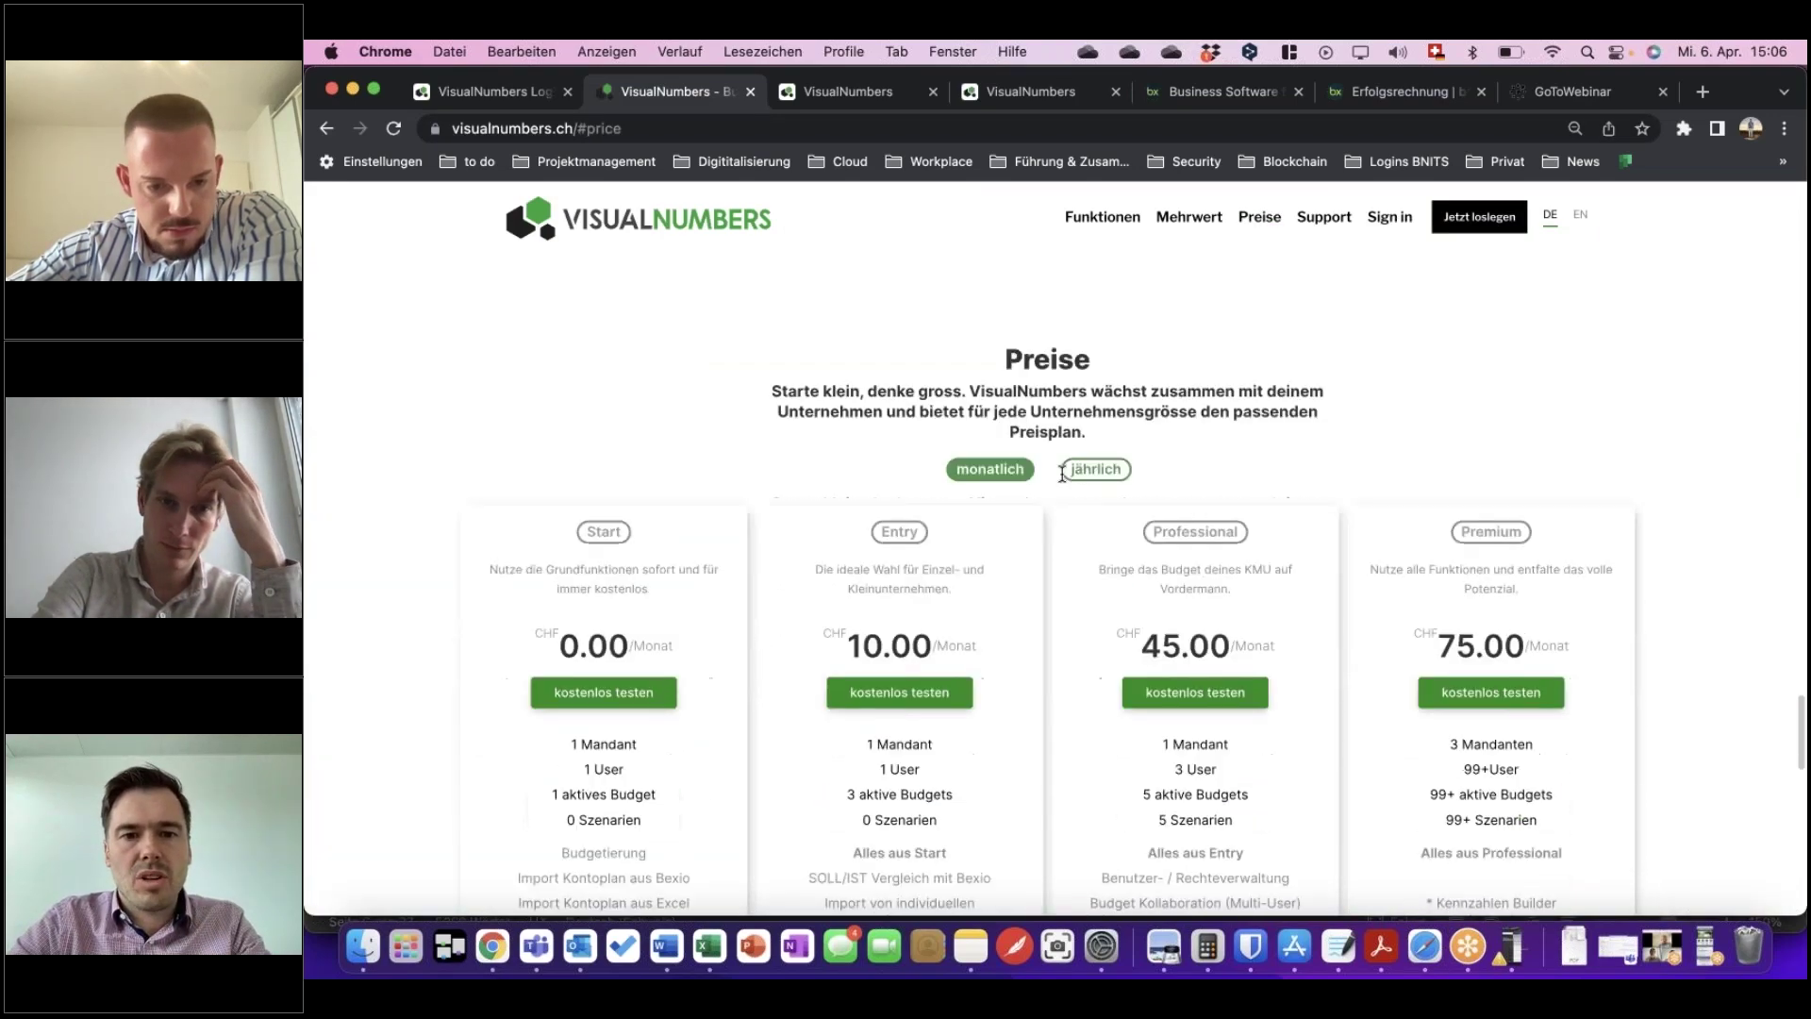
{"action": "scroll", "coordinate": [1063, 472], "scroll_direction": "down", "scroll_amount": 1}
{"action": "scroll", "coordinate": [1061, 480], "scroll_direction": "down", "scroll_amount": 3}
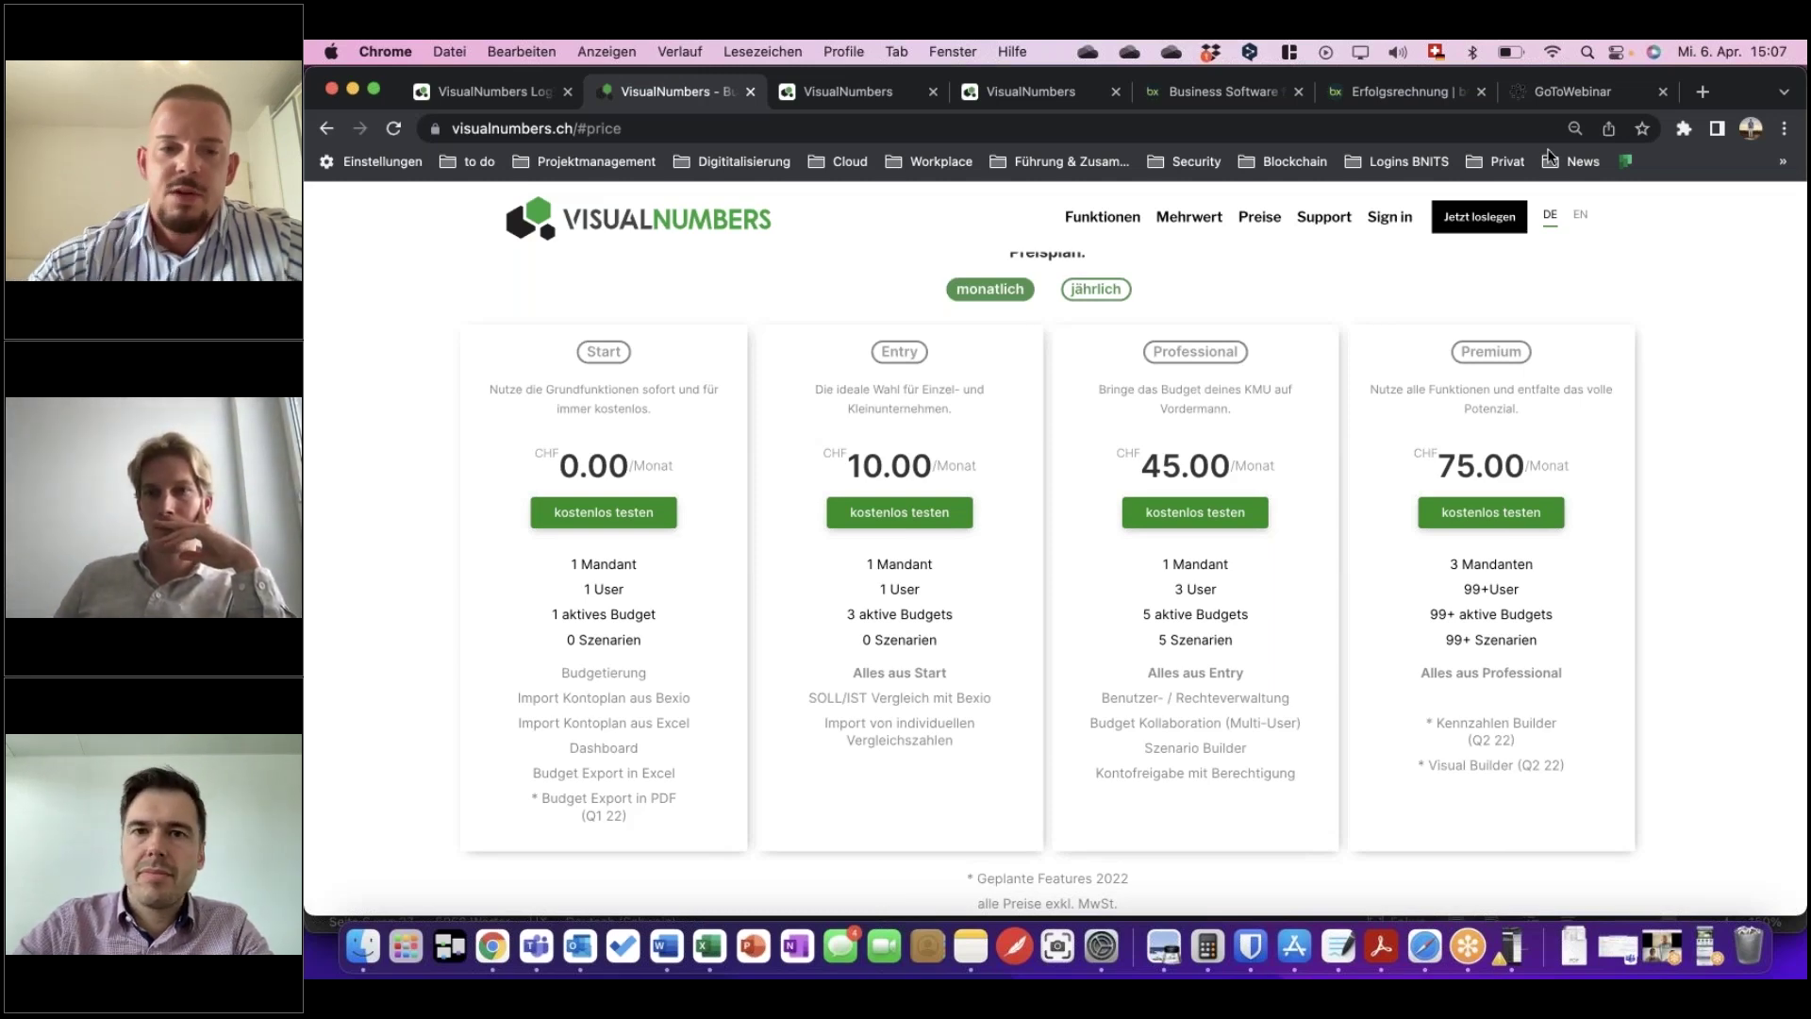
{"action": "left_click", "coordinate": [1026, 92]}
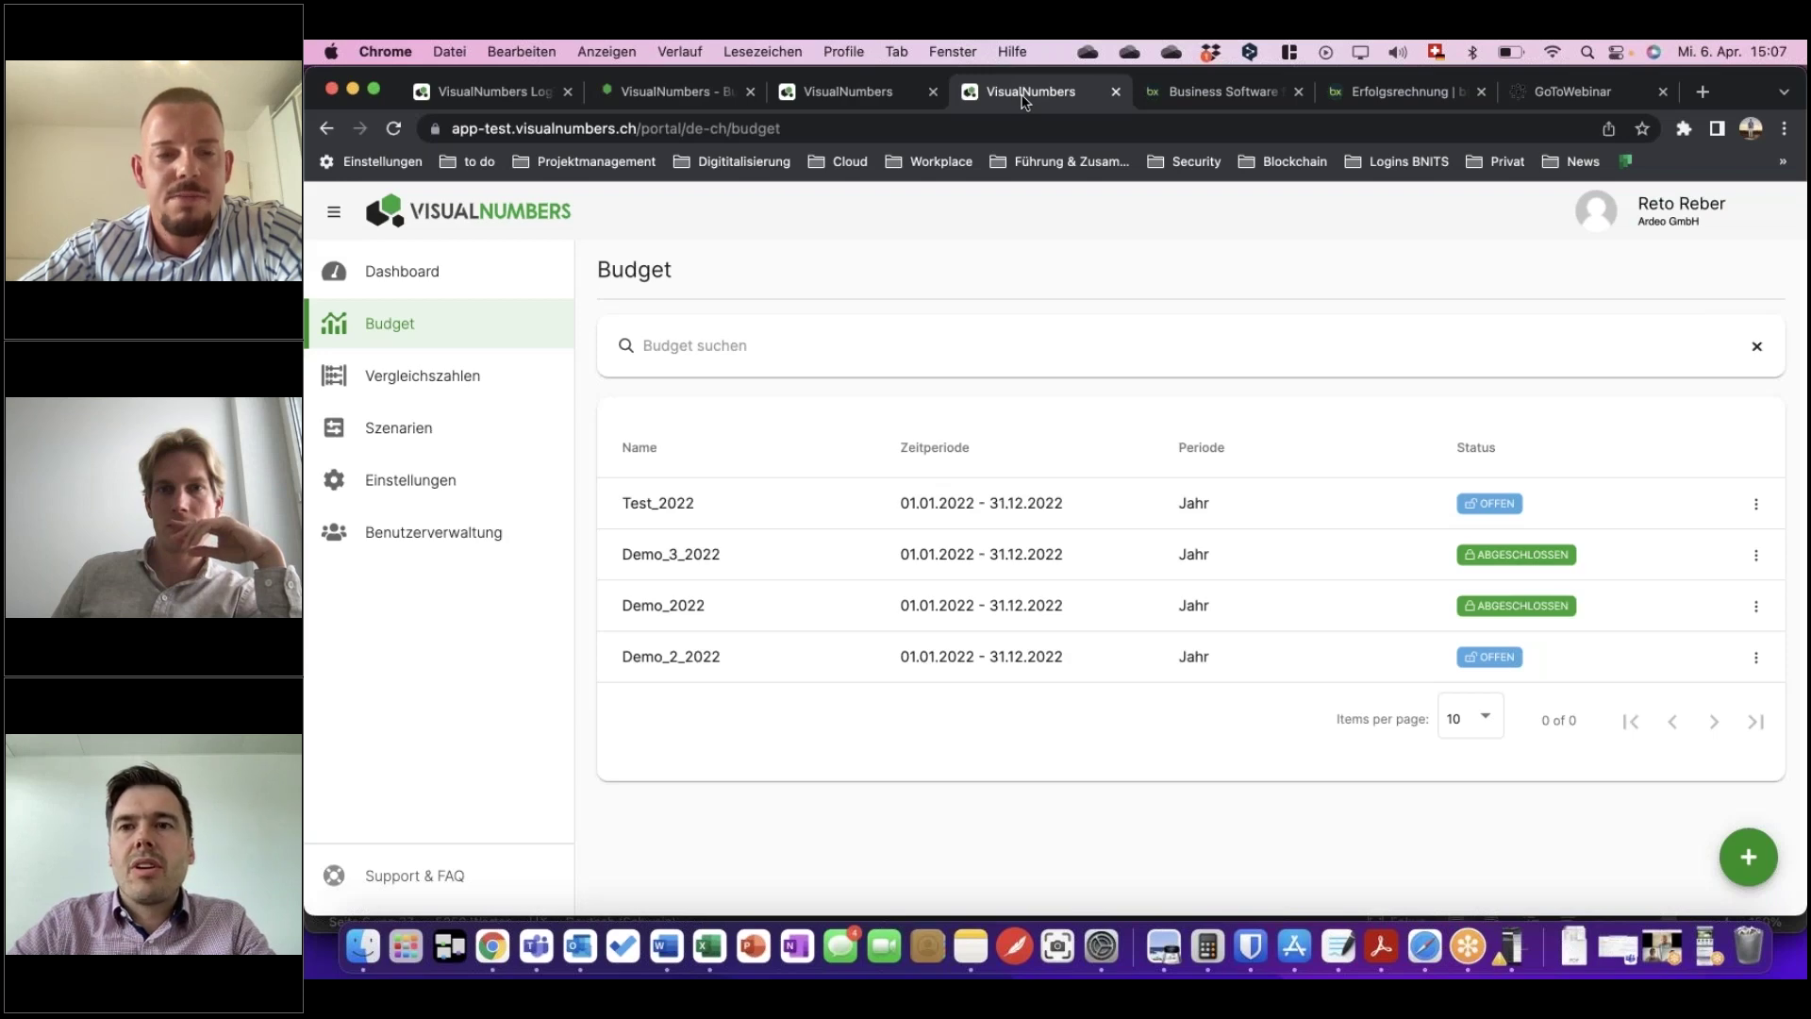
Bring up the website's pricing page showing the Professional plan at CHF 45.00 monthly.
{"action": "left_click", "coordinate": [868, 94]}
{"action": "key", "text": "ctrl+shift+Tab"}
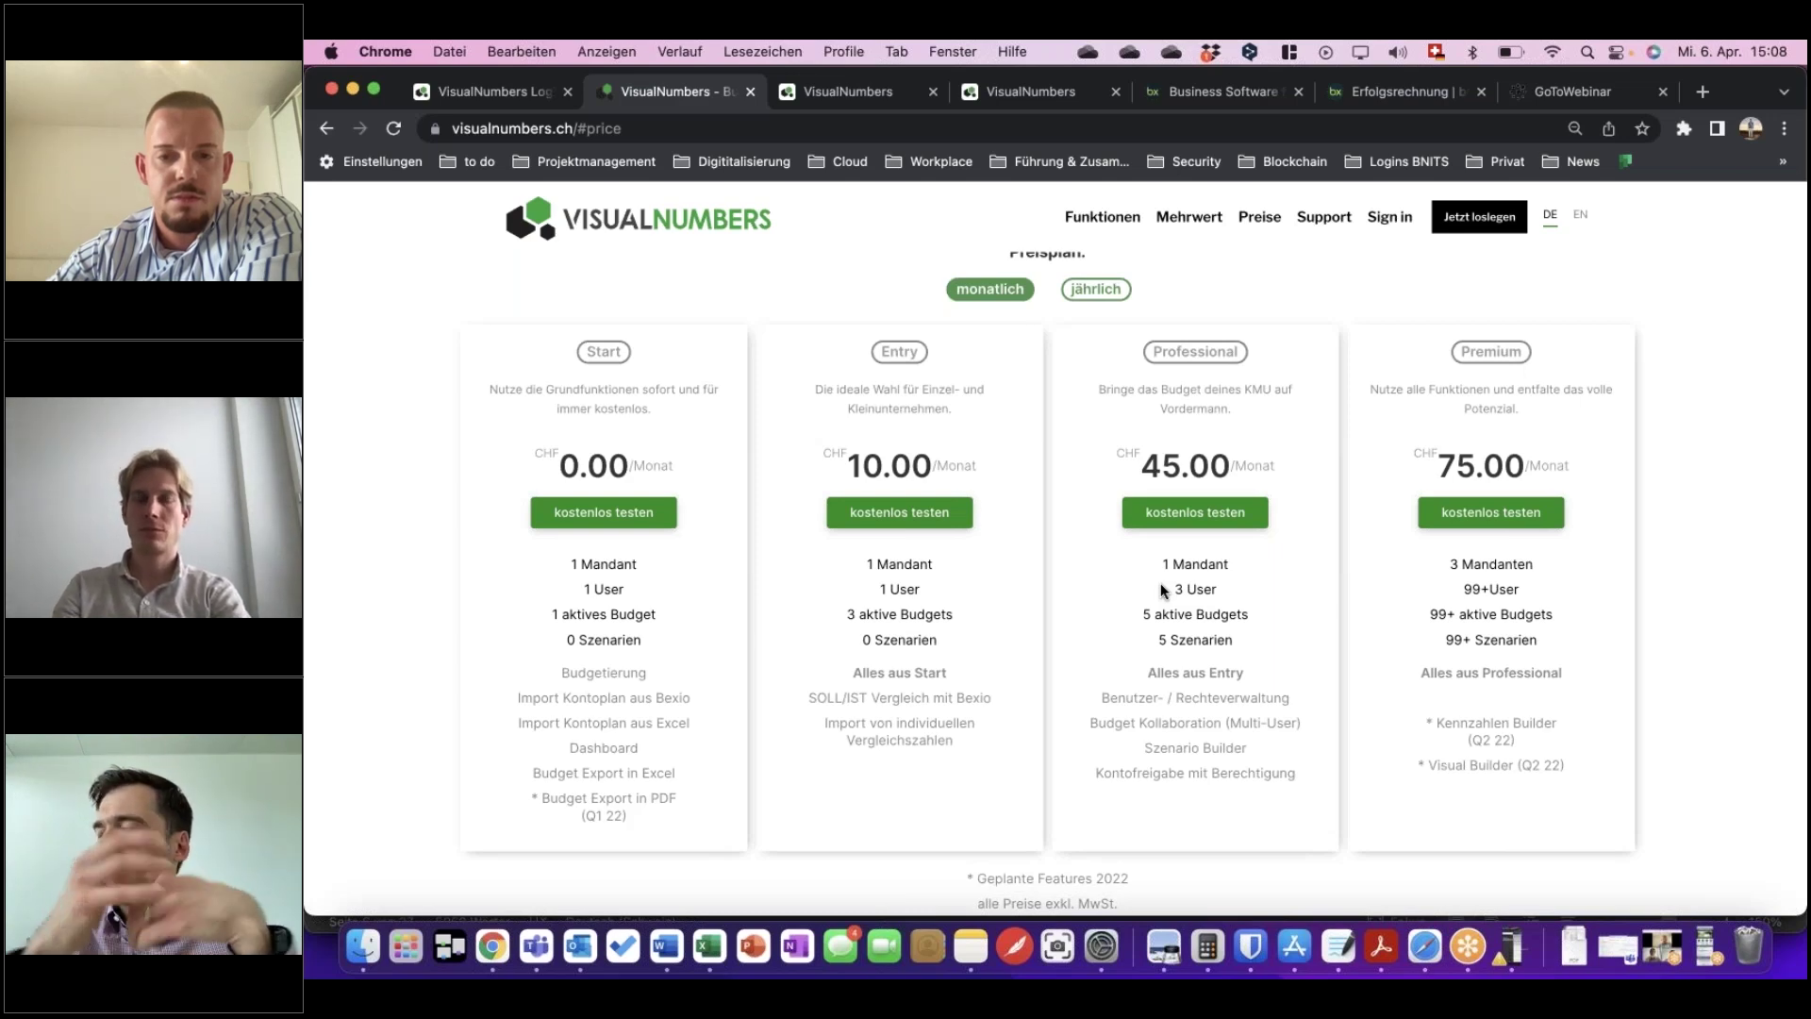
Return to the app's Budget list showing Test_2022, Demo_3_2022, Demo_2022 and Demo_2_2022.
{"action": "left_click", "coordinate": [1006, 93]}
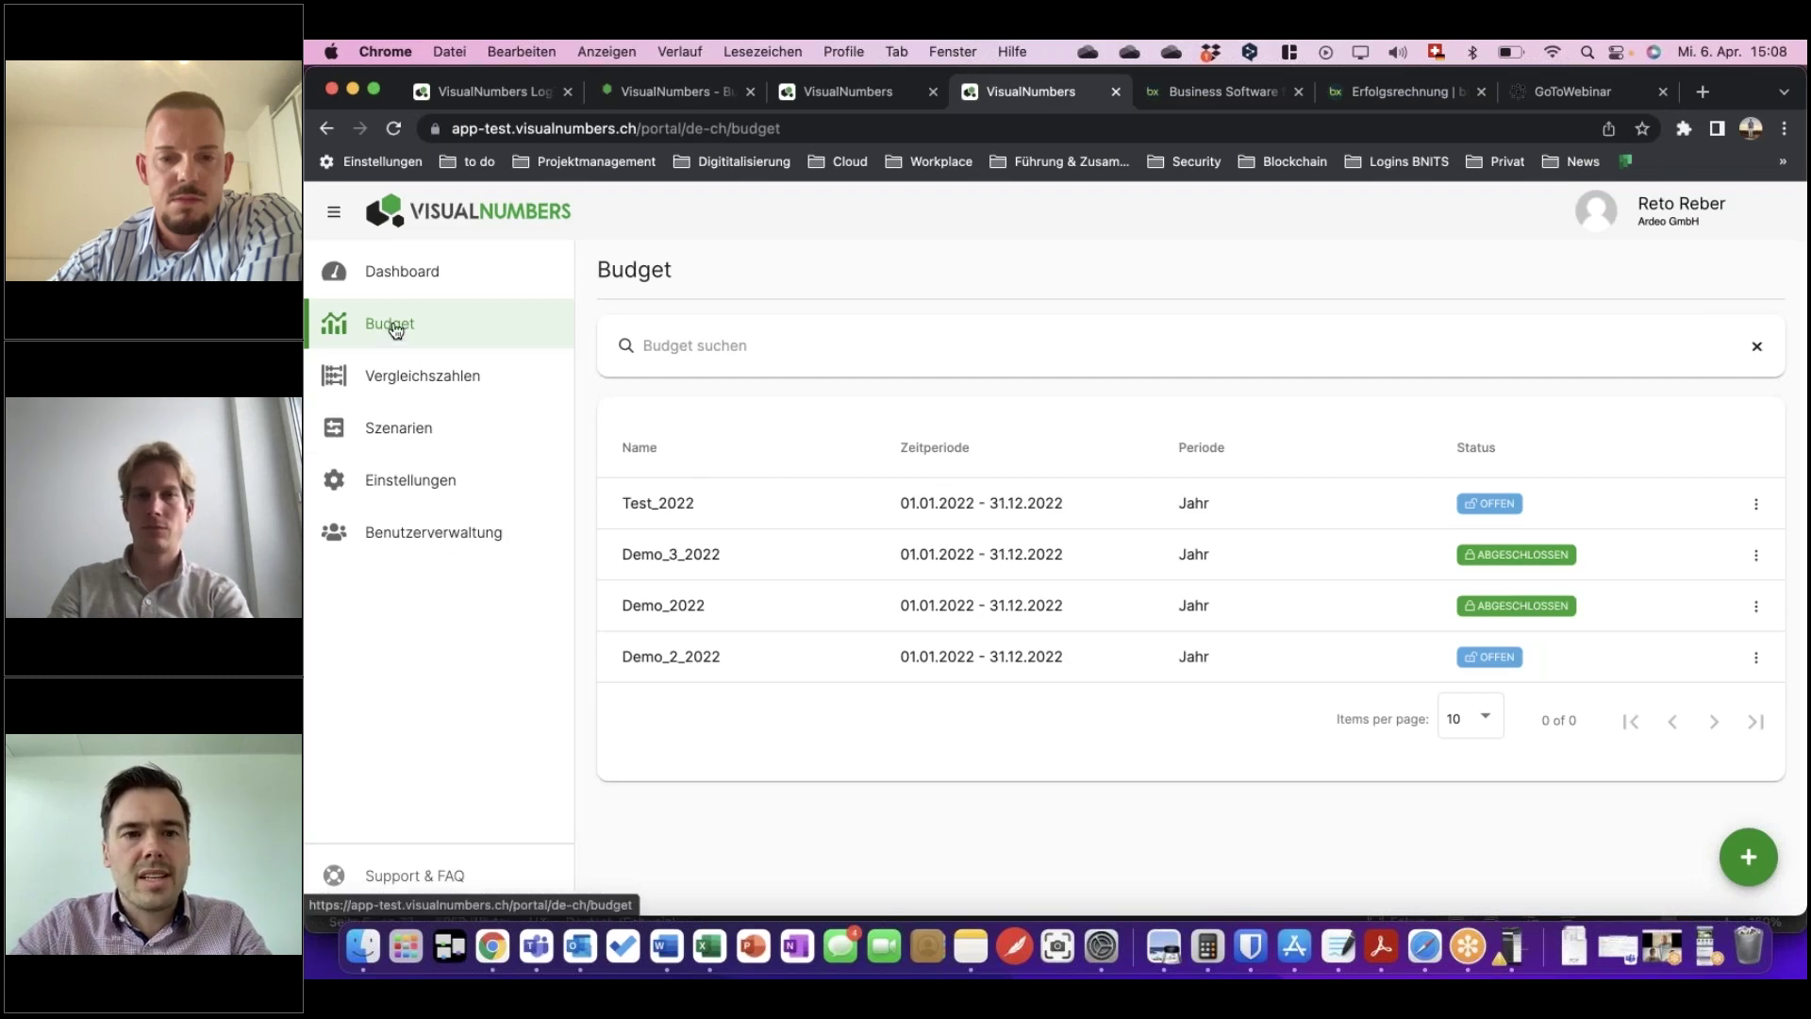
Review the Test_2022 budget's detail table, then return to the list of all budgets.
{"action": "left_click", "coordinate": [1030, 502]}
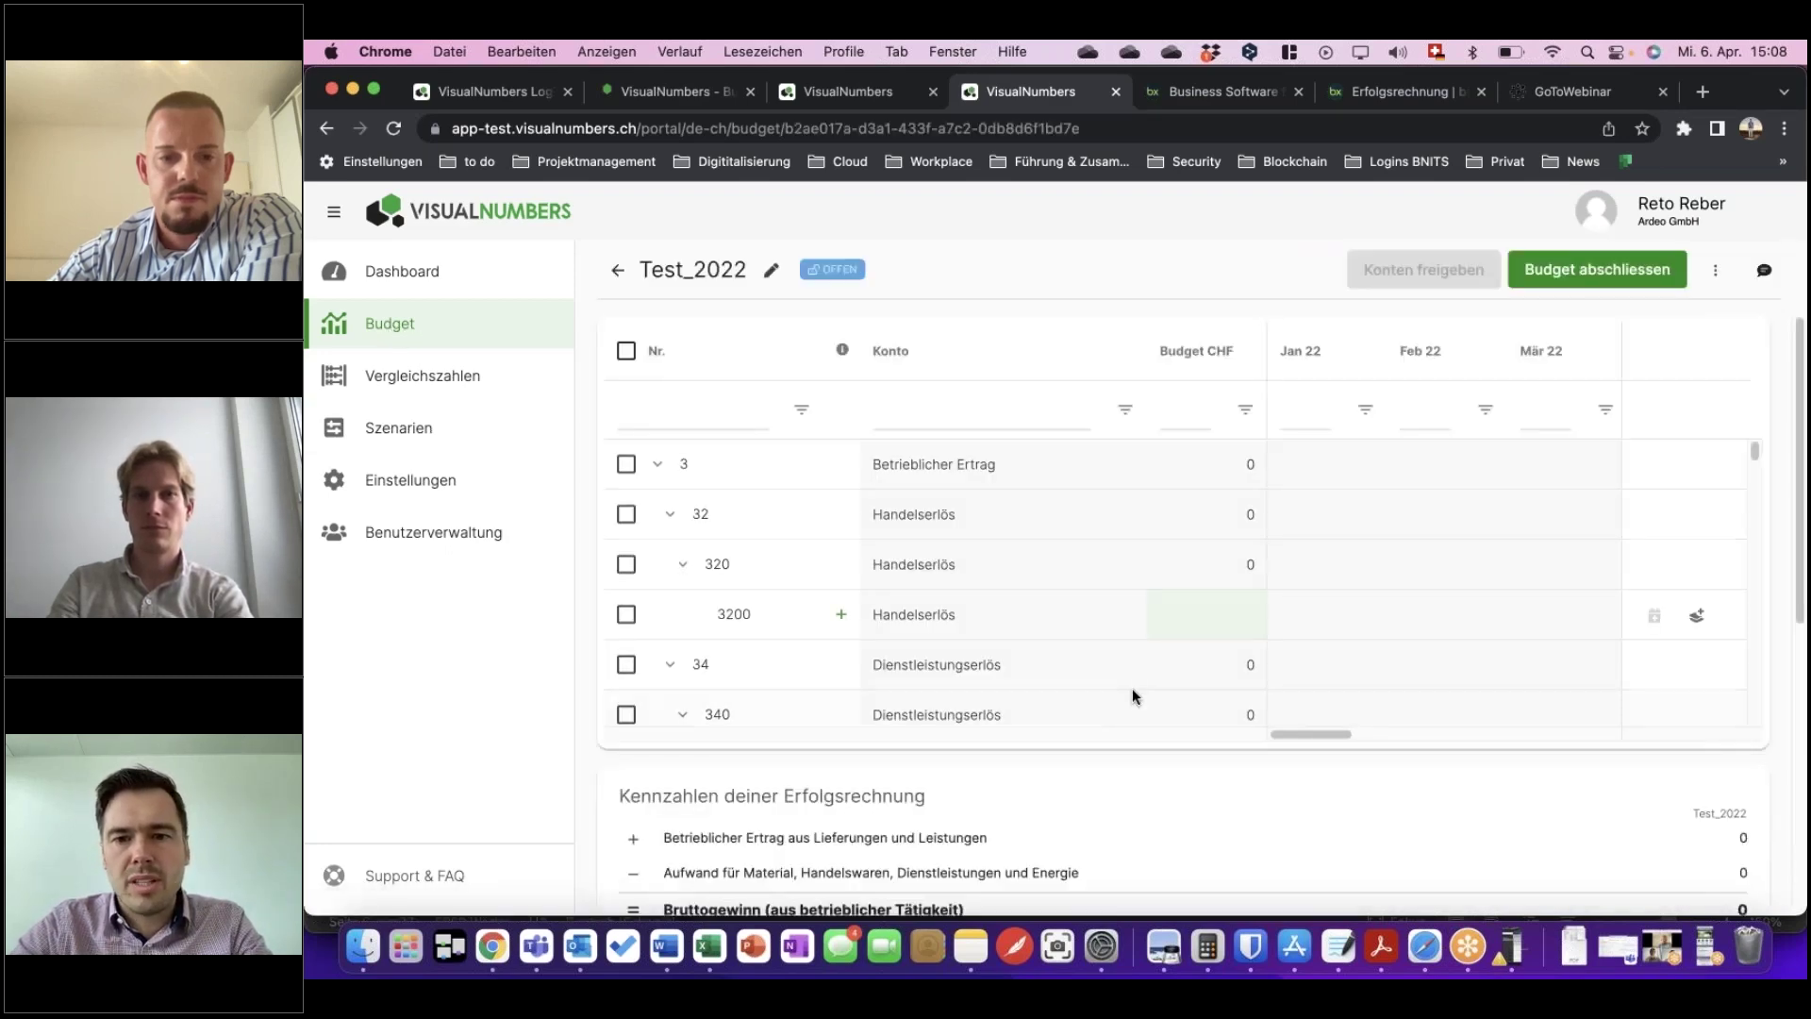
{"action": "scroll", "coordinate": [1132, 696], "scroll_direction": "down", "scroll_amount": 5}
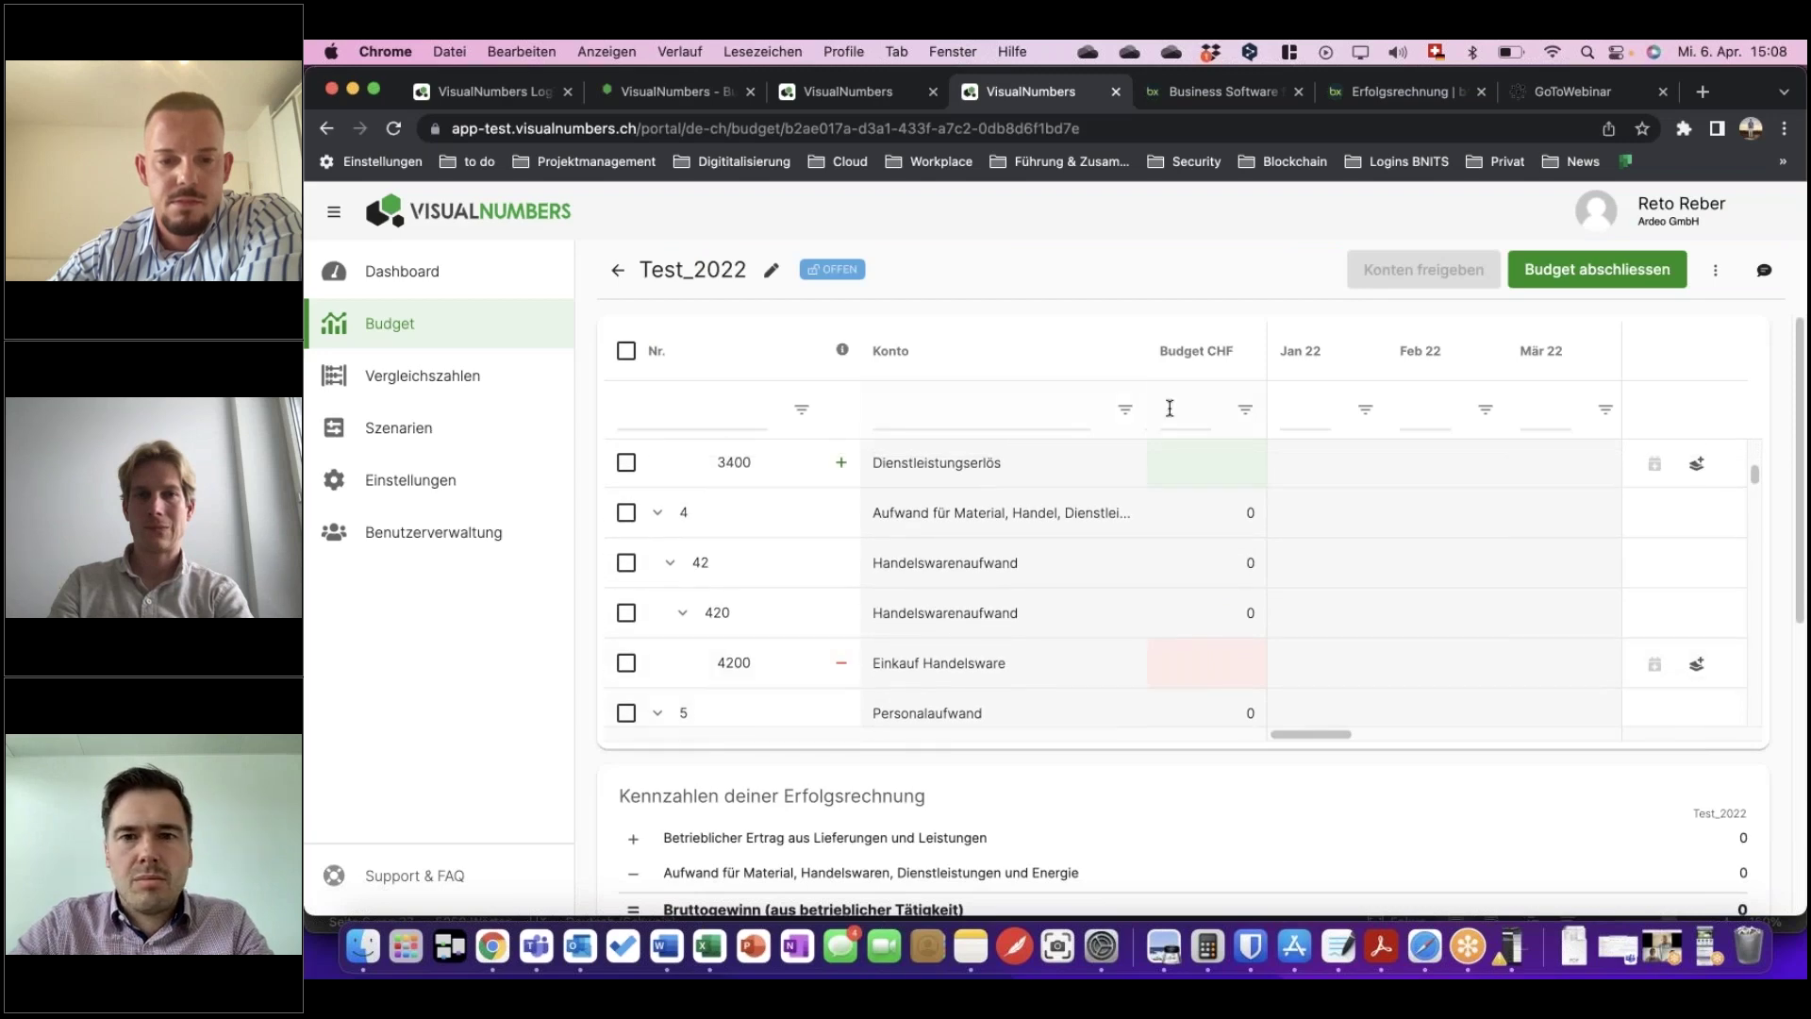
{"action": "left_click", "coordinate": [409, 331]}
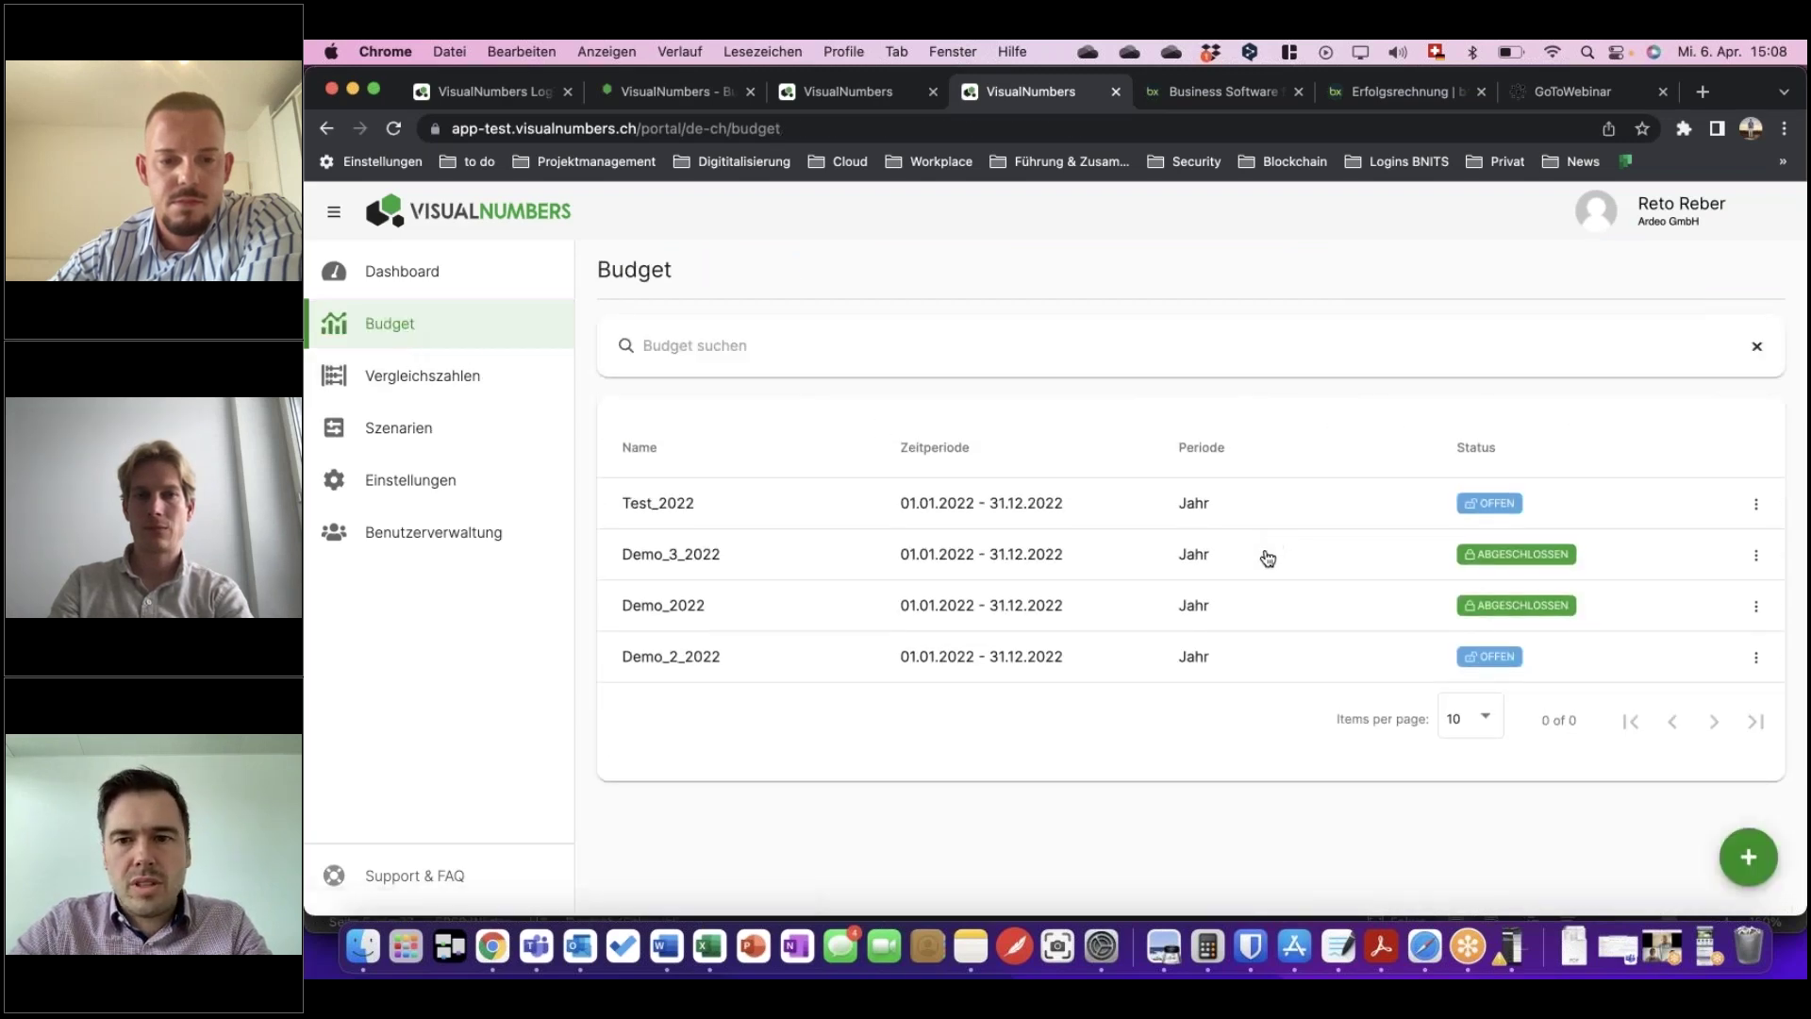
Open Demo_3_2022, review its Kennzahlen down to EBITDA and EBIT, and show its comment history.
{"action": "left_click", "coordinate": [954, 557]}
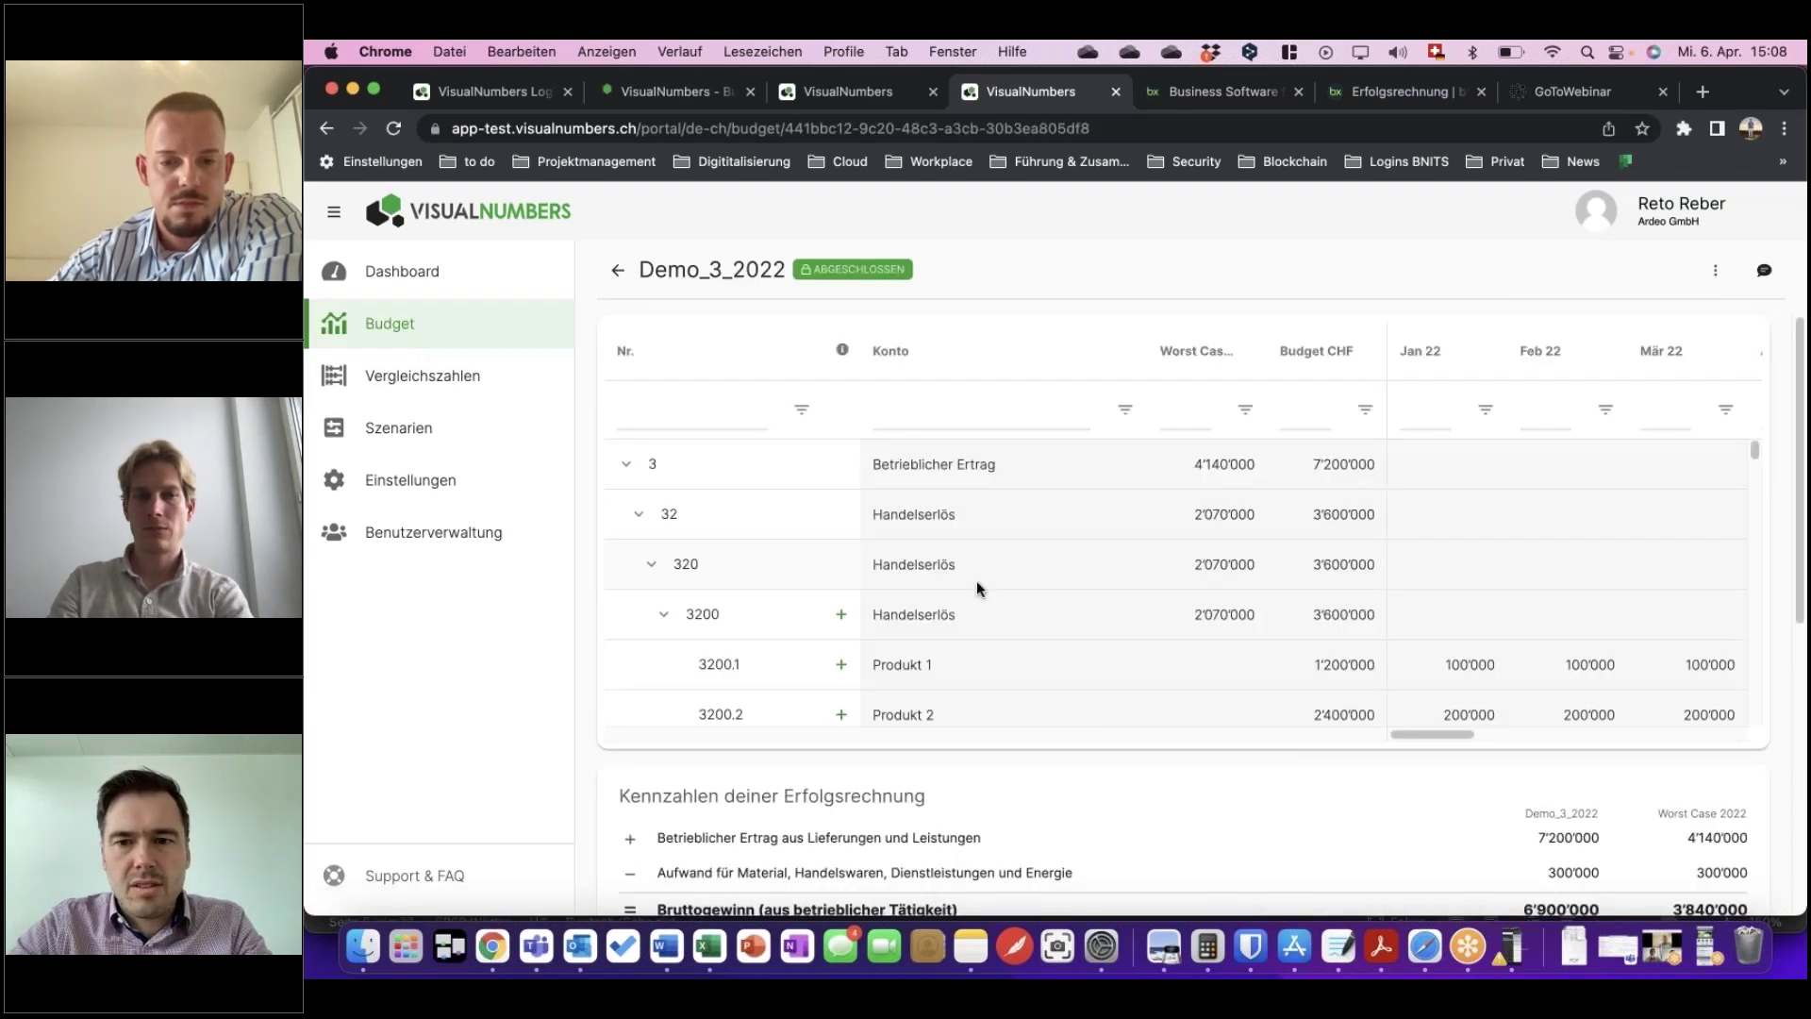
{"action": "scroll", "coordinate": [1576, 830], "scroll_direction": "down", "scroll_amount": 2}
{"action": "scroll", "coordinate": [1575, 829], "scroll_direction": "down", "scroll_amount": 2}
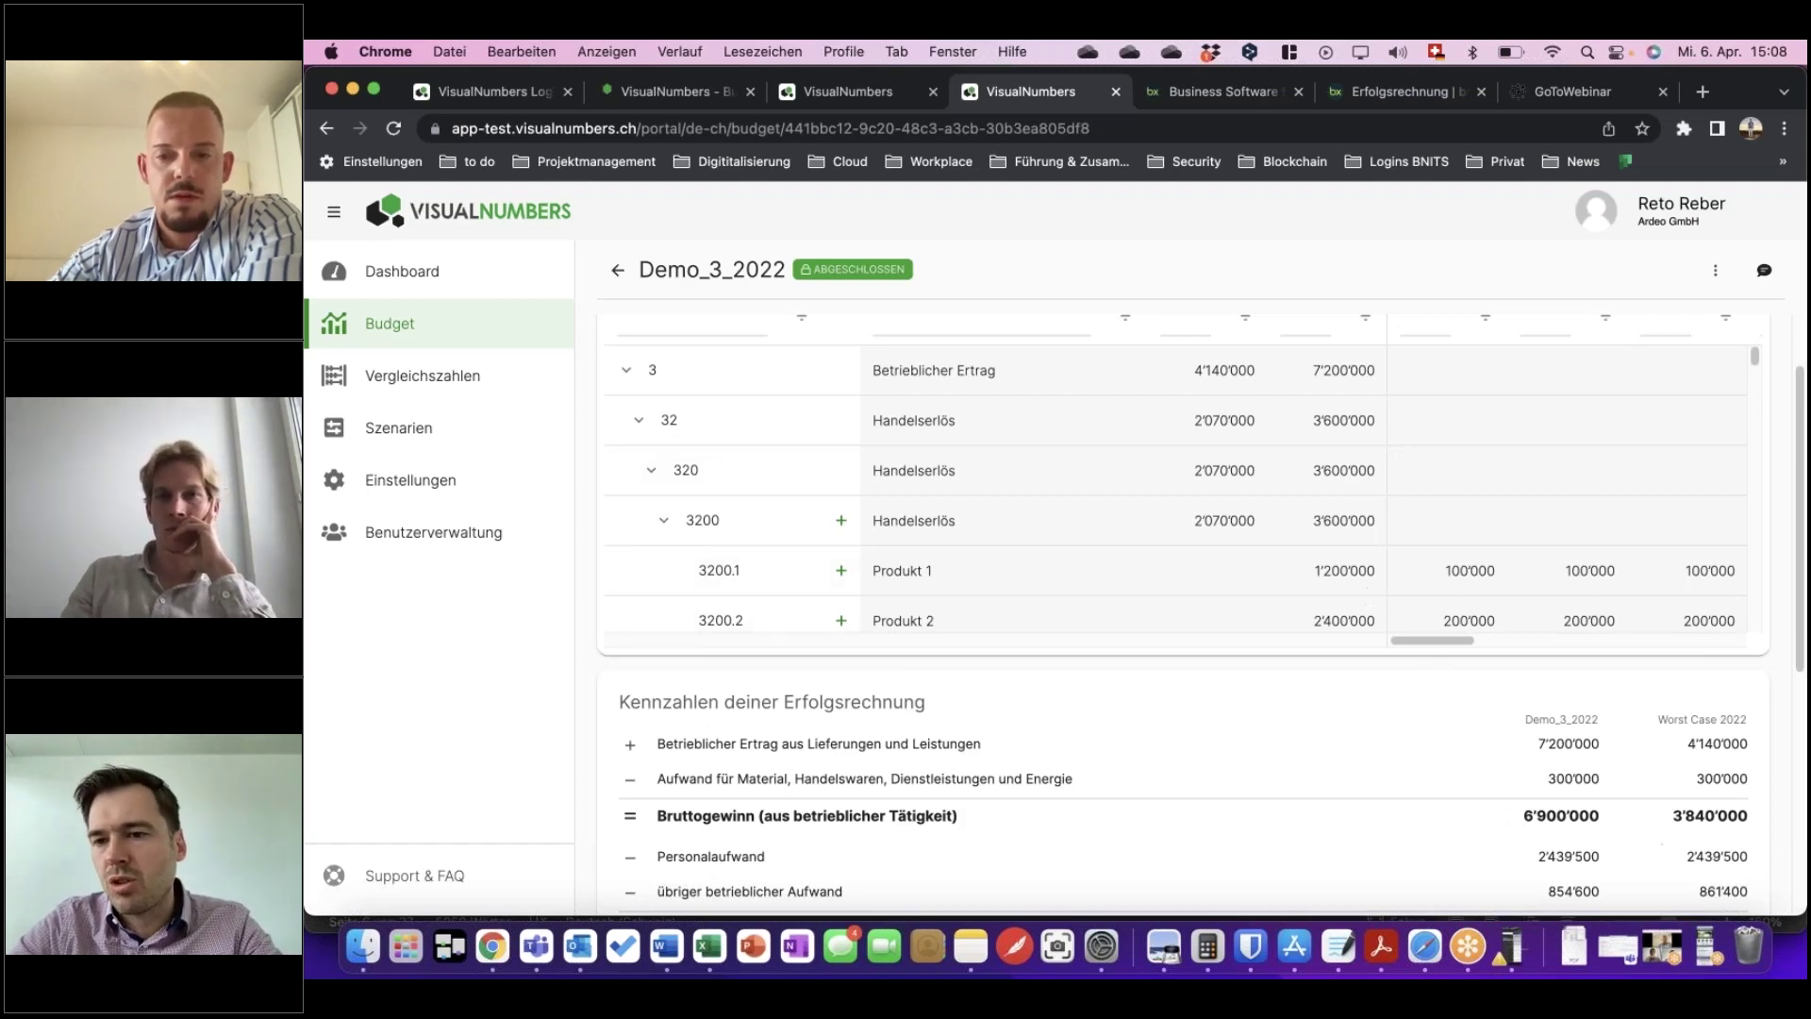
{"action": "scroll", "coordinate": [1662, 763], "scroll_direction": "down", "scroll_amount": 2}
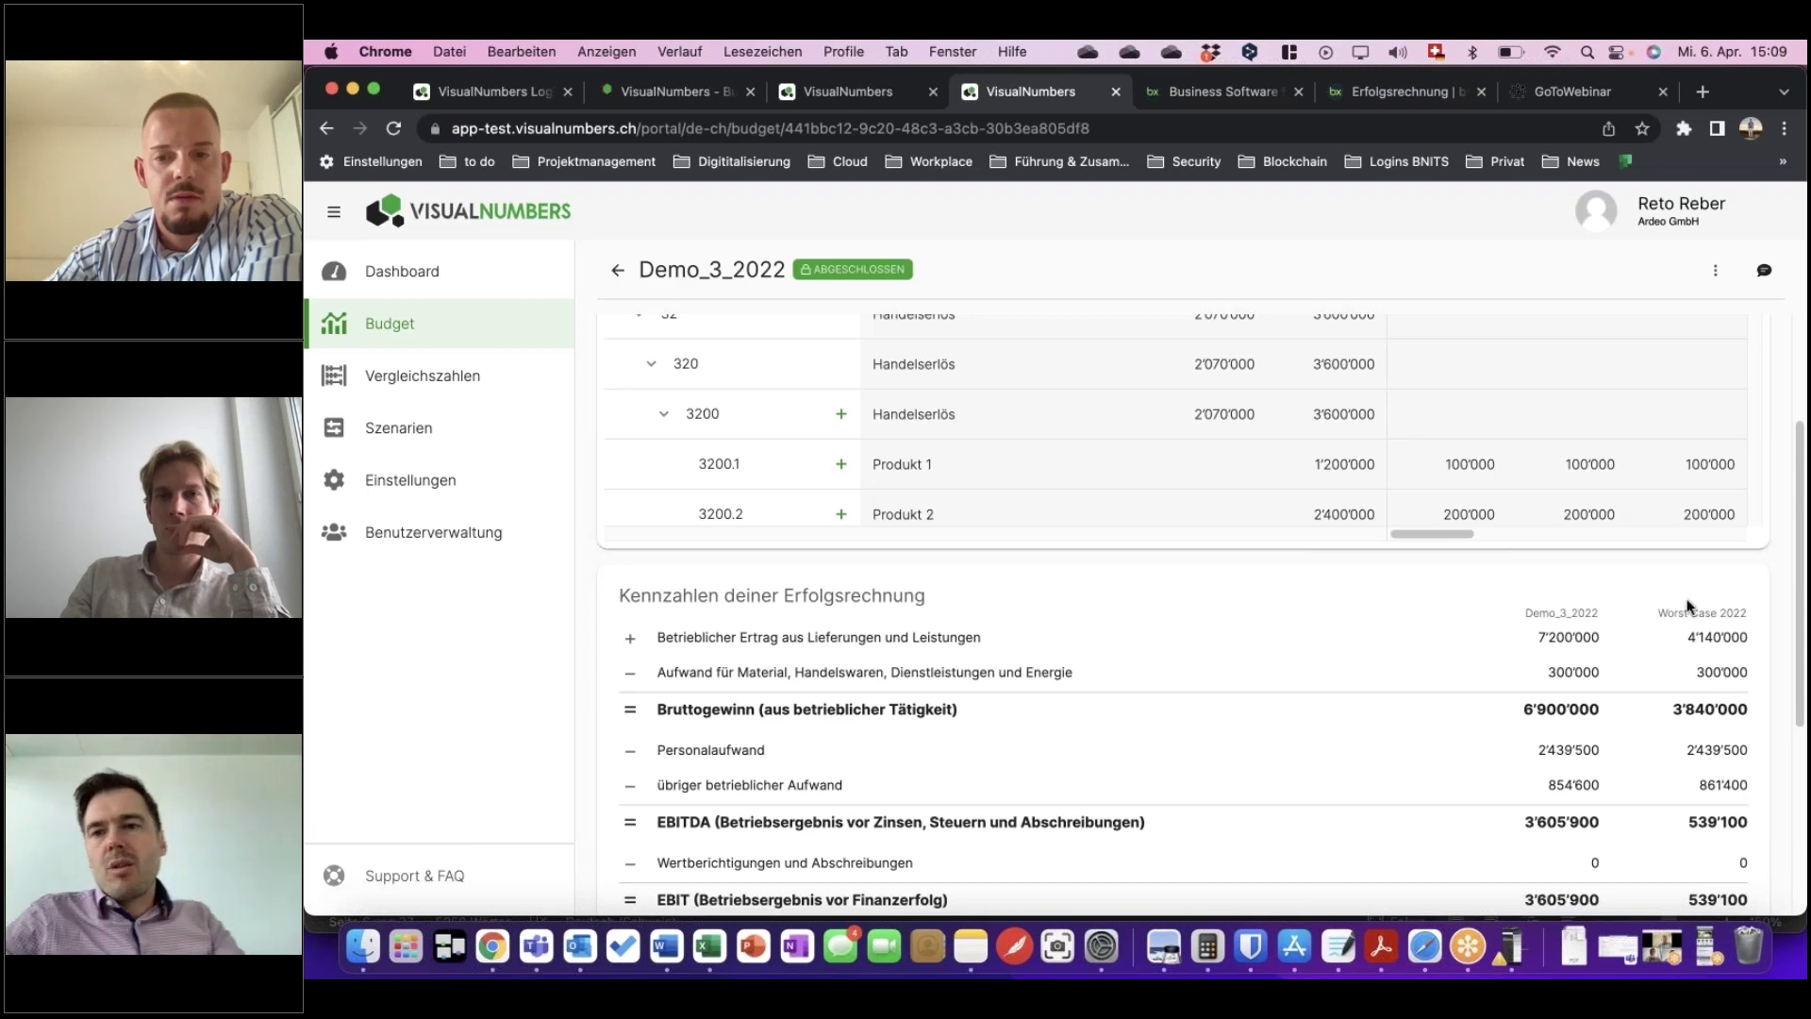
{"action": "left_click", "coordinate": [1764, 273]}
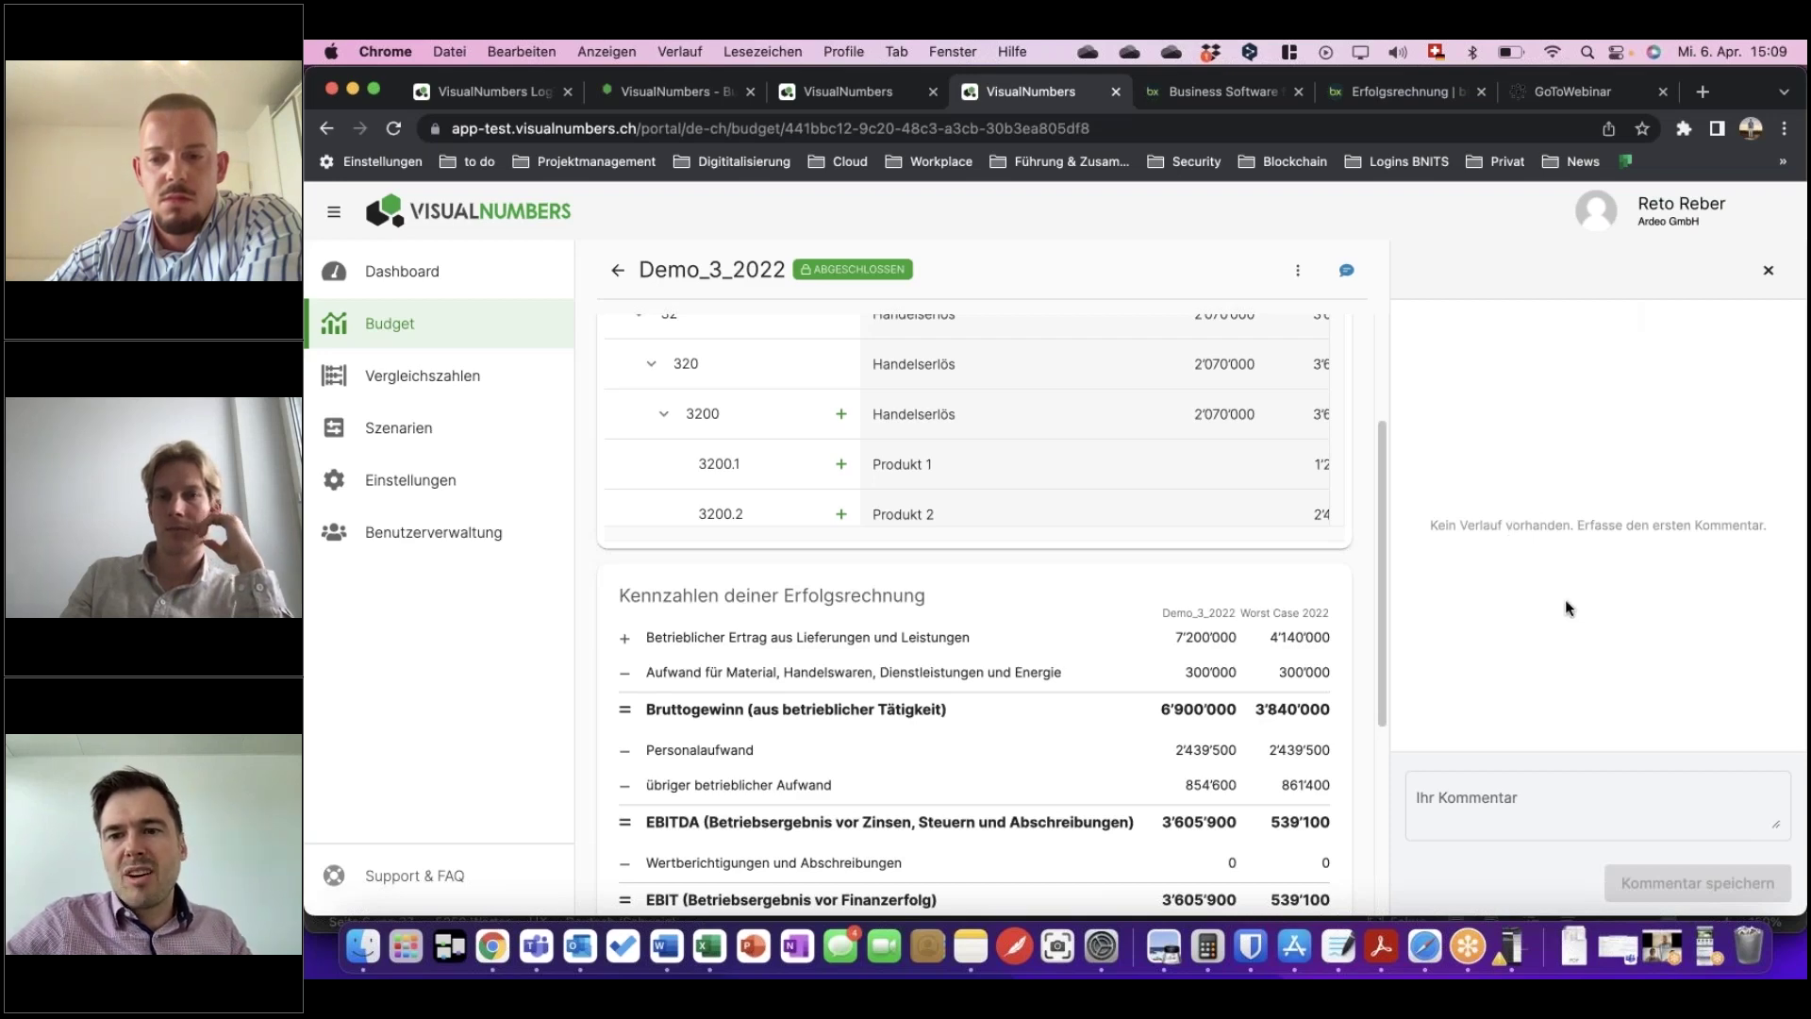
Save a comment reading 'Test' on the Demo_3_2022 budget.
{"action": "left_click", "coordinate": [1488, 801]}
{"action": "type", "text": "Test"}
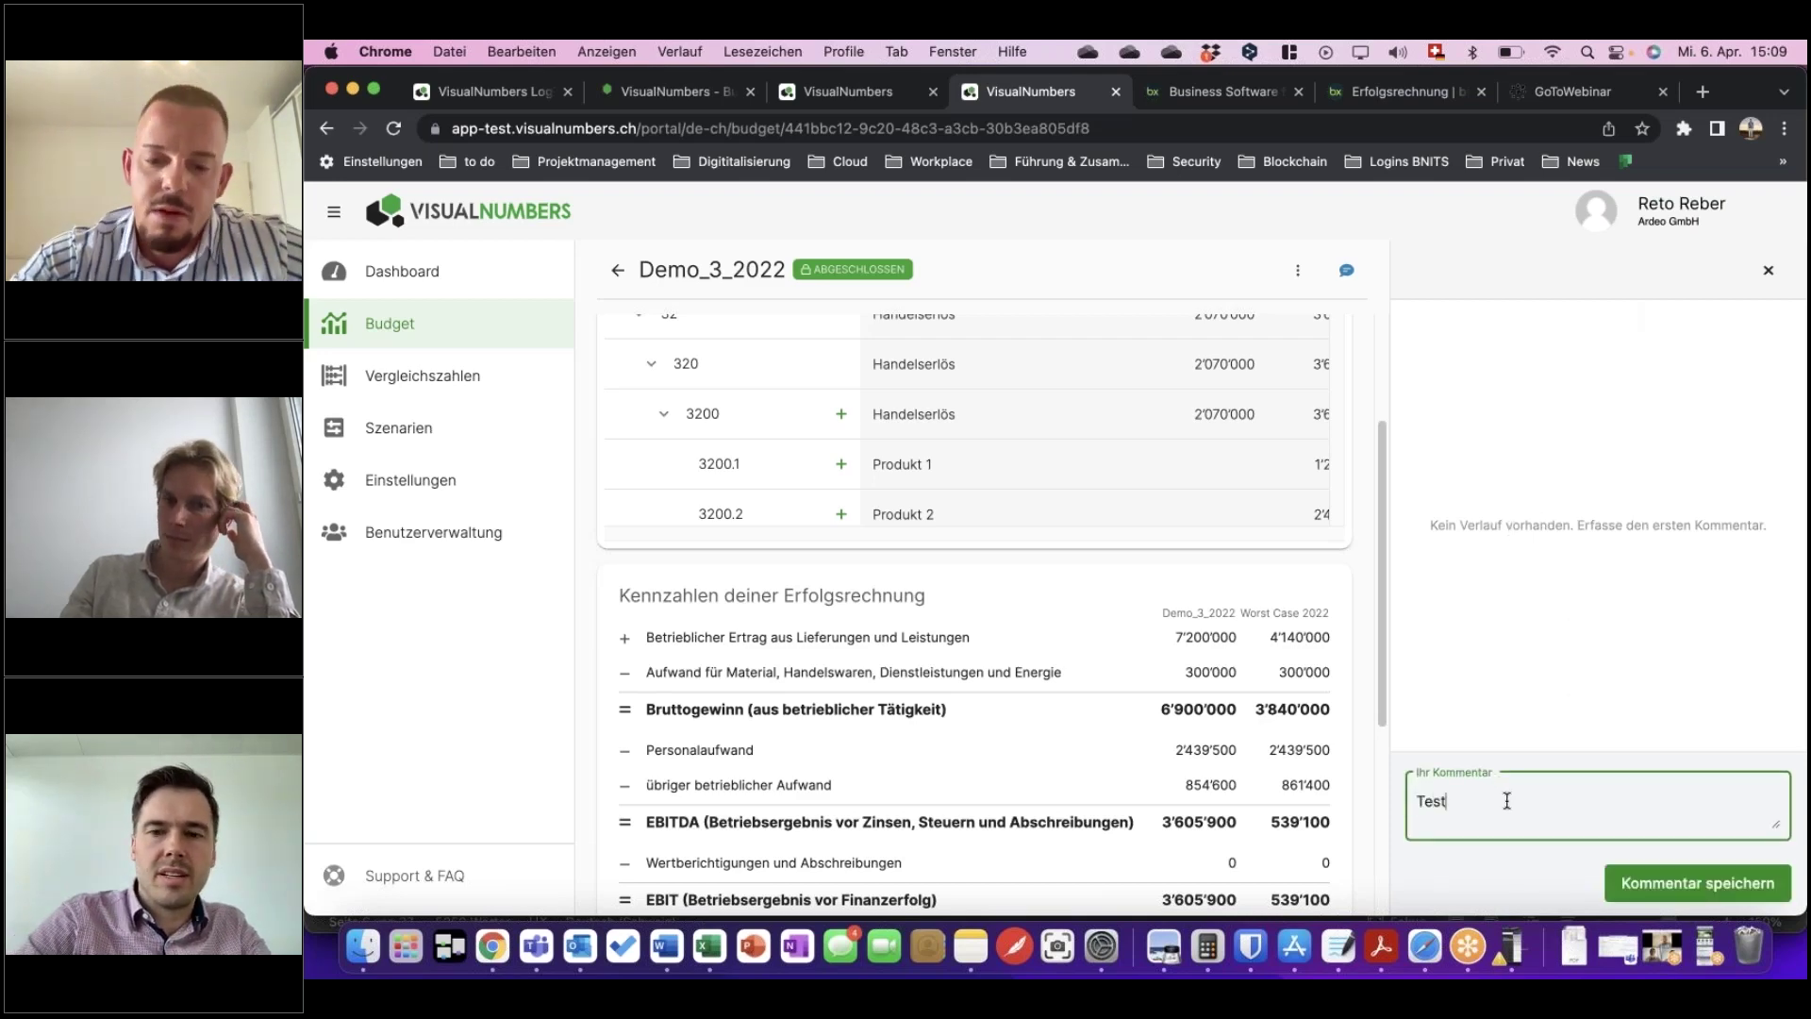
{"action": "left_click", "coordinate": [1689, 883]}
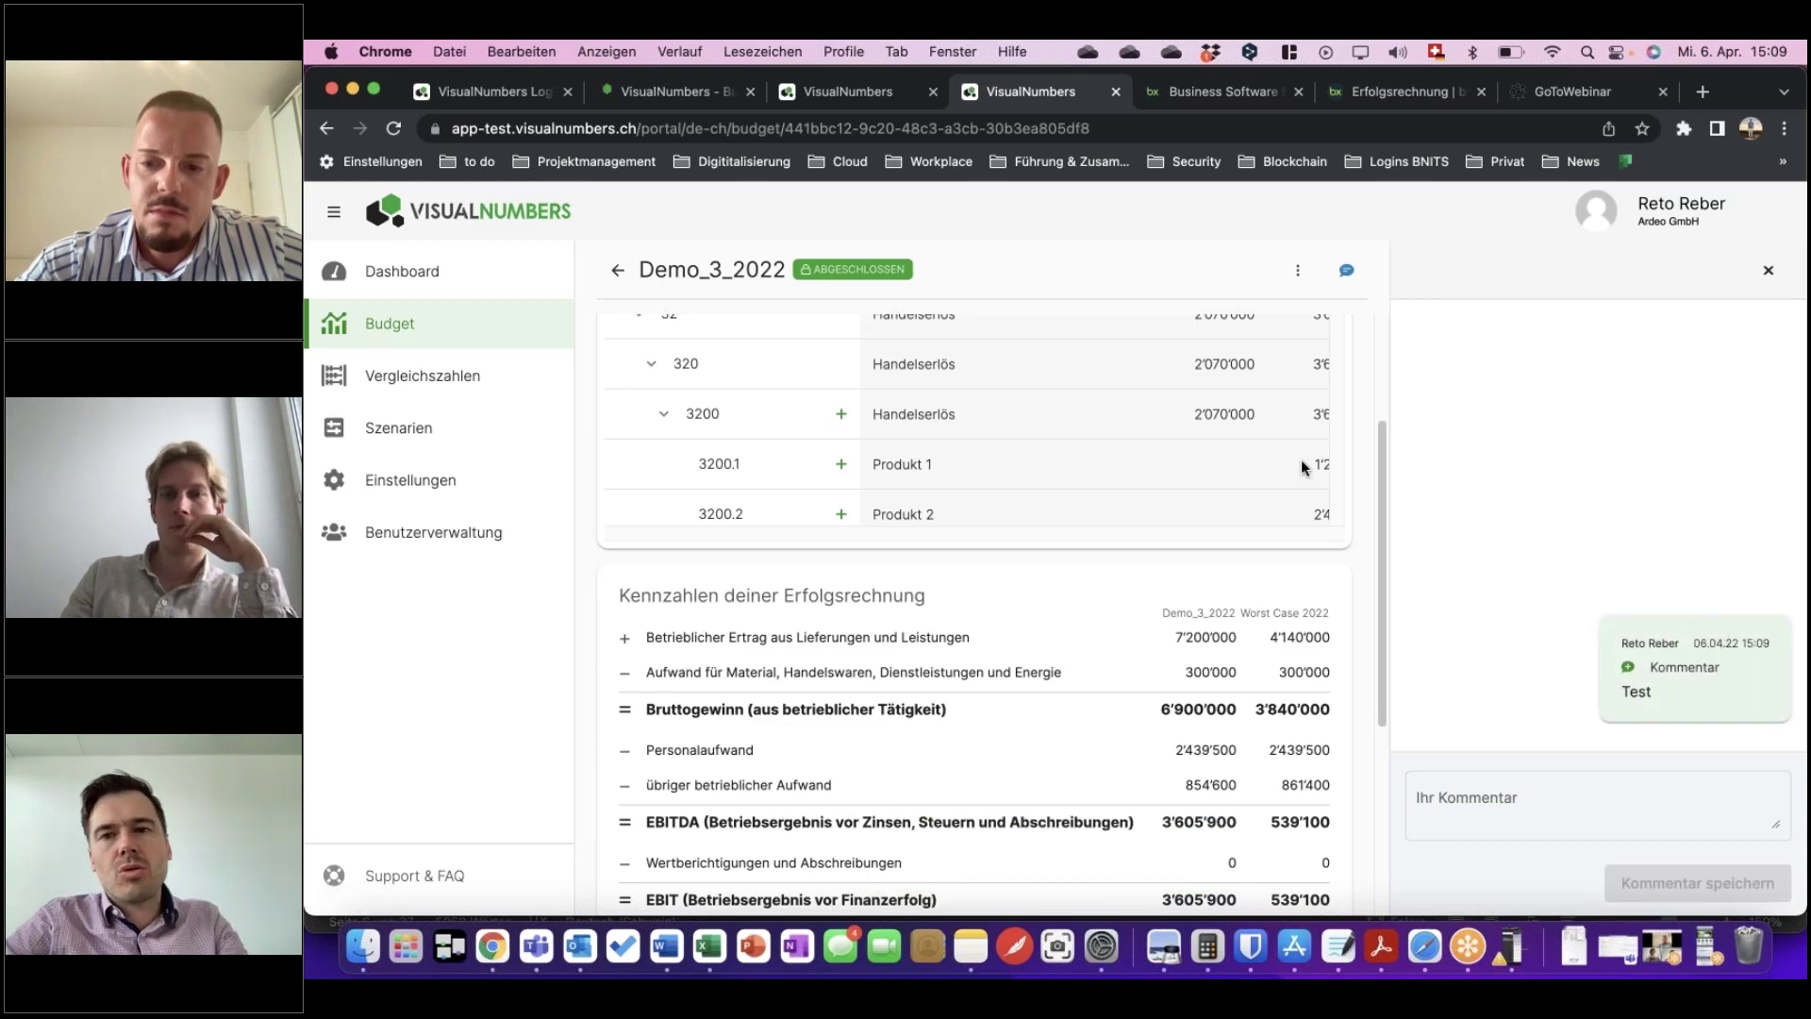
{"action": "scroll", "coordinate": [1289, 439], "scroll_direction": "up", "scroll_amount": 4}
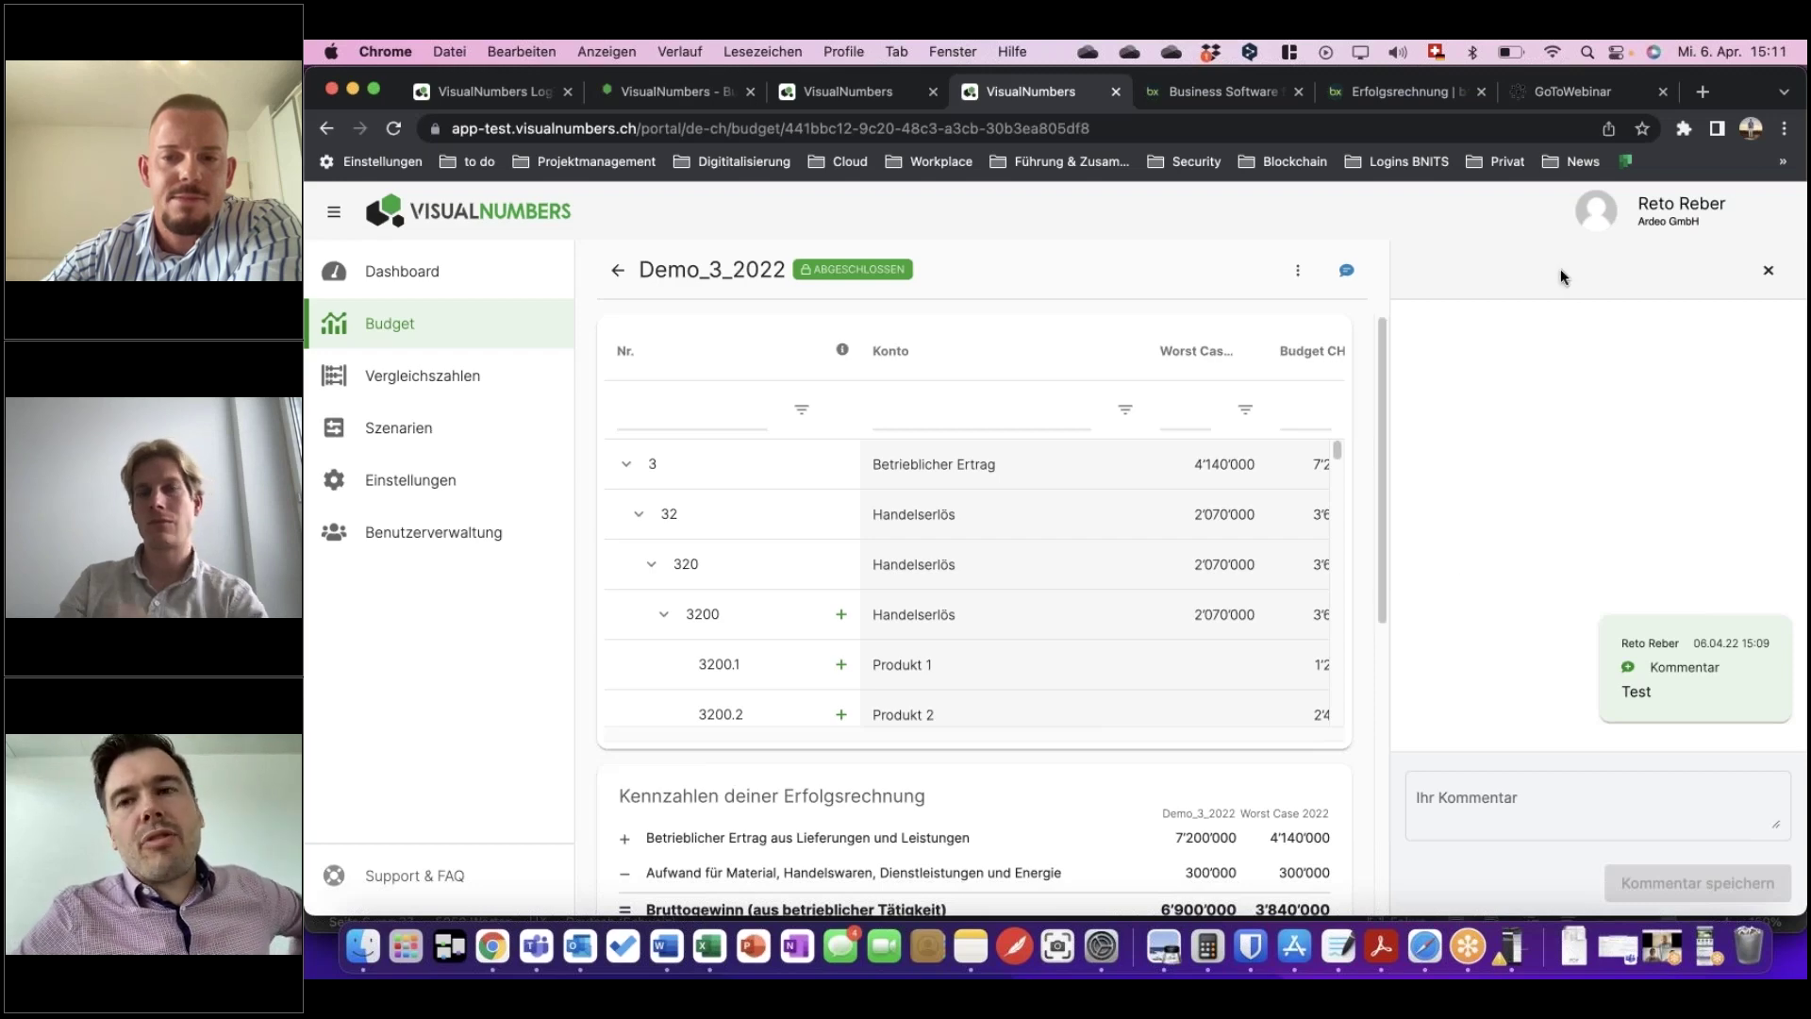
Open the account menu from the user avatar at the top right.
{"action": "left_click", "coordinate": [1609, 213]}
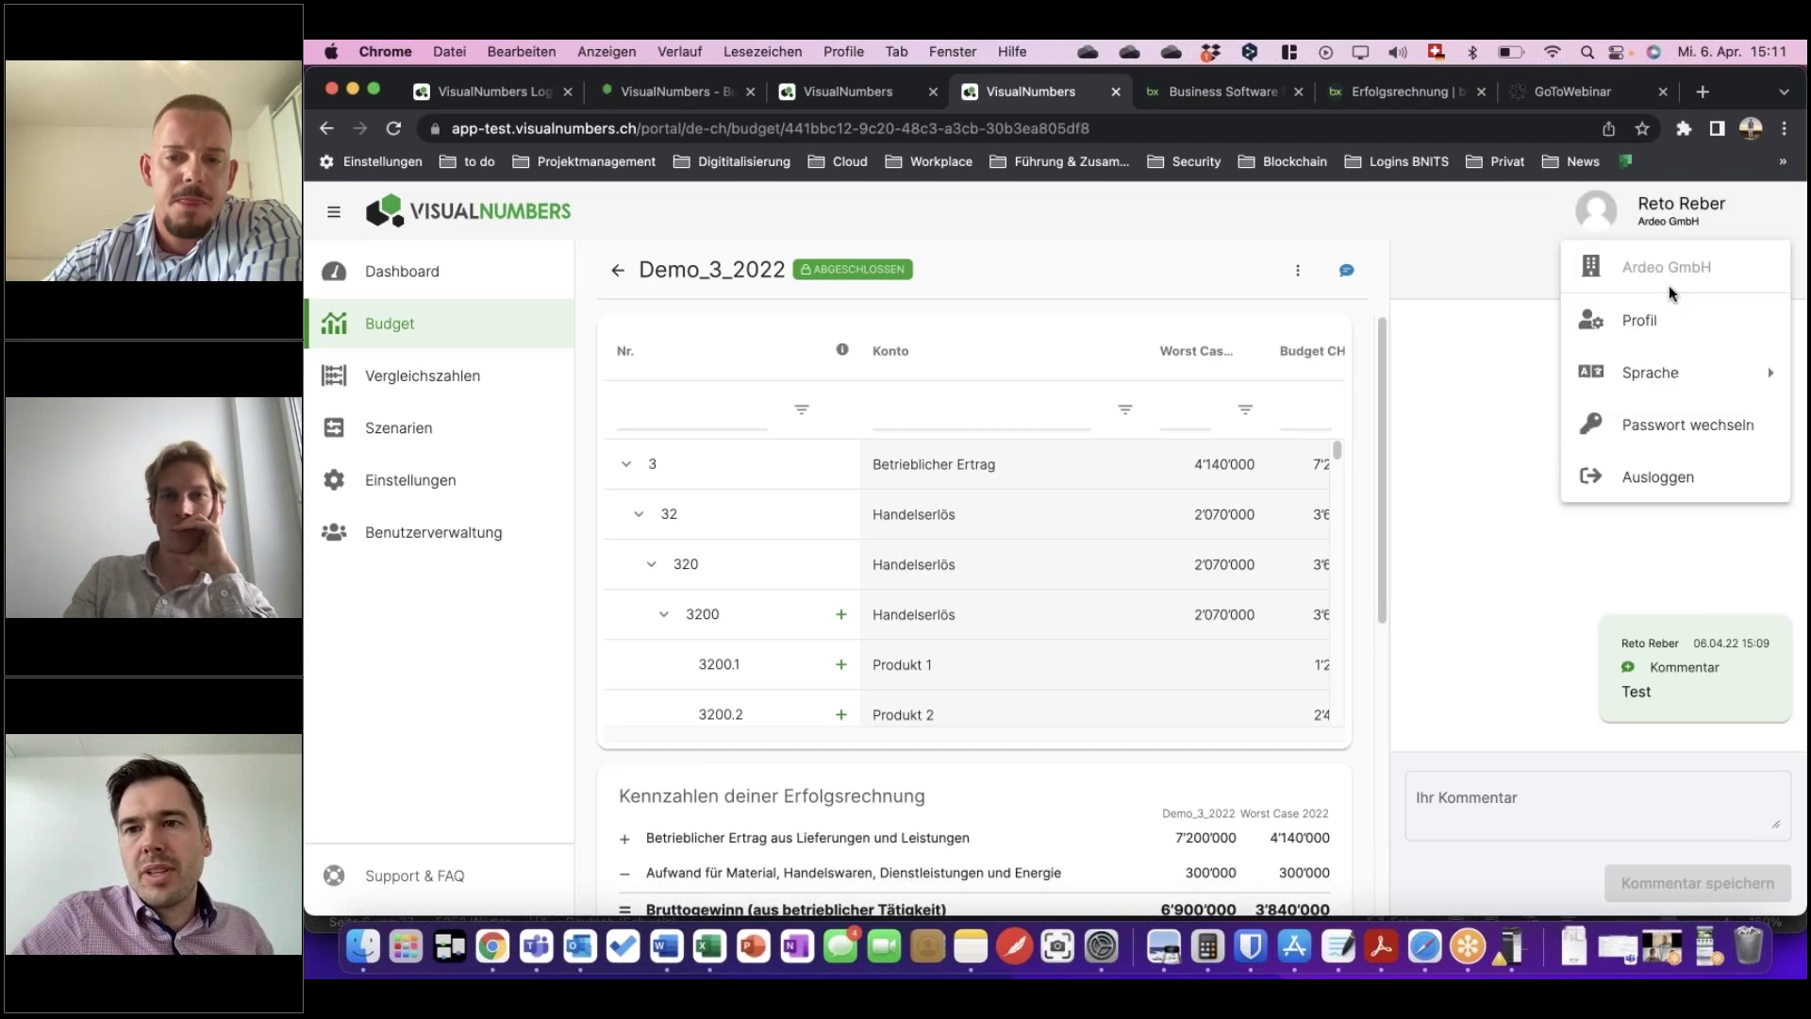
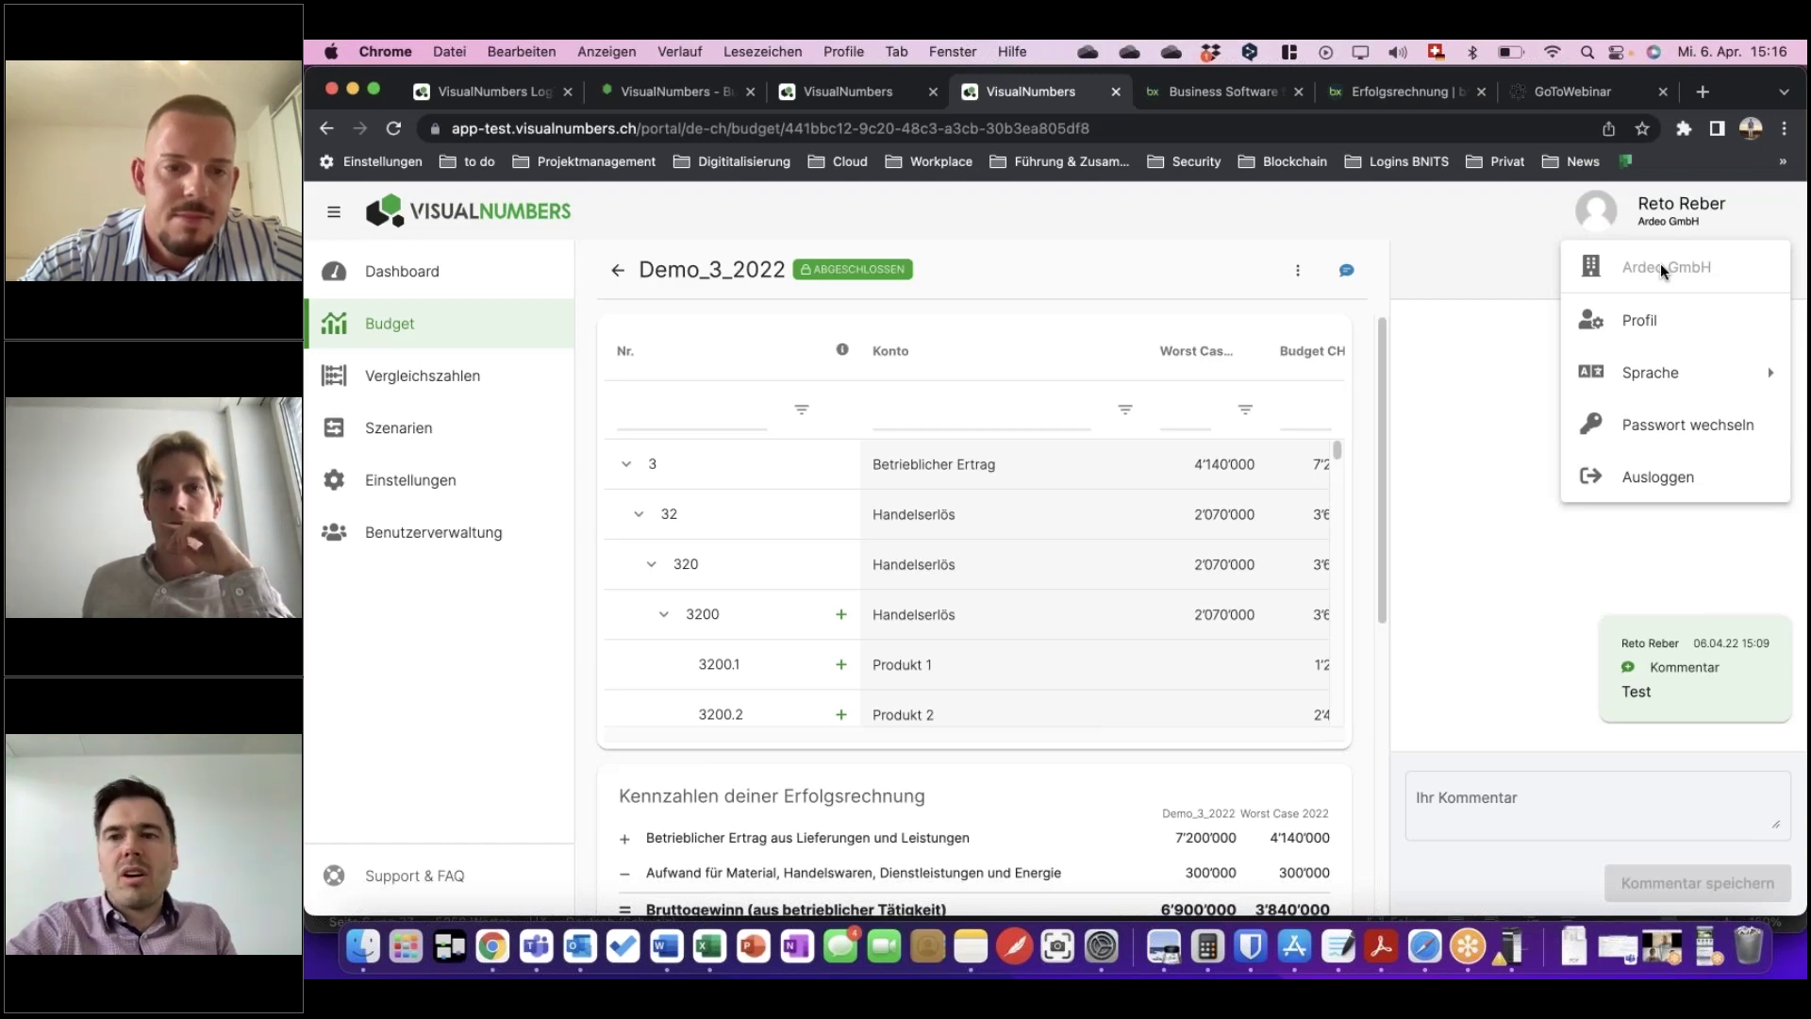
Leave the Demo_3_2022 budget for the Dashboard showing Demo_2022's 4%, 34%, 11% and 51% figures.
{"action": "left_click", "coordinate": [412, 273]}
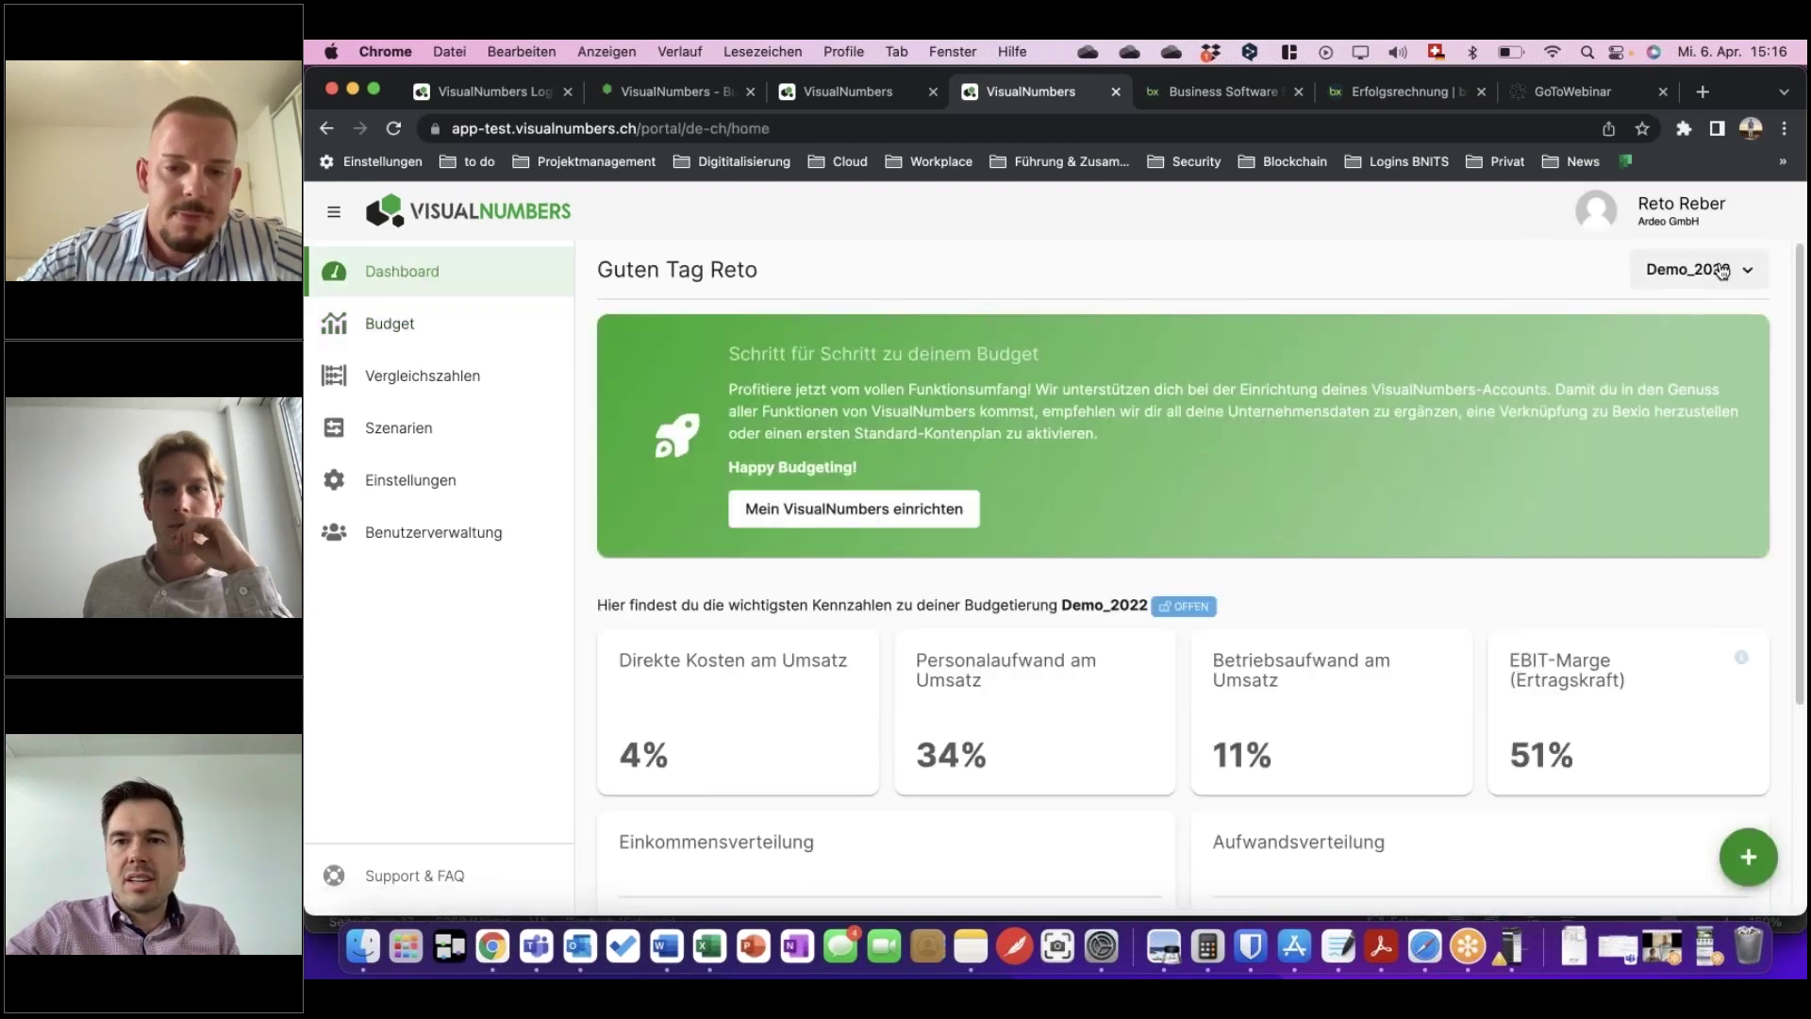